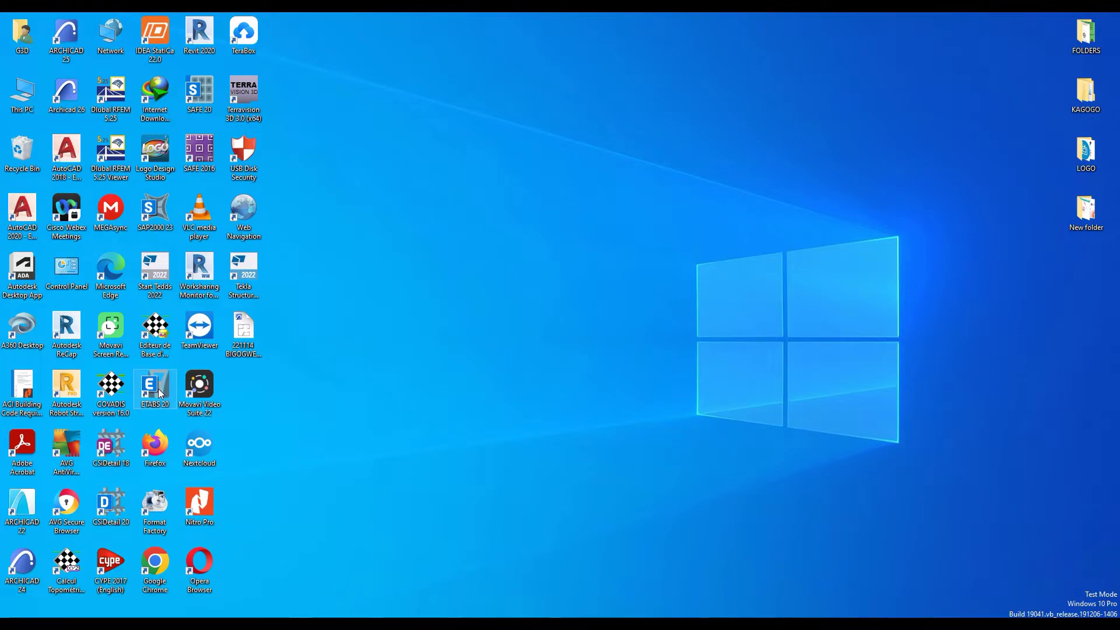
- Launch ETABS and create a new model initialized with built-in settings, using Metric SI display units
double_click(154, 388)
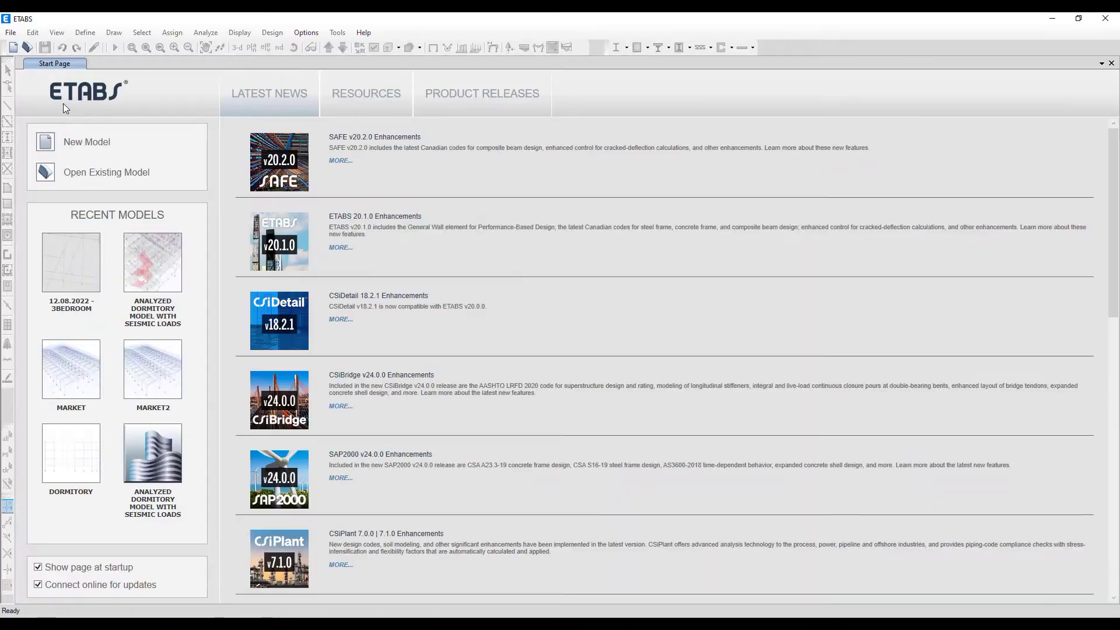
left_click(51, 144)
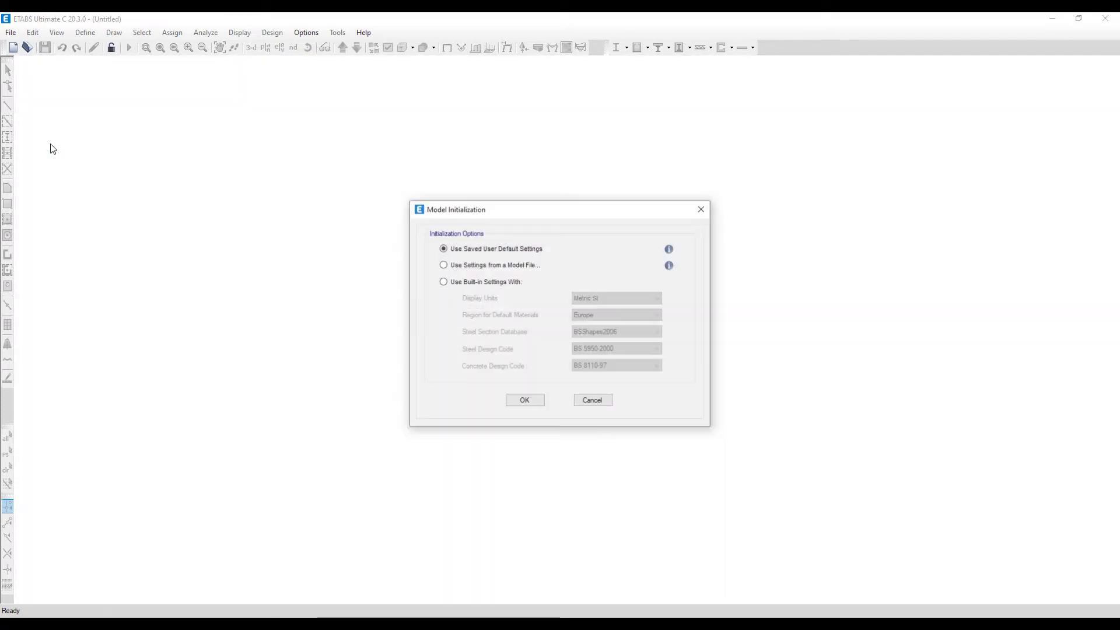
left_click(444, 282)
left_click(644, 300)
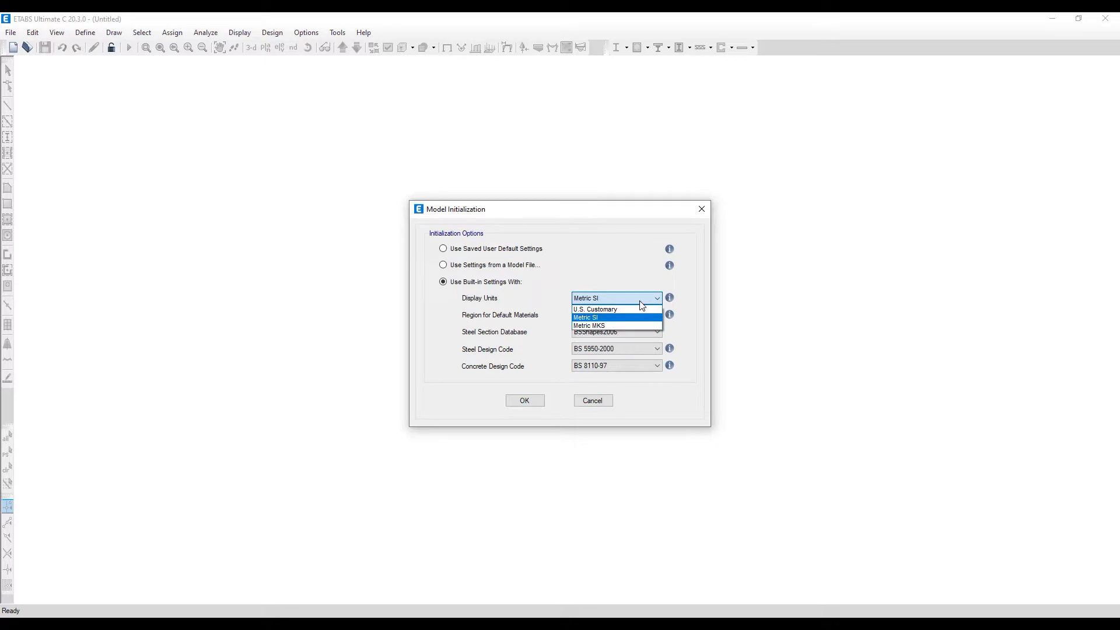
left_click(607, 317)
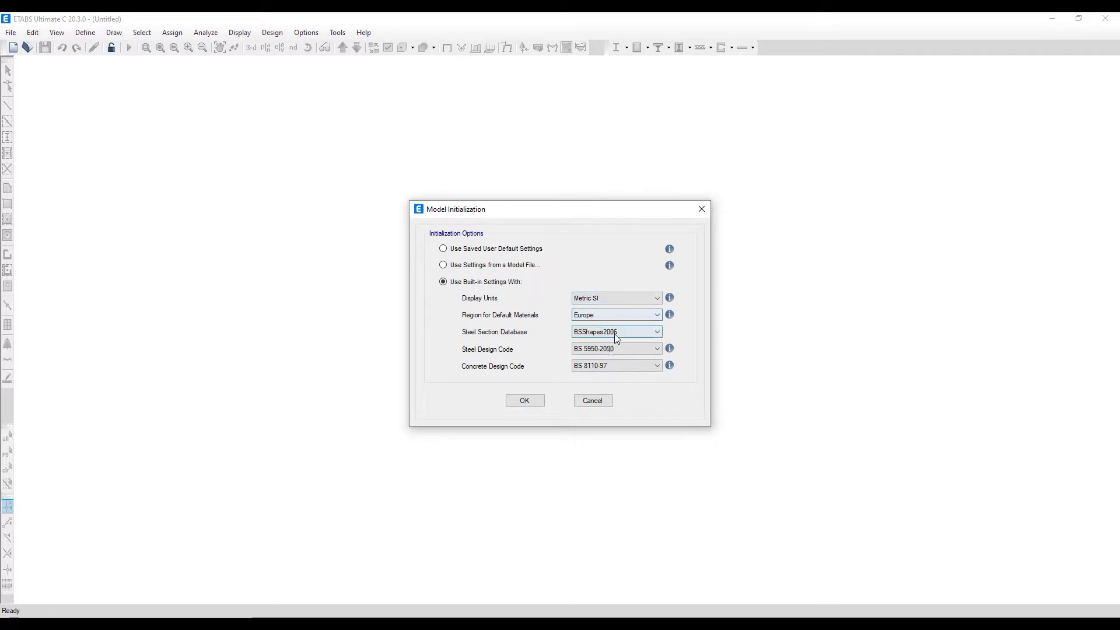
left_click(525, 400)
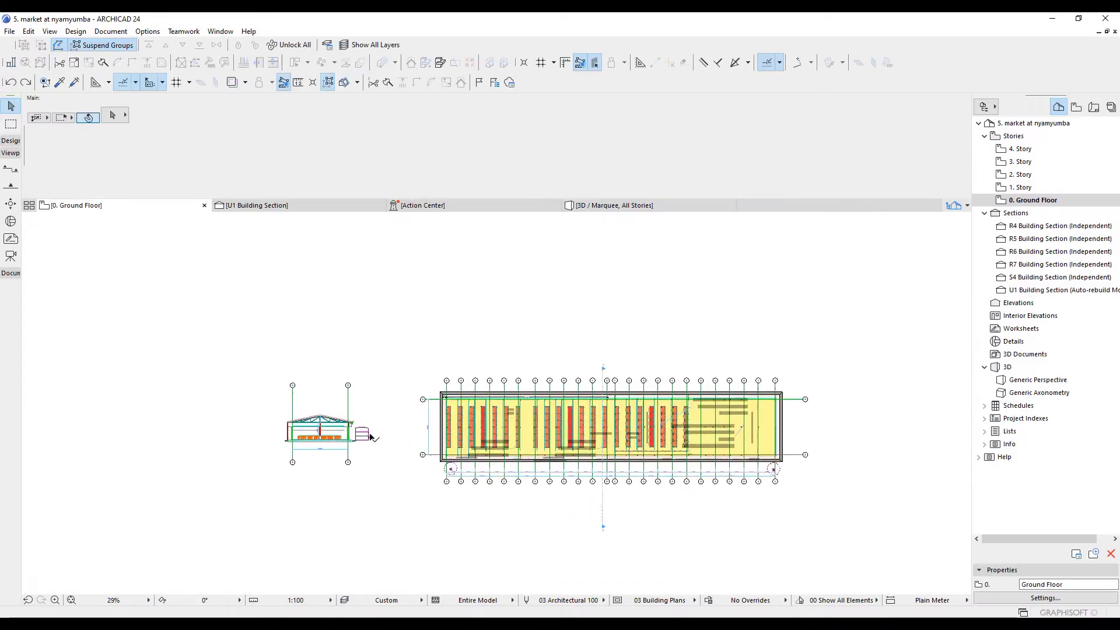
- Check the storey heights on the ArchiCAD market section, and set 2 stories, 1.3 m typical height and 3.4 m bottom height in ETABS
scroll(370, 436, "up", 8)
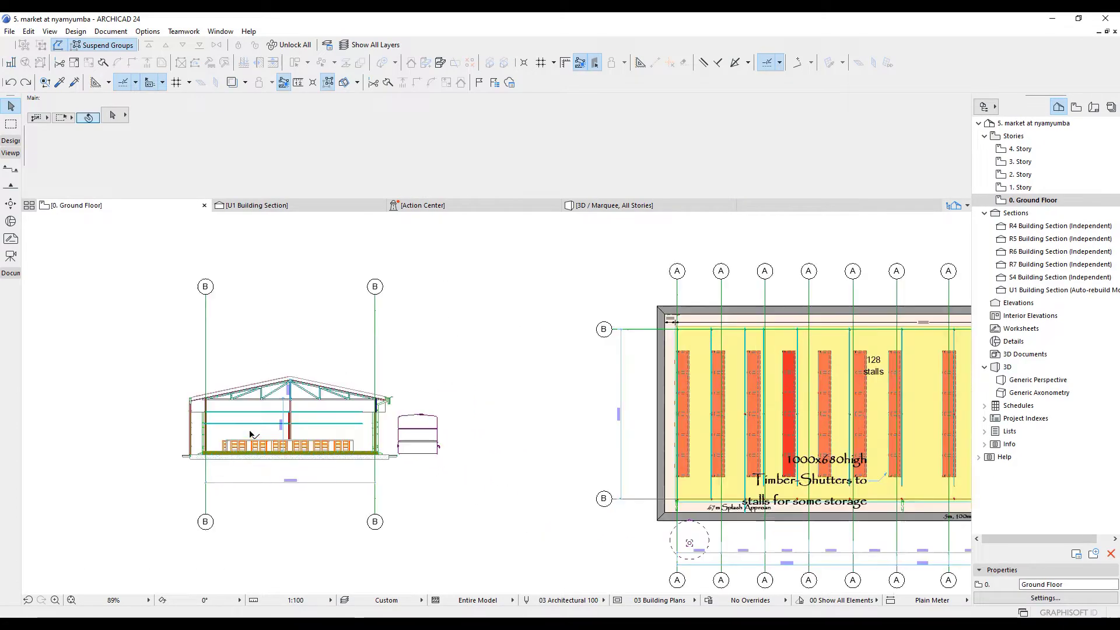
scroll(453, 415, "up", 3)
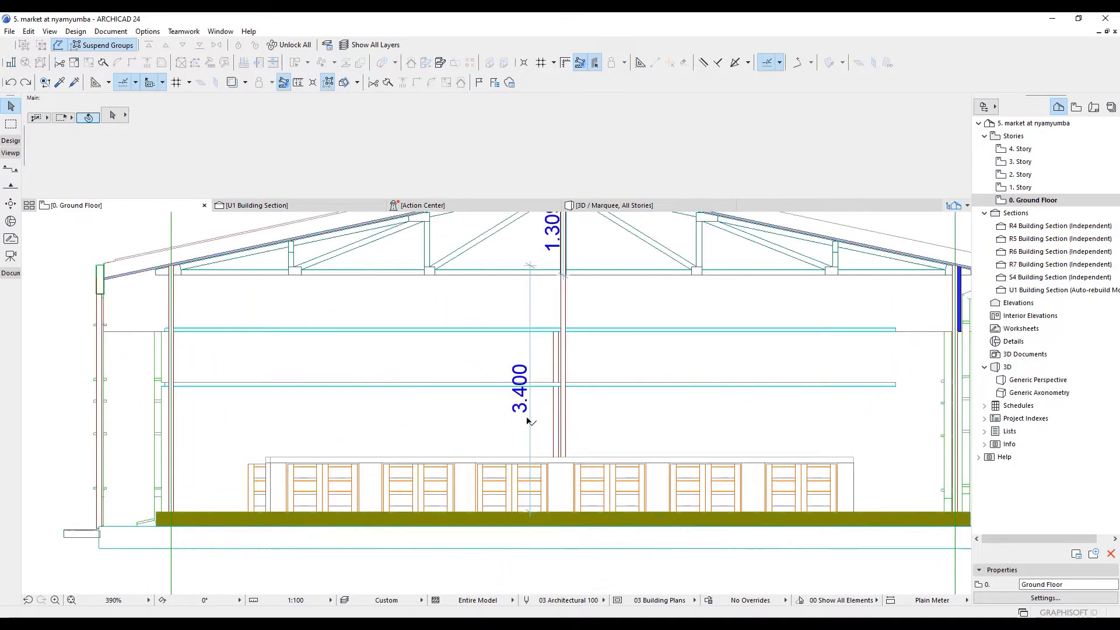
scroll(480, 424, "down", 4)
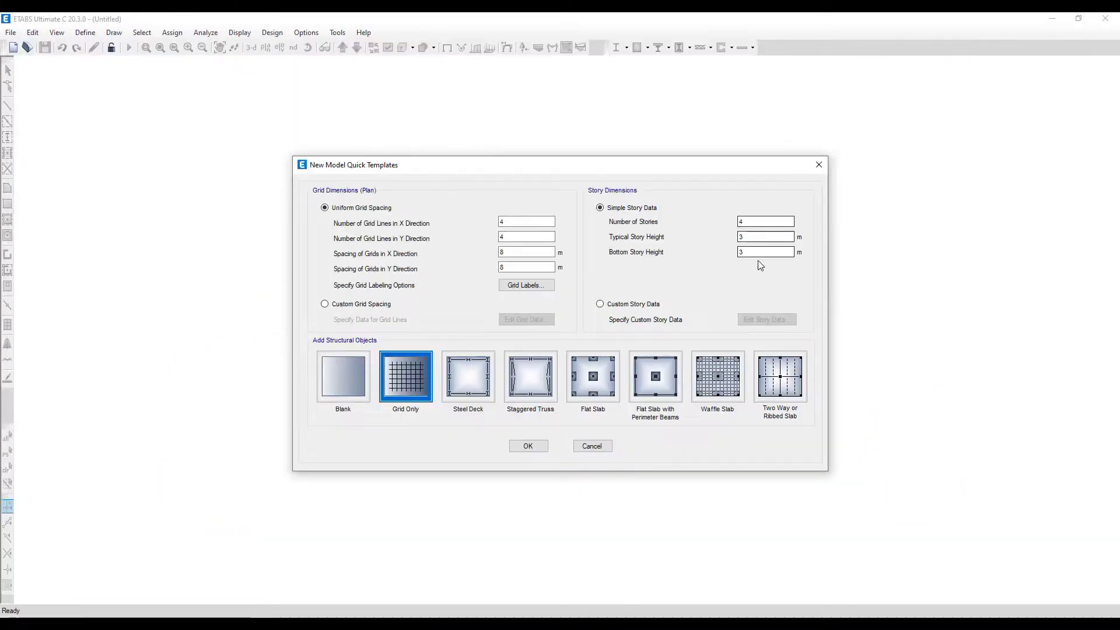
double_click(745, 252)
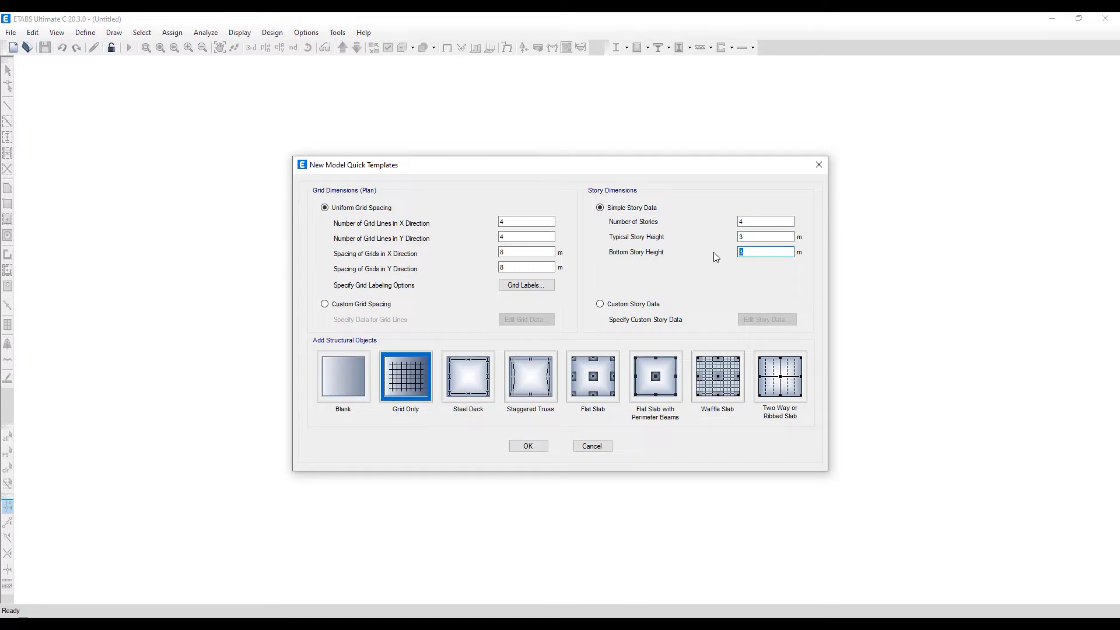
type("3")
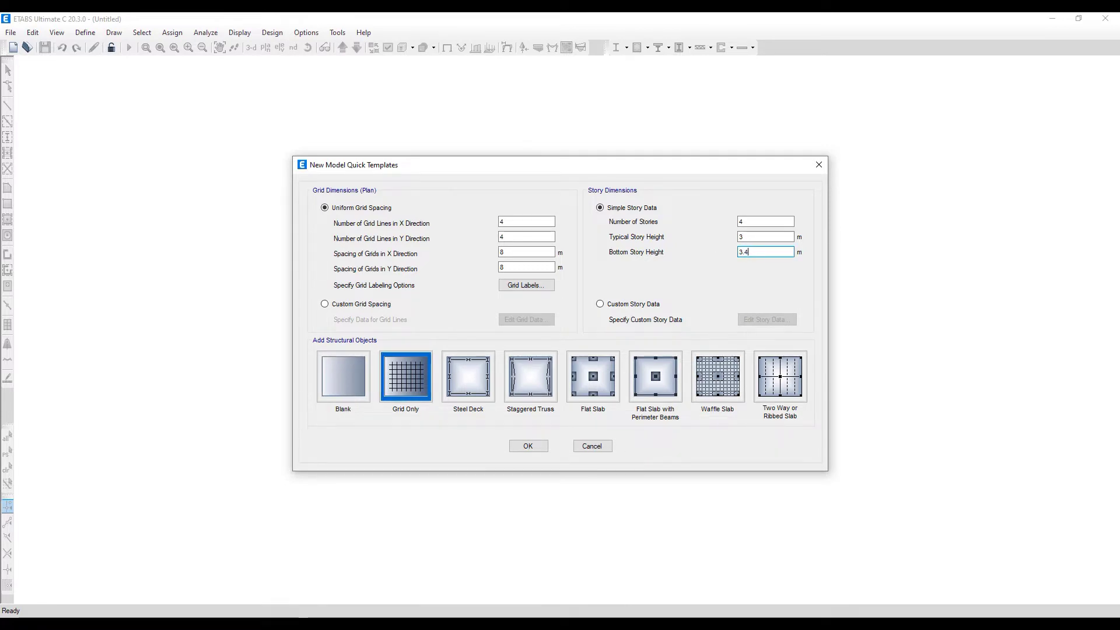
double_click(750, 236)
type("1.3")
double_click(751, 221)
type("2")
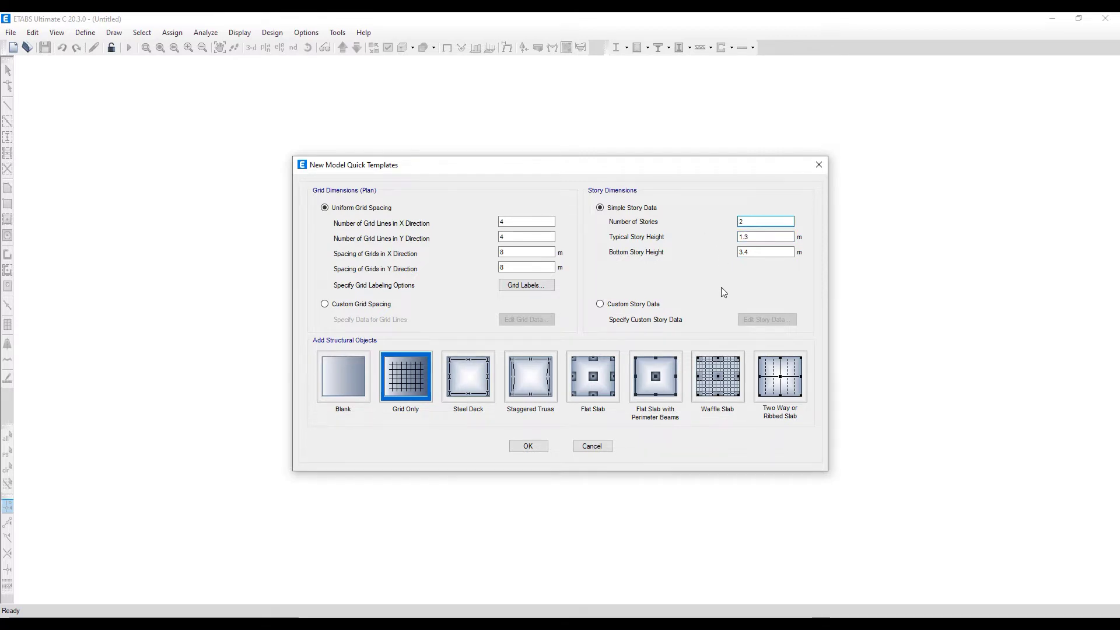
- Choose custom grid spacing and delete X grid lines B, C and D from the grid data
left_click(332, 304)
left_click(526, 320)
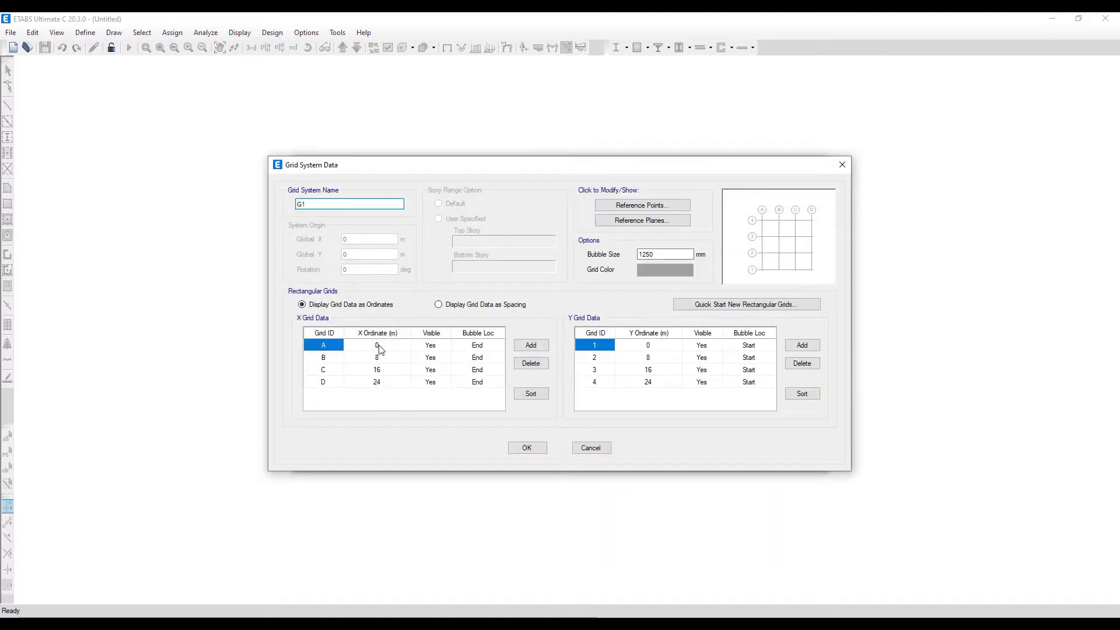
left_click(376, 348)
left_click(391, 358)
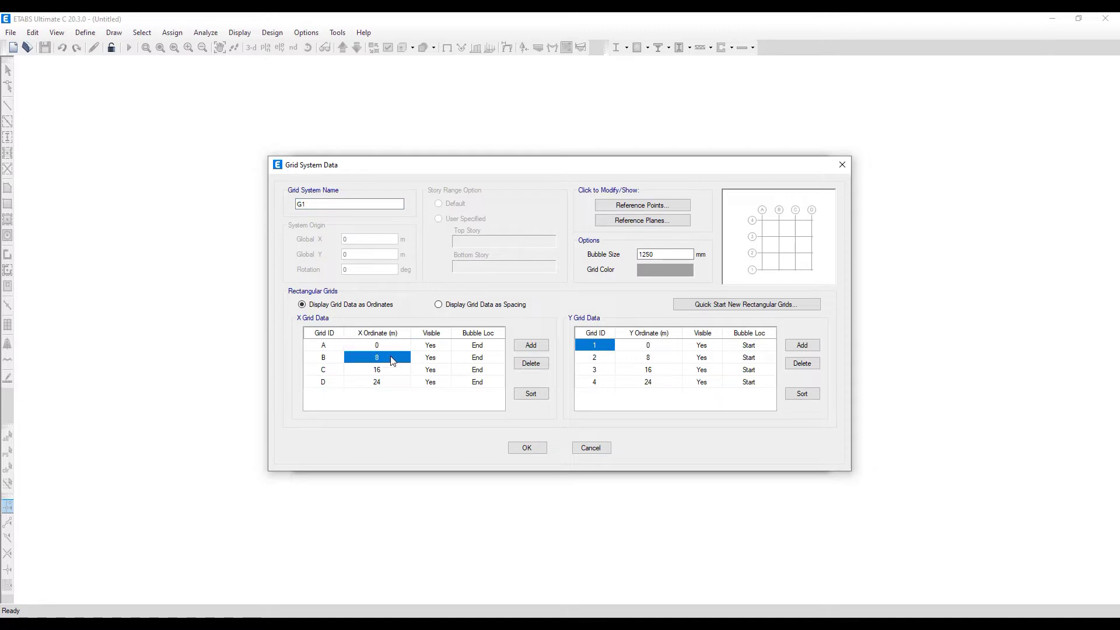
left_click(526, 364)
left_click(528, 364)
left_click(528, 363)
- Add a series of X grid lines after grid line A in the ordinate-based grid data
left_click(536, 346)
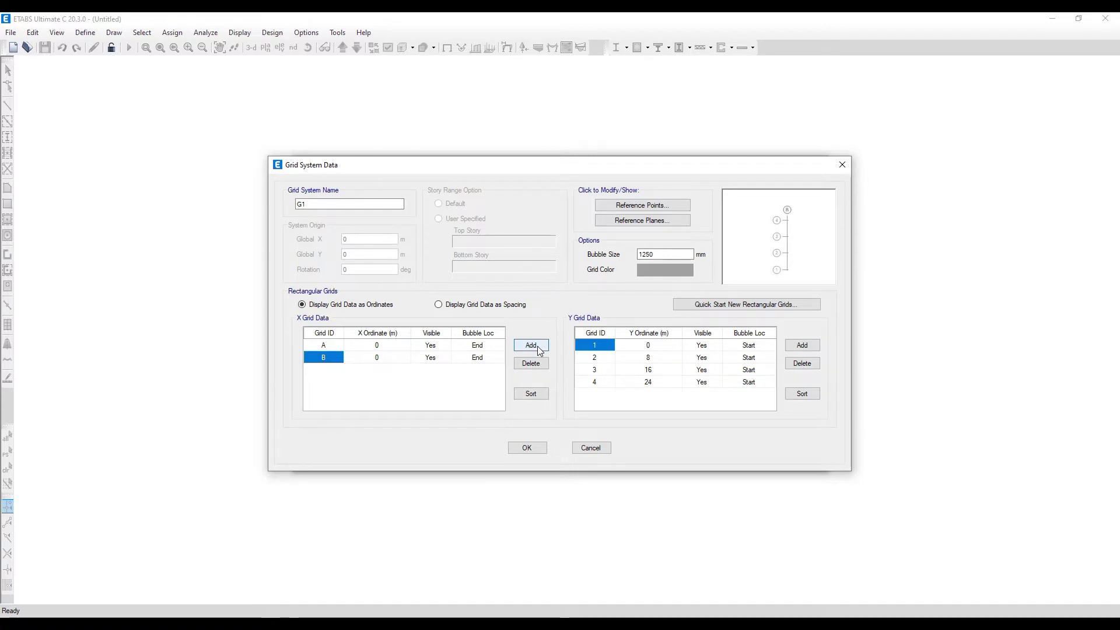
left_click(530, 345)
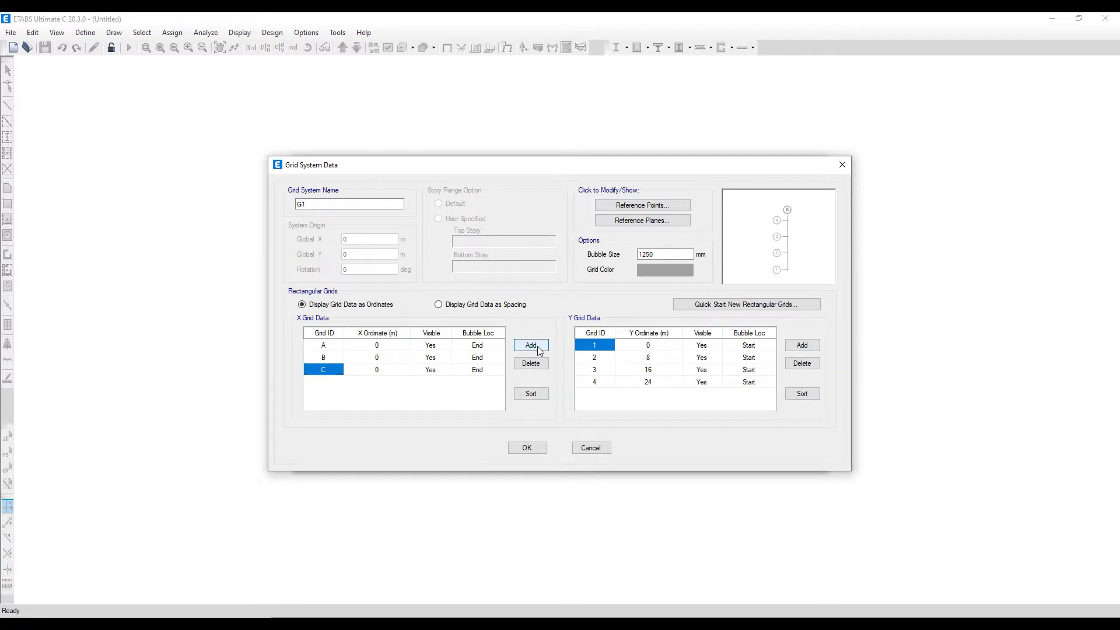
left_click(531, 345)
left_click(531, 345)
left_click(531, 346)
left_click(531, 345)
left_click(531, 346)
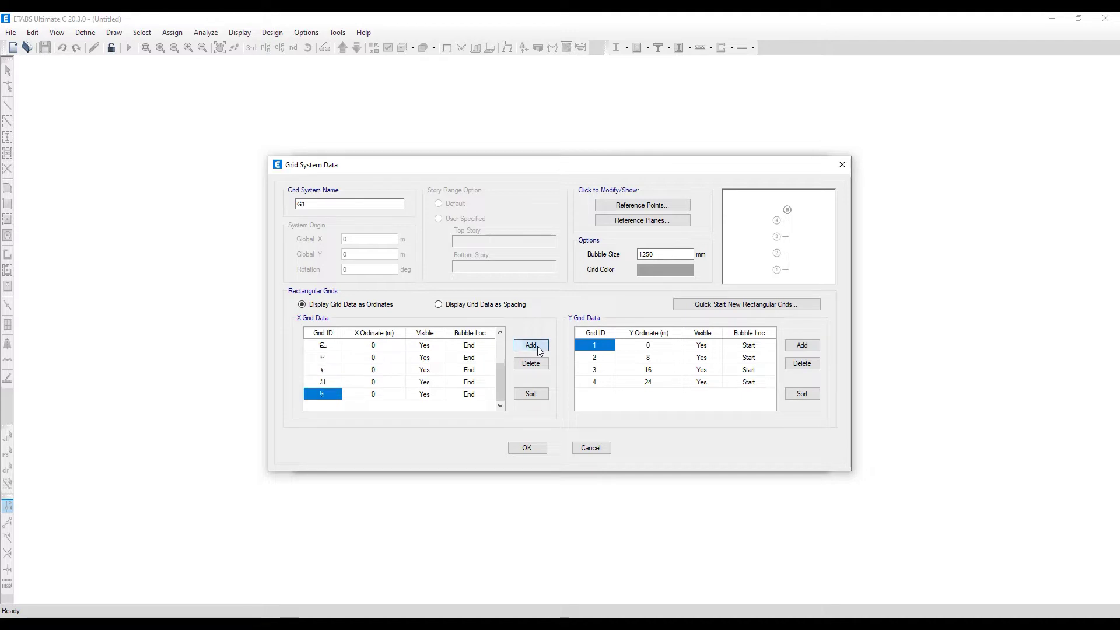
scroll(385, 366, "up", 2)
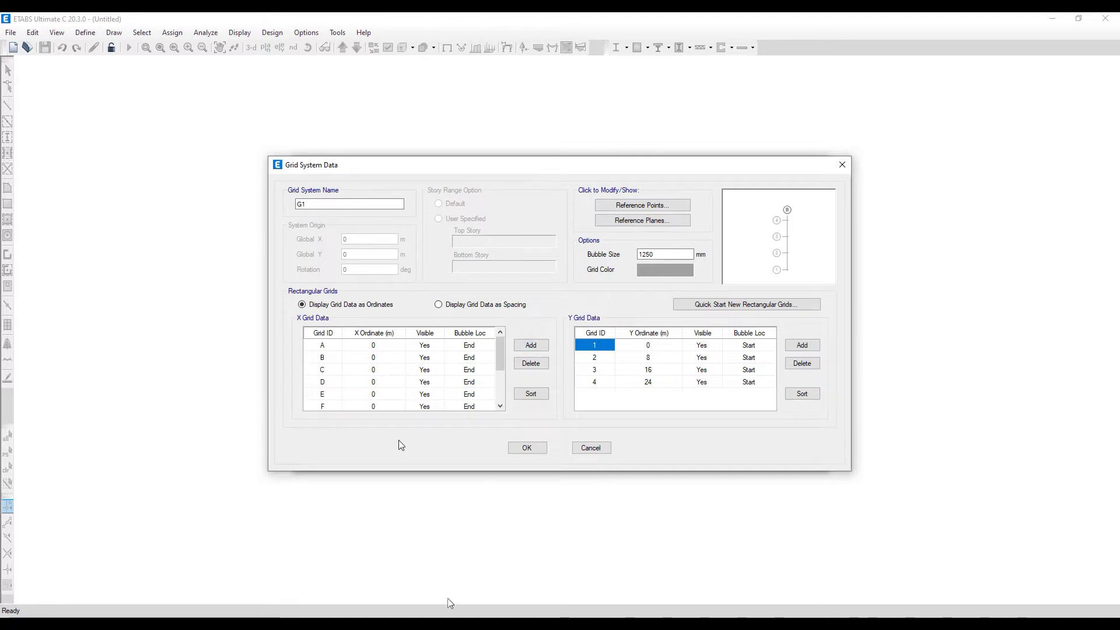
- Switch to ArchiCAD and examine the column grid spacings along the full length of the market's ground floor plan
left_click(446, 575)
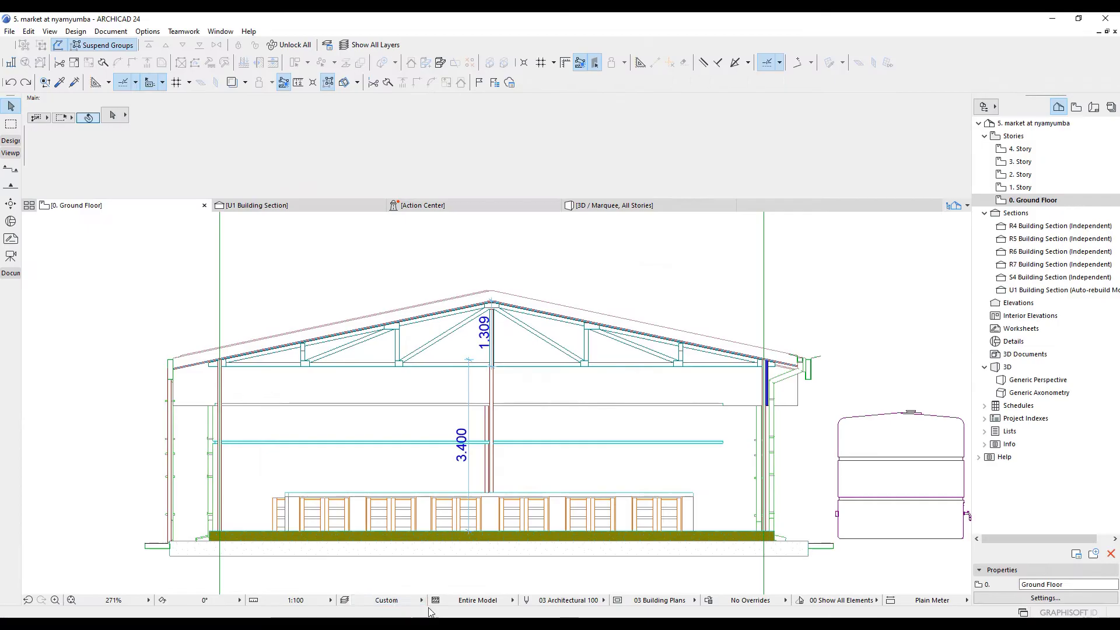
scroll(607, 457, "up", 5)
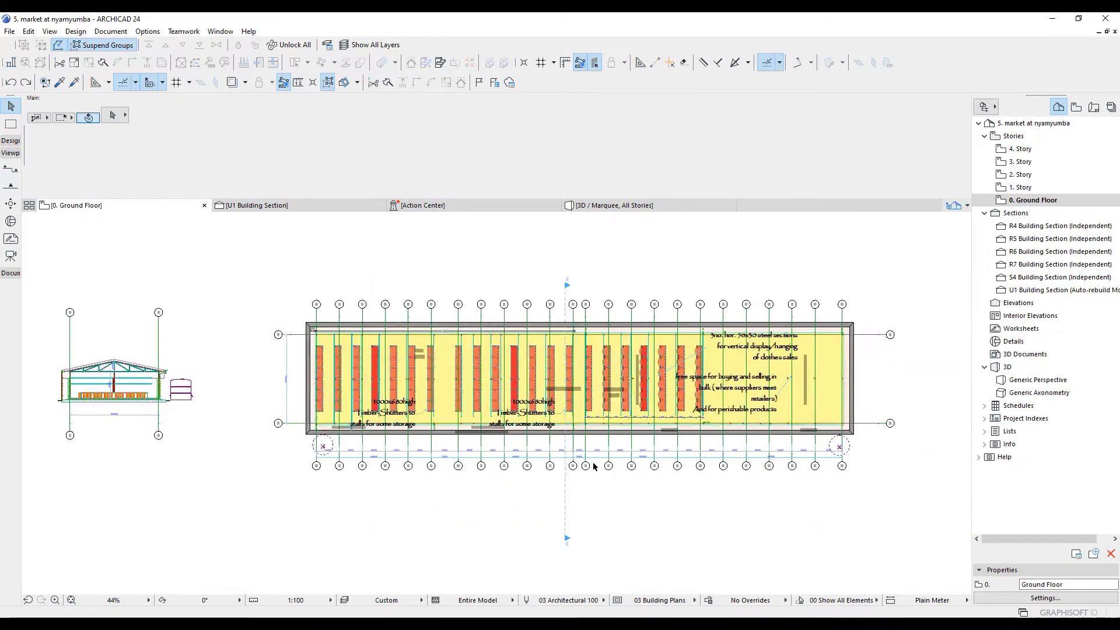
scroll(385, 452, "down", 5)
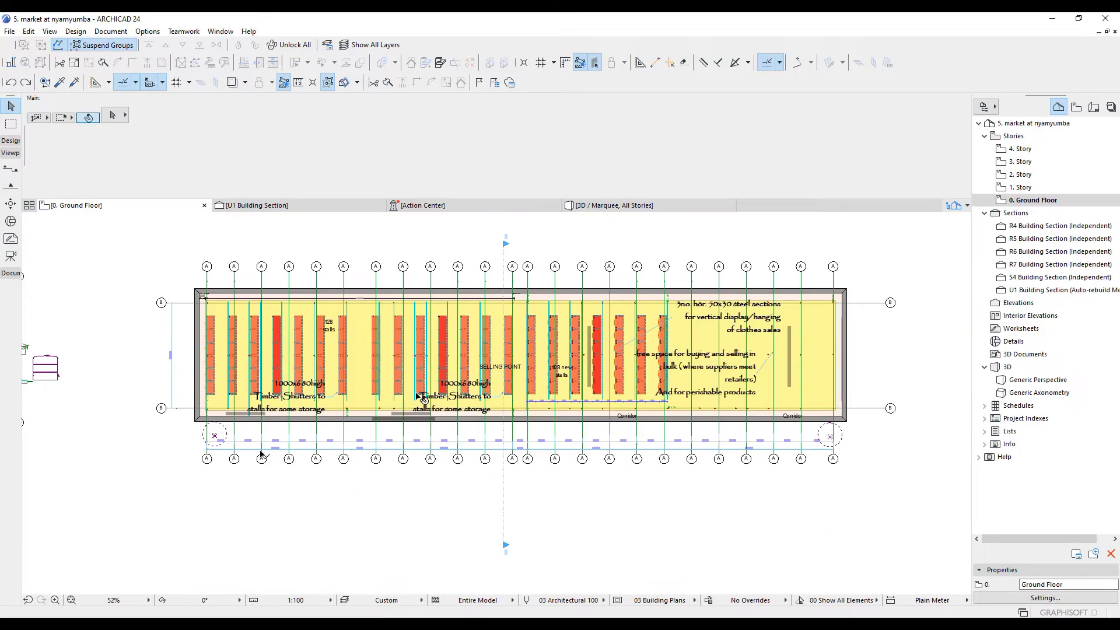
scroll(194, 436, "up", 8)
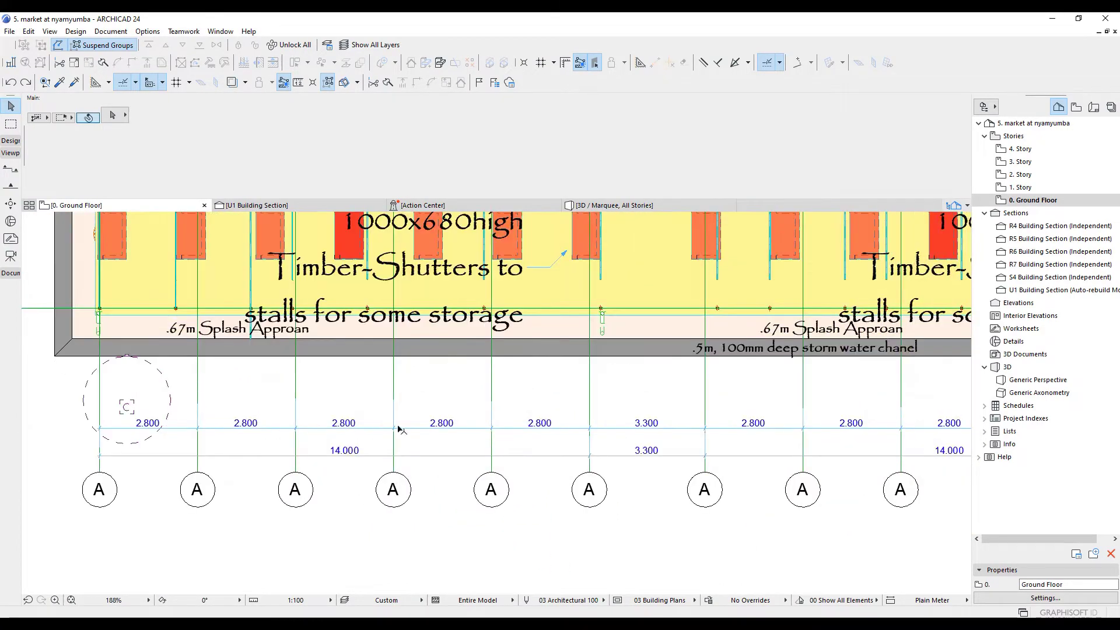
scroll(587, 429, "right", 5)
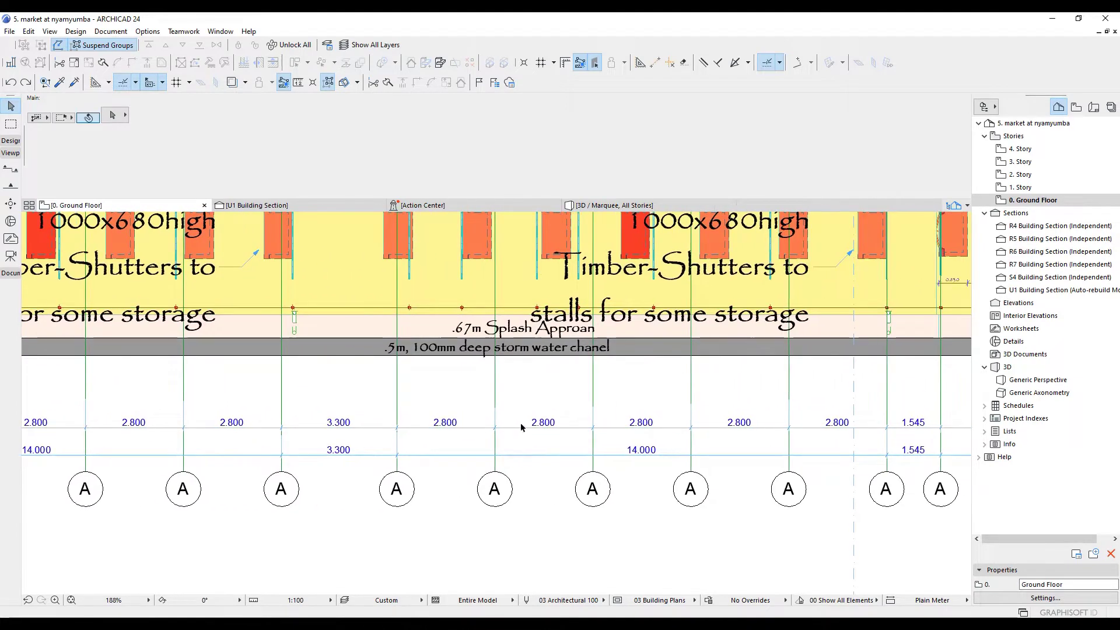
scroll(587, 429, "right", 5)
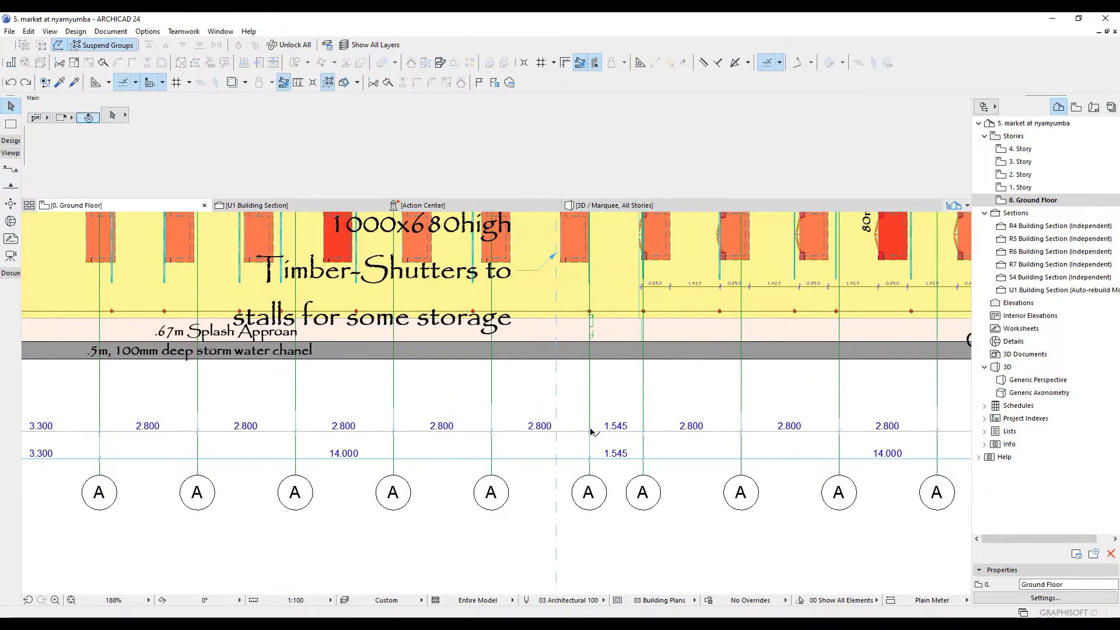
scroll(685, 431, "down", 2)
scroll(685, 432, "right", 3)
scroll(433, 439, "up", 1)
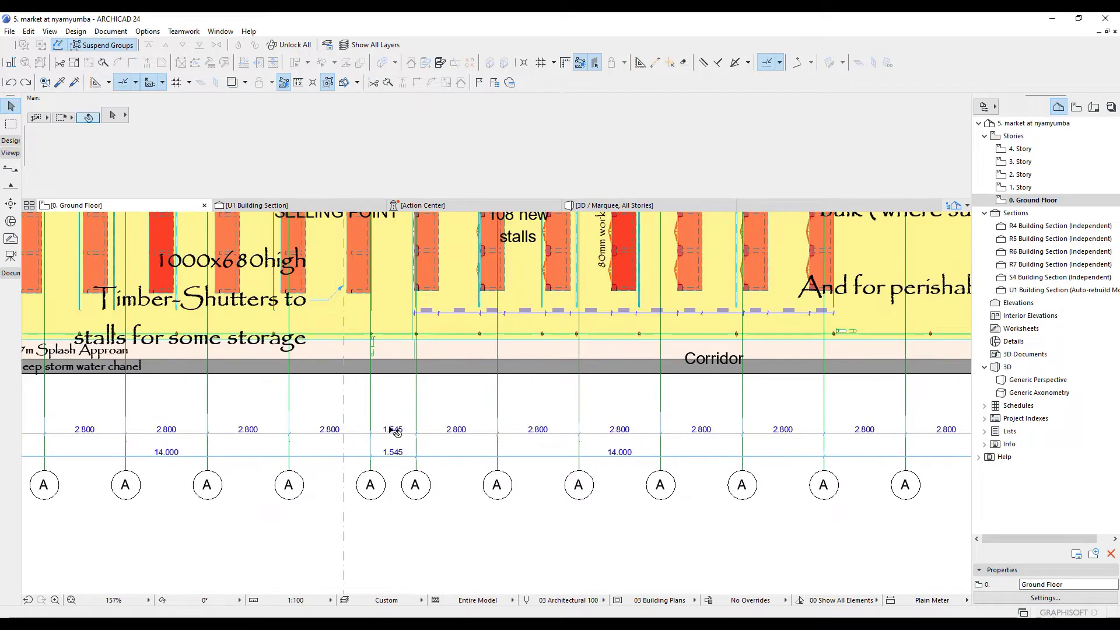
scroll(433, 439, "right", 2)
scroll(433, 439, "right", 8)
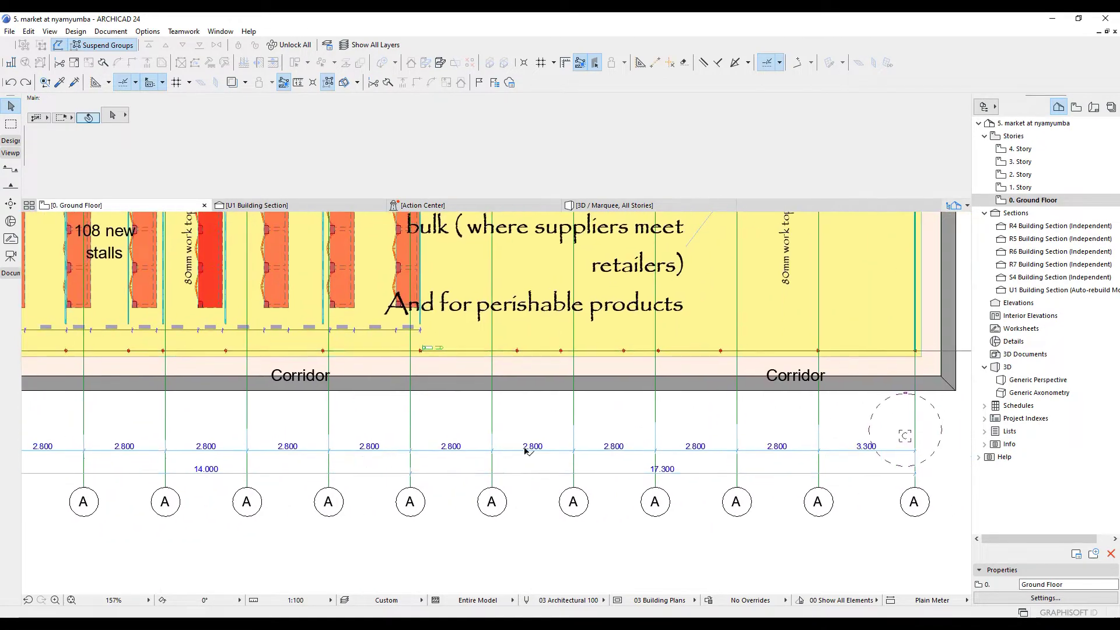
scroll(710, 461, "down", 1)
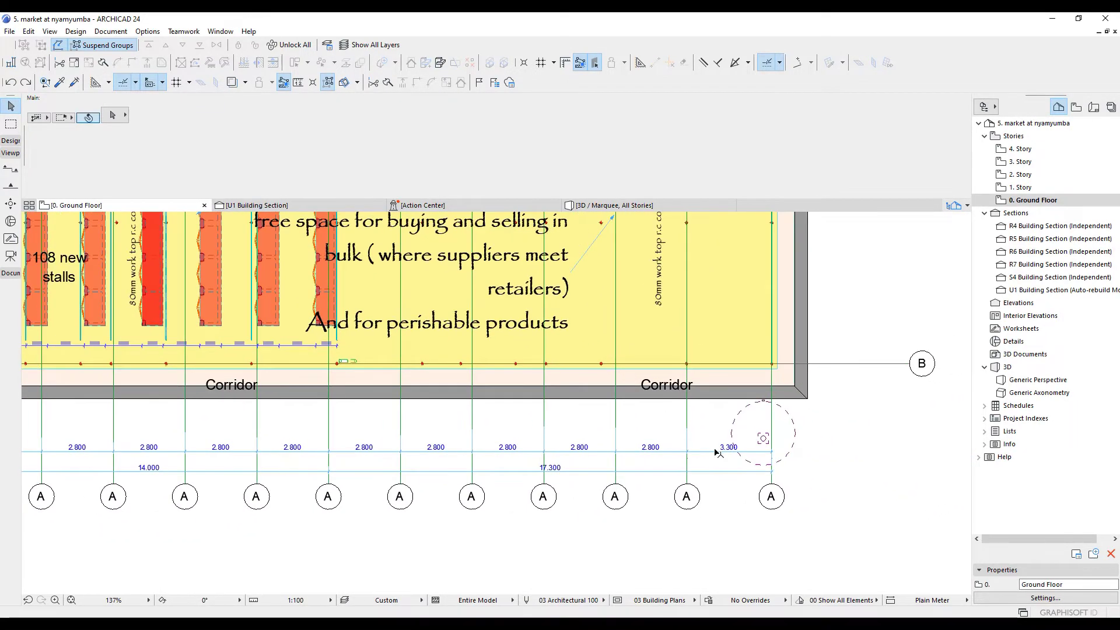
- Inspect the market building in the 3D view, and return to the grid dimensions on the ground floor plan
left_click(644, 200)
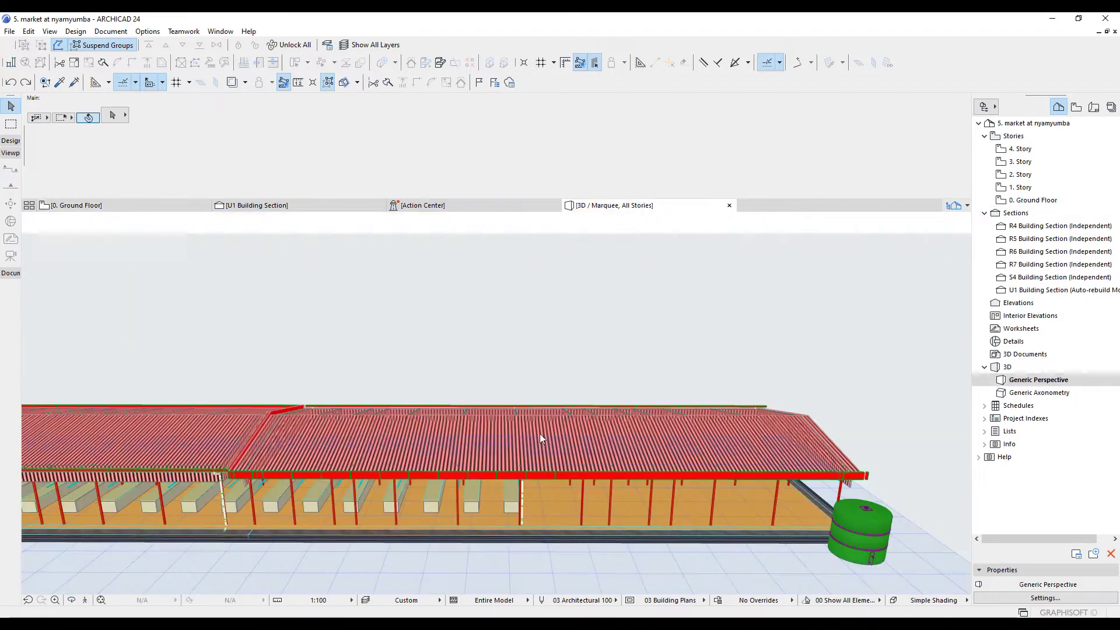
mouse_move(545, 438)
left_mouse_down()
mouse_move(287, 395)
mouse_move(634, 416)
mouse_move(441, 446)
mouse_move(479, 477)
mouse_move(755, 466)
mouse_move(487, 427)
mouse_move(569, 445)
mouse_move(502, 444)
mouse_move(540, 439)
mouse_move(477, 417)
mouse_move(636, 451)
mouse_move(468, 438)
mouse_move(515, 506)
mouse_move(662, 582)
left_mouse_up()
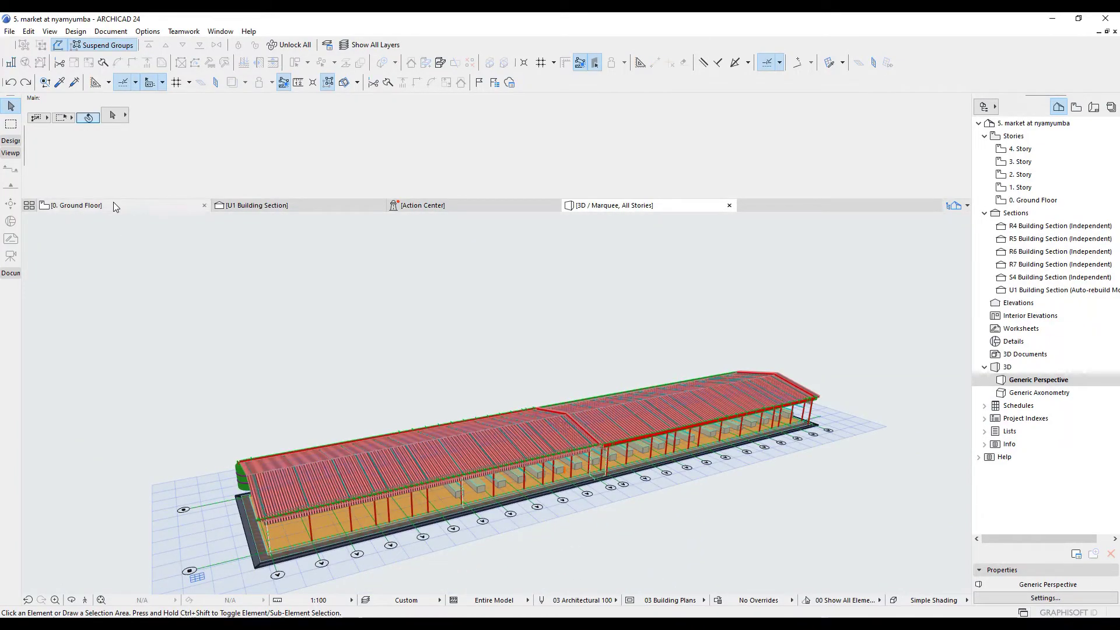
left_click(114, 205)
scroll(386, 466, "down", 3)
scroll(385, 467, "up", 2)
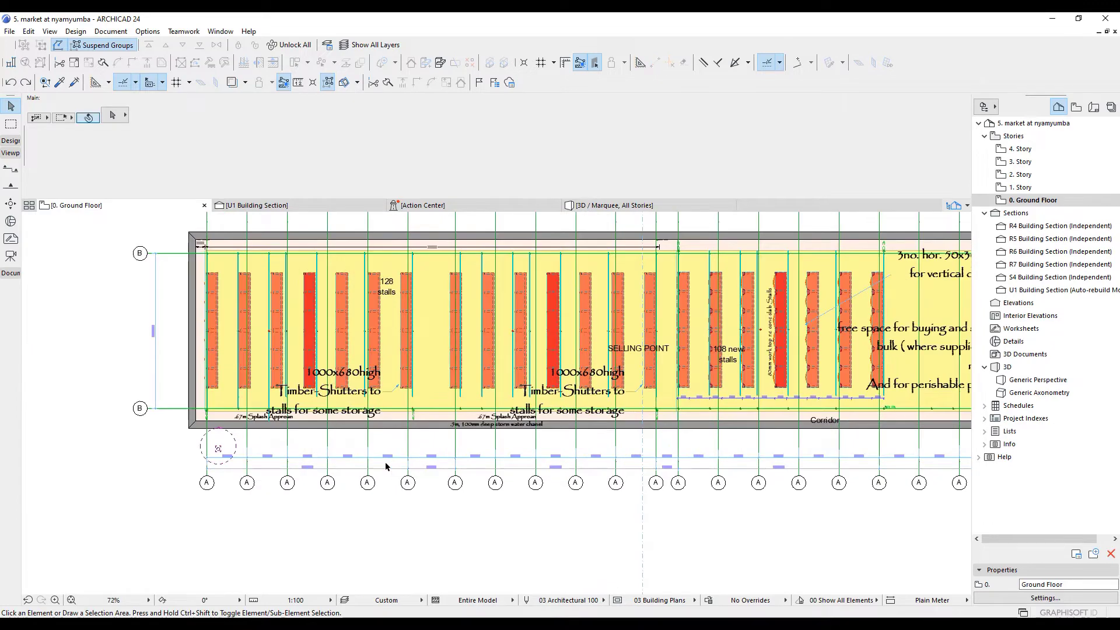
scroll(385, 467, "up", 3)
scroll(430, 465, "up", 1)
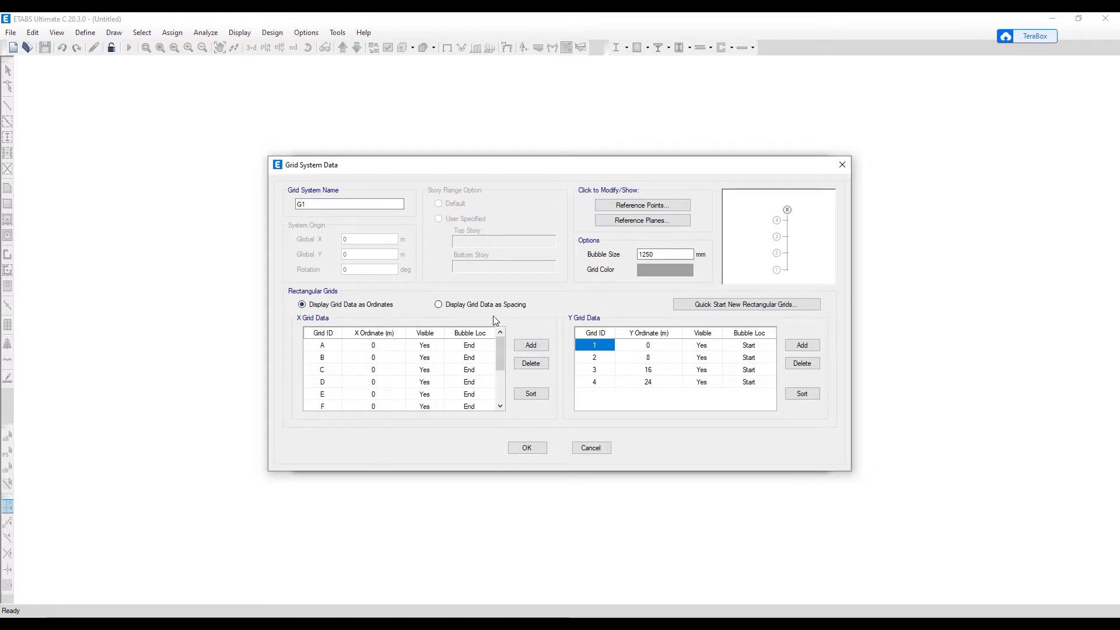
- Switch to ETABS, display the grid data as spacing and add a series of X grid lines after grid line A
left_click(438, 304)
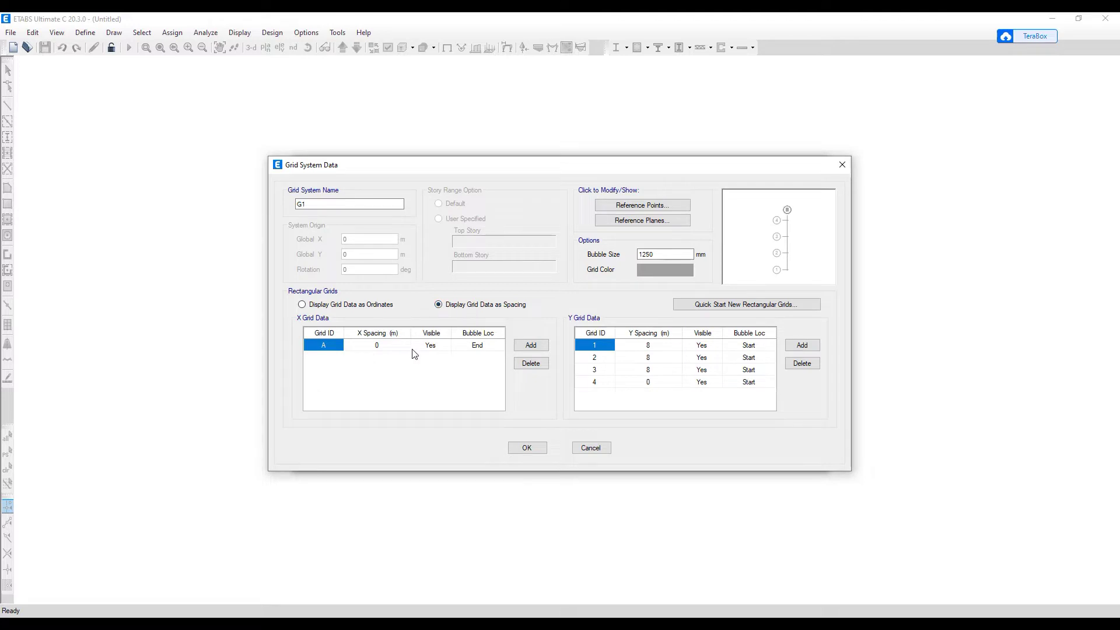
left_click(530, 346)
left_click(531, 347)
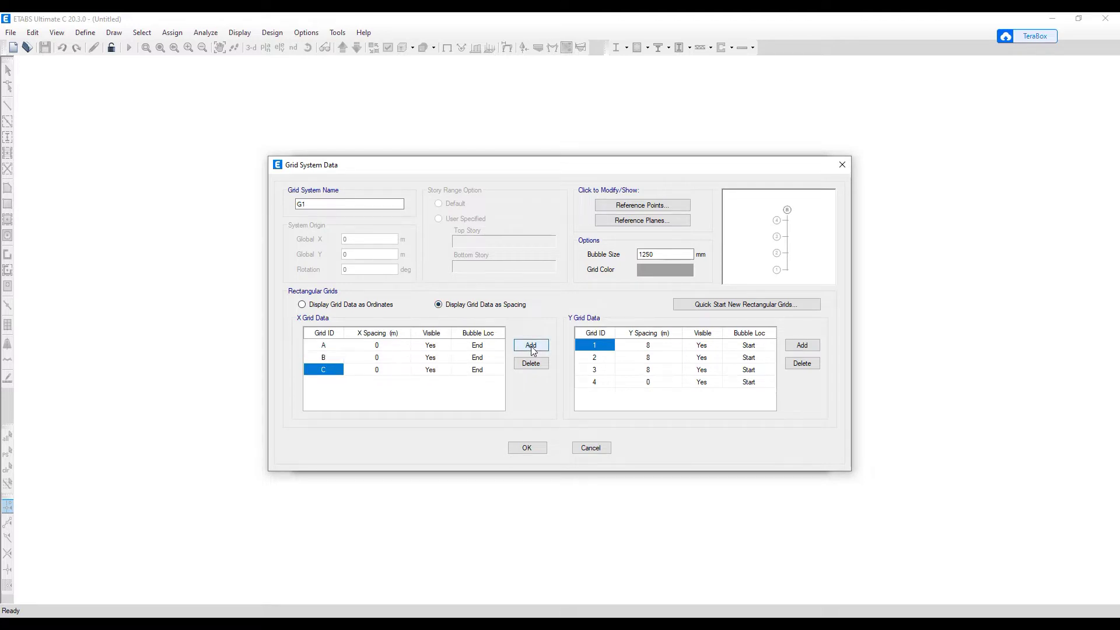
left_click(530, 346)
left_click(531, 346)
left_click(531, 346)
scroll(366, 357, "up", 3)
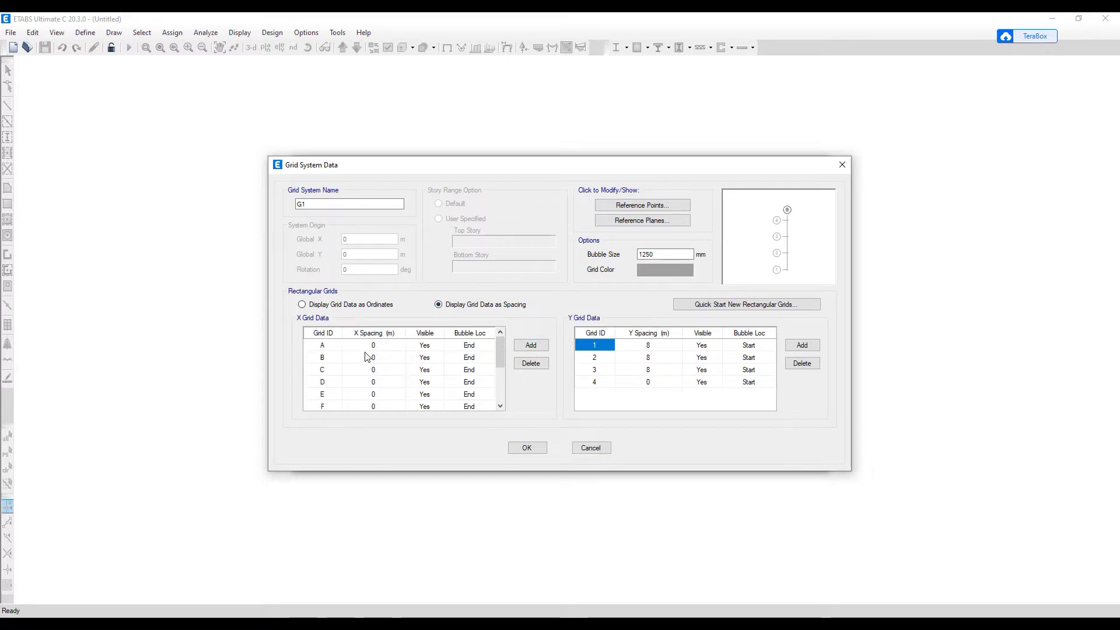
- Set the X spacing of grid lines A through E to 2.8 m each
left_click(389, 349)
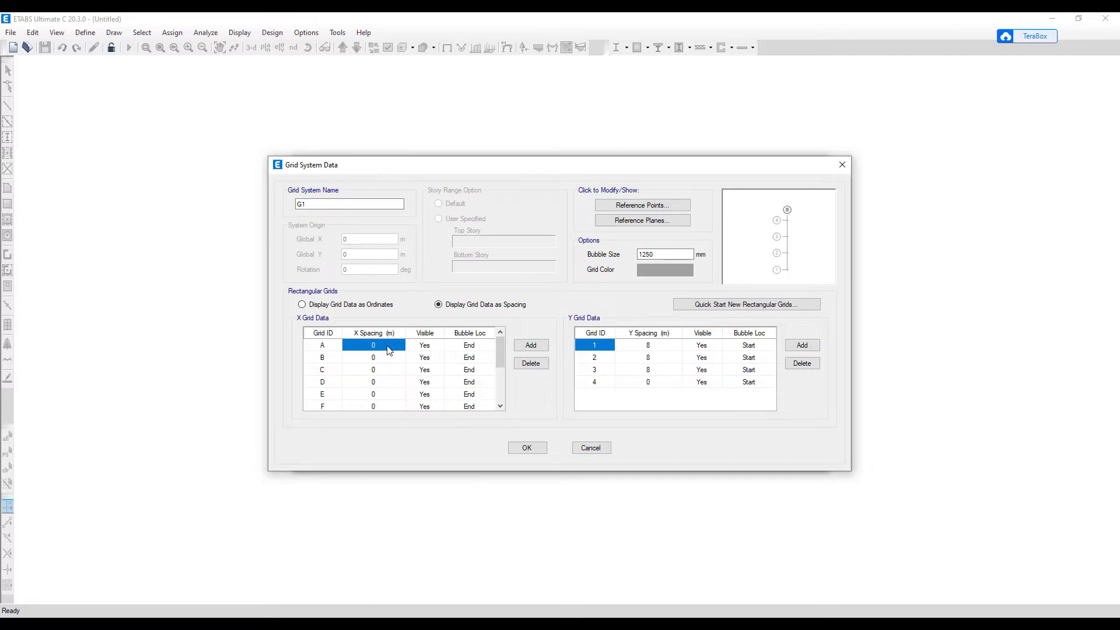
type("2")
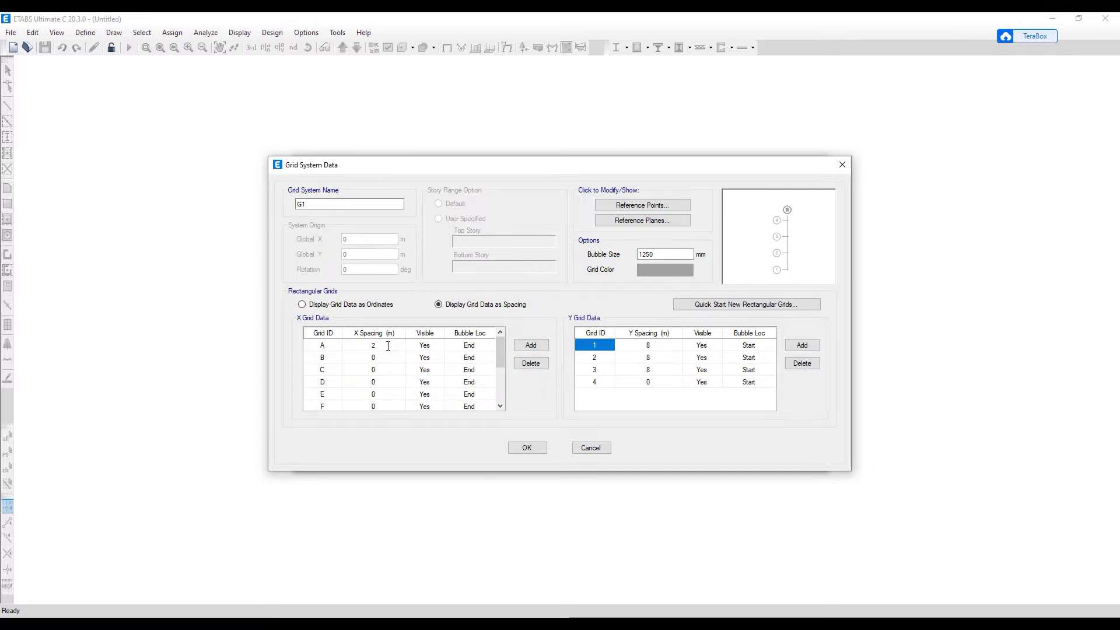
type(".8")
left_click(388, 359)
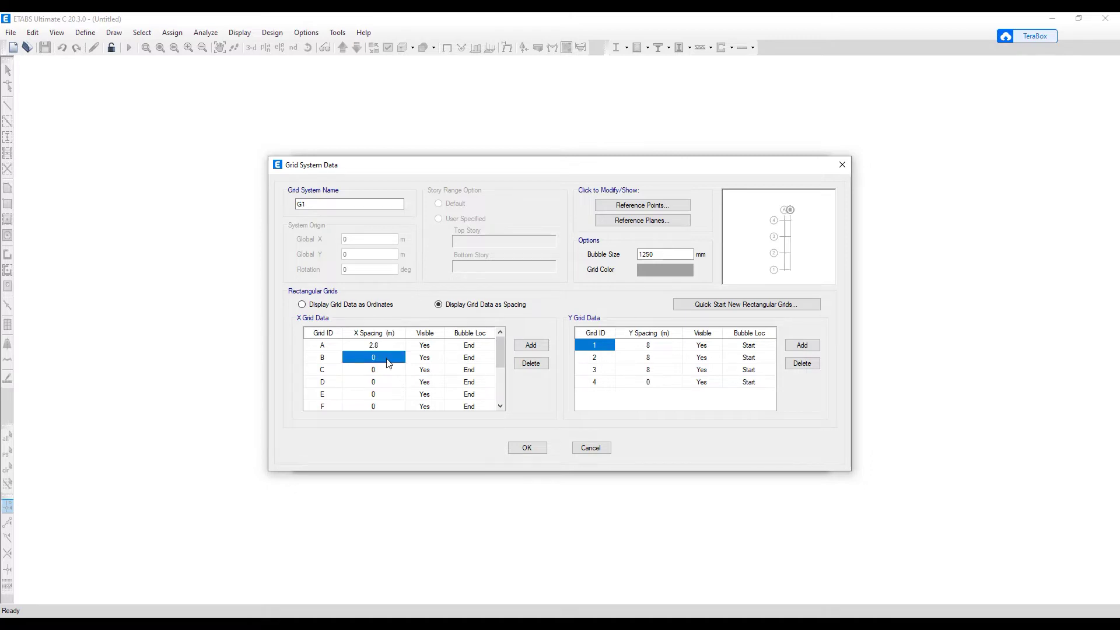
type("2.8")
left_click(388, 370)
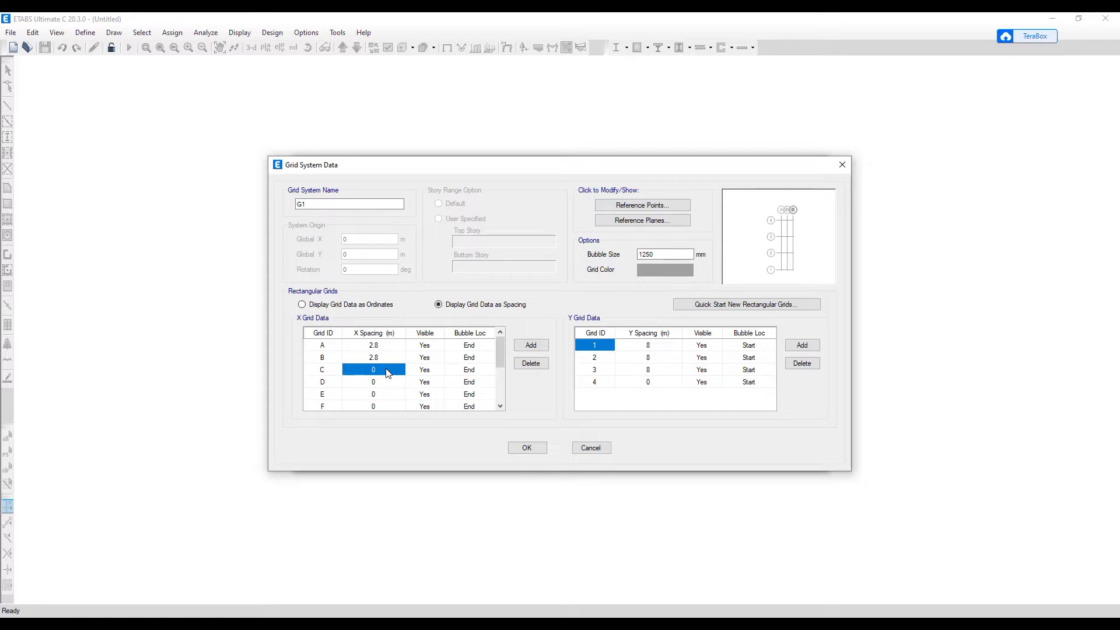
type("2.8")
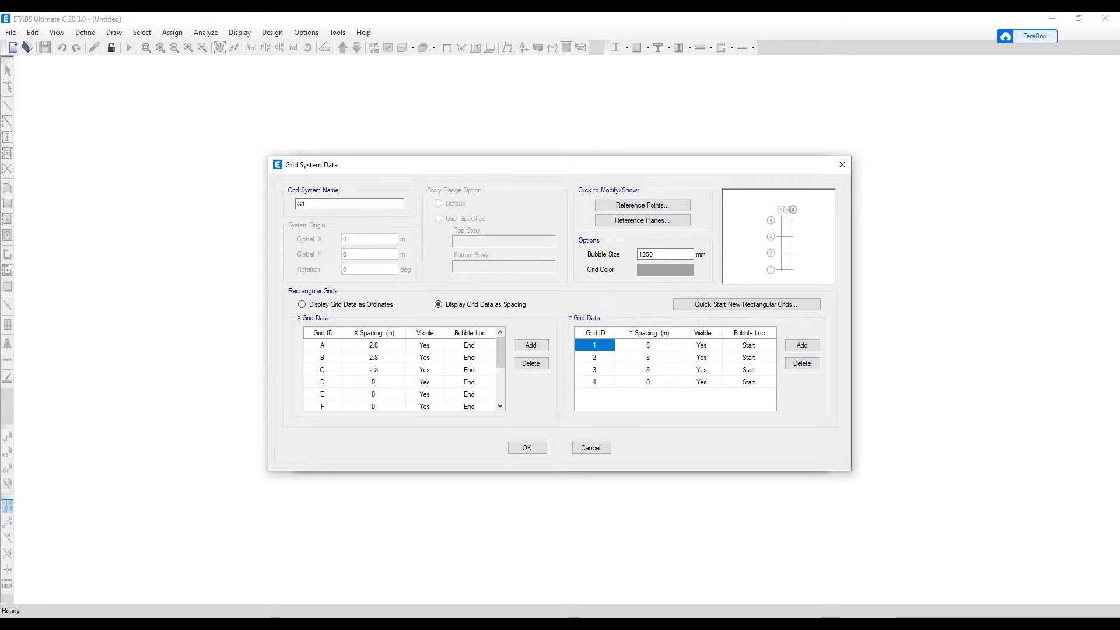
left_click(386, 382)
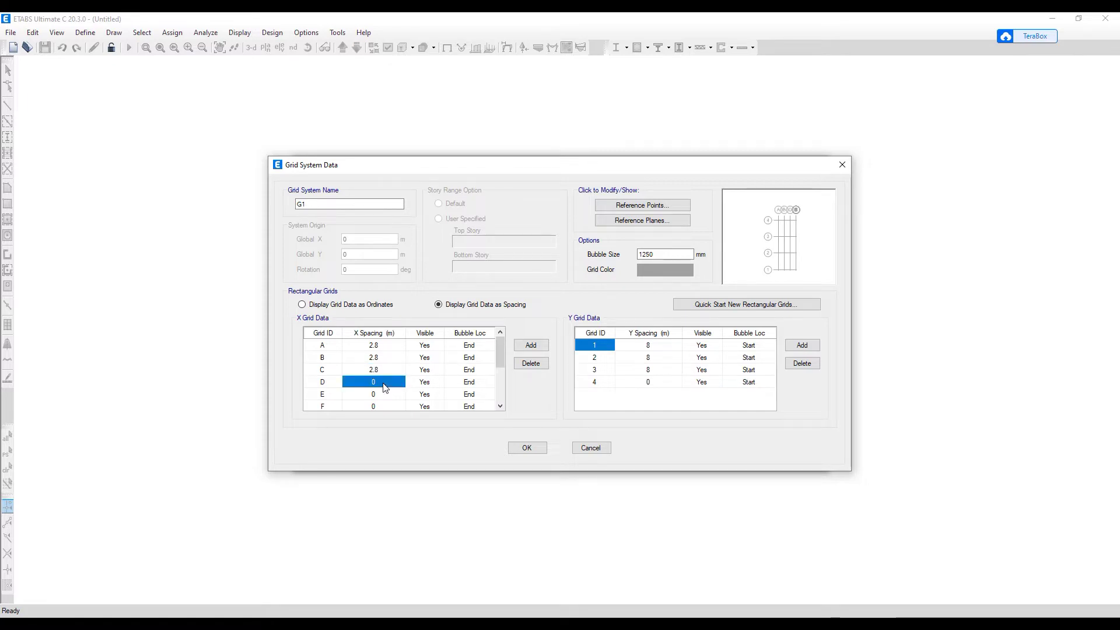
type("2.8")
left_click(385, 394)
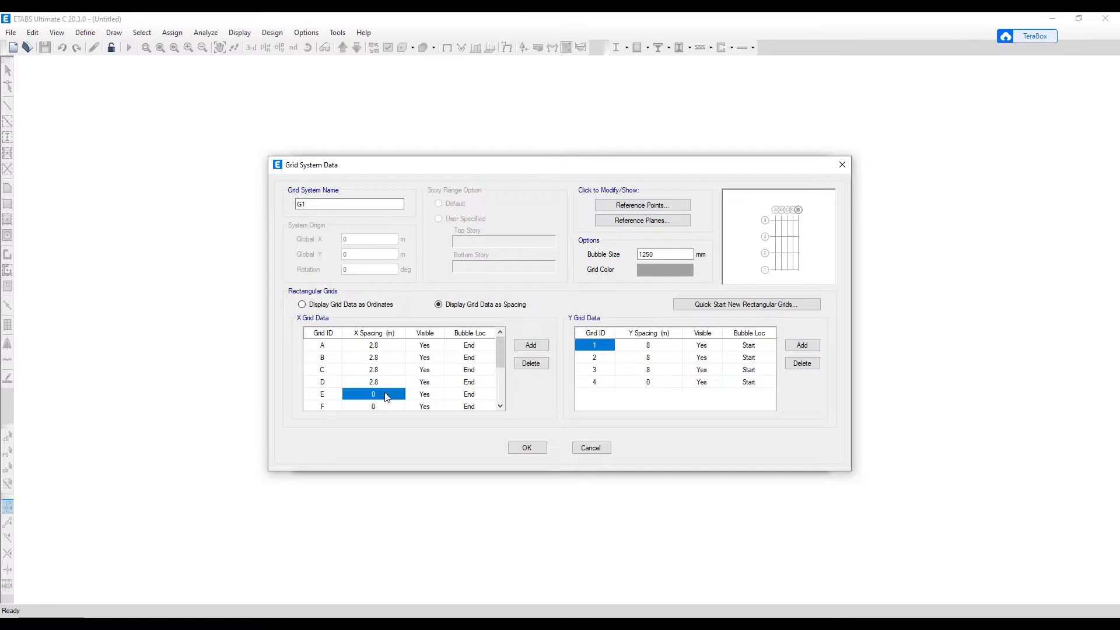
type("2")
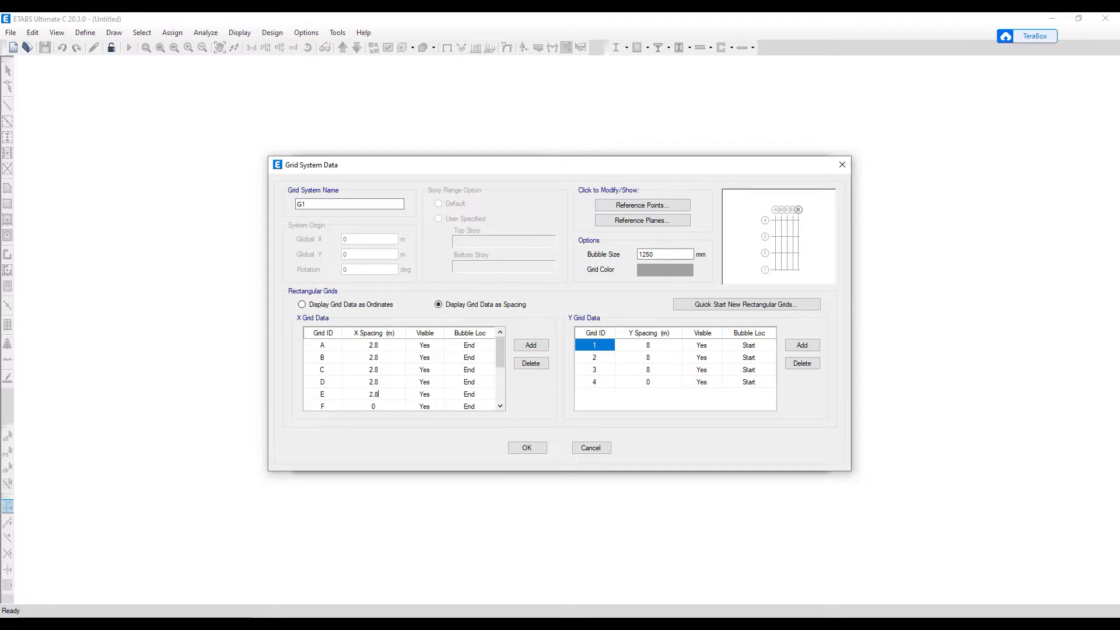
type(".8")
- Set the X spacing of grid line F to 3.3 m and of grid lines G and H to 2.8 m
scroll(382, 383, "down", 1)
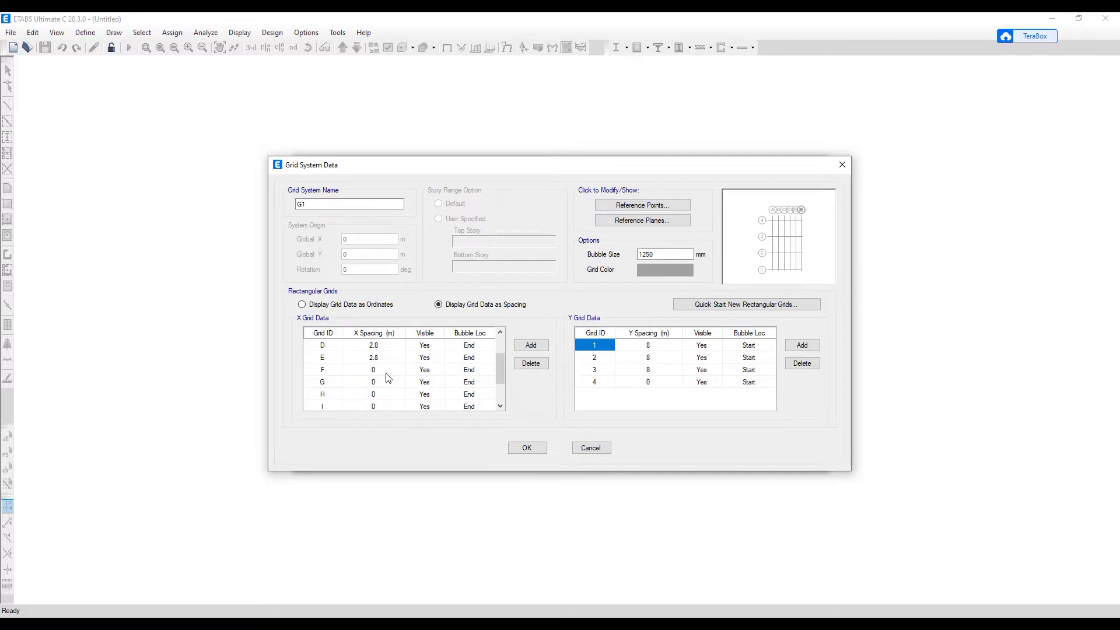
left_click(387, 374)
type("3.3")
left_click(384, 386)
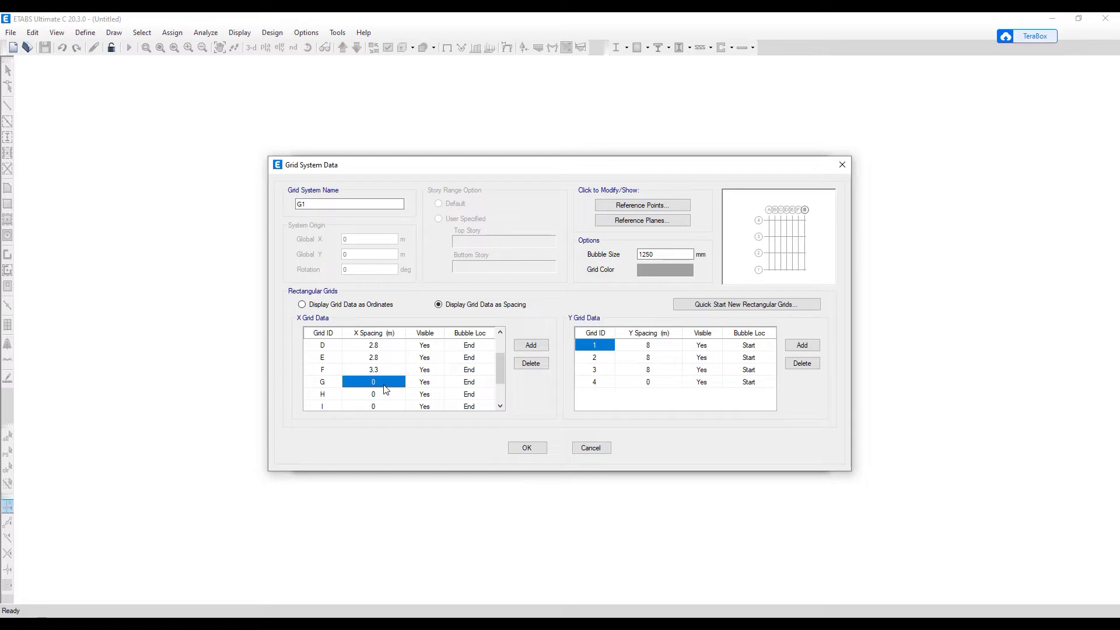
type("2.8")
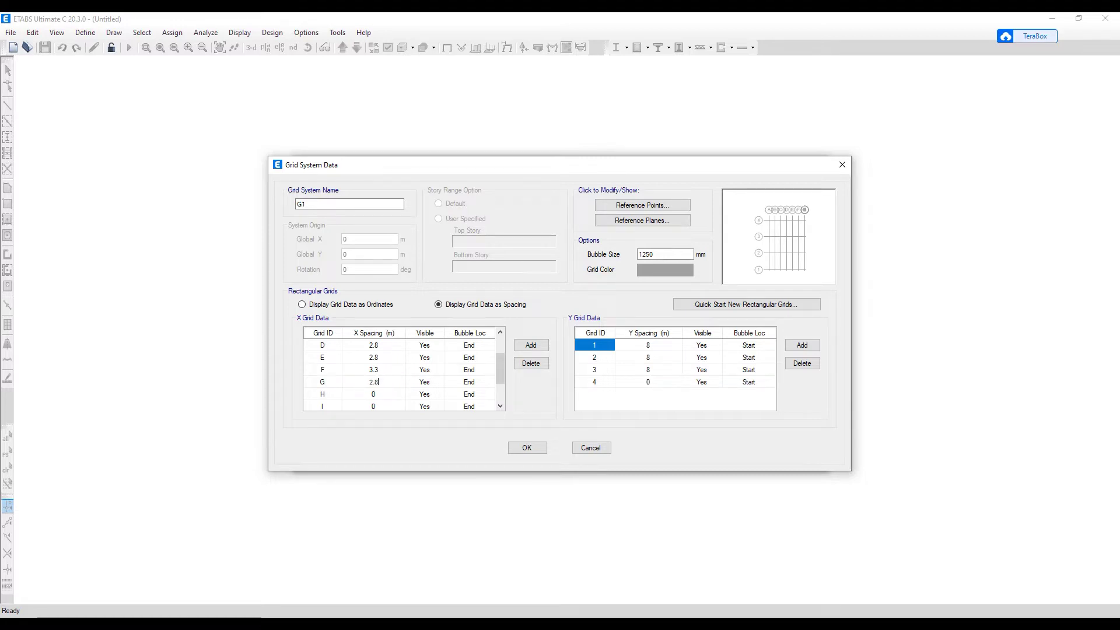
left_click(387, 399)
type("2")
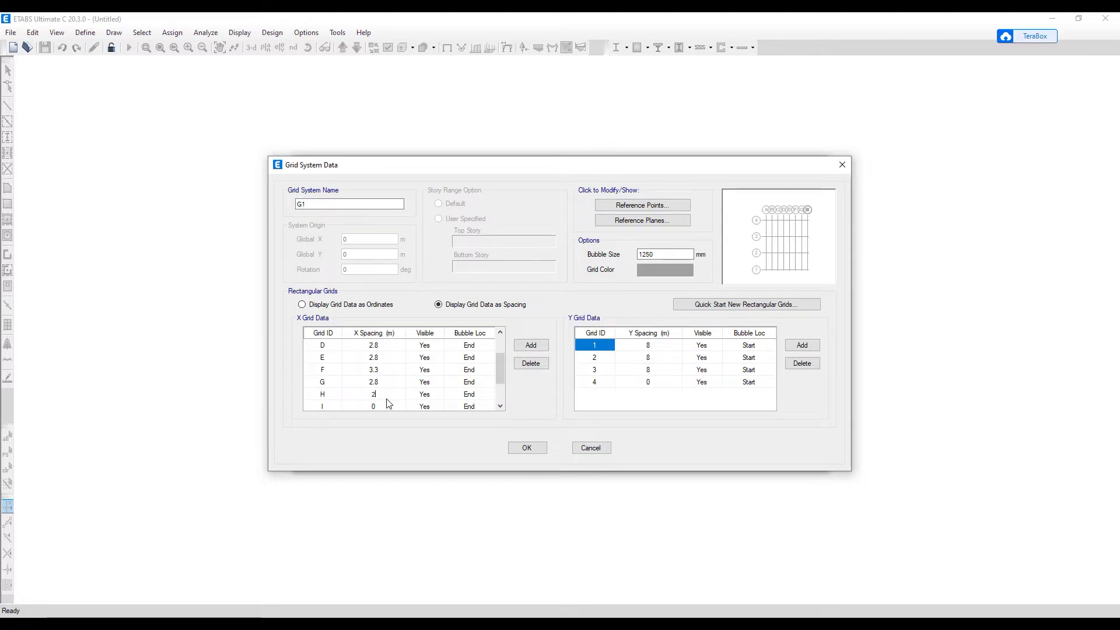
type(".8")
- Set the X spacing of grid lines I, J and K to 2.8 m each
scroll(385, 382, "down", 1)
left_click(382, 370)
type("2")
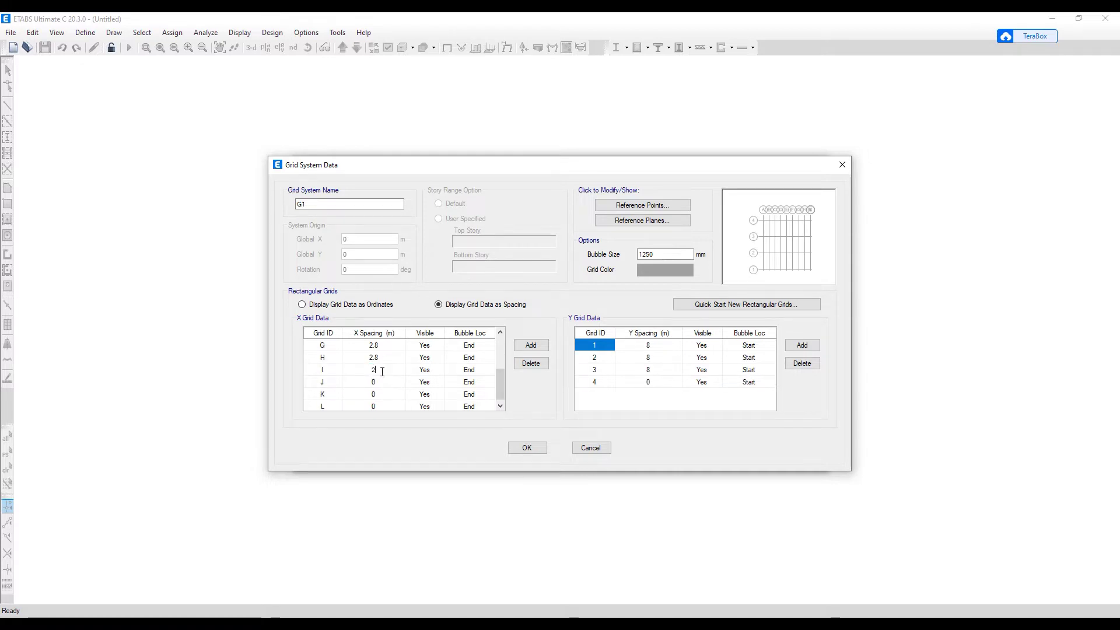
type(".8")
left_click(385, 381)
type("2")
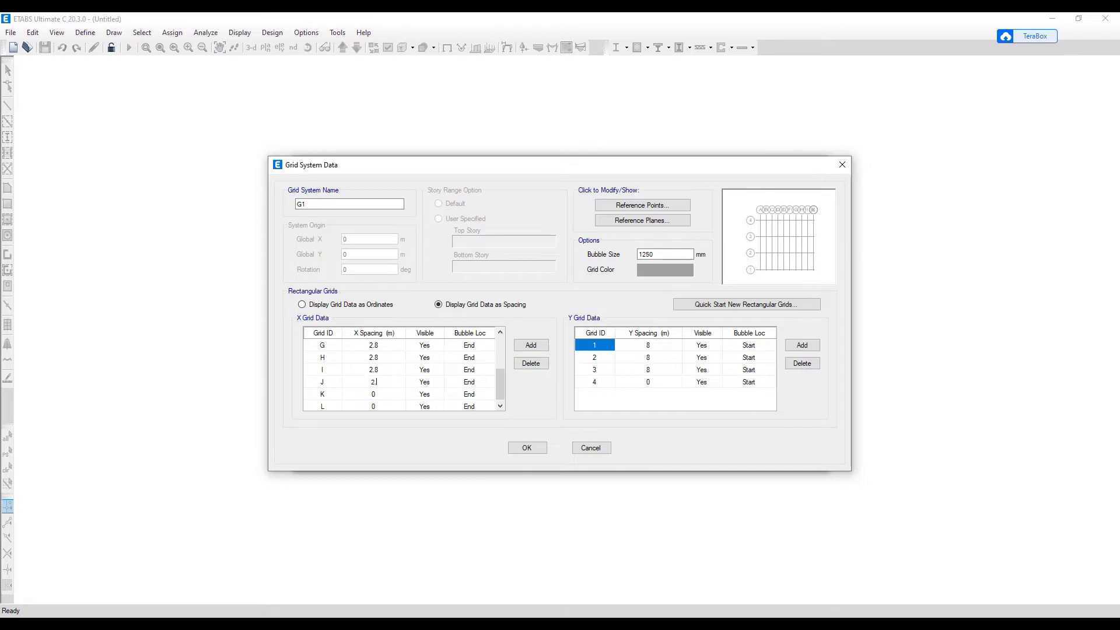
left_click(385, 395)
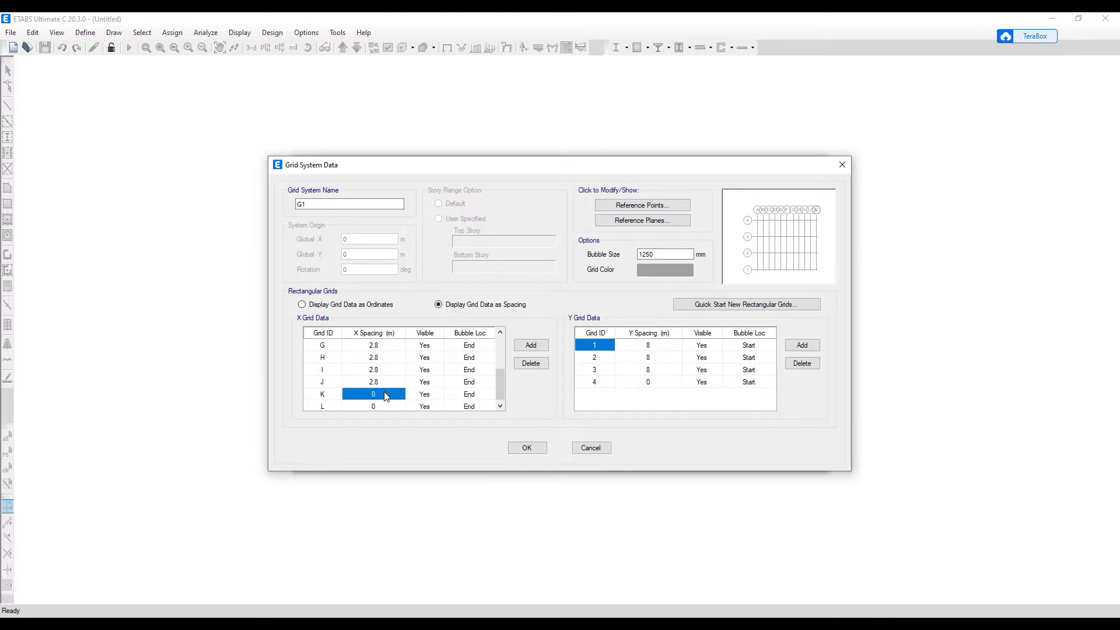
type("2.8")
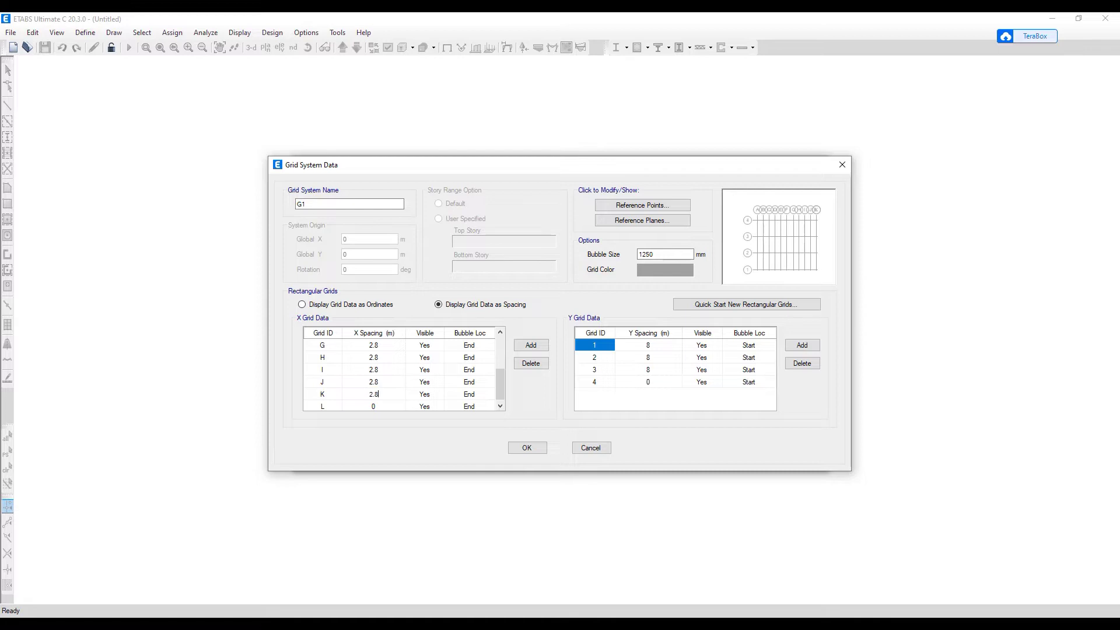
key("Return")
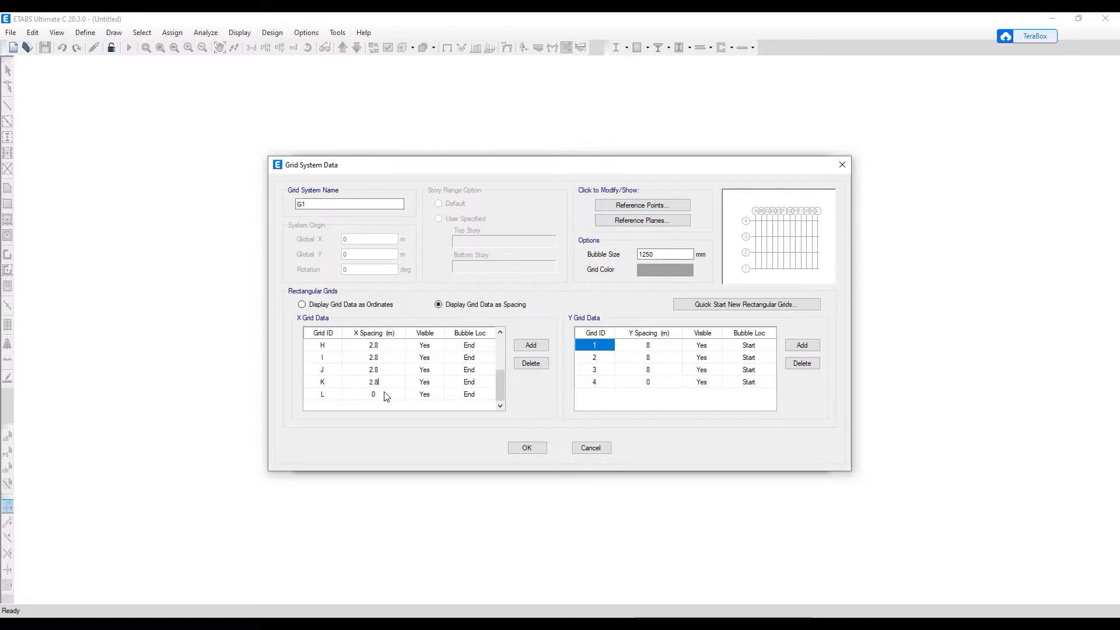
- Add further X grid lines after grid line L until the list reaches grid line Z
left_click(385, 396)
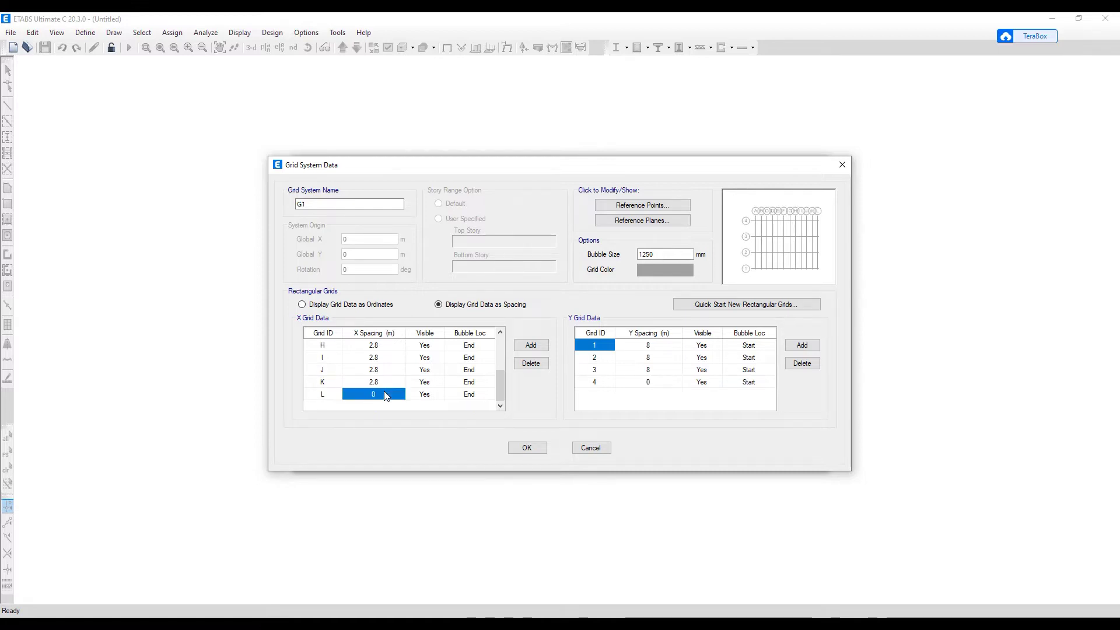
left_click(530, 346)
double_click(530, 345)
double_click(530, 345)
left_click(530, 345)
double_click(531, 345)
left_click(530, 345)
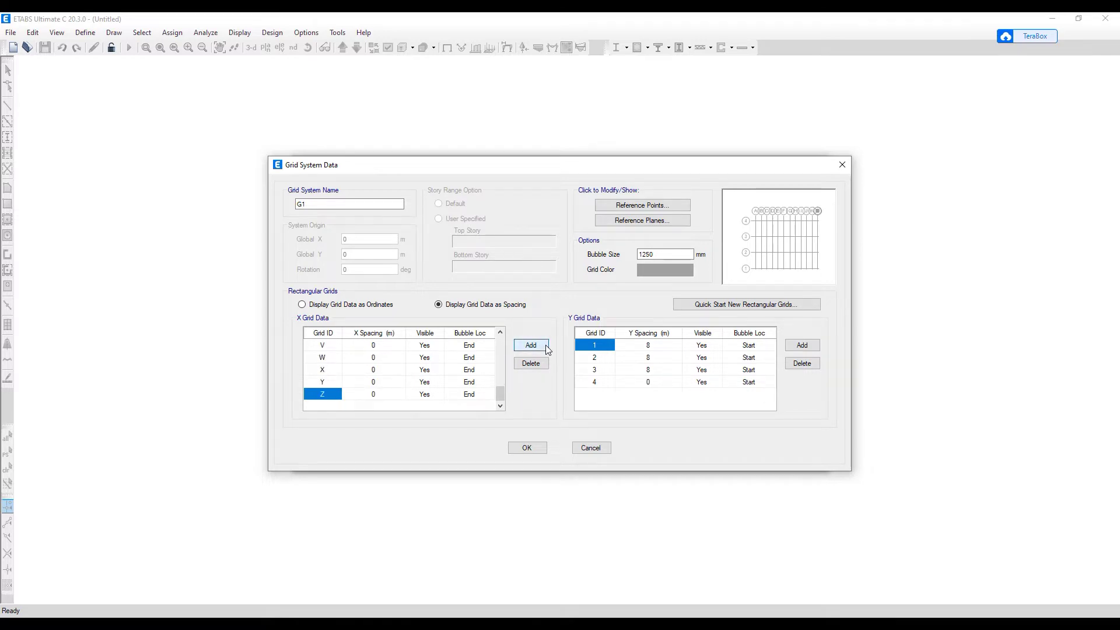
- Set the X spacing of grid line L to 1.545 m
scroll(373, 384, "up", 3)
scroll(373, 384, "up", 2)
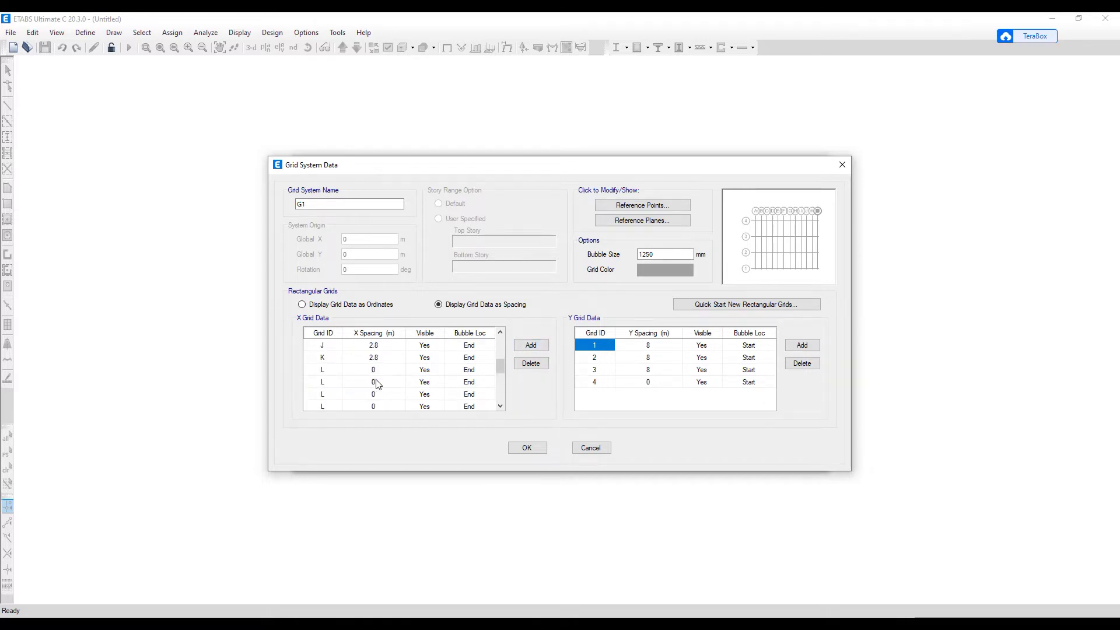
scroll(388, 383, "down", 1)
scroll(395, 382, "down", 1)
left_click(394, 374)
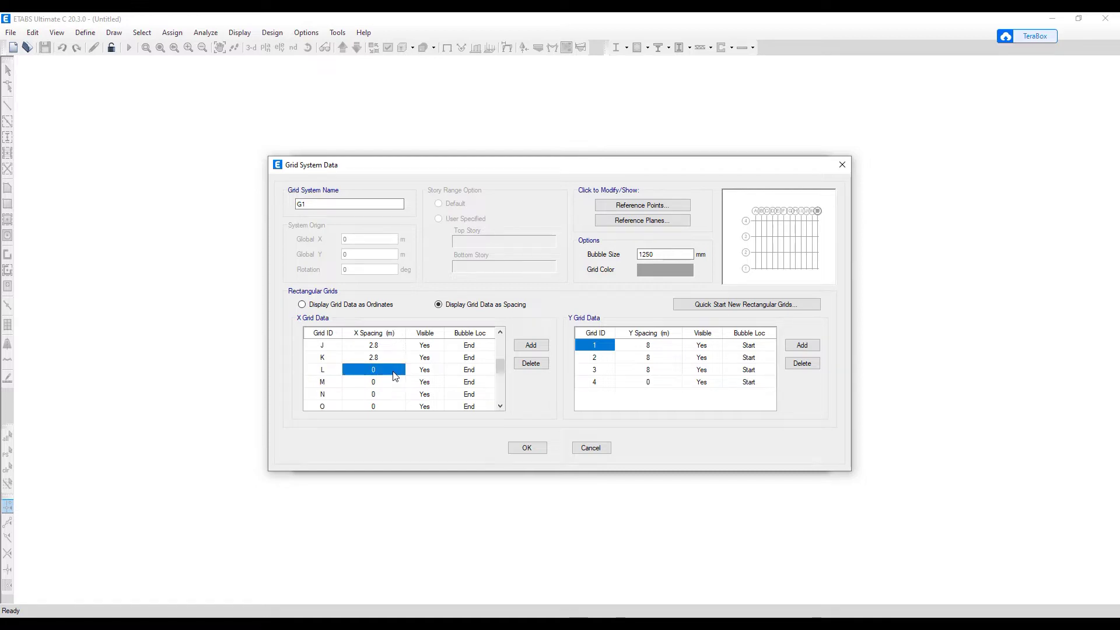
type("1.545")
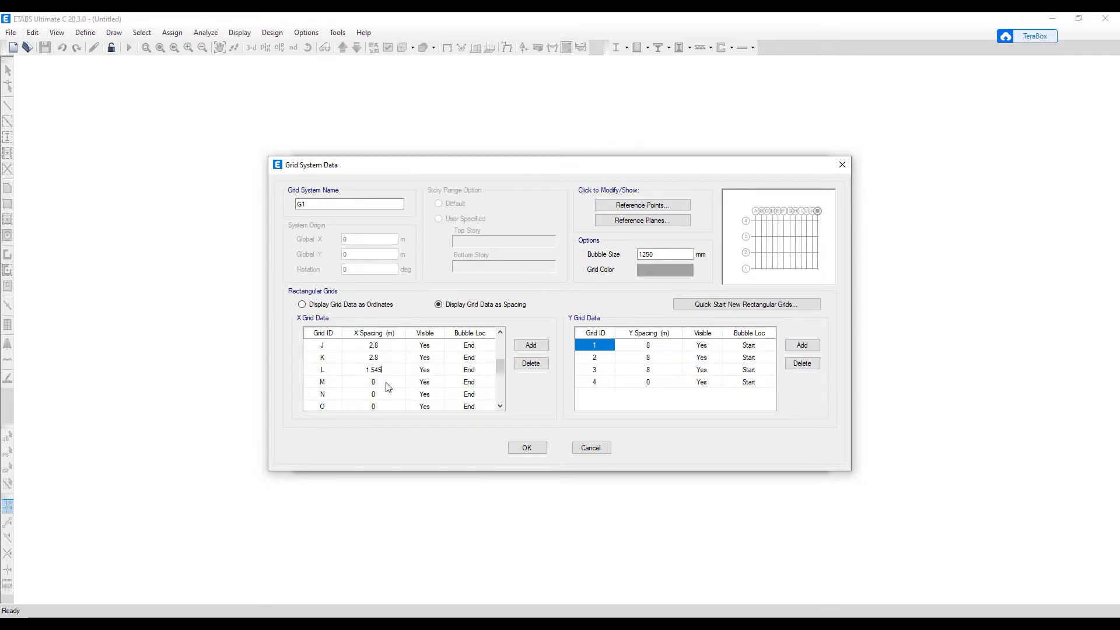
key("Return")
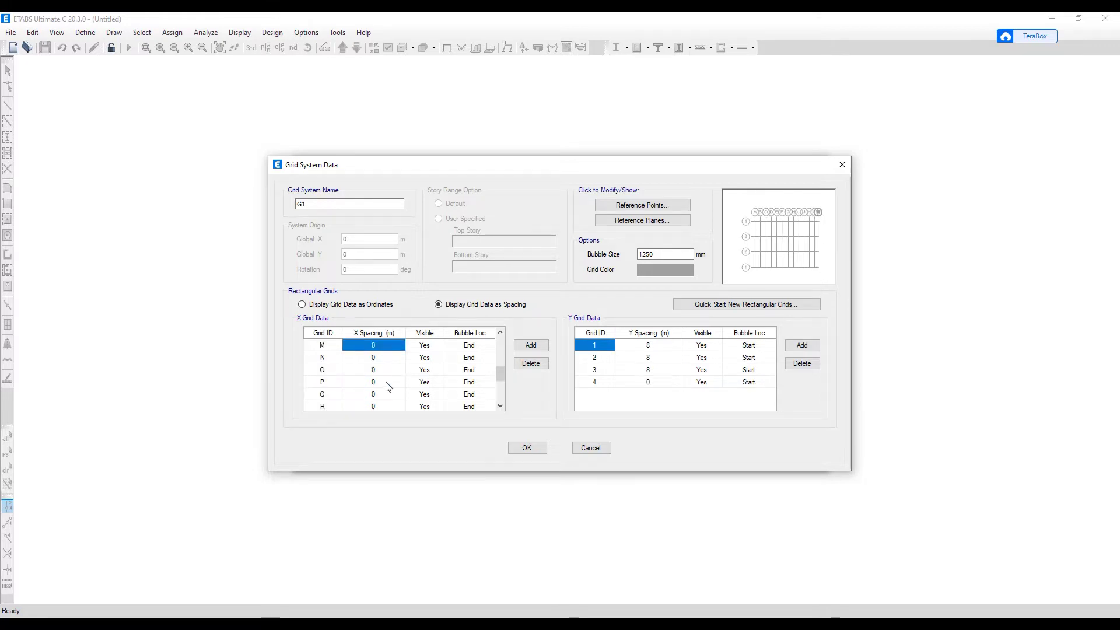
- Set the X spacing of grid lines M through Q to 2.8 m each
type("2.8")
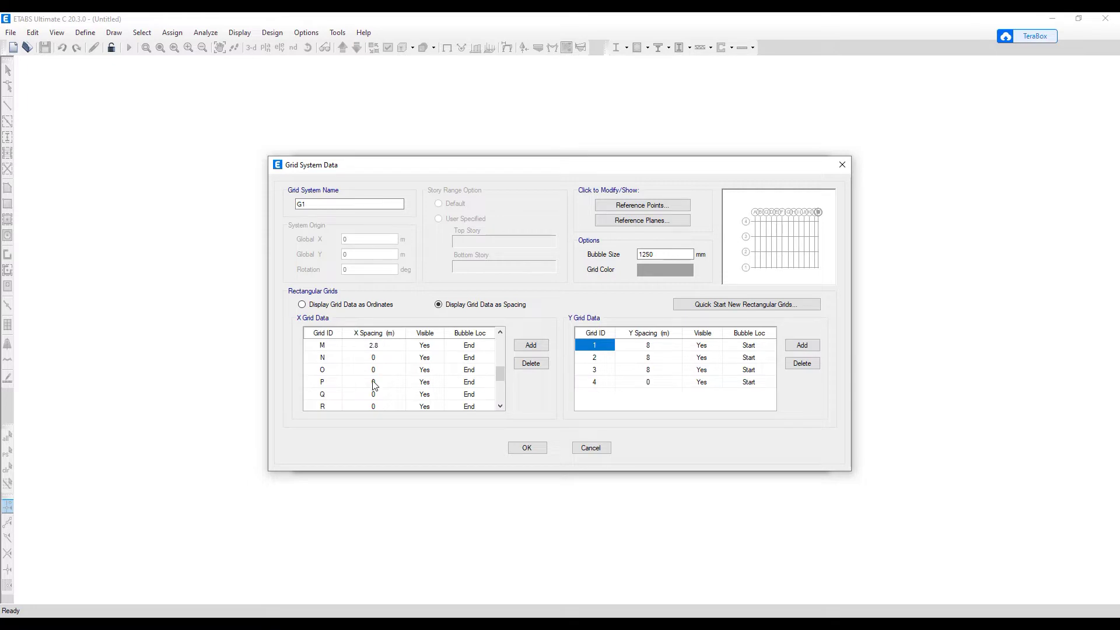
key("Return")
type("2.8")
key("Return")
type("2.8")
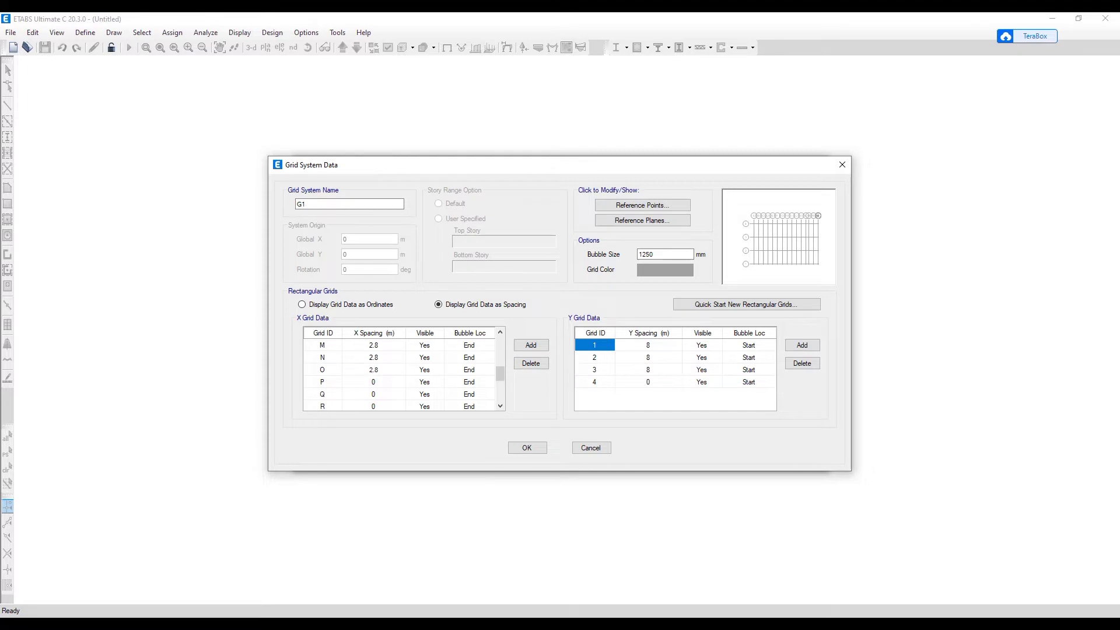
key("Return")
type("2")
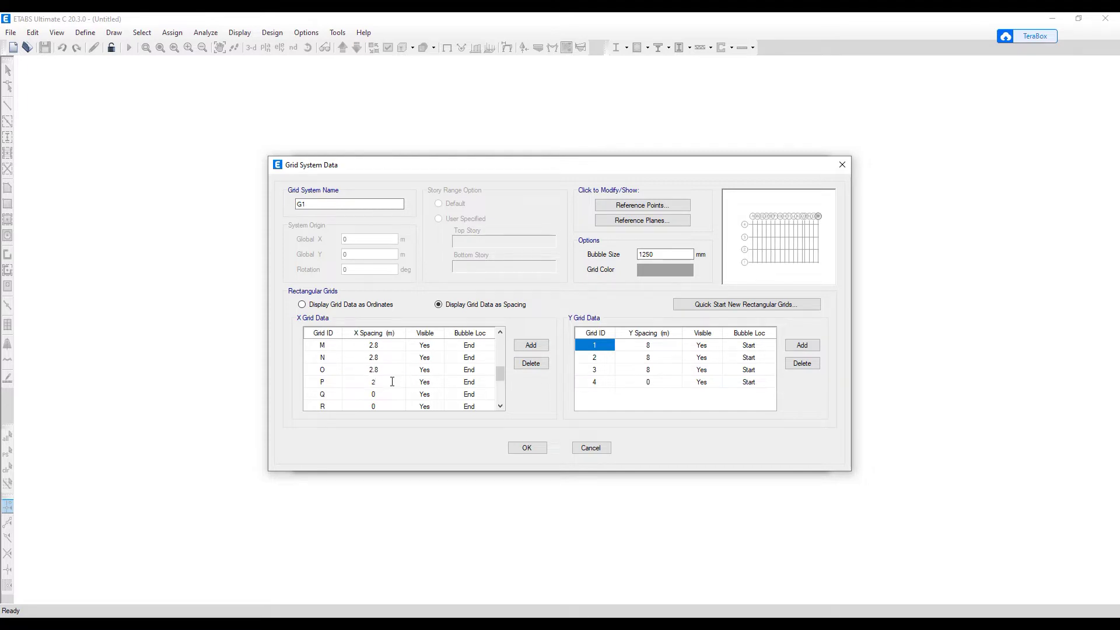
type(".8")
key("Return")
type("2.8")
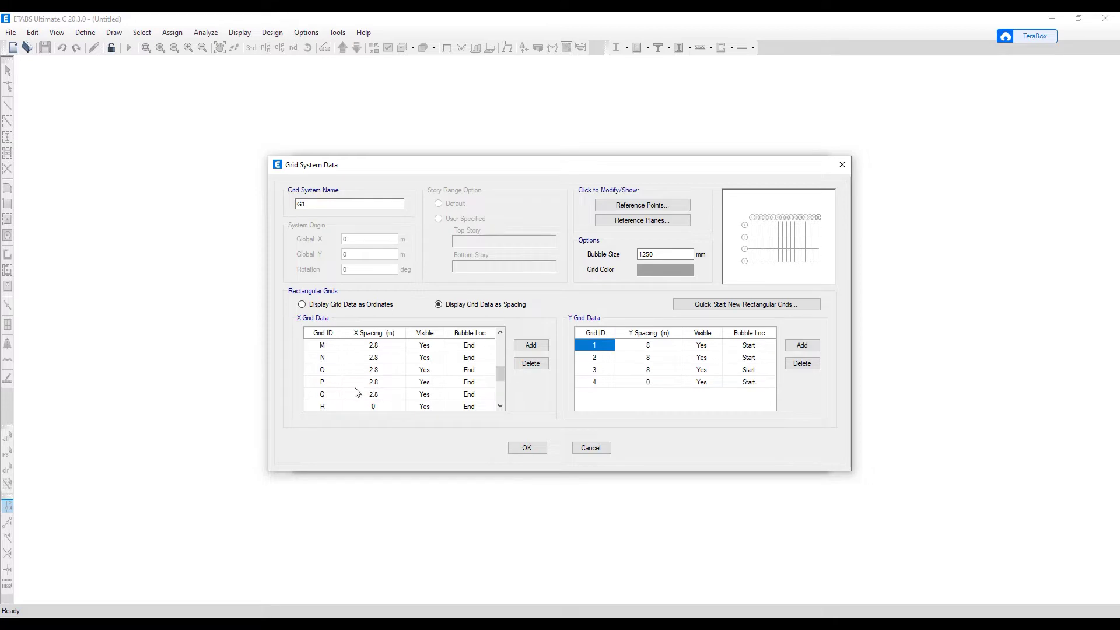
- Set the X spacing of grid lines R, S and T to 2.8 m each
scroll(389, 385, "down", 2)
scroll(389, 373, "up", 1)
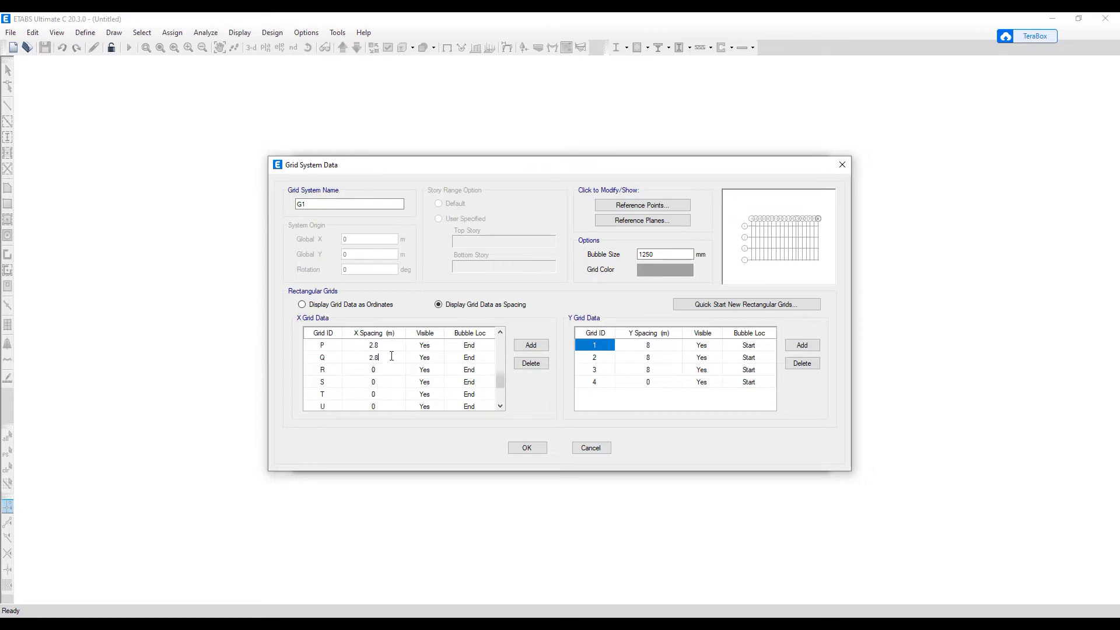
left_click(388, 371)
type("2.8")
left_click(384, 383)
type("2")
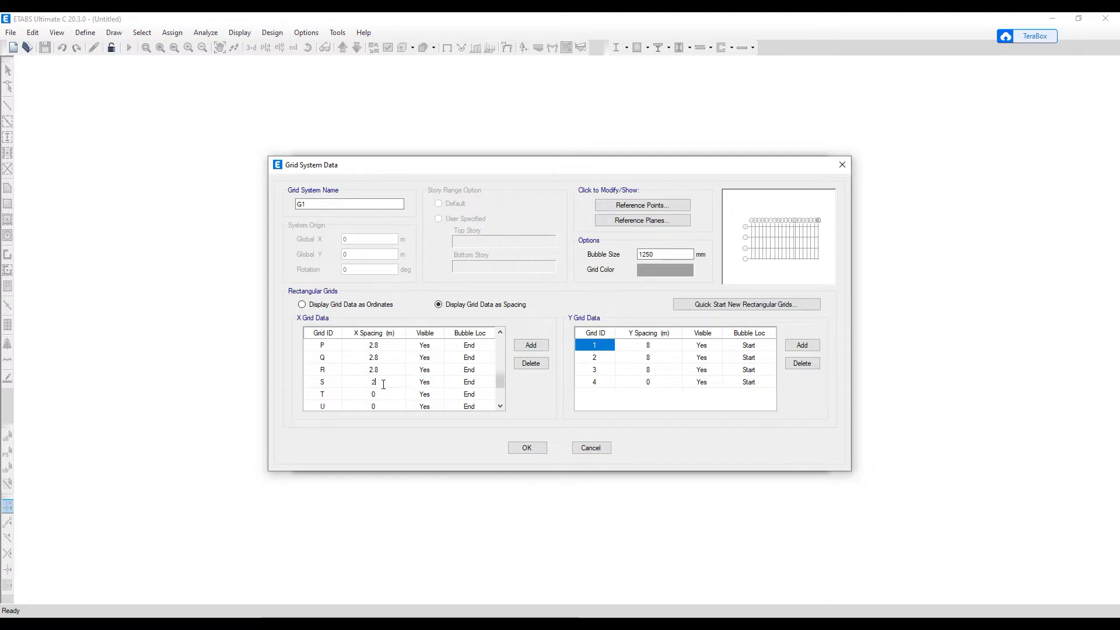
type(".8")
left_click(379, 394)
type("2.8")
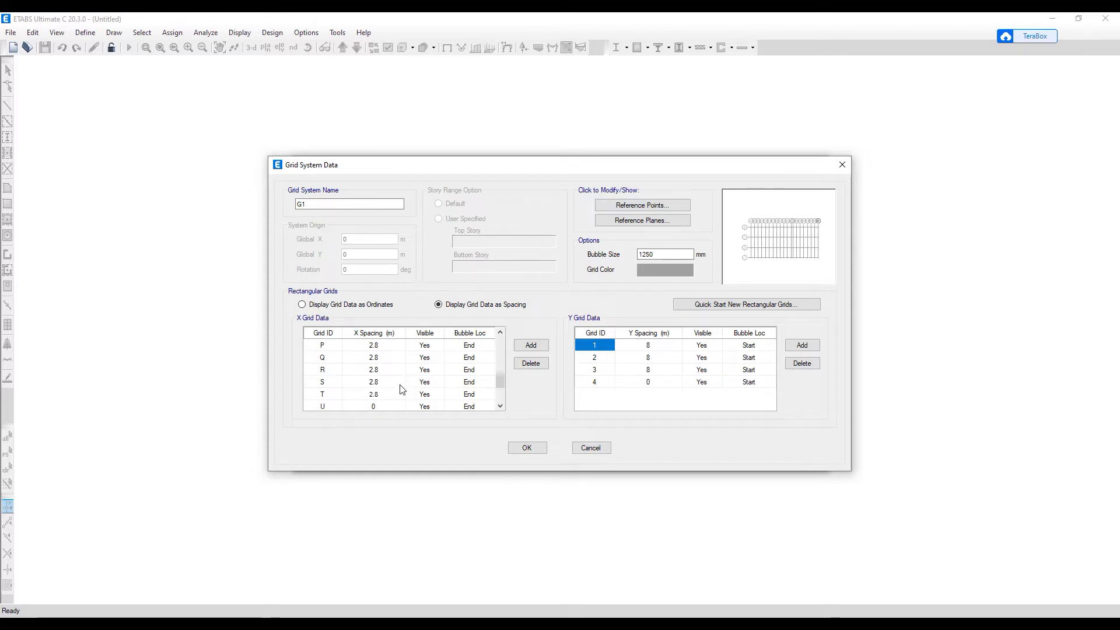
- Set the X spacing of grid lines U and V to 2.8 m each
scroll(401, 389, "down", 1)
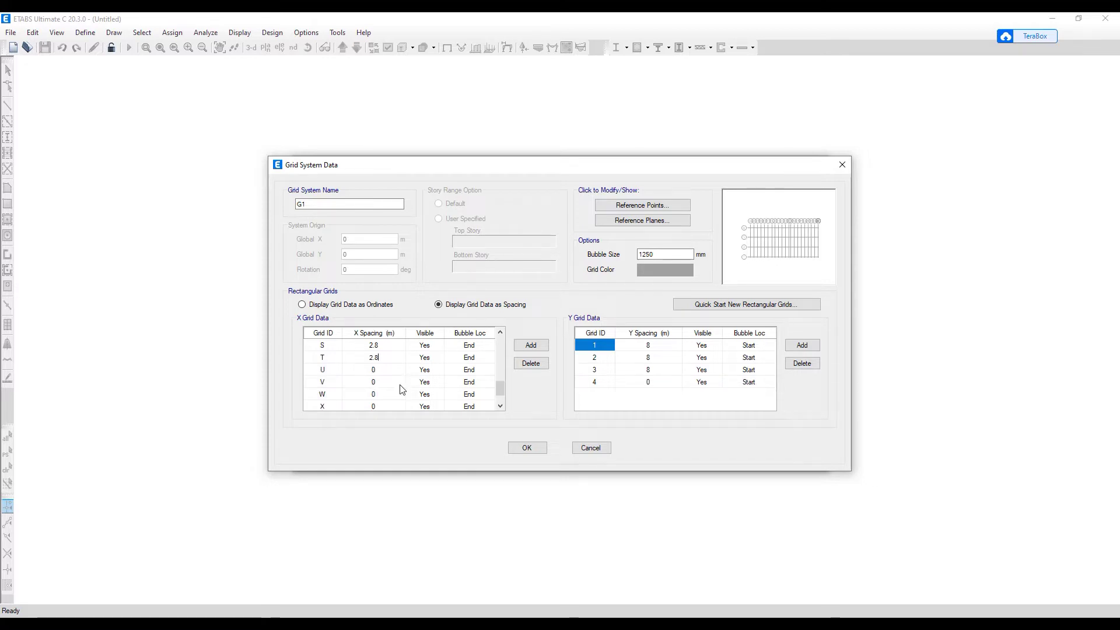
left_click(388, 371)
type("2.8")
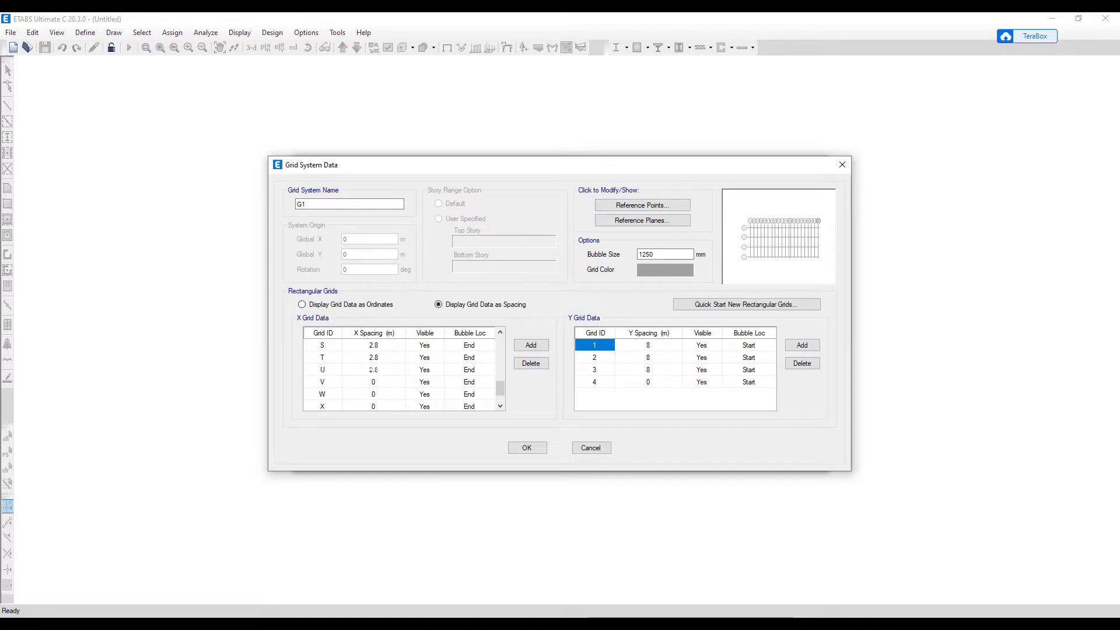
left_click(389, 382)
type("2.8")
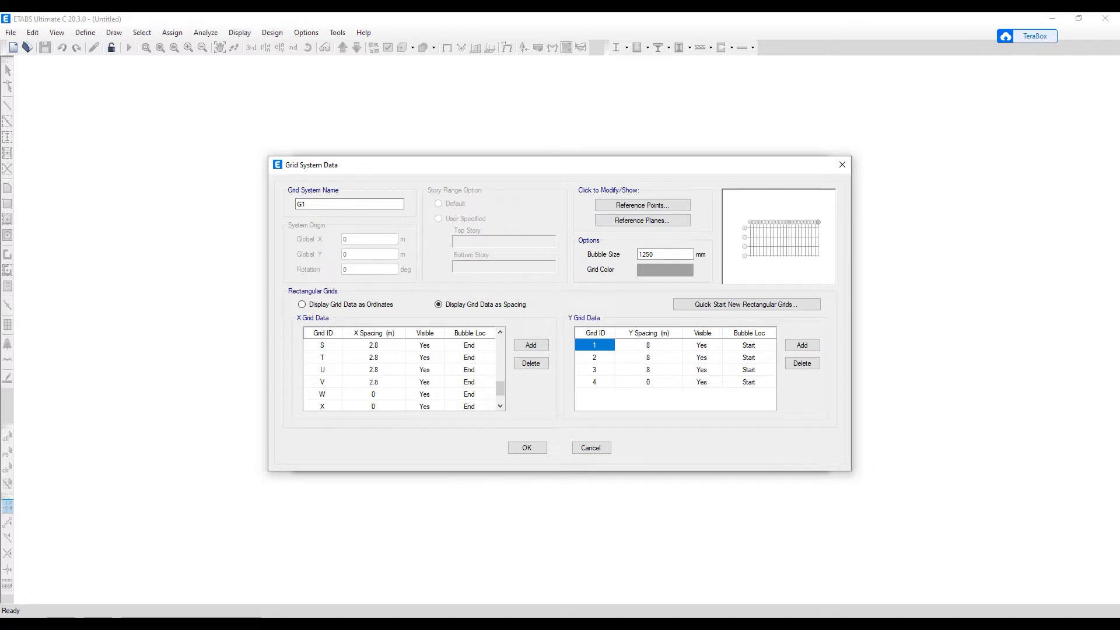
- Set the X spacing of grid line W to 3.3 m
scroll(388, 382, "down", 1)
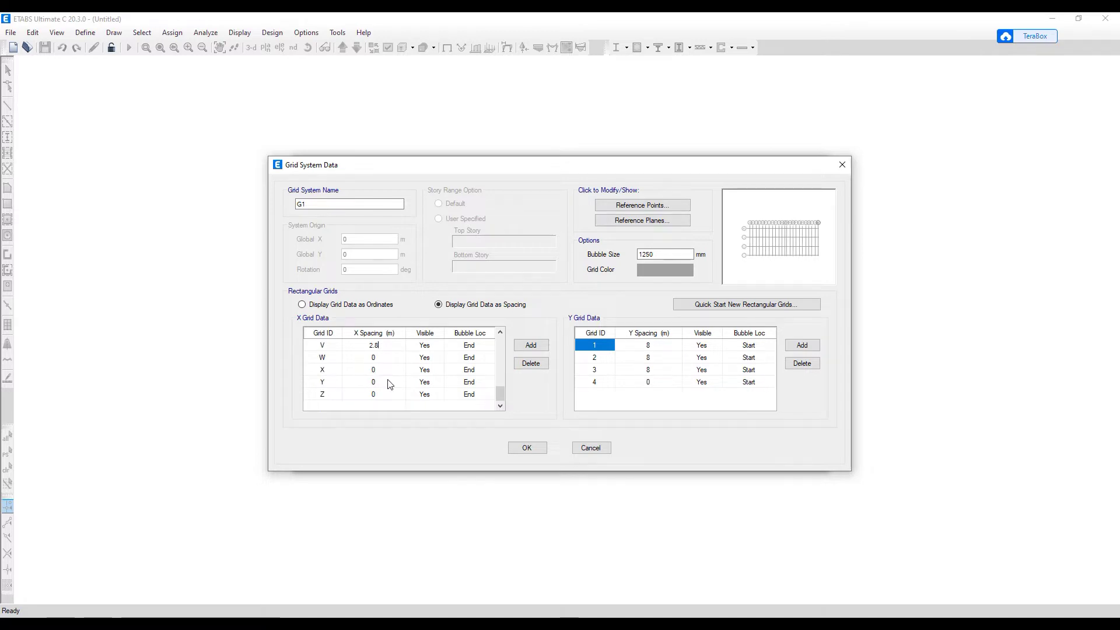
left_click(377, 360)
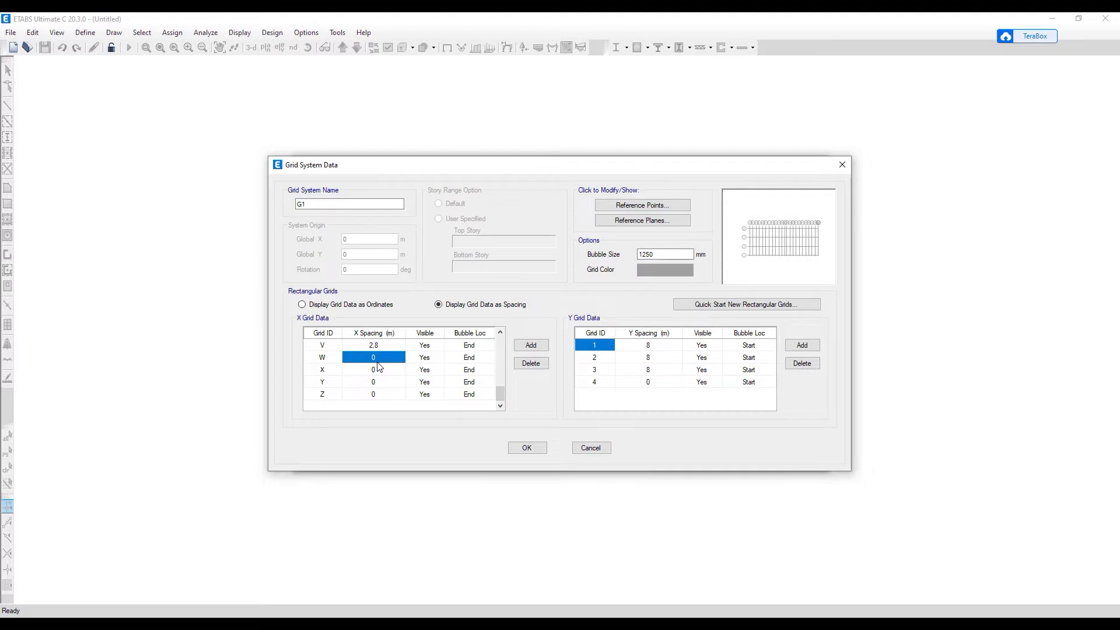
type("3.3")
- Delete two of the Y grid lines, keeping only lines 1 and 2
left_click(665, 368)
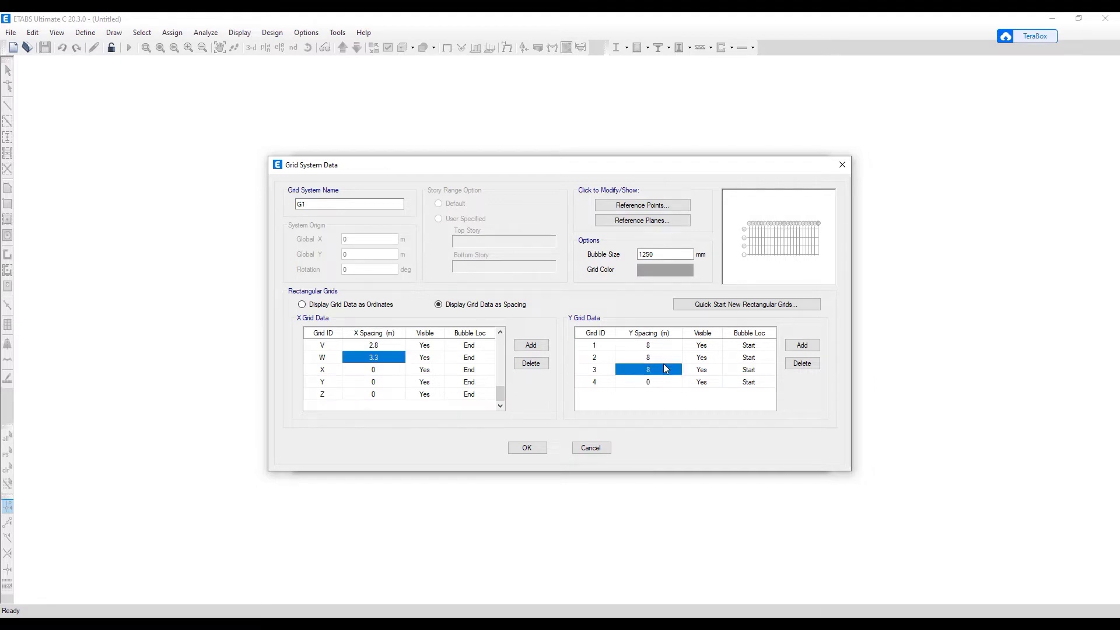
left_click(660, 346)
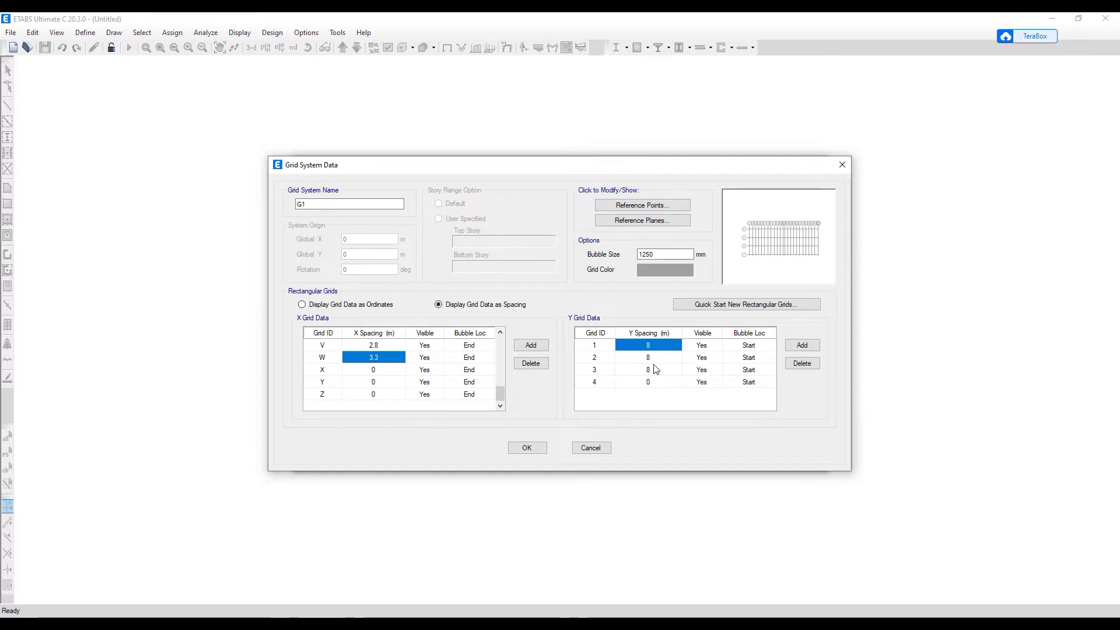
left_click(659, 370)
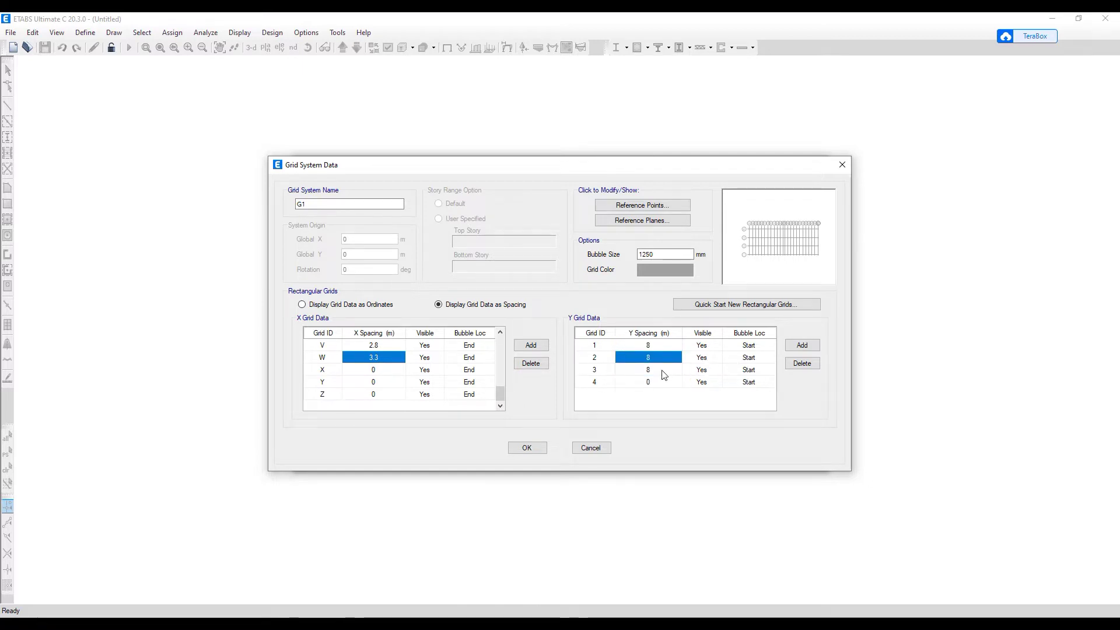
left_click(801, 363)
left_click(801, 364)
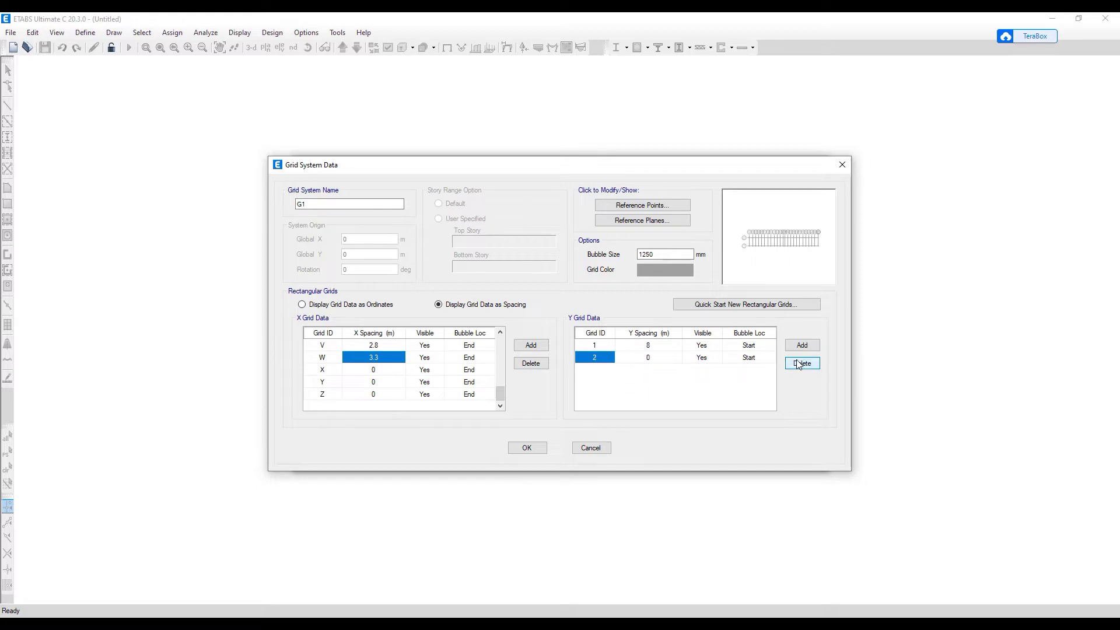
left_click(662, 348)
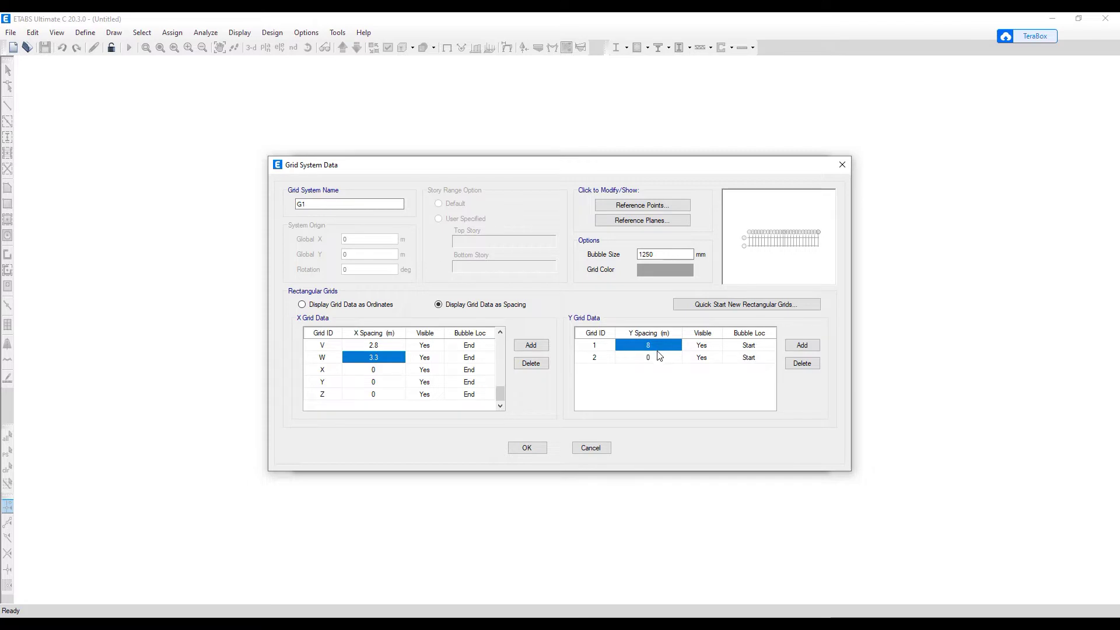
type("1")
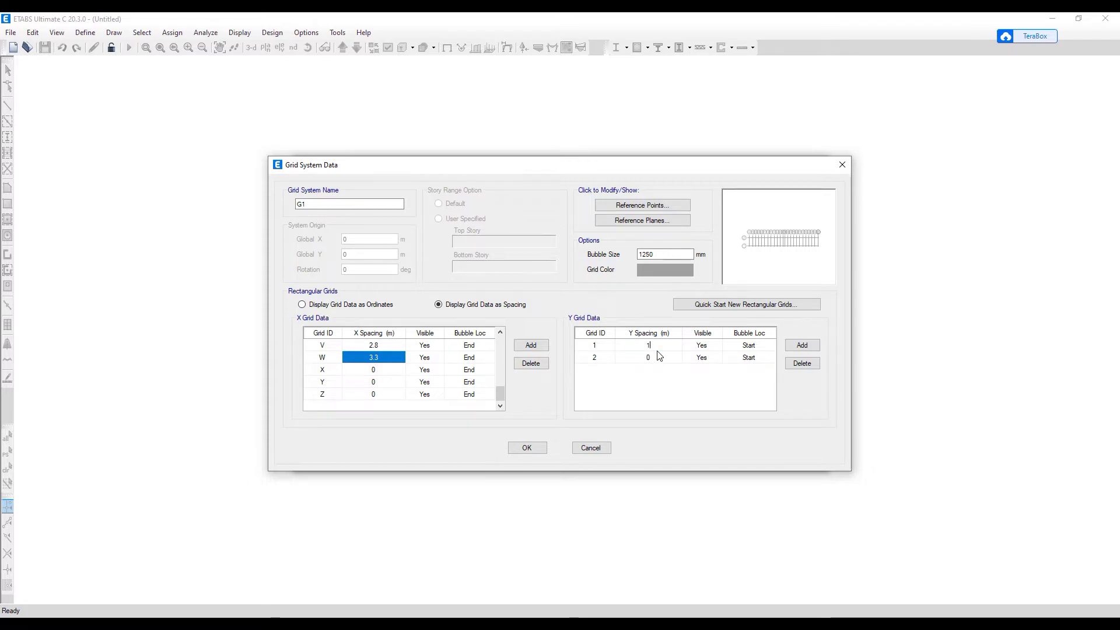
left_click(663, 361)
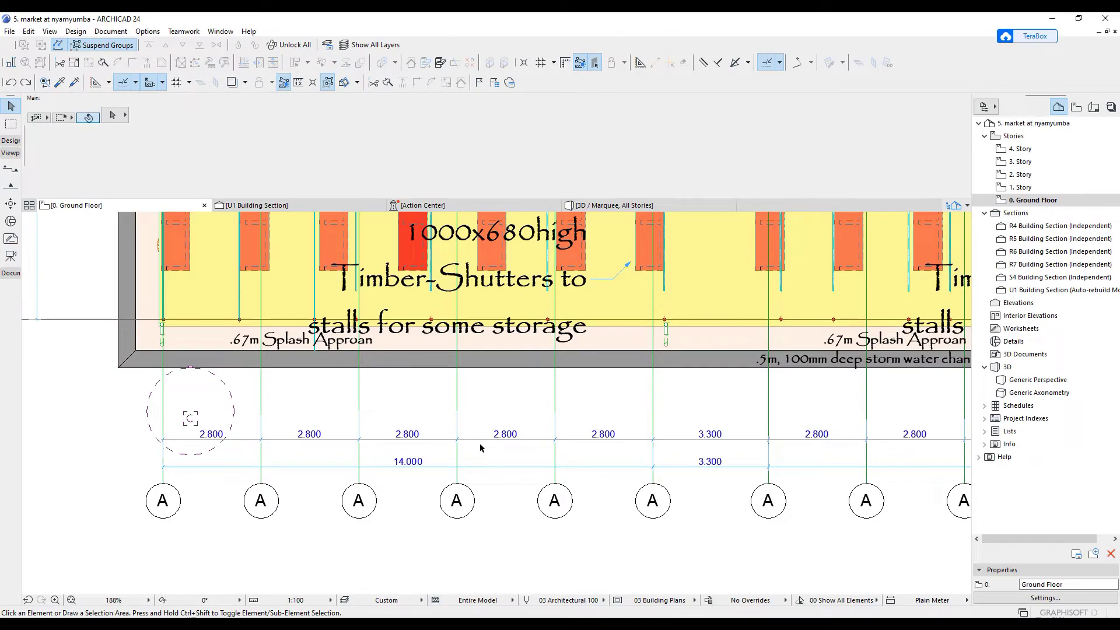
- Check the transverse grid spacing on the ArchiCAD ground floor plan, and set the Y spacing of grid line 1 to 5.4025 m in ETABS
scroll(533, 464, "down", 4)
scroll(533, 464, "down", 5)
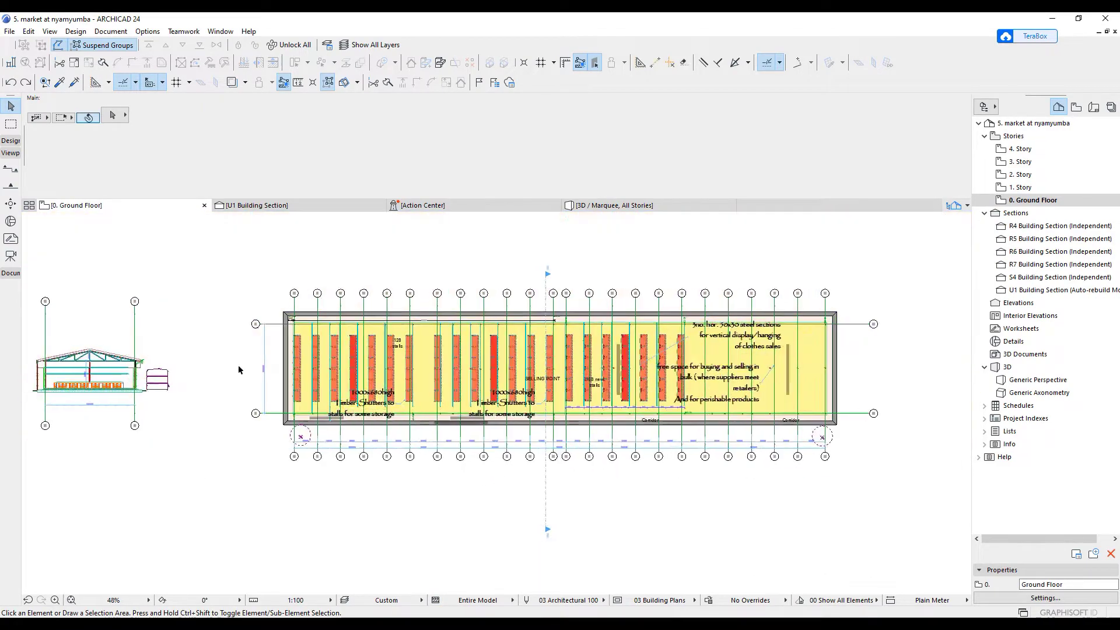
scroll(262, 371, "up", 12)
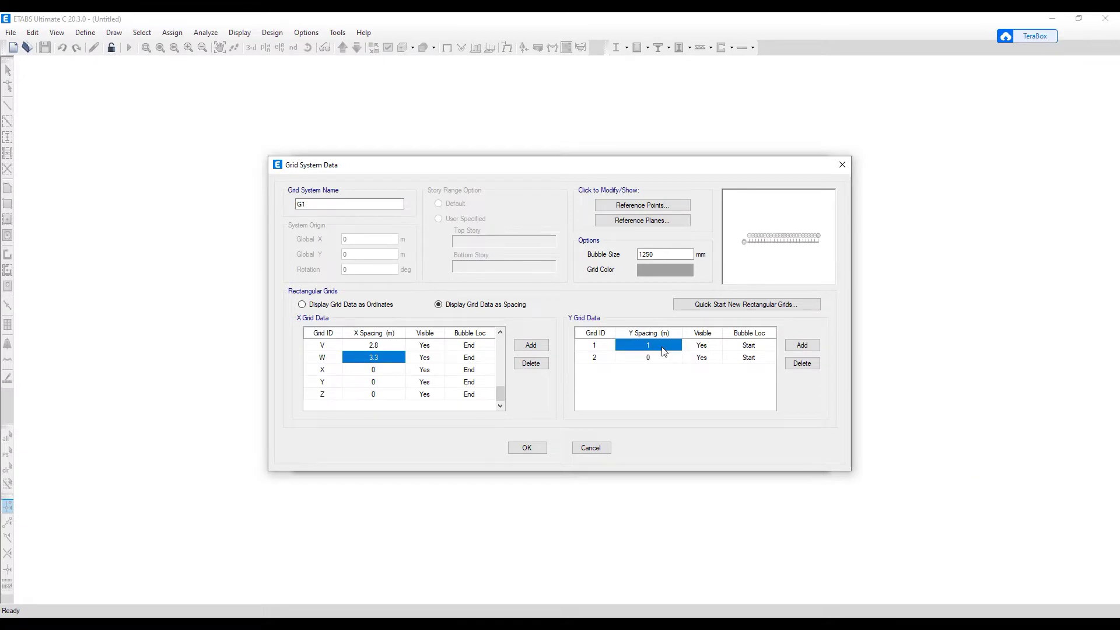
type("5.4025")
- Add a third Y grid line, set the Y spacing of grid line 2 to 5.4025 m and accept the grid data
left_click(812, 346)
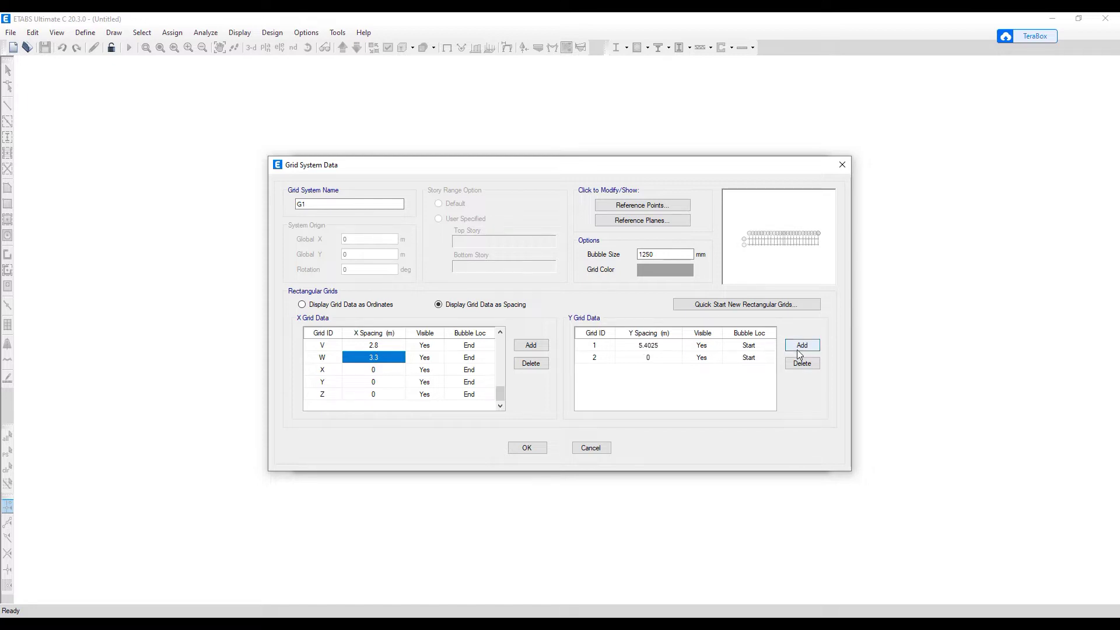
left_click(662, 360)
type("5.4")
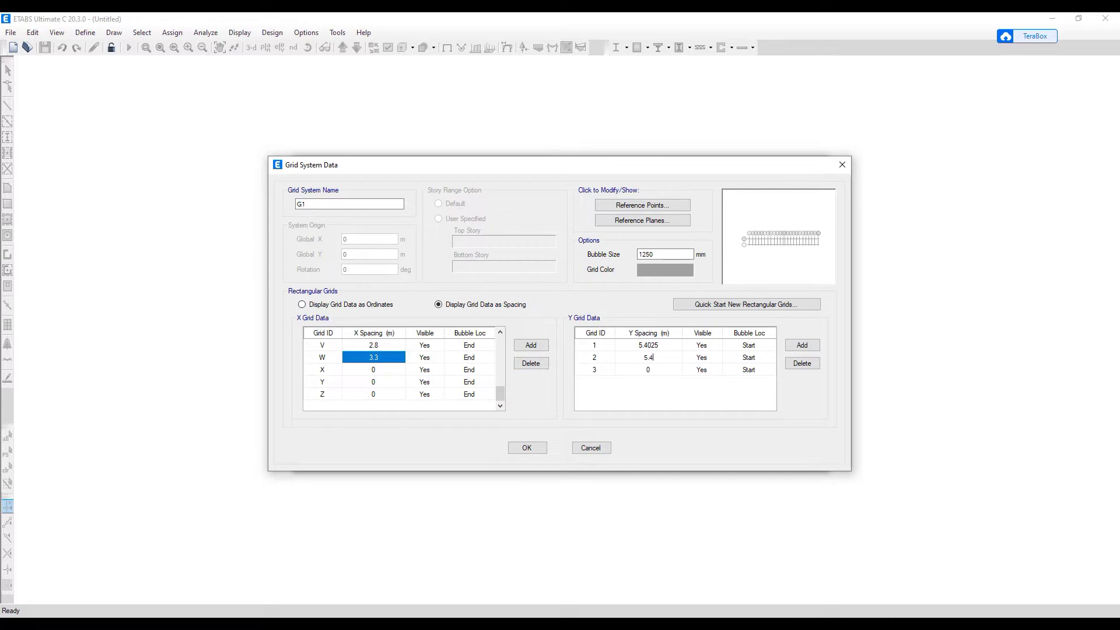
type("025")
left_click(527, 448)
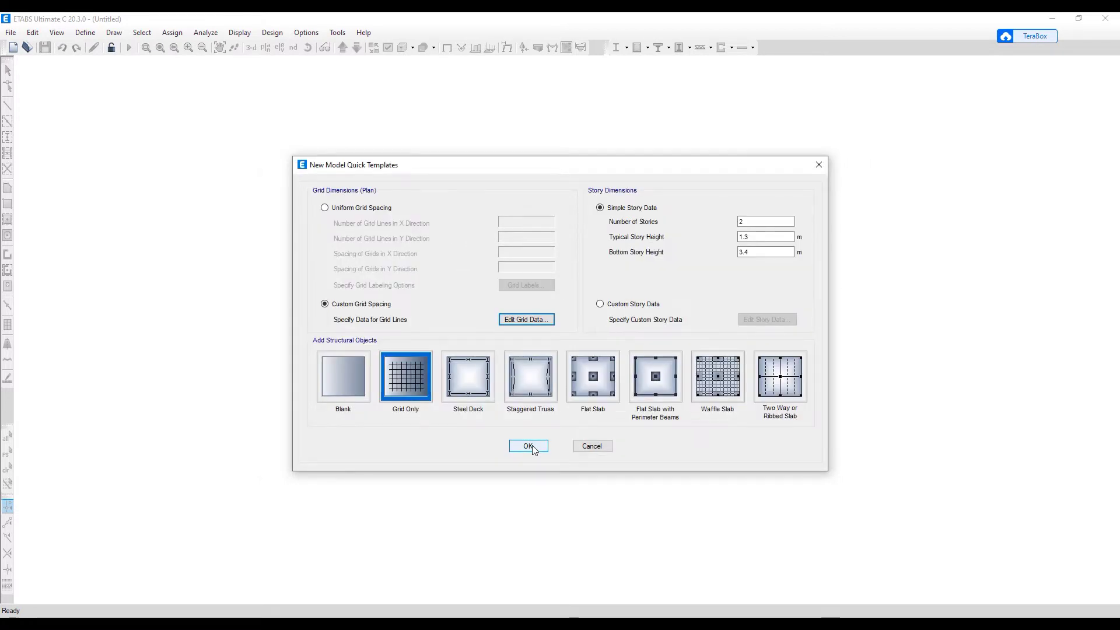
- Create the grid-only model, close its 3-D view and narrow the model explorer to enlarge the Story2 plan view
left_click(528, 447)
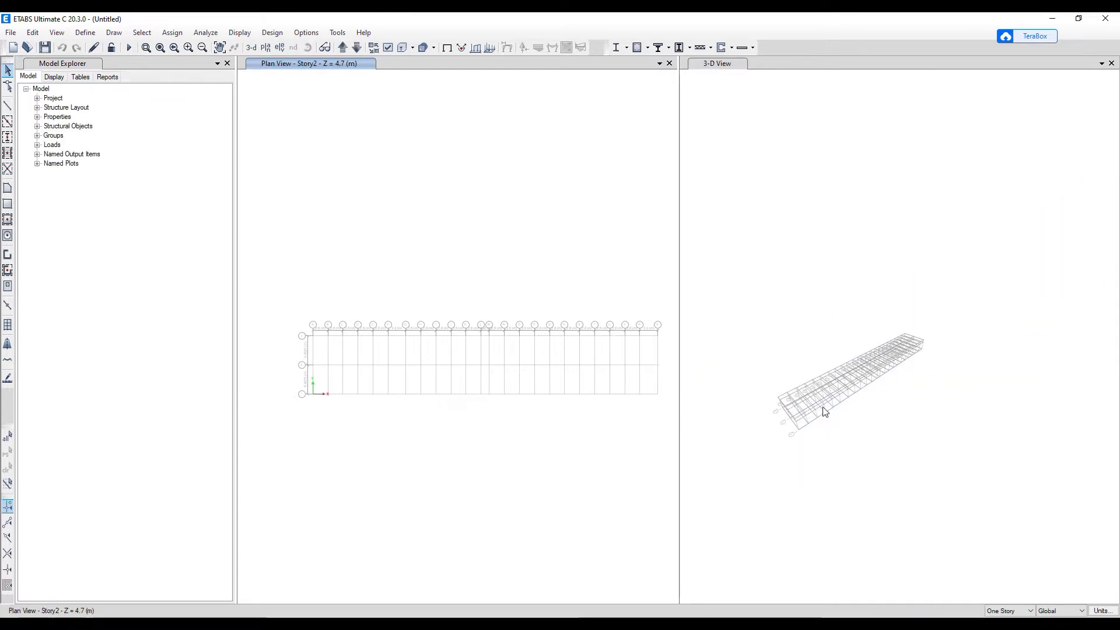
middle_click_drag(824, 412, 812, 354, "shift")
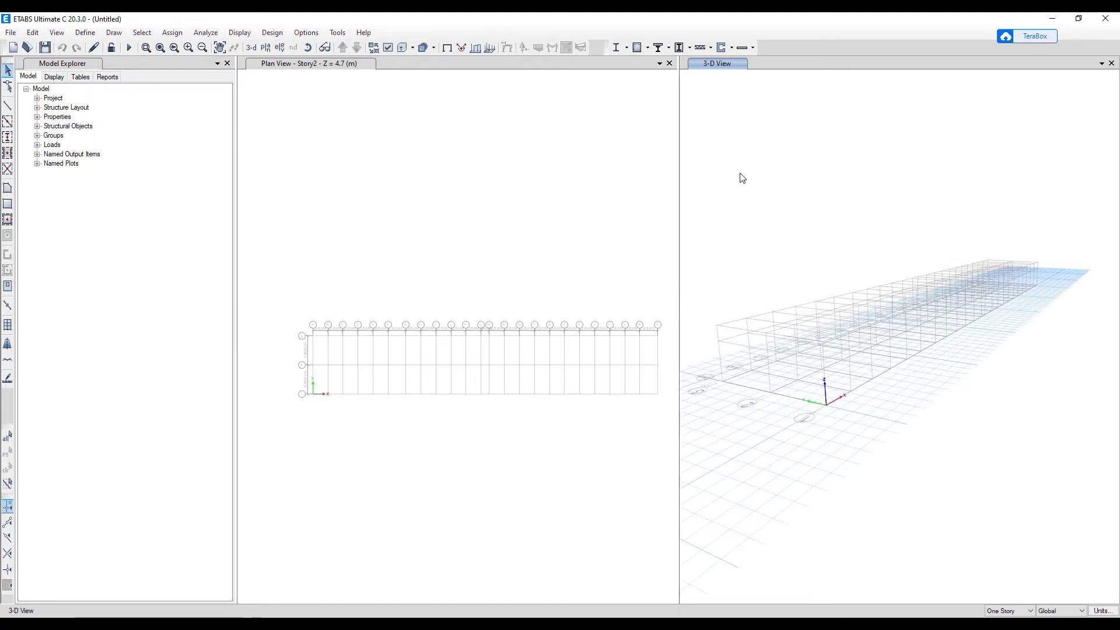
left_click(1111, 63)
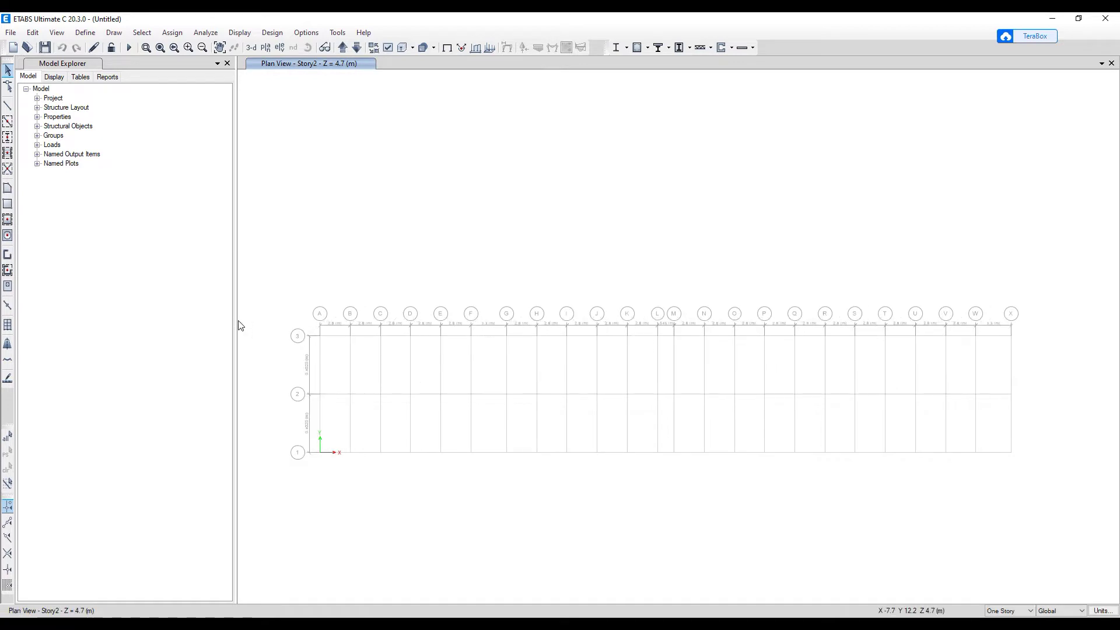
left_click_drag(236, 323, 133, 312)
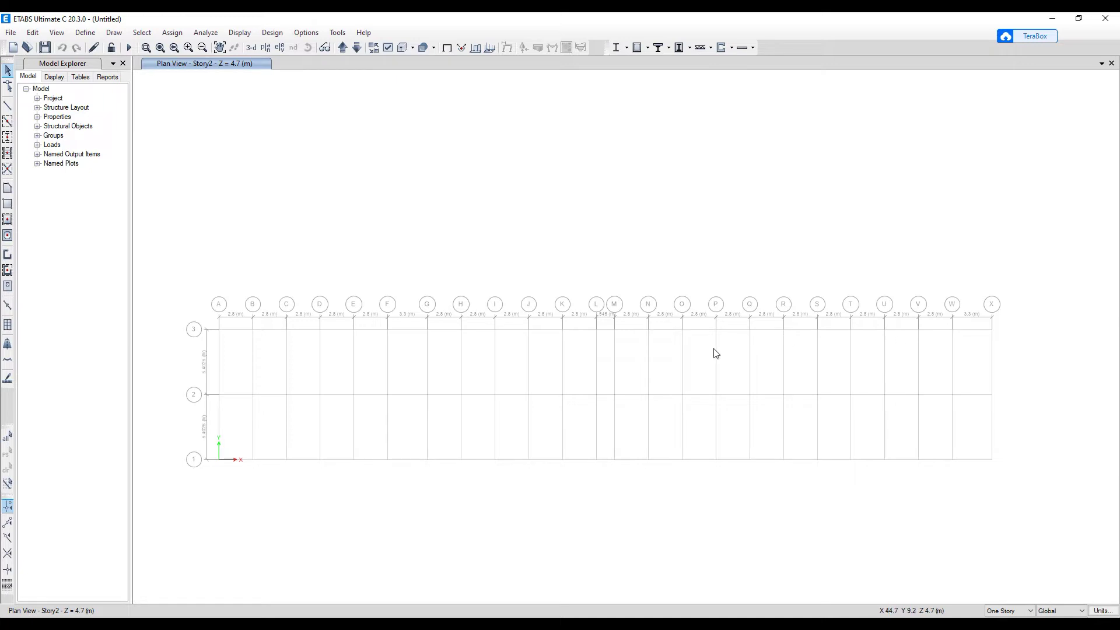
- Save the model on the Desktop under the file name MARKET
key("alt+d")
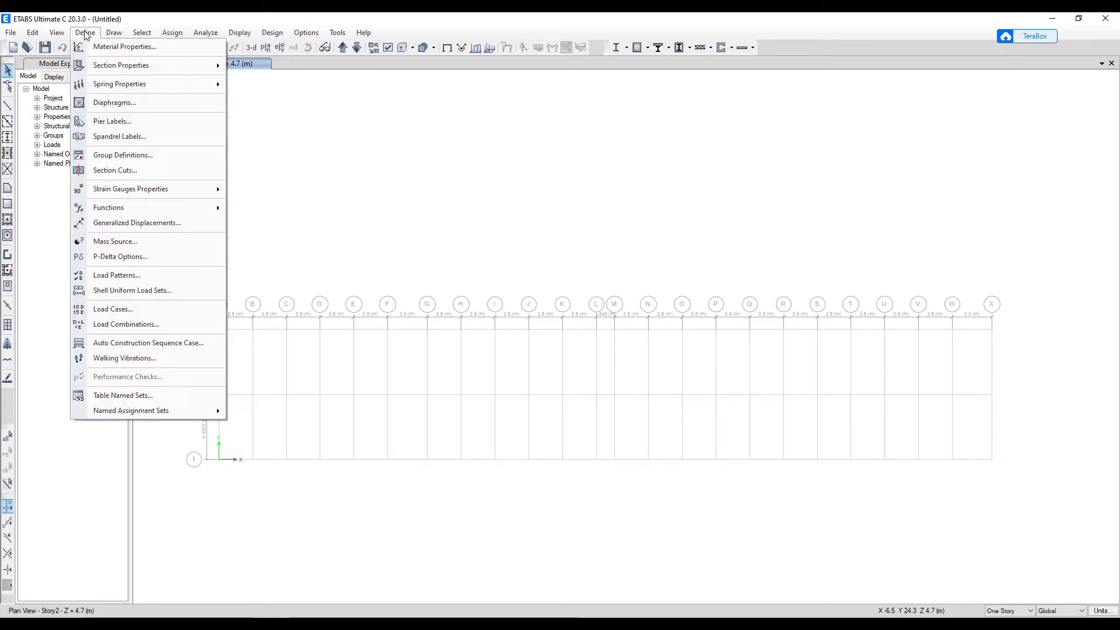
left_click(45, 48)
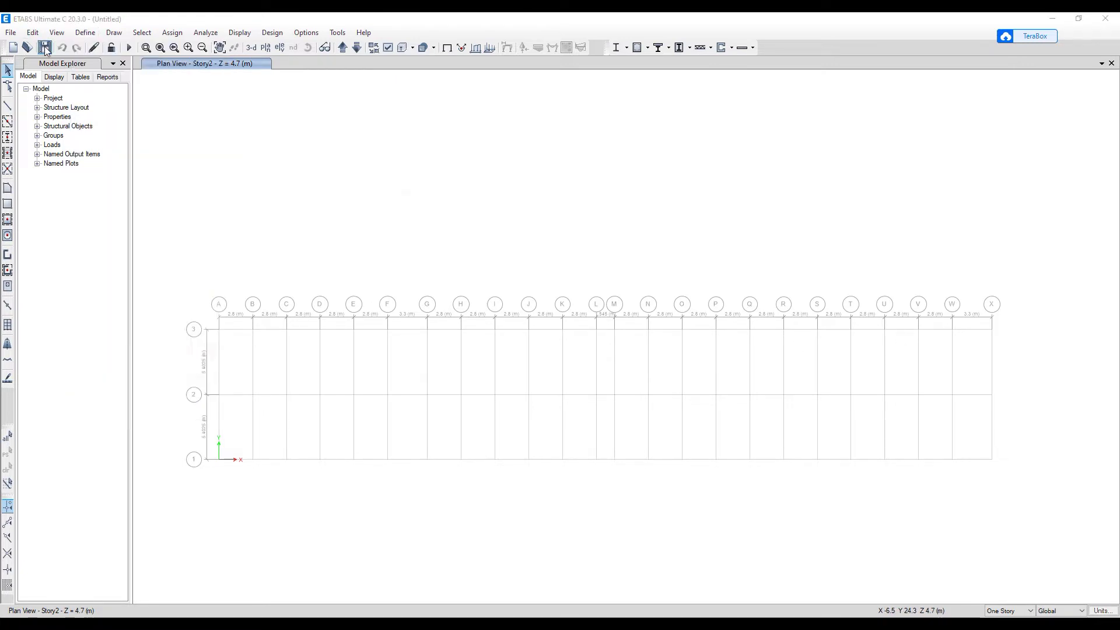
left_click(45, 47)
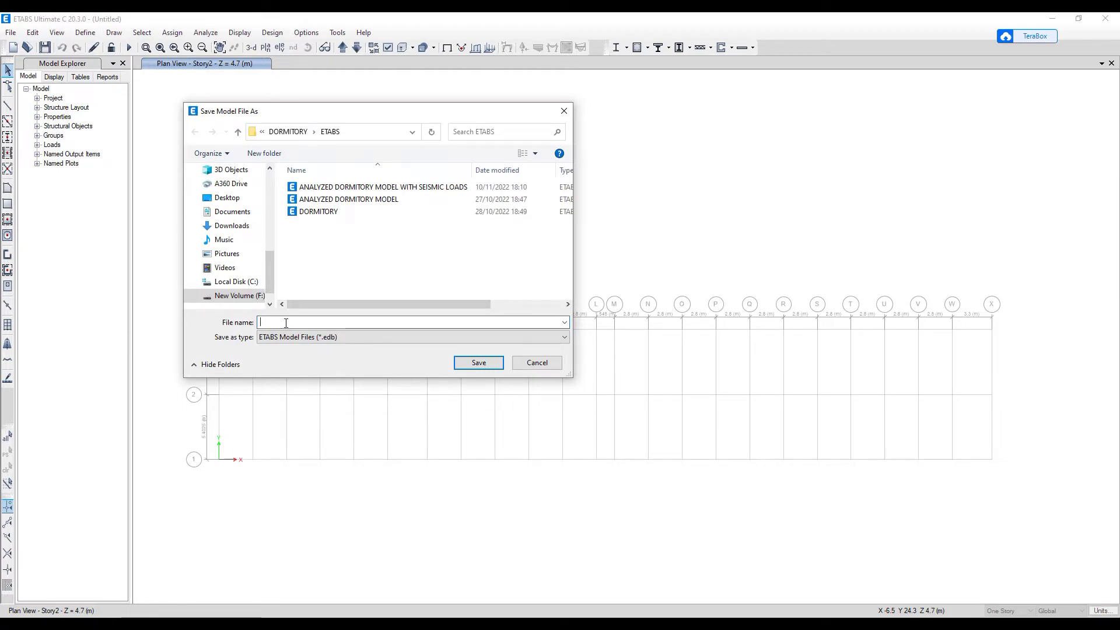
type("MAR")
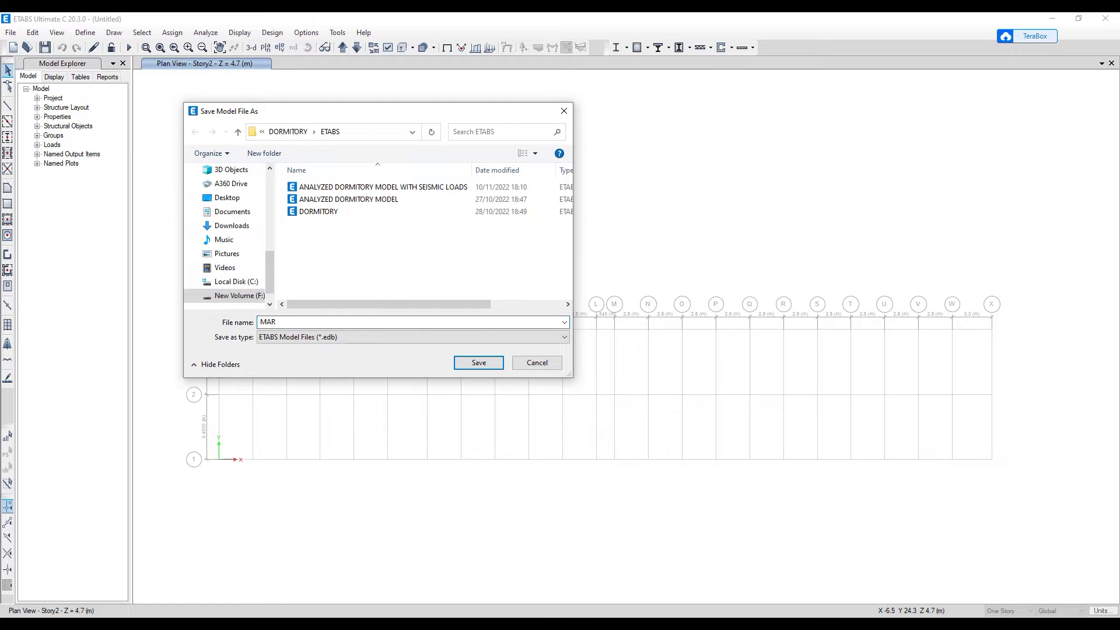
type("KET")
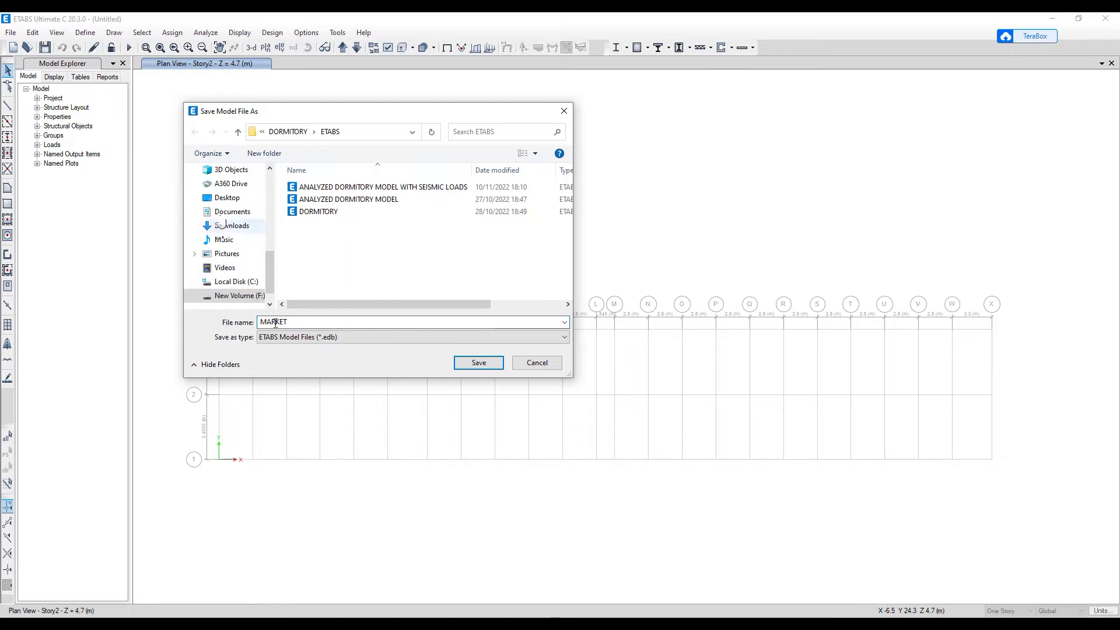
left_click(227, 198)
left_click(478, 362)
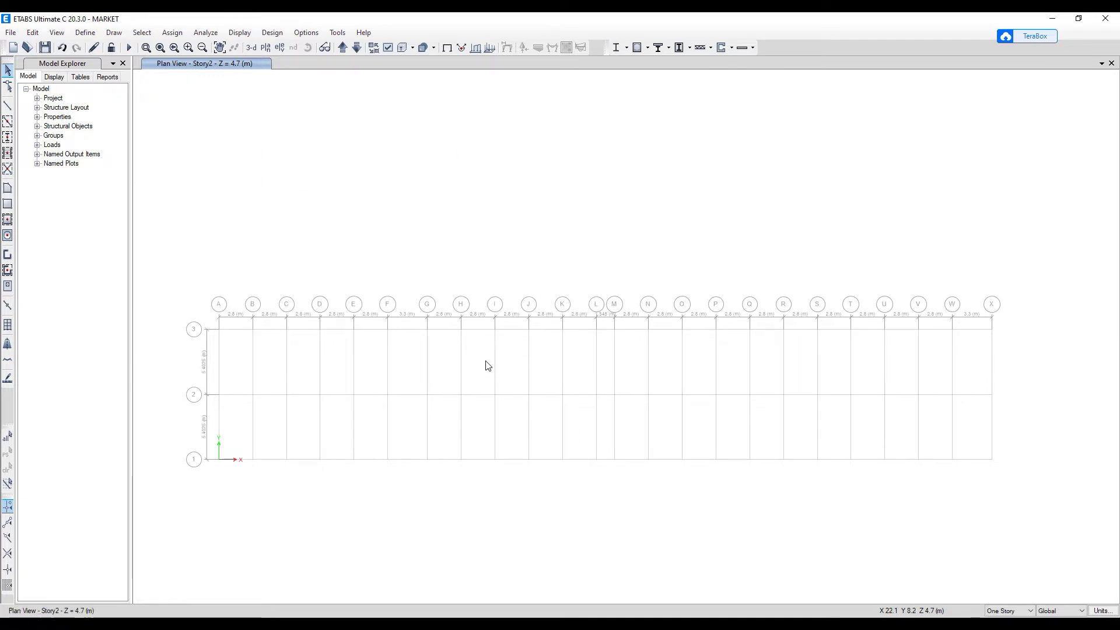
- Add a new steel material for region Europe, standard EN 1993-1-1 per EN 10025-2, grade S275
left_click(85, 33)
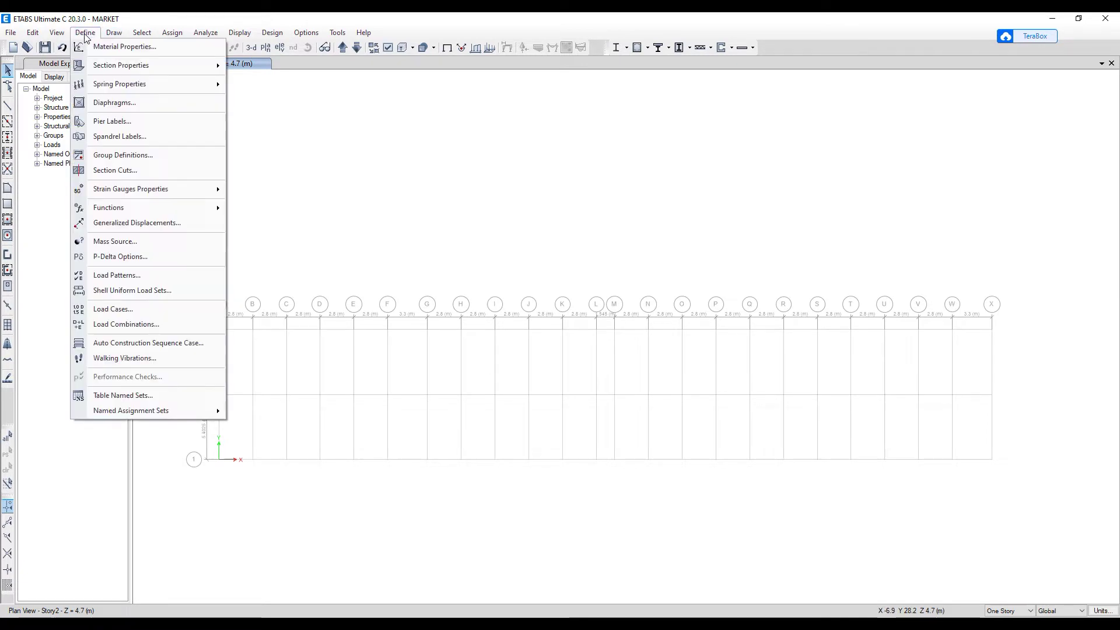
left_click(139, 46)
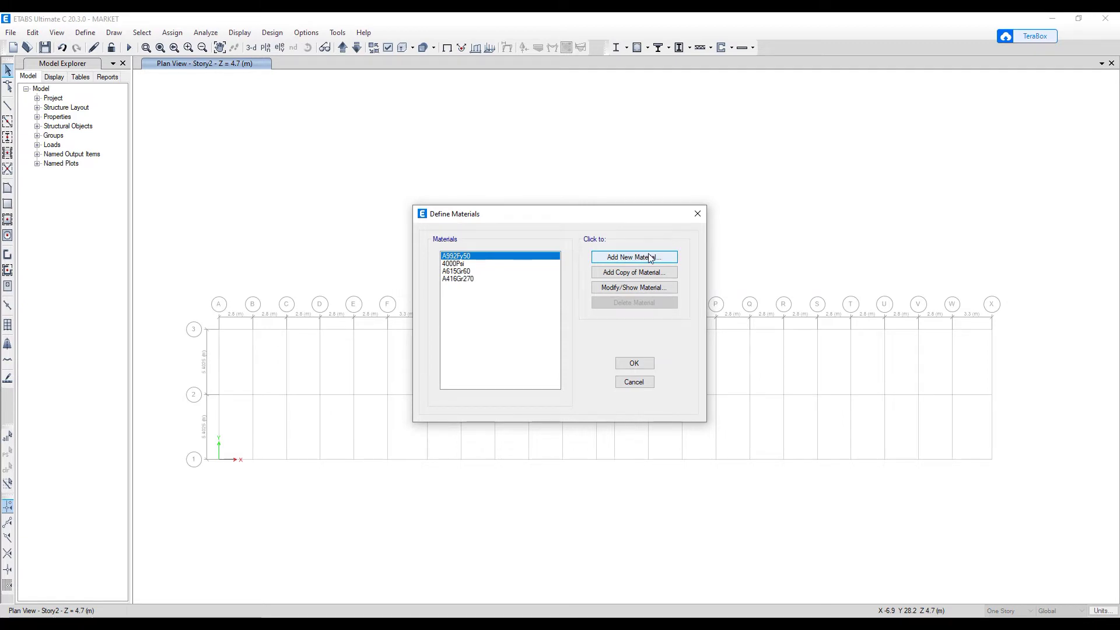
left_click(618, 260)
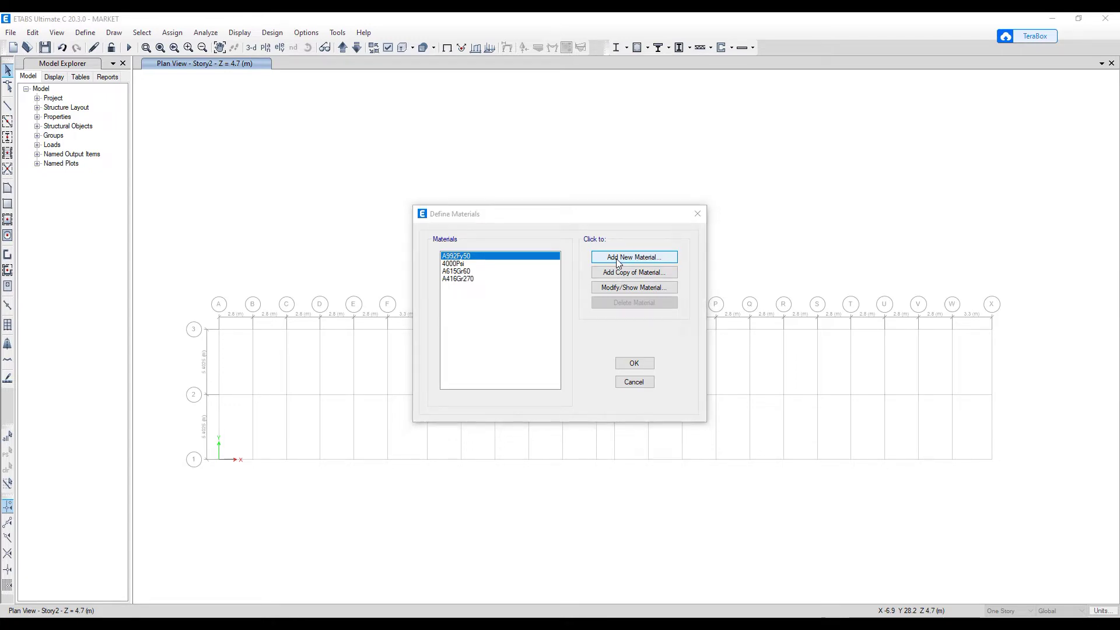
left_click(575, 285)
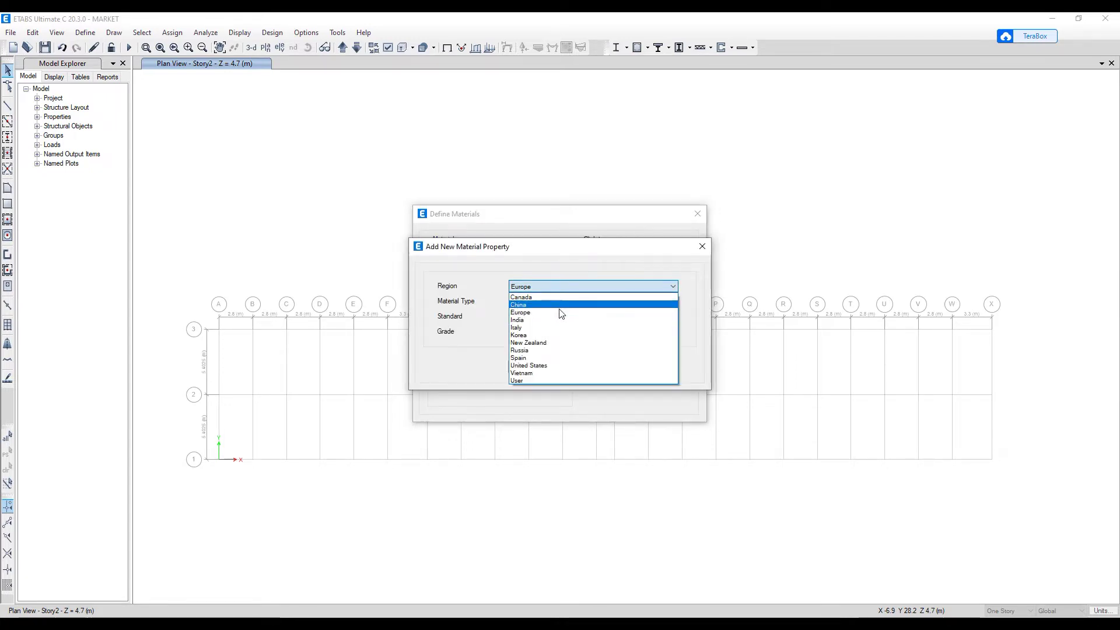
left_click(542, 314)
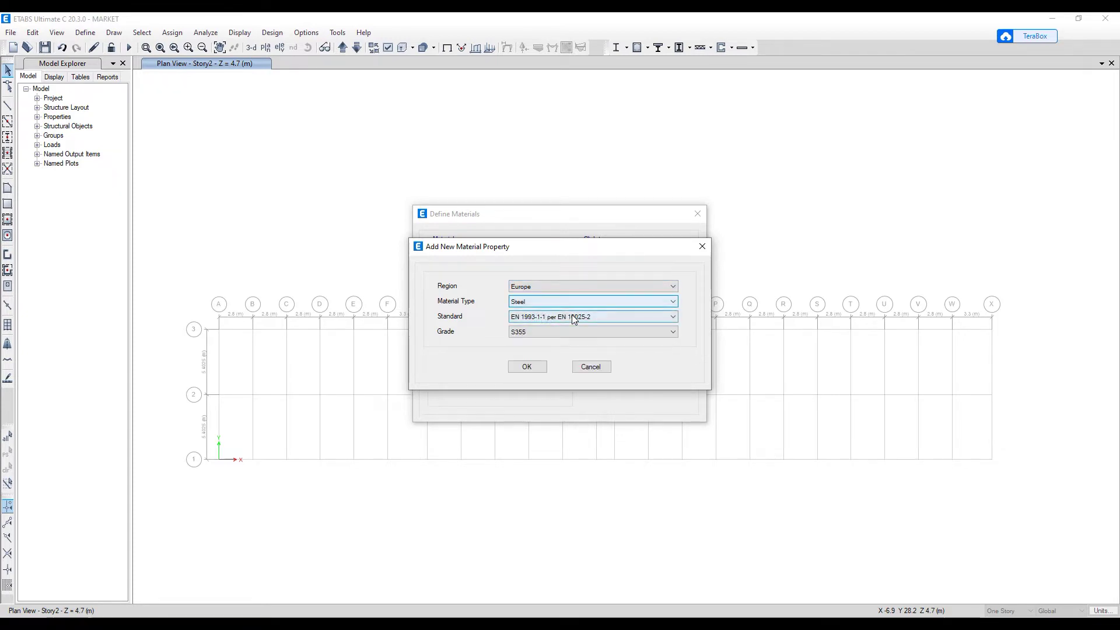
left_click(555, 330)
left_click(530, 357)
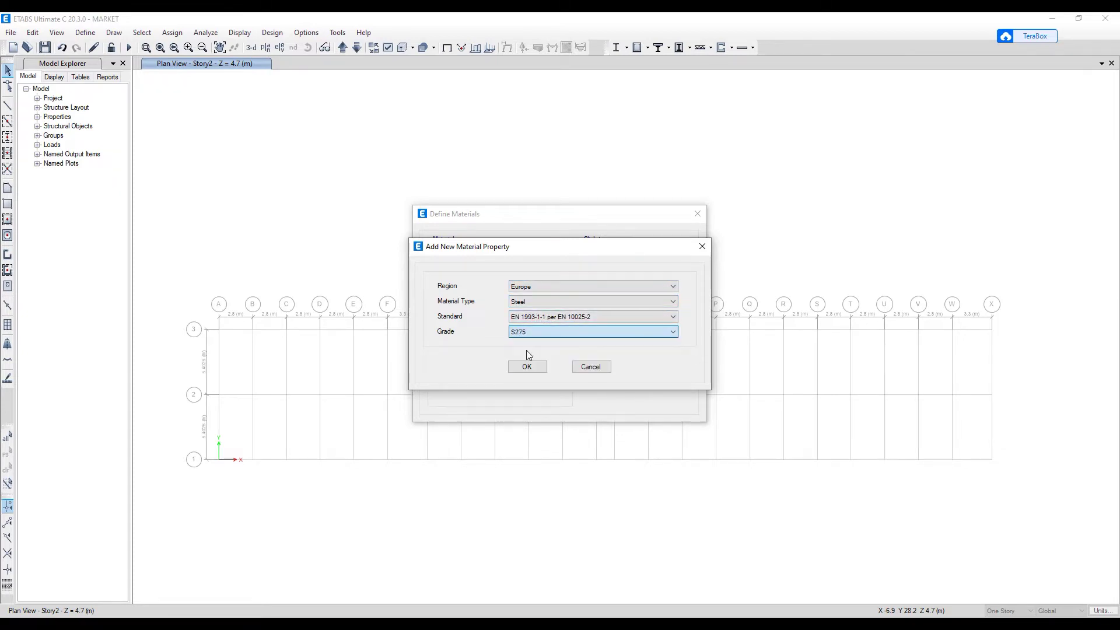
left_click(527, 369)
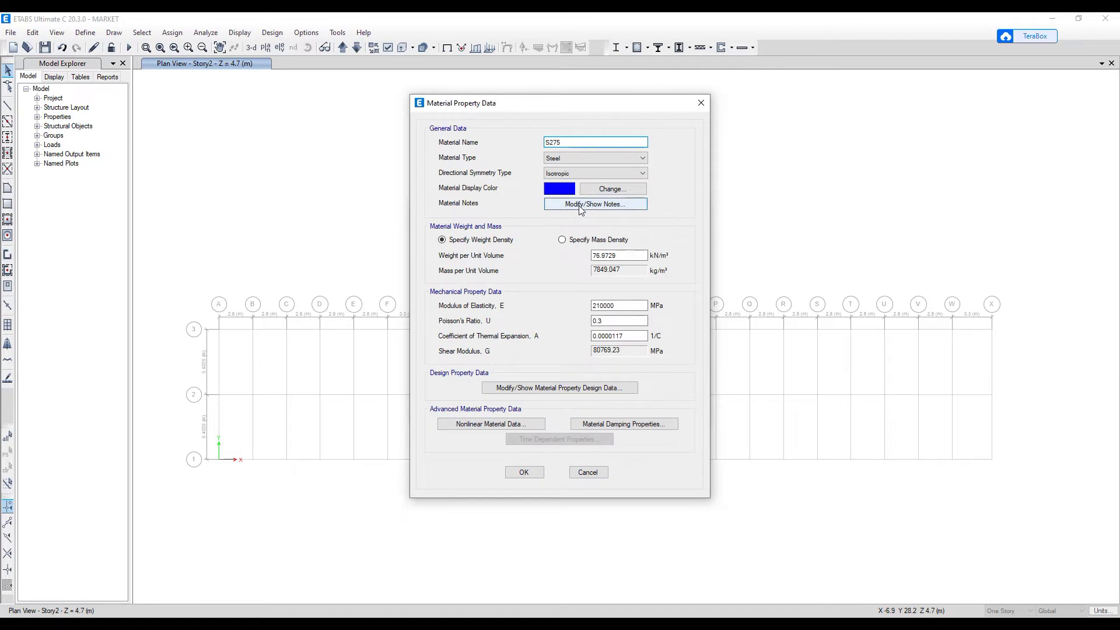
- Set the S275 steel's minimum tensile strength, expected yield stress and effective tensile strength to 275 MPa each, and accept the material definitions
left_click(568, 388)
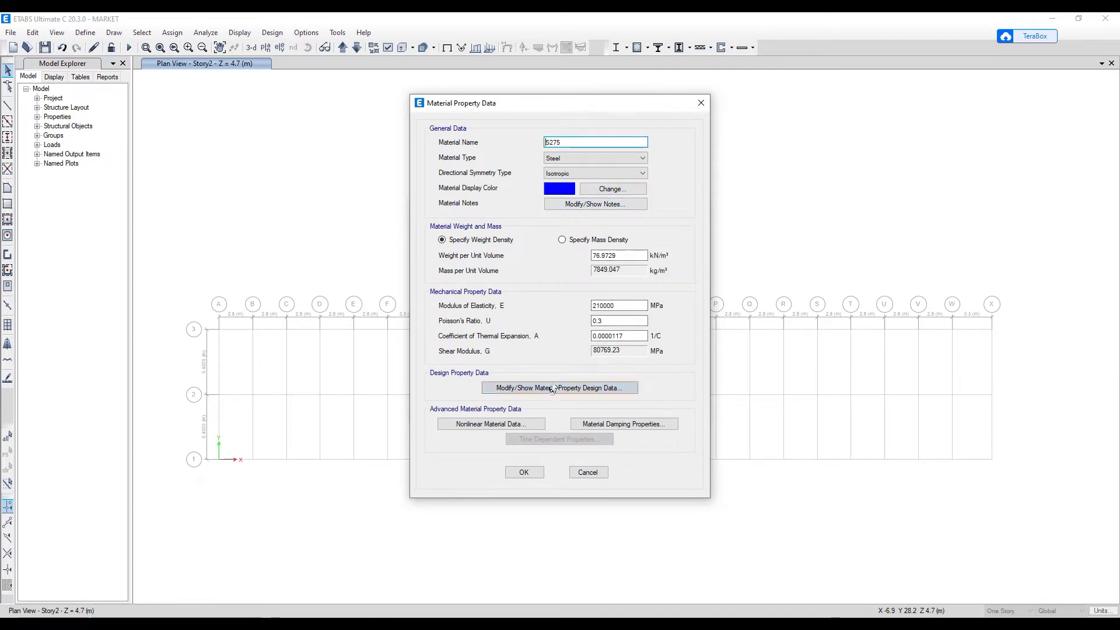
left_click_drag(616, 311, 580, 311)
type("275")
left_click_drag(614, 327, 580, 331)
type("2")
left_click_drag(614, 341, 572, 341)
type("2")
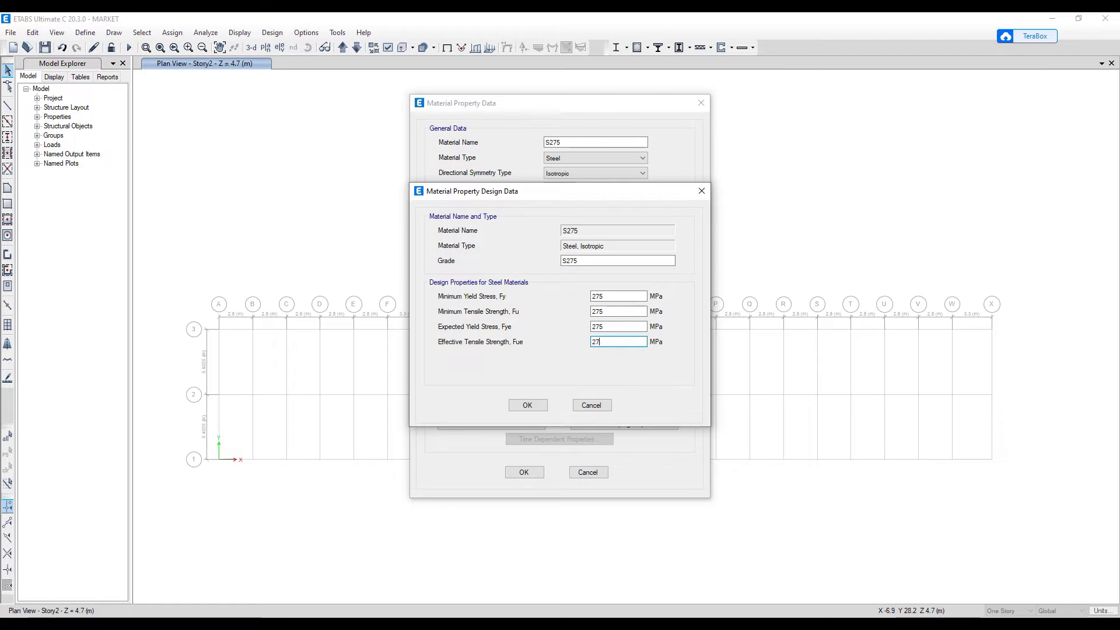
left_click(527, 407)
left_click(523, 472)
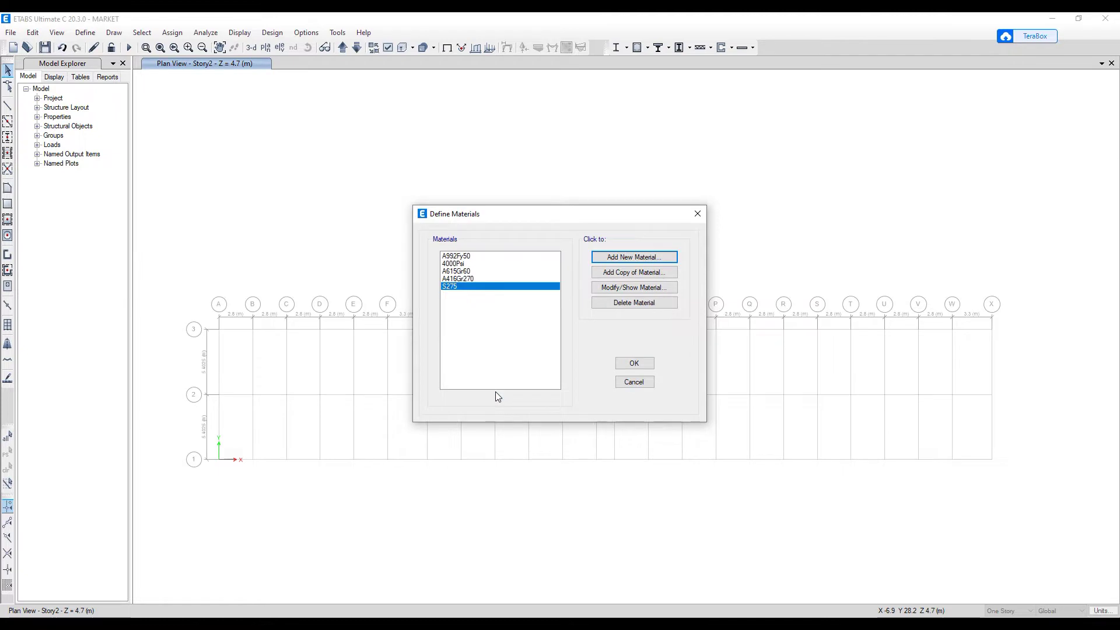
left_click(625, 364)
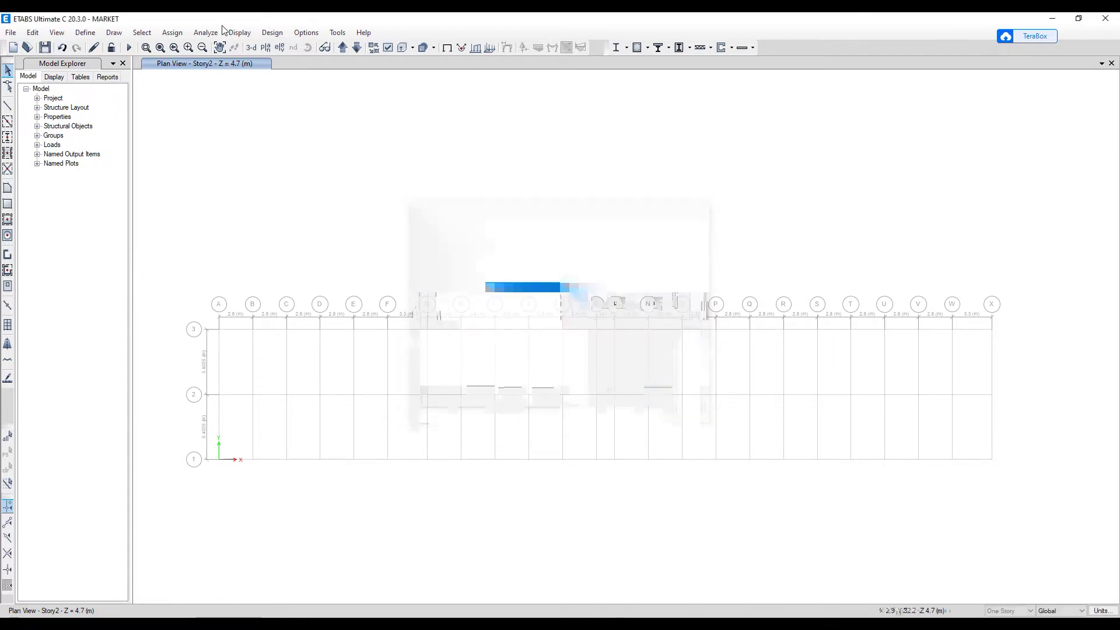
- Delete the ConcBm and ConcCol sections from the frame section properties
left_click(88, 33)
mouse_move(209, 67)
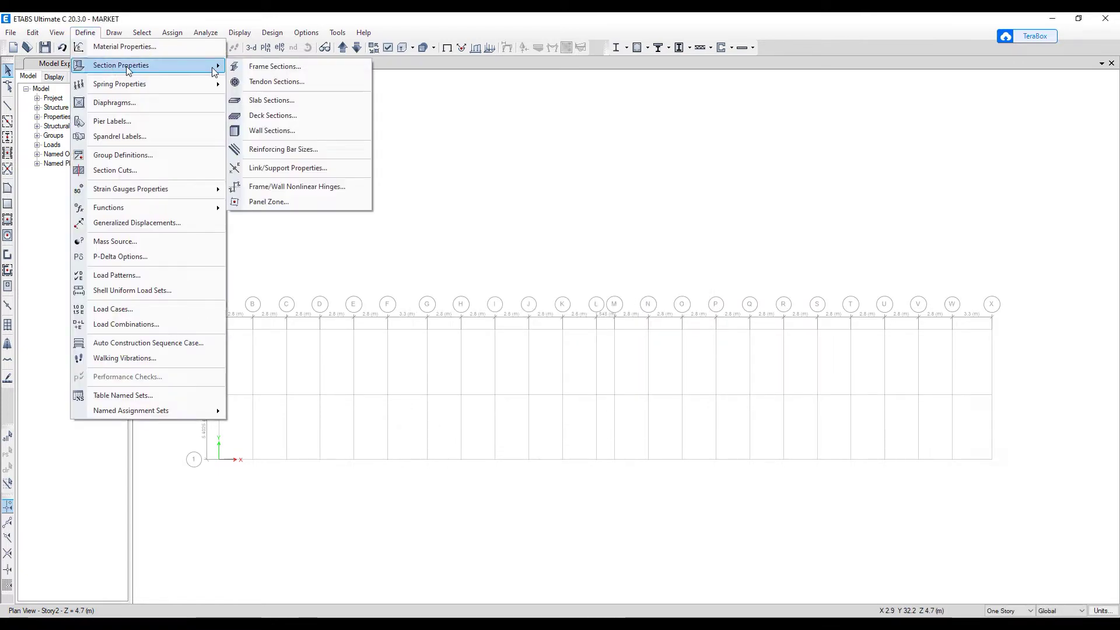
left_click(255, 67)
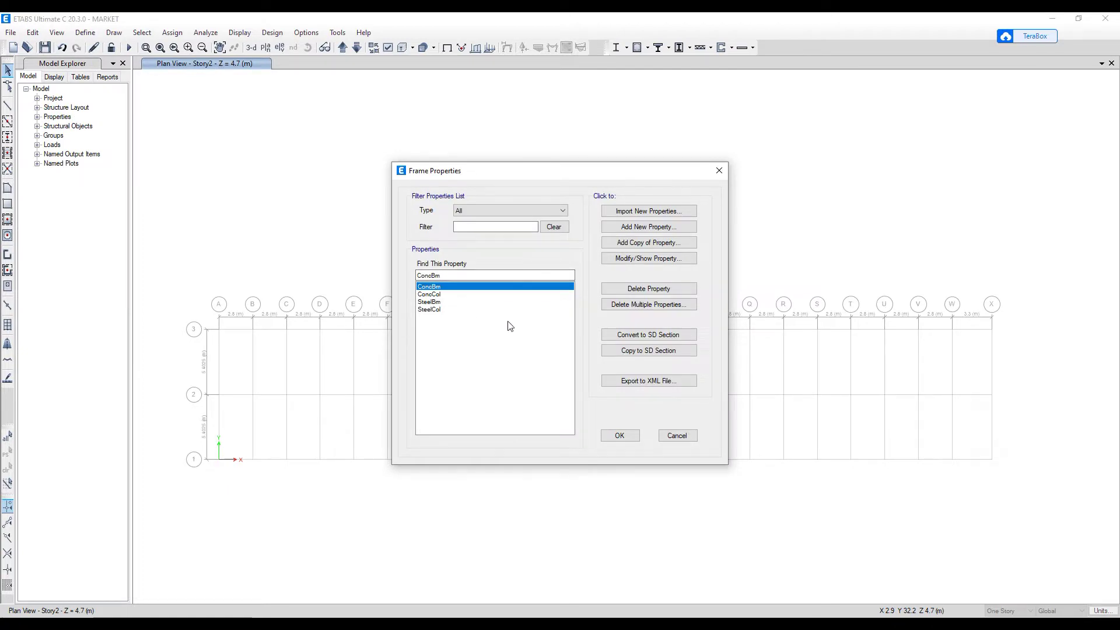
left_click(636, 295)
left_click(606, 364)
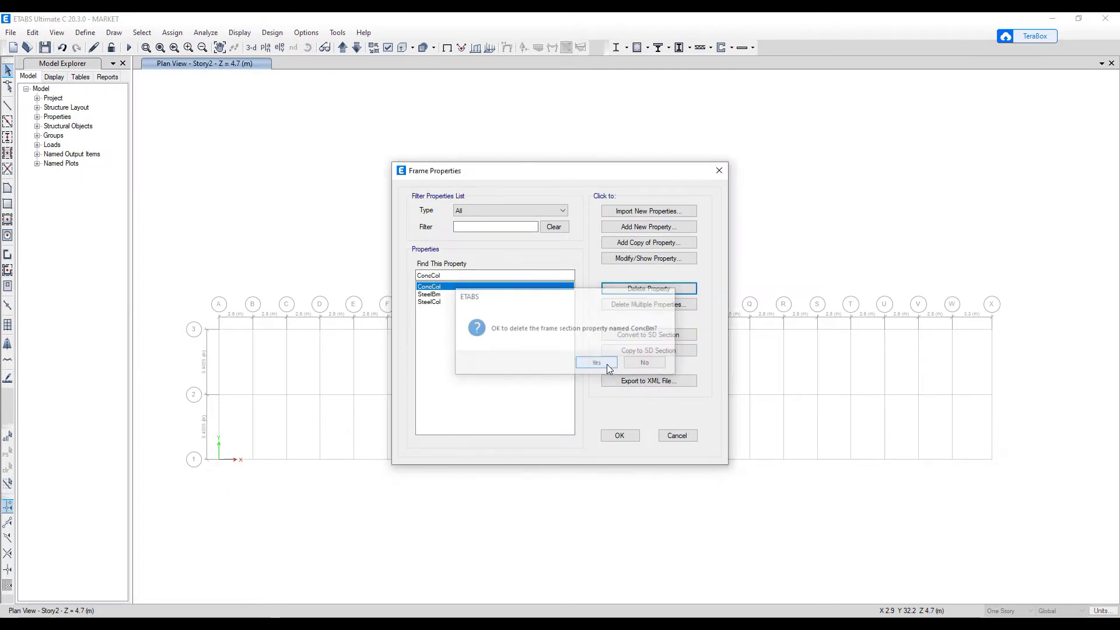
left_click(636, 290)
left_click(603, 363)
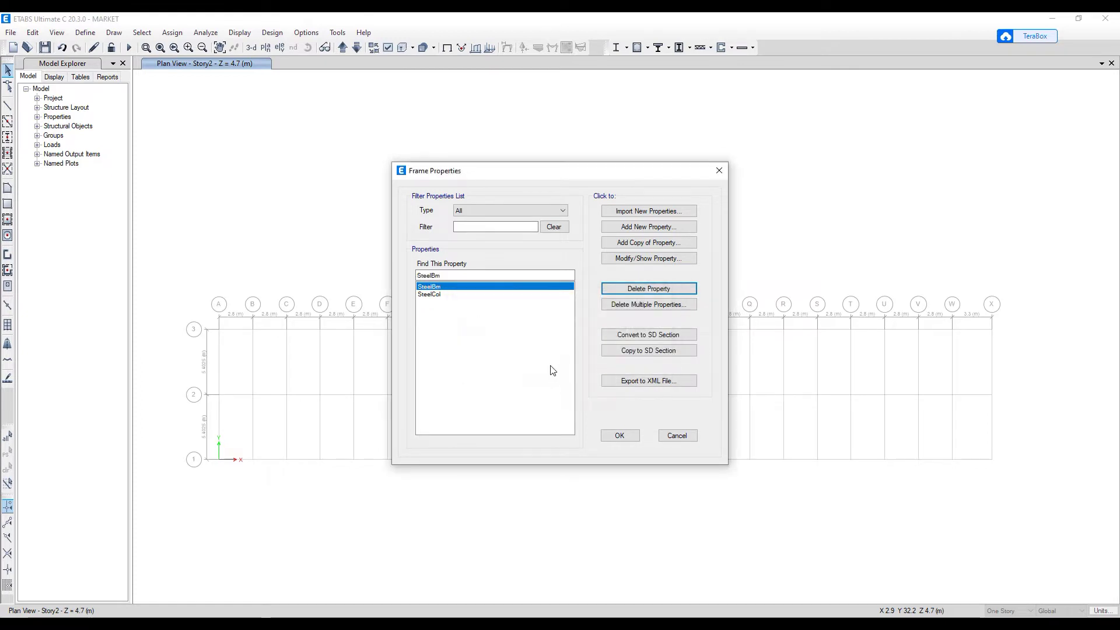
- Rename the SteelBm frame section as 80X40X3MM and assign it the S275 material
left_click(641, 258)
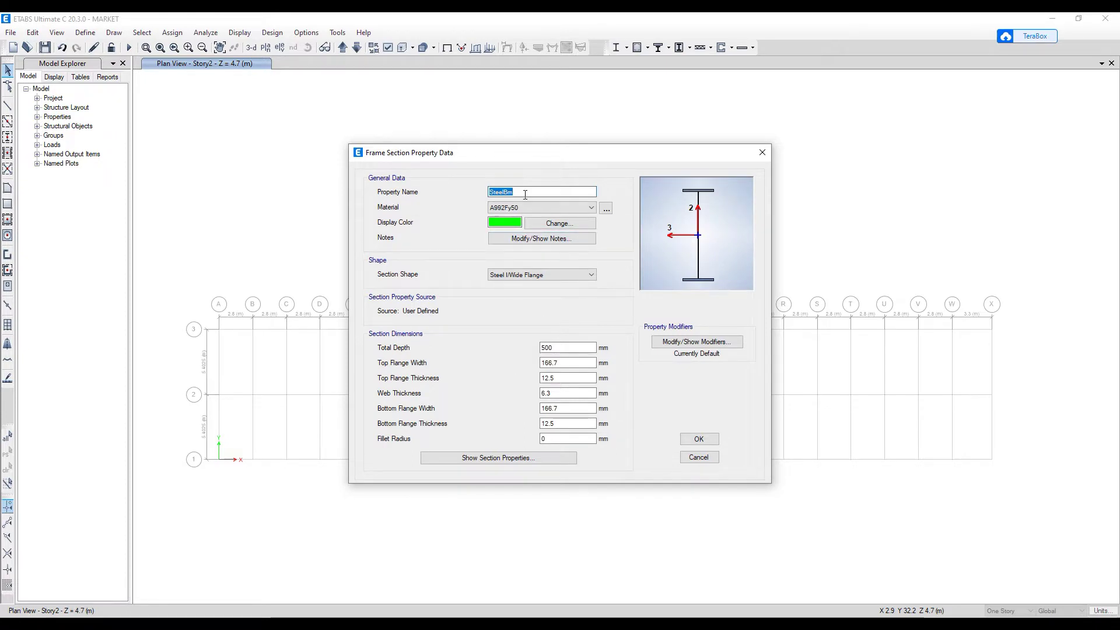
type("80X40X")
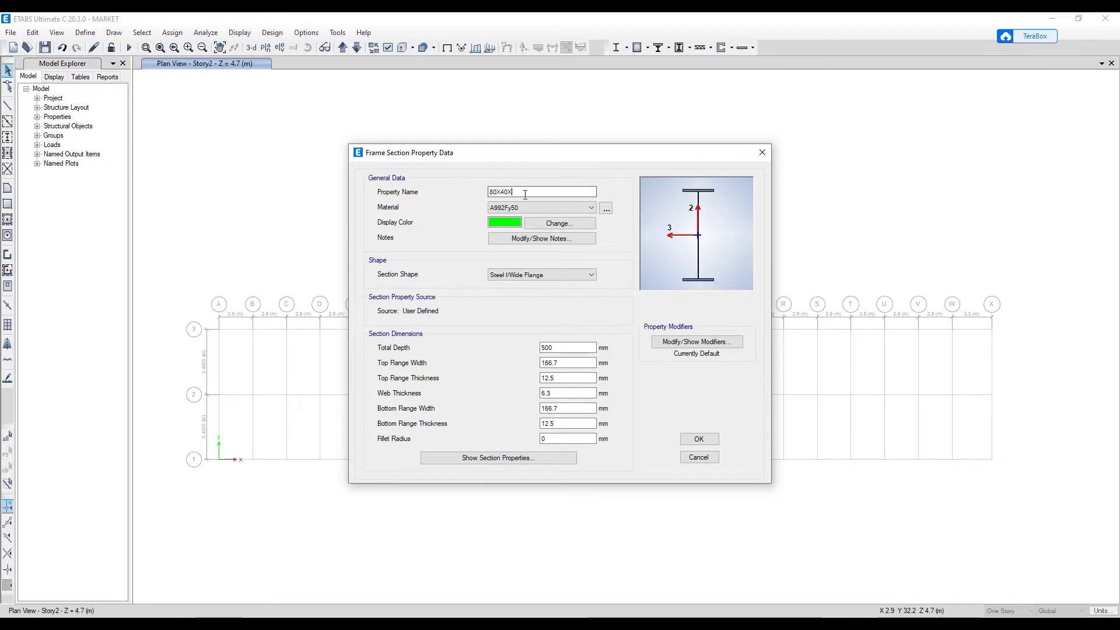
type("3MM")
left_click(572, 207)
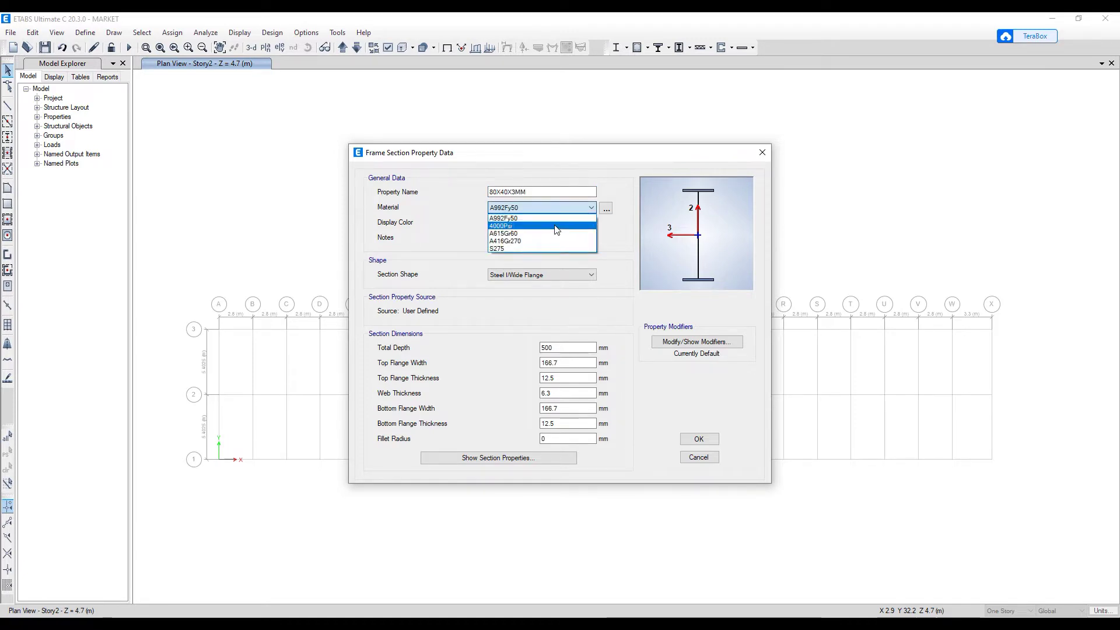
left_click(507, 249)
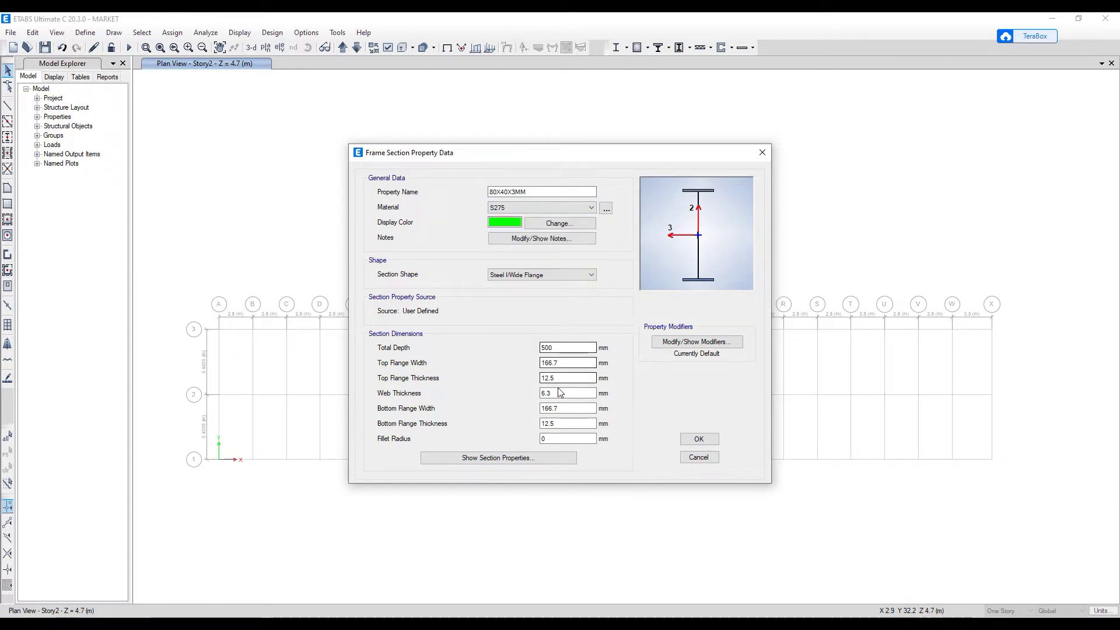
- Set the wide-flange section's total depth to 80 mm, top flange width to 40 mm, and top flange and web thicknesses to 2 mm
double_click(548, 347)
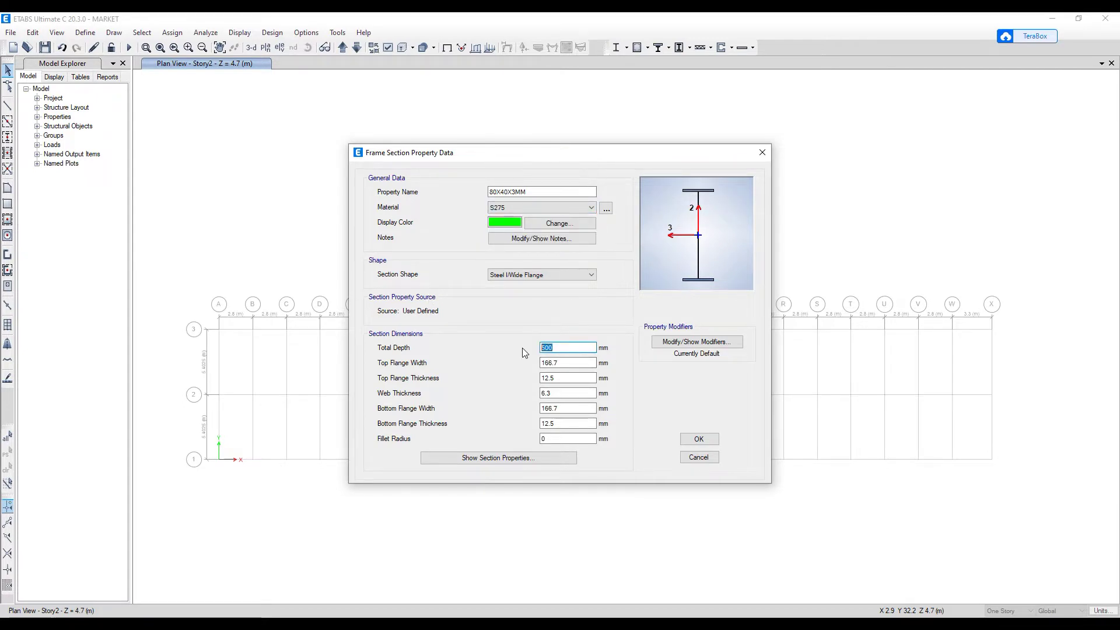
type("80")
double_click(556, 363)
type("40")
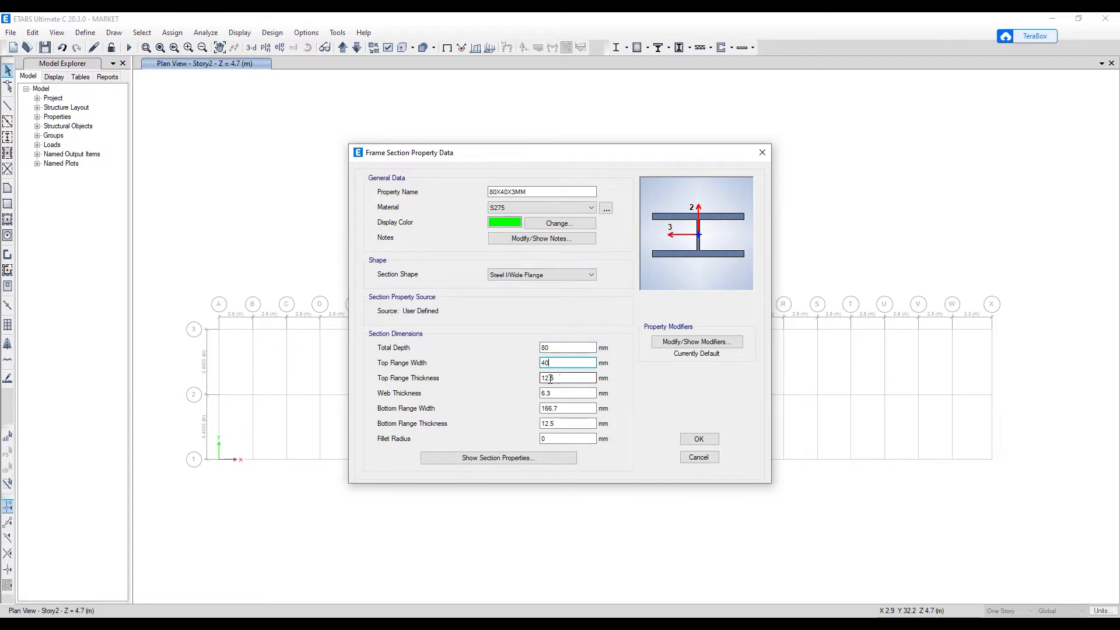
double_click(550, 378)
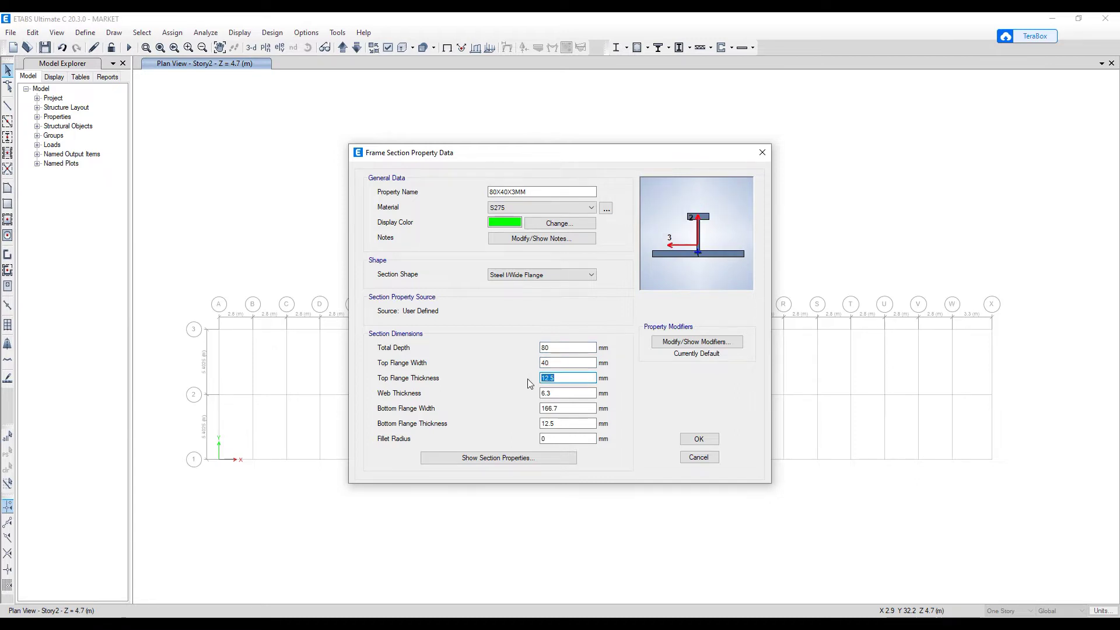
type("2")
double_click(554, 393)
type("2")
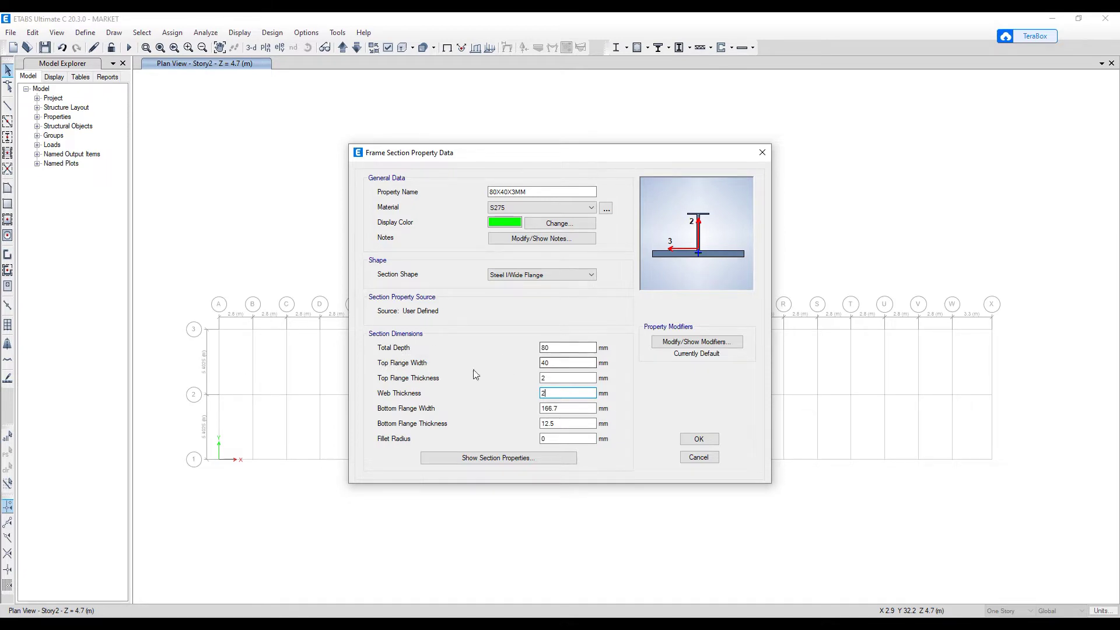
- Change the 80X40X3MM section's shape to Steel Tube with a total depth of 80 mm and a total width of 40 mm
left_click(589, 277)
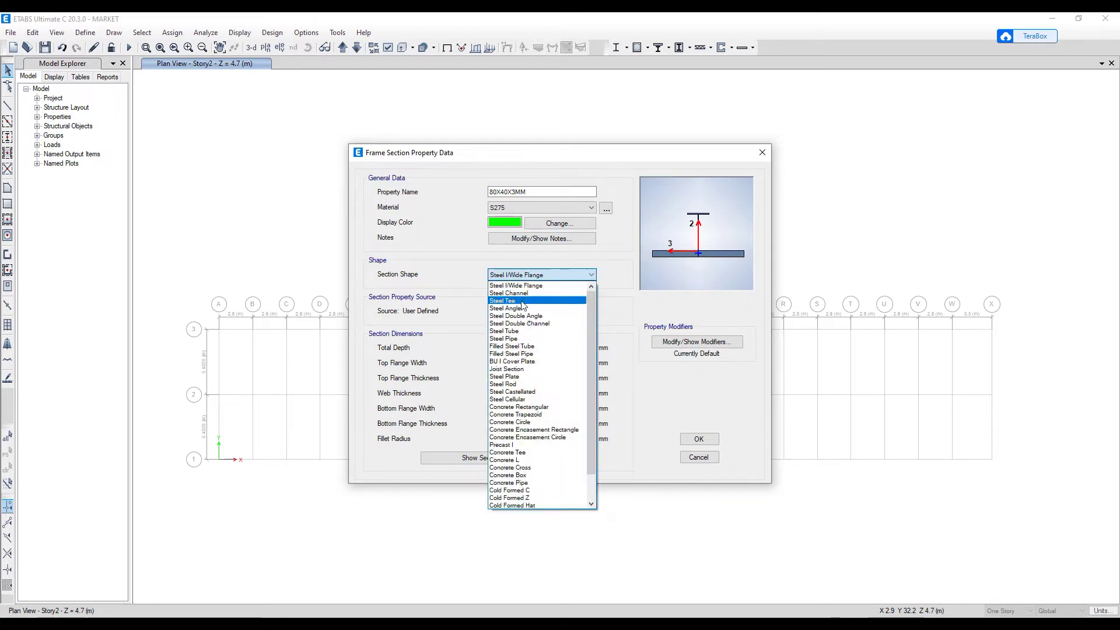
left_click(512, 332)
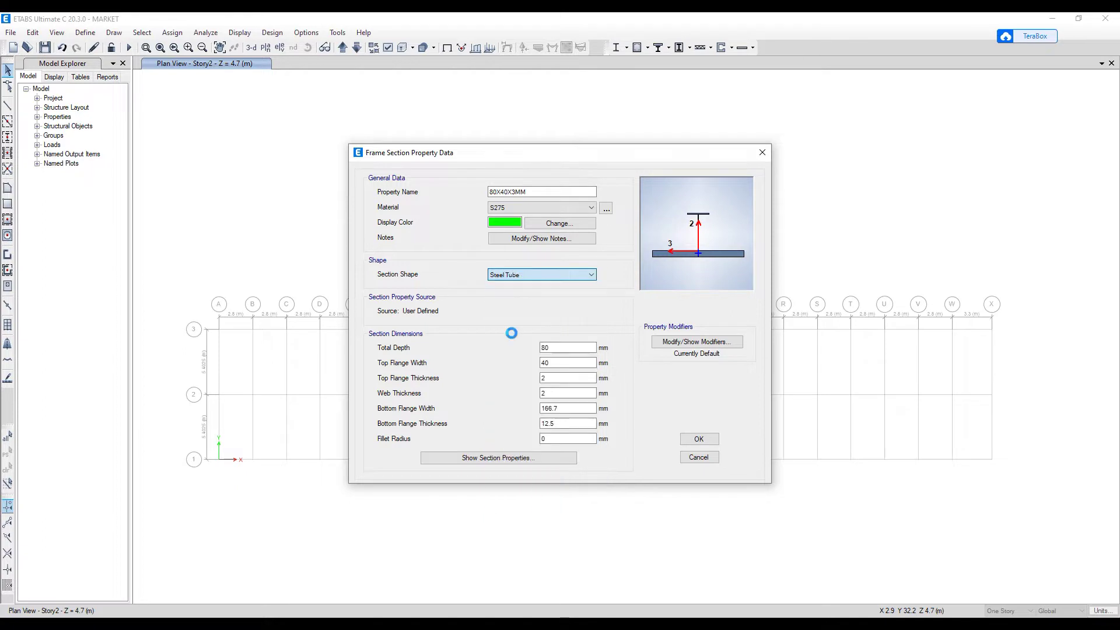
double_click(556, 348)
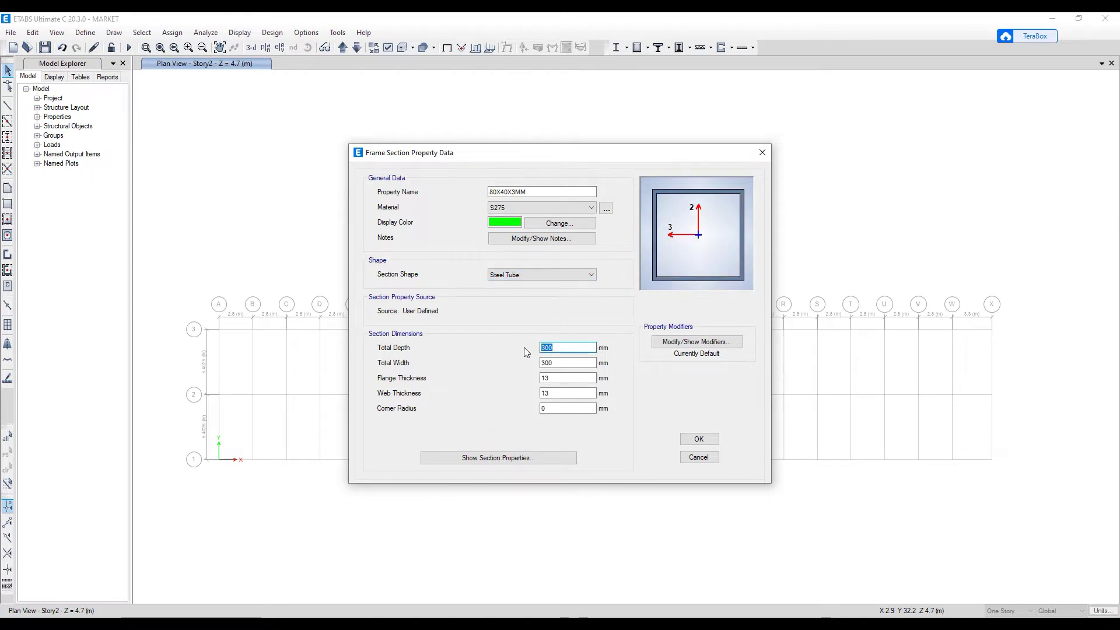
type("80")
left_click(542, 363)
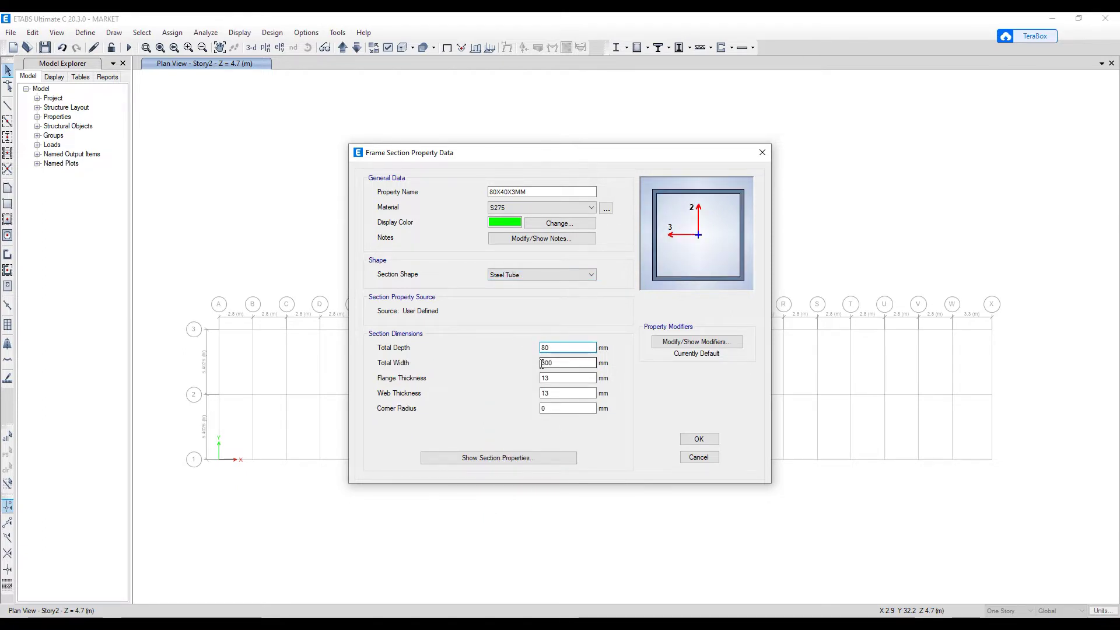
double_click(545, 363)
type("40")
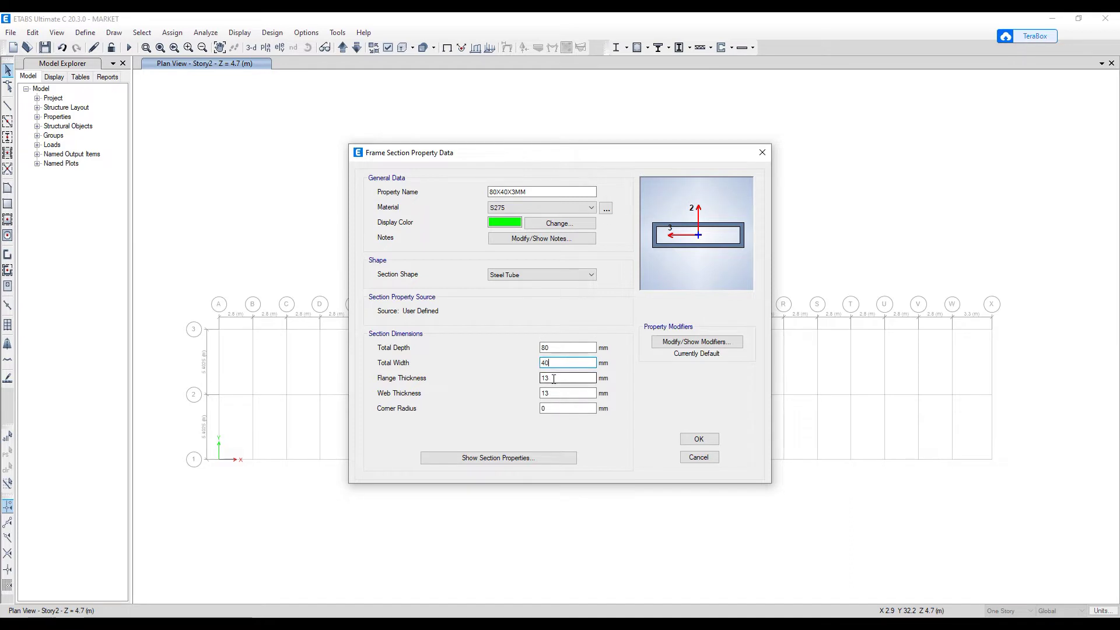
- Set the 80X40X3MM tube's flange and web thicknesses to 3 mm each and accept the section
double_click(554, 377)
type("3")
double_click(557, 393)
type("3")
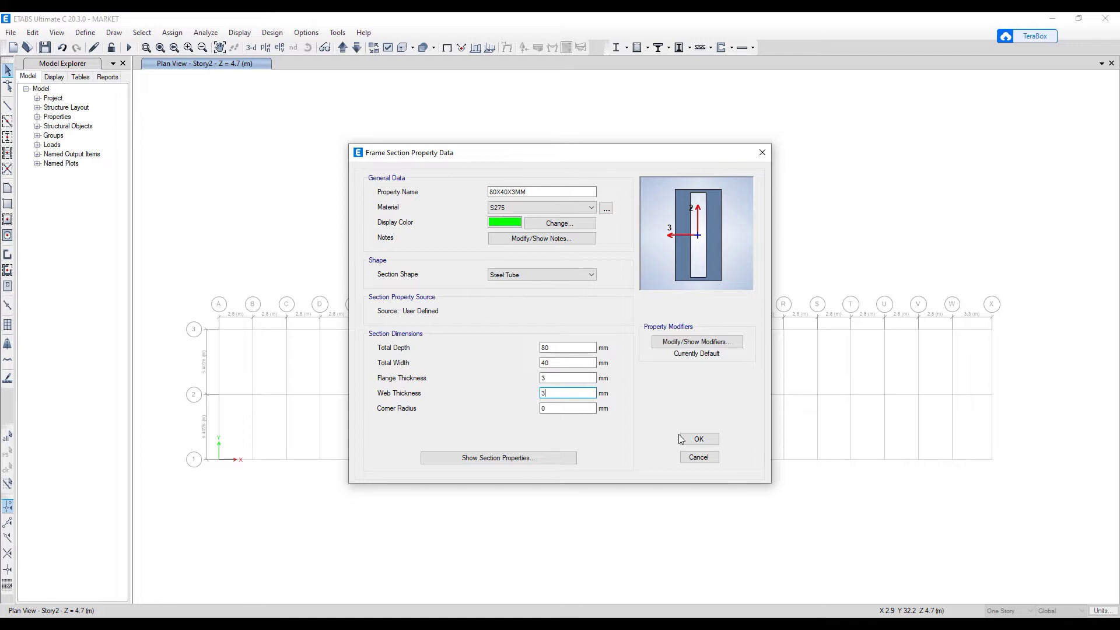
left_click(564, 407)
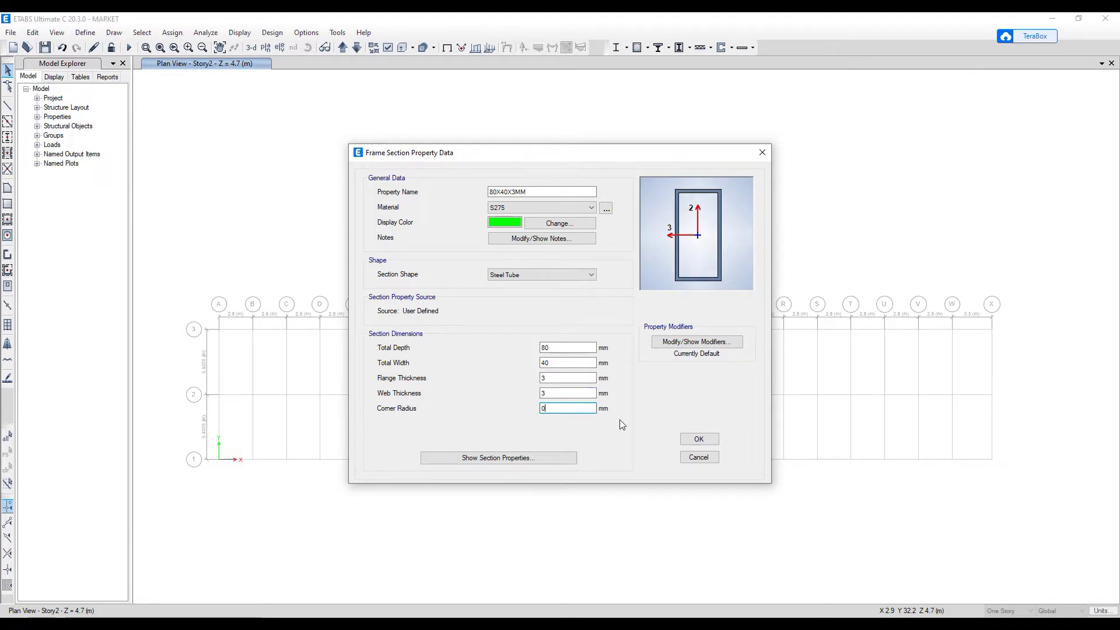
left_click(698, 439)
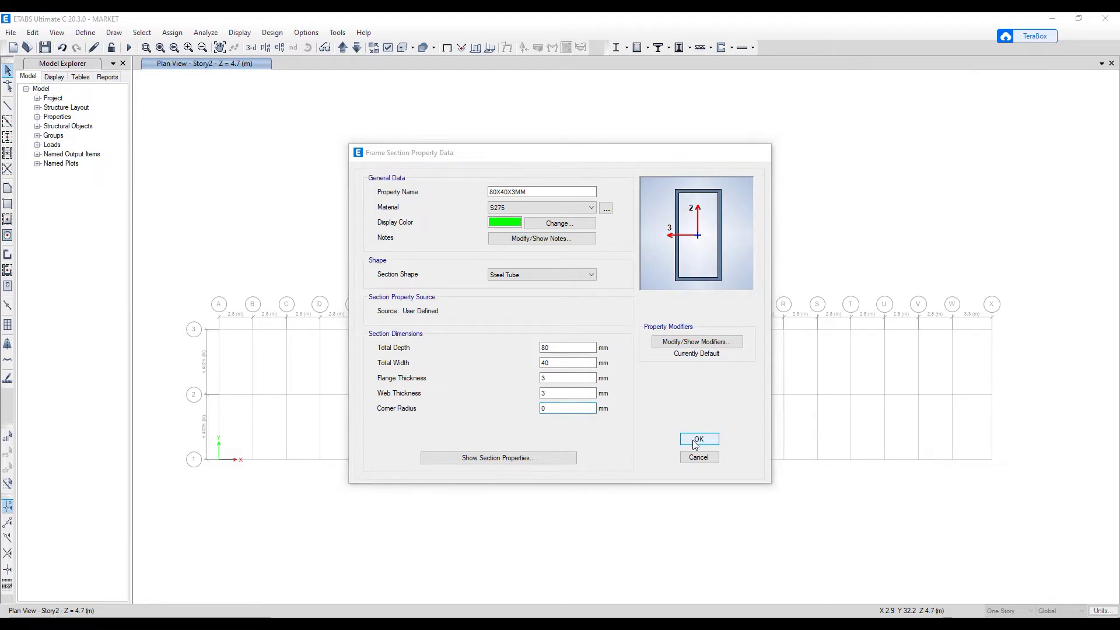
- Rename the SteelCol frame section as 75X75X3MM, assign it material S275 and change its shape to Steel Tube
left_click(442, 295)
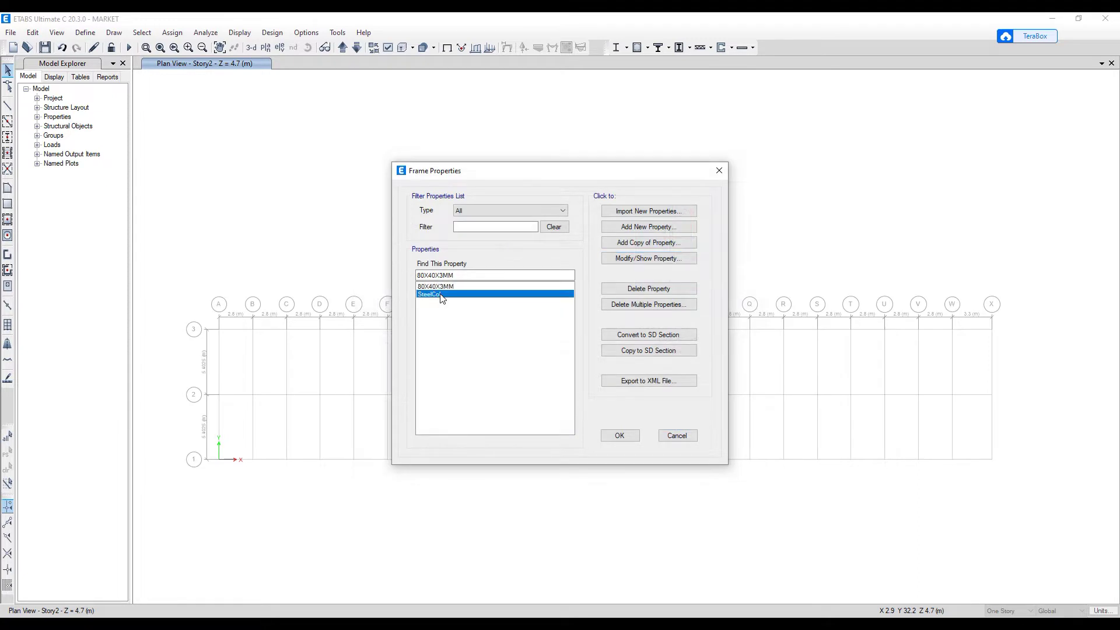
left_click(627, 258)
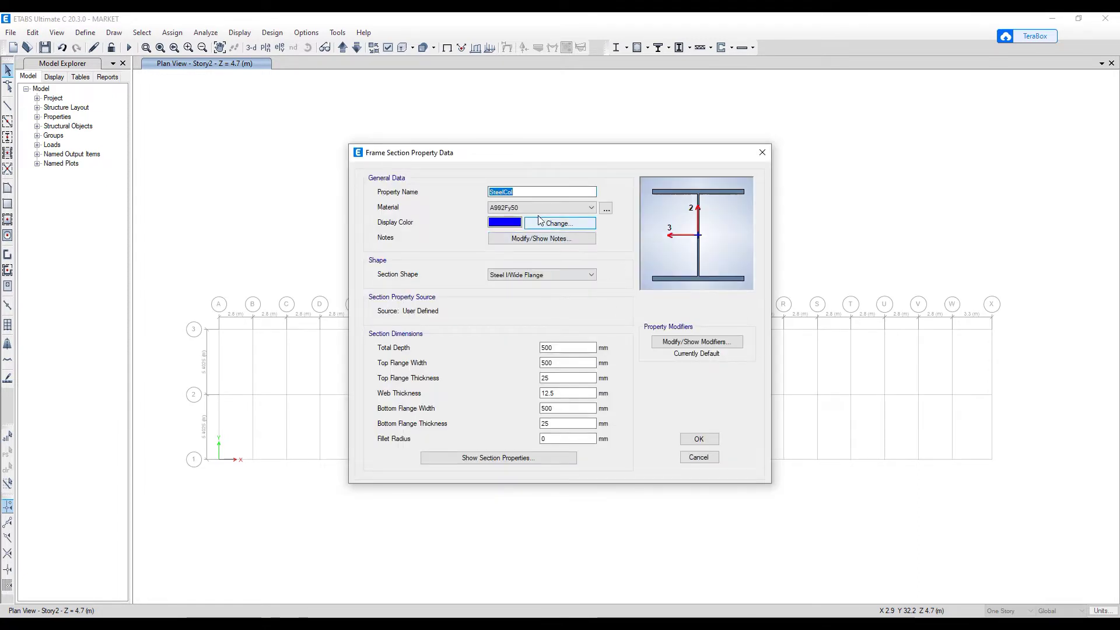
type("75X75X3MM")
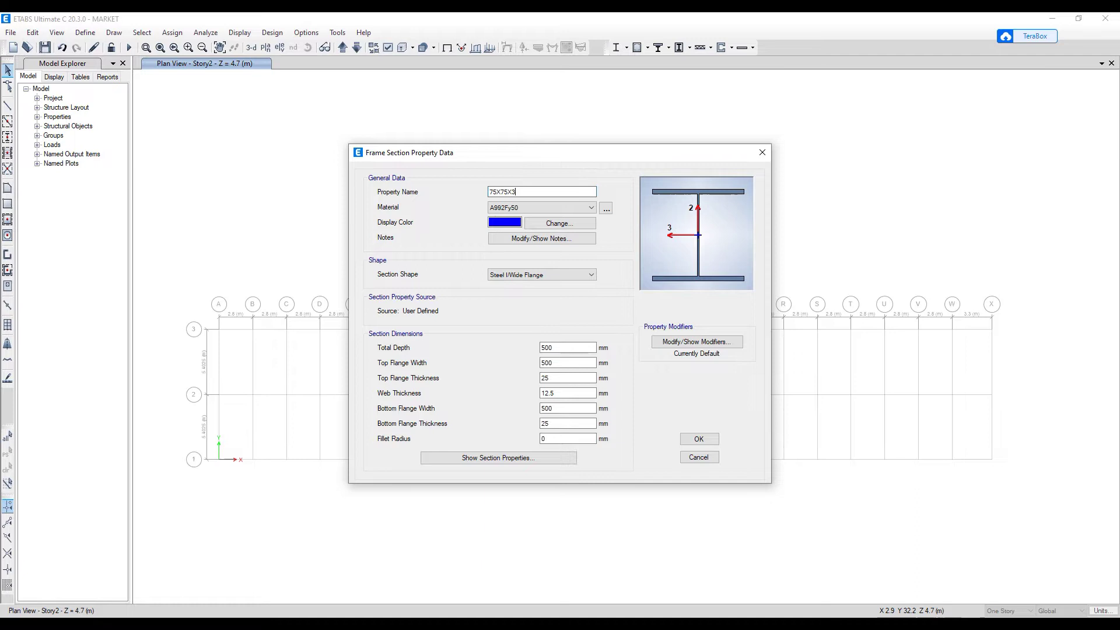
left_click(592, 208)
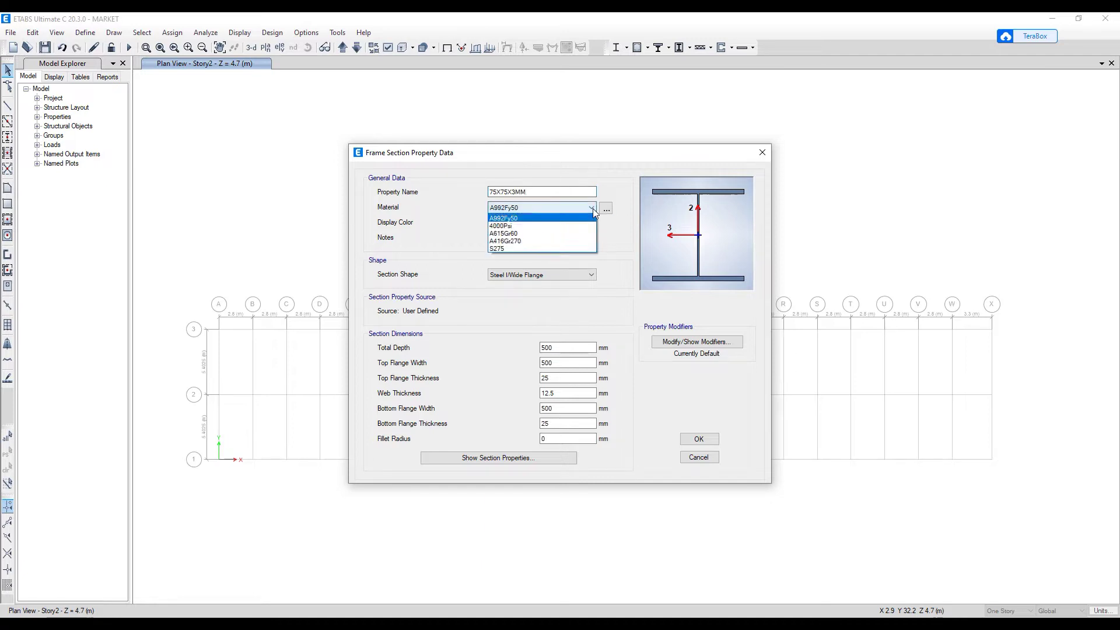
left_click(503, 247)
left_click(576, 276)
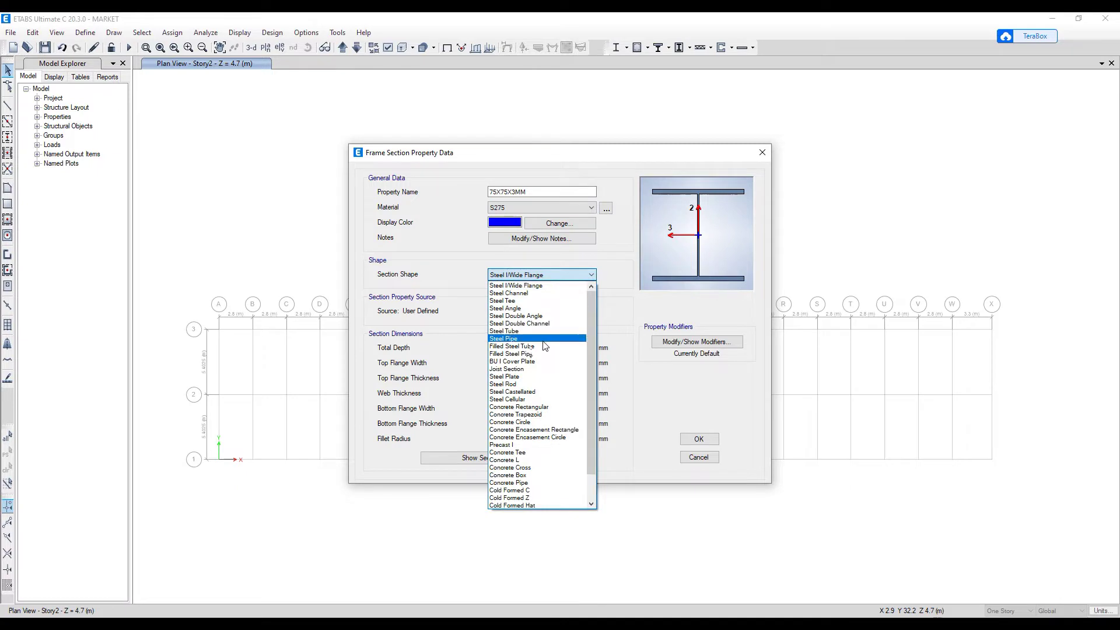
left_click(514, 331)
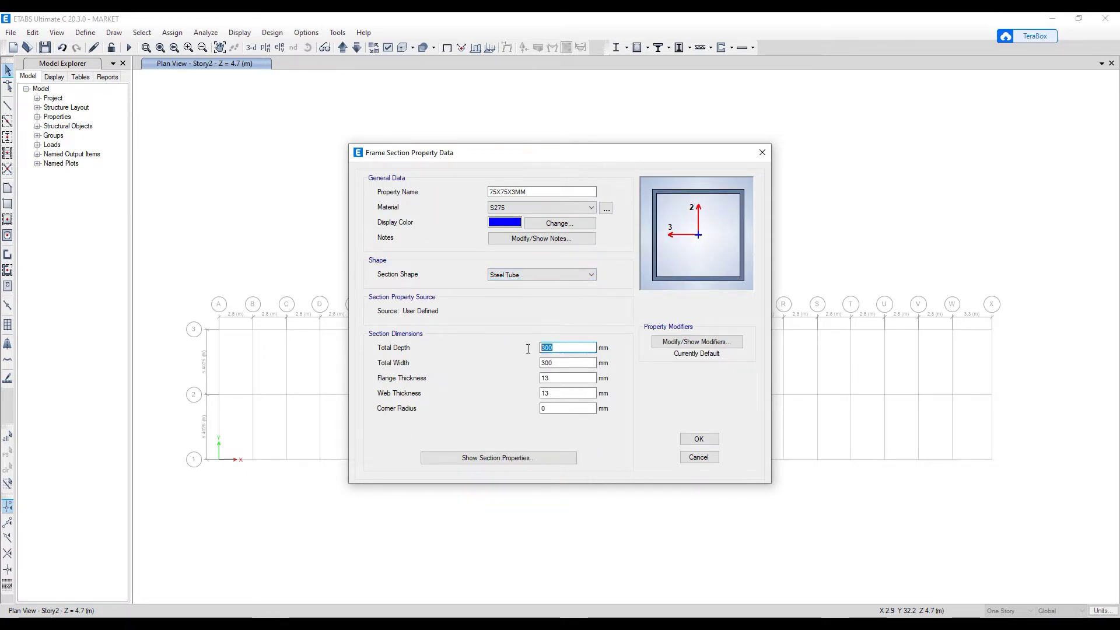
- Set the 75X75X3MM tube's depth and width to 75 mm and its flange and web thicknesses to 3 mm, and accept the frame properties
type("75")
key("Tab")
type("7")
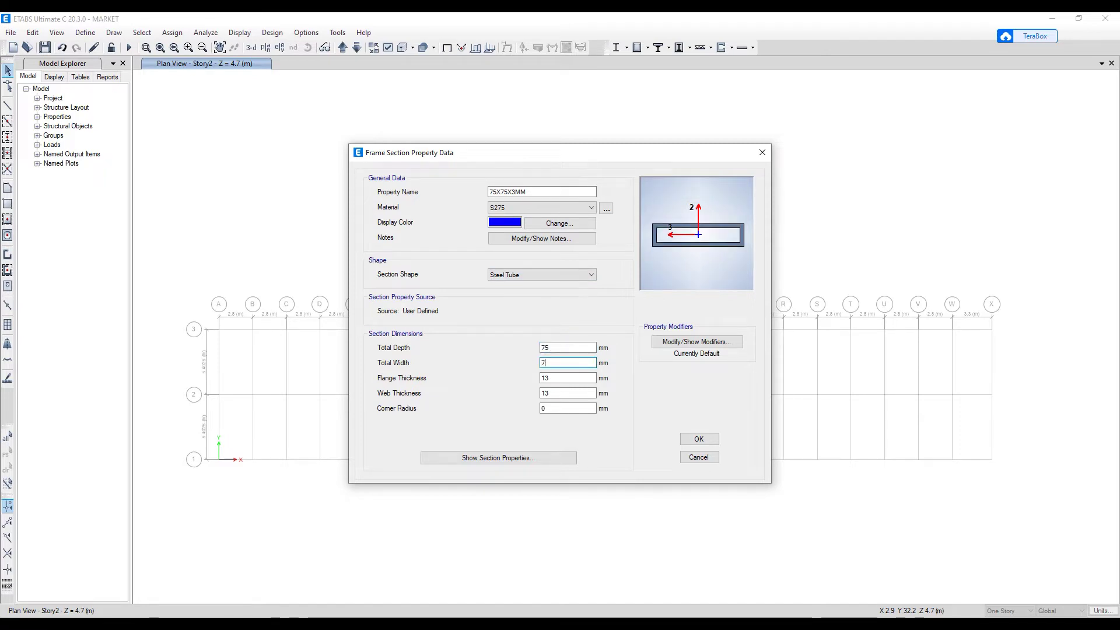
key("Tab")
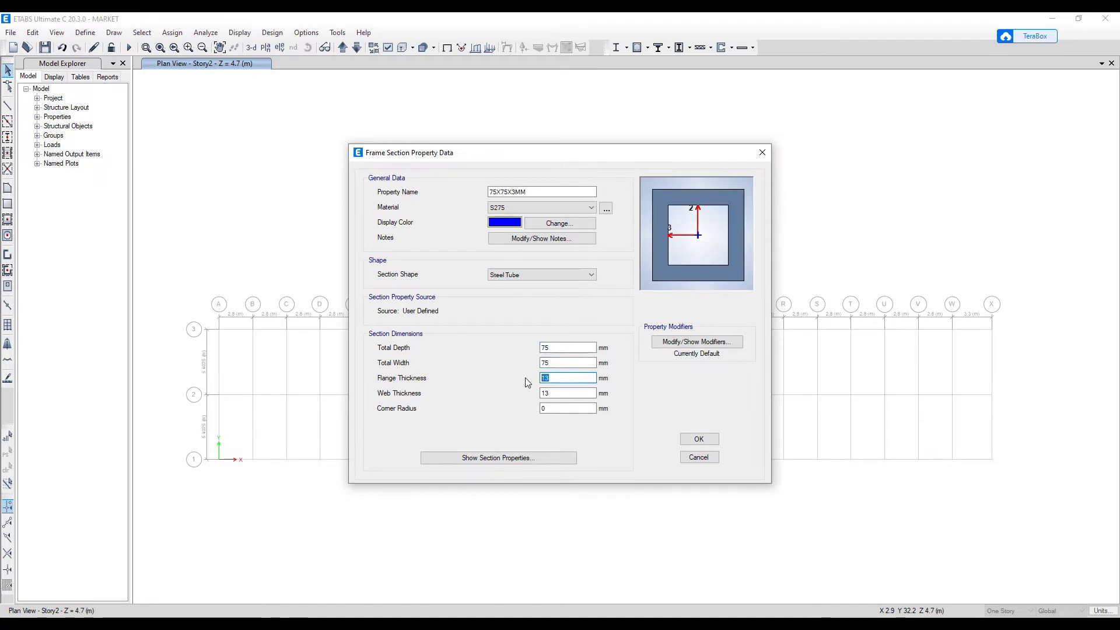
type("3")
key("Tab")
type("3")
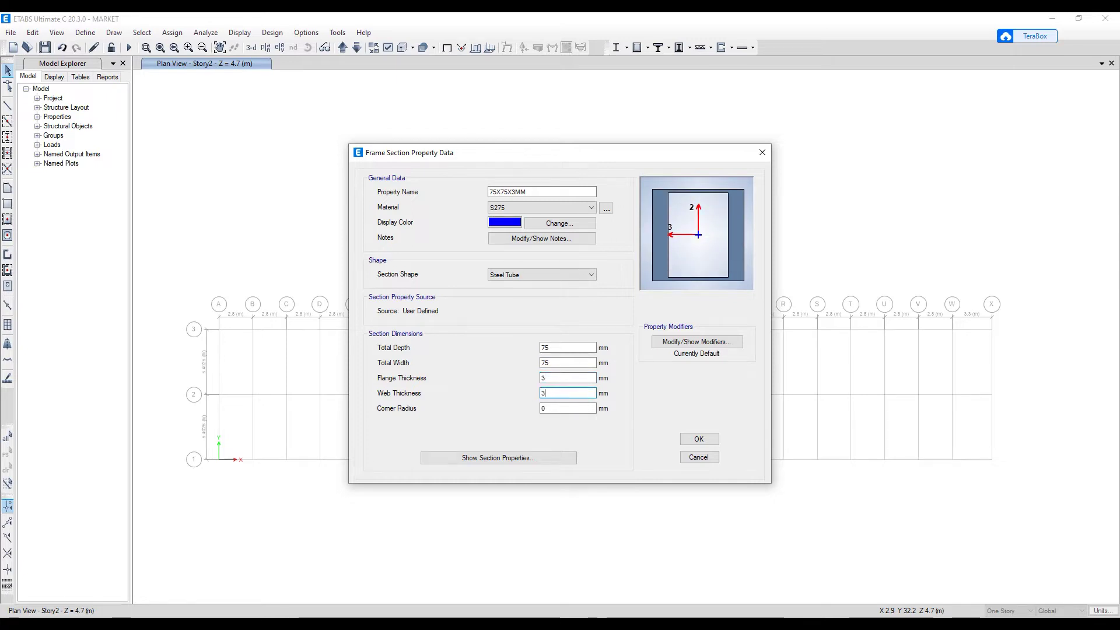
left_click(699, 440)
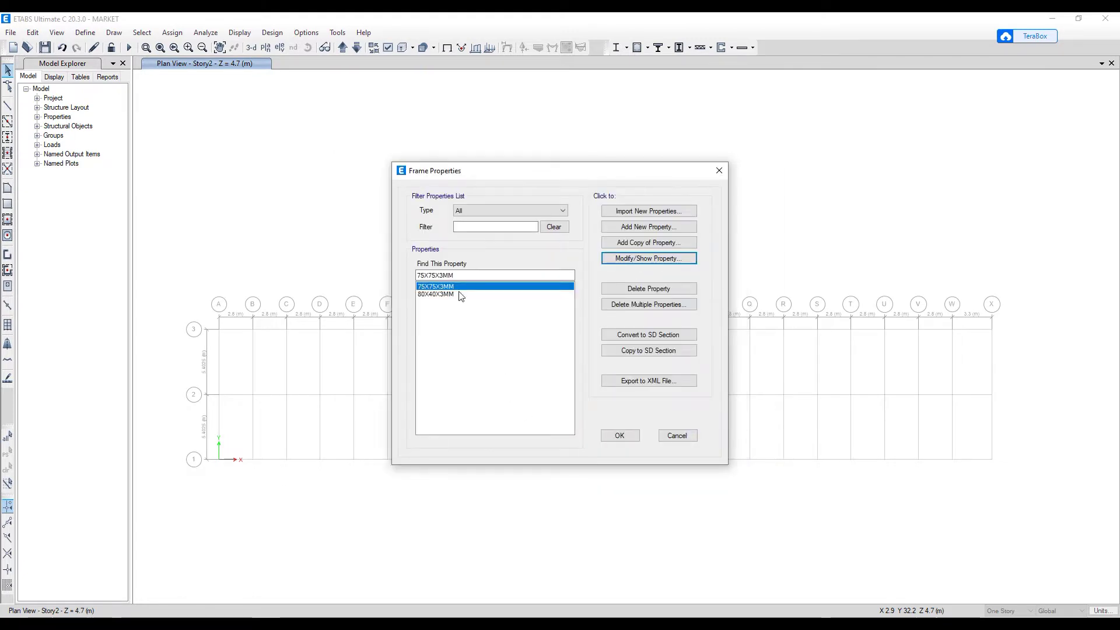
left_click(620, 436)
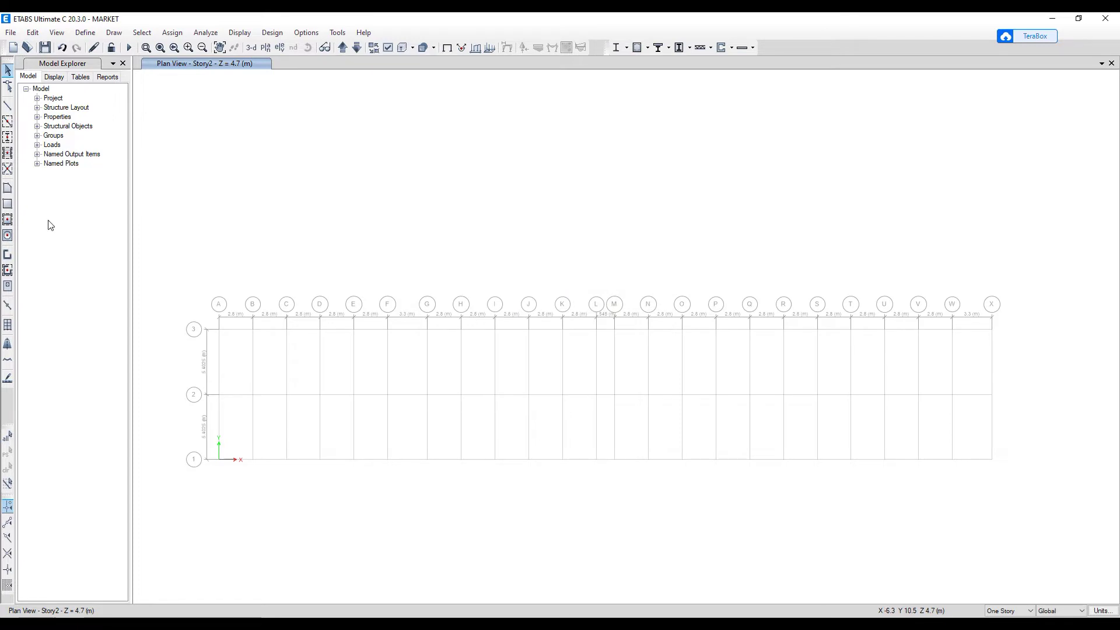
- Try to quick-draw 75X75X3MM columns at all grid intersections along grid line 3 in the Story2 plan
left_click(7, 138)
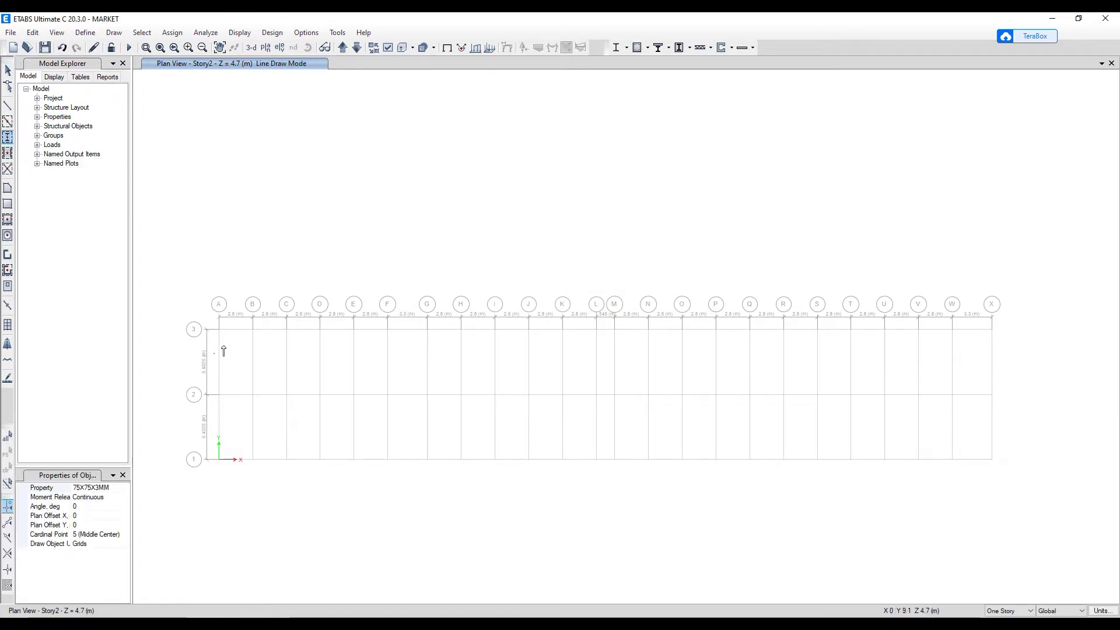
left_click_drag(213, 320, 1002, 342)
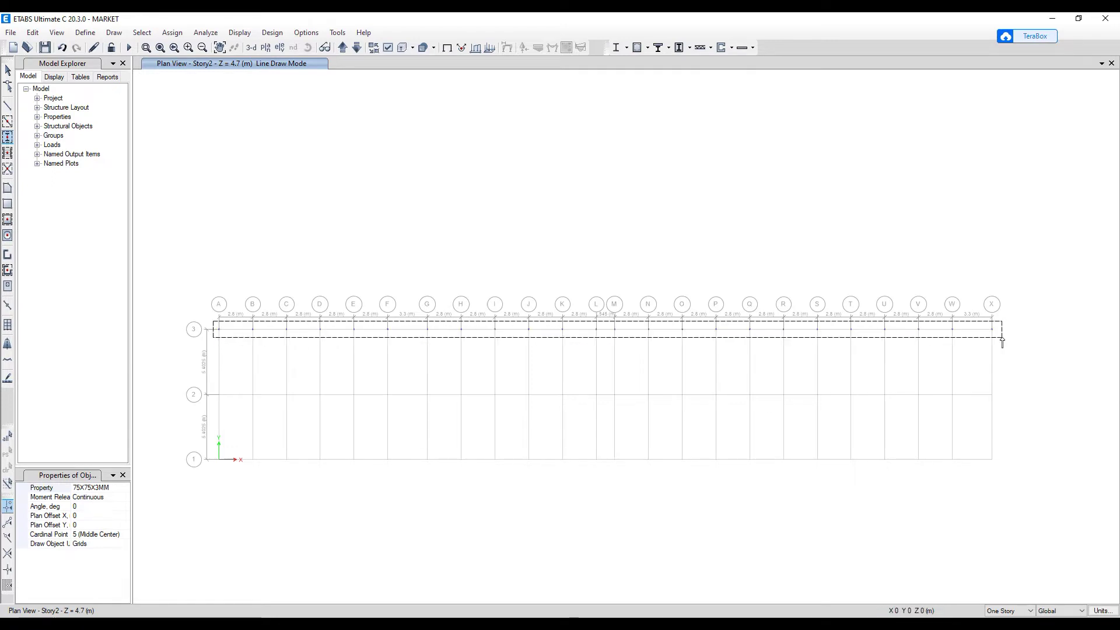
left_click_drag(1002, 343, 1002, 342)
left_click_drag(212, 321, 992, 337)
mouse_move(213, 321)
left_mouse_down()
mouse_move(275, 350)
mouse_move(213, 327)
left_mouse_up()
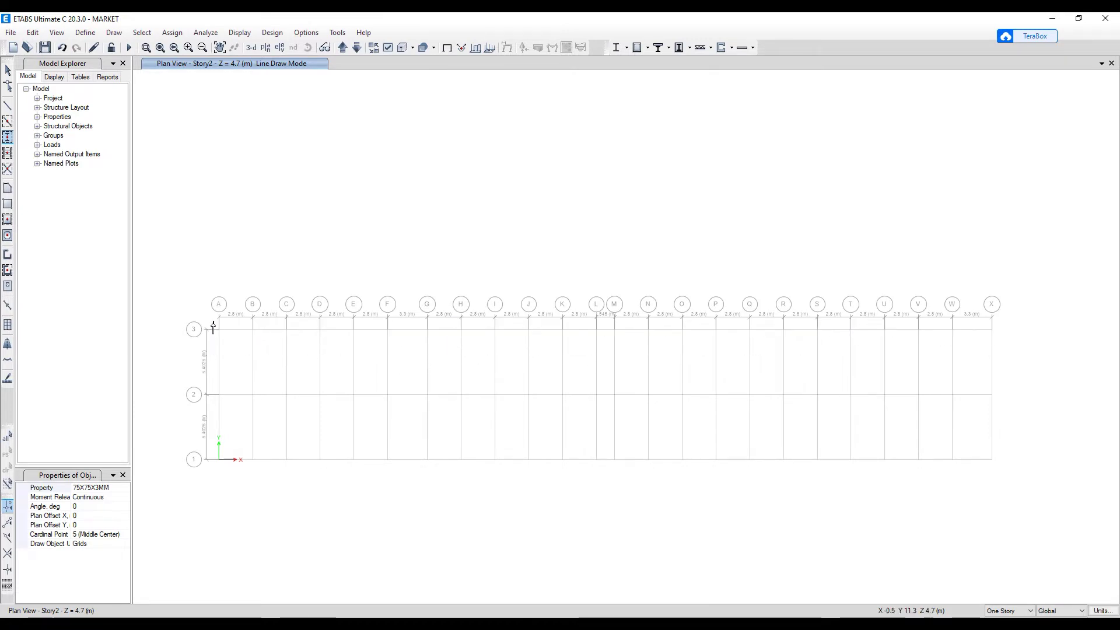
- Quick-draw 75X75X3MM columns at all grid intersections along grid lines 3 and 1 in the Story1 plan
left_click(356, 48)
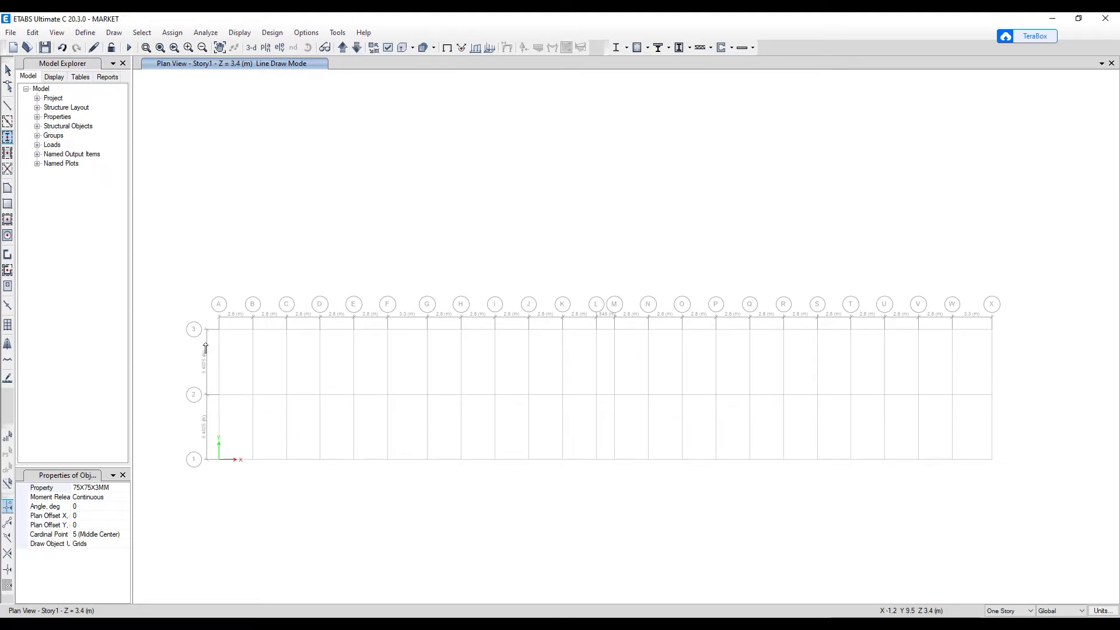
left_click_drag(213, 321, 1004, 349)
mouse_move(194, 447)
left_mouse_down()
mouse_move(812, 480)
mouse_move(999, 468)
left_mouse_up()
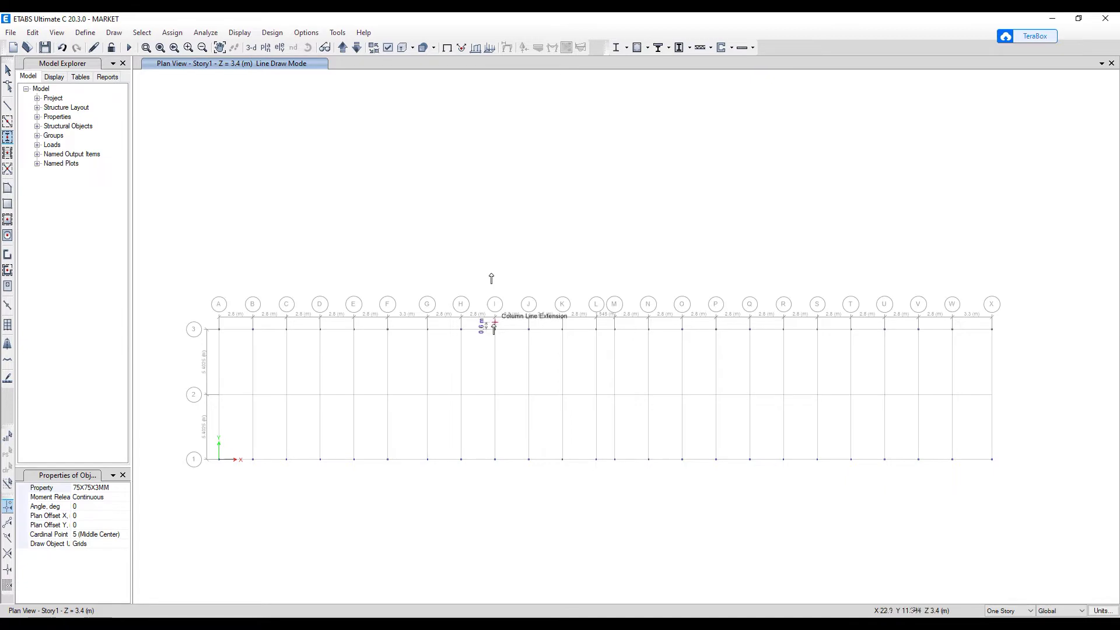
key("Escape")
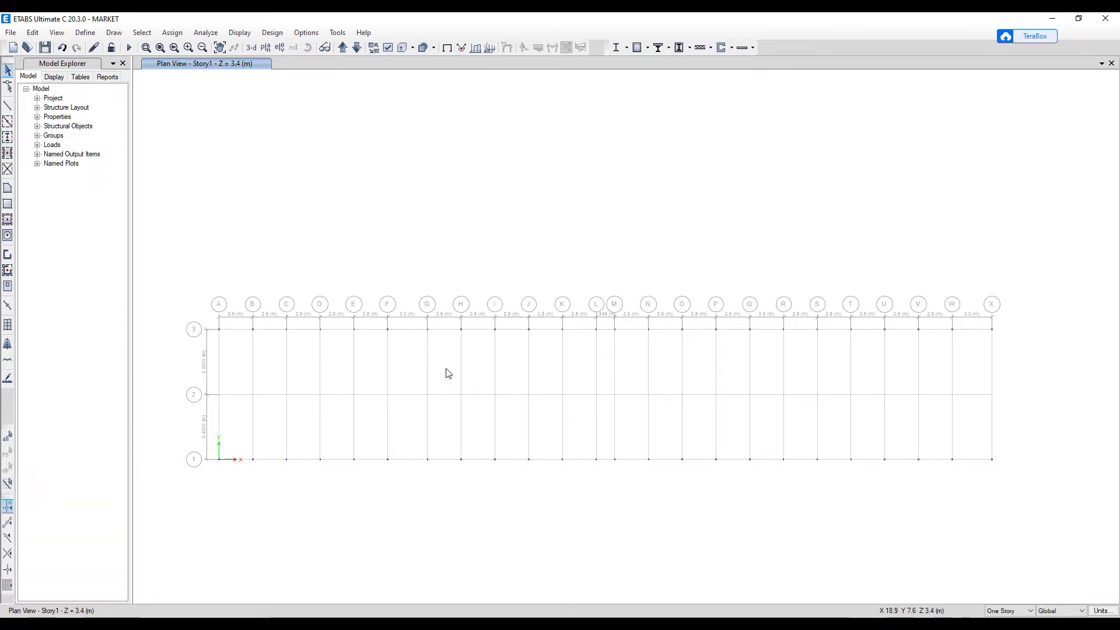
- Delete the stray column standing outside the grid near the A-3 corner in the 3-D view
left_click(250, 48)
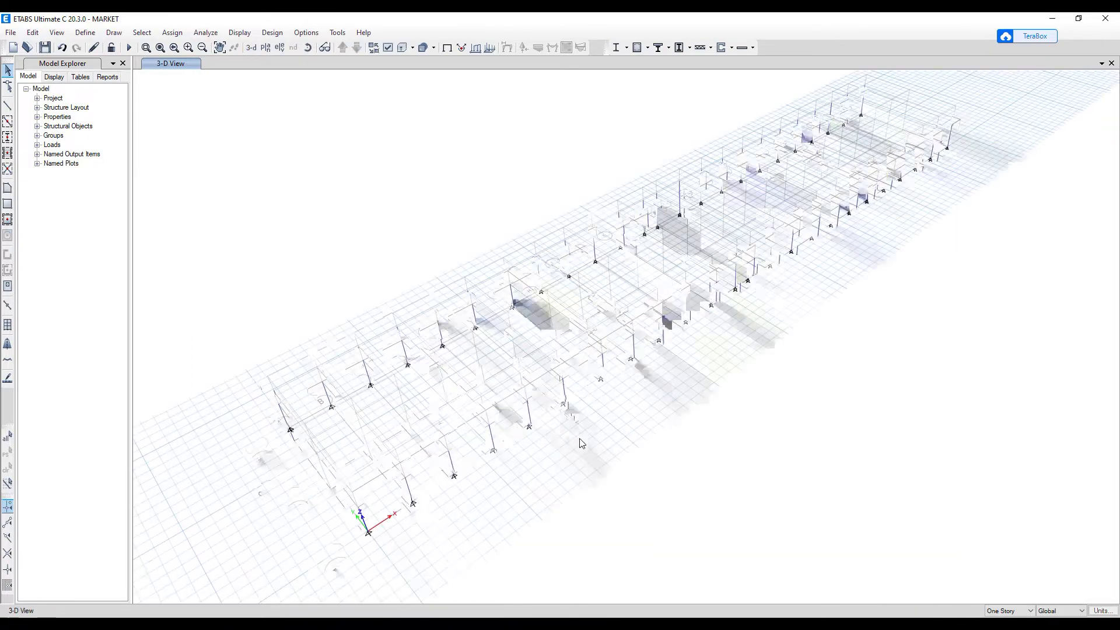
middle_click_drag(525, 425, 643, 376, "shift")
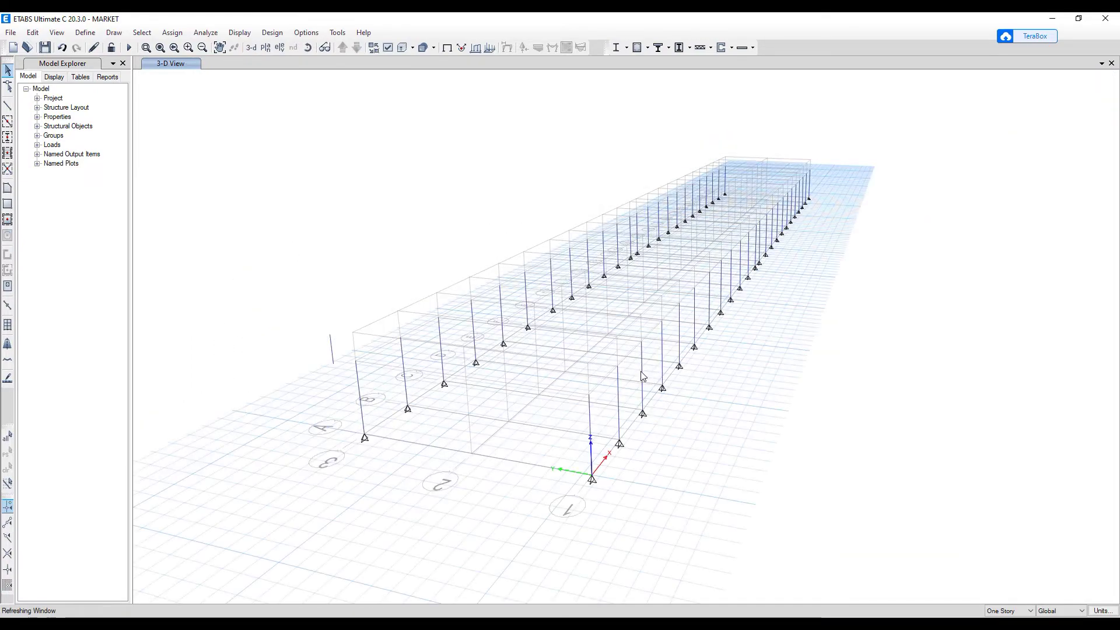
left_click_drag(343, 372, 316, 331)
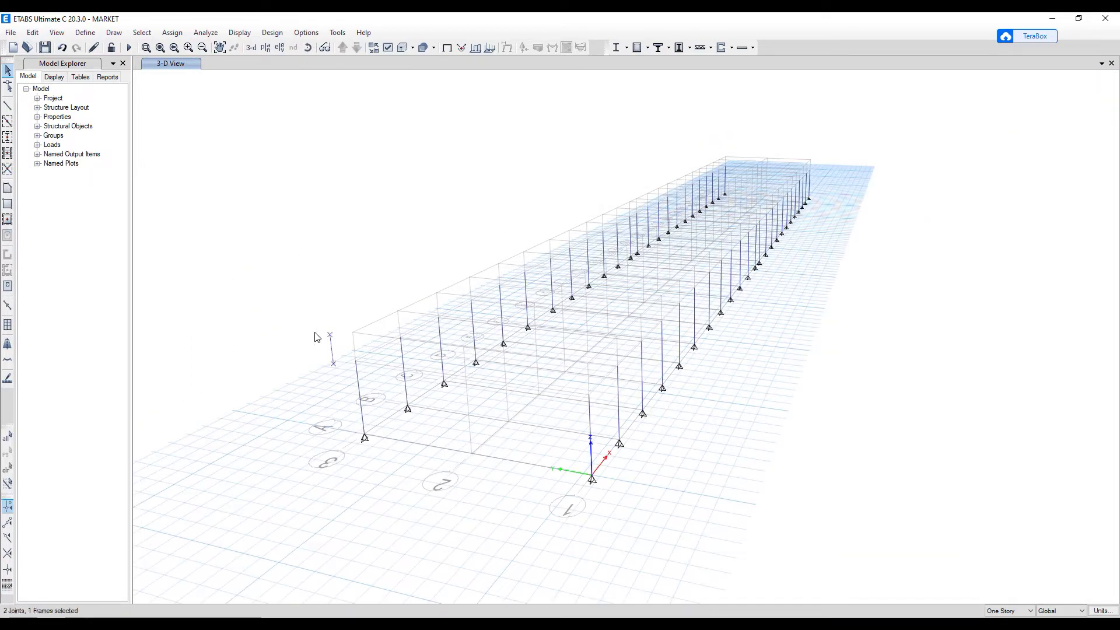
key("Delete")
middle_click_drag(525, 420, 500, 443)
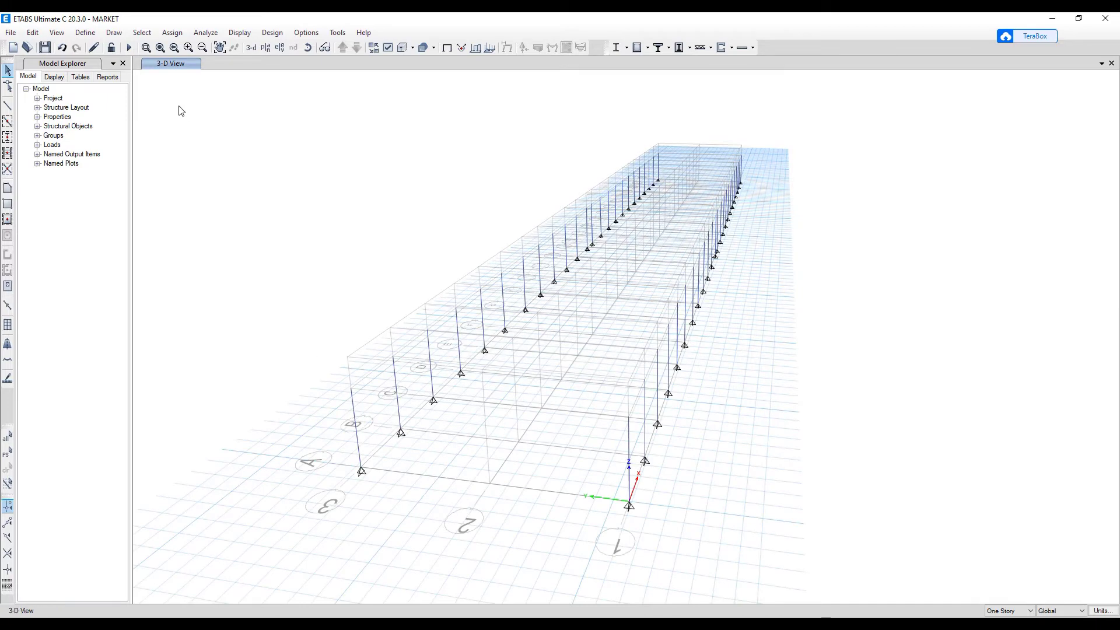
- Add a copy of the 80X40X3MM frame section named 60X40X2MM and assign it material S275
left_click(89, 33)
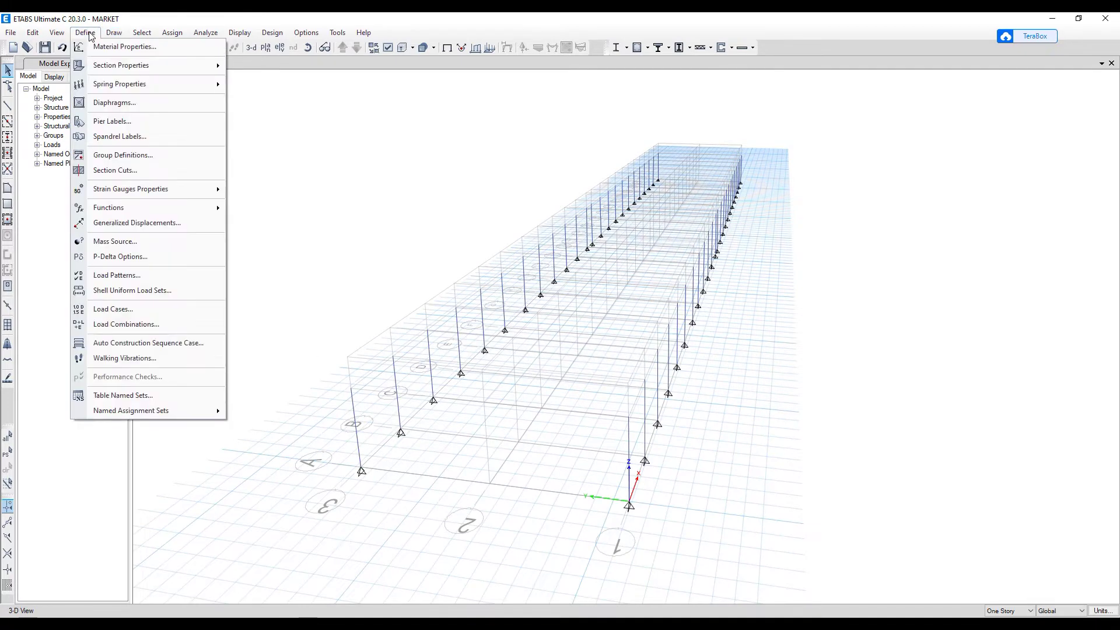
mouse_move(123, 65)
left_click(250, 68)
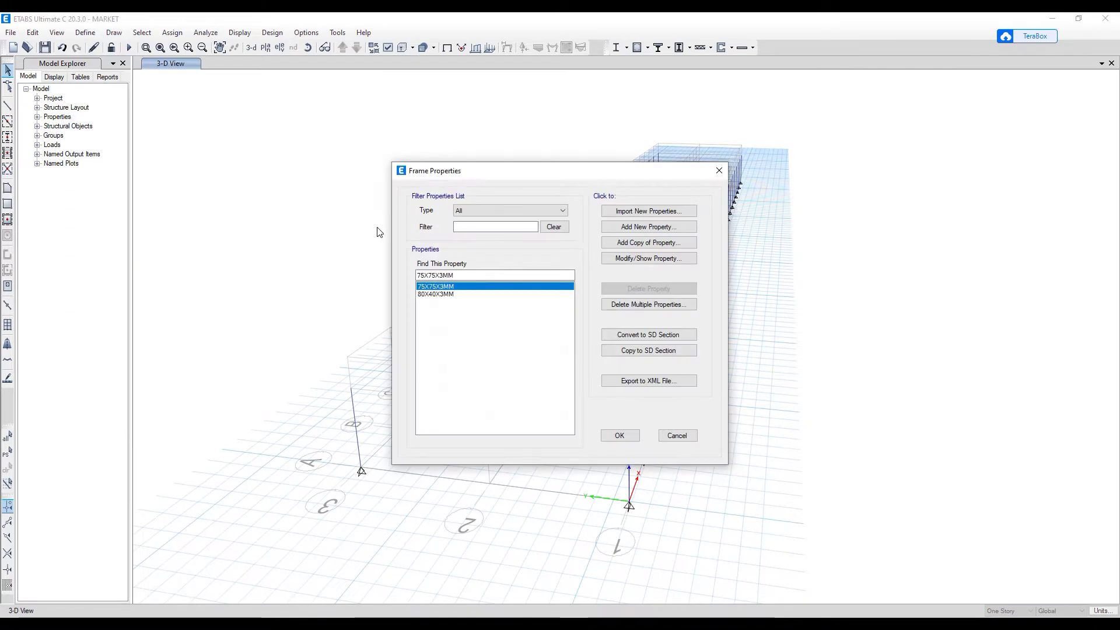
left_click(502, 294)
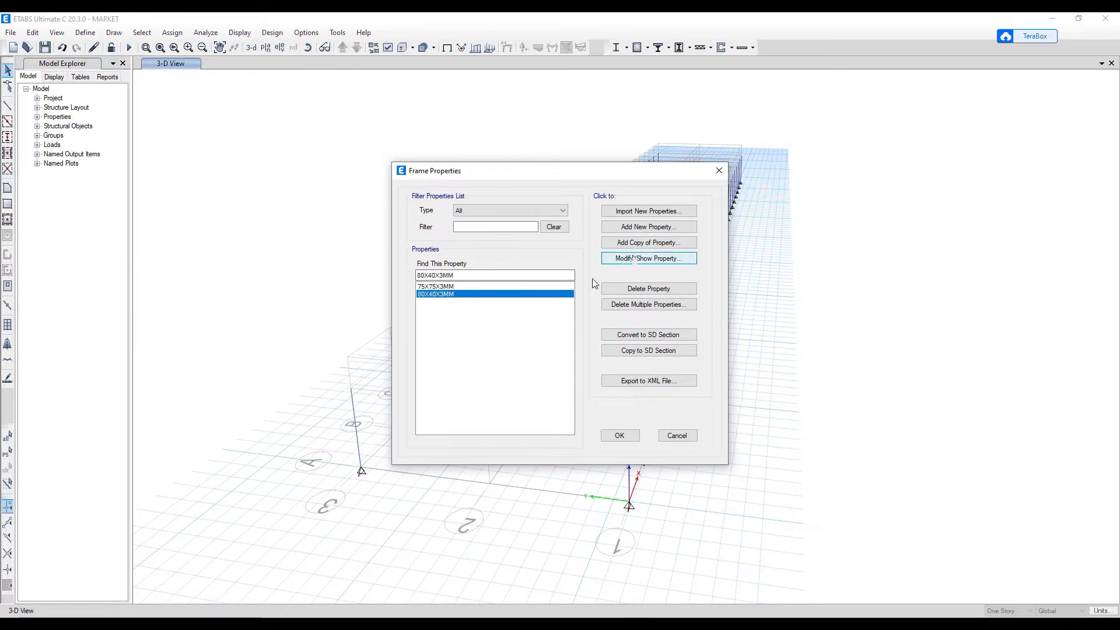
left_click(633, 242)
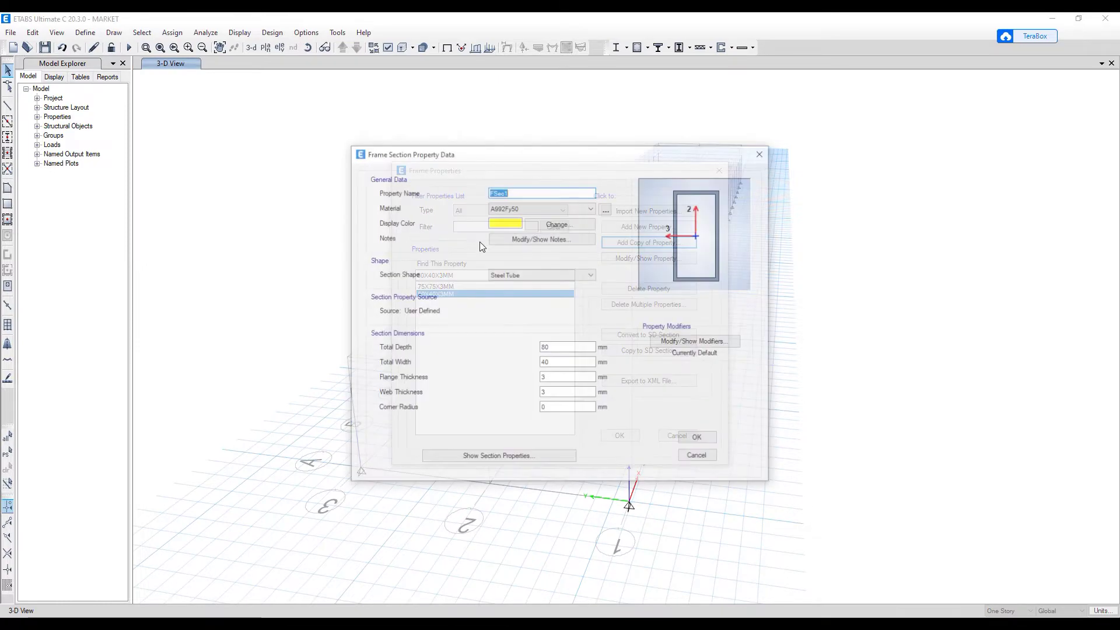
type("60")
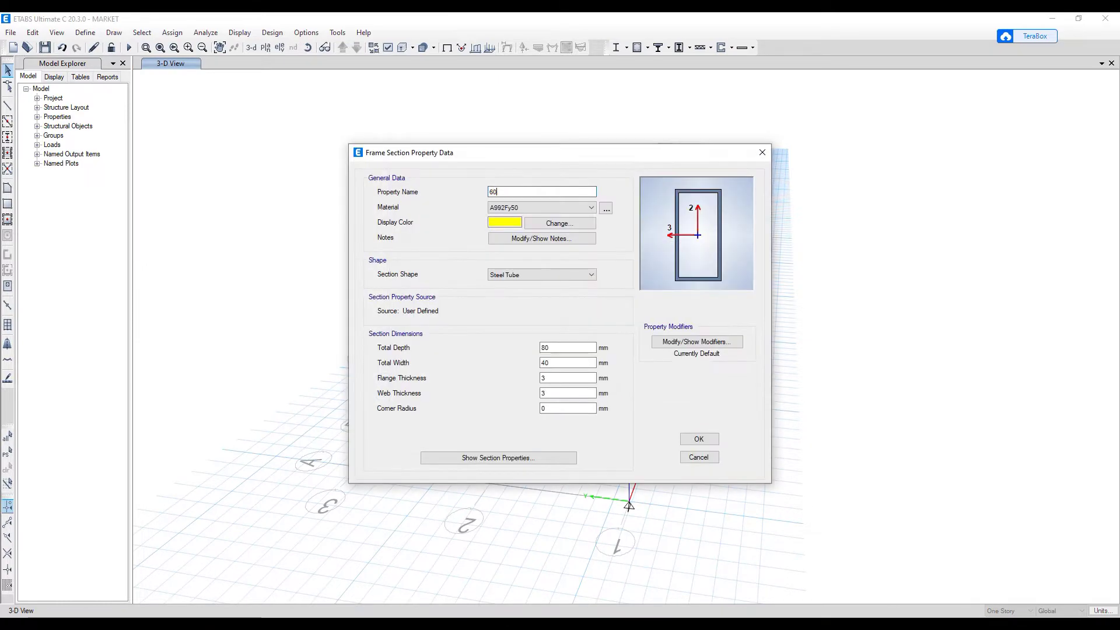
key("BackSpace")
key("BackSpace")
type("60X40")
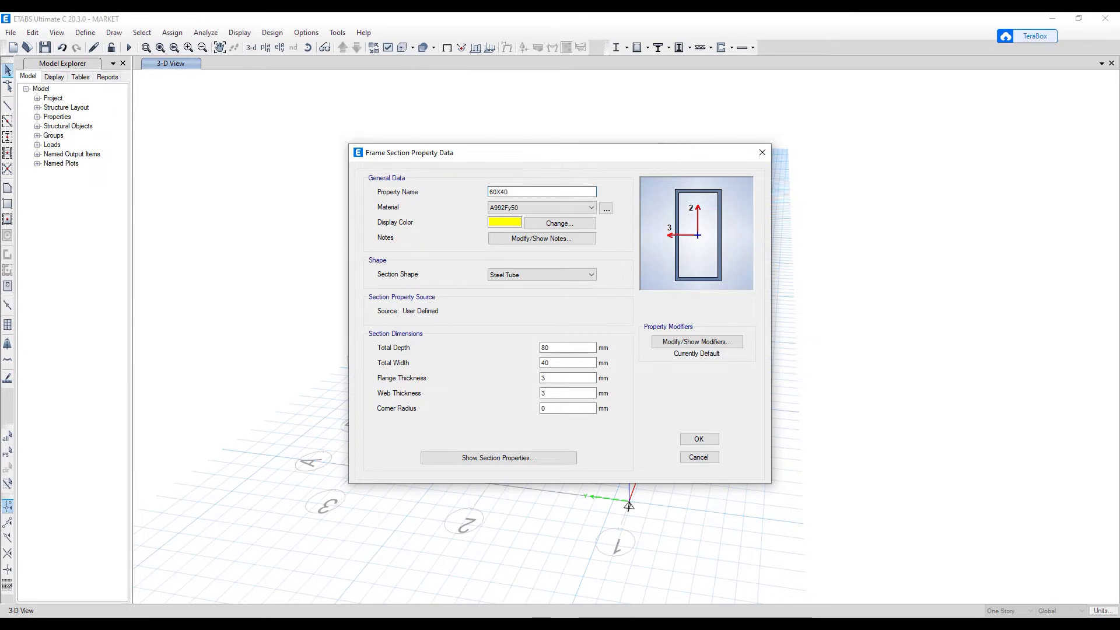
type("MM")
left_click(569, 207)
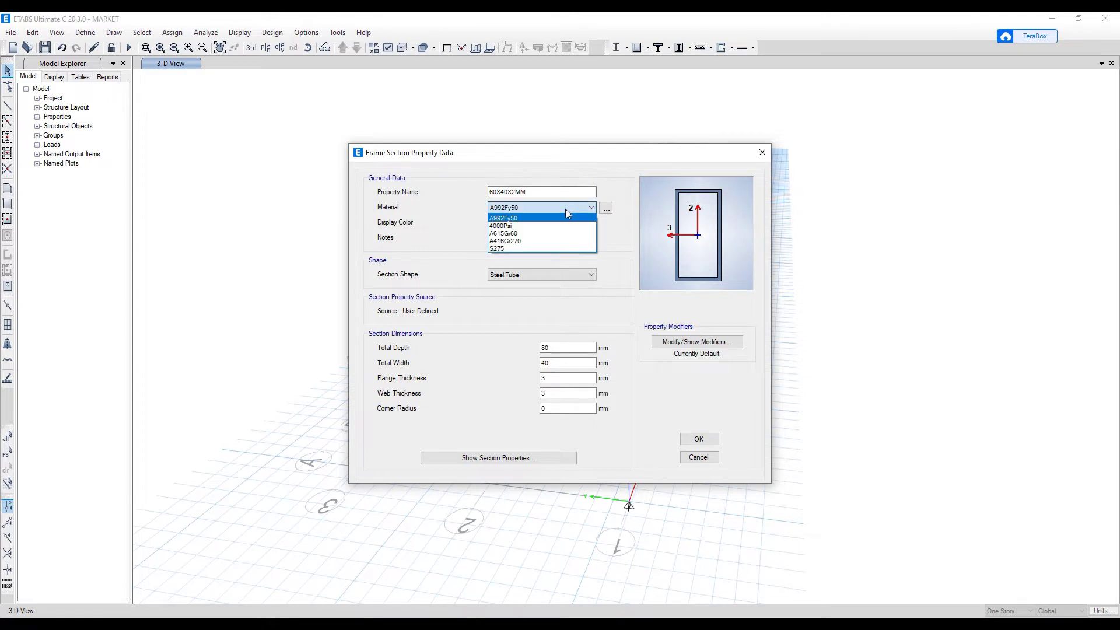
left_click(509, 249)
- Set the 60X40X2MM tube's depth to 60 mm and its flange and web thicknesses to 2 mm, and accept the section
left_click_drag(556, 347, 537, 354)
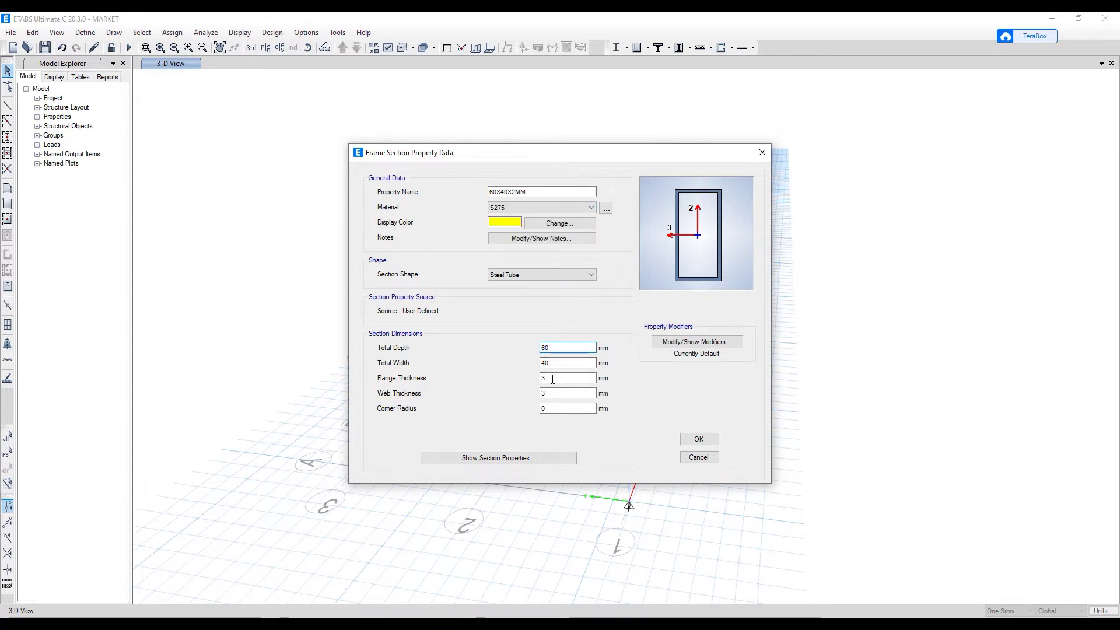
left_click_drag(554, 378, 526, 396)
type("22")
left_click(700, 441)
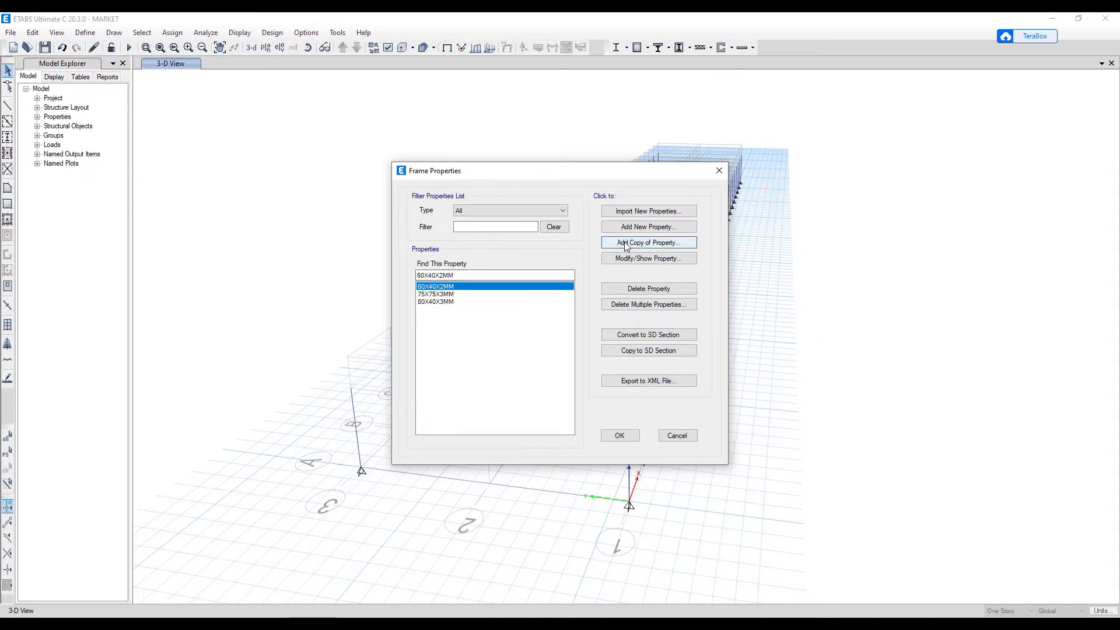
- Add a copy of the 60X40X2MM section named 40X40X2MM with a total depth of 40 mm
left_click(604, 246)
type("40X40X2MM")
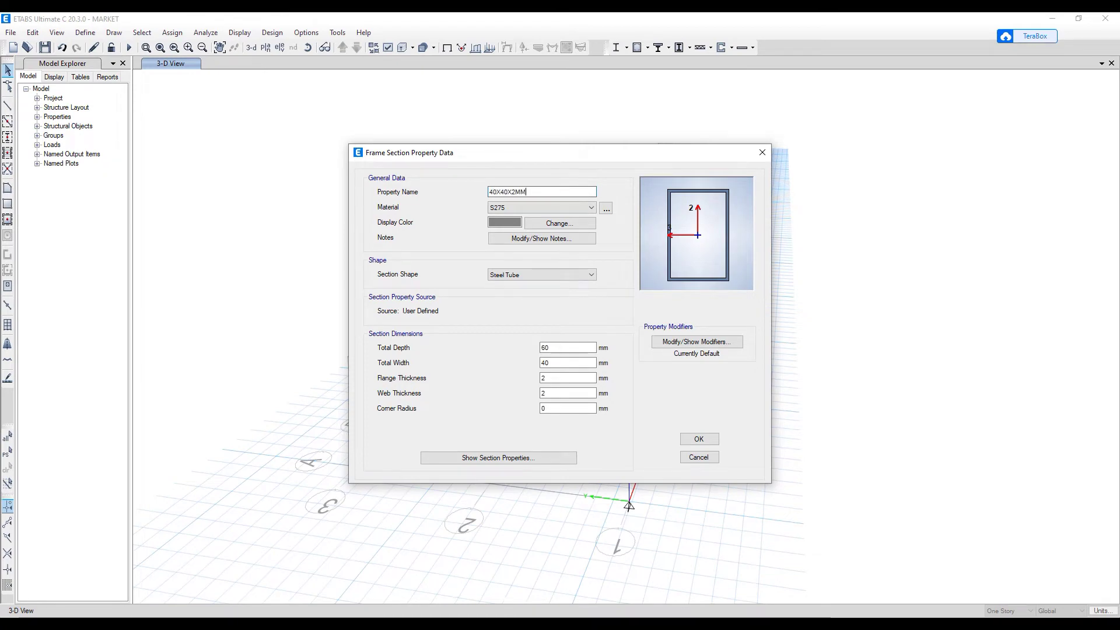
left_click(544, 347)
key("BackSpace")
type("4")
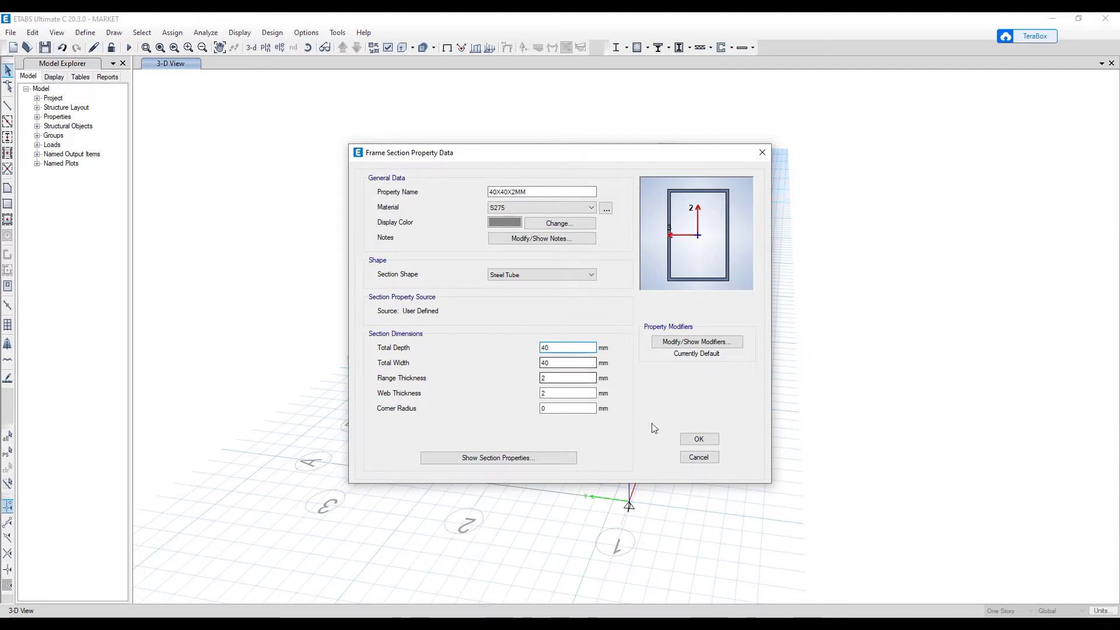
left_click(575, 363)
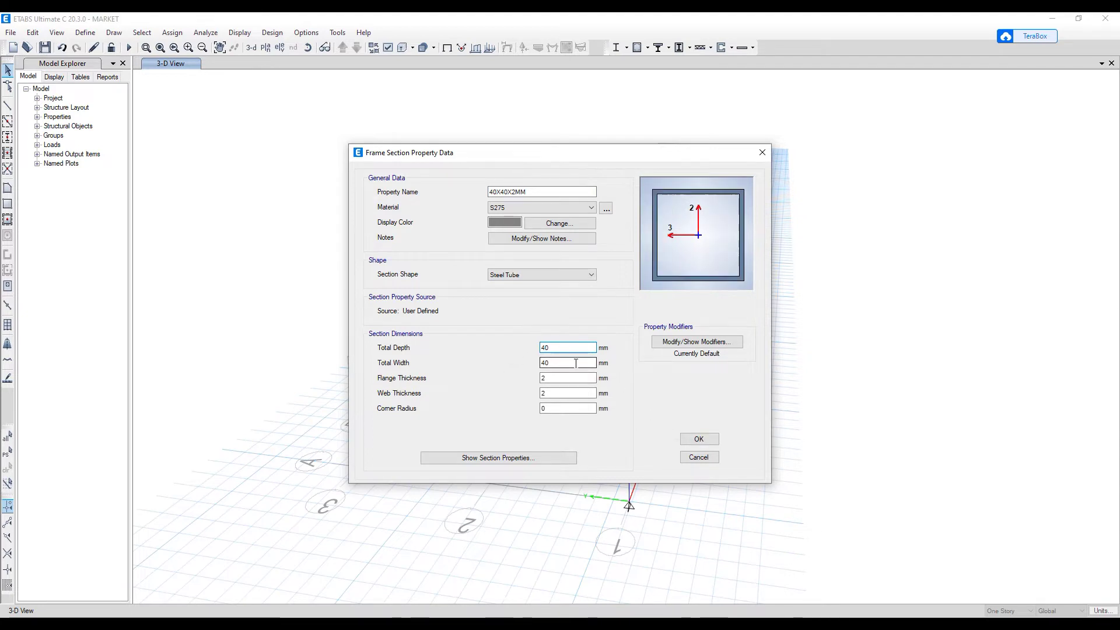
left_click(698, 439)
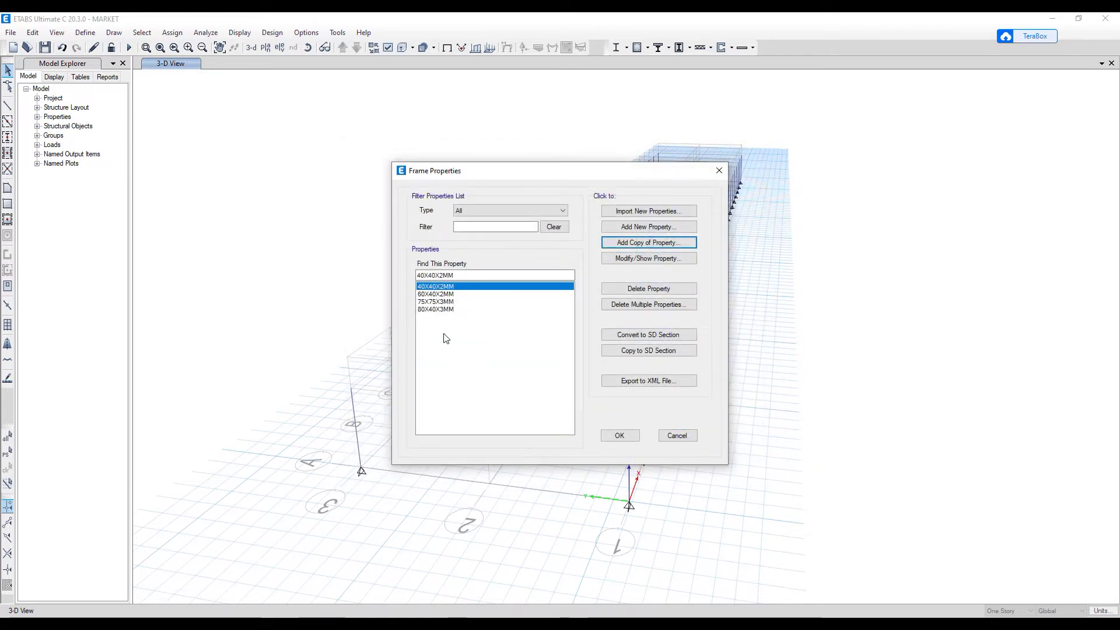
- Add a copy of the 40X40X2MM section named 50X50X3MM with a total depth and width of 50 mm
left_click(647, 242)
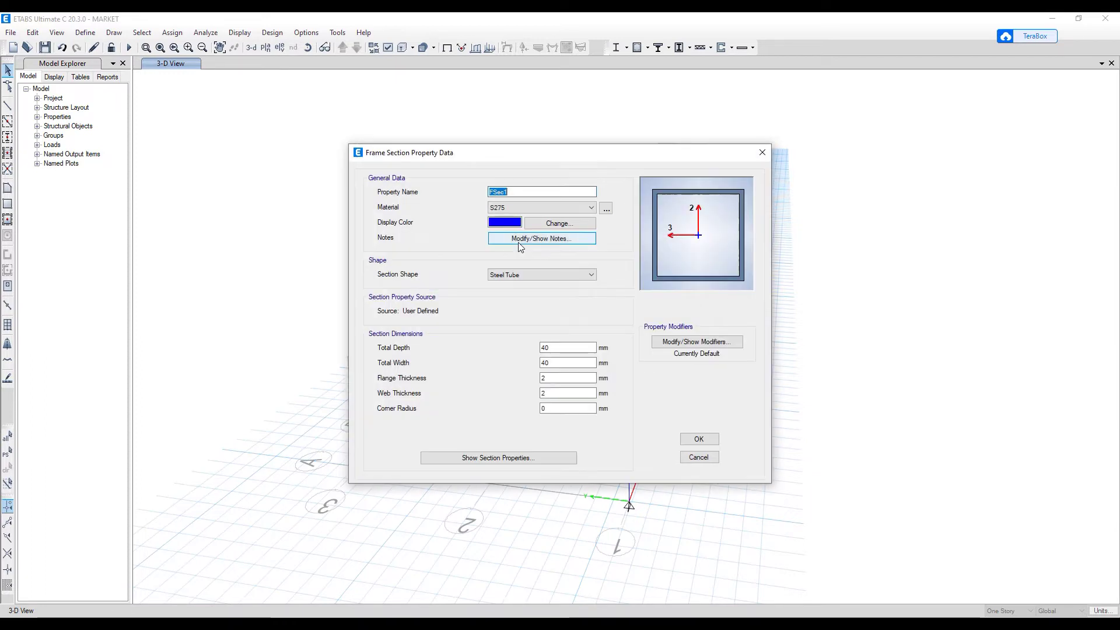
type("50X ")
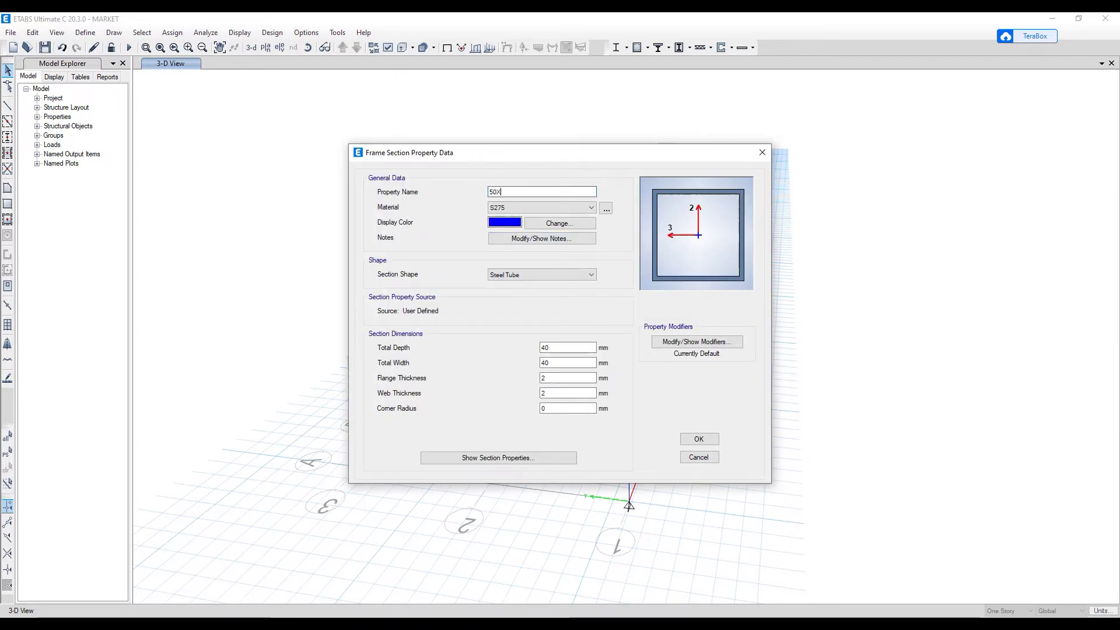
type("50X3MM")
double_click(546, 348)
type("50")
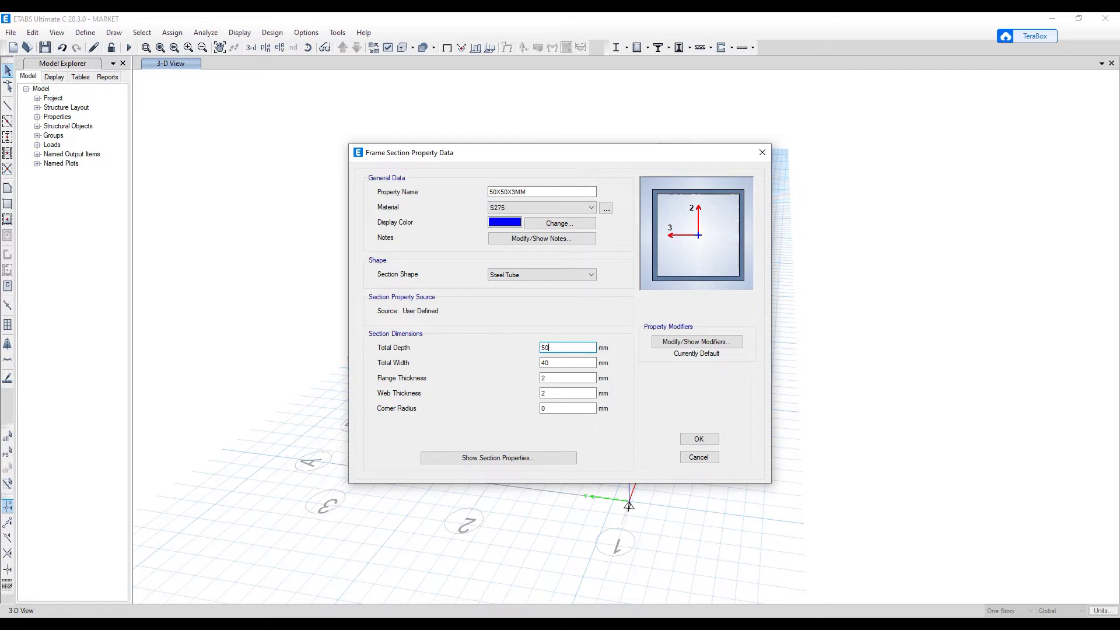
double_click(542, 363)
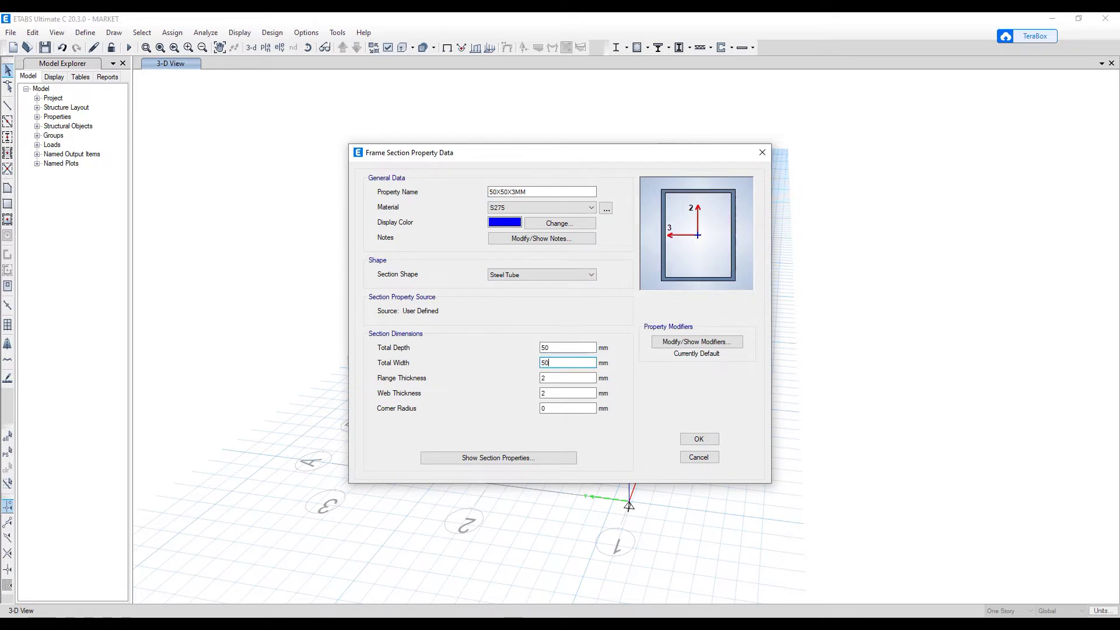
- Set the 50X50X3MM tube's flange and web thicknesses to 3 mm and accept the frame properties
key("Tab")
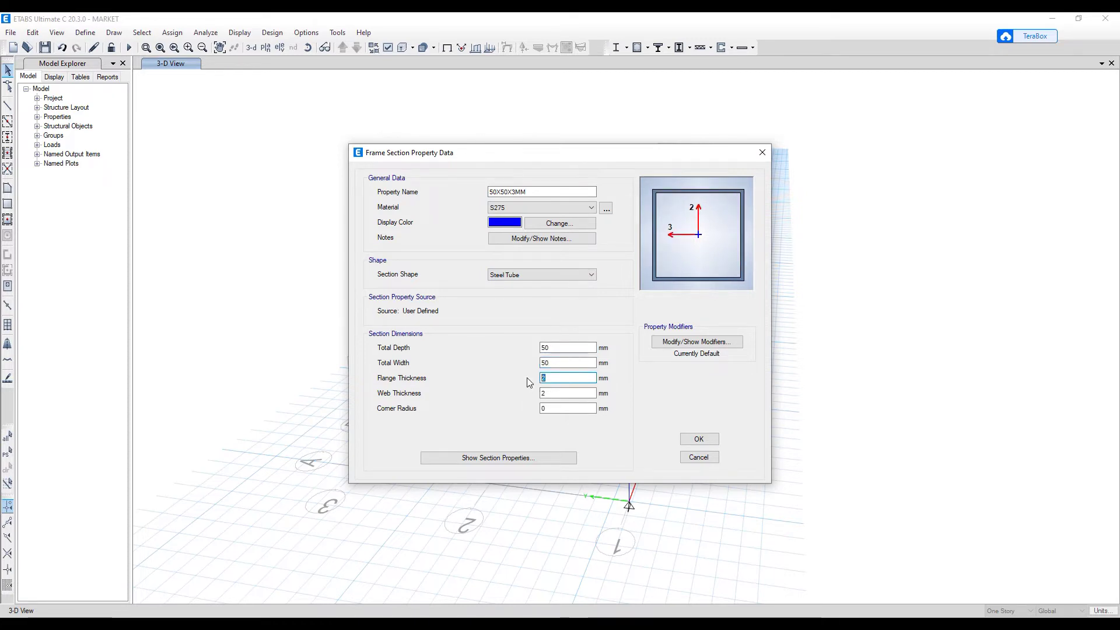
type("3")
key("Tab")
type("3")
left_click(574, 407)
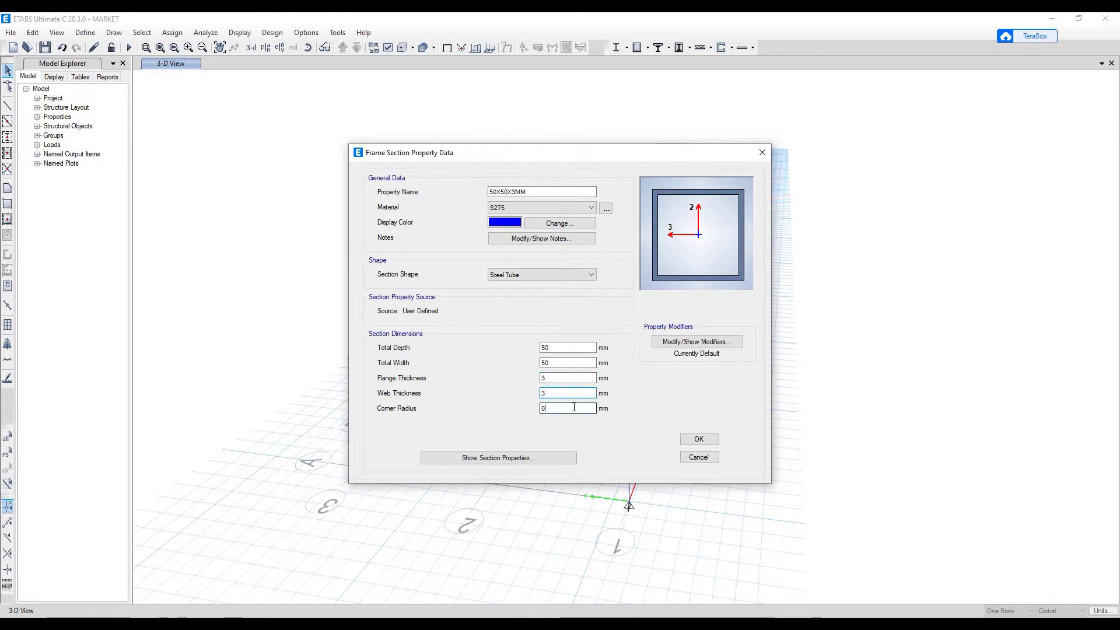
left_click(699, 441)
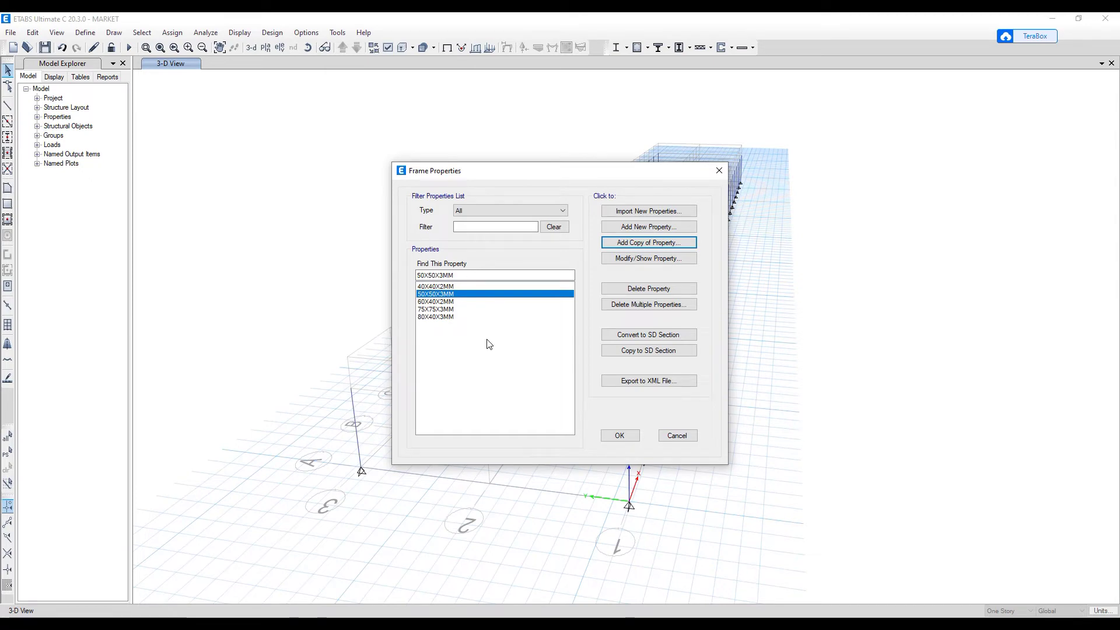
left_click(453, 317)
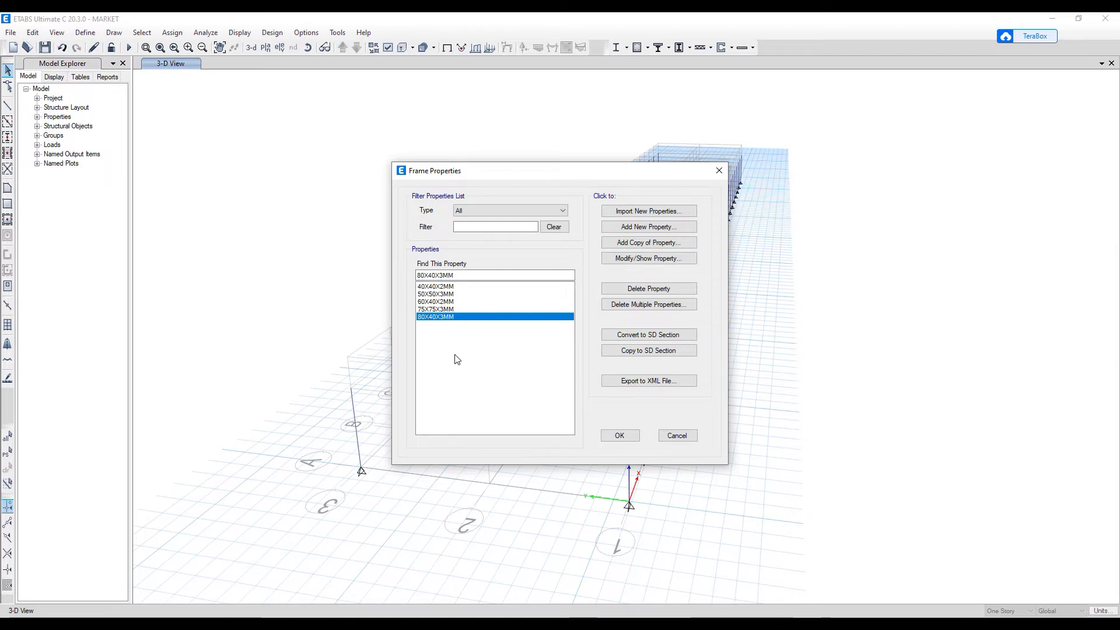
left_click(615, 436)
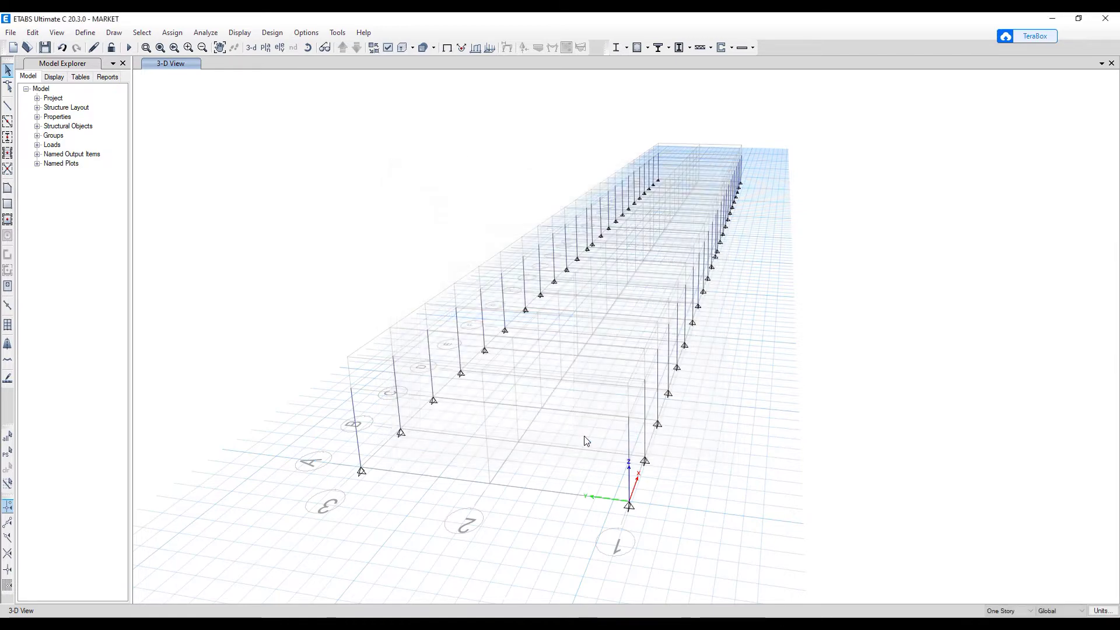
- Switch the model window to the elevation view along grid line 1
middle_click_drag(512, 450, 375, 388)
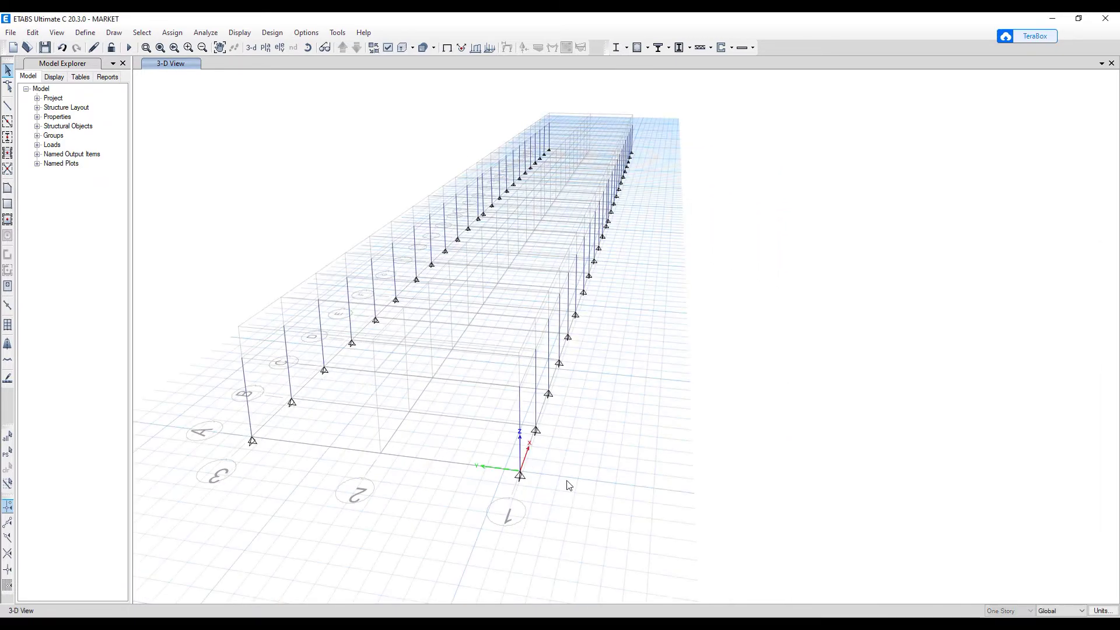
left_click(280, 47)
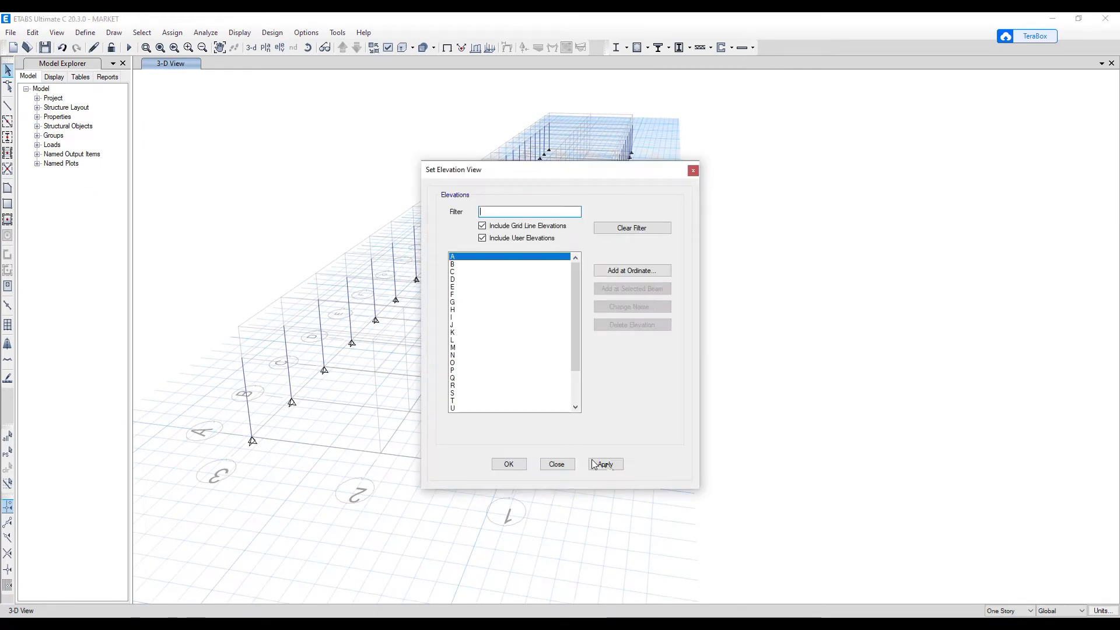
scroll(486, 376, "down", 1)
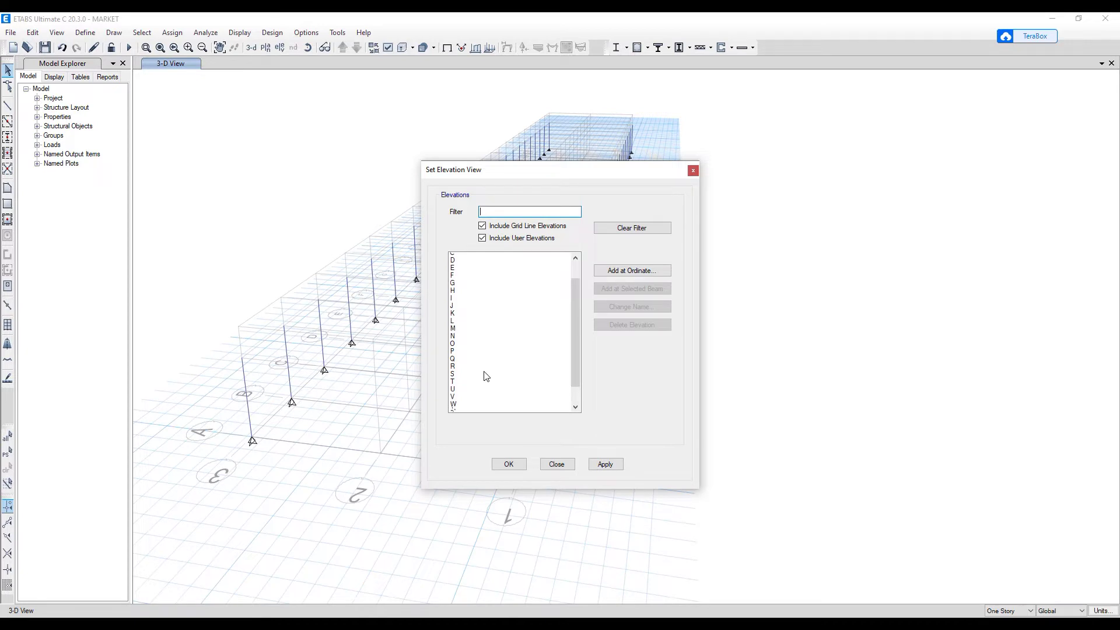
scroll(486, 376, "up", 1)
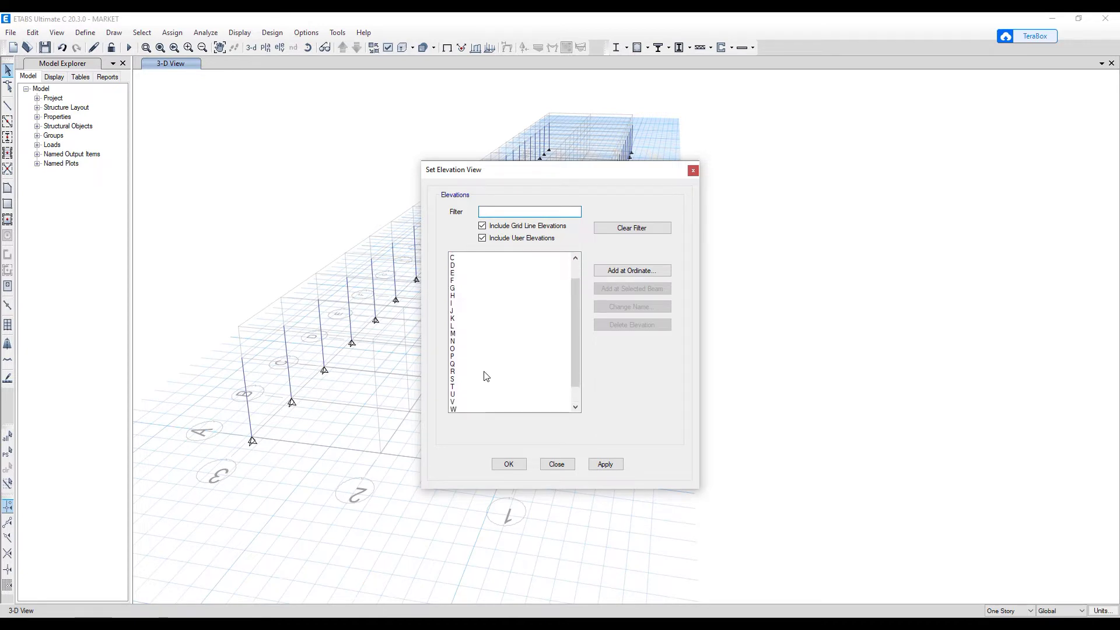
scroll(478, 380, "down", 2)
left_click(454, 393)
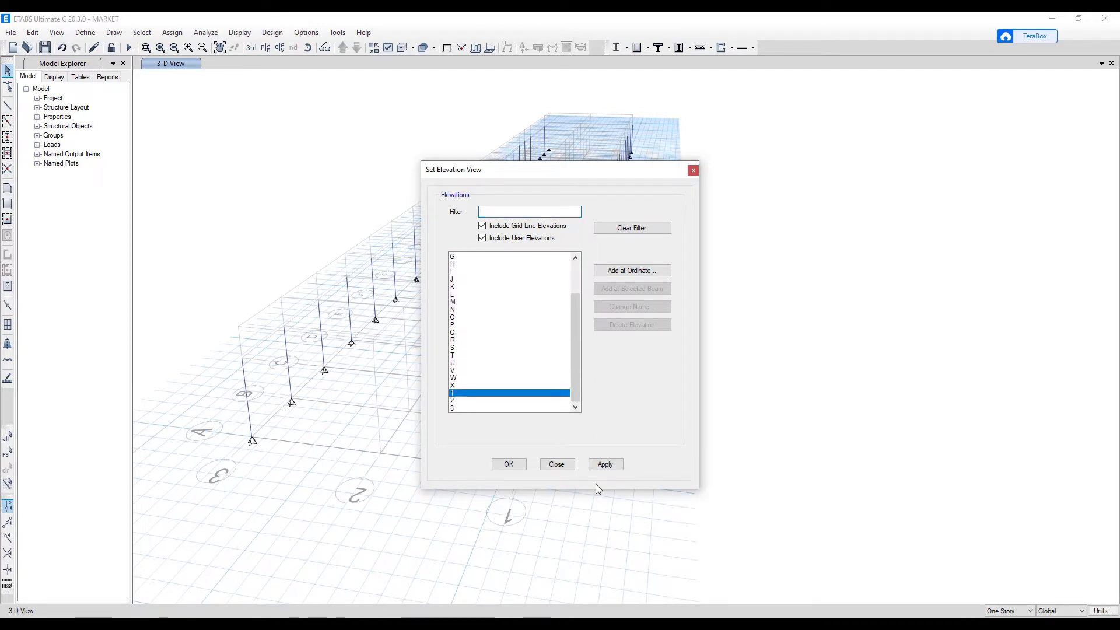
left_click(606, 464)
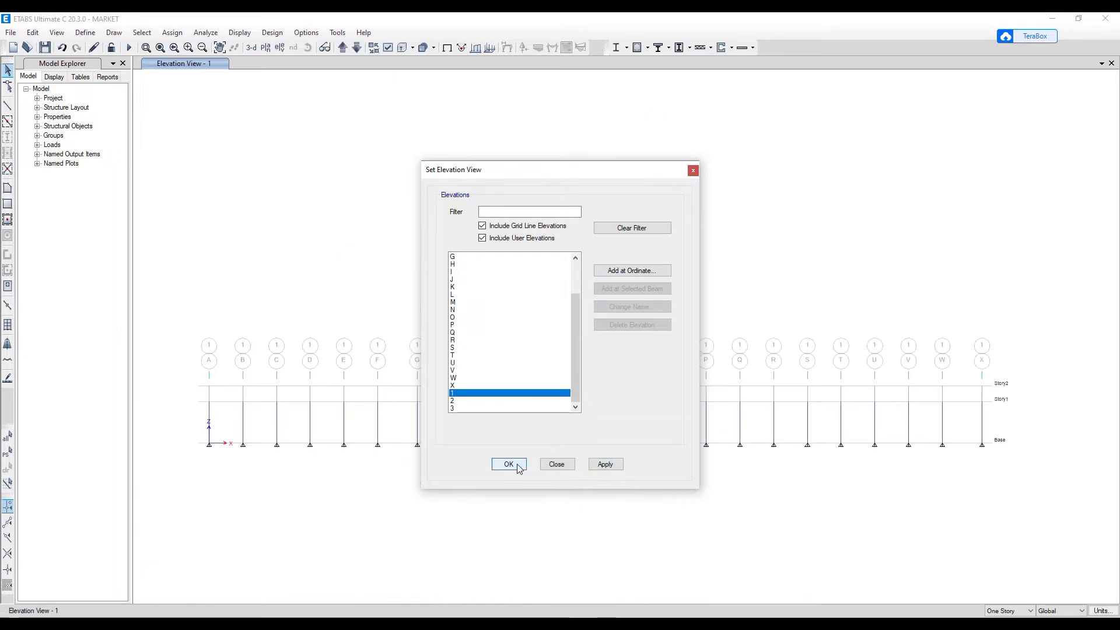
- Switch the model window to the elevation view along grid line A
left_click(508, 464)
left_click(280, 48)
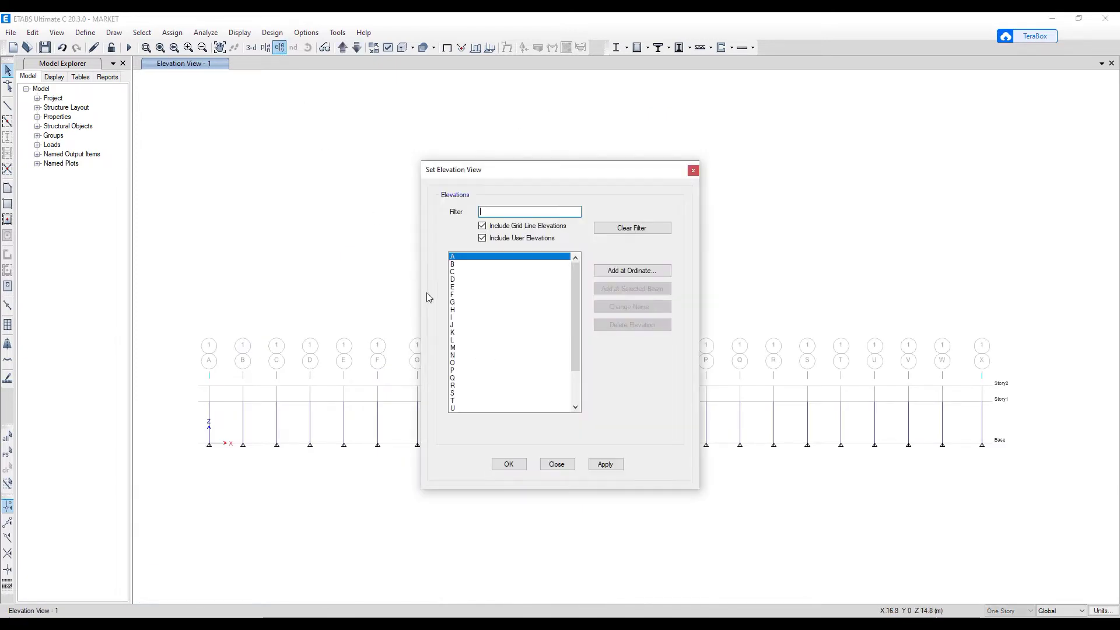
left_click(607, 465)
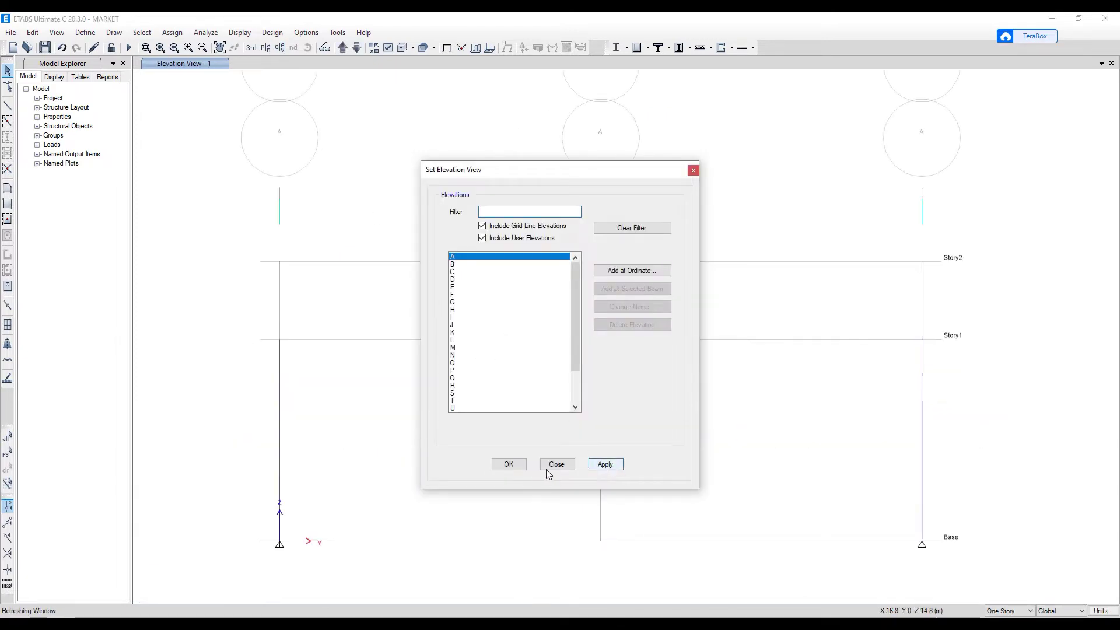
left_click(509, 465)
middle_click_drag(515, 352, 496, 348)
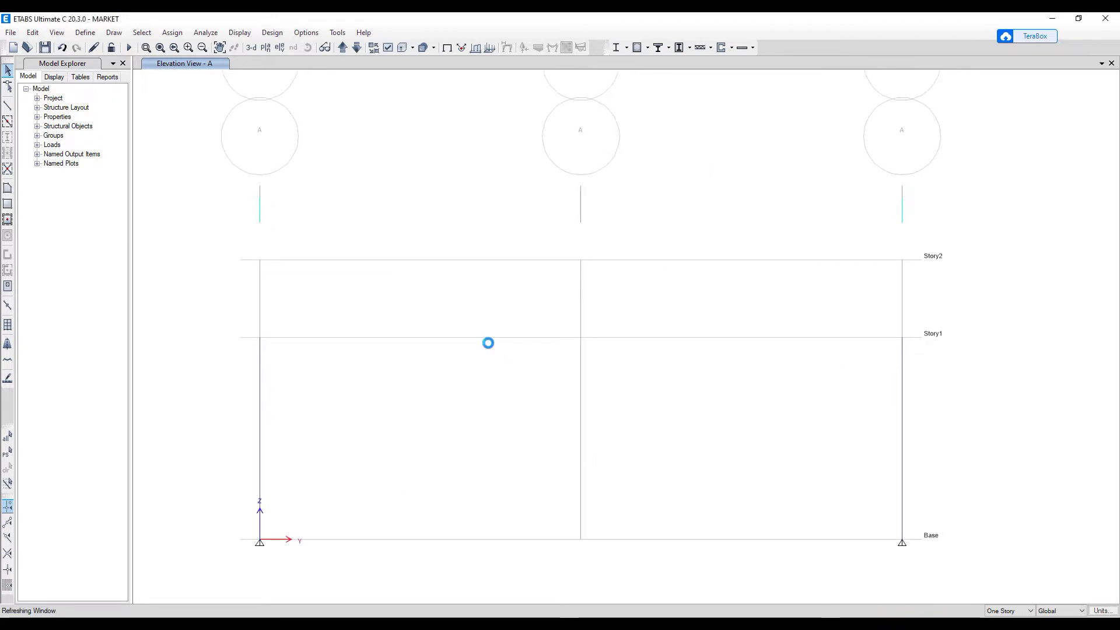
- Draw 80X40X3MM frames for the bottom chord between the Story1 column tops and both rafters meeting at the Story2 ridge on grid 2
left_click(7, 106)
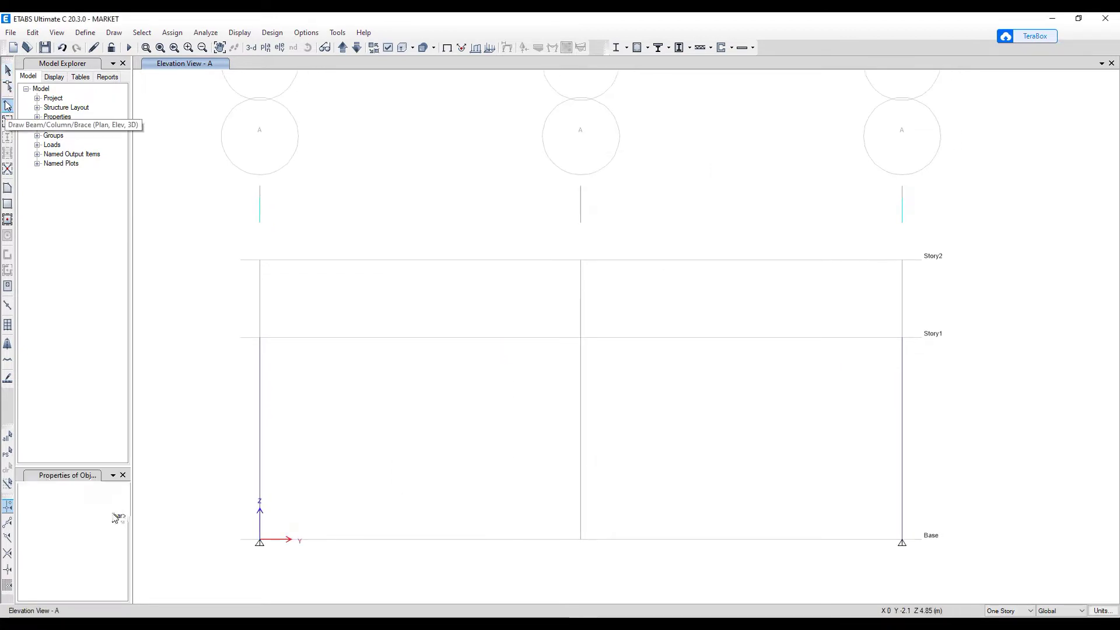
left_click(125, 500)
left_click(125, 497)
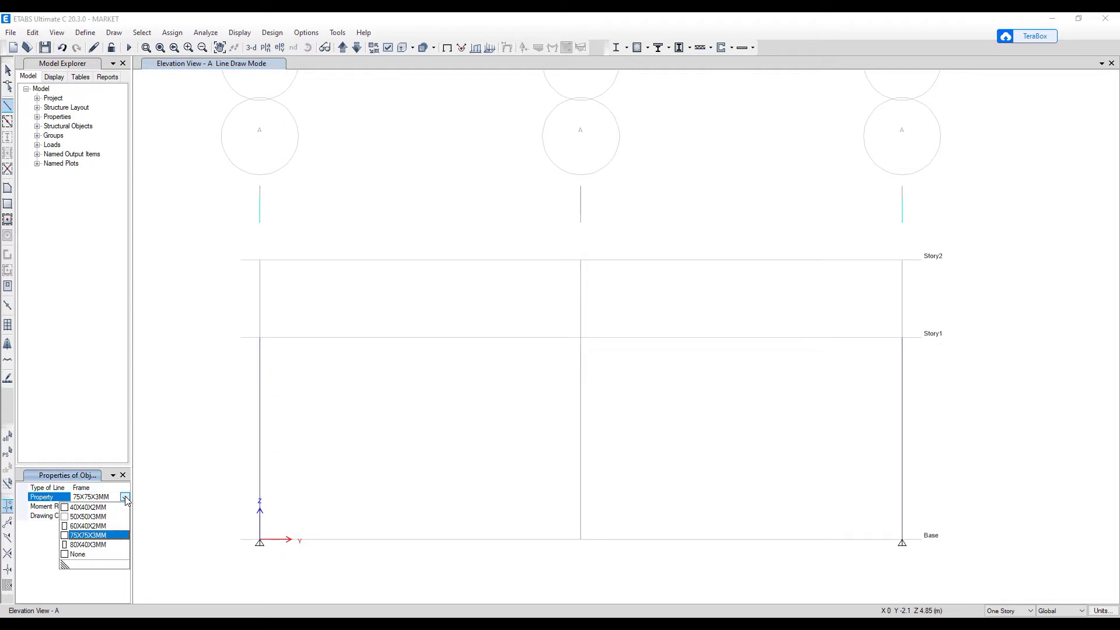
left_click(85, 545)
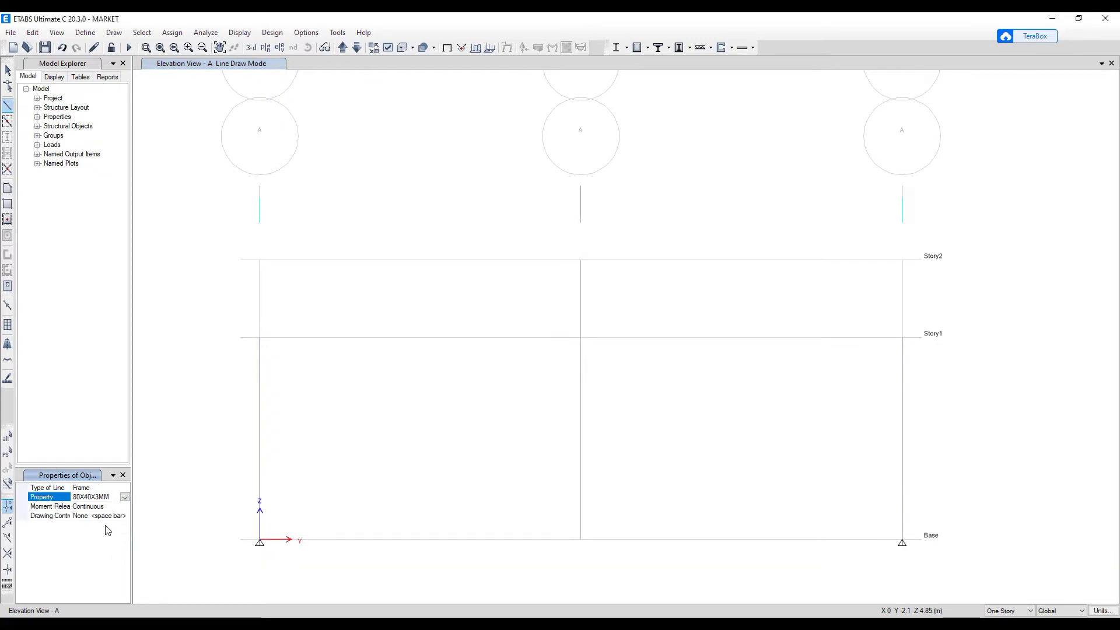
left_click(259, 339)
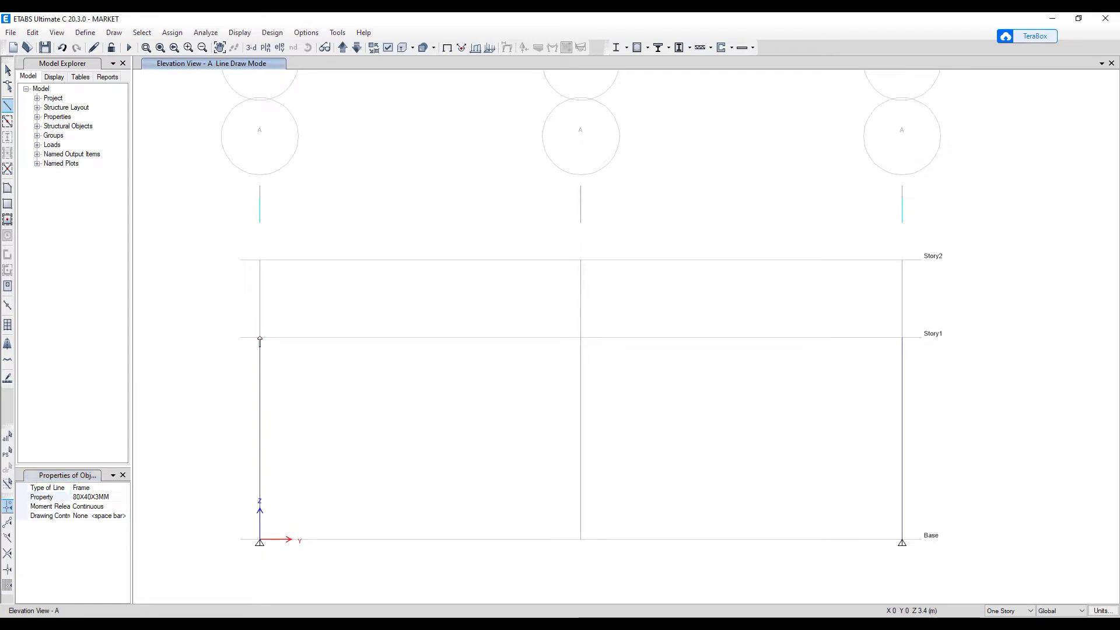
left_click(903, 339)
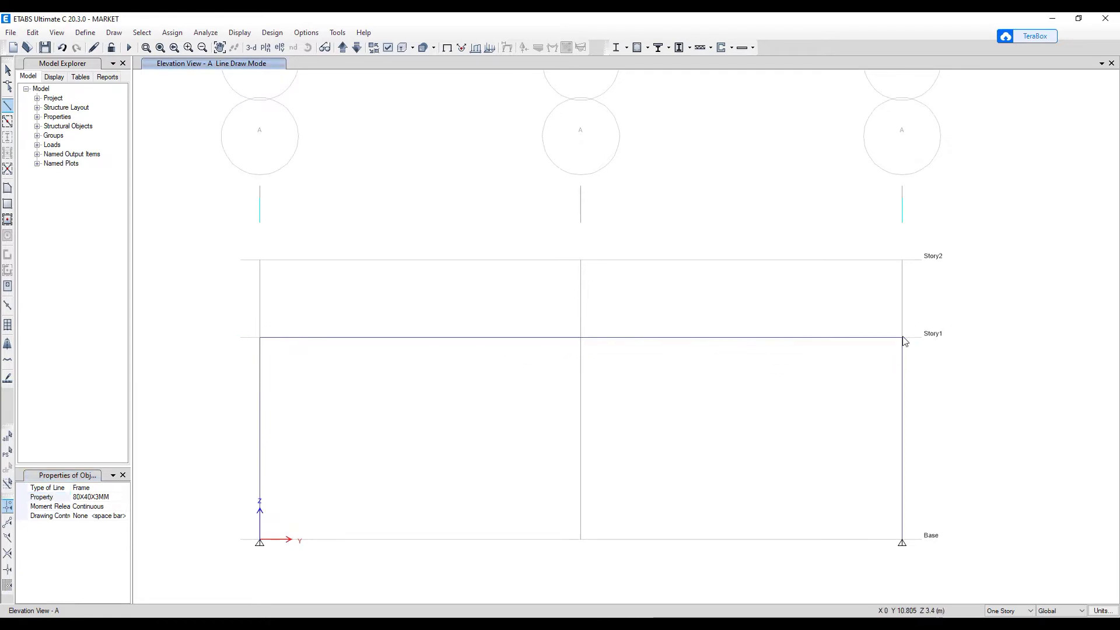
left_click(581, 261)
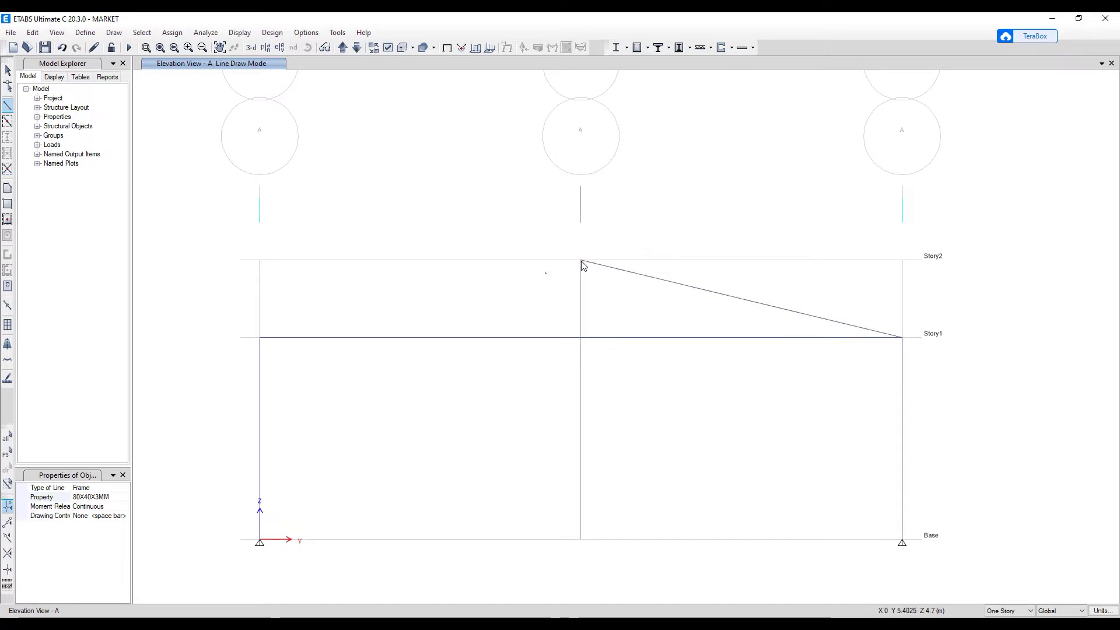
left_click(260, 338)
key("Escape")
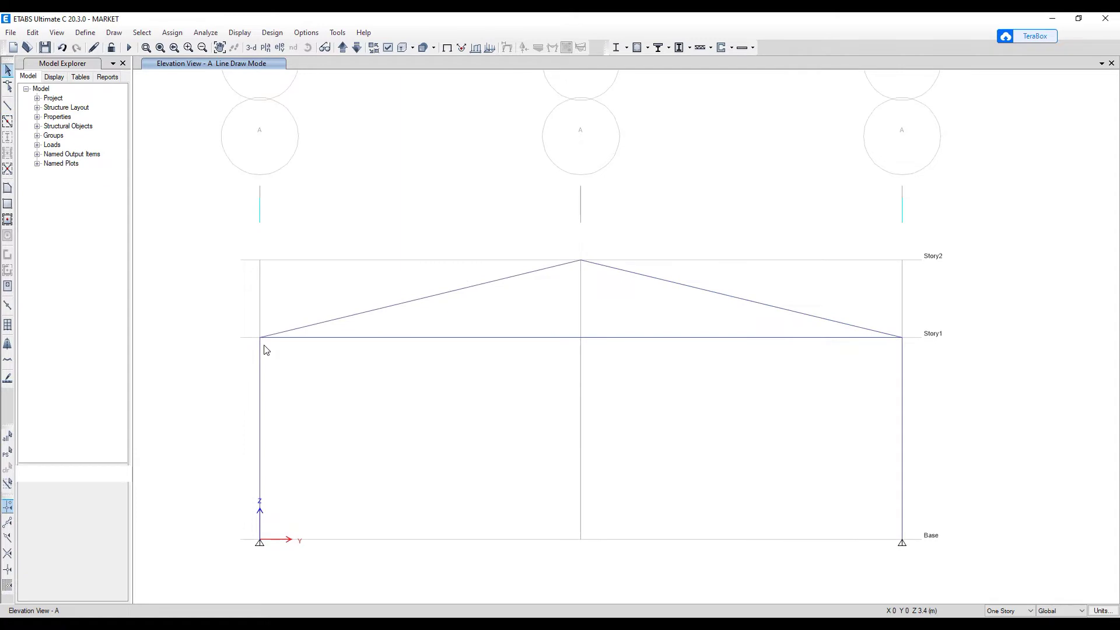
- Draw a vertical 60X40X2MM frame from the bottom chord's midpoint up to the ridge
left_click(8, 106)
left_click(121, 500)
left_click(124, 498)
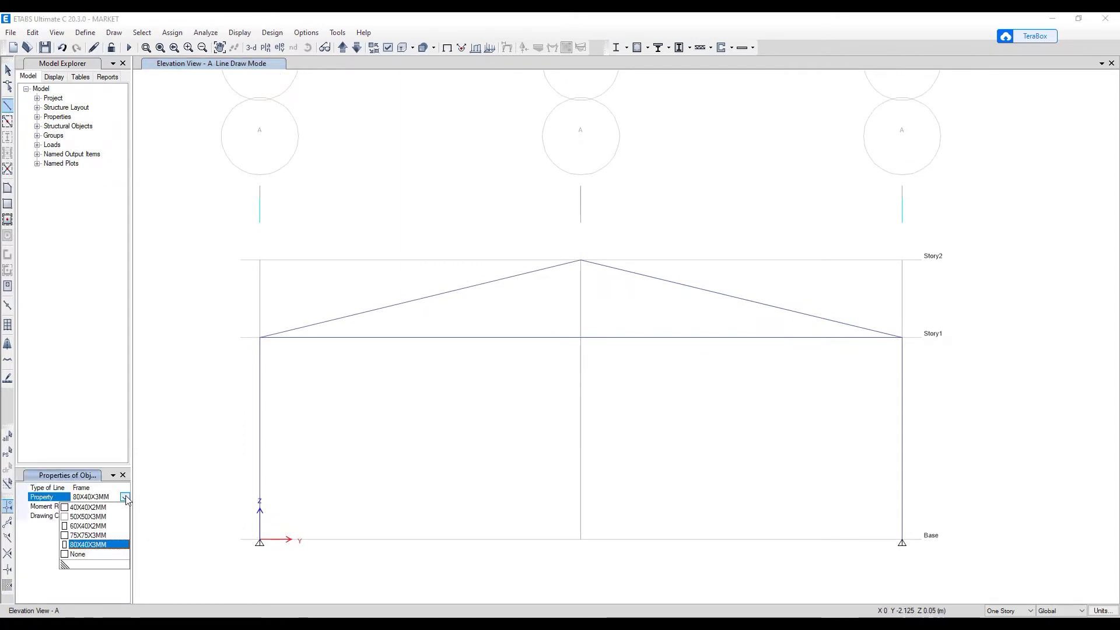
left_click(93, 526)
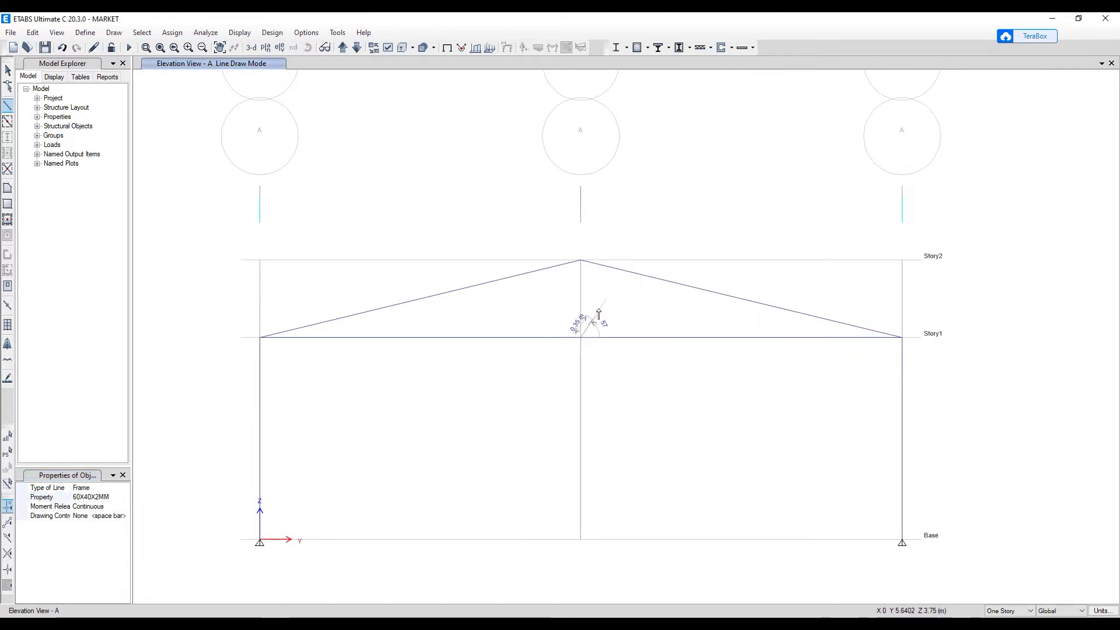
left_click(581, 260)
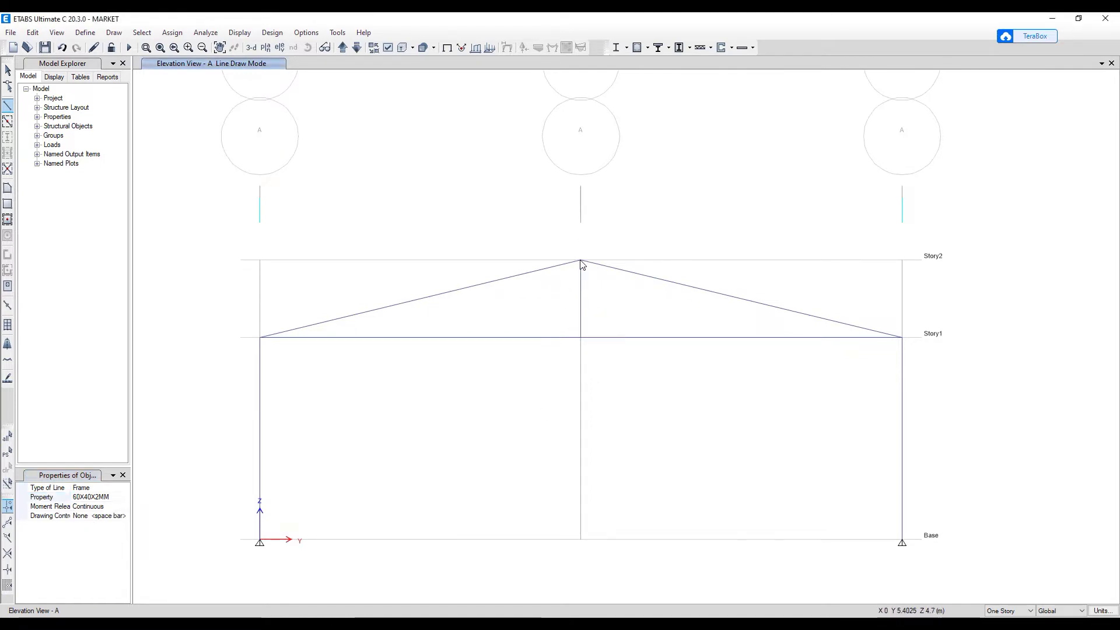
key("Escape")
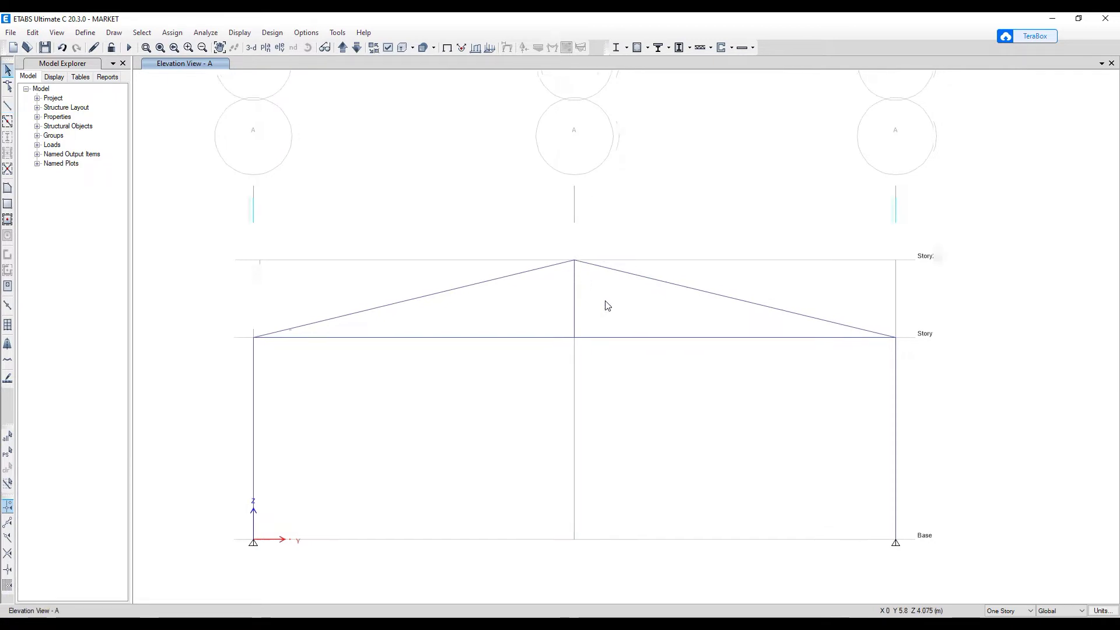
- Select the rafter on the grid 3 side and examine the assignments and lengths of the two rafters
left_click(585, 315)
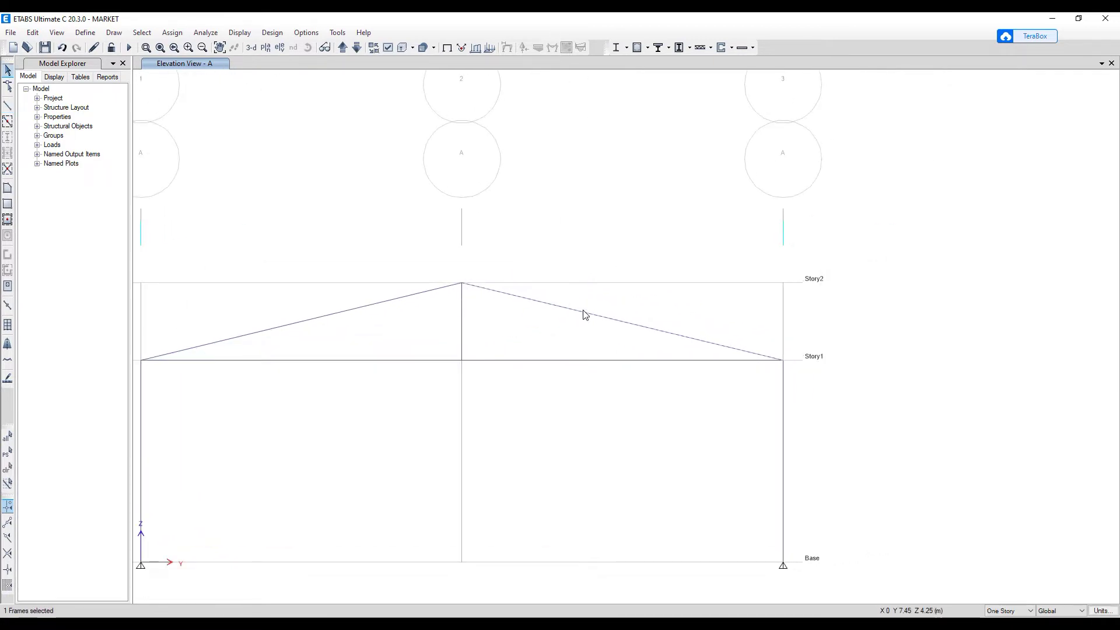
right_click(585, 315)
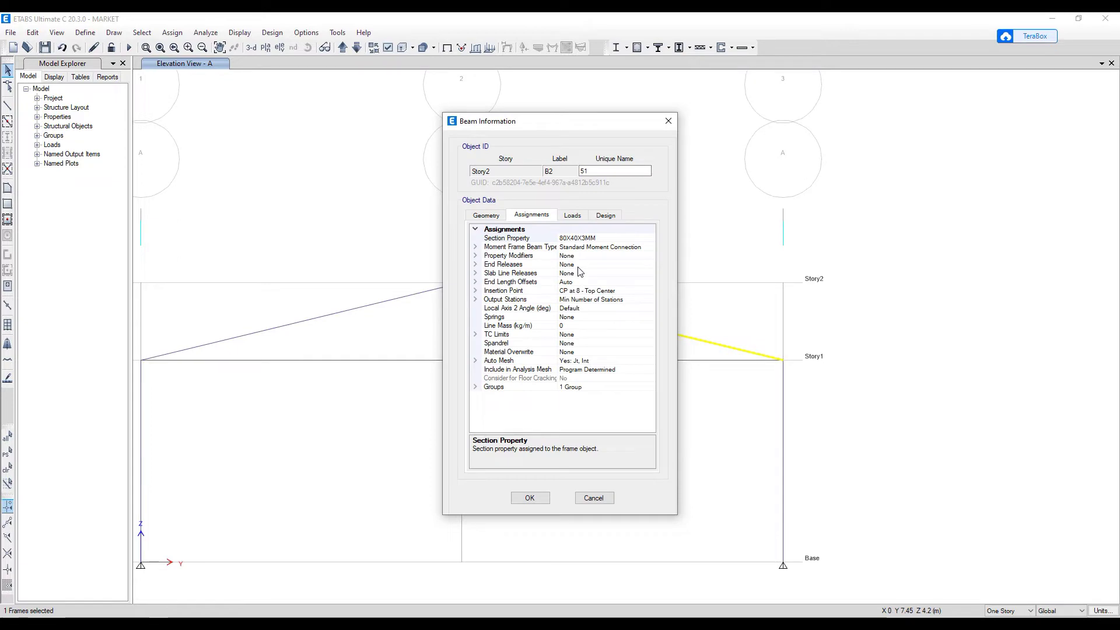
left_click(490, 217)
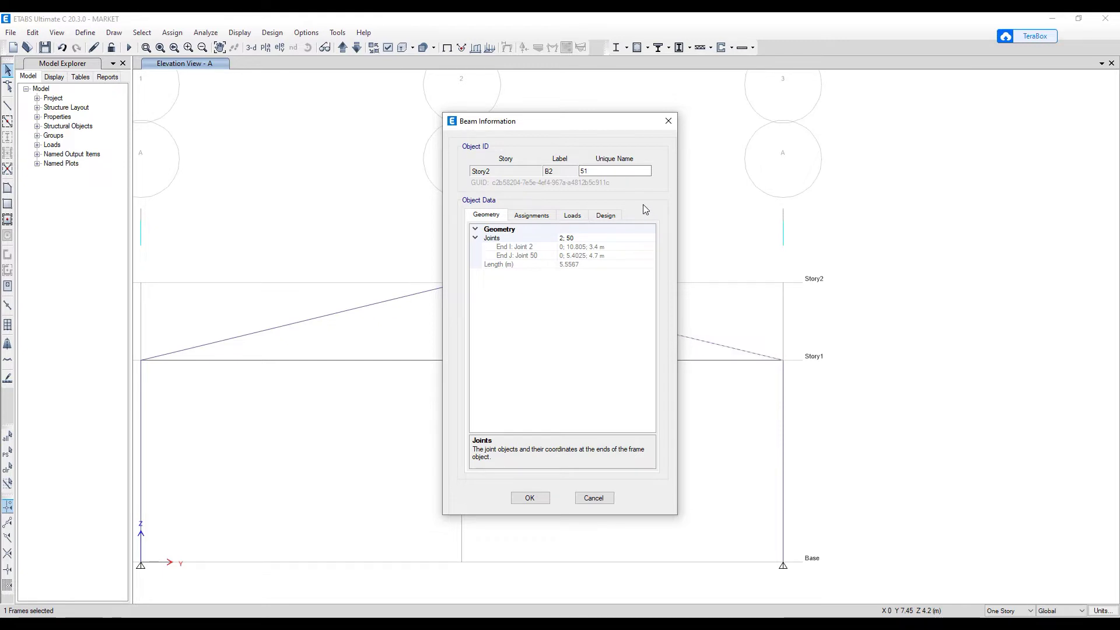
left_click(669, 122)
right_click(412, 303)
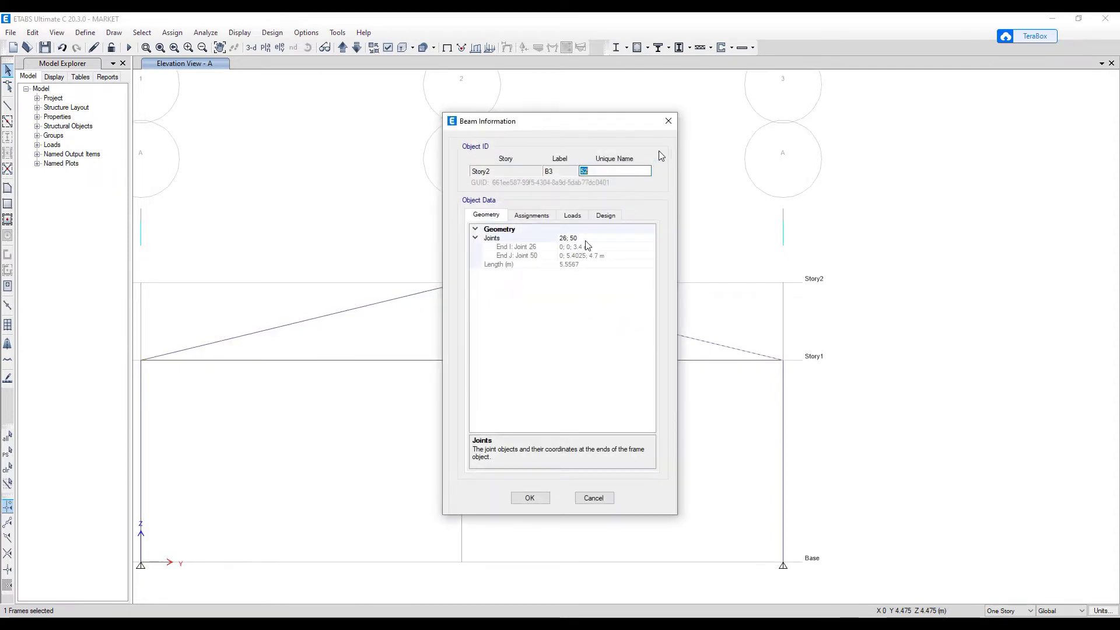
left_click(669, 121)
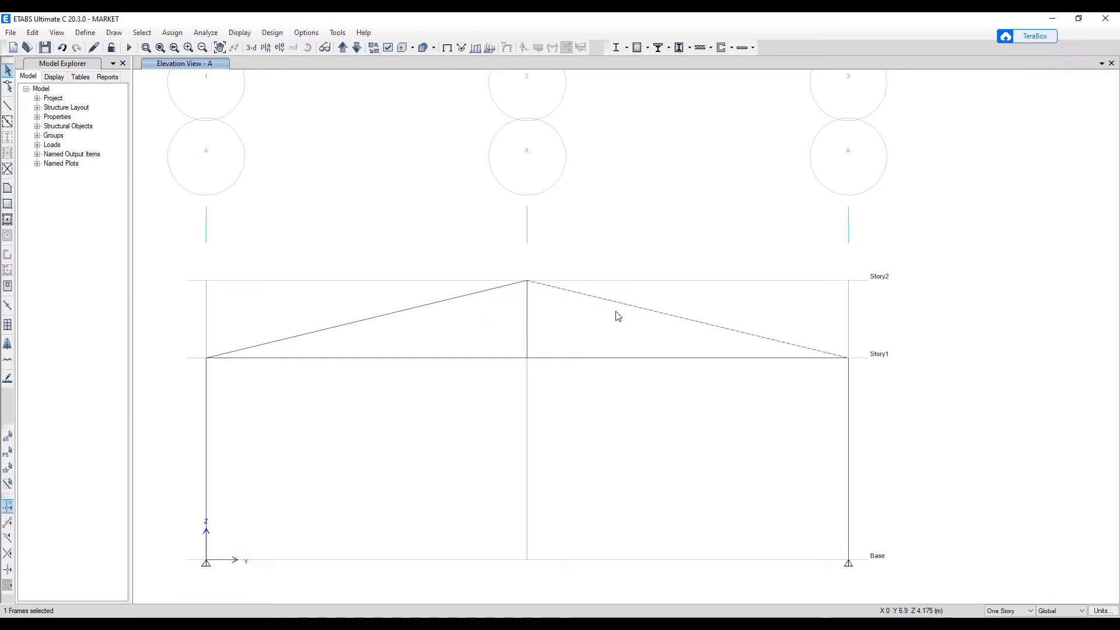
- Add the grid 1 side rafter to the selection and divide both rafters into 5 frame objects each
left_click(464, 297)
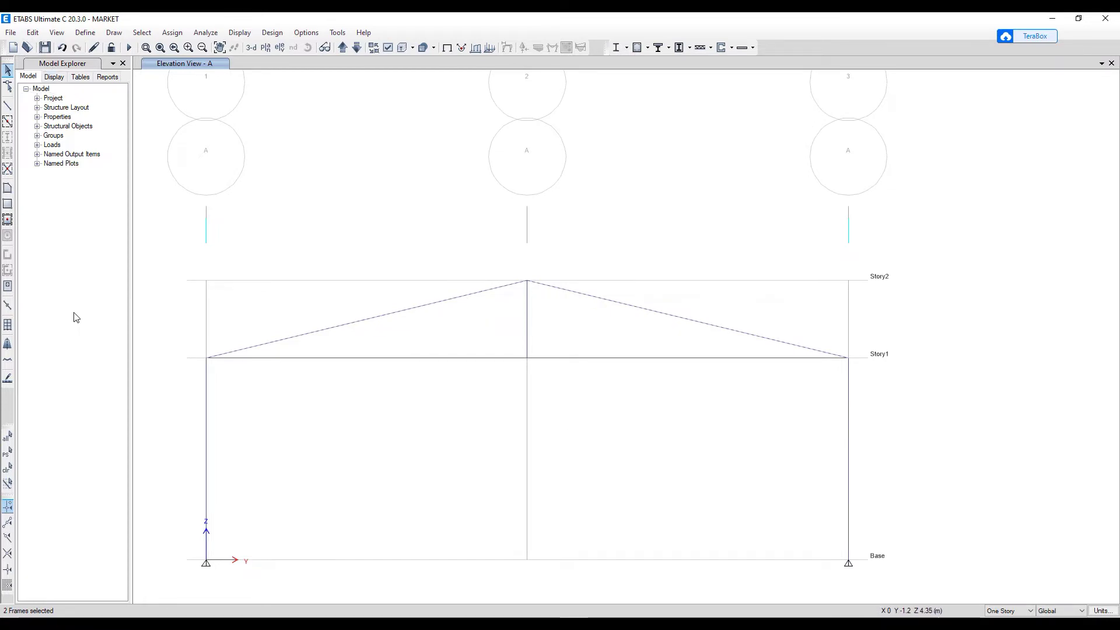
left_click(32, 33)
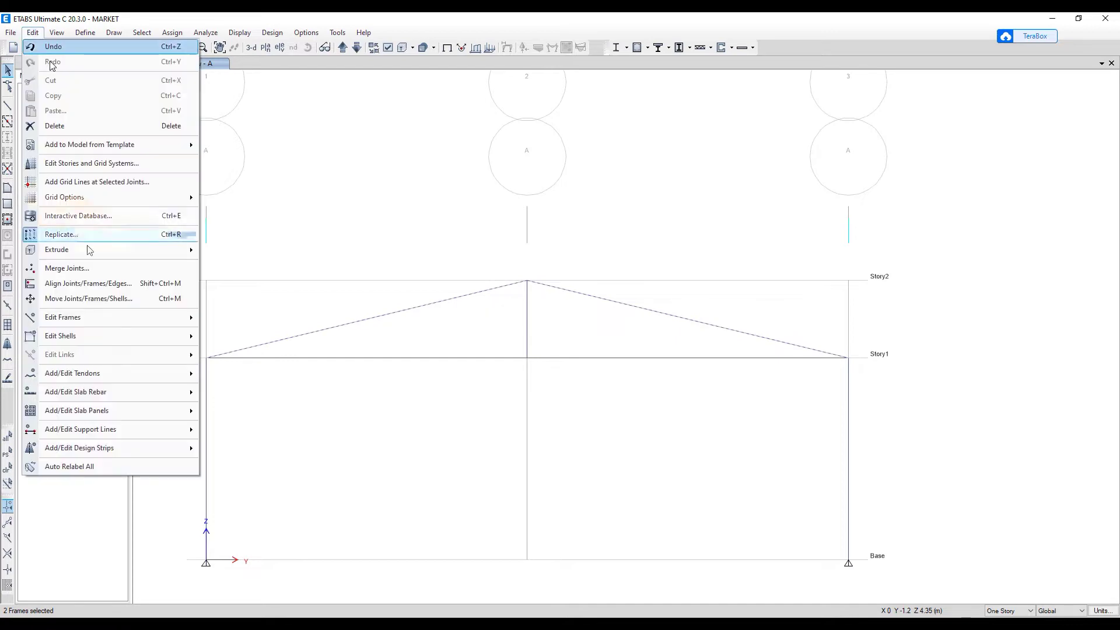
mouse_move(93, 320)
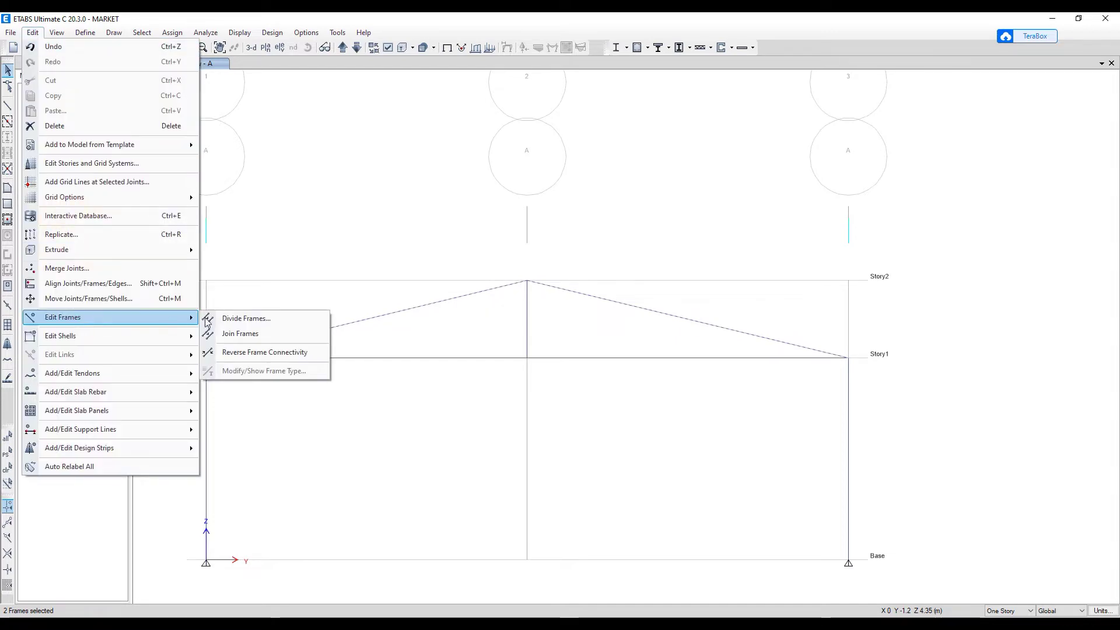
left_click(238, 320)
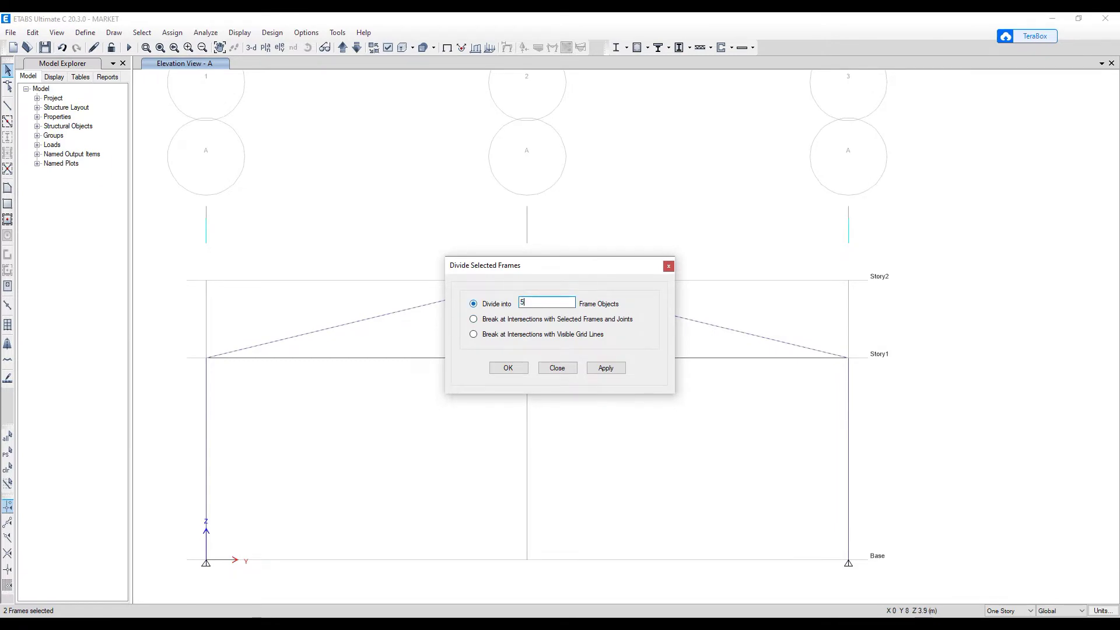
left_click(609, 368)
left_click(509, 369)
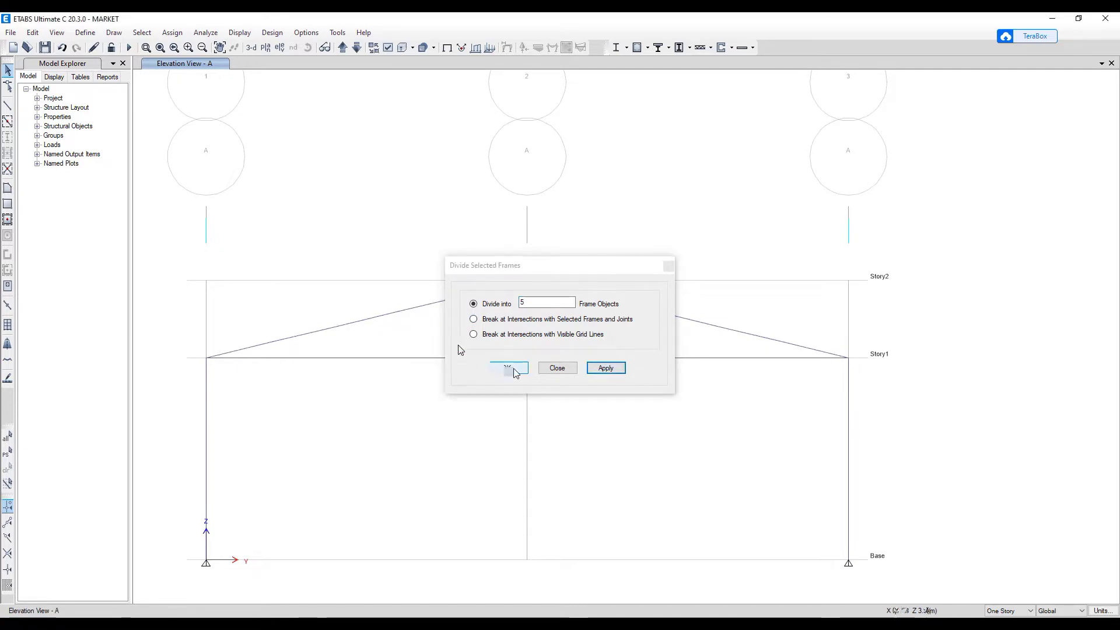
- Check the division of the grid 1 side rafter by viewing one segment's geometry and selecting its segments individually
left_click(414, 308)
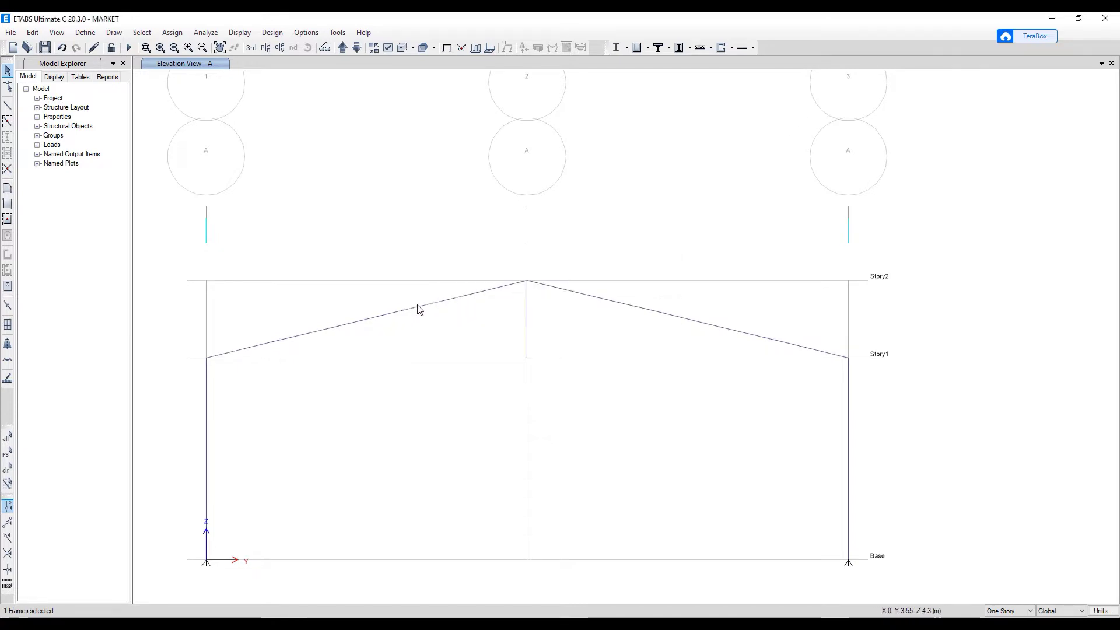
right_click(418, 309)
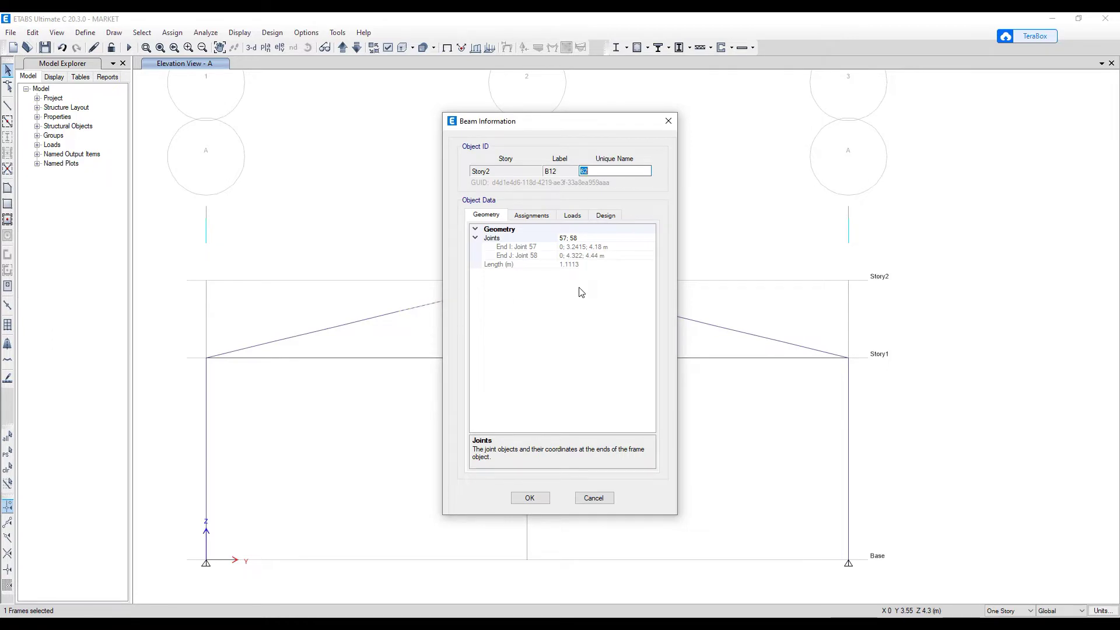
left_click(669, 121)
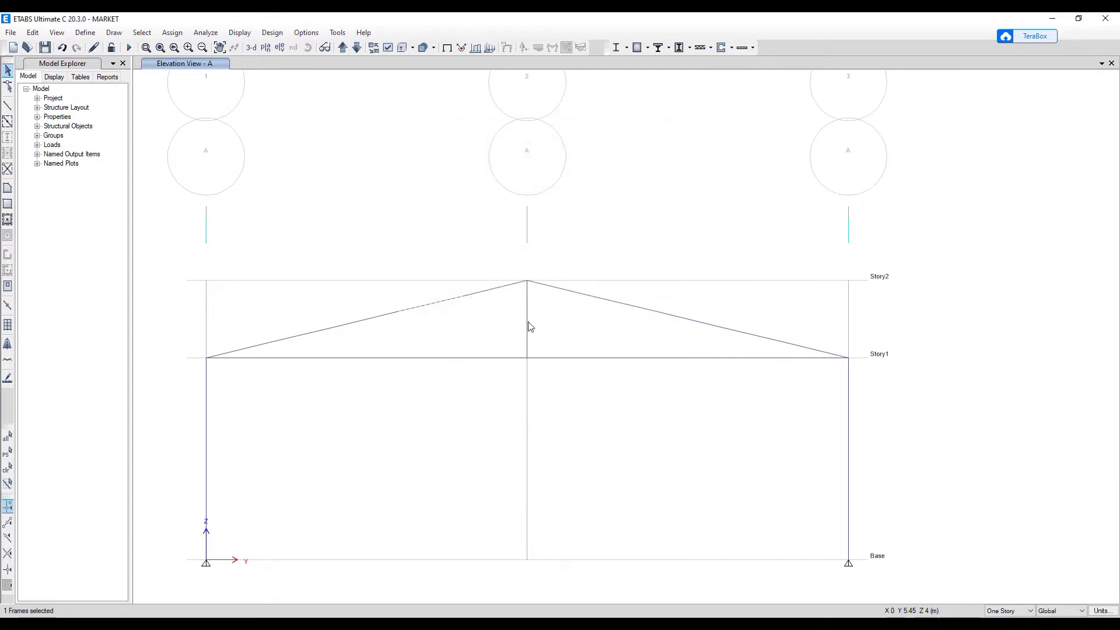
key("Escape")
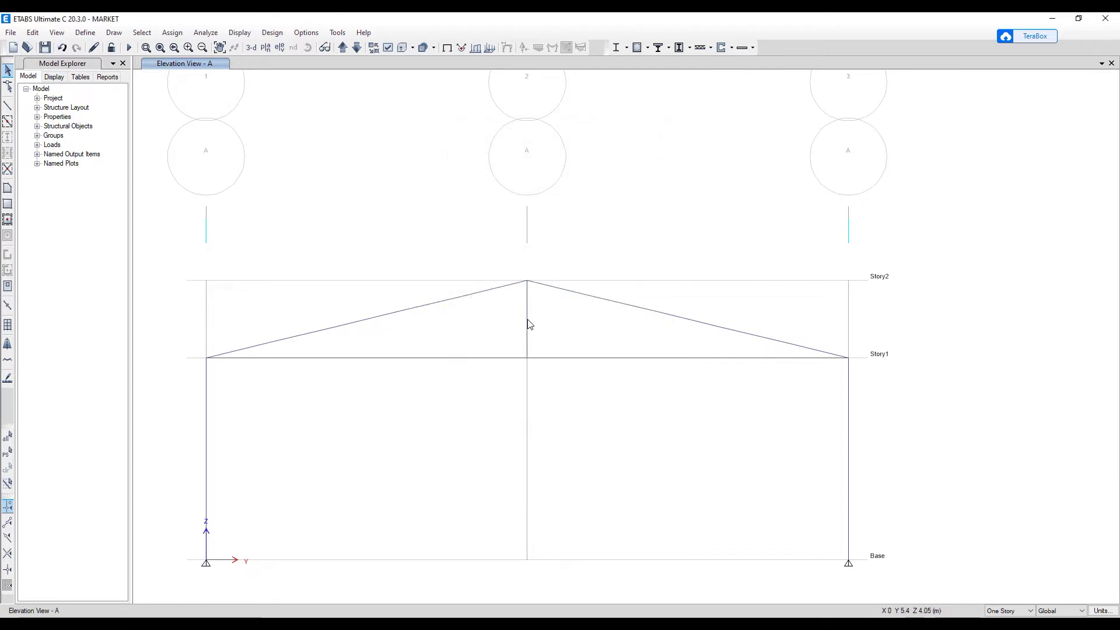
left_click(527, 322)
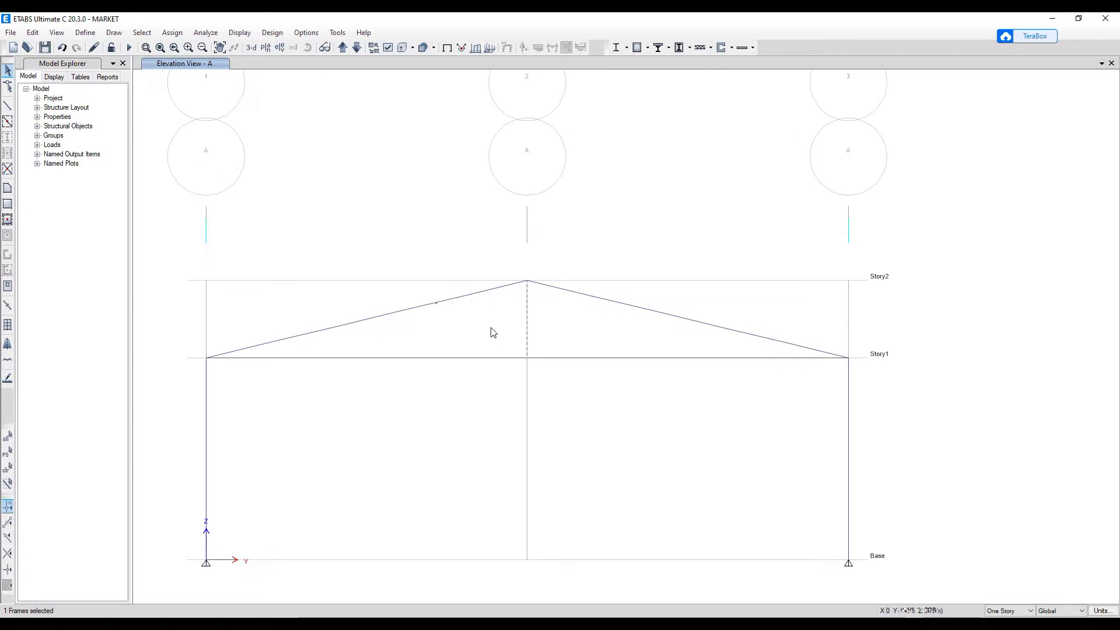
left_click(442, 307)
key("Escape")
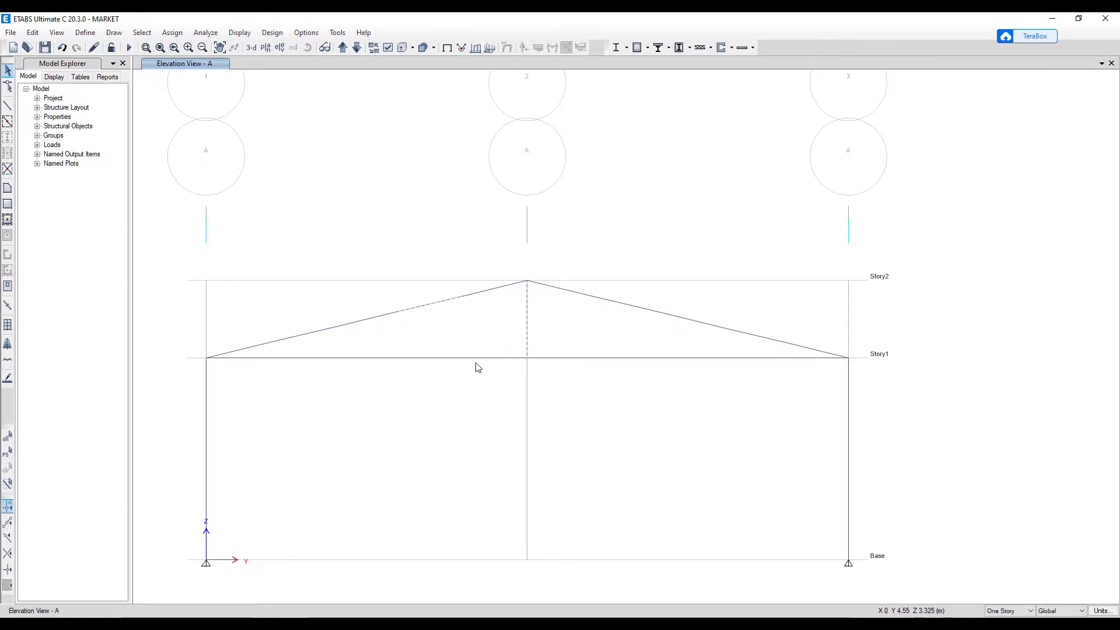
left_click(446, 305)
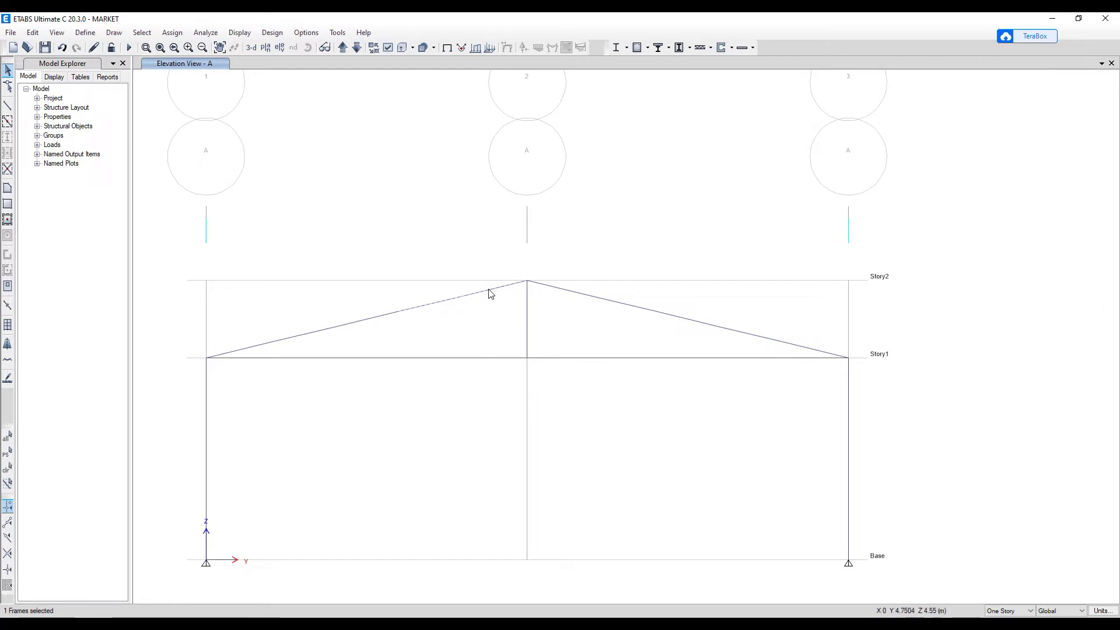
left_click(387, 331)
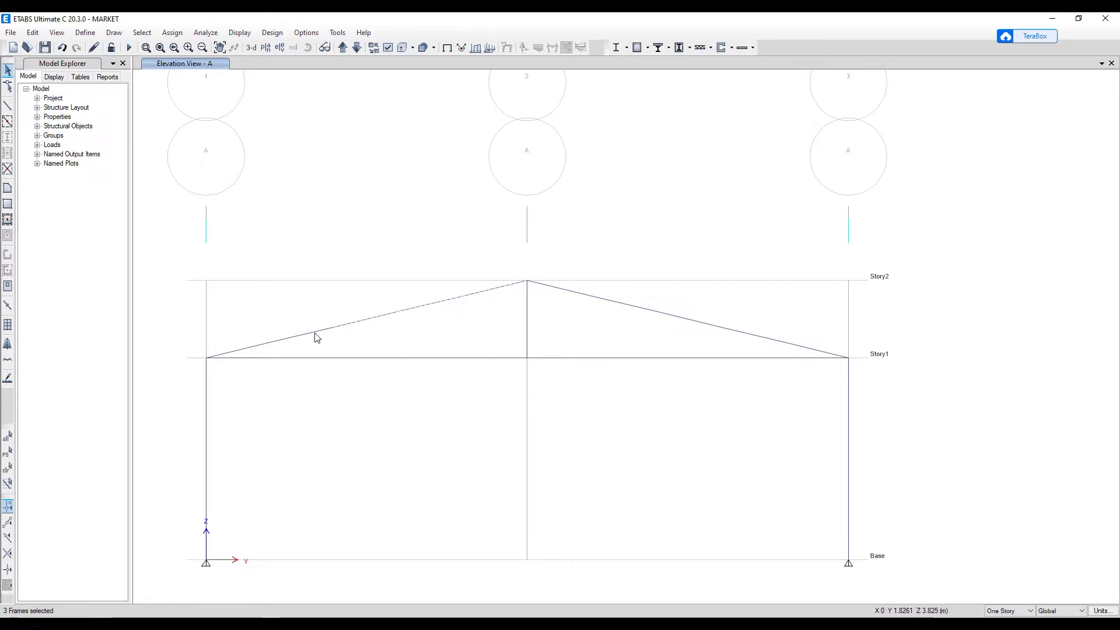
left_click(260, 348)
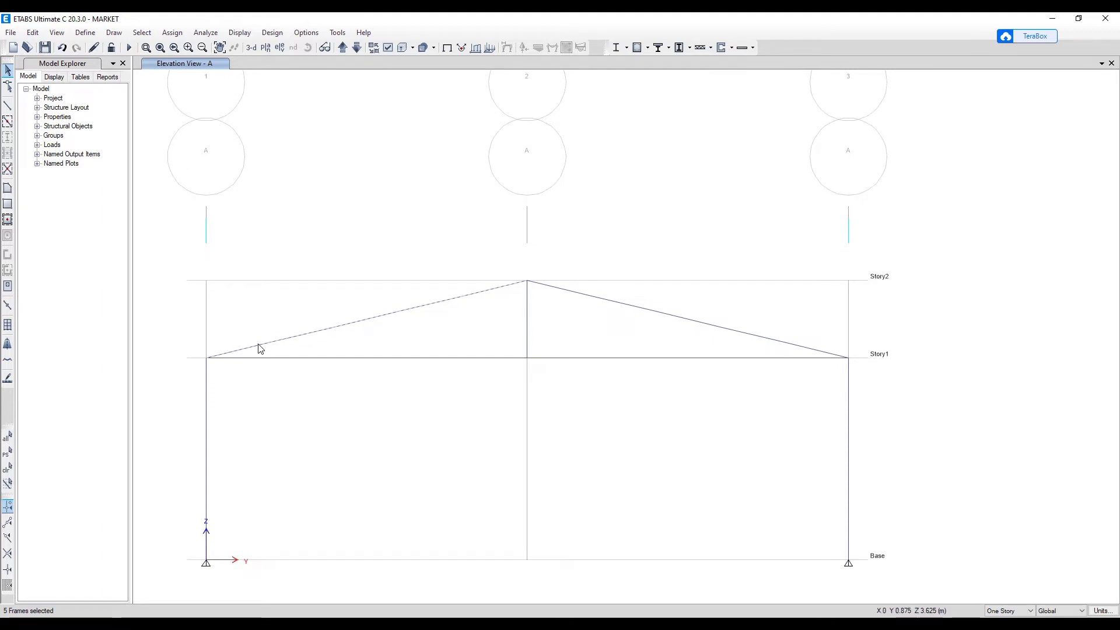
key("Escape")
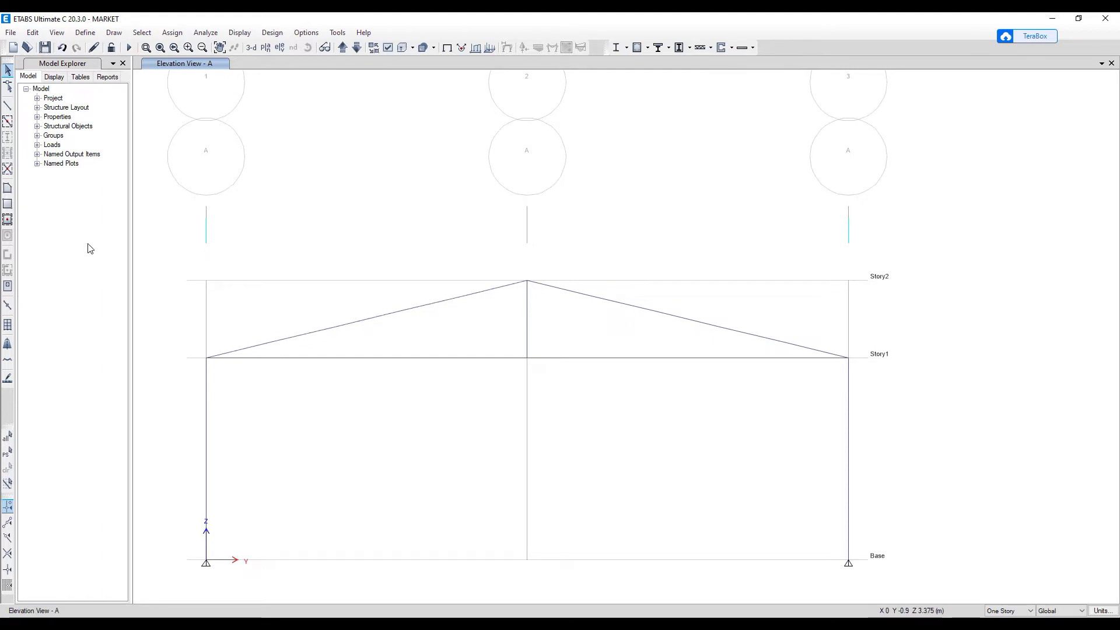
left_click(8, 107)
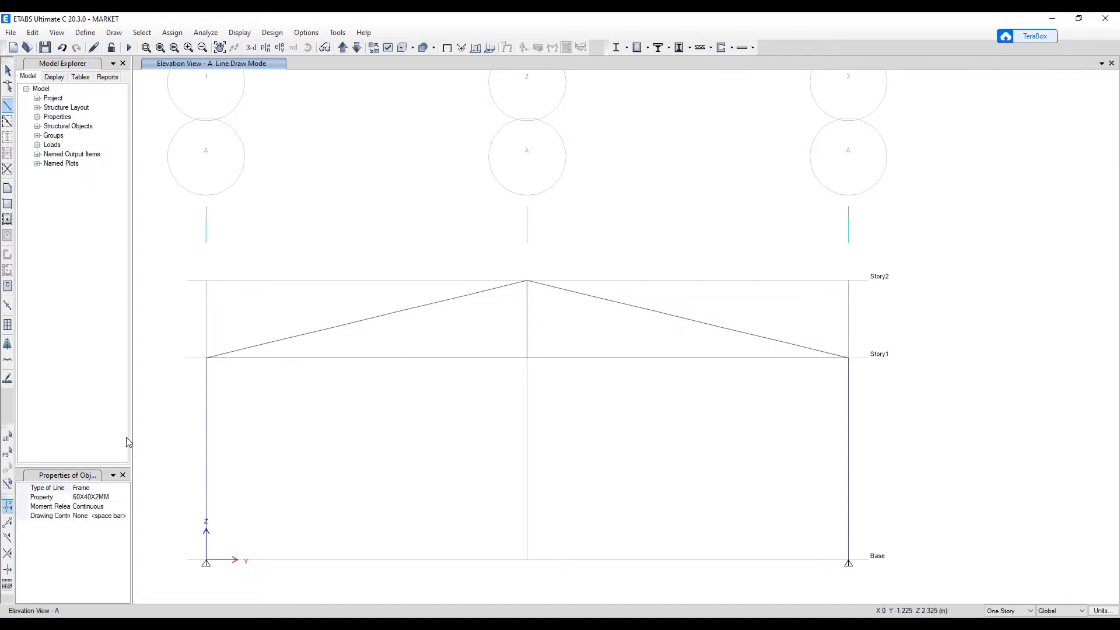
left_click(270, 343)
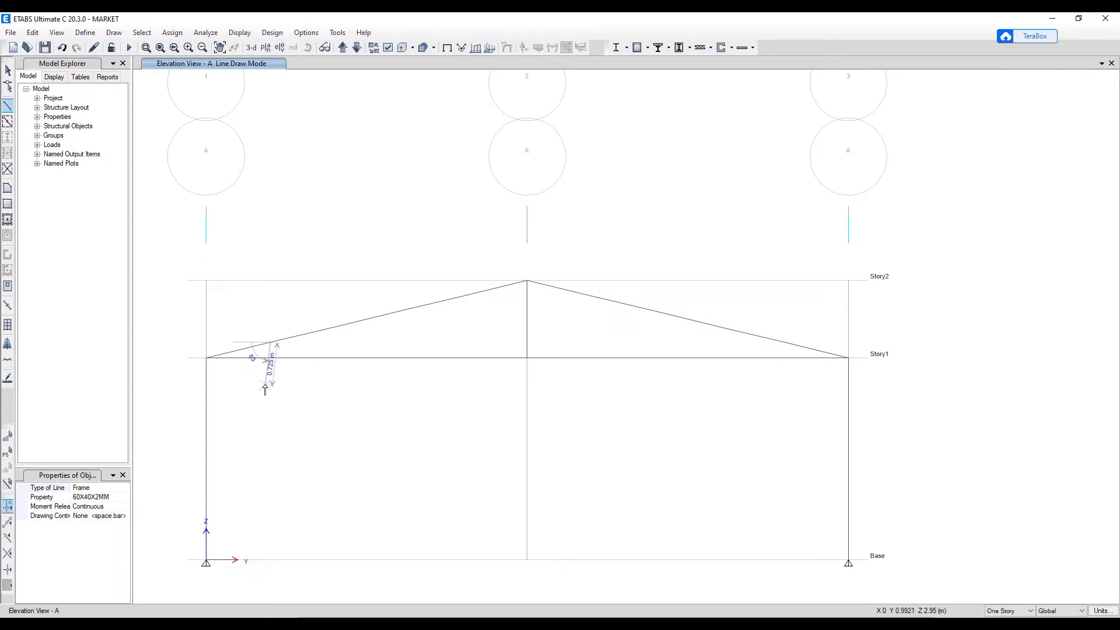
key("Escape")
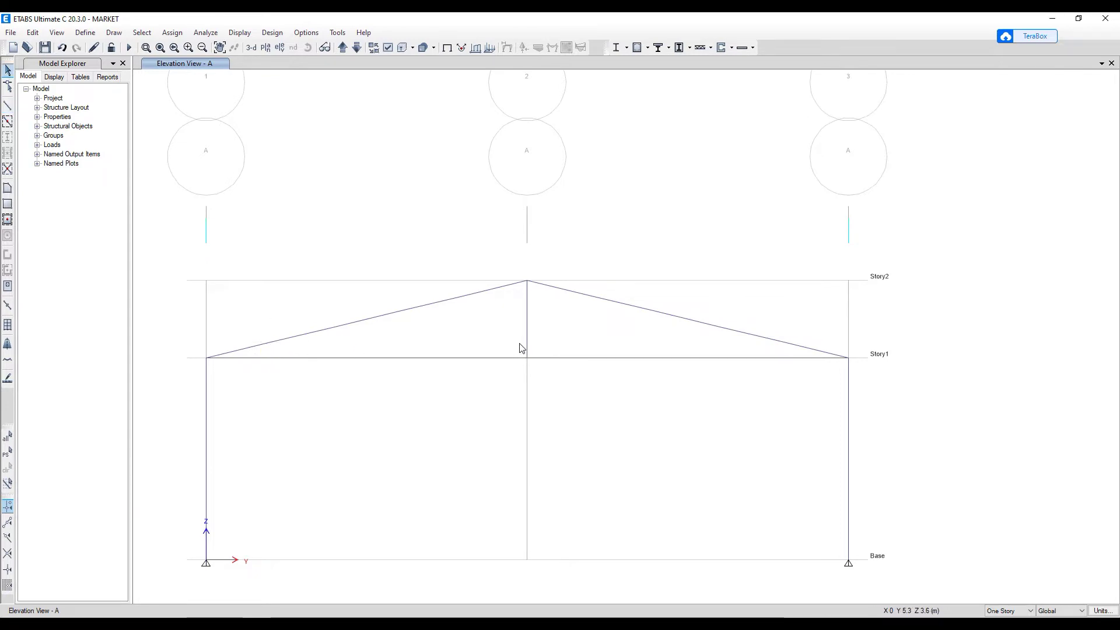
- Replicate the central vertical linearly toward grid 1, picking the spacing from the ridge to the nearest rafter joint (dy -1.0805 m), with 4 copies
left_click(526, 331)
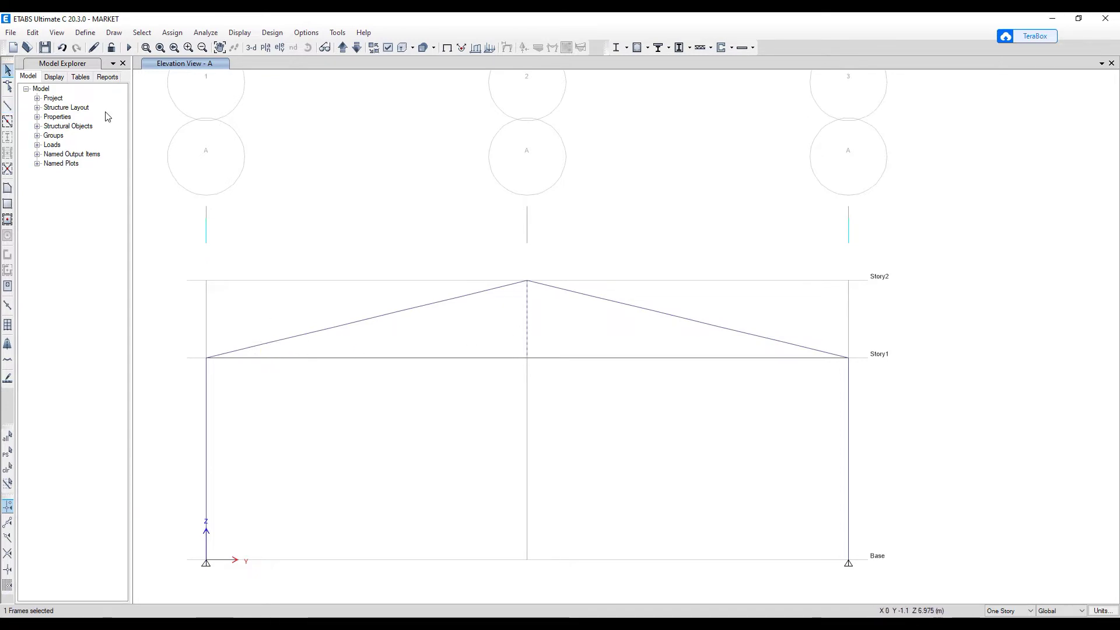
left_click(32, 32)
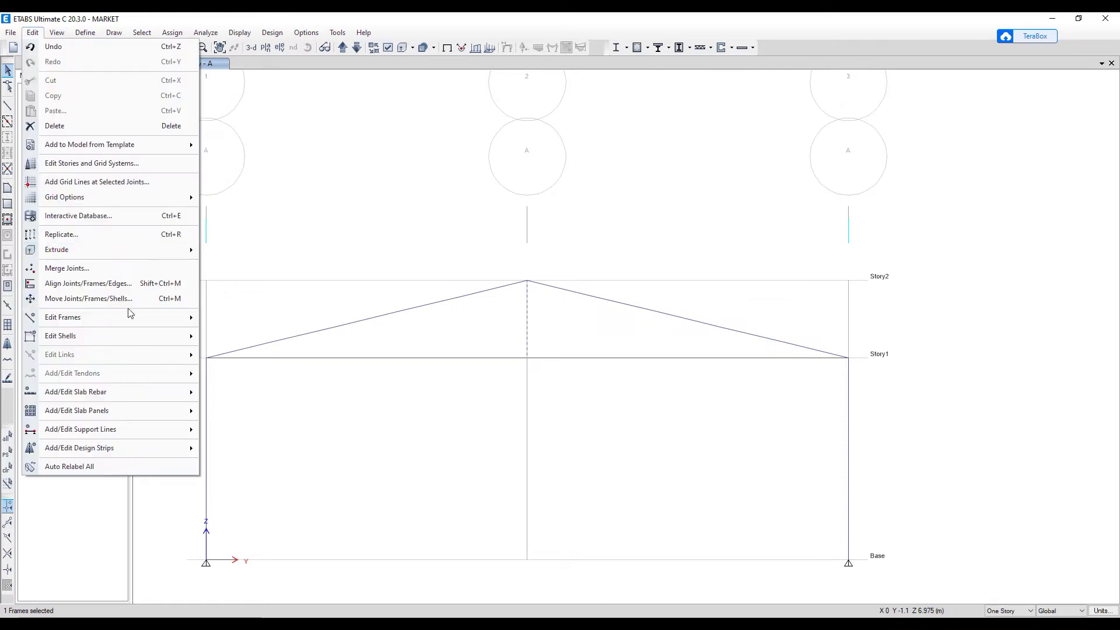
mouse_move(129, 322)
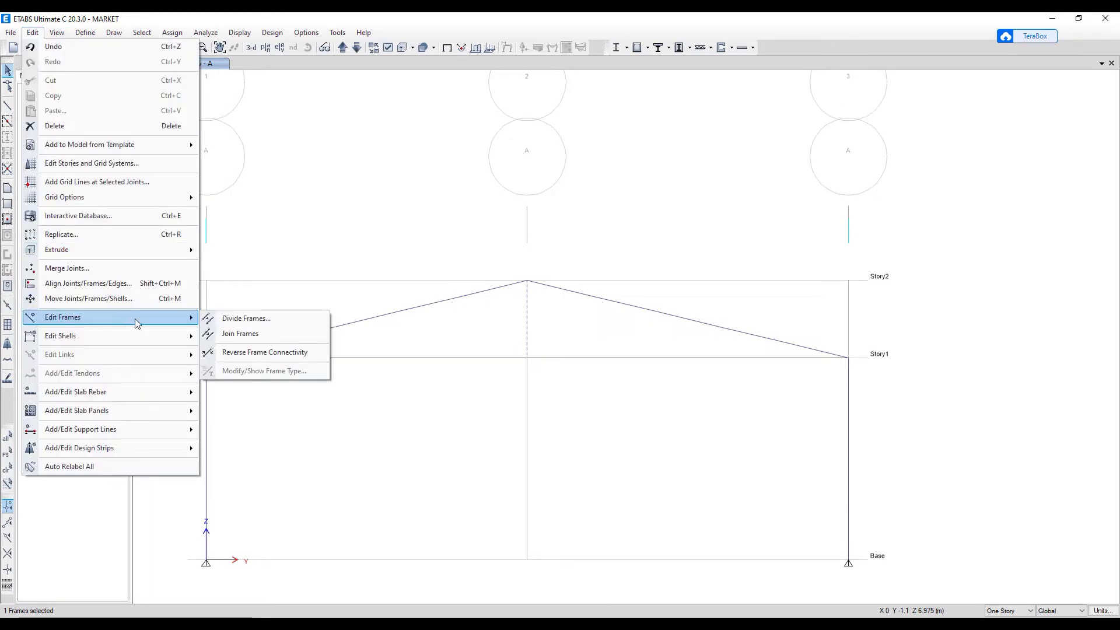
left_click(99, 234)
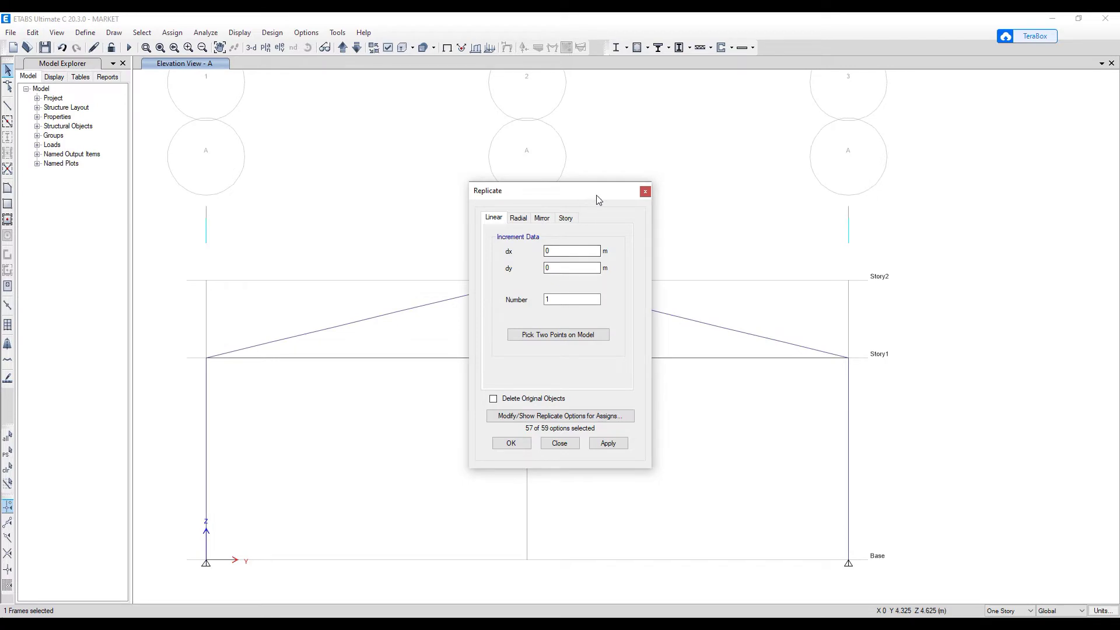
left_click_drag(596, 194, 757, 170)
left_click(704, 311)
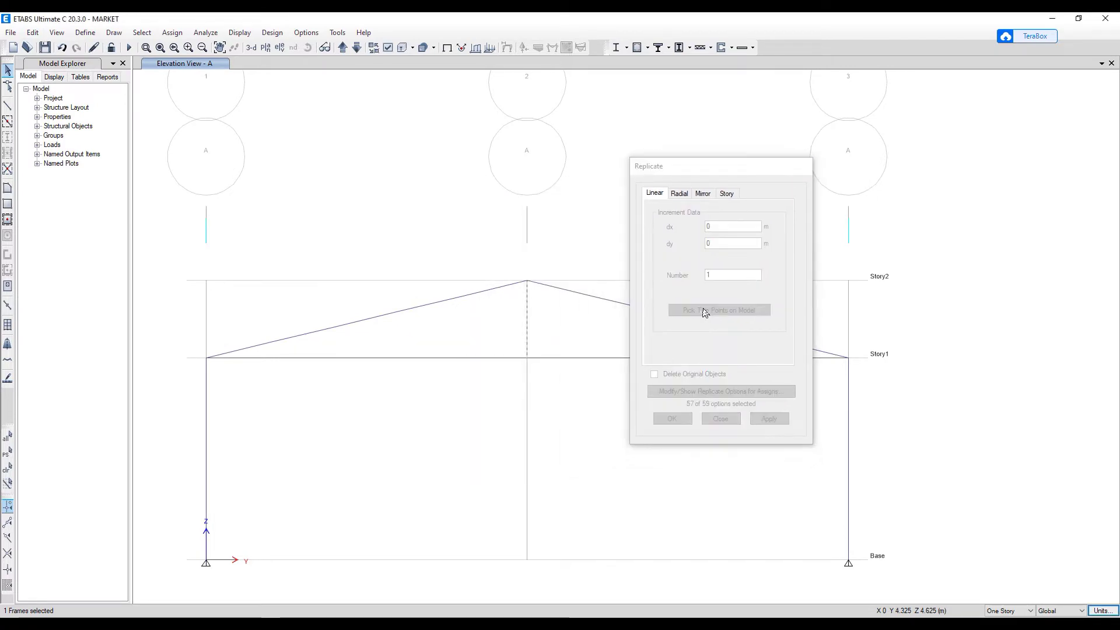
left_click(528, 281)
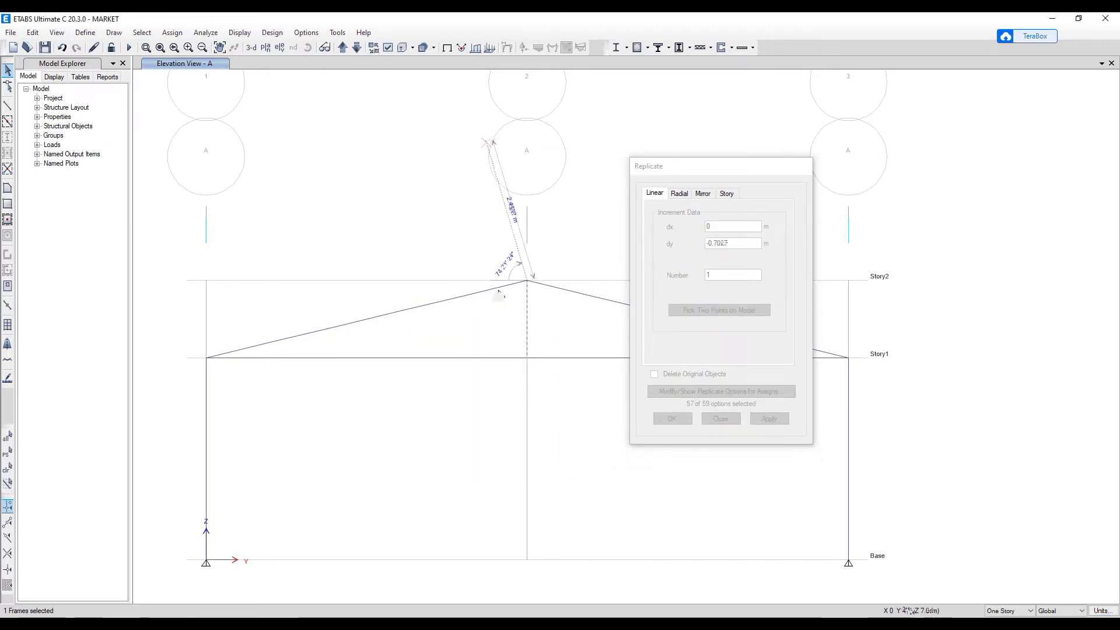
left_click(465, 300)
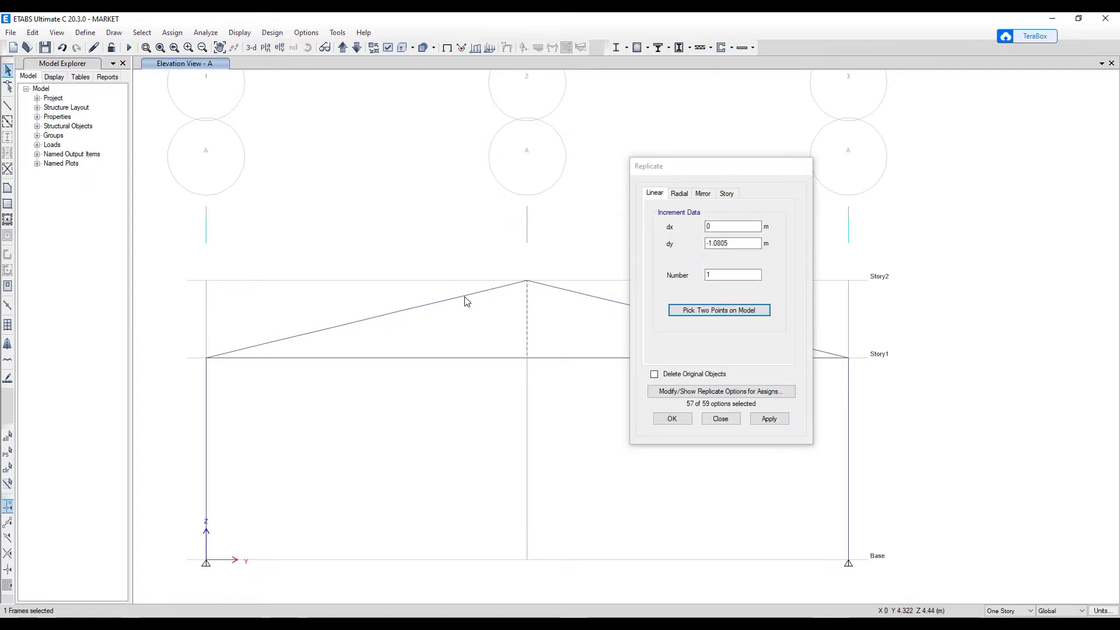
double_click(706, 274)
type("4")
left_click(769, 419)
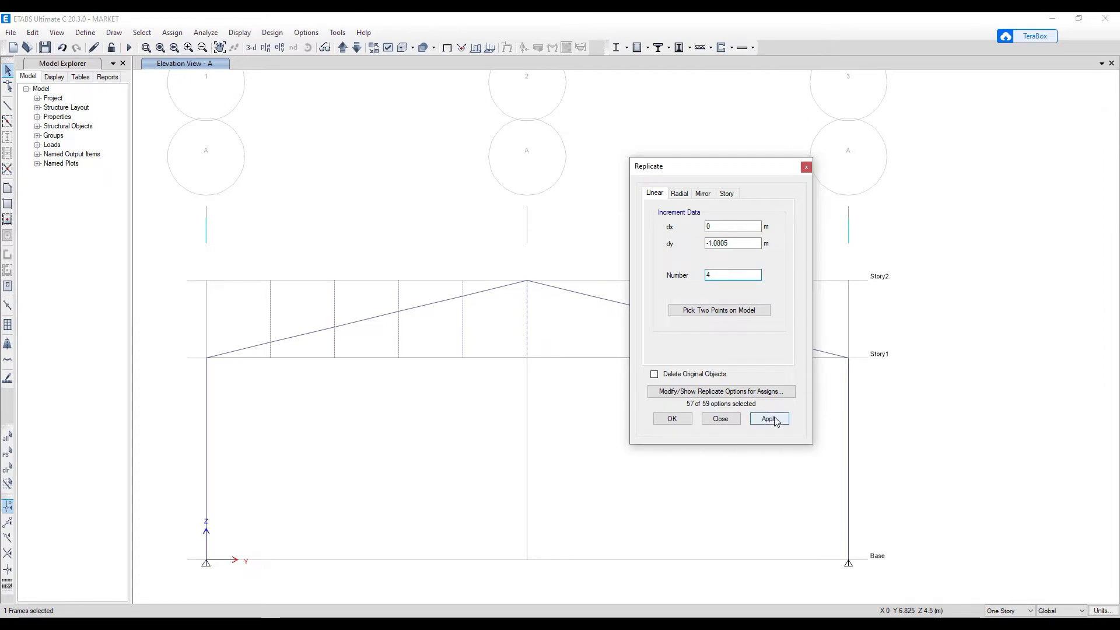
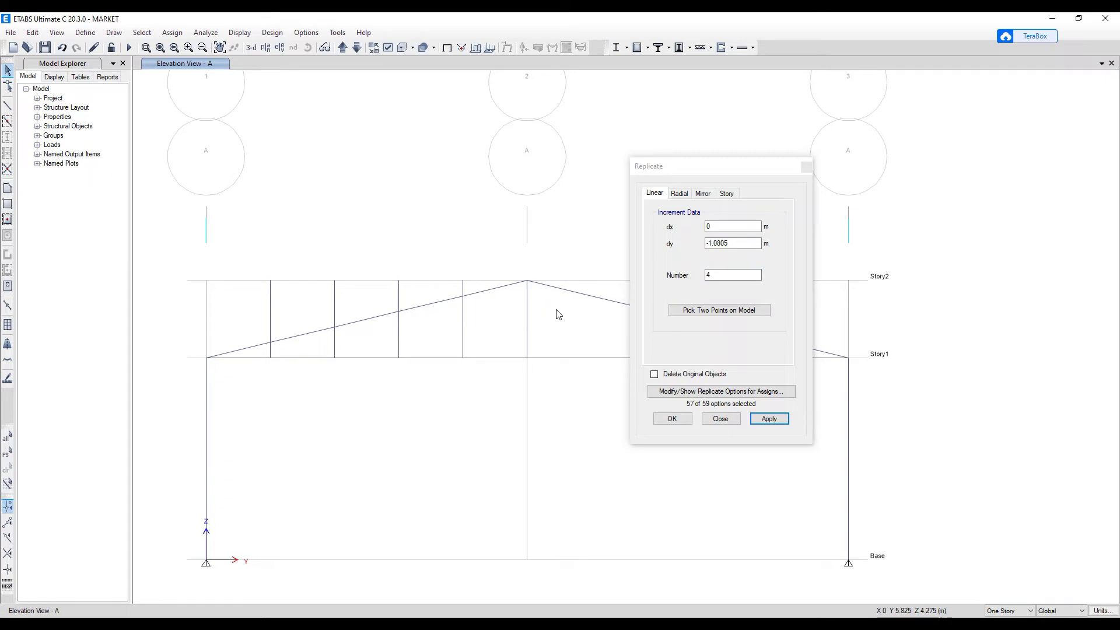
- Replicate the central vertical linearly toward grid 3 with dy 1.0805 m and 4 copies
left_click(526, 317)
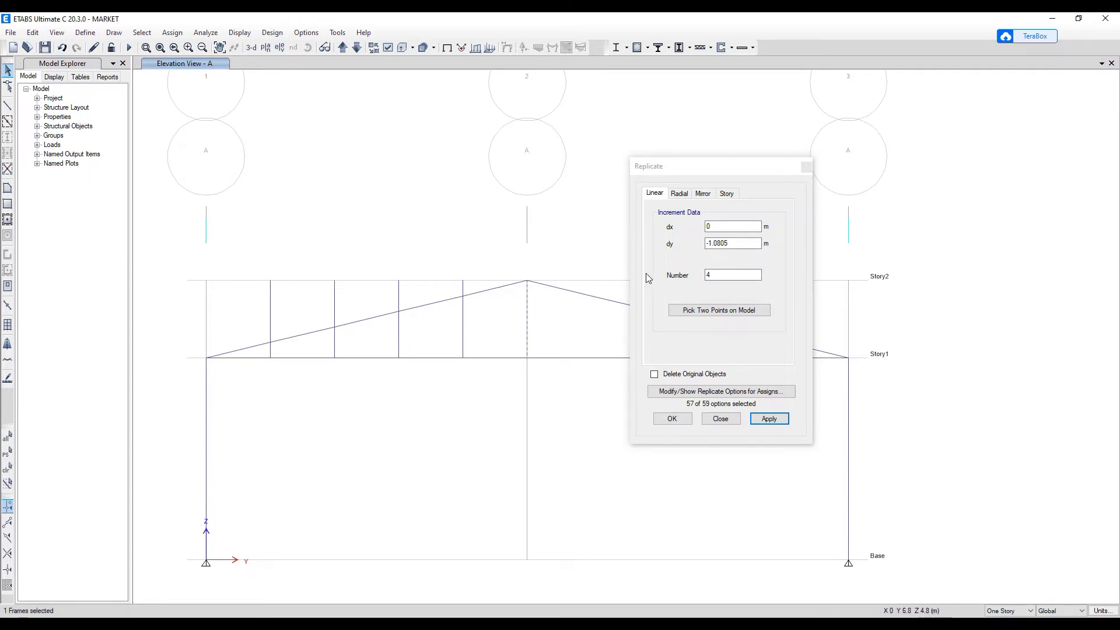
left_click(709, 243)
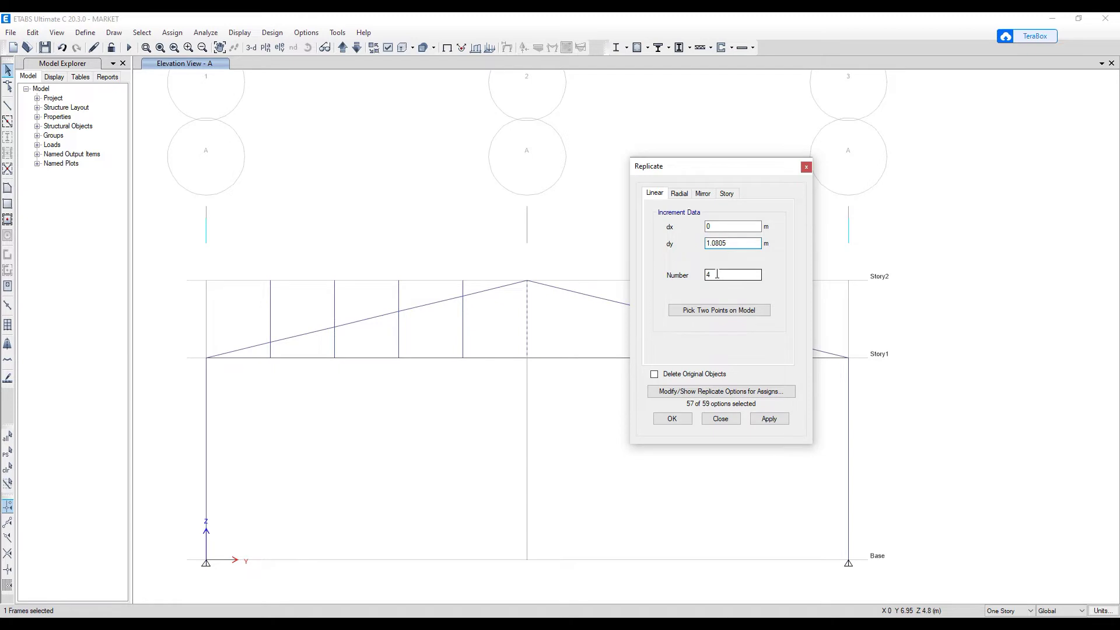
left_click(777, 419)
left_click(672, 418)
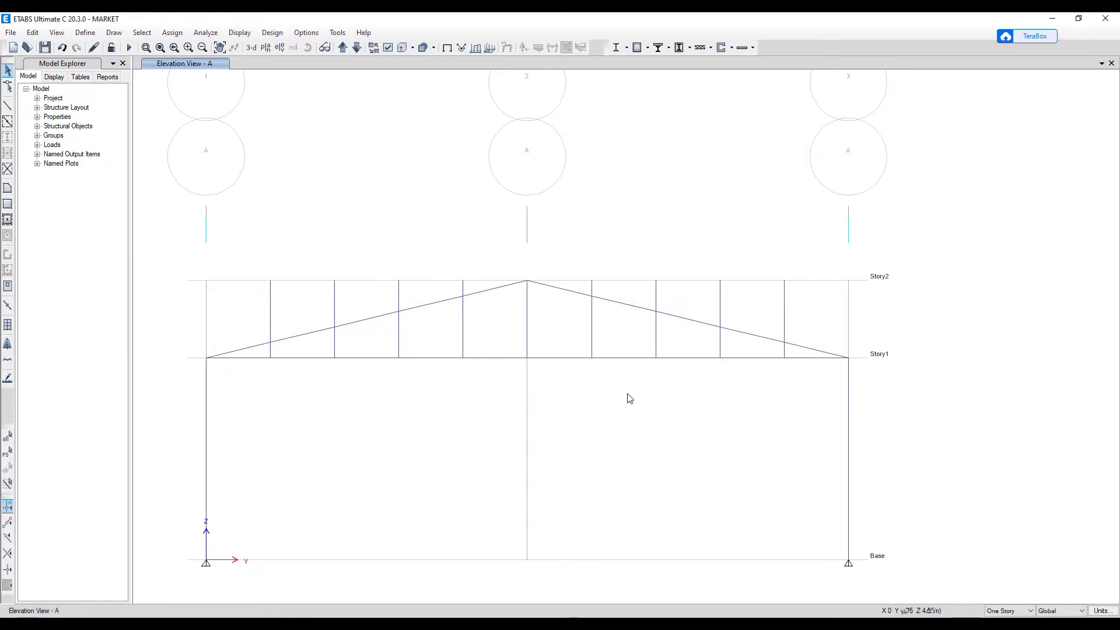
- Select the eight replicated verticals with the rafter segments and divide these frames where the verticals cross the rafters
left_click_drag(257, 304, 359, 341)
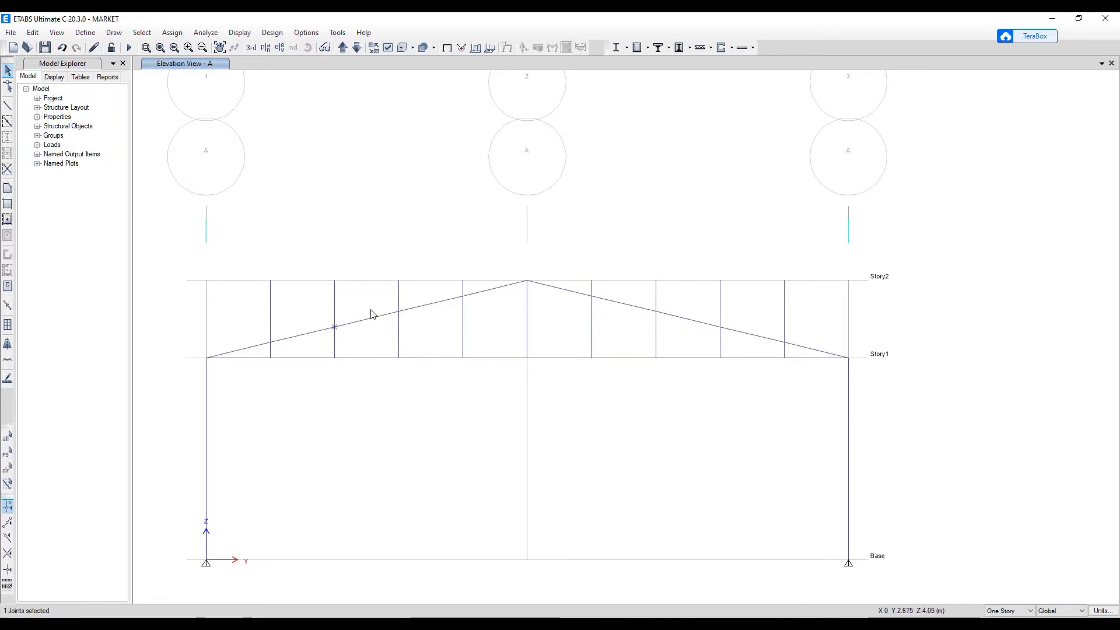
left_click_drag(400, 302, 335, 303)
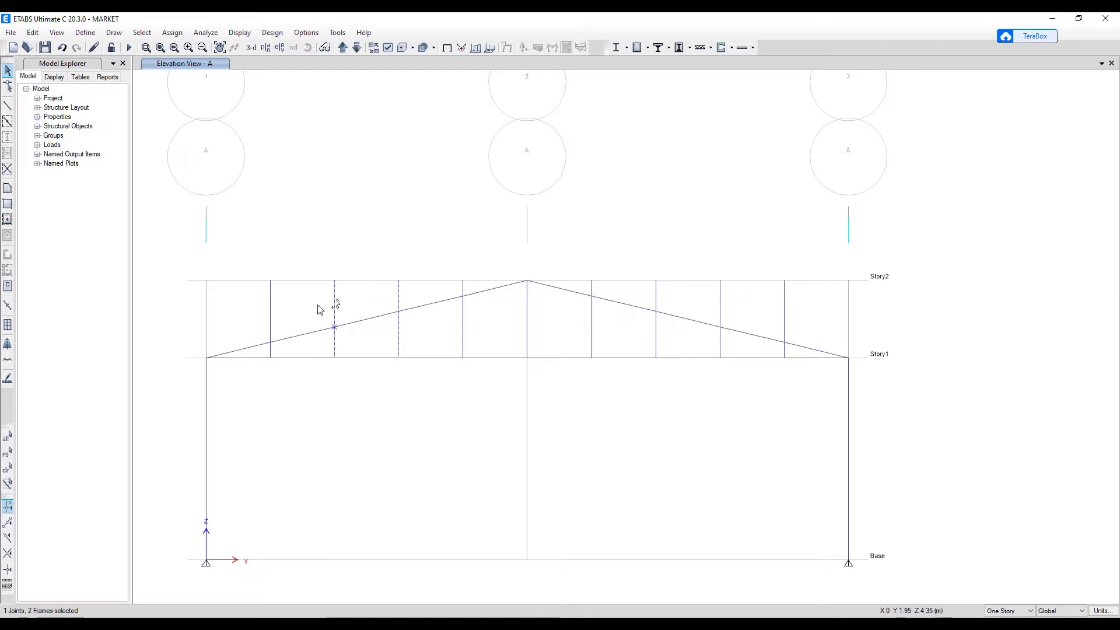
left_click(271, 318)
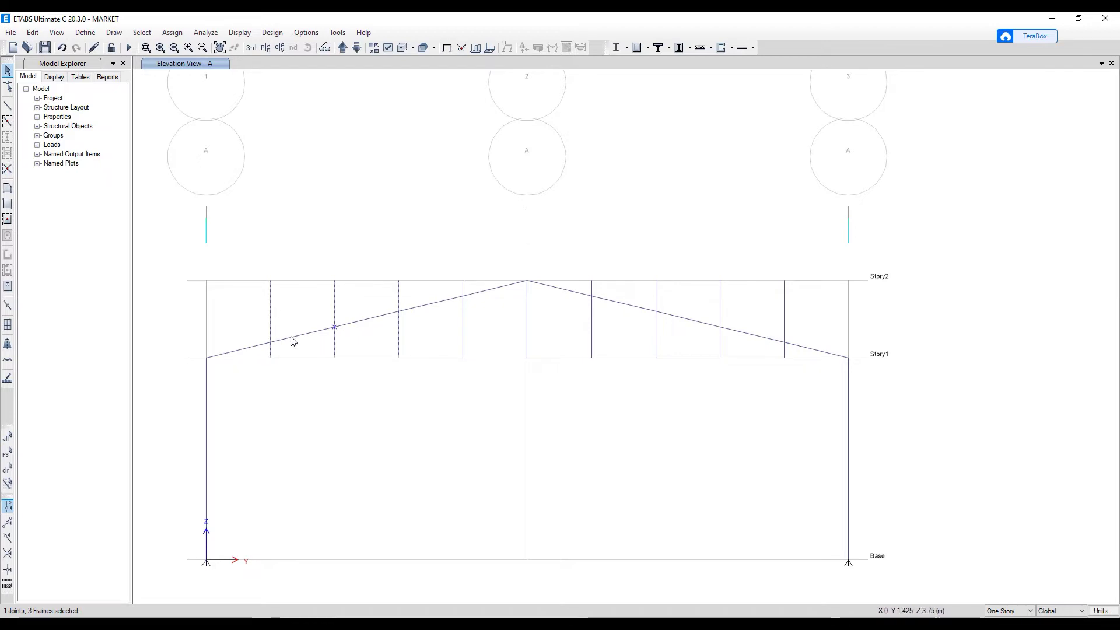
left_click(370, 318)
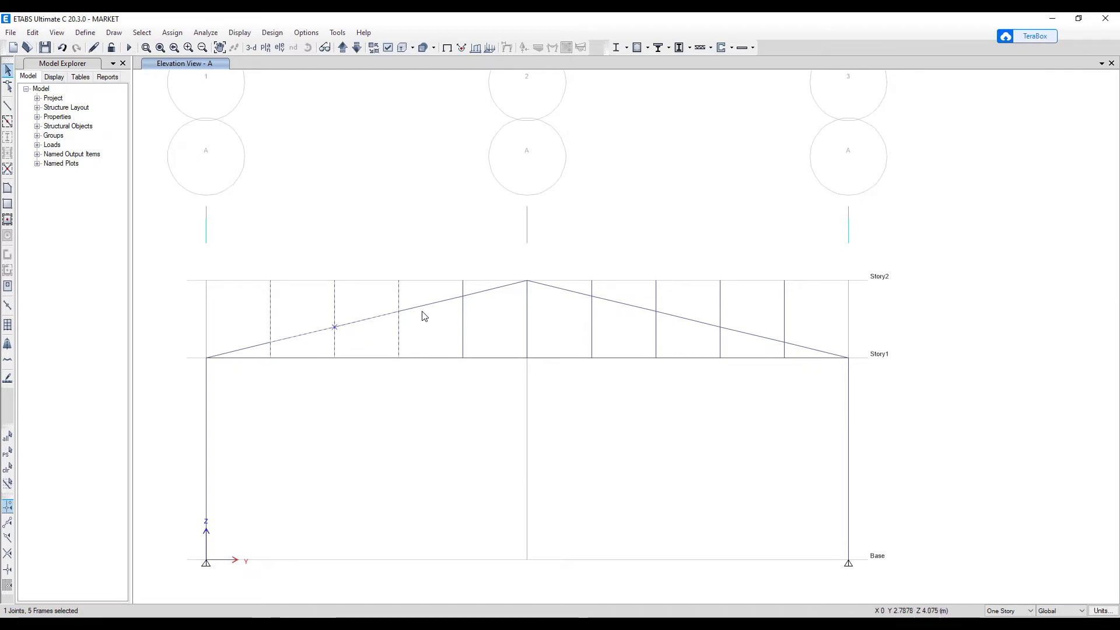
left_click(464, 310)
left_click(592, 315)
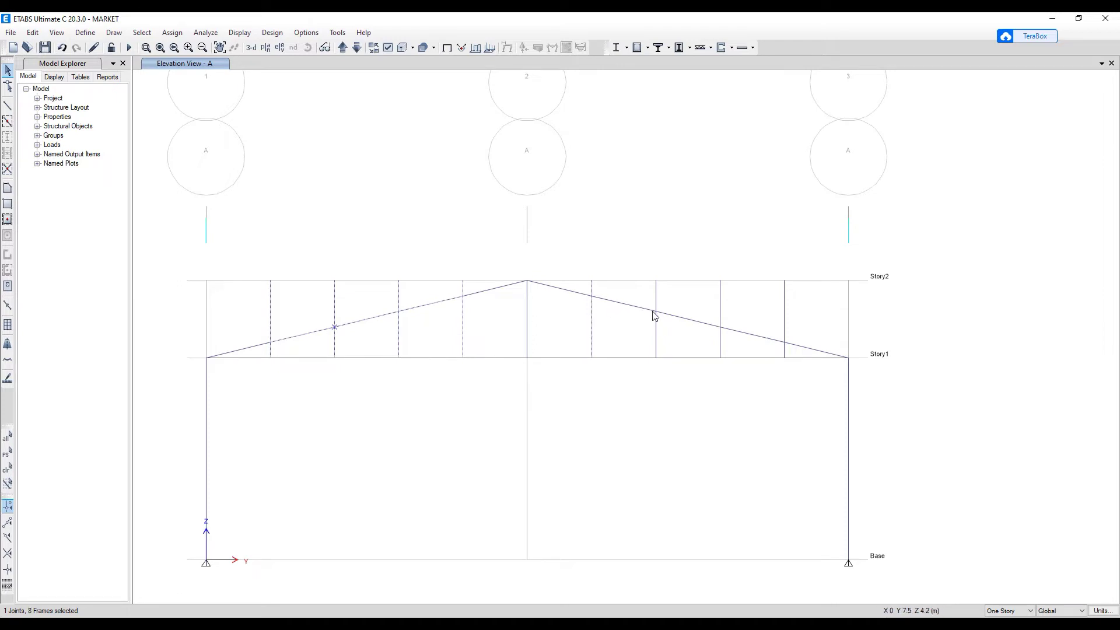
left_click(722, 348)
left_click(763, 338)
left_click(631, 310)
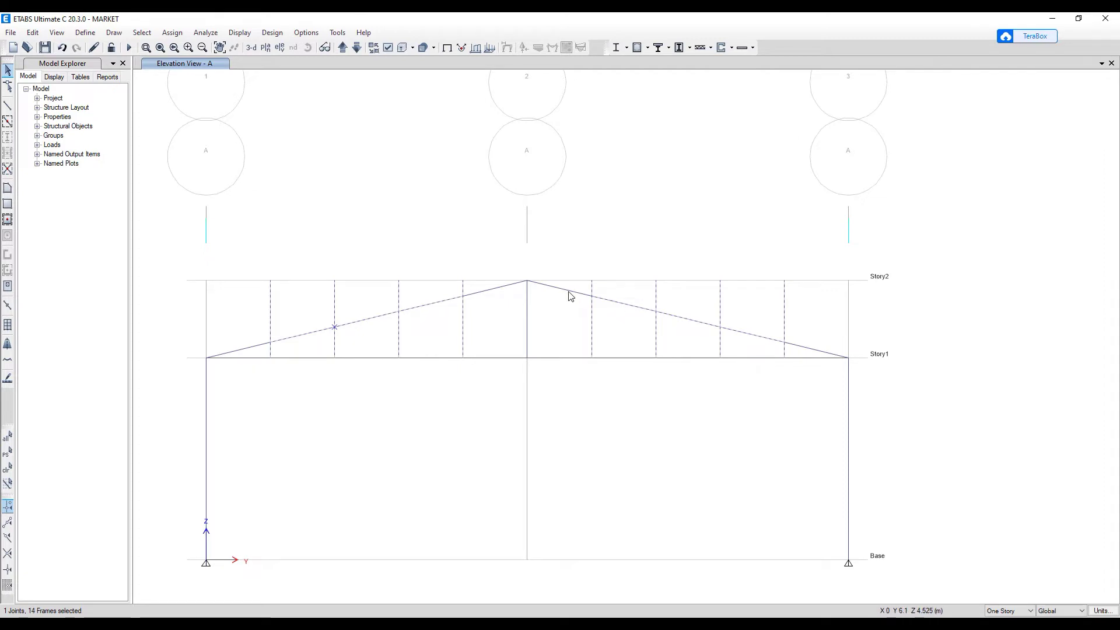
left_click(532, 389)
left_click(32, 33)
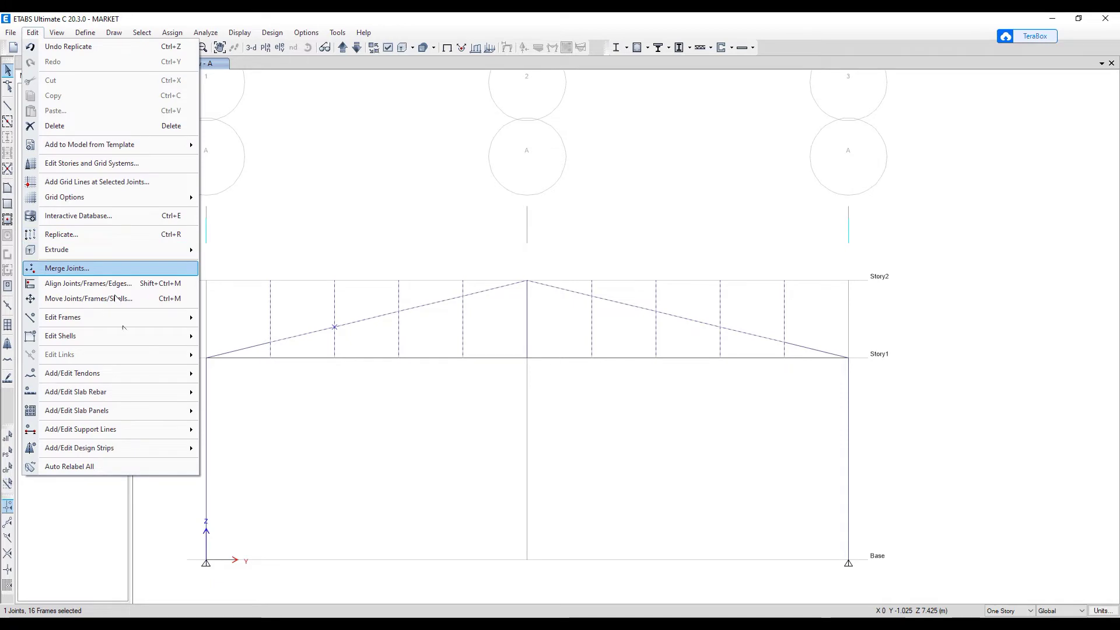
mouse_move(148, 321)
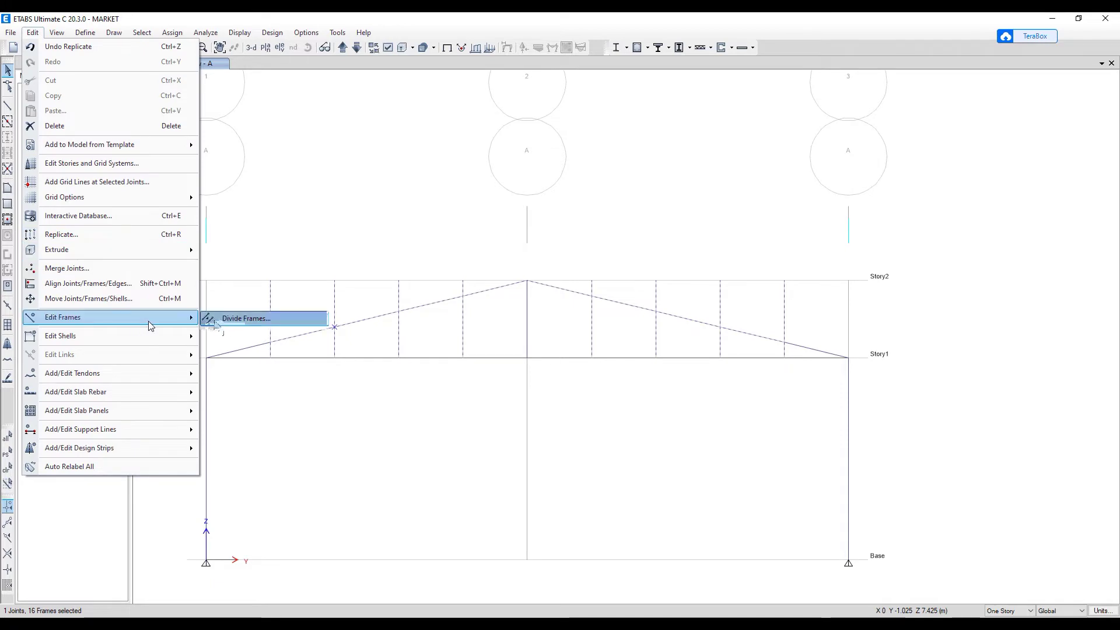
left_click(249, 318)
left_click(475, 335)
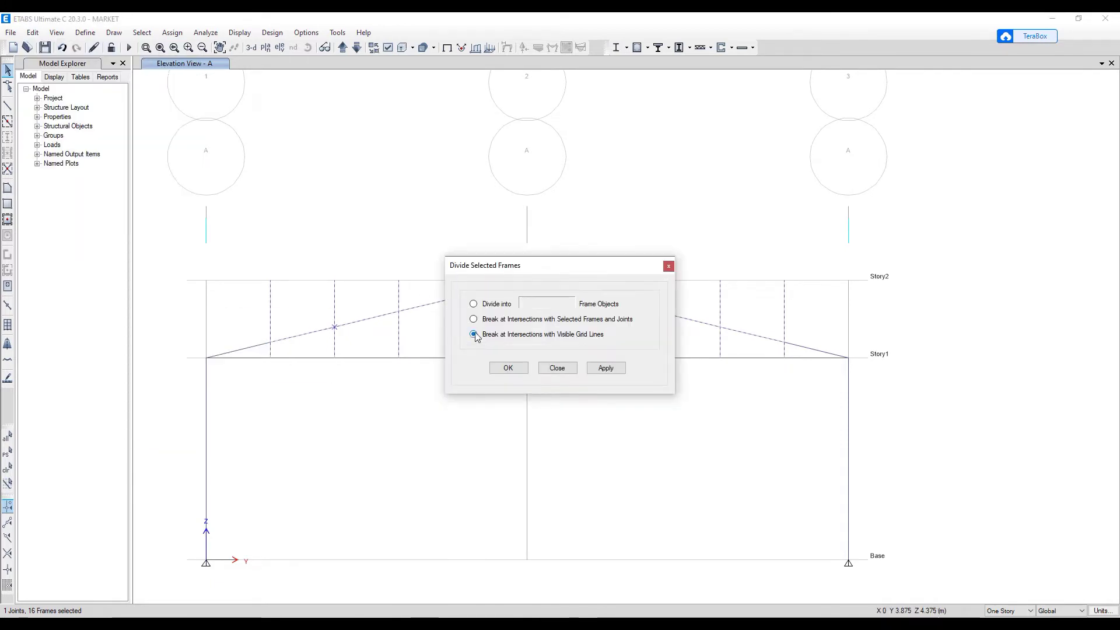
left_click(605, 368)
left_click(508, 368)
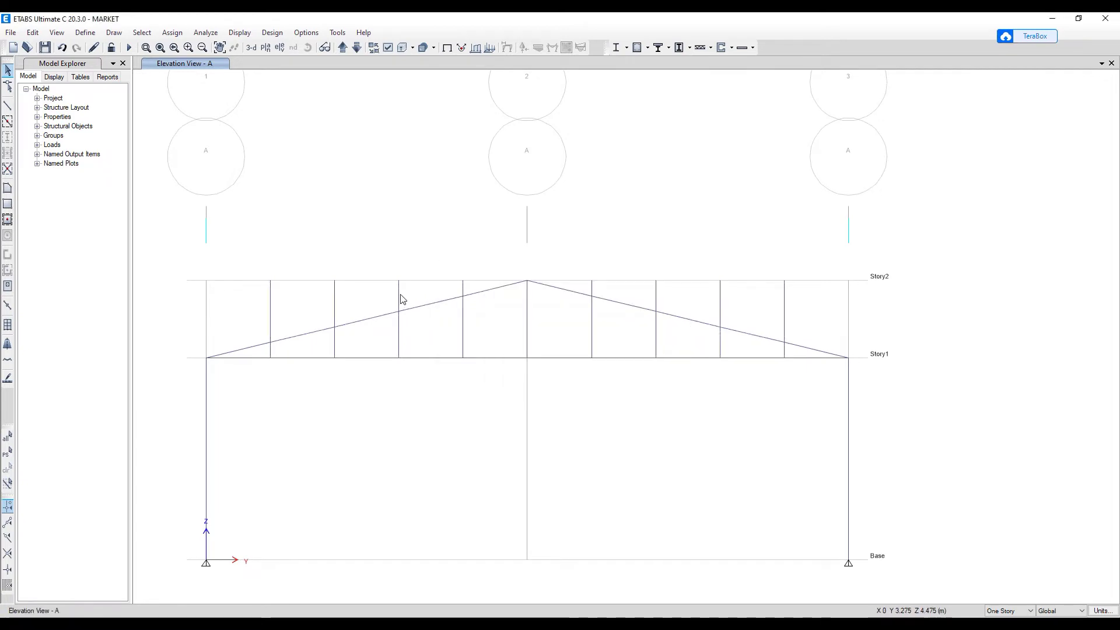
- Delete the parts of the eight side verticals that project above the rafters
left_click(399, 298)
left_click(463, 290)
left_click(335, 296)
left_click(271, 304)
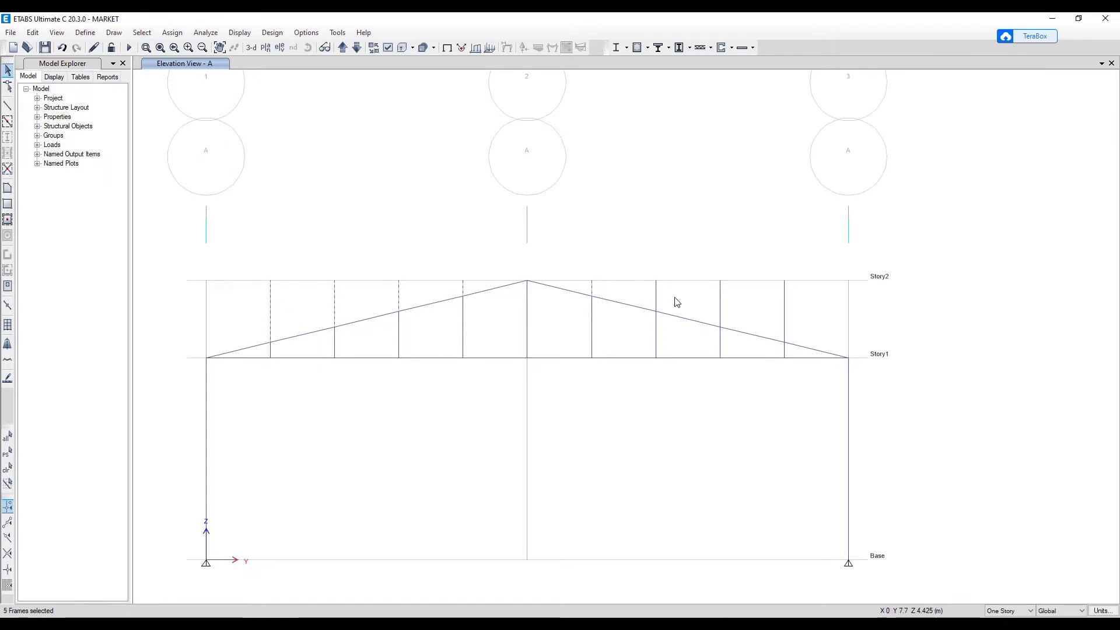
left_click(721, 308)
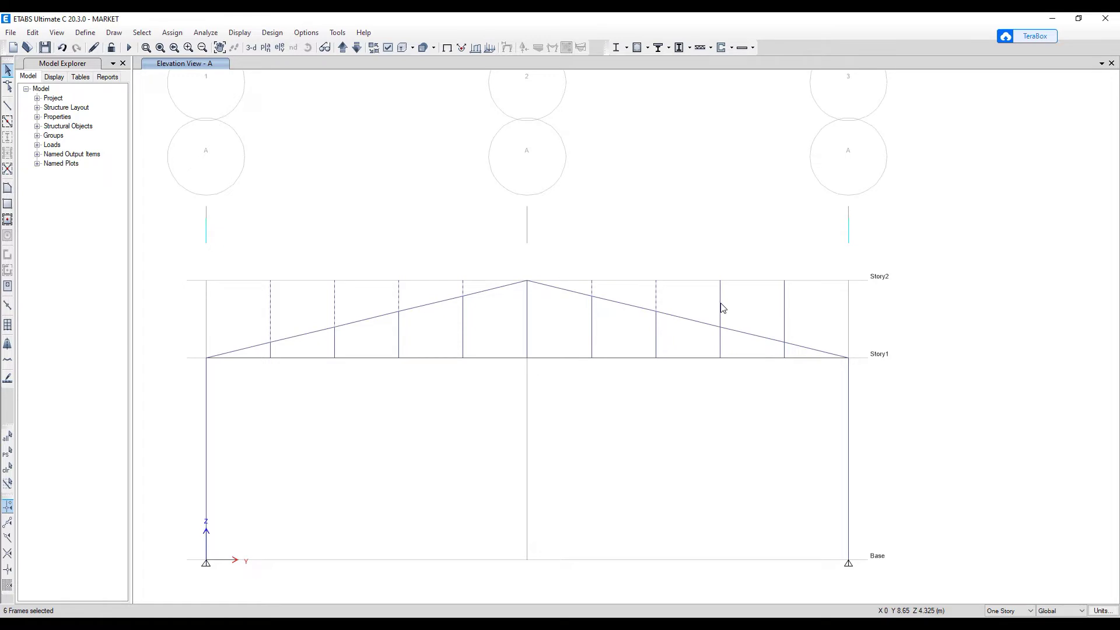
left_click(784, 313)
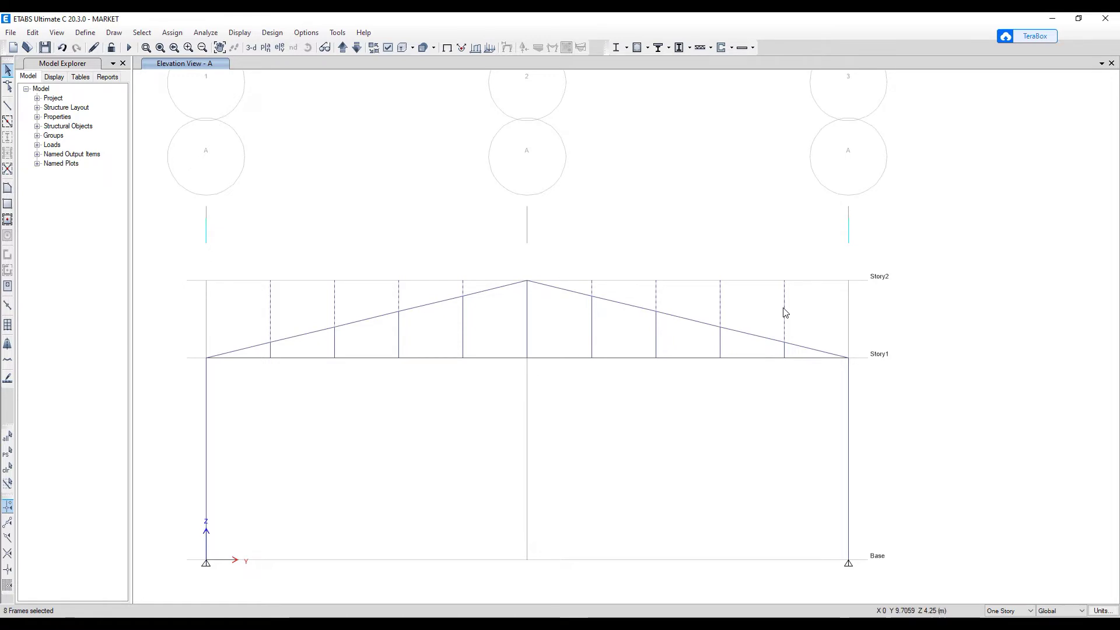
key("Delete")
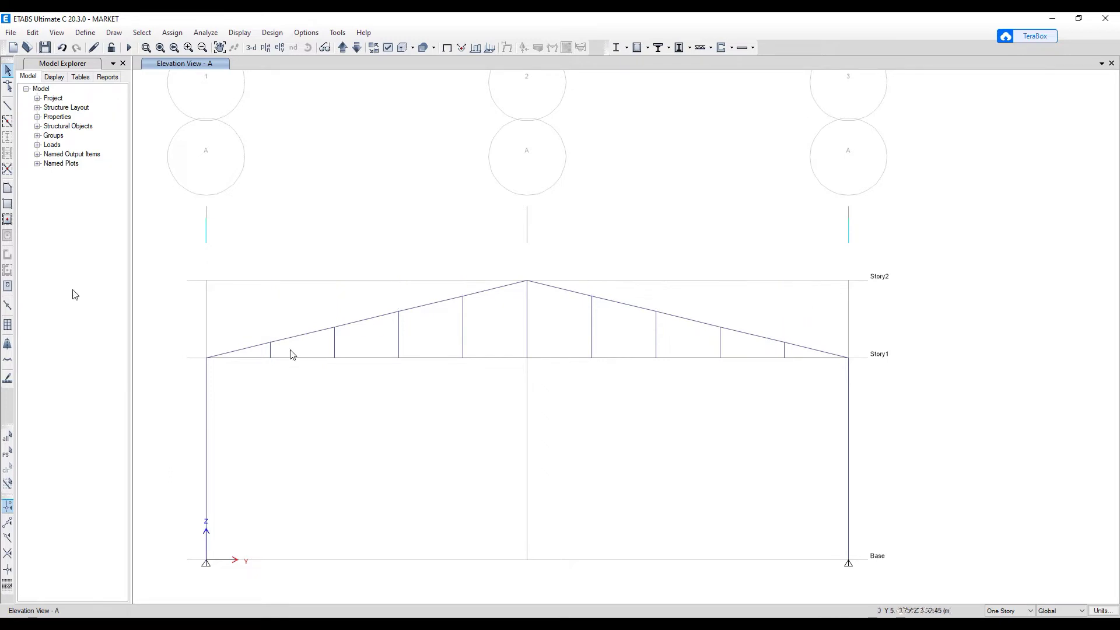
- Draw zigzag 60X40X2MM diagonals from the bottom chord's midpoint toward grid 3, alternating between vertical tops and bases up to the fourth vertical's base
left_click(8, 105)
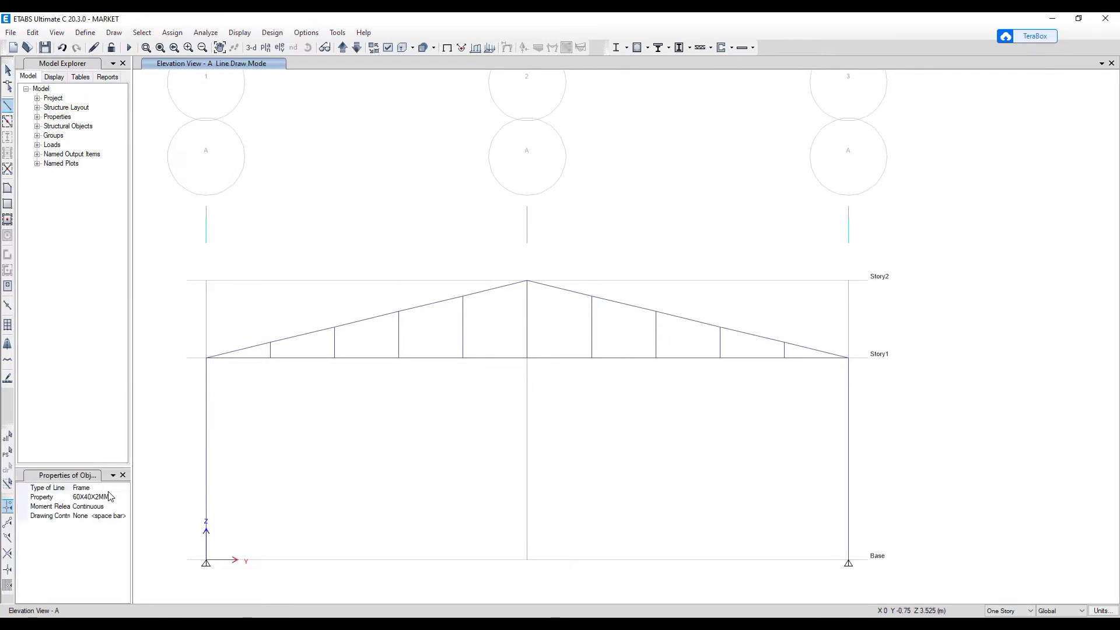
left_click(527, 358)
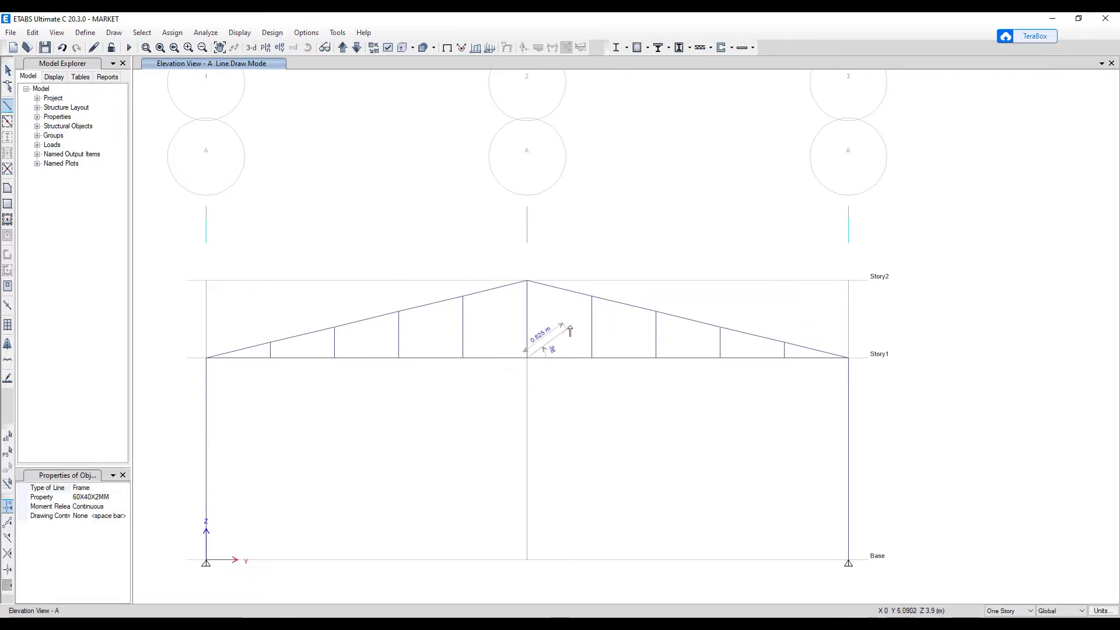
left_click(591, 298)
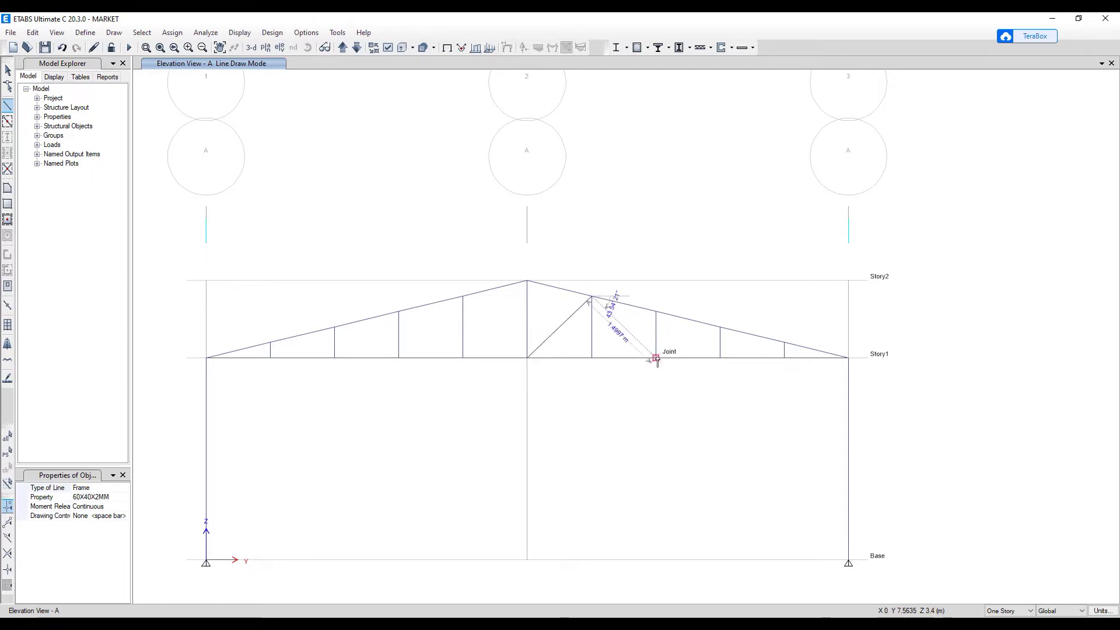
left_click(656, 357)
left_click(720, 328)
double_click(784, 358)
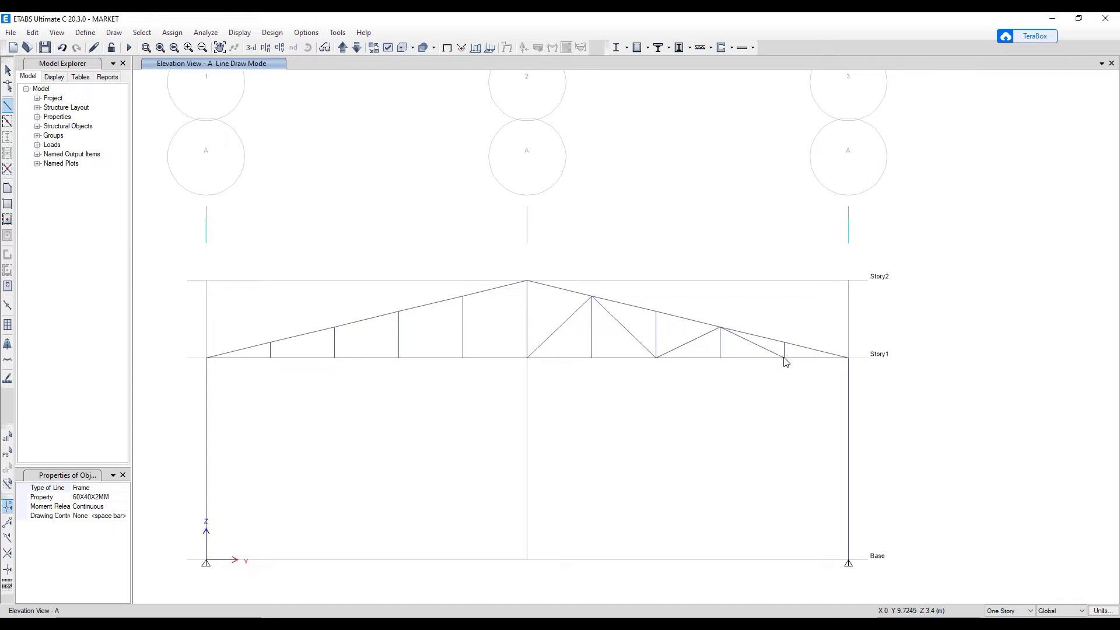
- Draw zigzag 60X40X2MM diagonals from the bottom chord's midpoint toward grid 1, mirroring the existing ones down to the fourth vertical's base
left_click(7, 106)
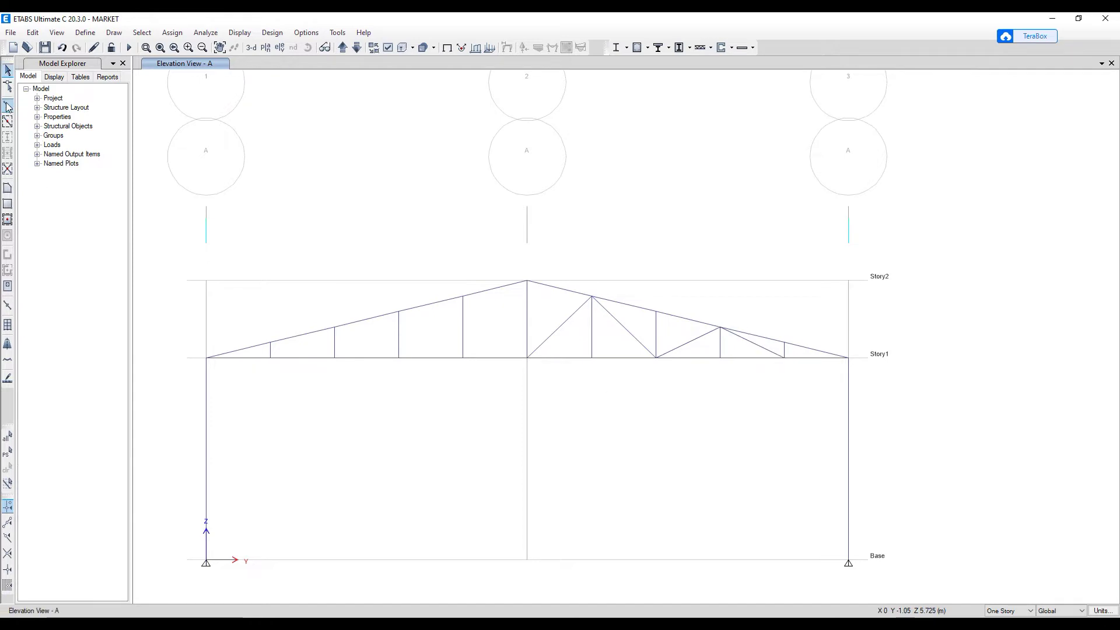
left_click(526, 357)
left_click(463, 297)
left_click(398, 358)
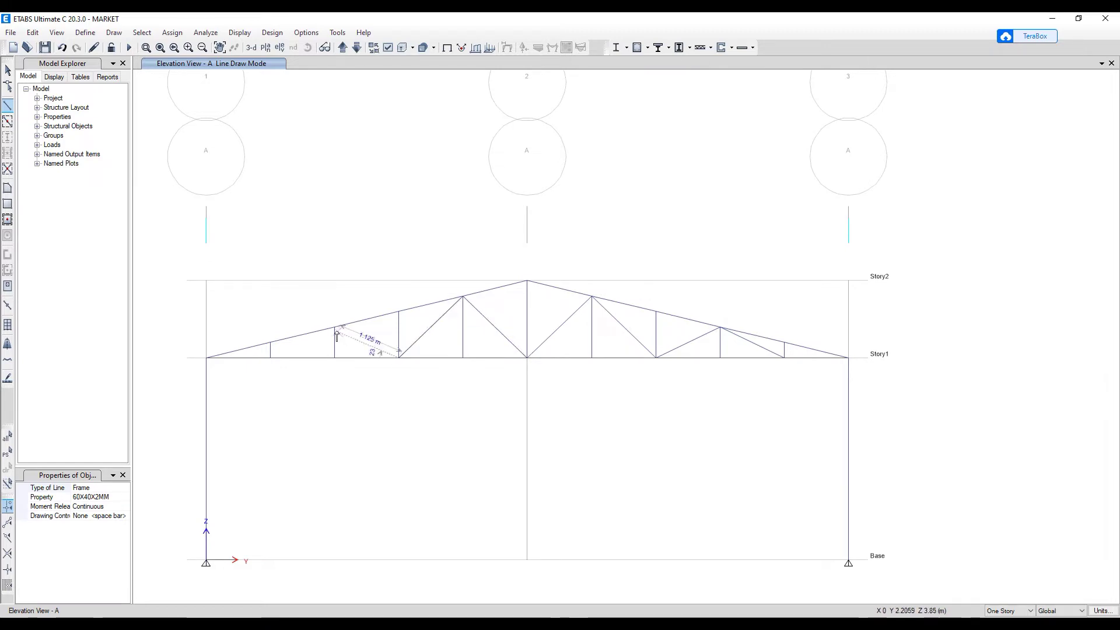
left_click(334, 327)
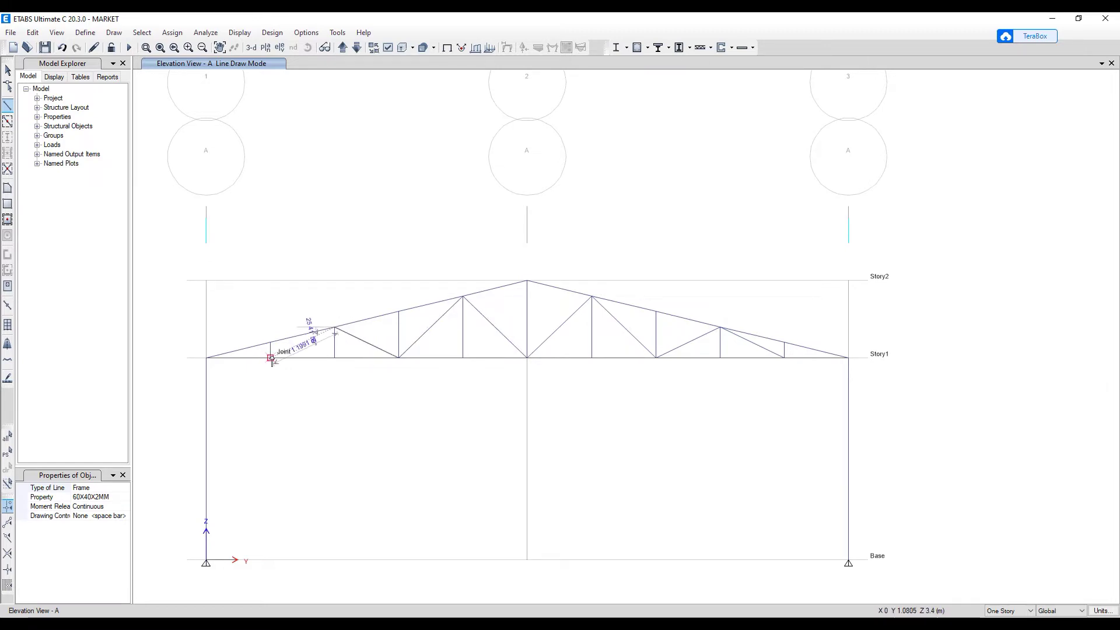
left_click(270, 357)
key("Escape")
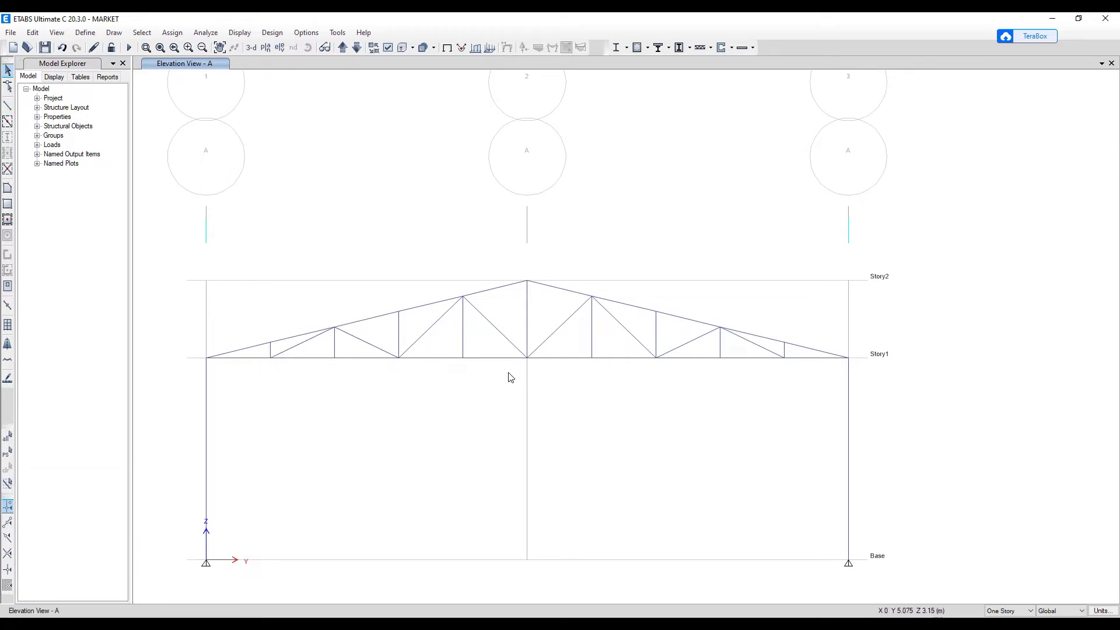
- Select all frames and joints of the grid A truss, check the selection in 3D, and display the Story2 plan view
left_click_drag(192, 244, 893, 369)
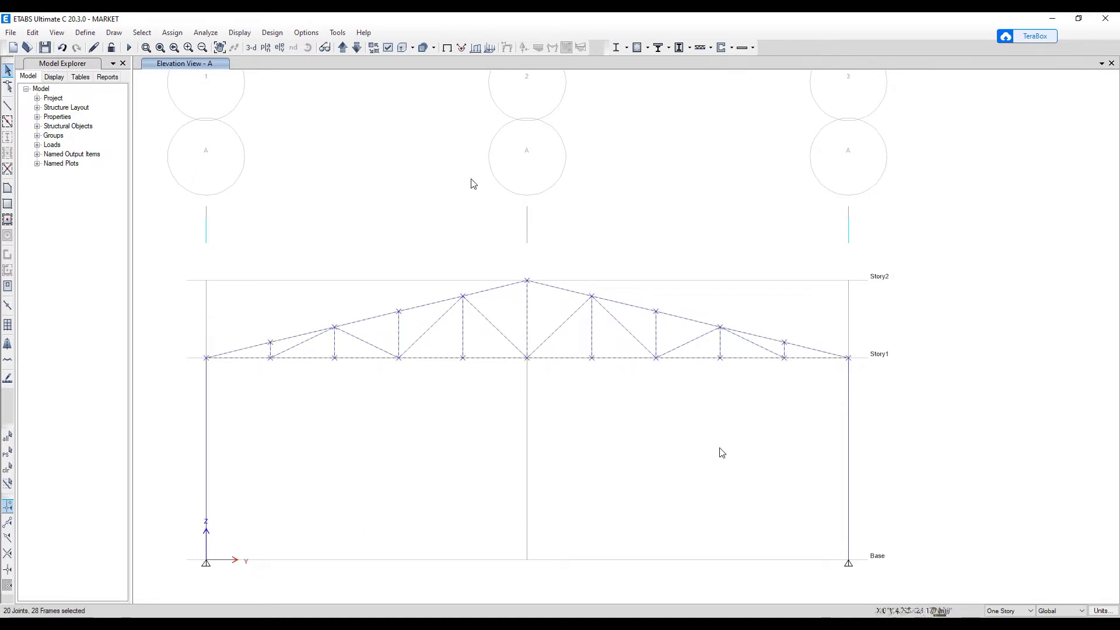
left_click(252, 48)
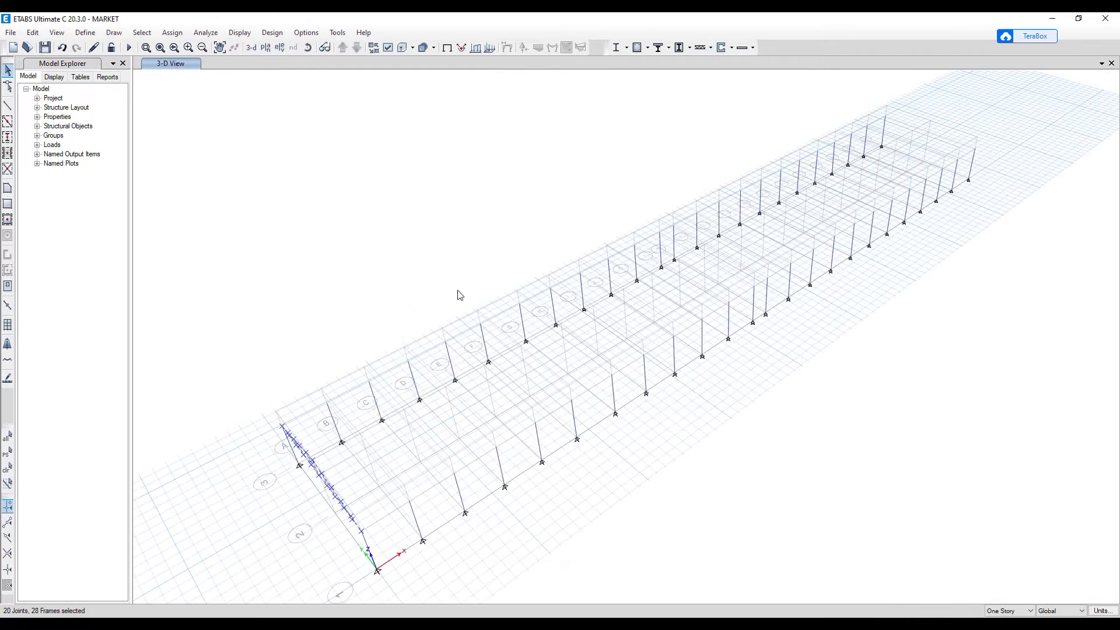
middle_click_drag(426, 480, 355, 440)
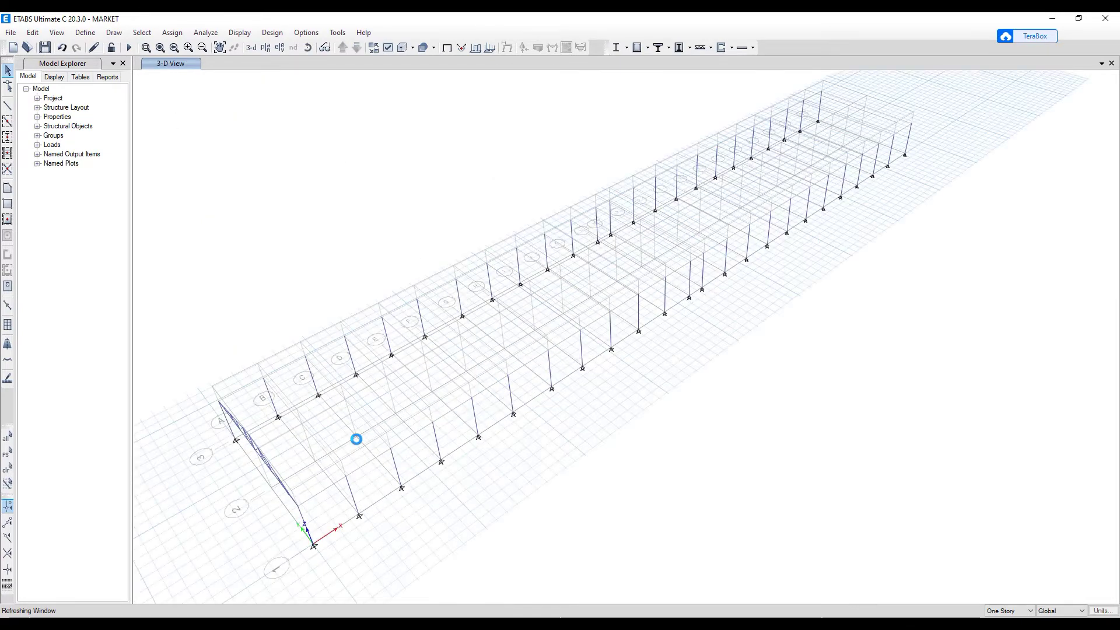
middle_click_drag(531, 493, 497, 467, "shift")
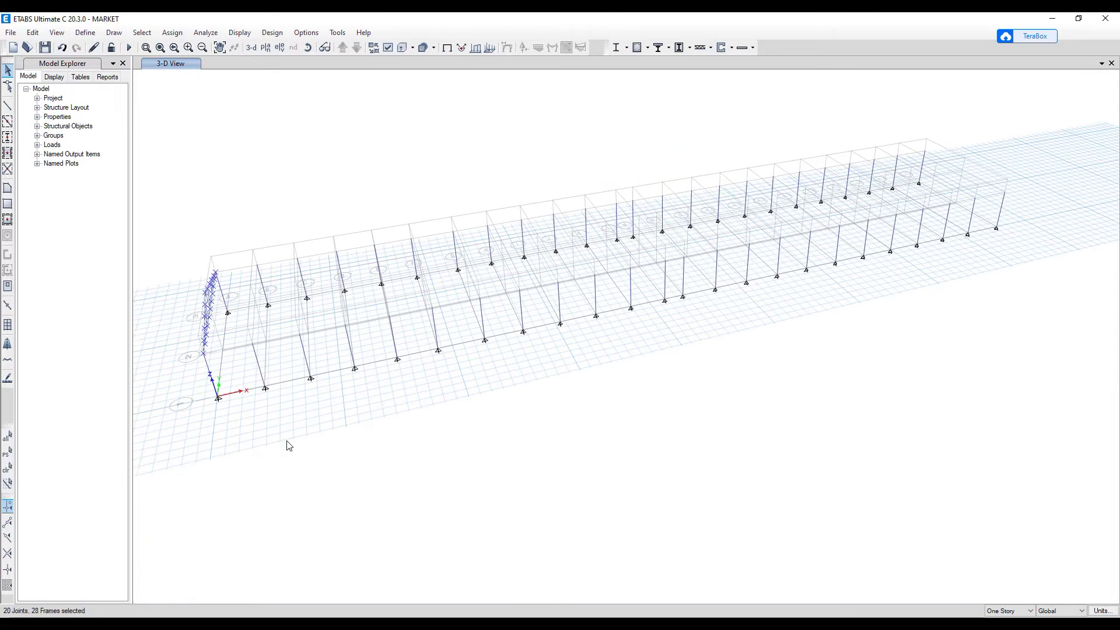
scroll(242, 356, "up", 5)
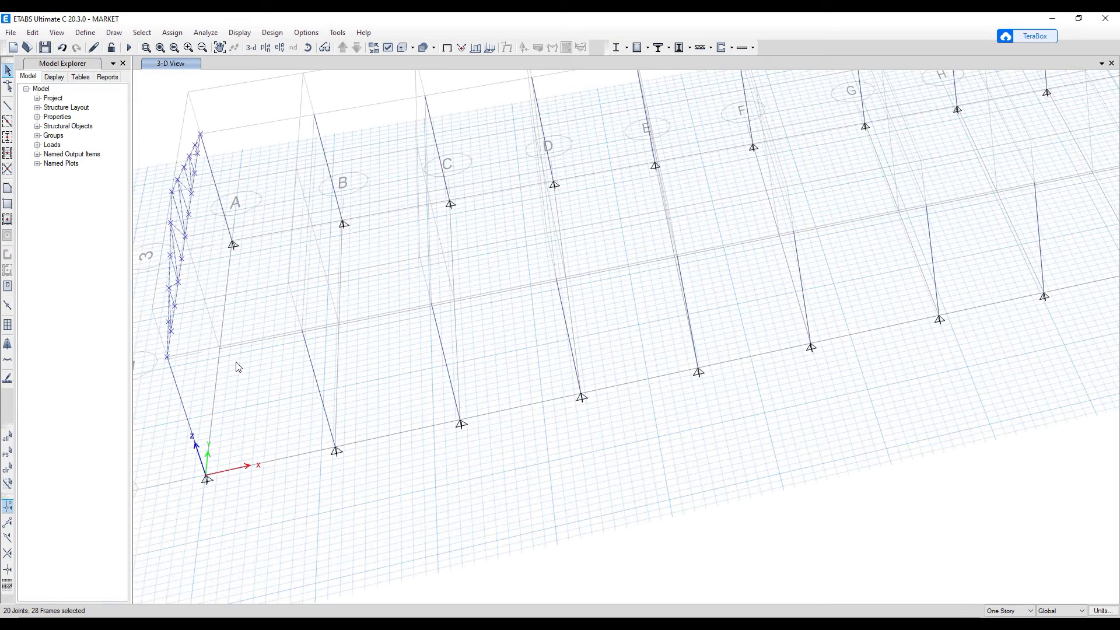
scroll(357, 366, "down", 5)
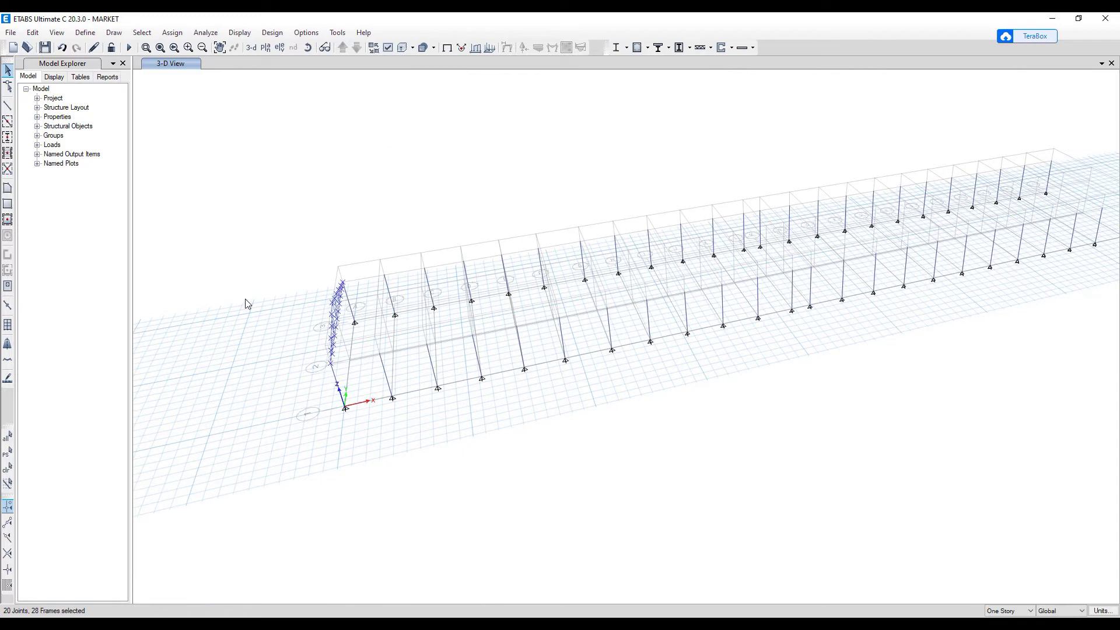
left_click(269, 49)
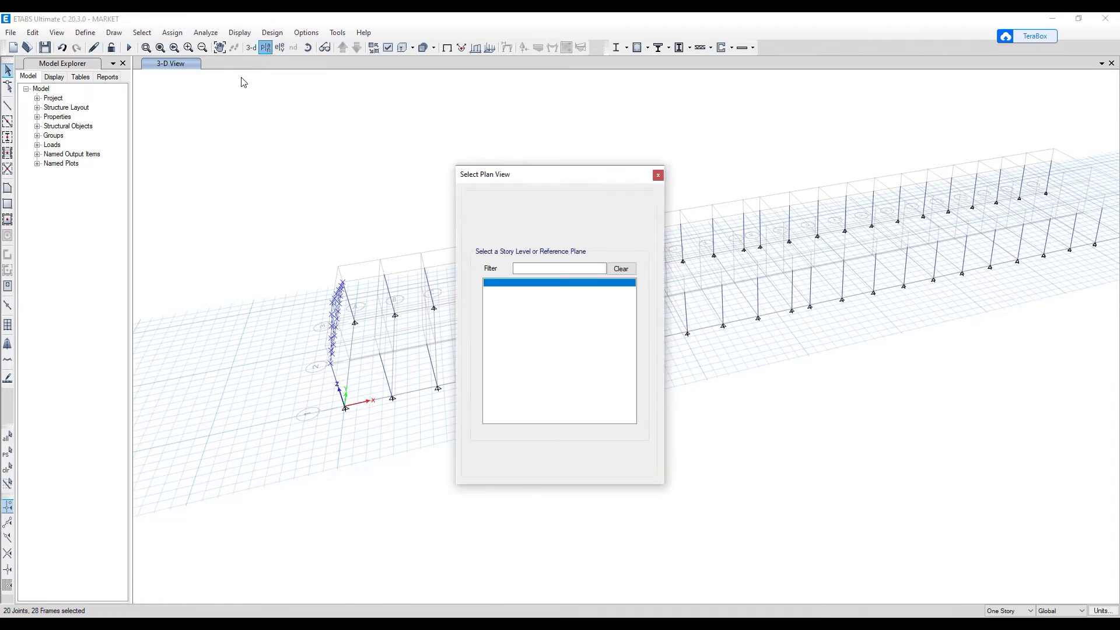
left_click(605, 460)
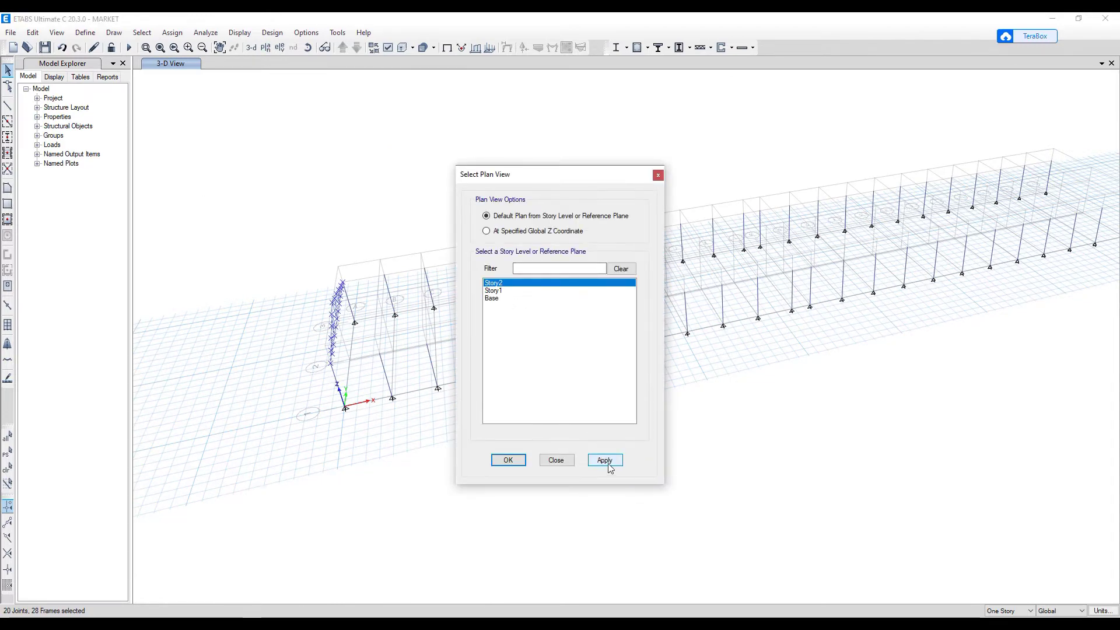
left_click(508, 460)
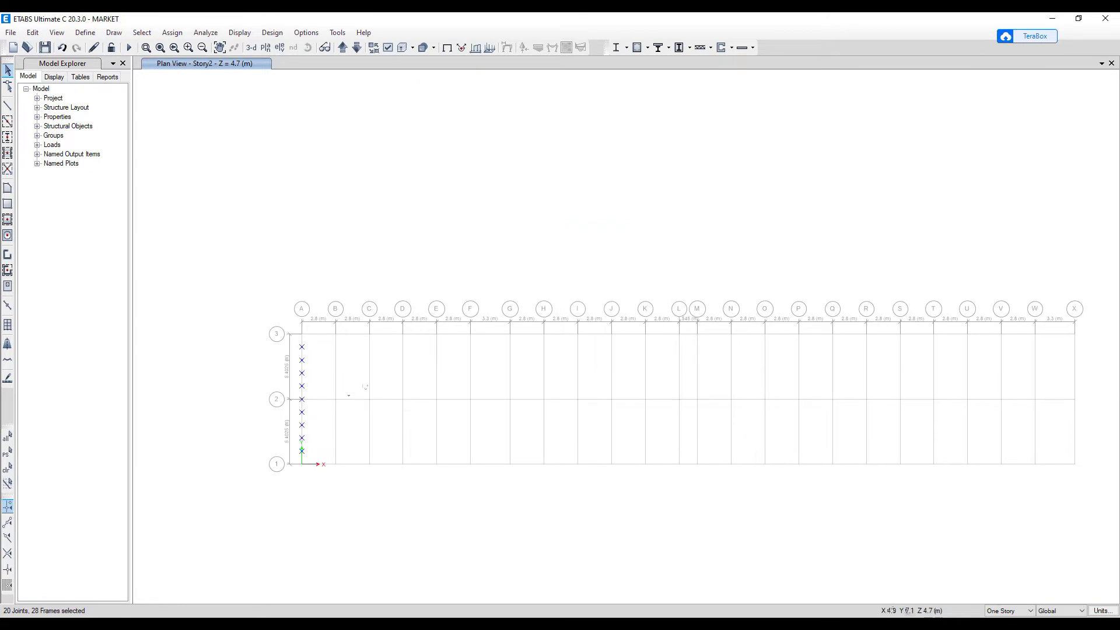
- Replicate the selected grid A truss linearly toward grid F, picking the A–B spacing as dx 2.8 m with dy 0 and 5 copies
left_click(33, 32)
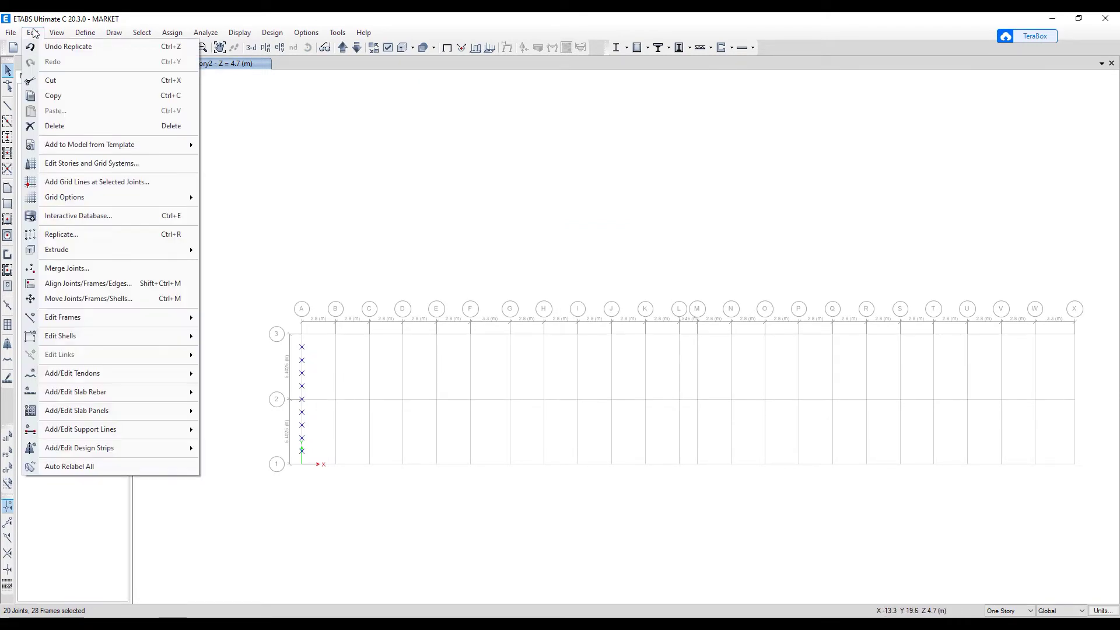
left_click(103, 235)
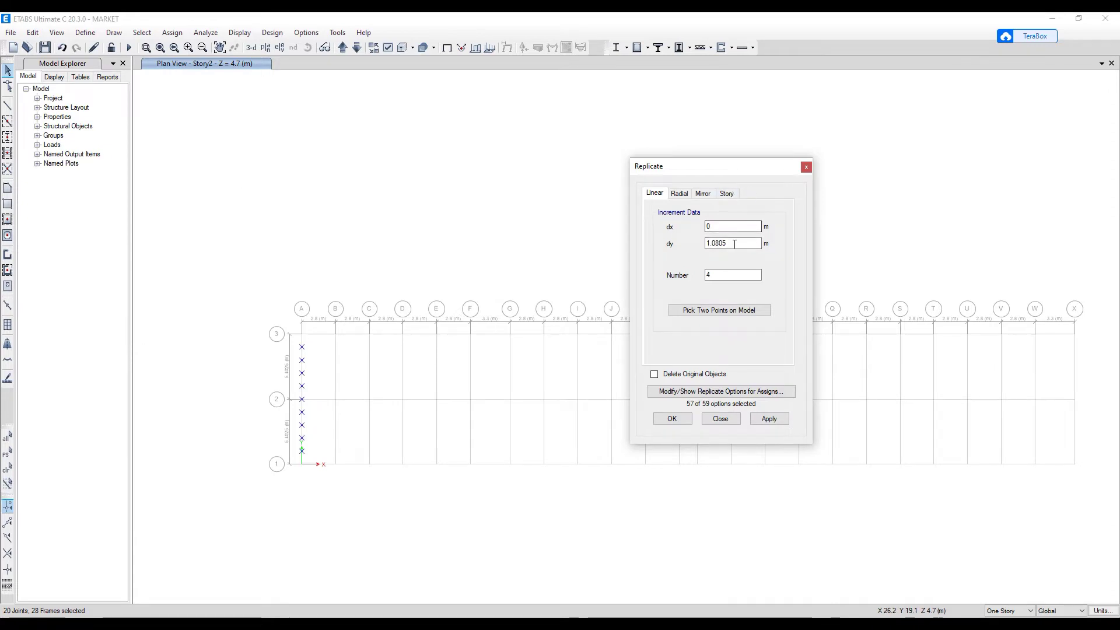
left_click(685, 311)
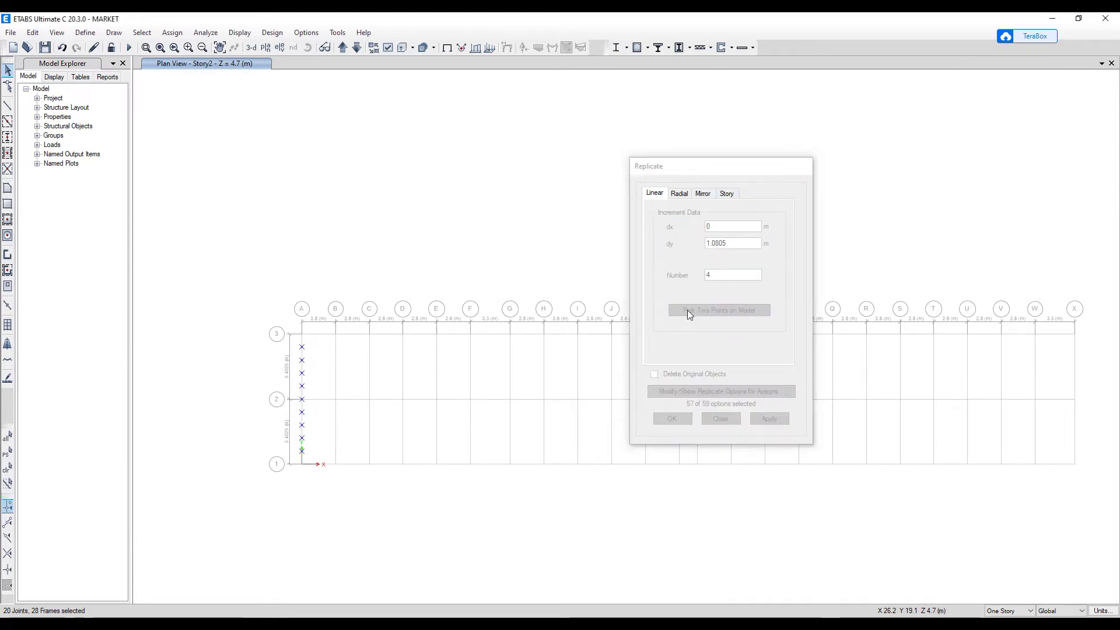
left_click(302, 462)
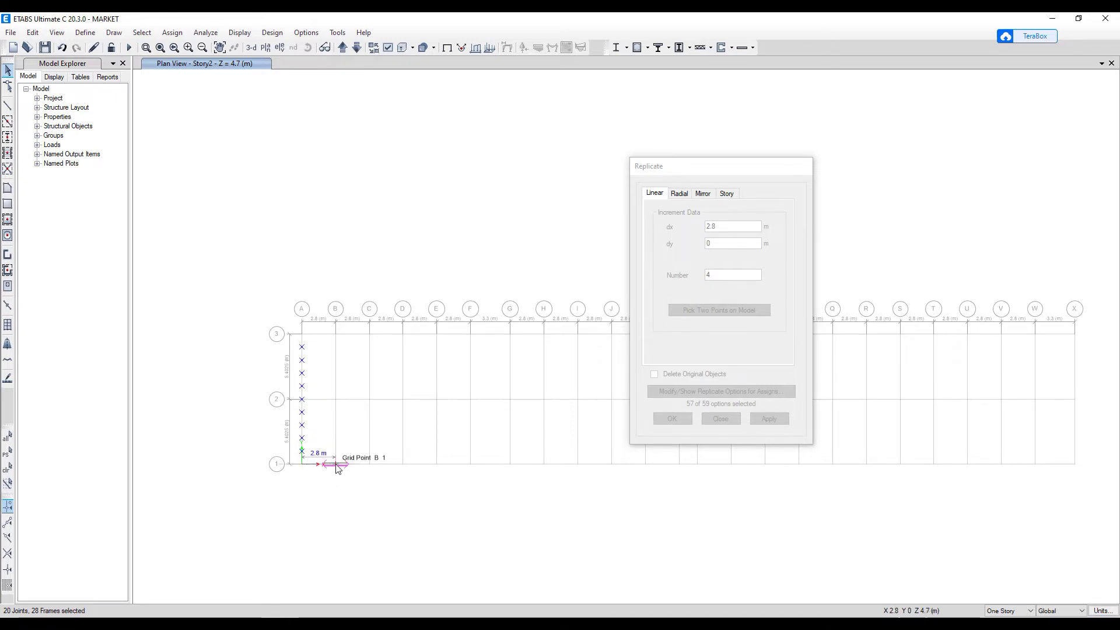
left_click(336, 464)
left_click(762, 419)
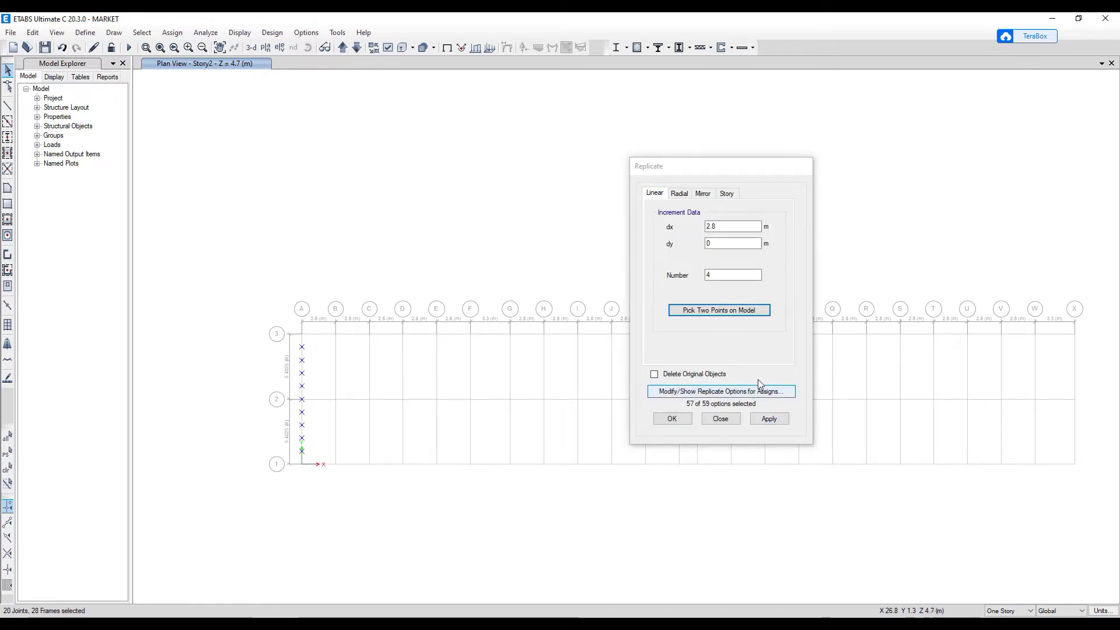
left_click(707, 275)
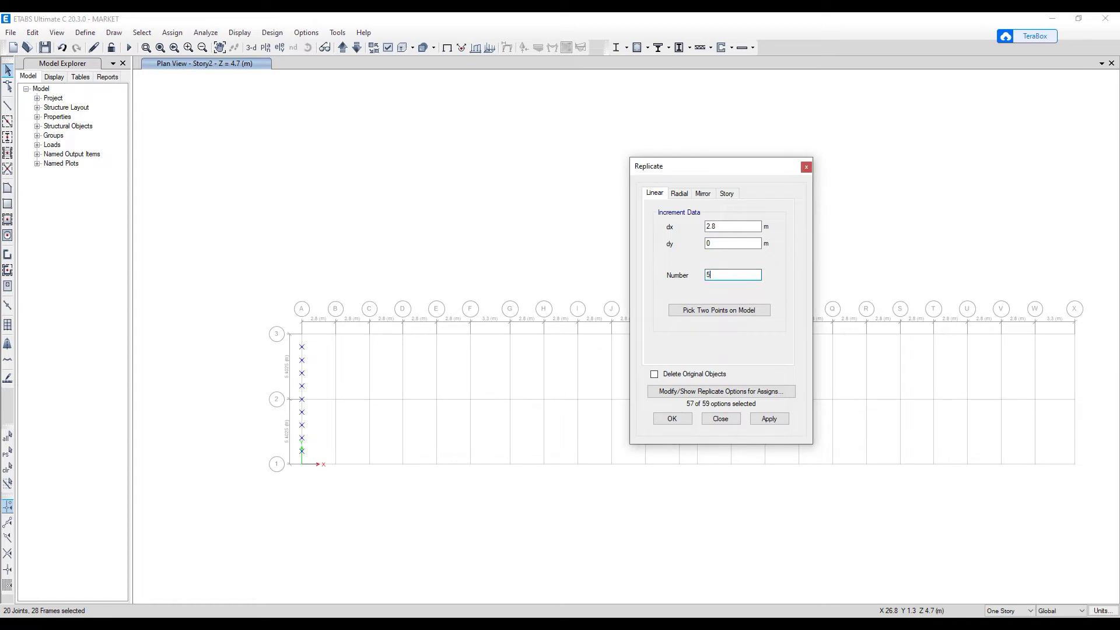
left_click(774, 420)
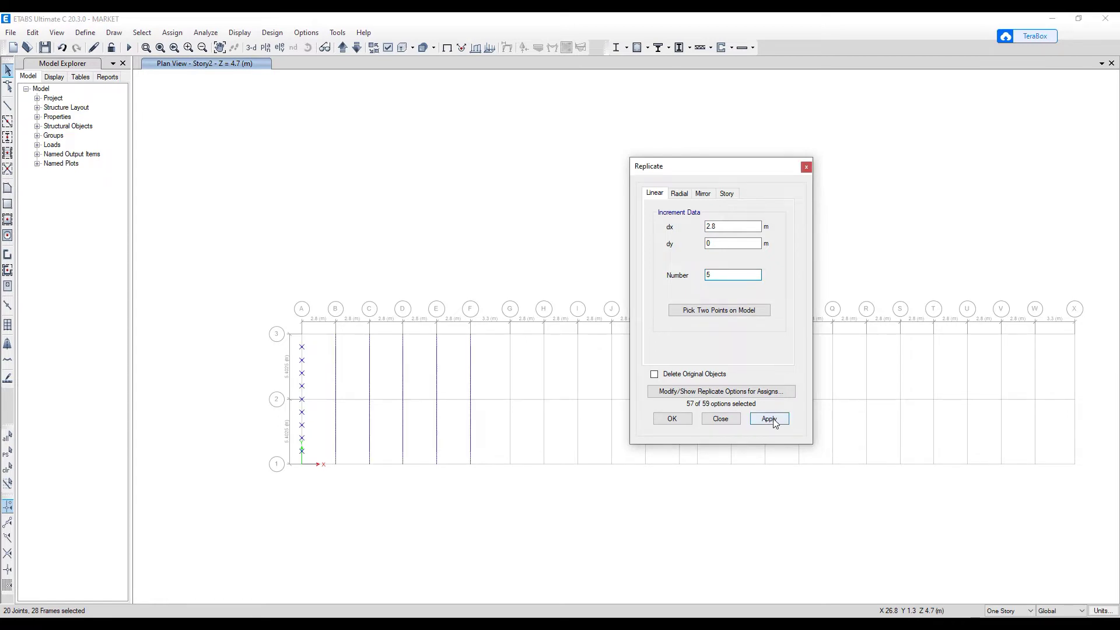
- Reselect the grid F truss and replicate it once to grid G with dx 3.3 m and dy 0
left_click_drag(467, 499, 386, 486)
left_click(8, 452)
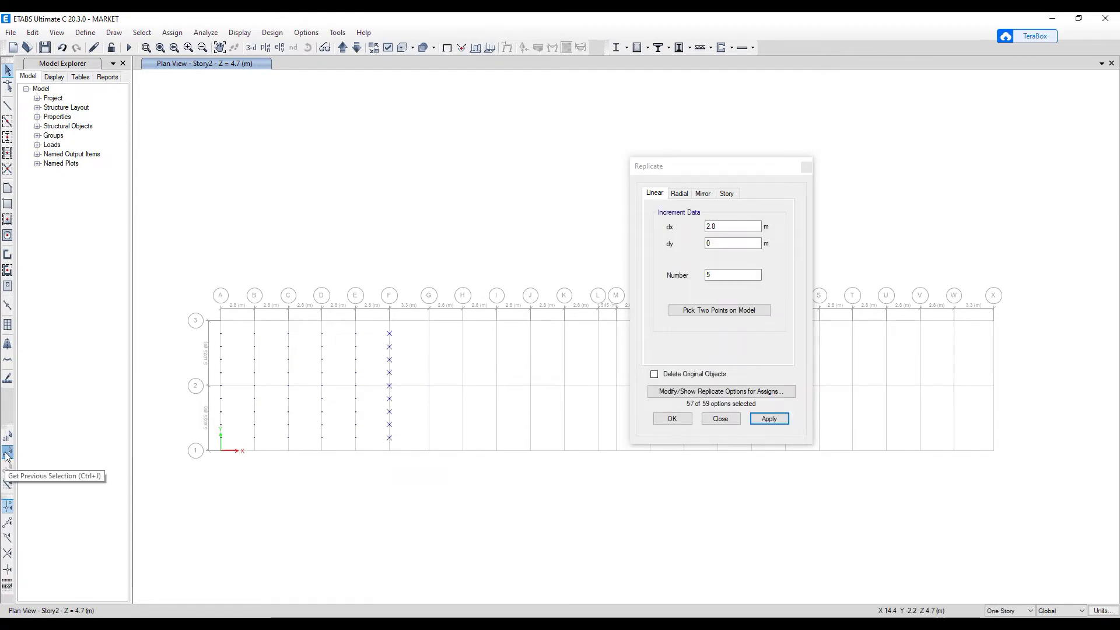
left_click(655, 404)
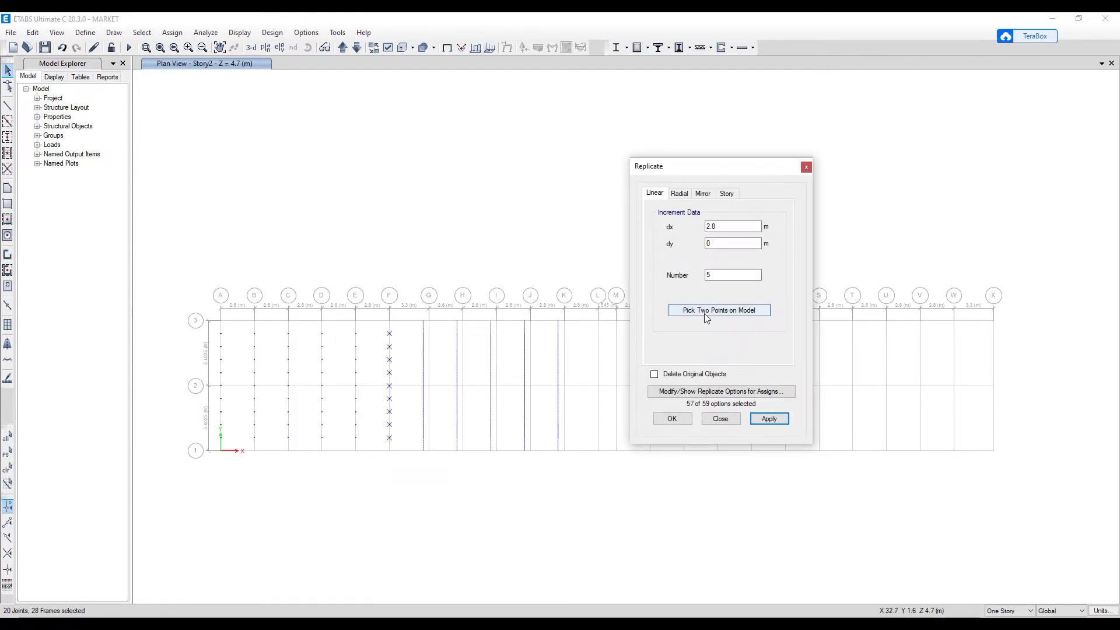
left_click(704, 311)
left_click(389, 450)
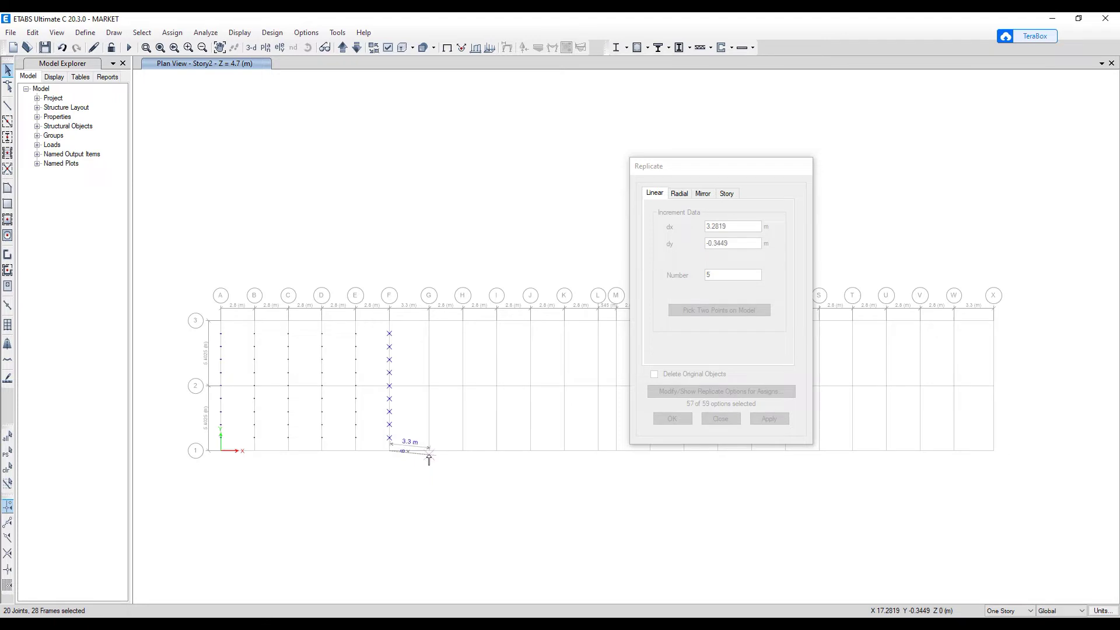
left_click(428, 450)
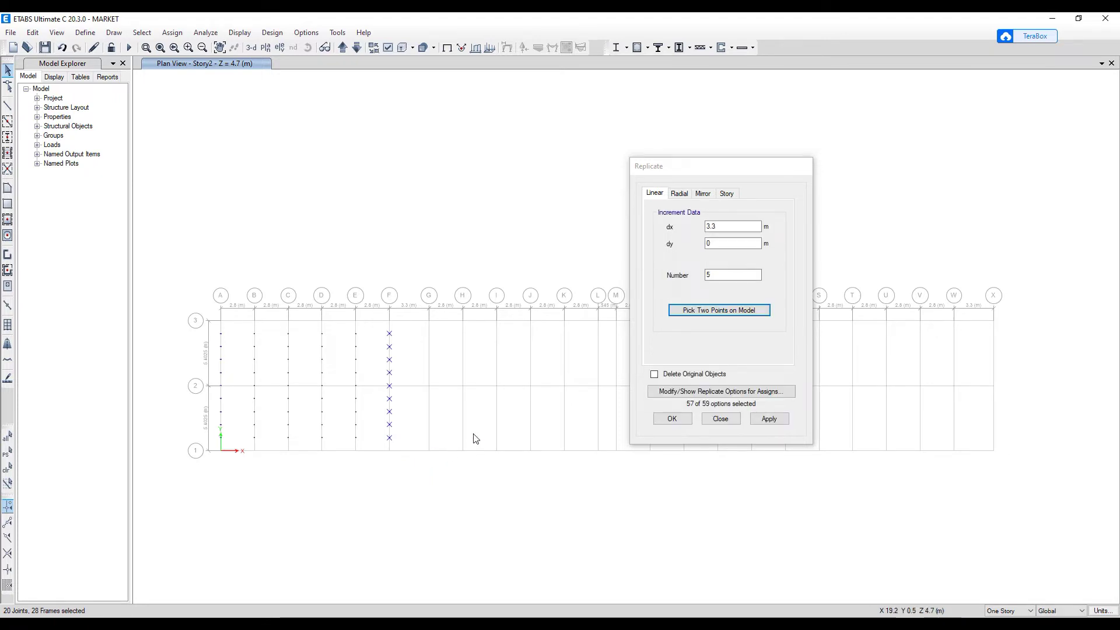
key("BackSpace")
type("1")
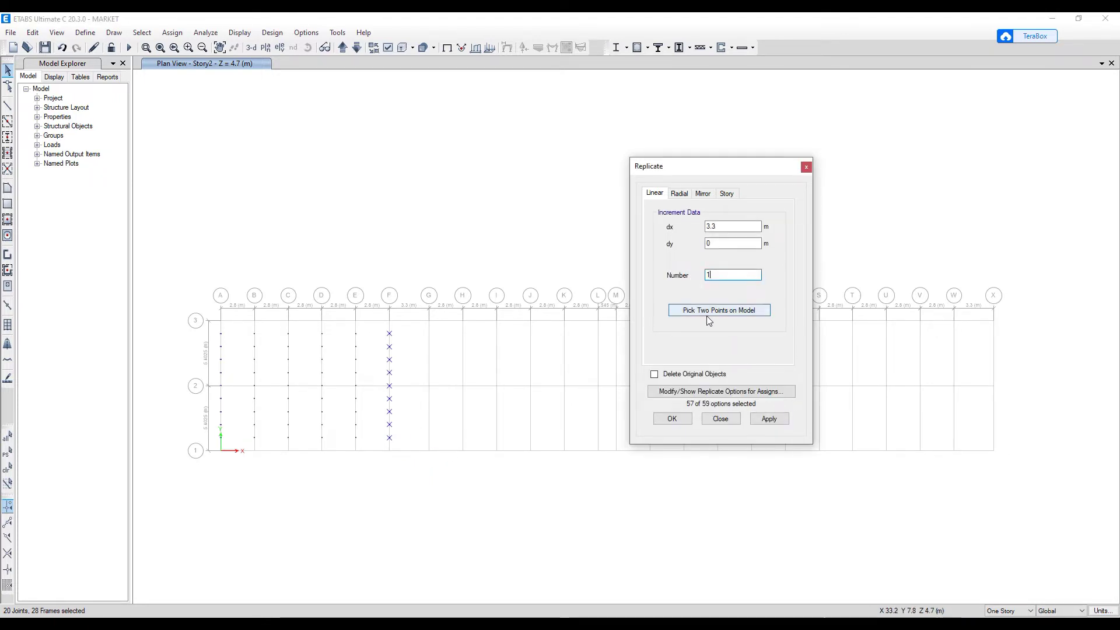
left_click(768, 419)
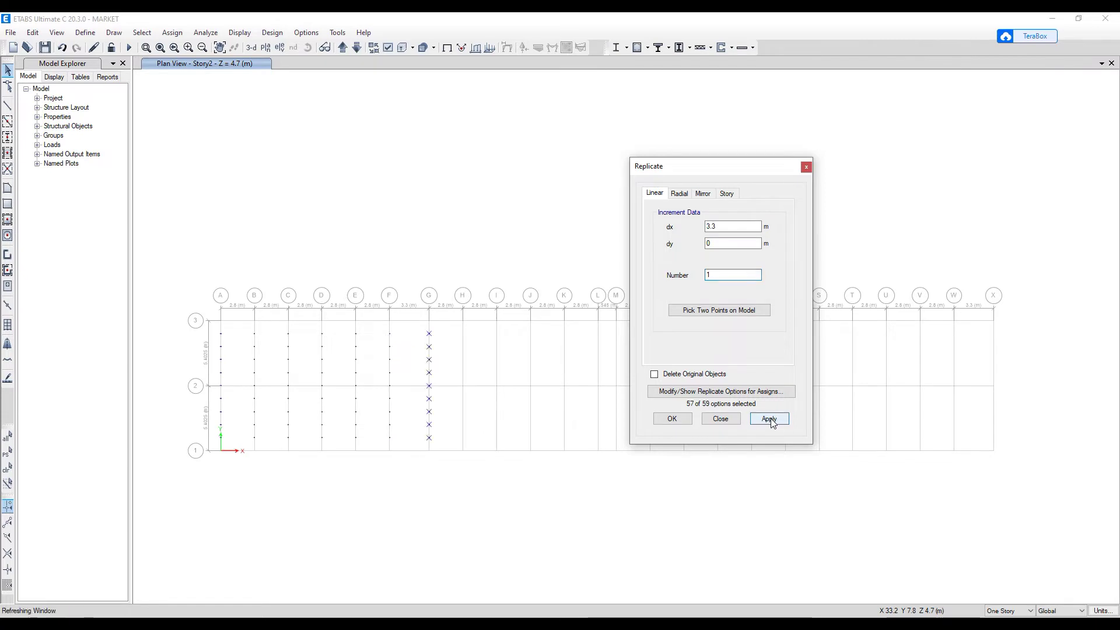
- Reselect the grid G truss and replicate it linearly toward grid L with dx 2.8 m, dy 0 and 5 copies
left_click(8, 452)
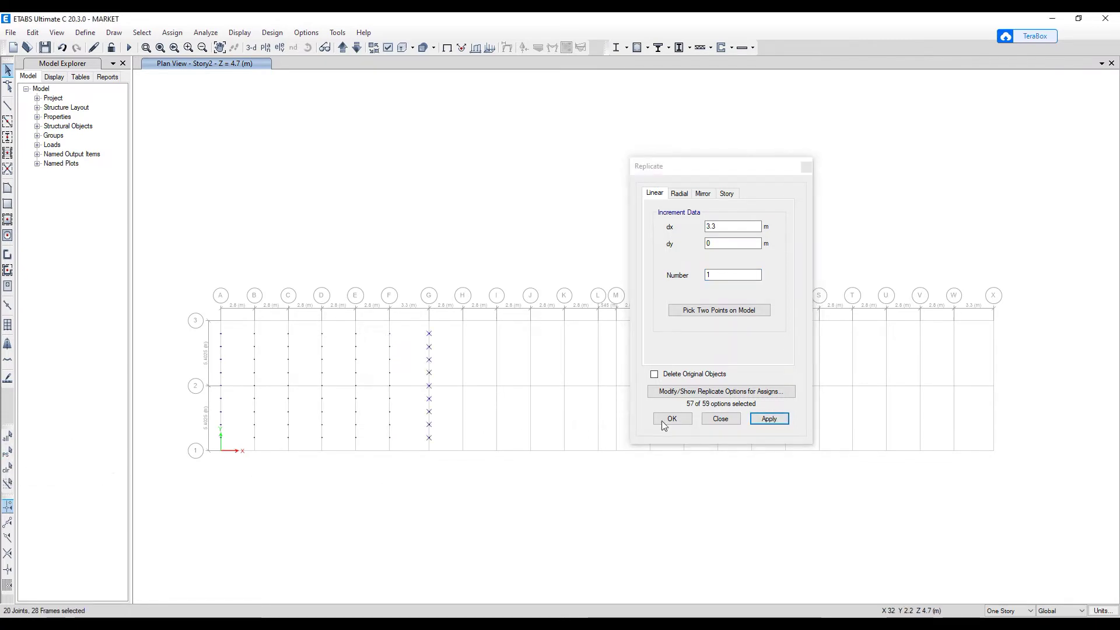
left_click(709, 310)
left_click(429, 450)
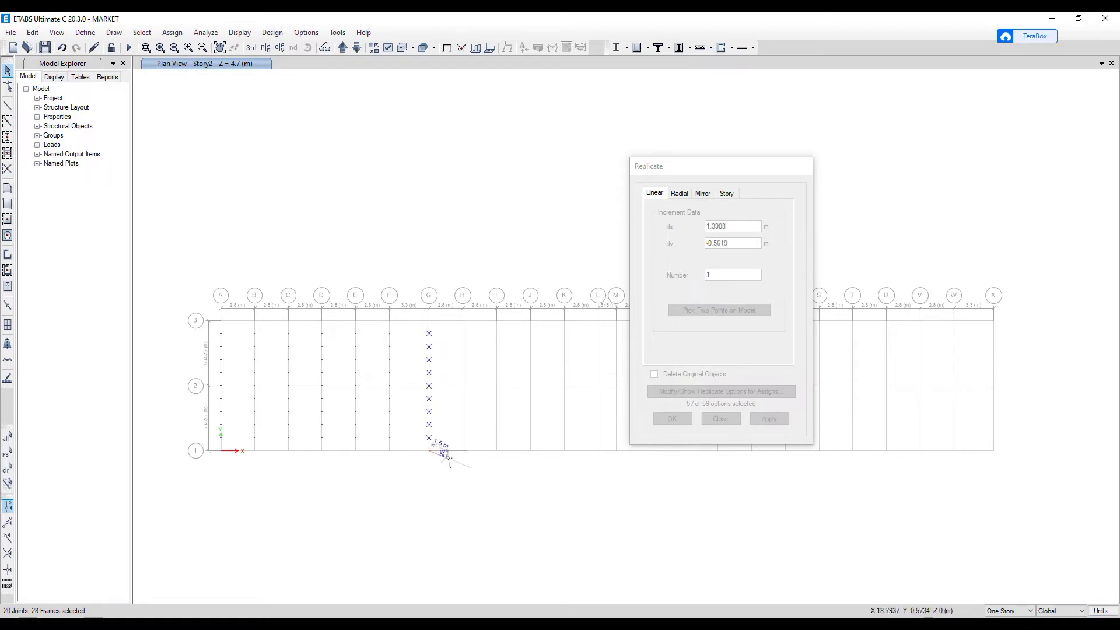
left_click(462, 451)
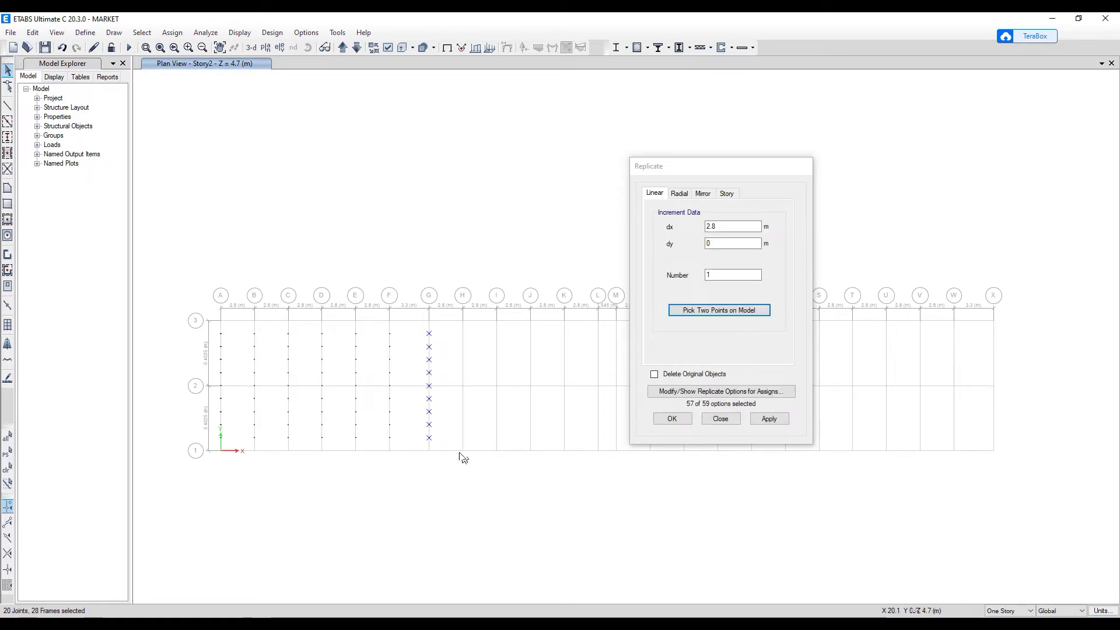
left_click(715, 277)
double_click(715, 277)
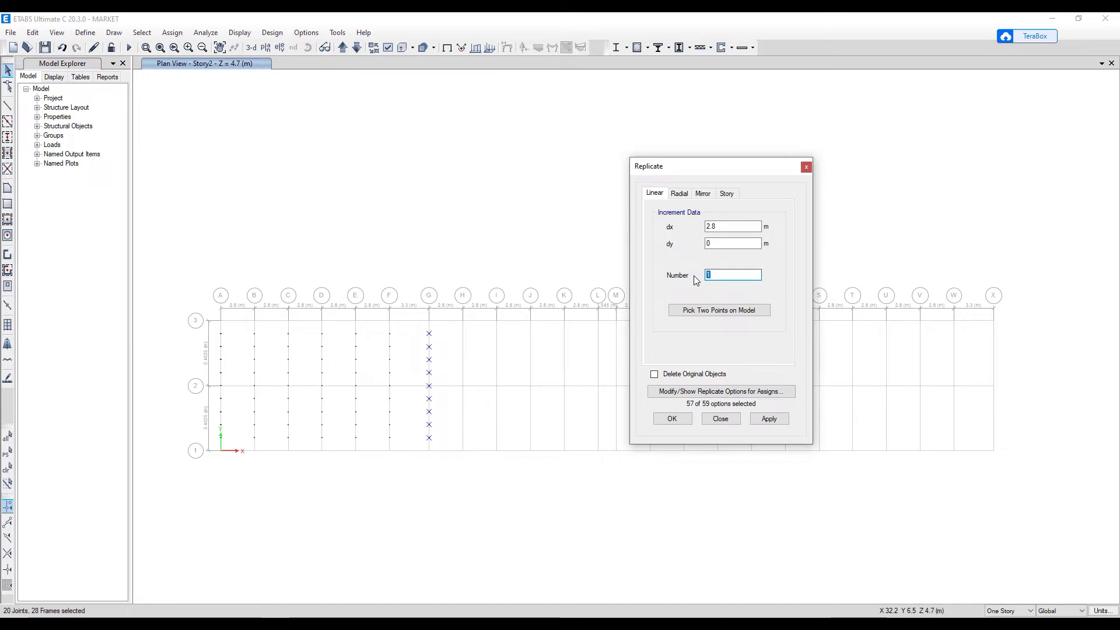
type("5")
left_click(771, 421)
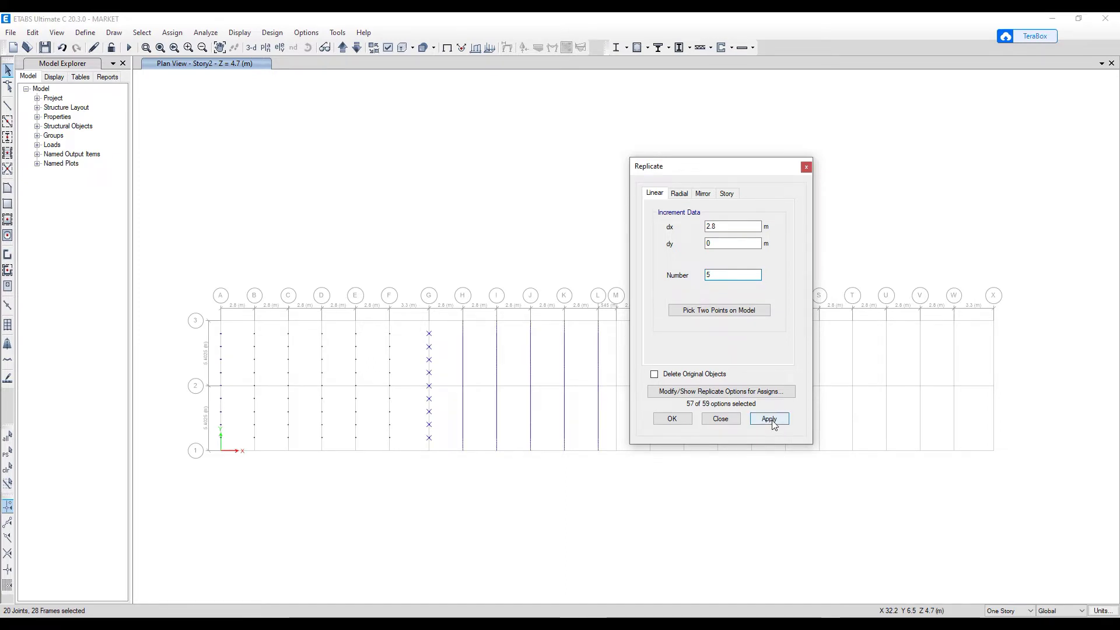
- Reselect the grid L truss and replicate it once to grid M with dx 1.545 m and dy 0
middle_click_drag(593, 480, 310, 482)
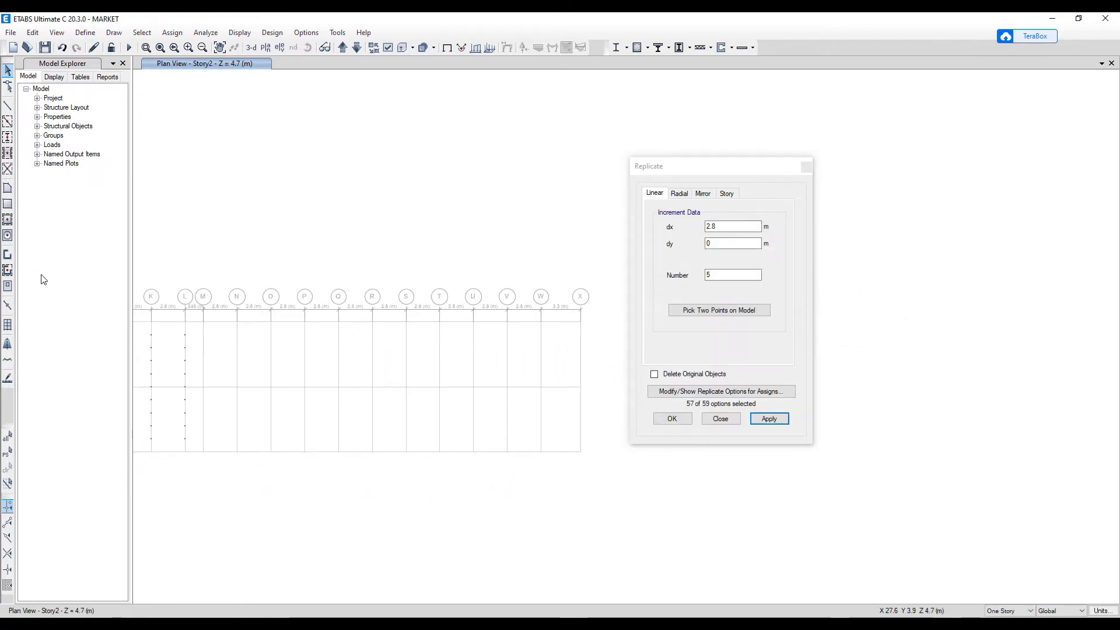
left_click(6, 455)
left_click(686, 310)
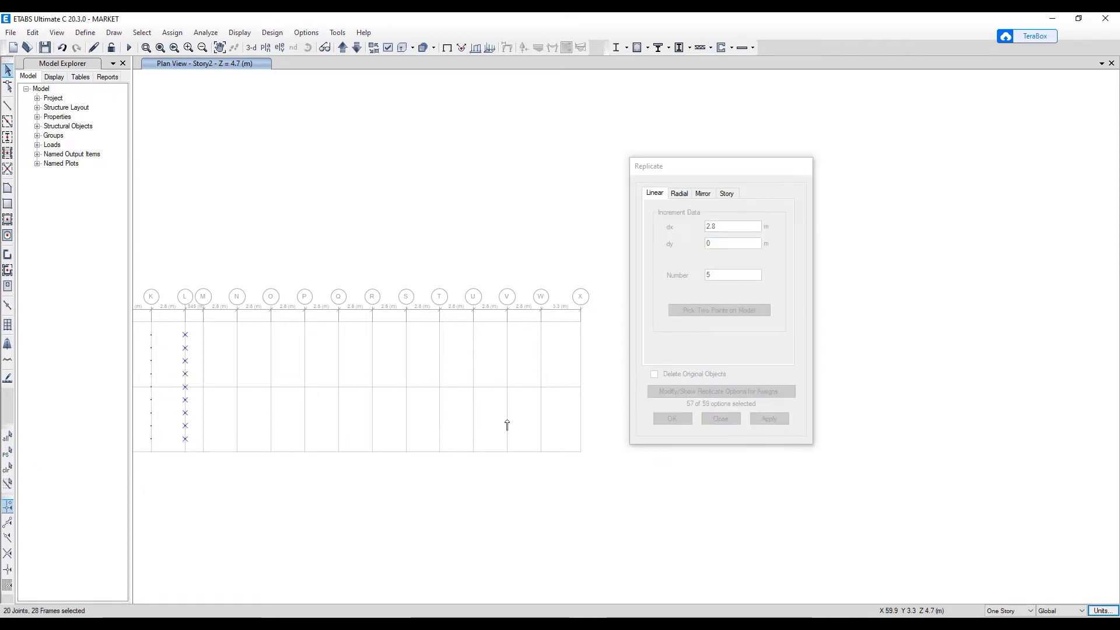
left_click(185, 439)
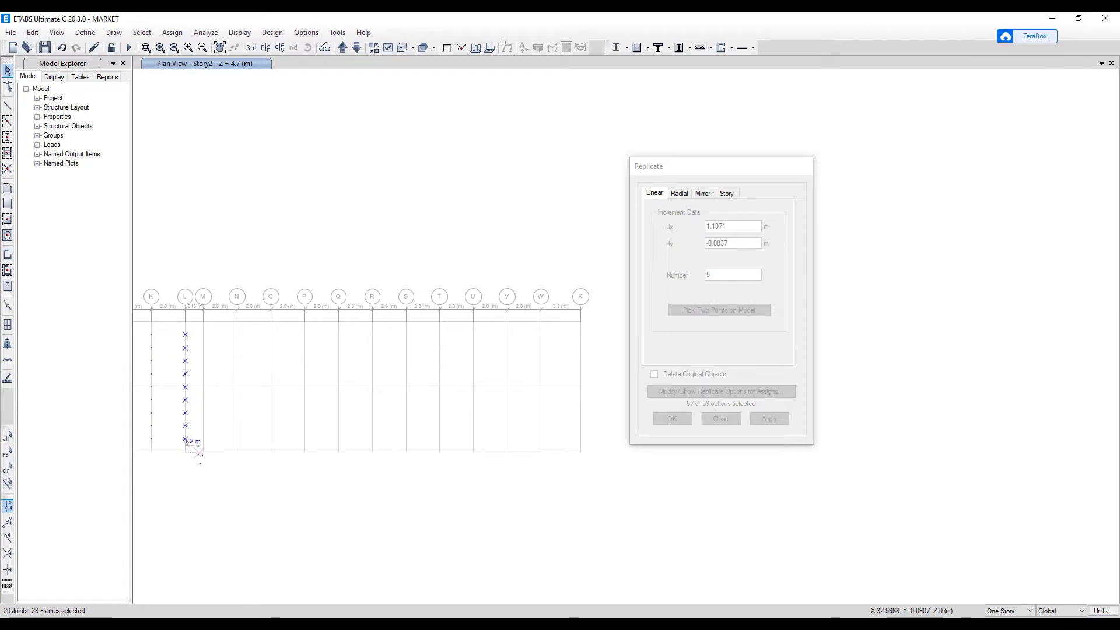
left_click(203, 452)
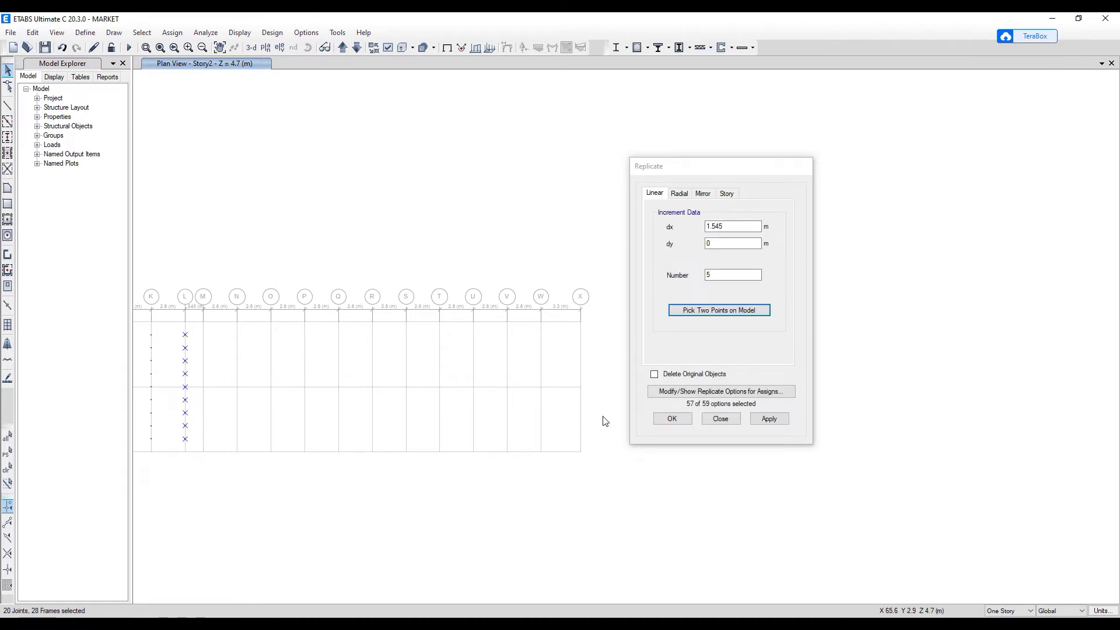
left_click(774, 421)
left_click(694, 274)
type("1")
left_click(770, 420)
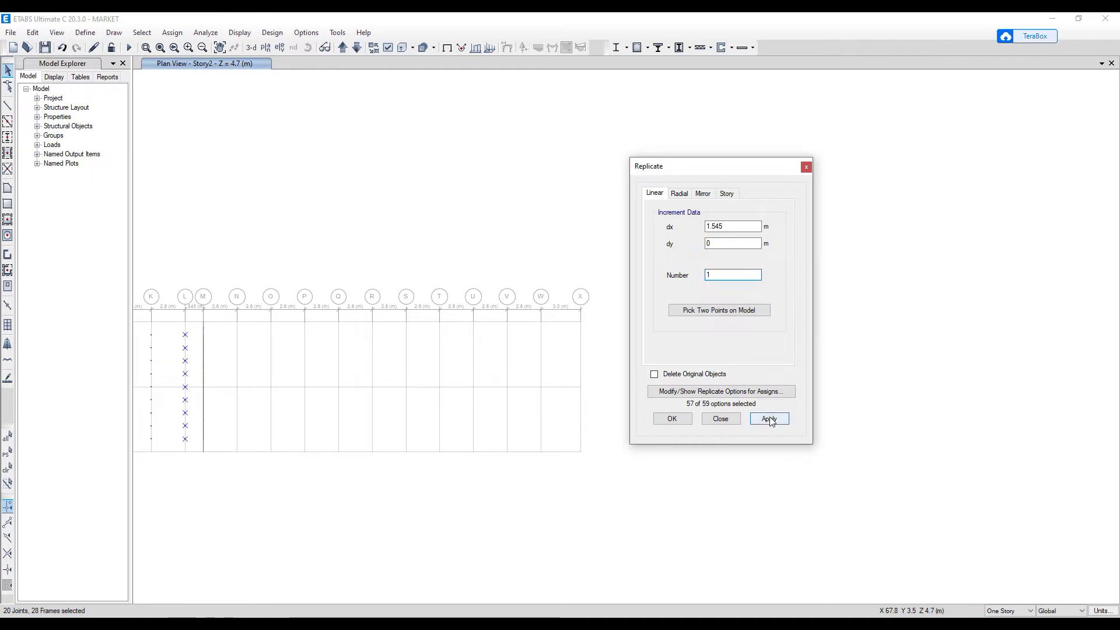
left_click(730, 473)
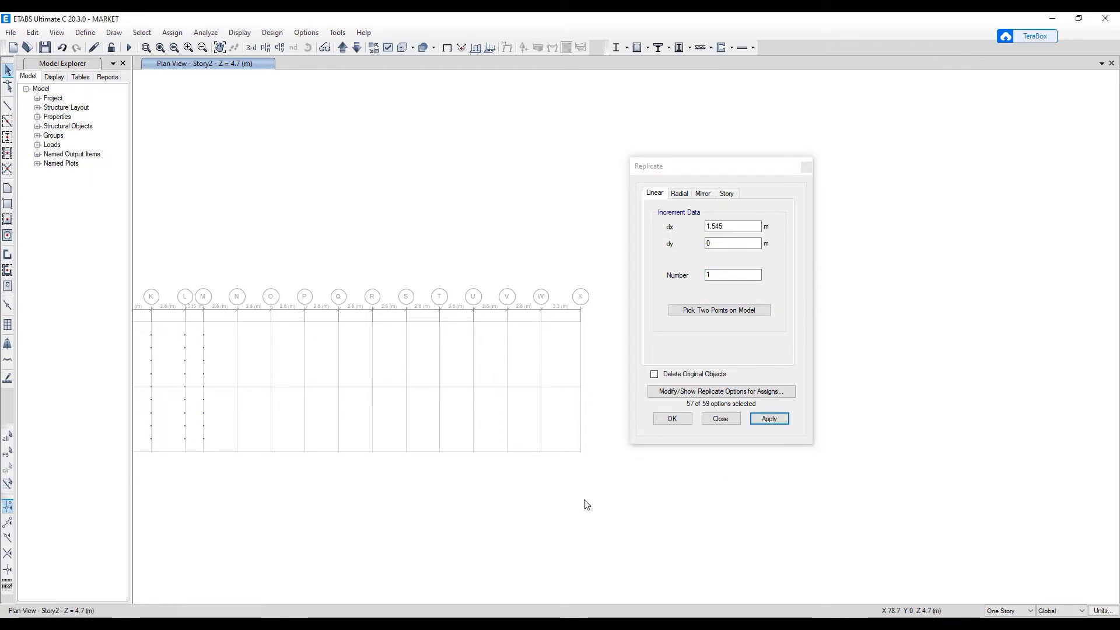
- Reselect the grid M truss and replicate it linearly toward grid W with dx 2.8 m, dy 0 and 10 copies
left_click(10, 454)
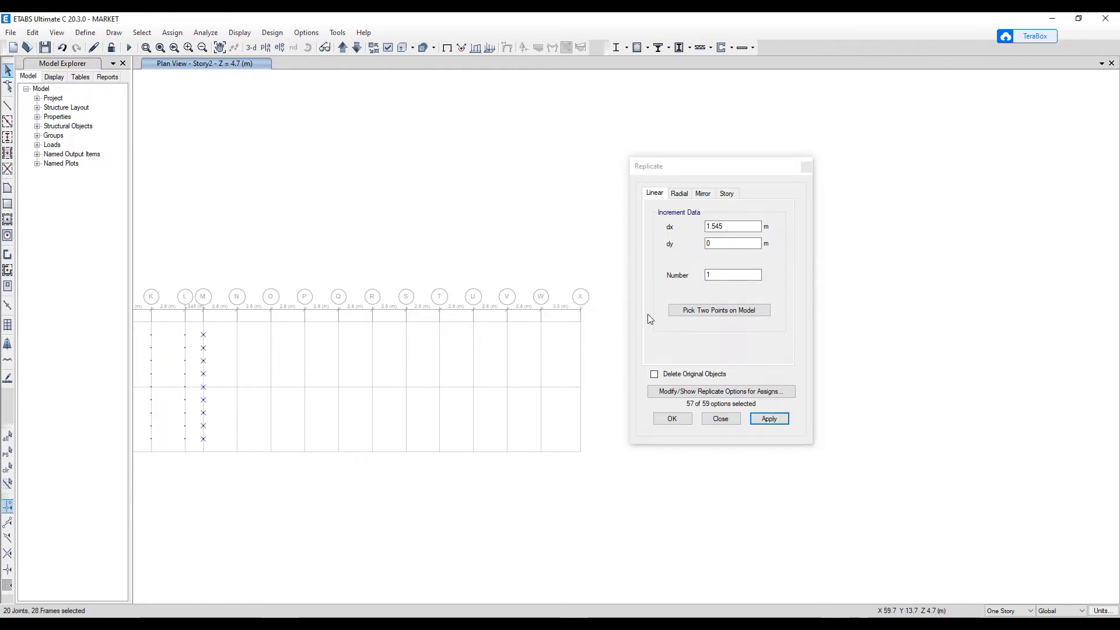
left_click(715, 318)
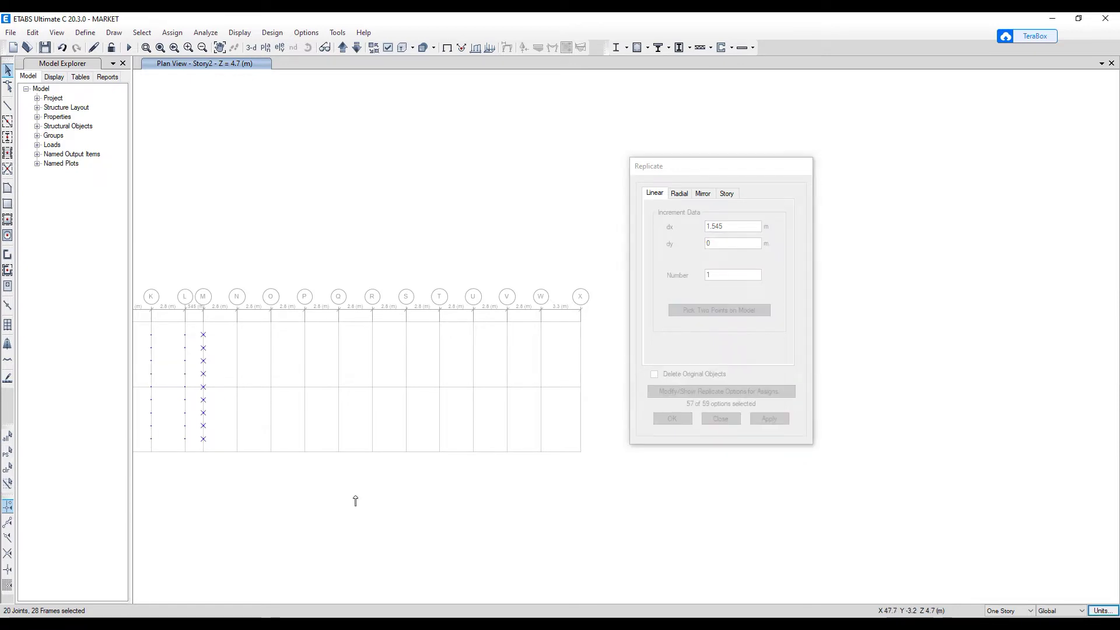
left_click(203, 452)
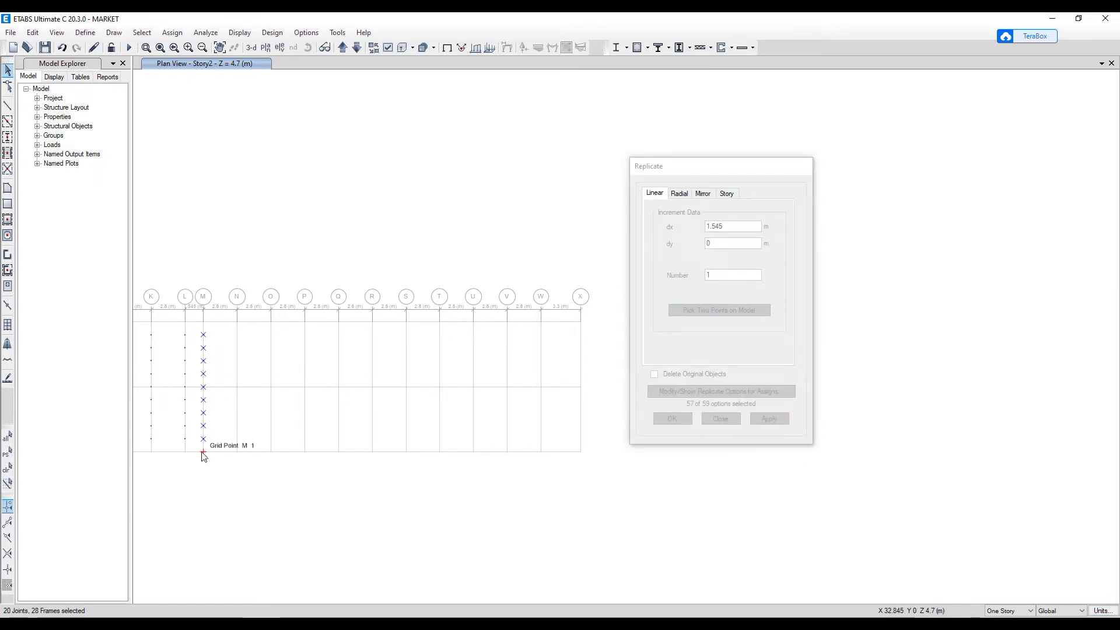
left_click(237, 452)
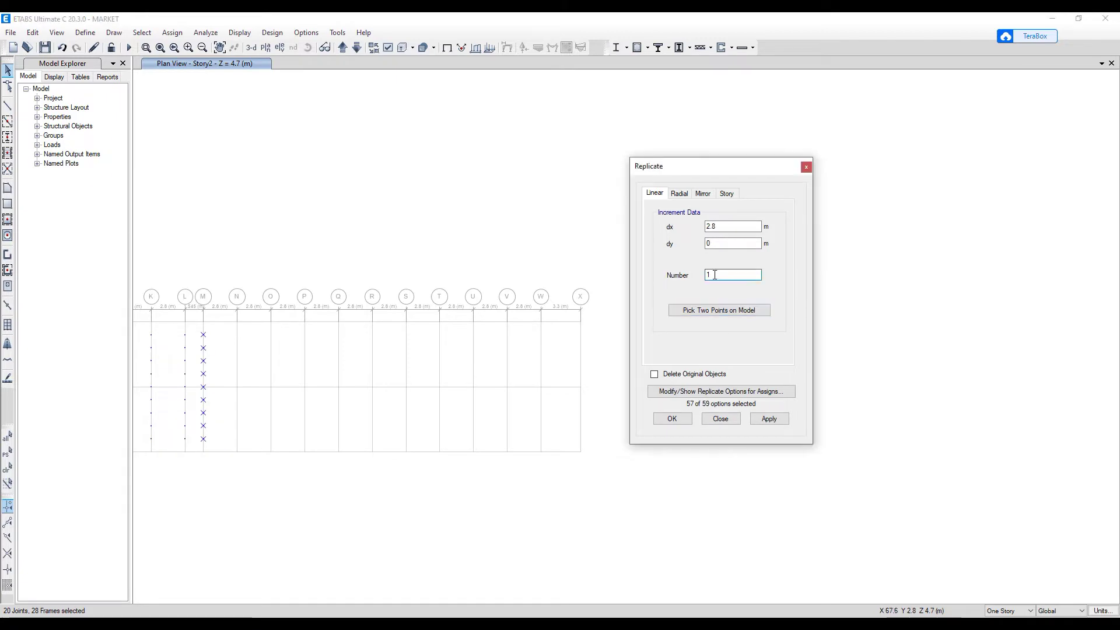
type("0")
left_click(772, 419)
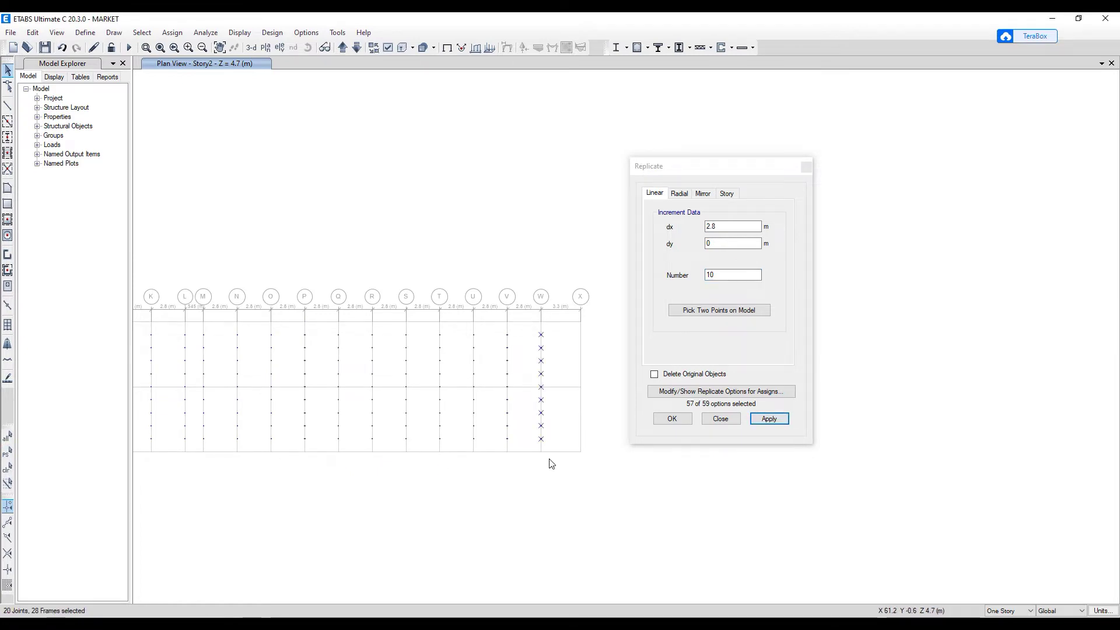
- Replicate the selected grid W truss once to grid X, picking the W–X spacing as dx 3.3 m with dy 0
left_click(693, 311)
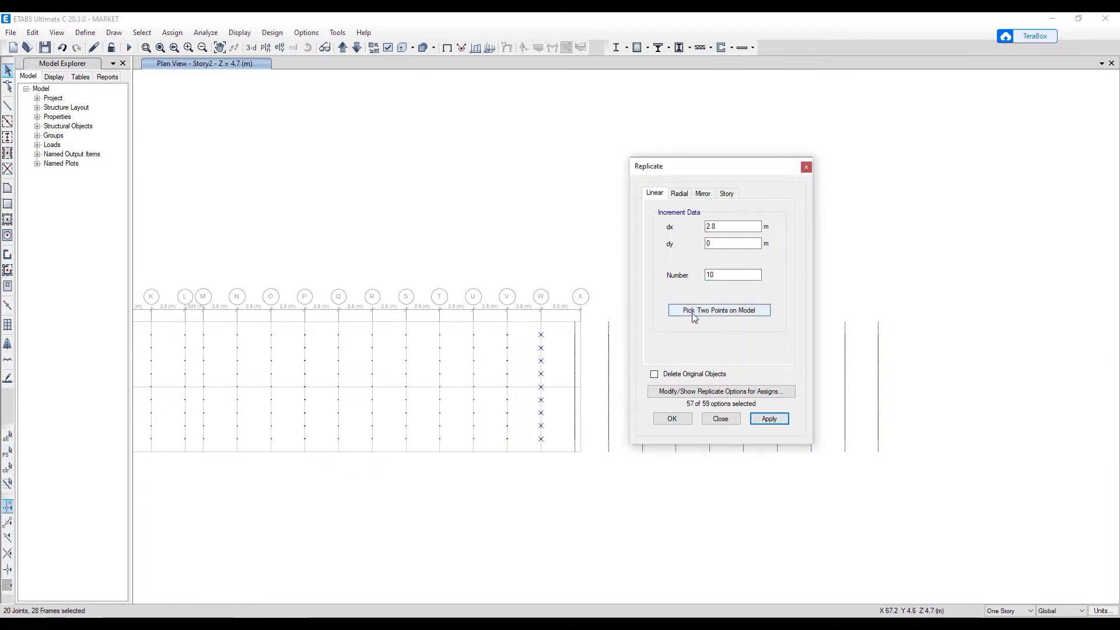
left_click(541, 452)
left_click(581, 452)
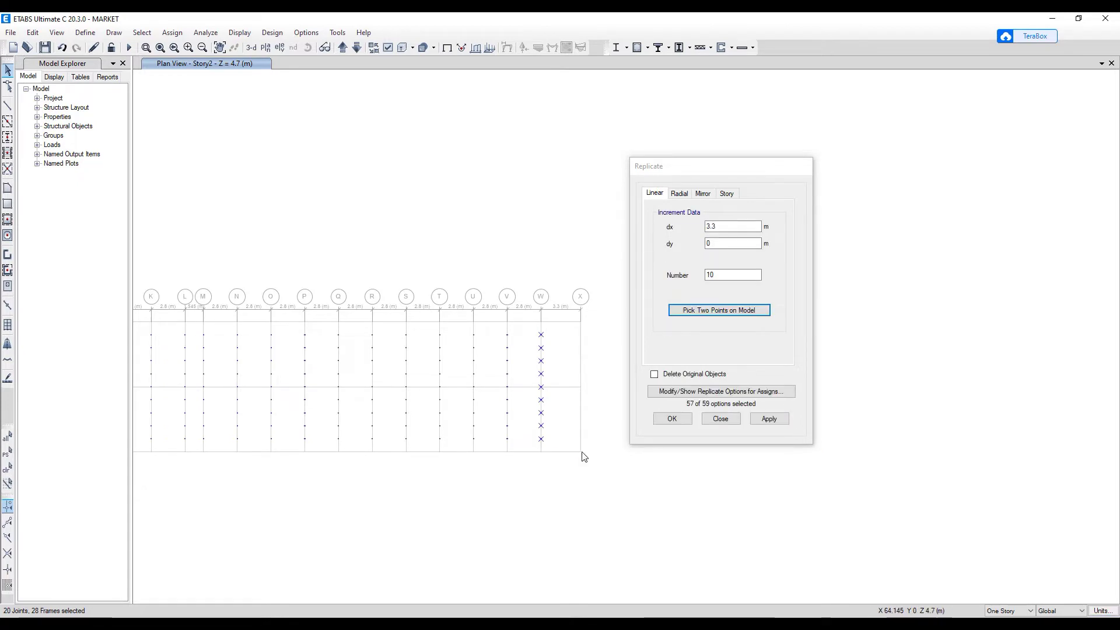
double_click(702, 274)
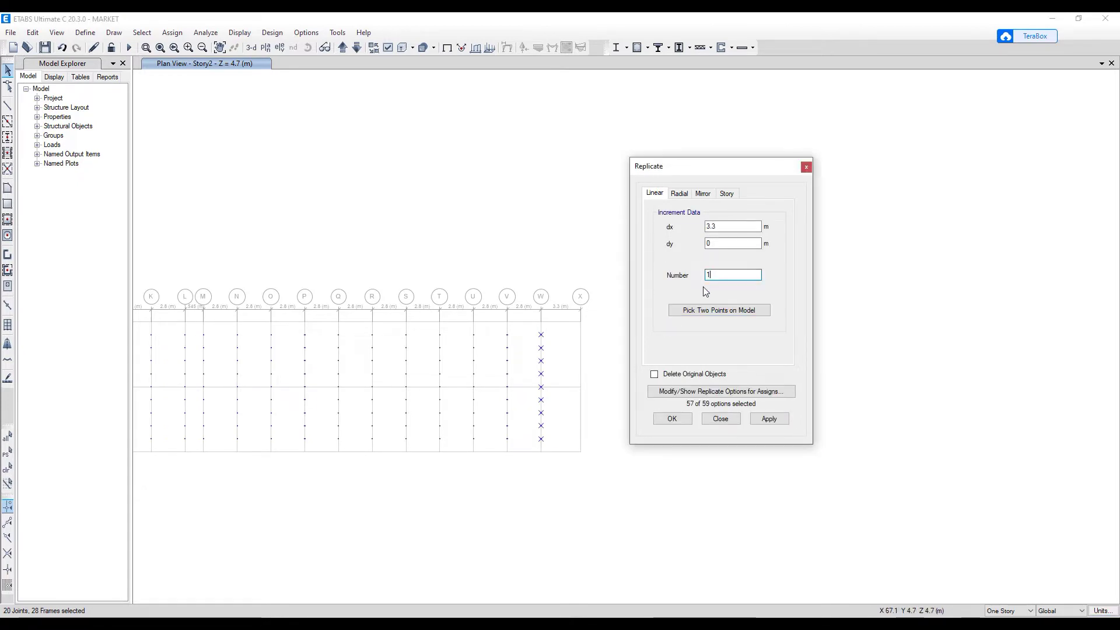
left_click(770, 418)
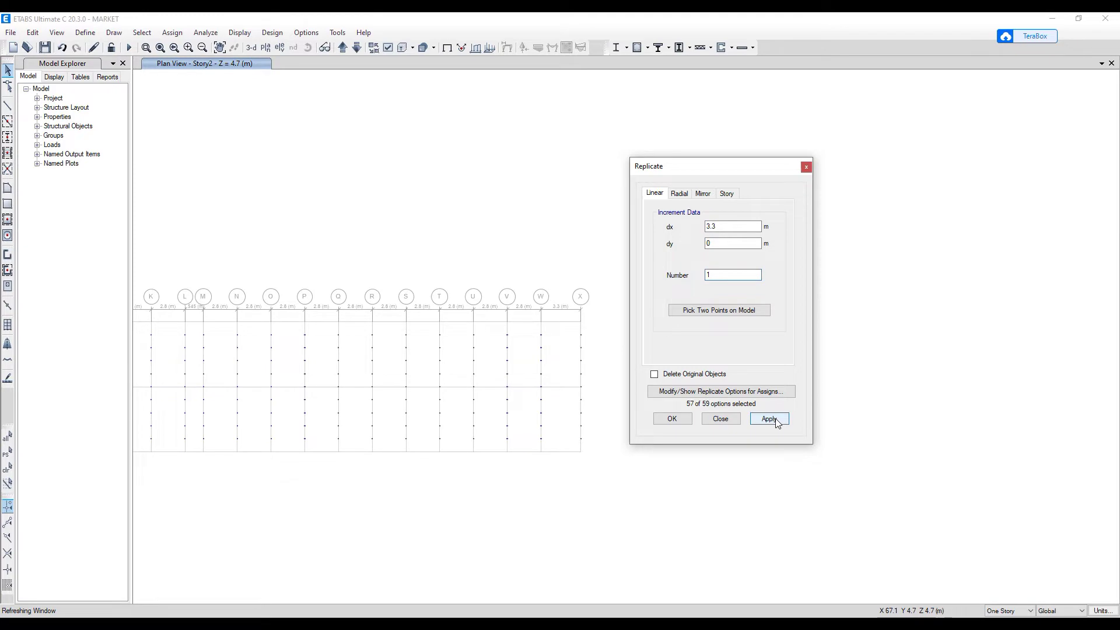
- Inspect the replicated truss frames in the 3D view and in a rendered view from several angles
left_click(806, 167)
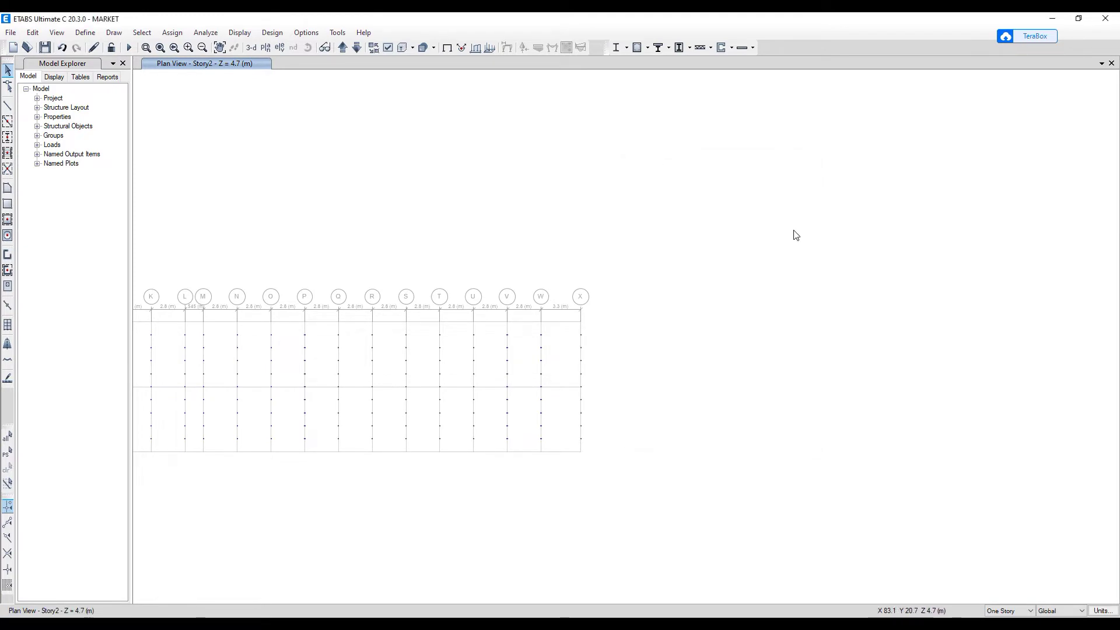
left_click(252, 48)
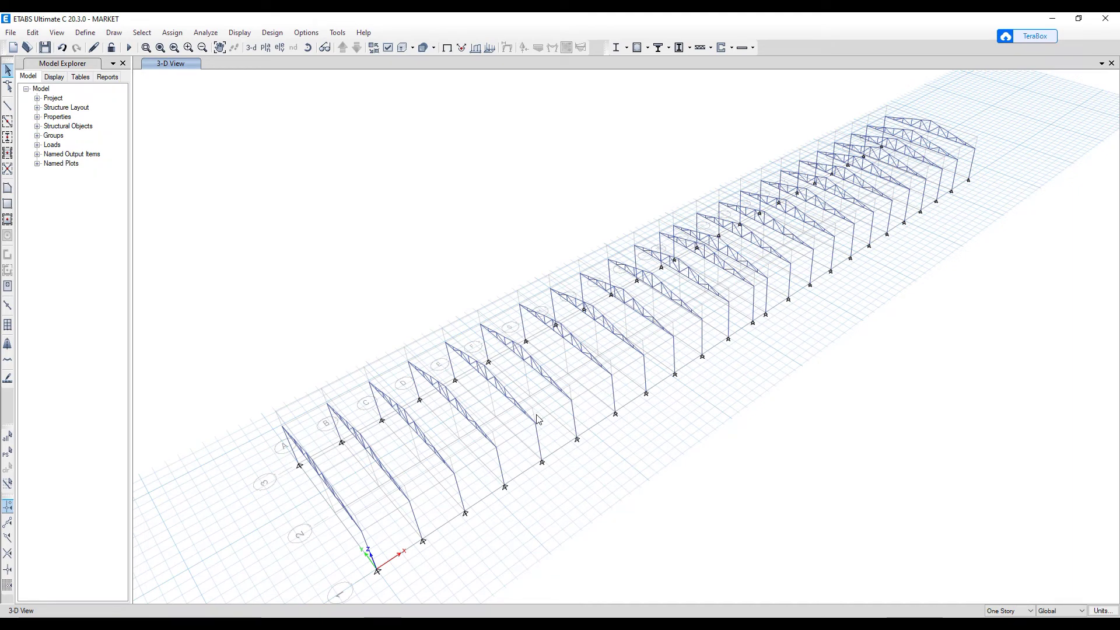
key("ctrl+shift+o")
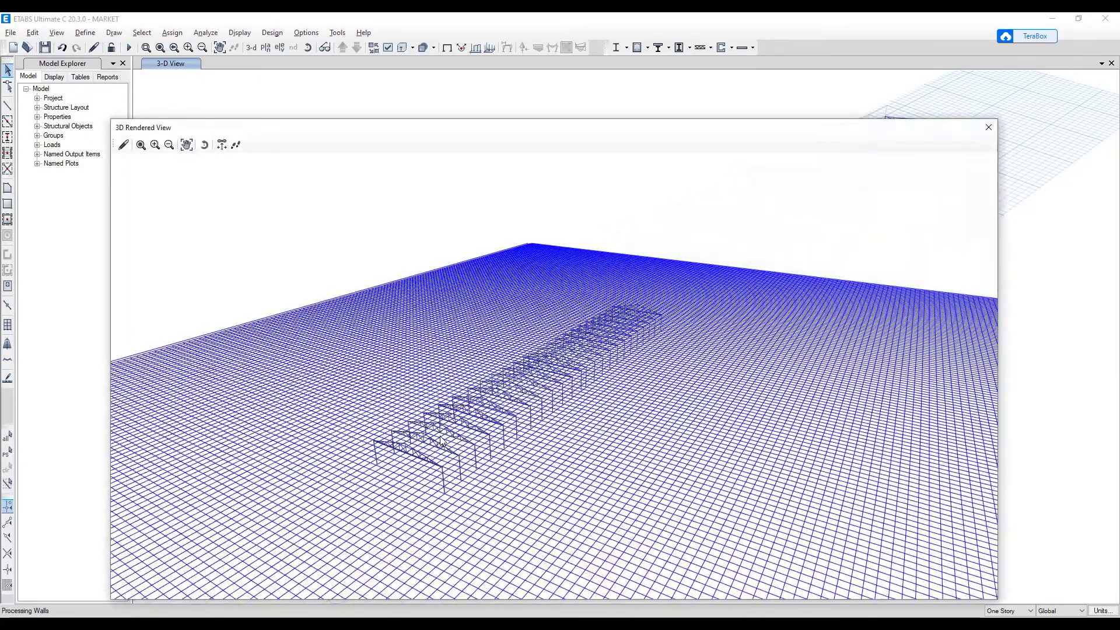
scroll(441, 443, "up", 5)
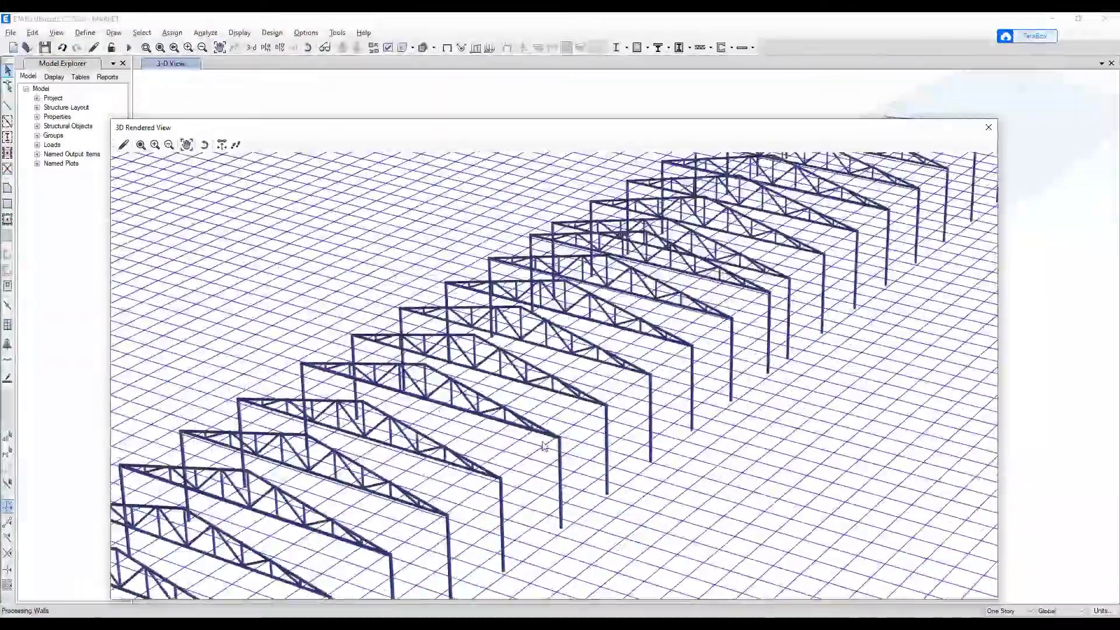
scroll(496, 484, "up", 6)
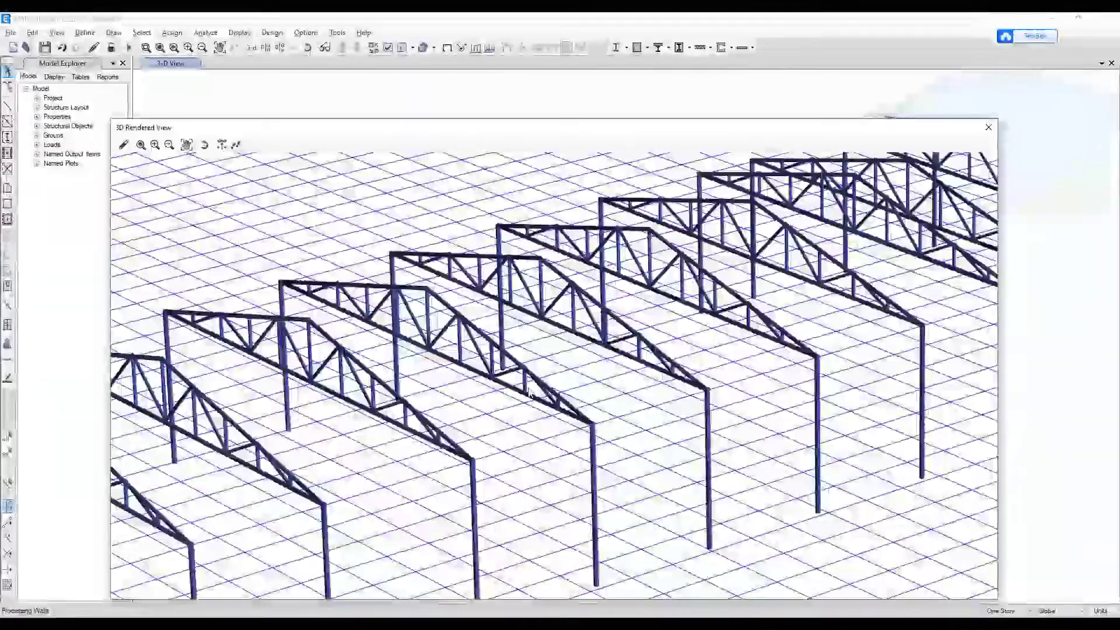
scroll(541, 459, "down", 10)
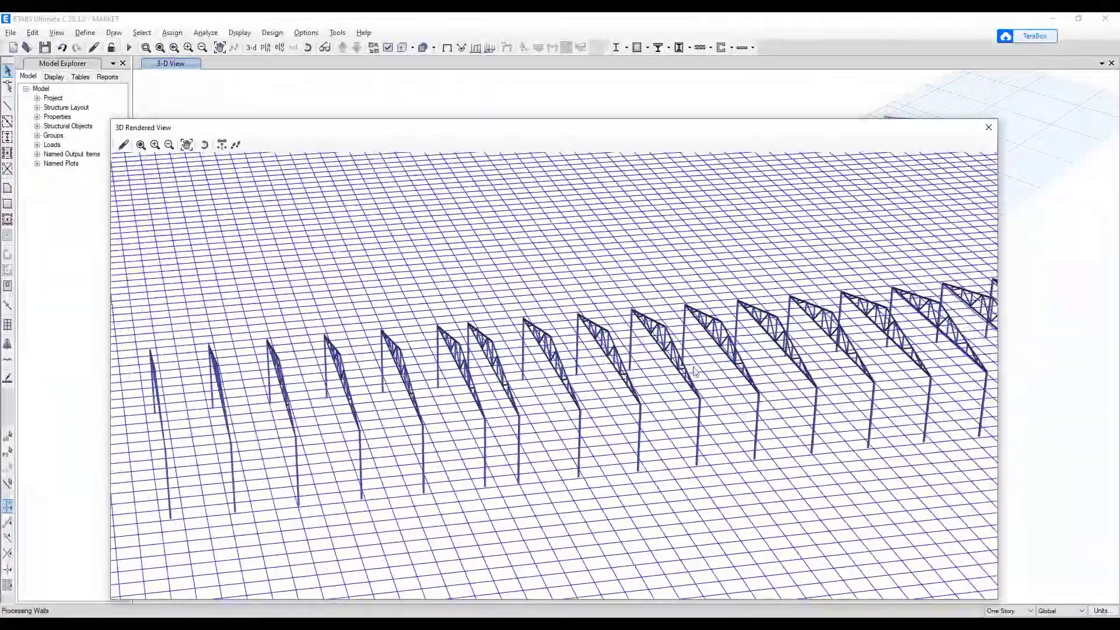
middle_click_drag(694, 371, 450, 389, "shift")
scroll(648, 424, "up", 5)
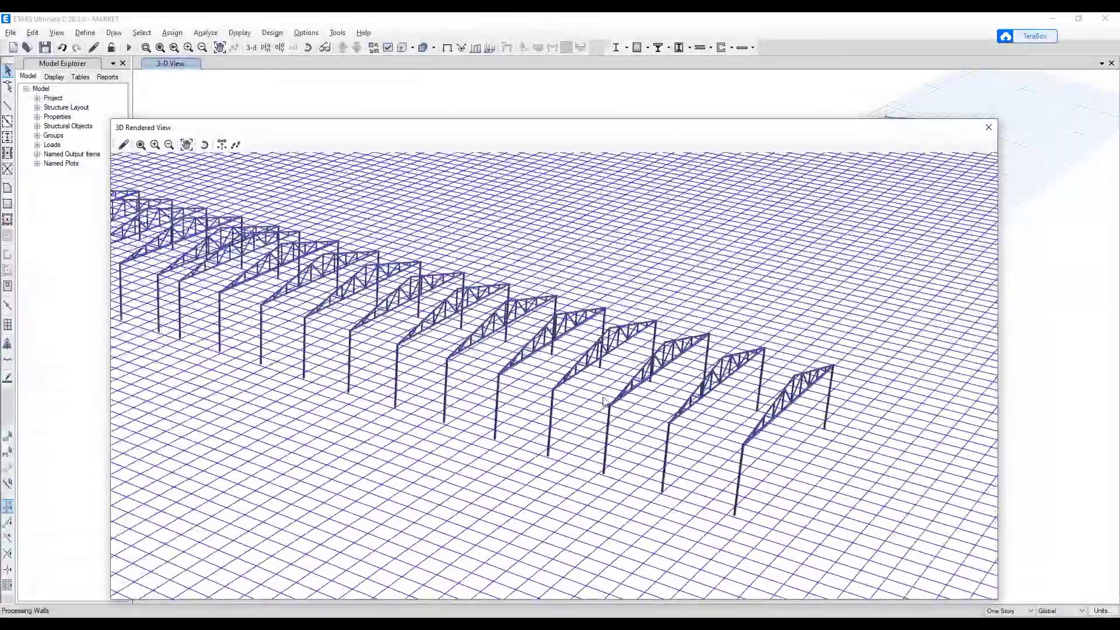
middle_click_drag(603, 401, 450, 410, "shift")
scroll(717, 421, "down", 5)
scroll(671, 417, "up", 5)
scroll(450, 411, "down", 4)
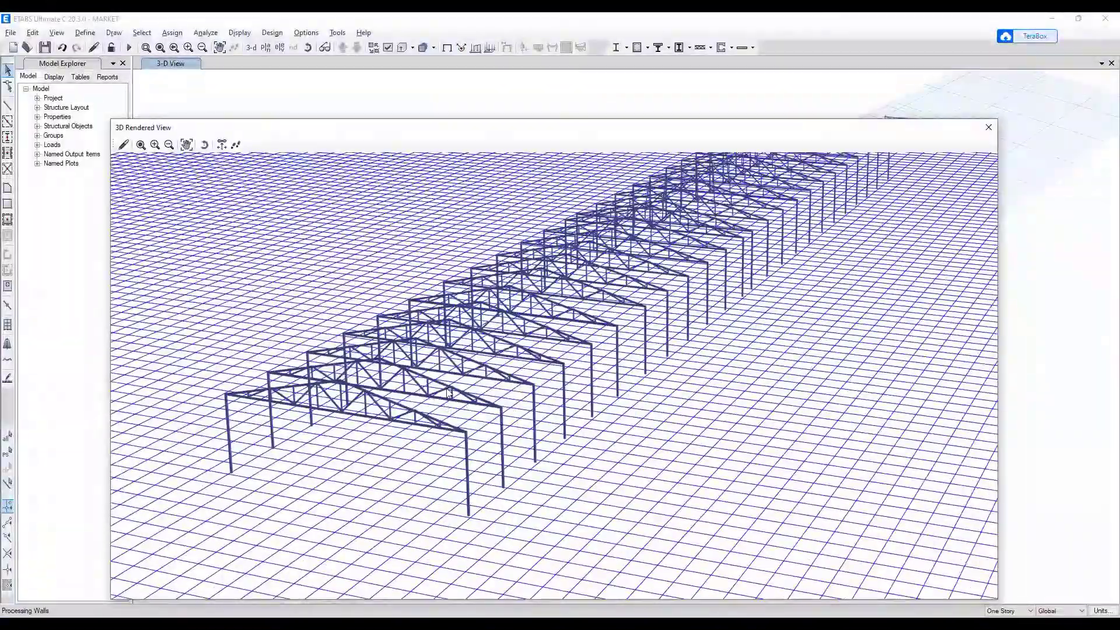
left_click(987, 127)
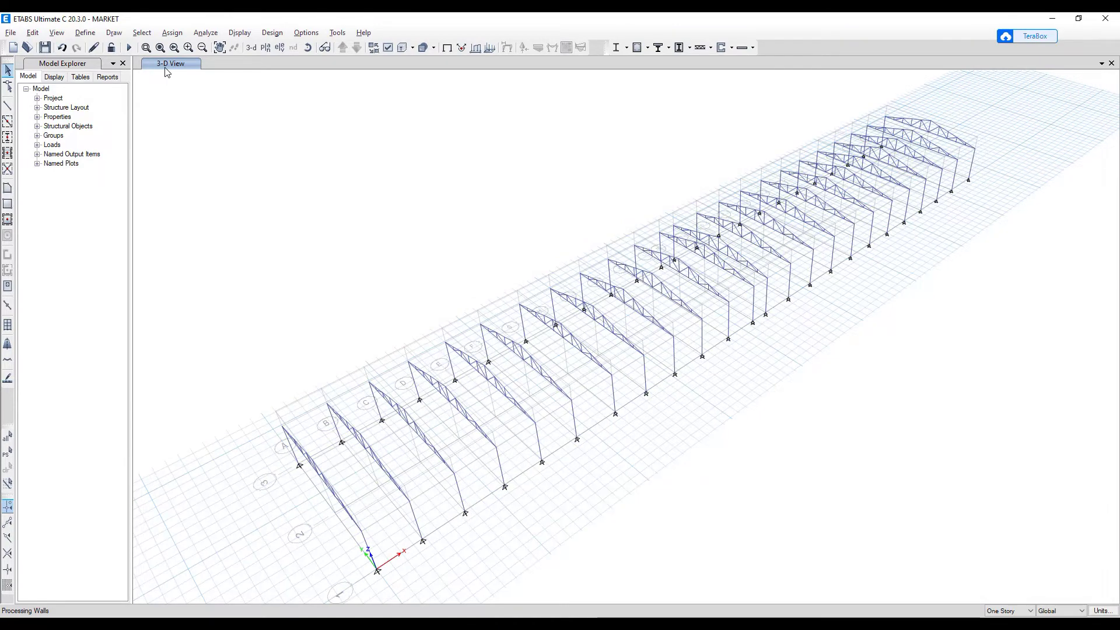
- On the Story1 plan, draw a 75X75X3MM frame along grid line 3 between grids A and B and check it in 3D
left_click(266, 49)
left_click(502, 291)
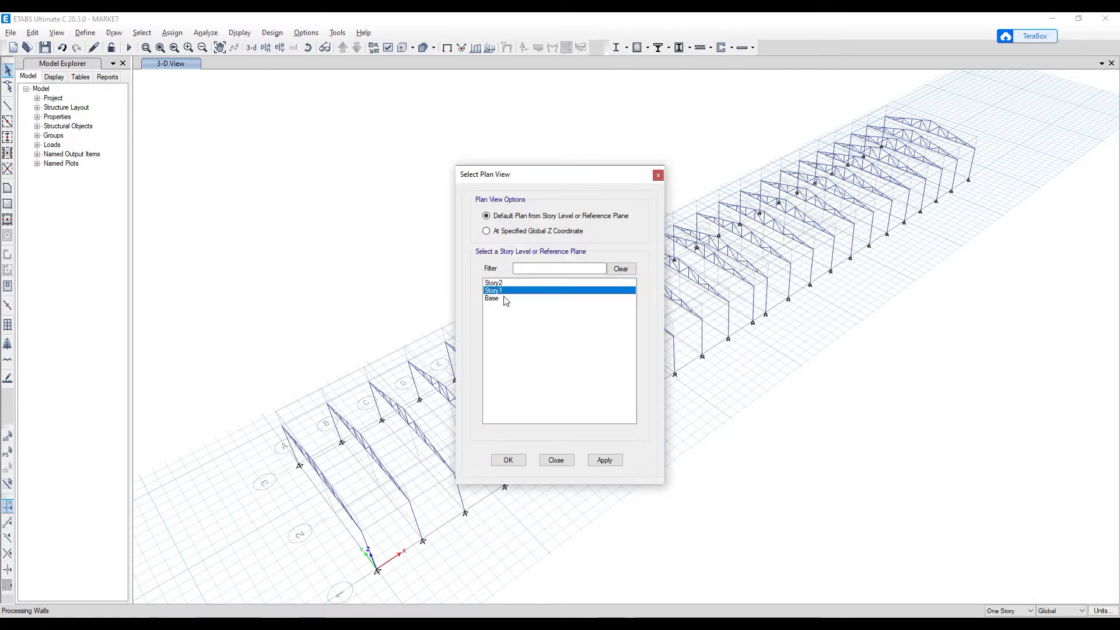
left_click(602, 461)
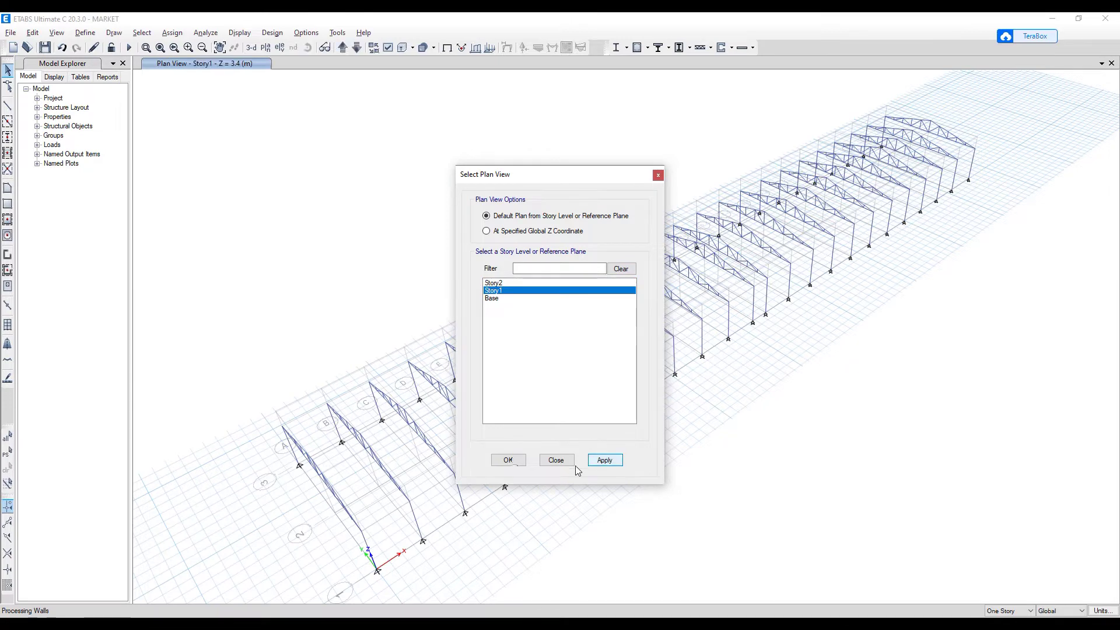
left_click(508, 460)
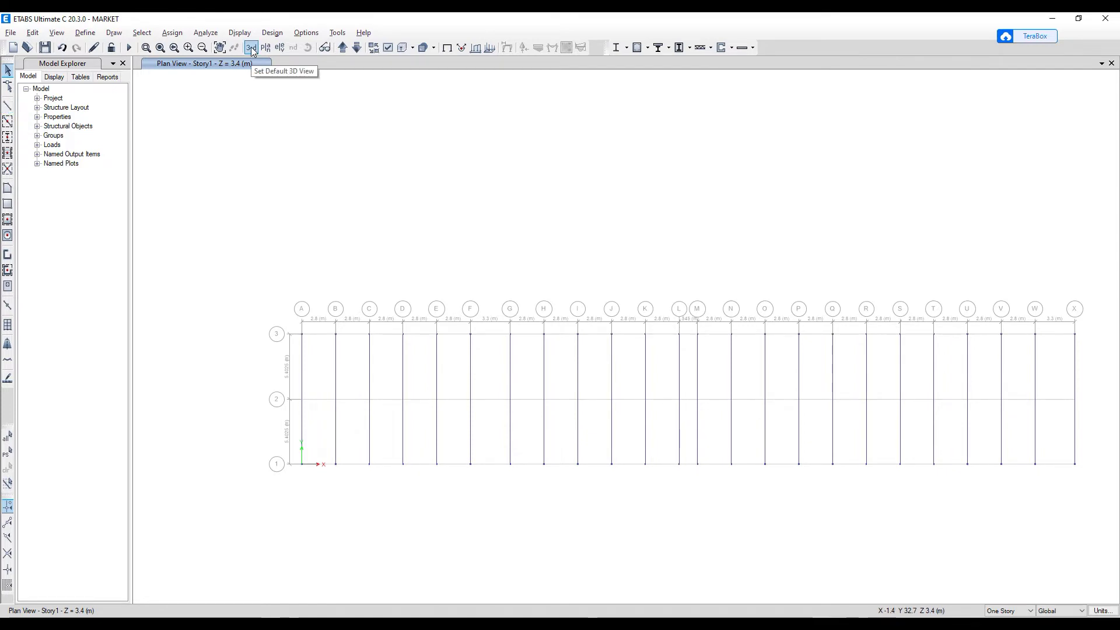
left_click(7, 121)
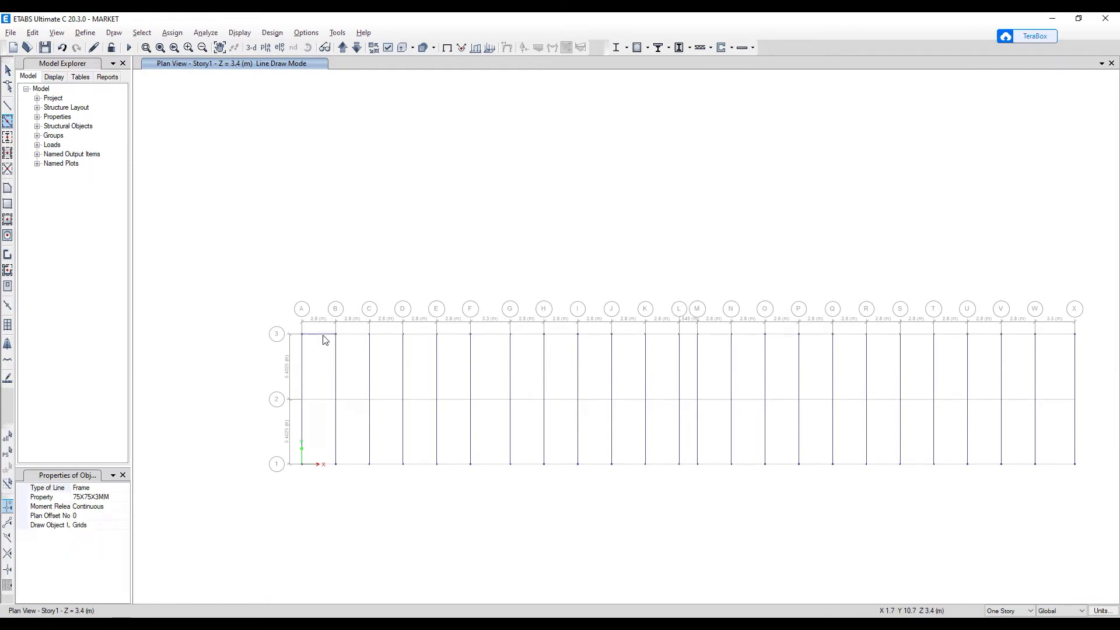
left_click(251, 47)
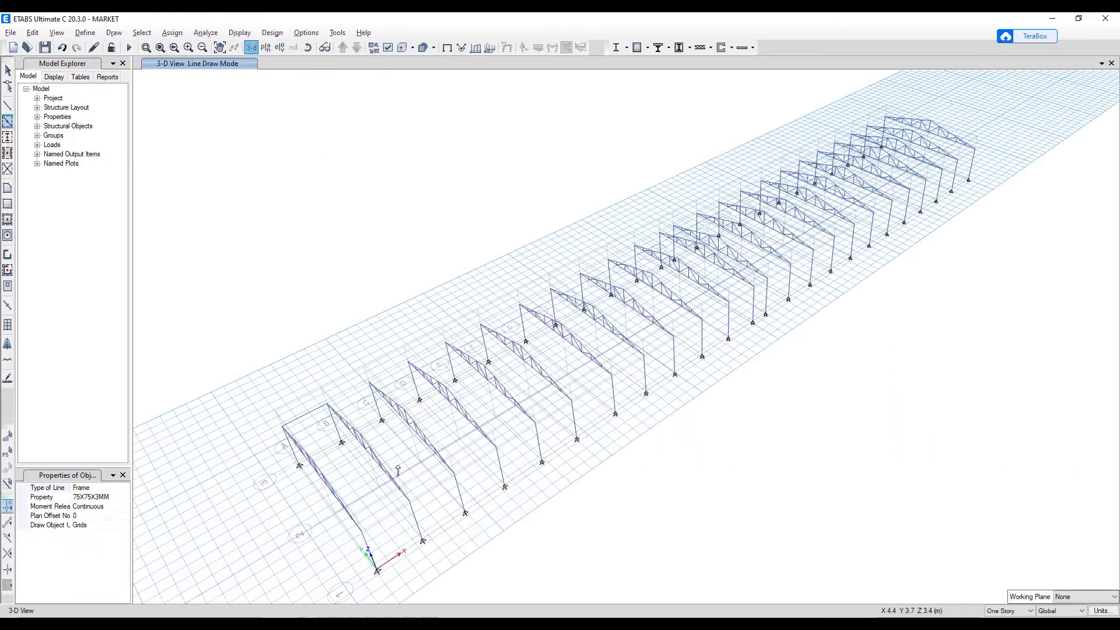
middle_click_drag(350, 477, 379, 461, "shift")
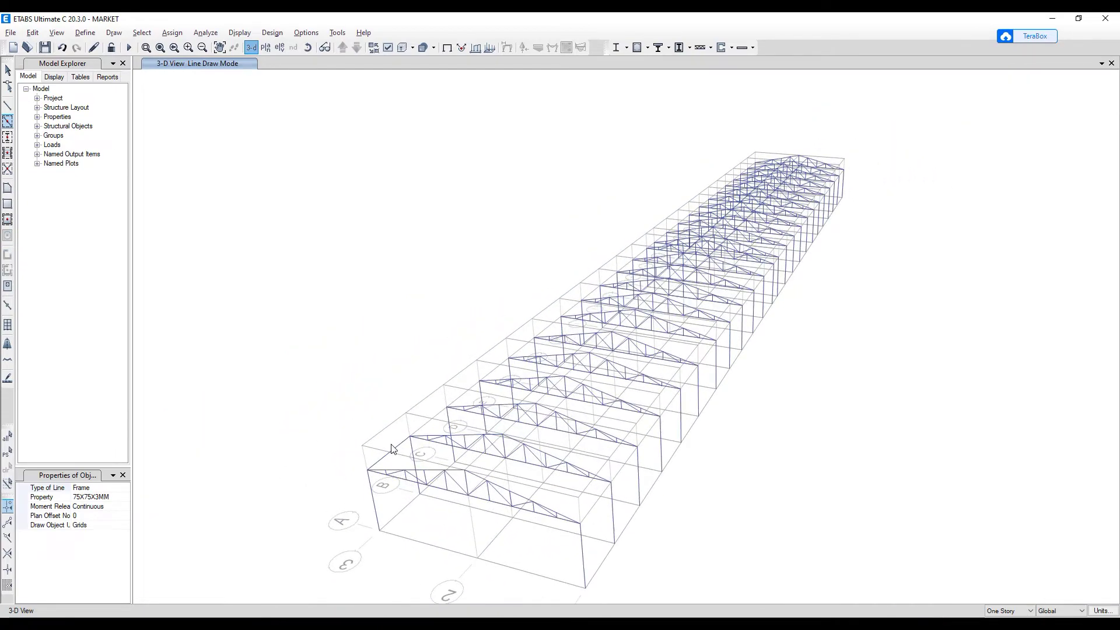
scroll(388, 452, "up", 6)
scroll(399, 444, "down", 6)
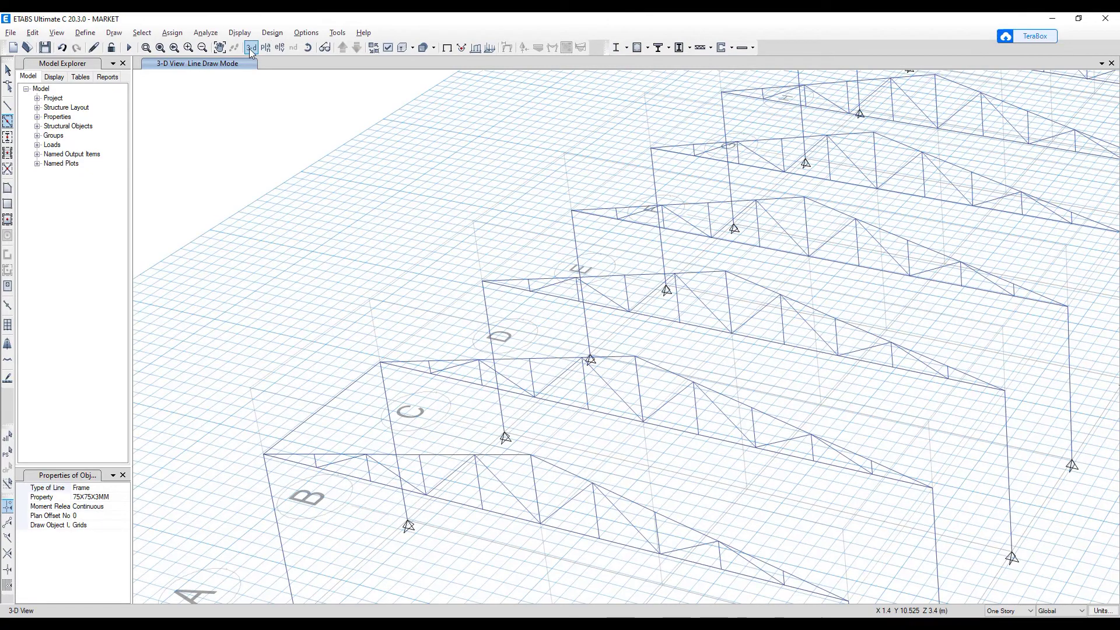
- On the Story1 plan, draw 75X75X3MM frames in all bays from grid A to X along grid lines 3 and 1
left_click(267, 49)
left_click(493, 291)
left_click(604, 459)
left_click(507, 460)
middle_click_drag(355, 313, 276, 264)
mouse_move(235, 250)
left_mouse_down()
mouse_move(770, 319)
mouse_move(1013, 315)
left_mouse_up()
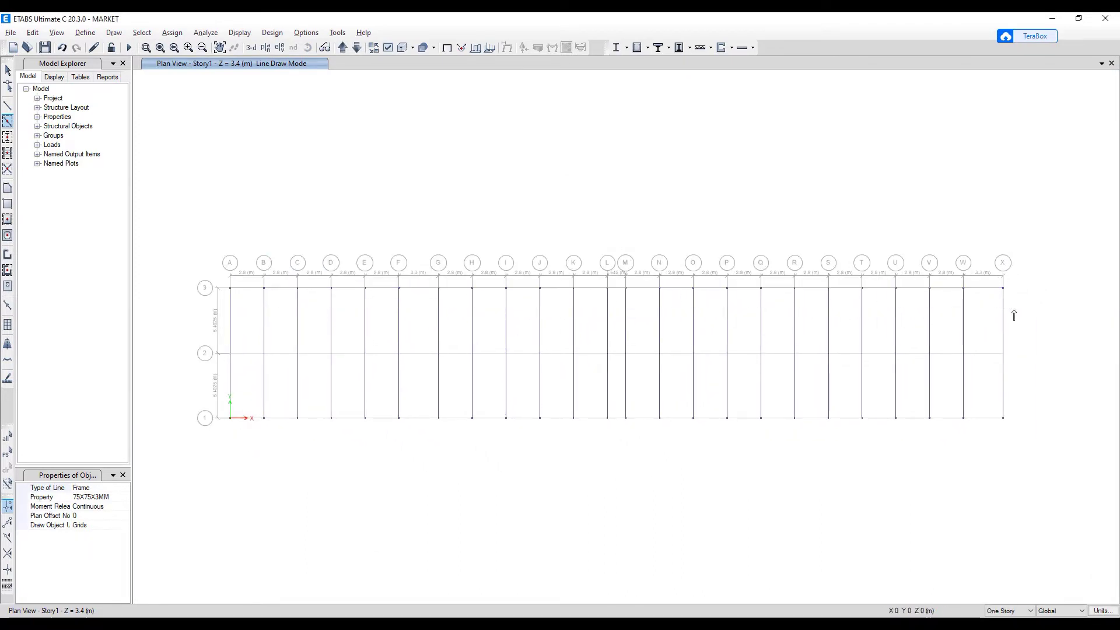
mouse_move(203, 404)
left_mouse_down()
mouse_move(508, 443)
mouse_move(1039, 434)
left_mouse_up()
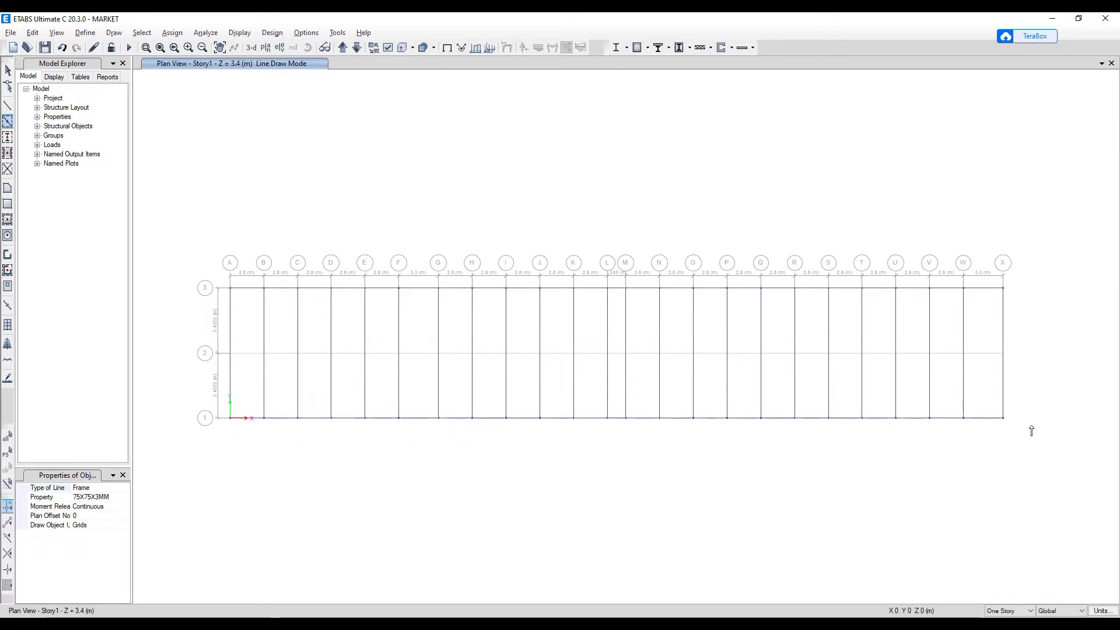
- Check the longitudinal eave frames along grid lines 1 and 3 in the 3D view
left_click(251, 48)
scroll(475, 437, "up", 3)
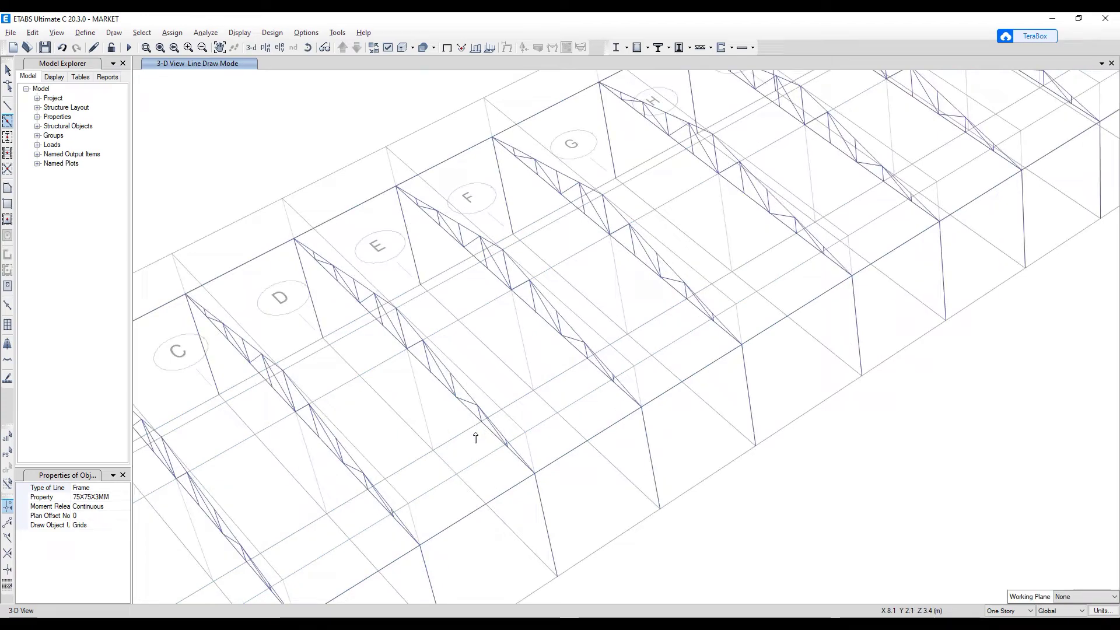
scroll(475, 437, "down", 5)
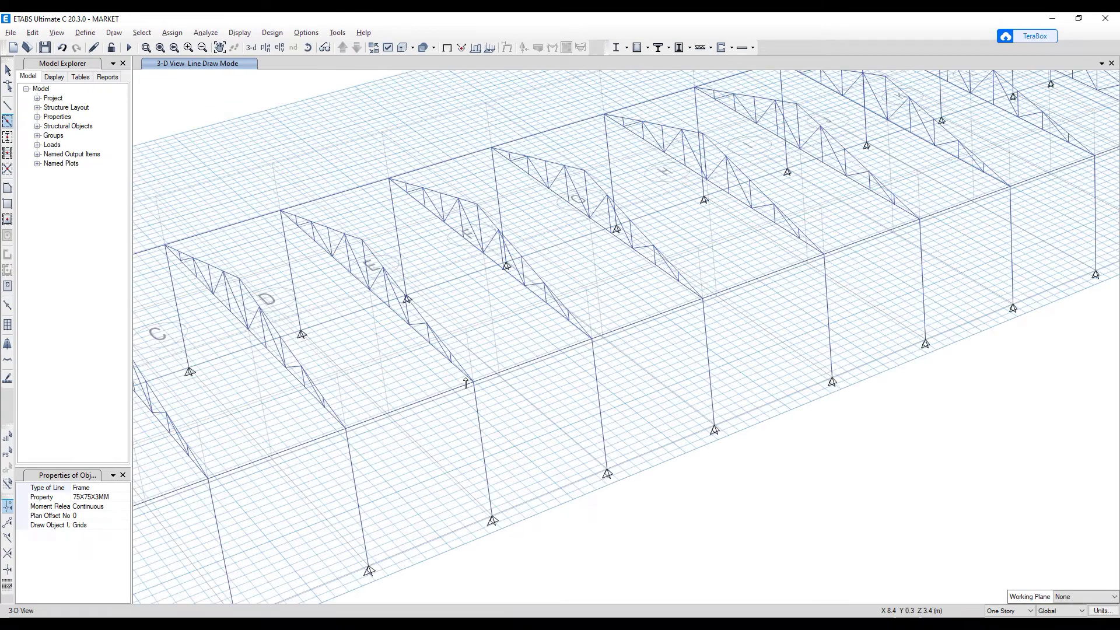
middle_click_drag(466, 383, 366, 457, "shift")
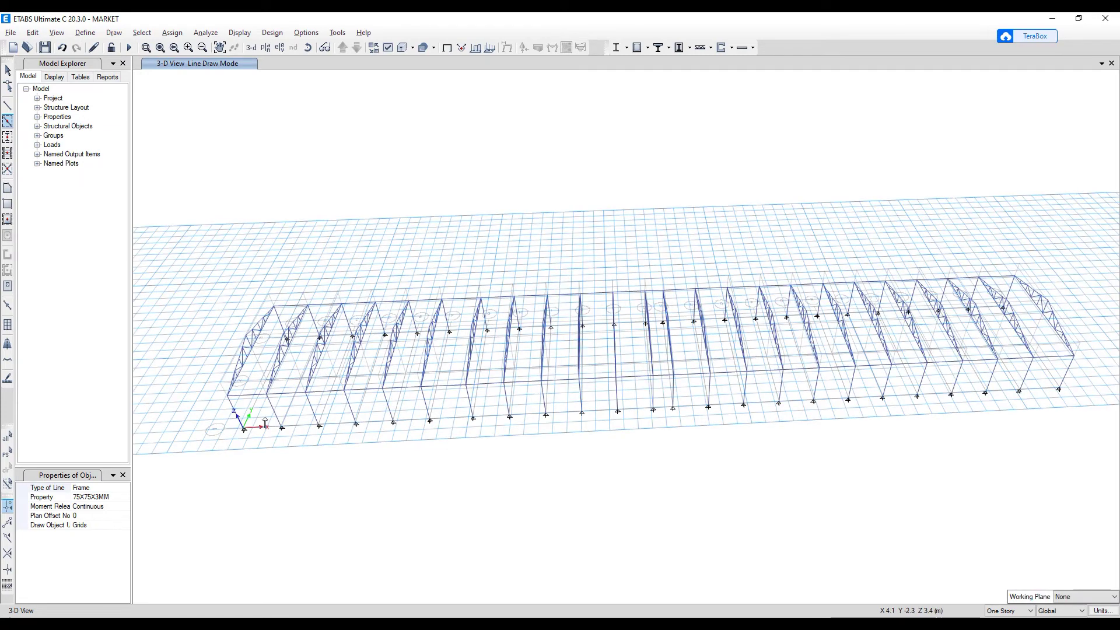
left_click(251, 47)
left_click(266, 48)
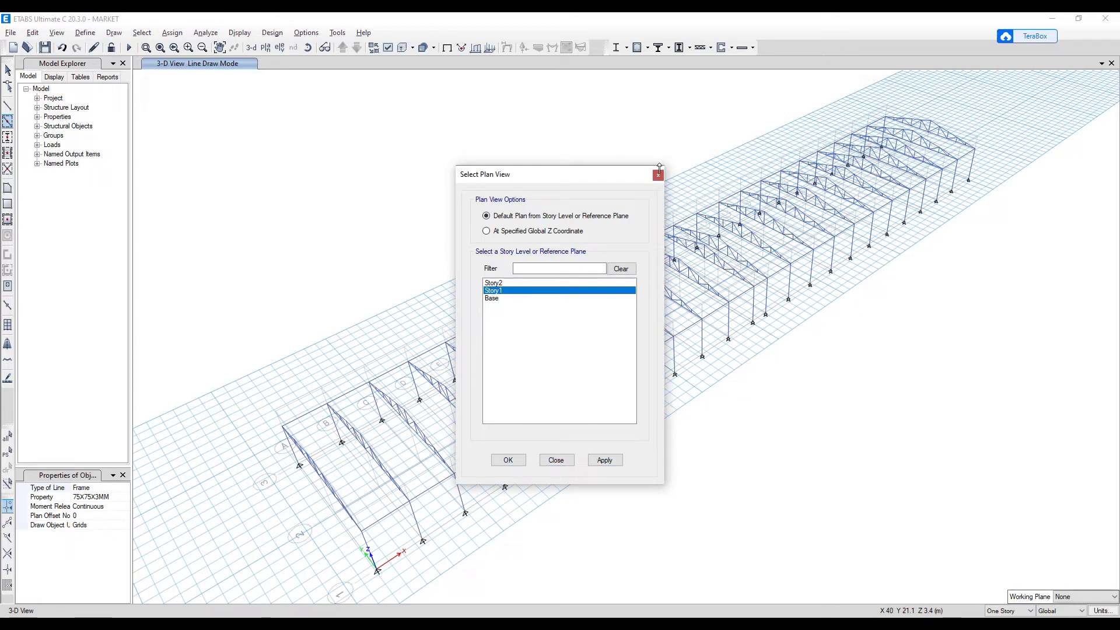
left_click(566, 462)
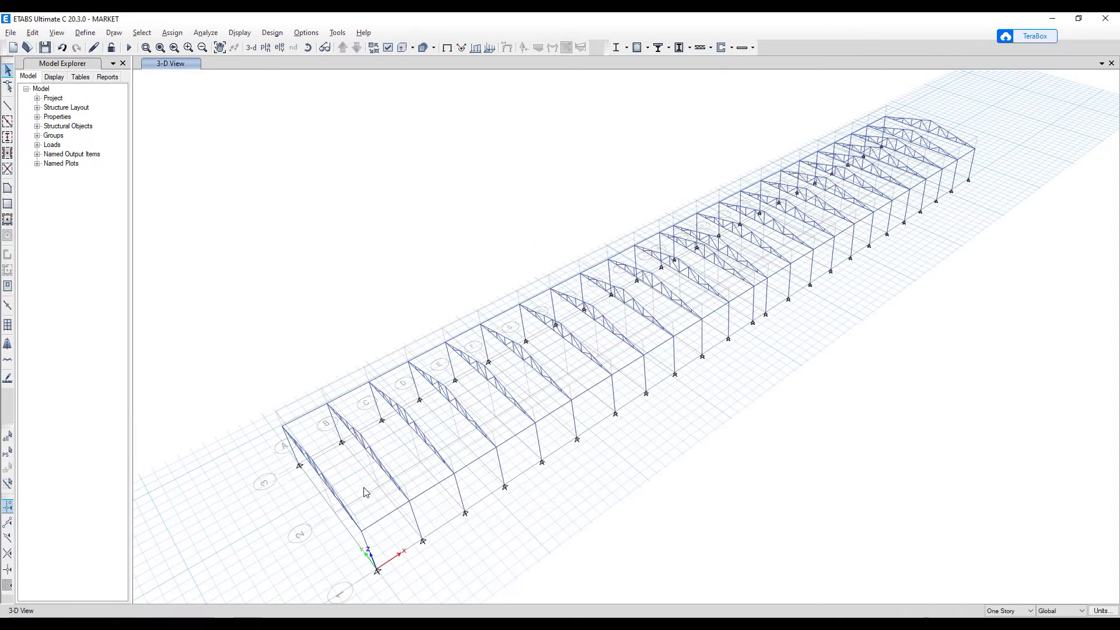
- Draw a straight 40X40X2MM frame between trusses A and B at the first top-chord joint above the grid 1 eave
scroll(397, 473, "up", 5)
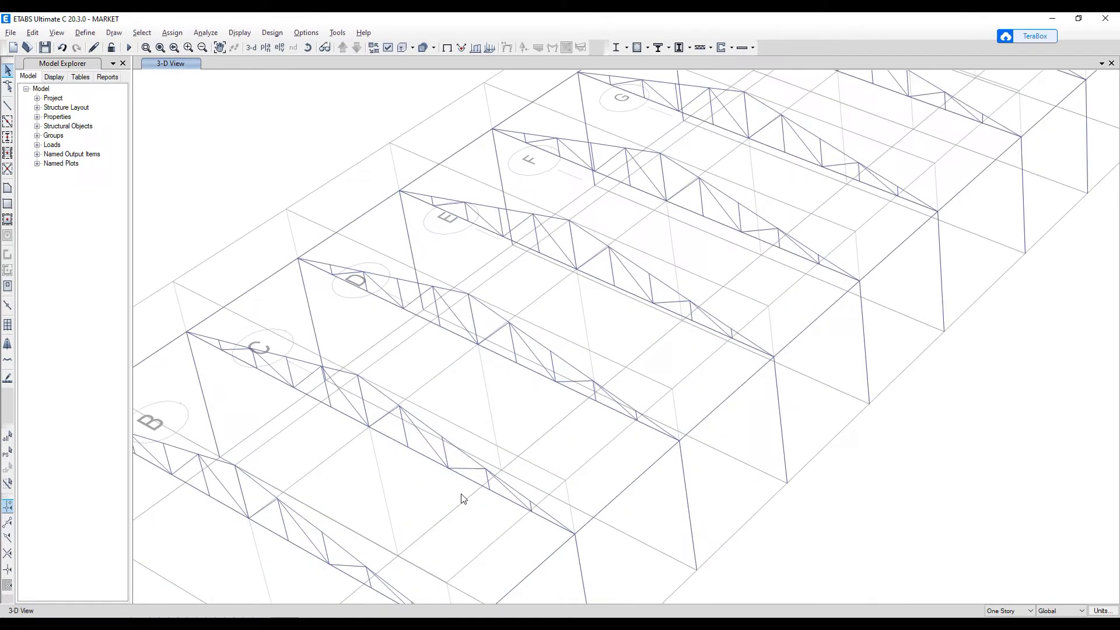
scroll(488, 408, "up", 3)
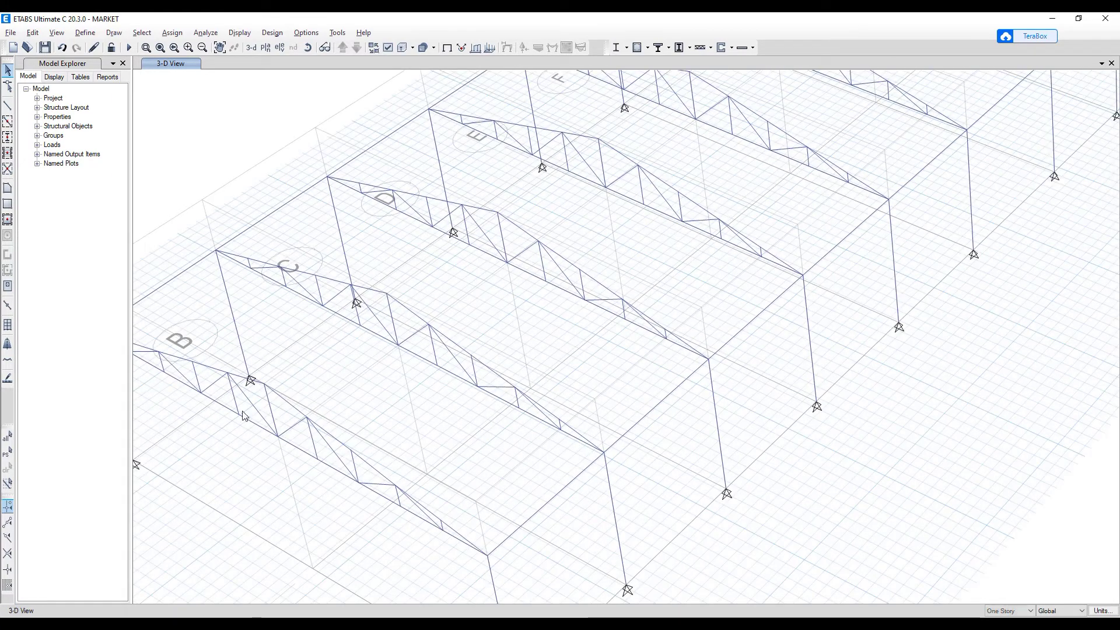
left_click(8, 106)
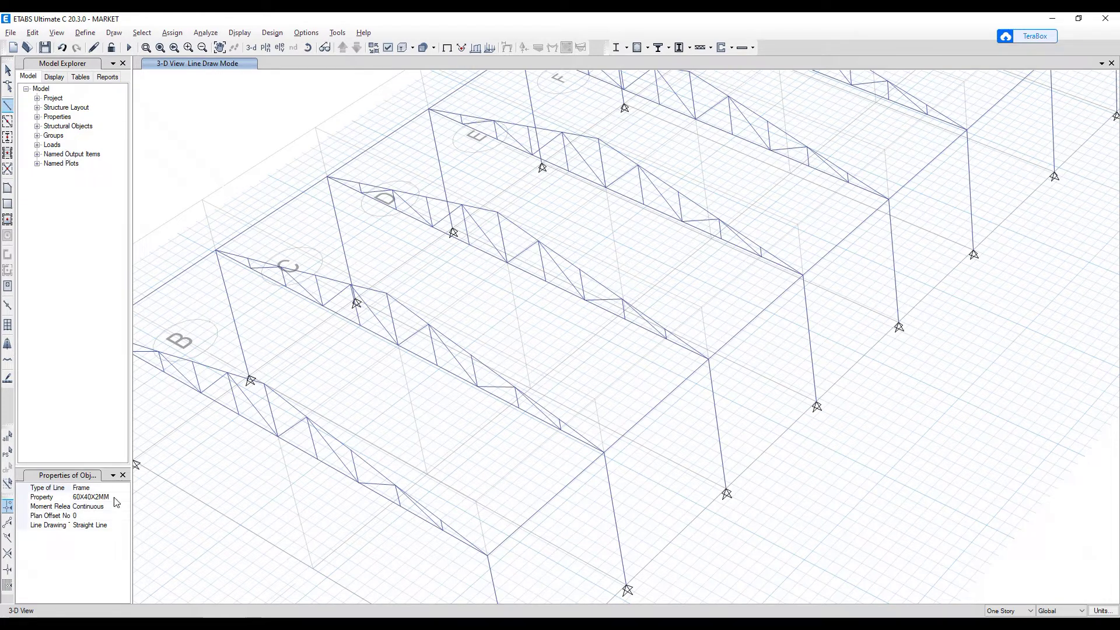
left_click(116, 497)
left_click(124, 497)
left_click(88, 508)
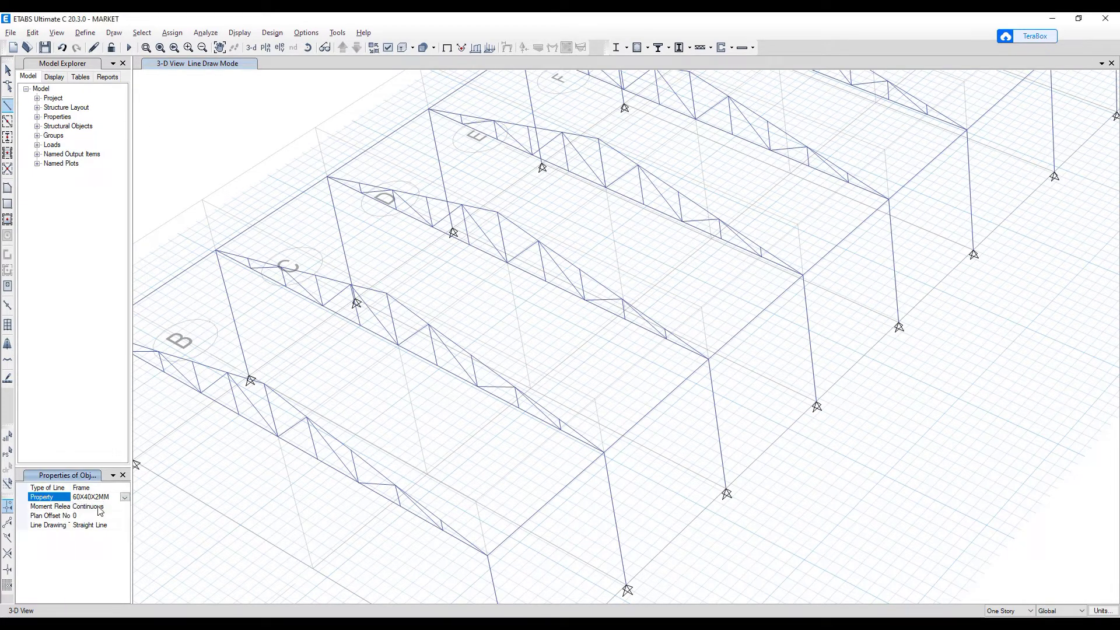
left_click(441, 525)
left_click(559, 429)
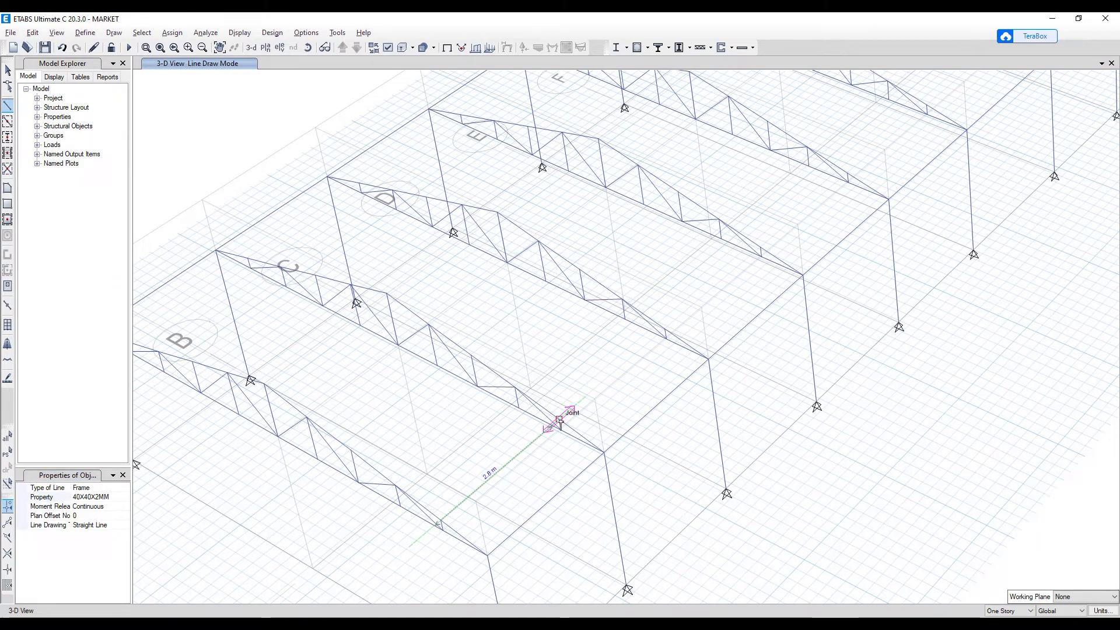
key("Escape")
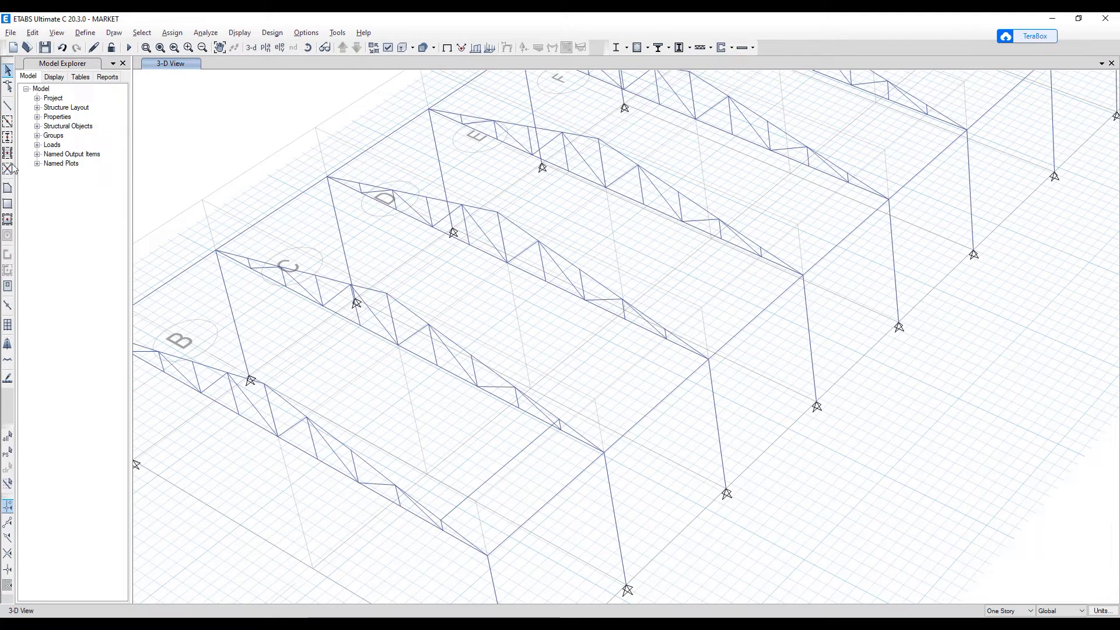
- Draw three more 40X40X2MM frames between trusses A and B at the successive top-chord joints towards the ridge
left_click(8, 107)
left_click(396, 499)
left_click(515, 388)
key("Escape")
left_click(8, 107)
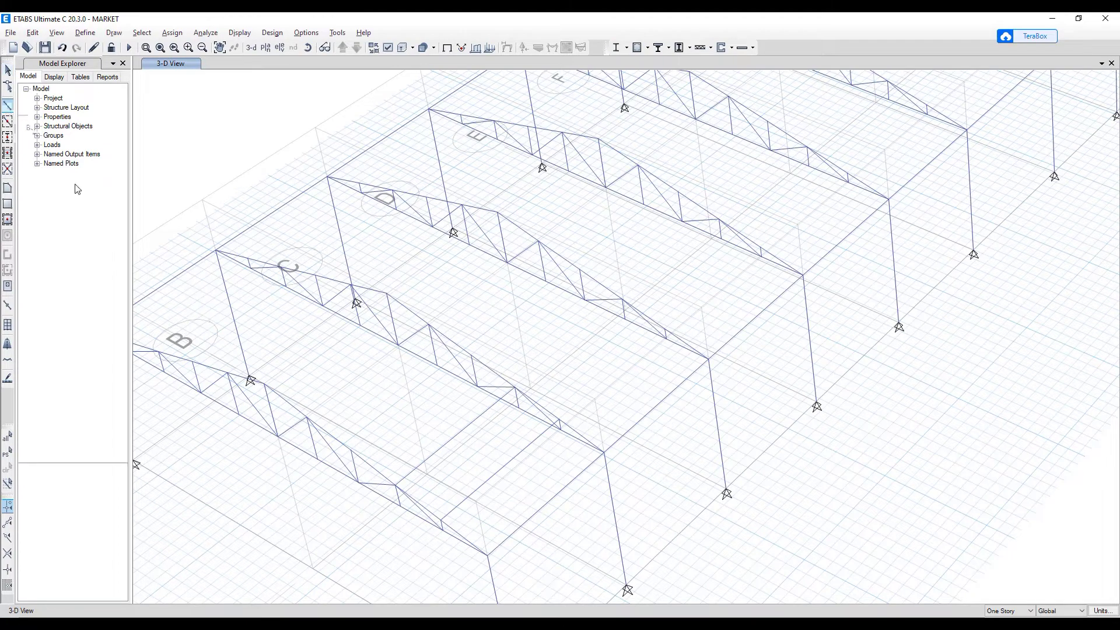
left_click(354, 450)
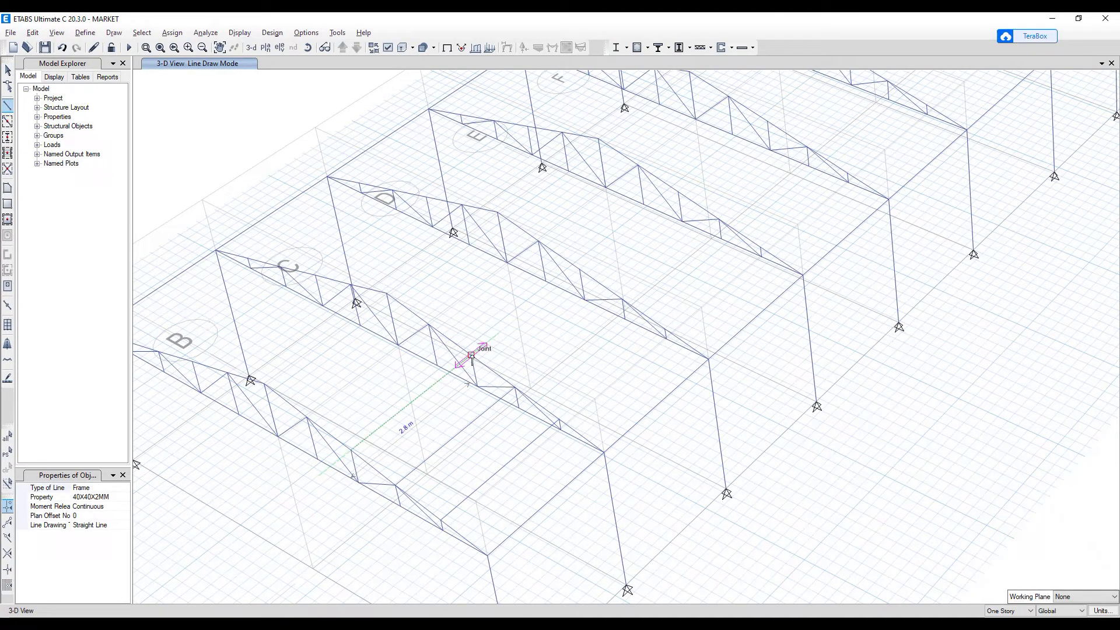
key("Escape")
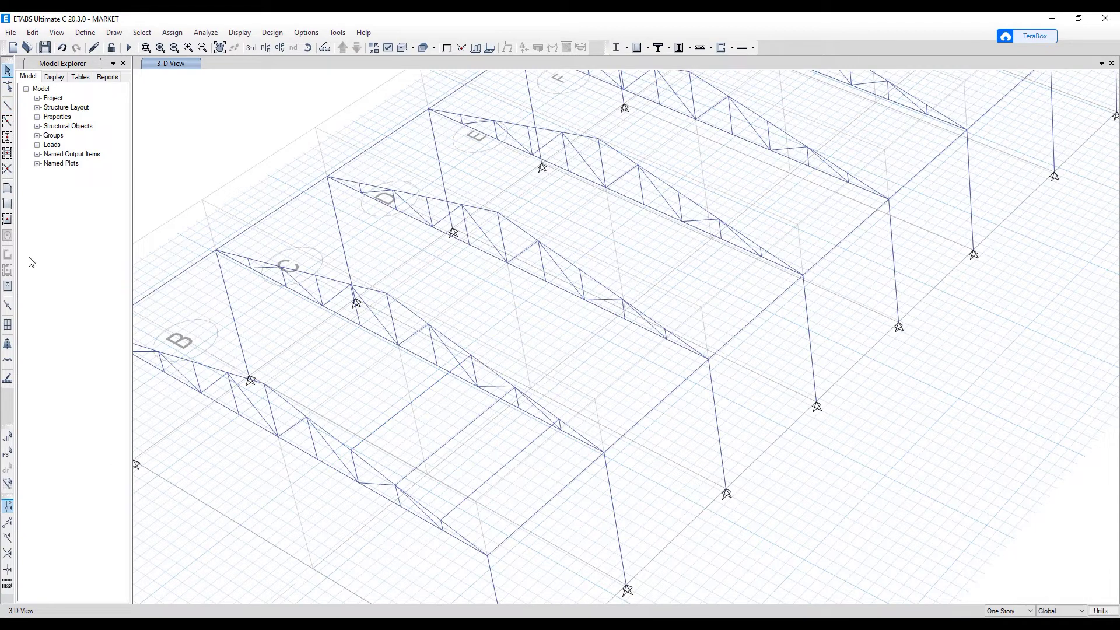
left_click(8, 105)
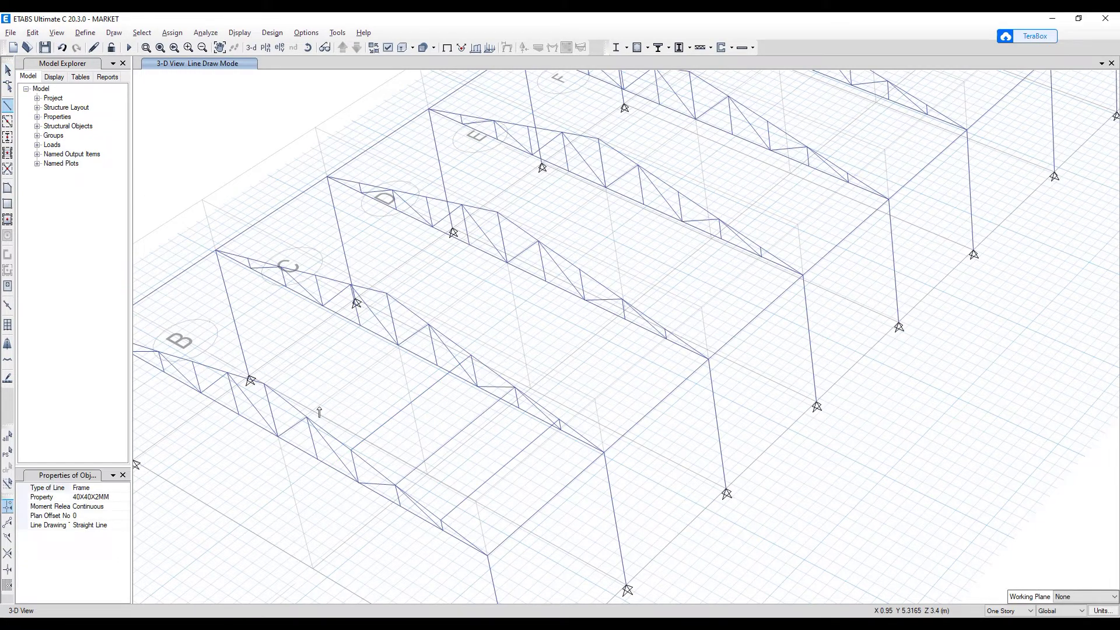
left_click(279, 434)
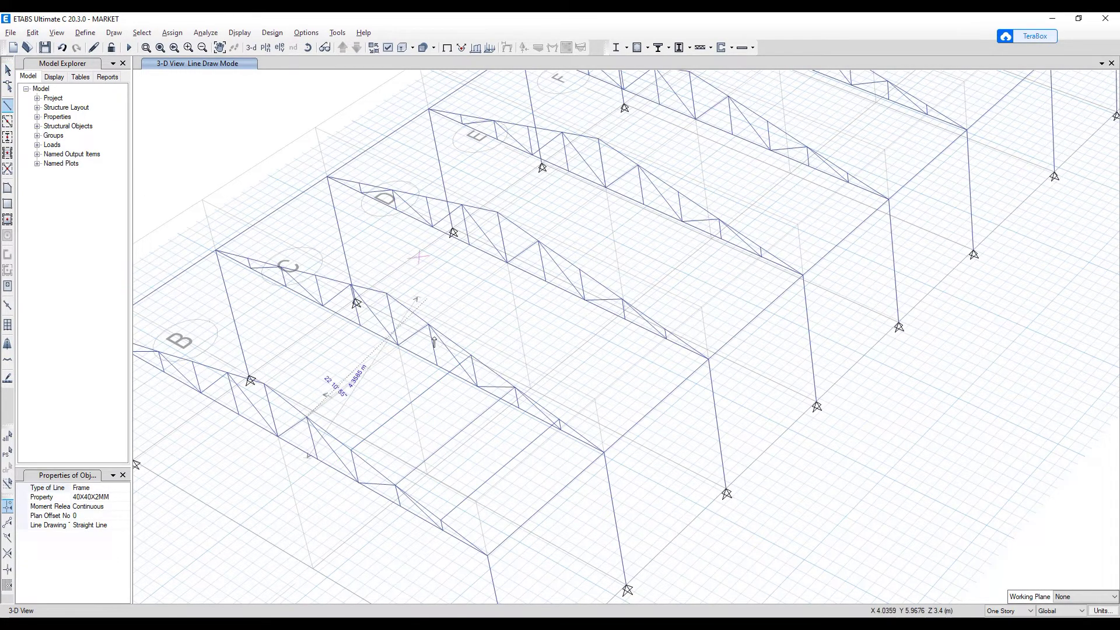
left_click(429, 325)
key("Escape")
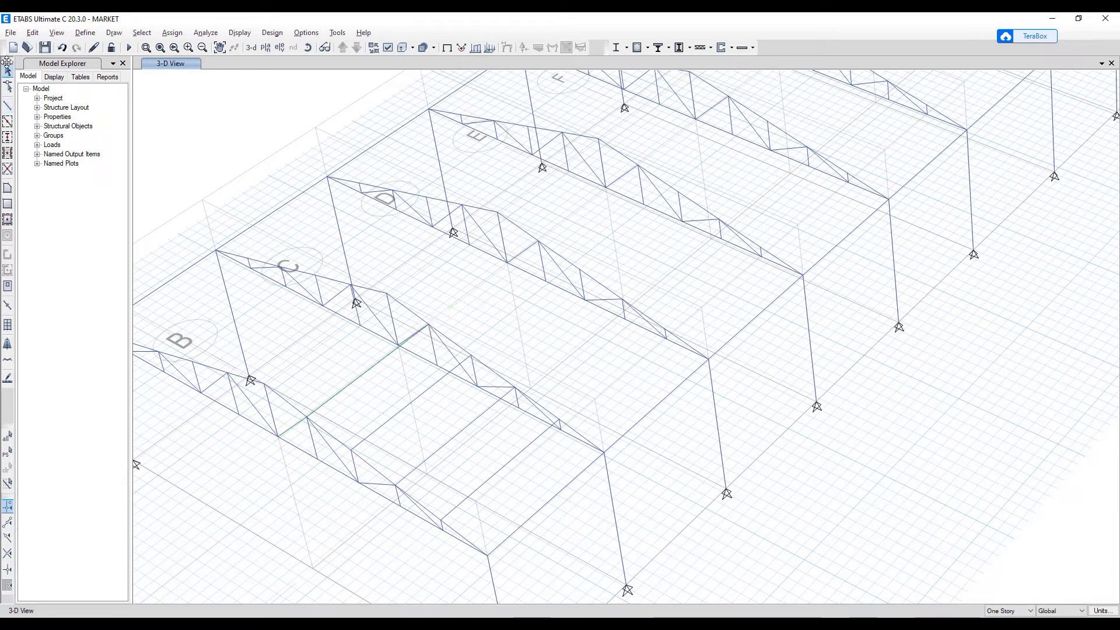
- Draw a straight 40X40X2MM frame between trusses A and B at their ridge joints
left_click(8, 105)
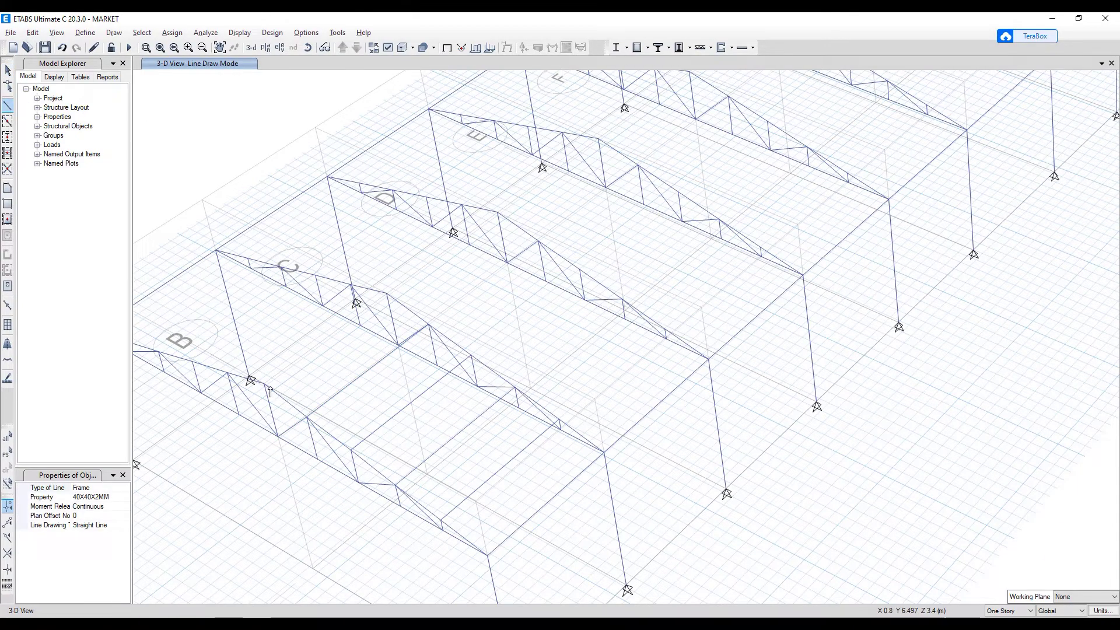
left_click(263, 386)
left_click(385, 294)
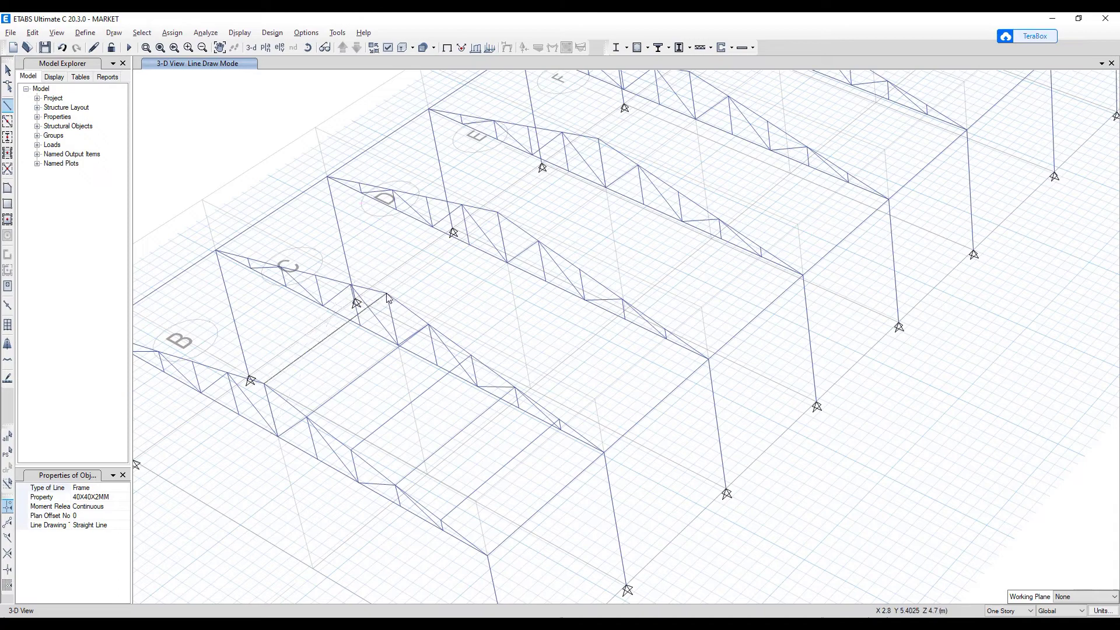
key("Escape")
- Draw two 40X40X2MM frames between trusses A and B at the first two top-chord joints above the grid 3 eave
middle_click_drag(248, 376, 375, 392)
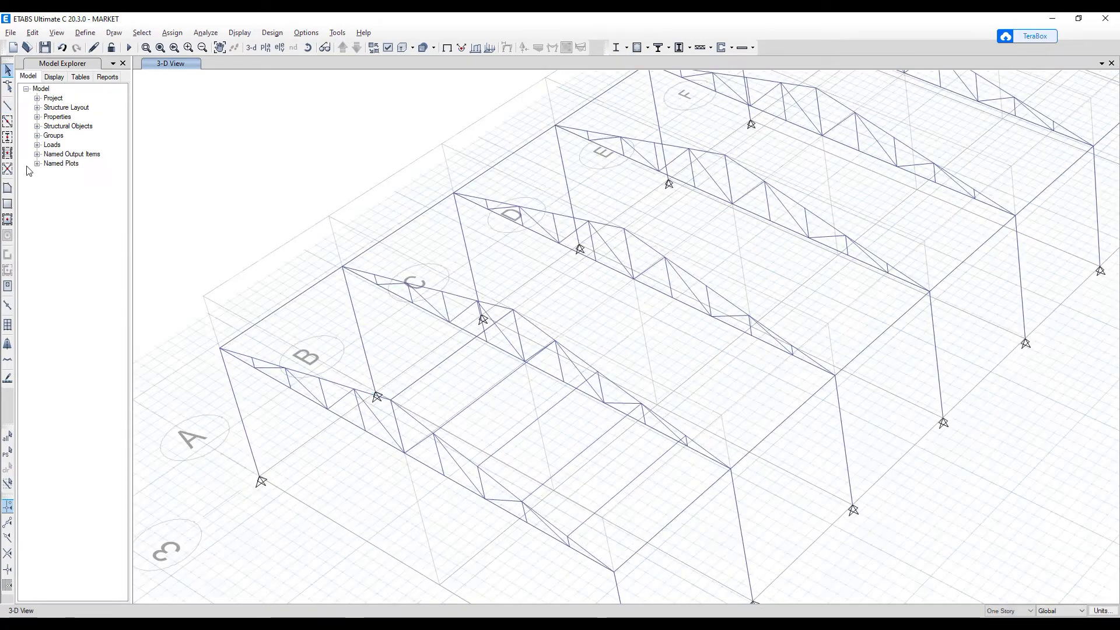
left_click(8, 106)
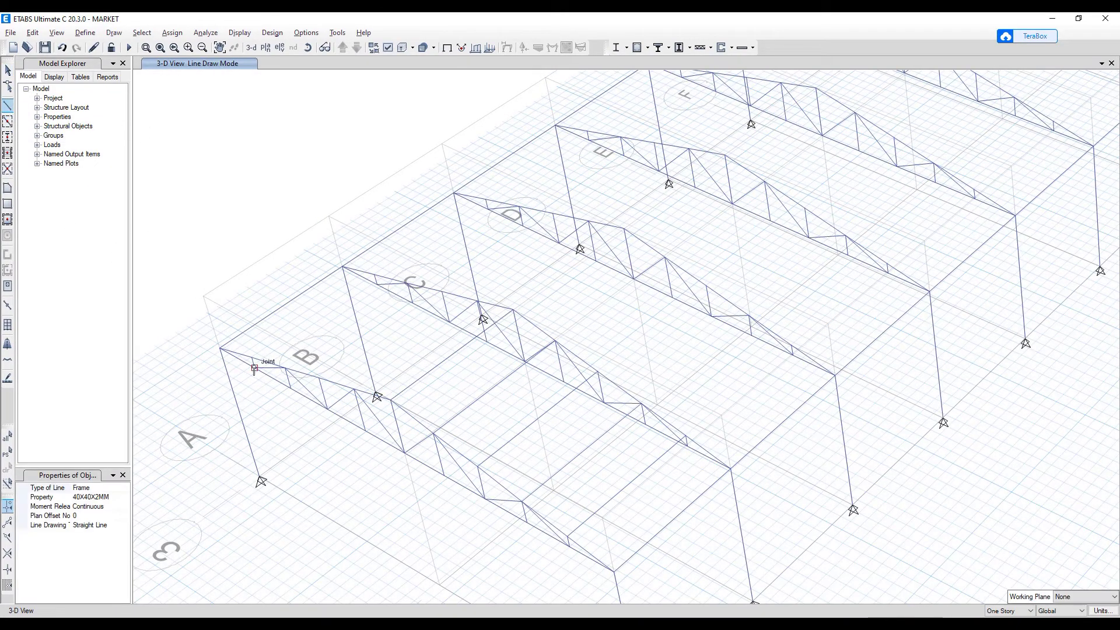
left_click(252, 357)
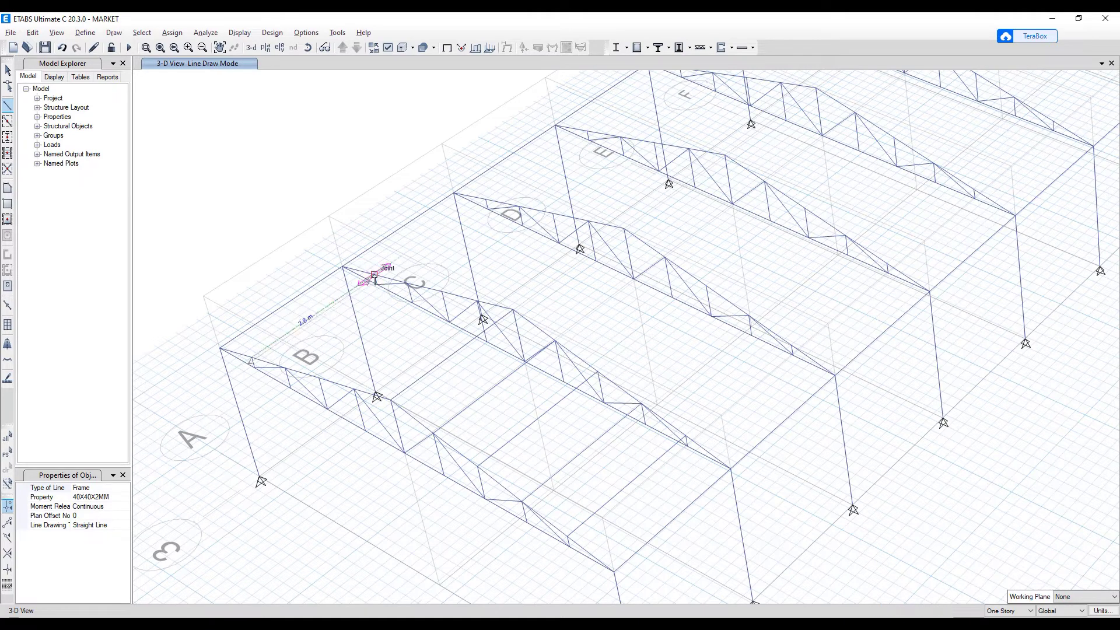
key("Escape")
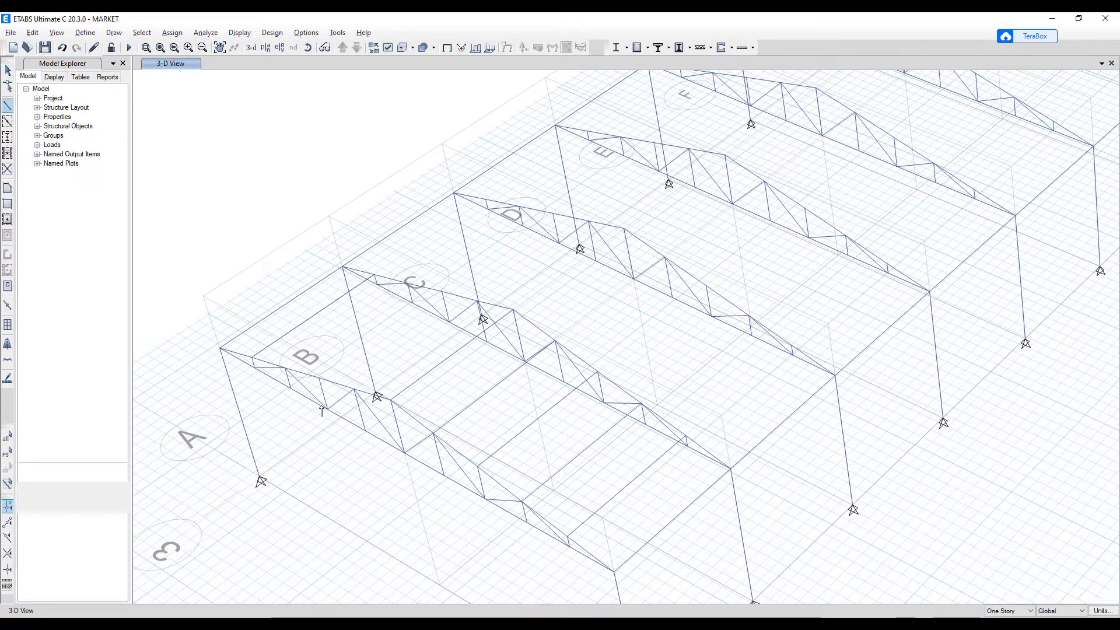
left_click(8, 105)
left_click(286, 382)
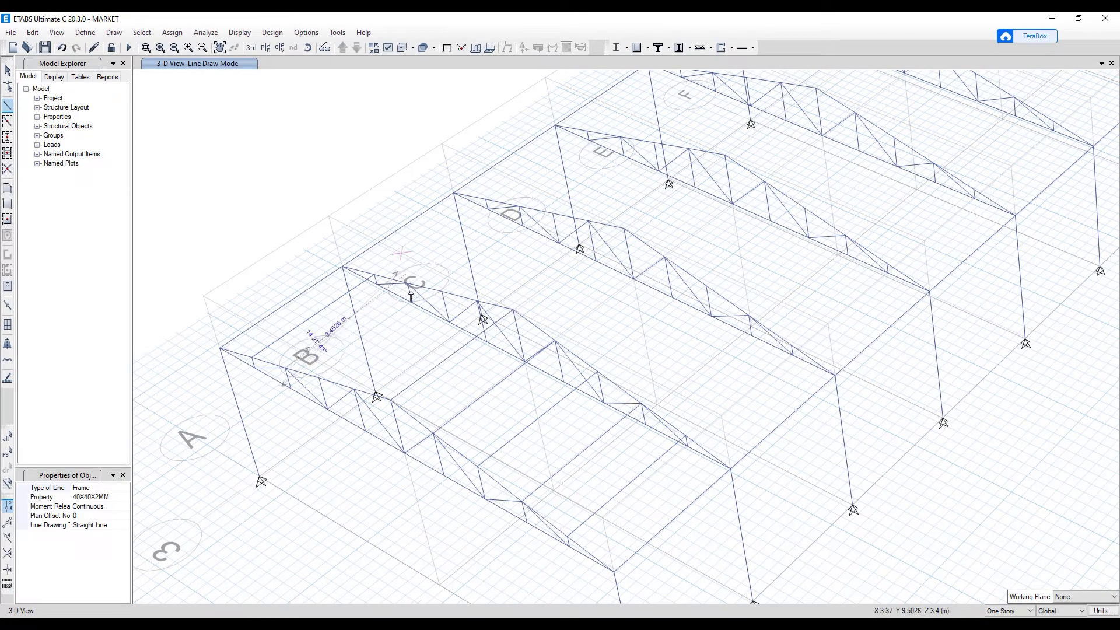
left_click(407, 284)
key("Escape")
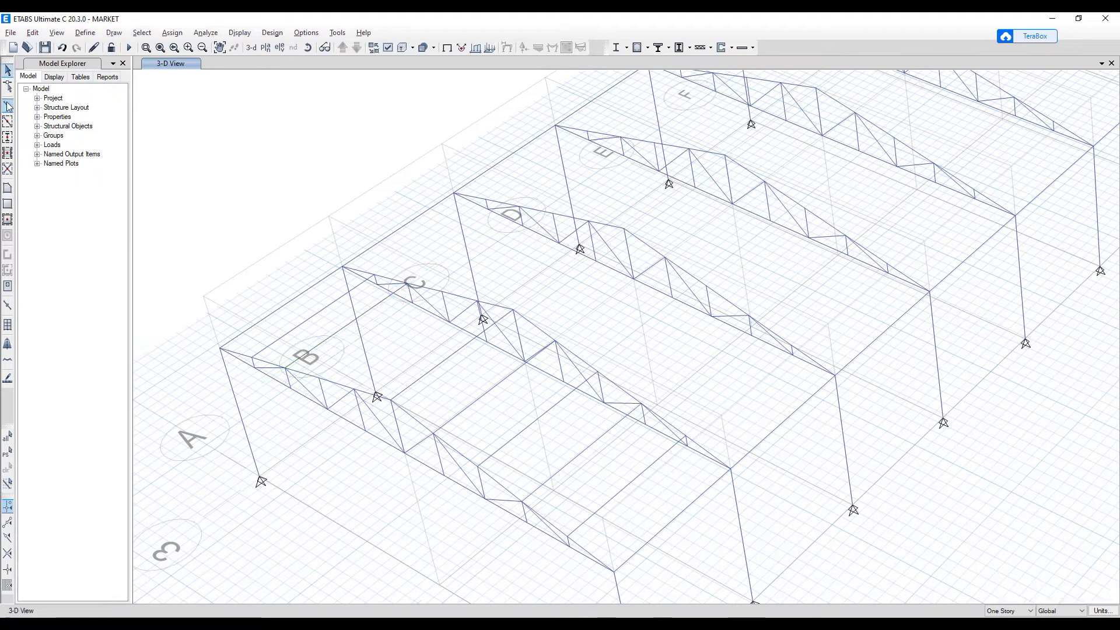
- Draw 40X40X2MM frames between trusses A and B at the third and fourth top-chord joints from the grid 3 eave
left_click(8, 106)
left_click(320, 404)
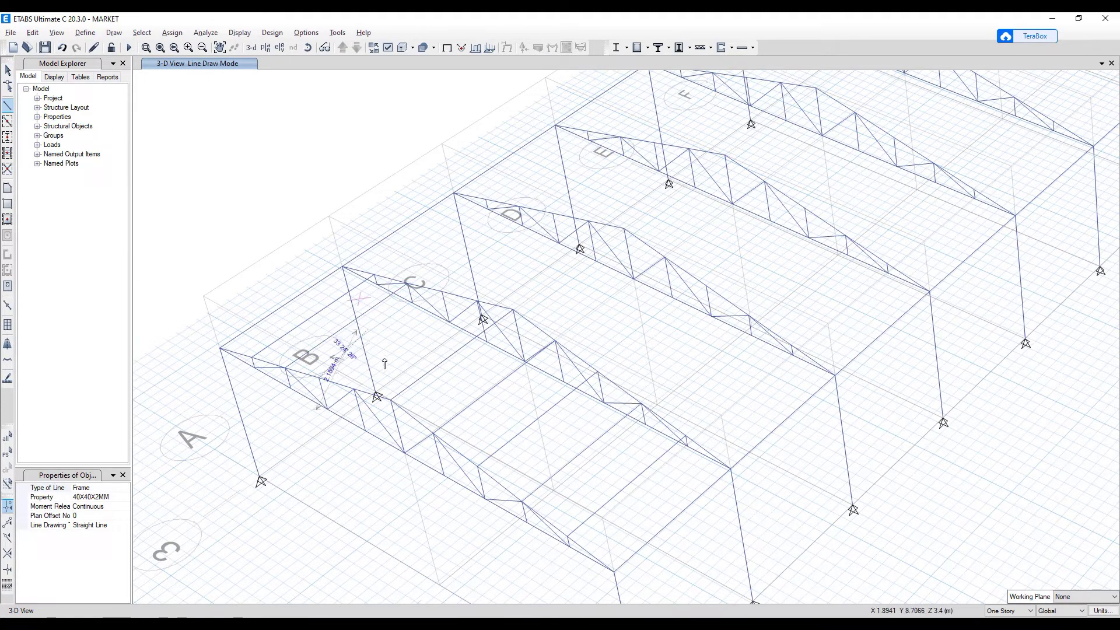
key("Escape")
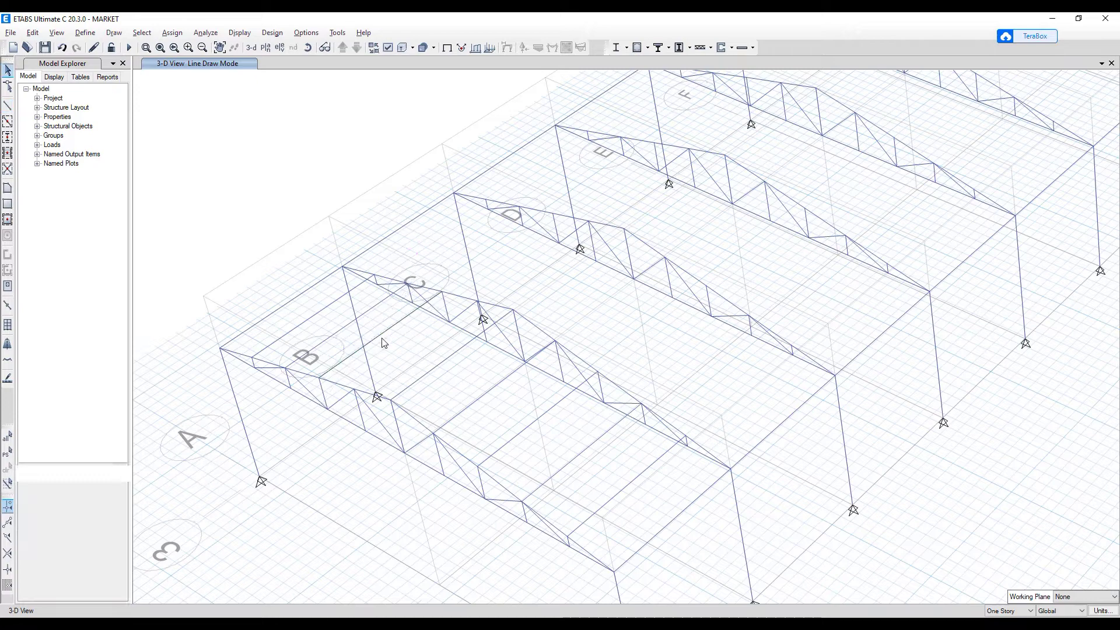
left_click(9, 105)
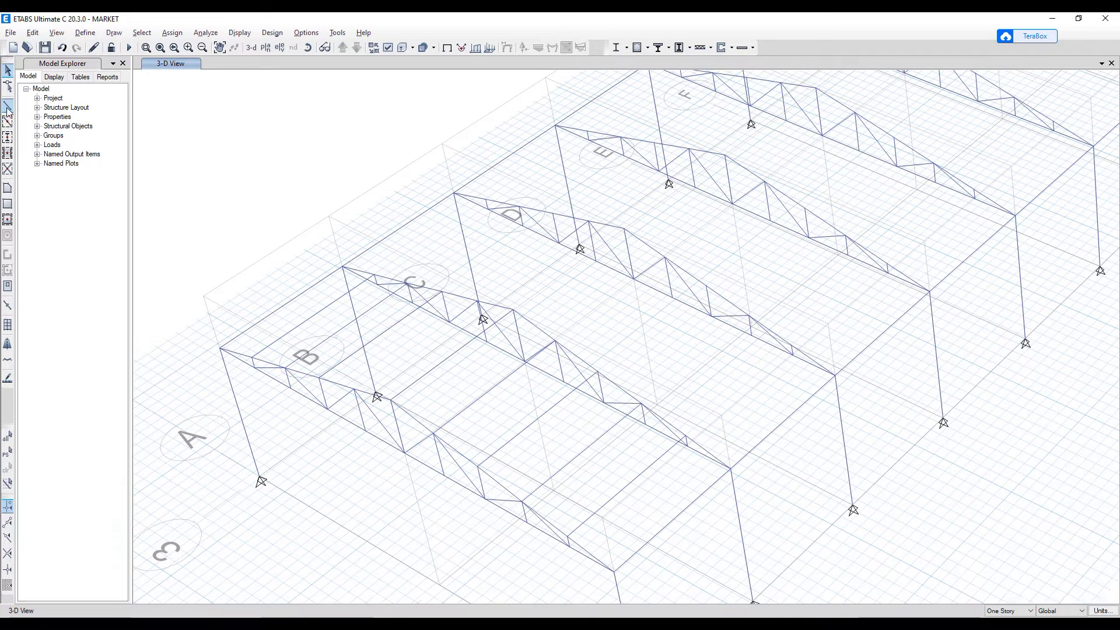
left_click(353, 395)
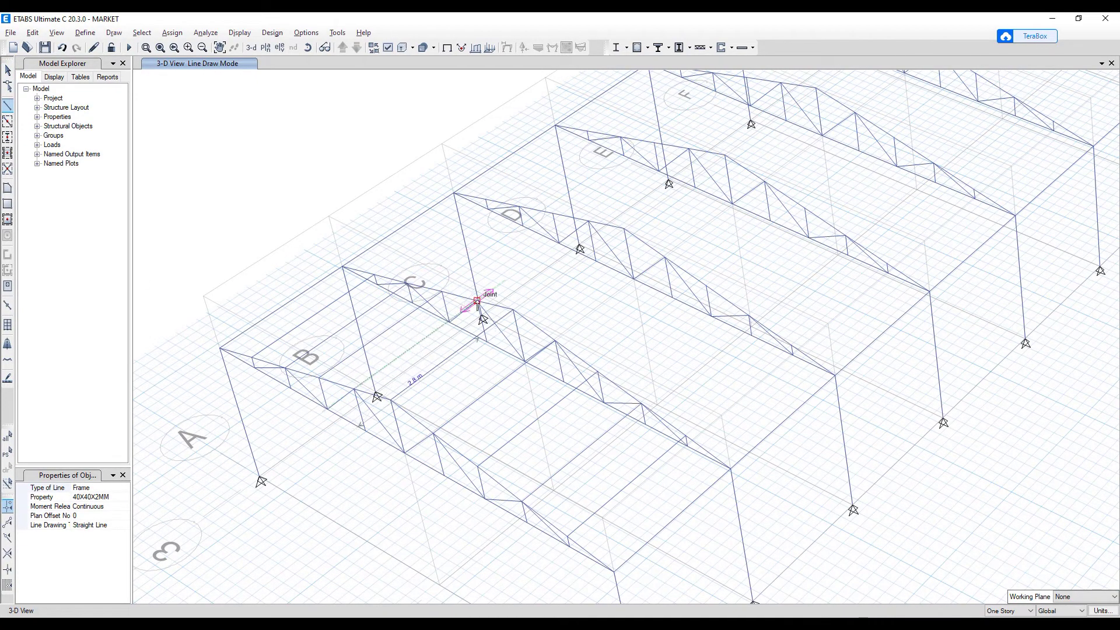
key("Escape")
key("Escape")
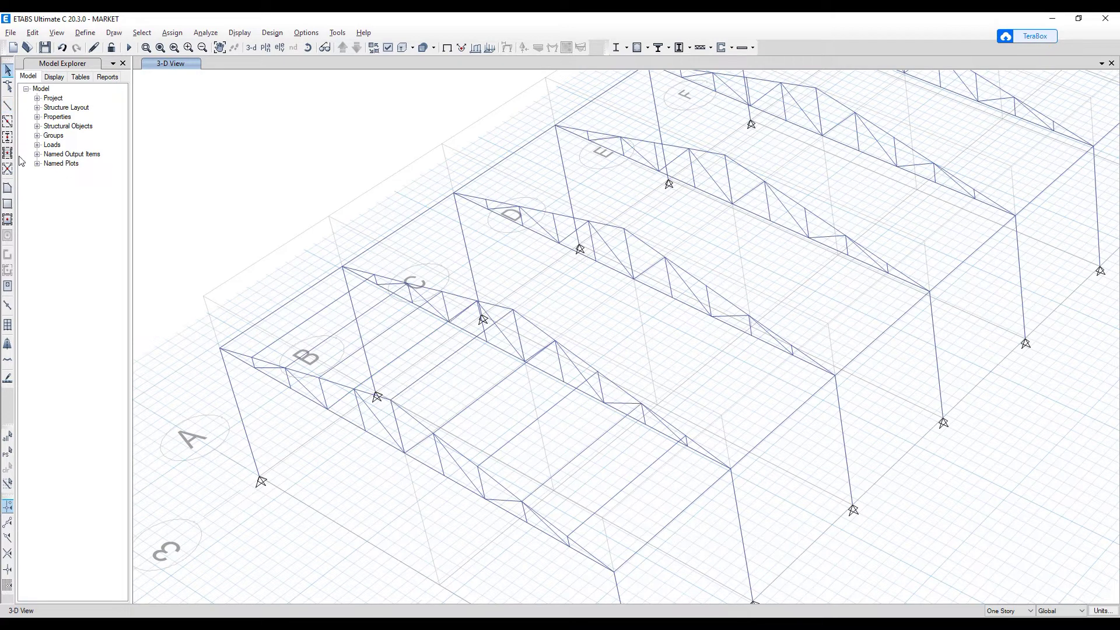
- Select all frames that have the 40X40X2MM section property
left_click(141, 33)
mouse_move(175, 46)
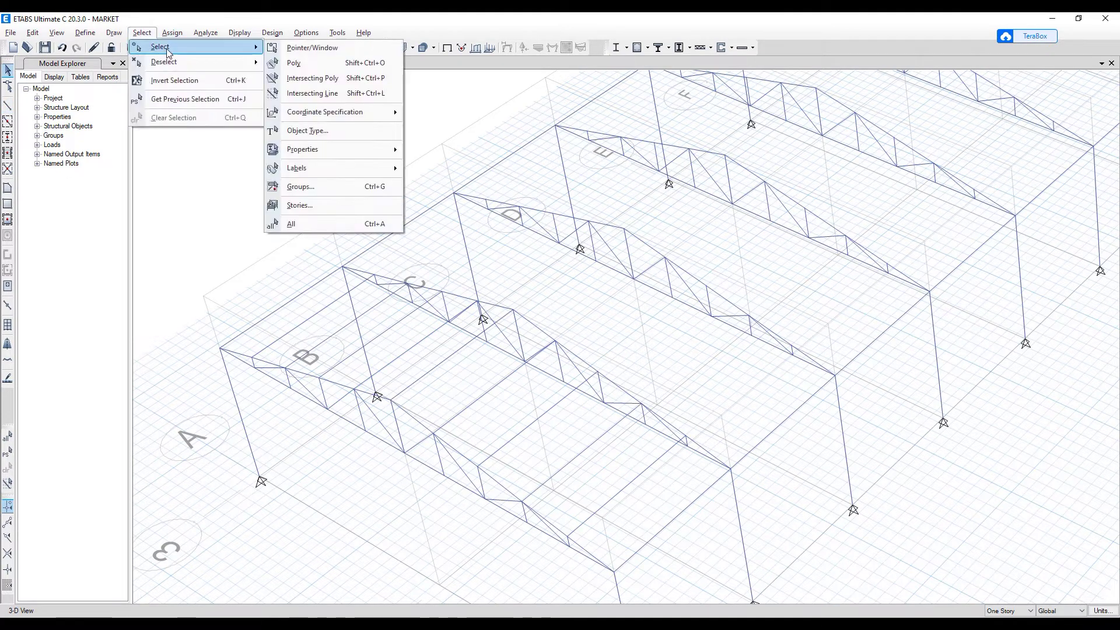
mouse_move(388, 150)
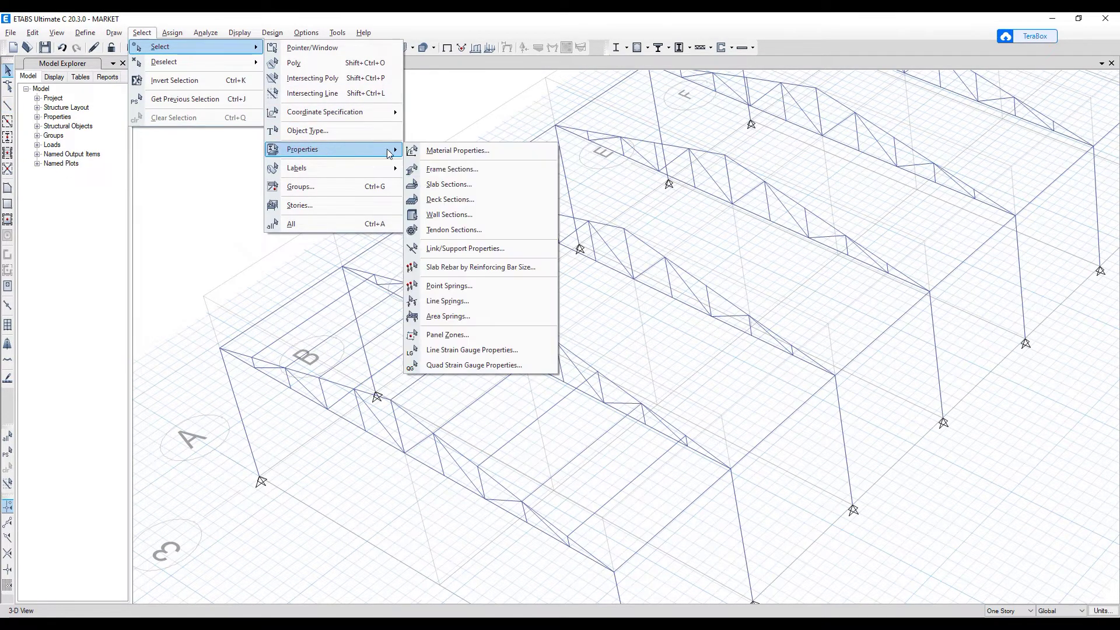
left_click(442, 168)
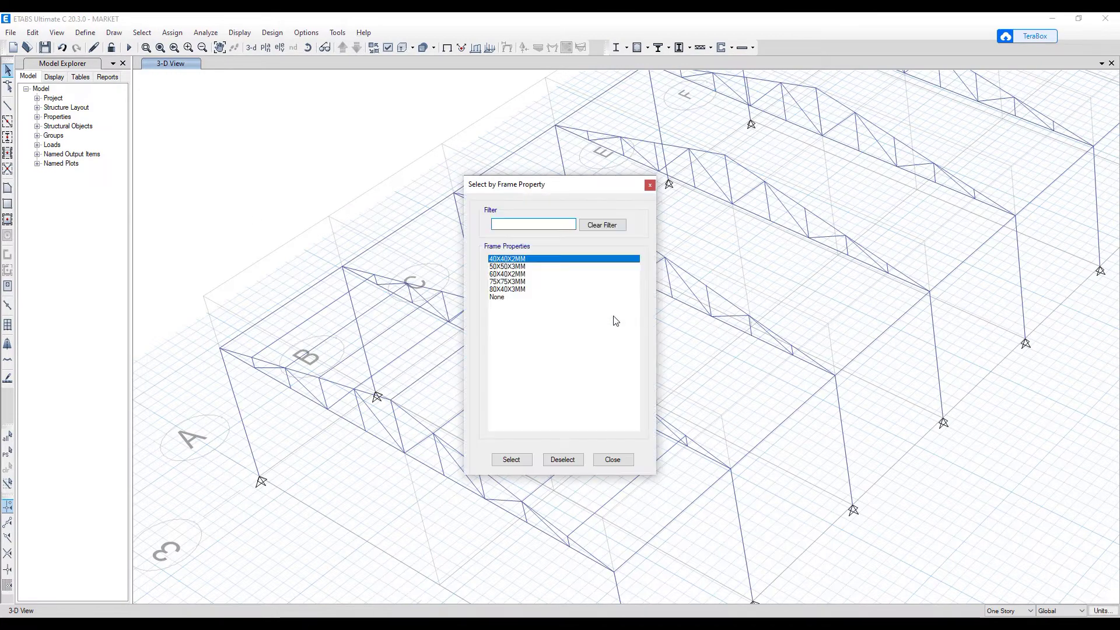
left_click(523, 460)
left_click_drag(581, 193, 149, 220)
scroll(686, 389, "down", 2)
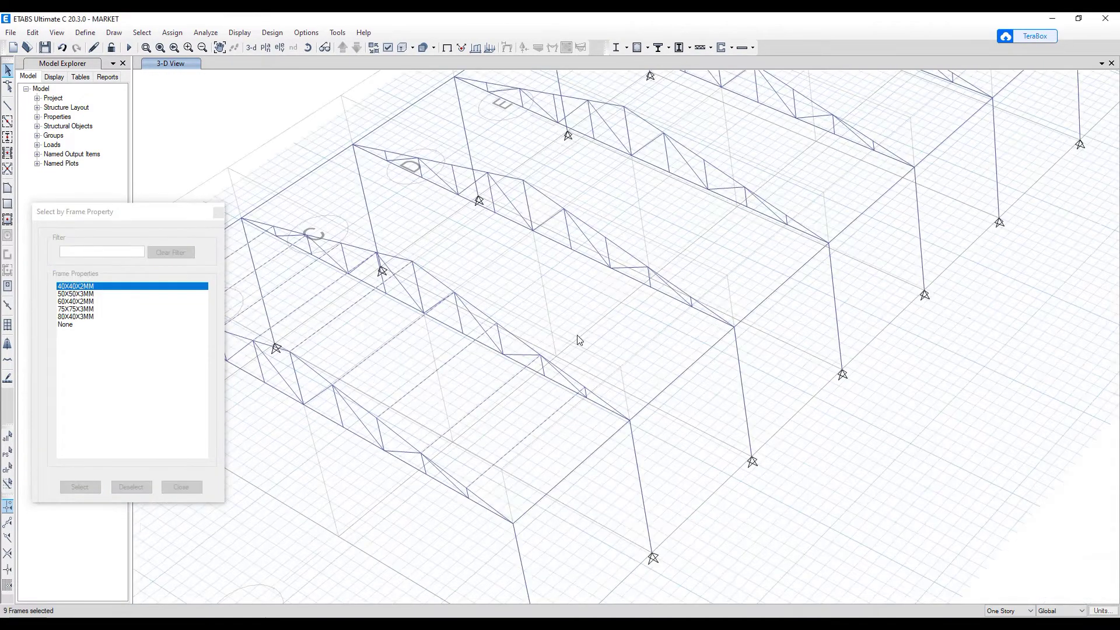
scroll(695, 377, "up", 2)
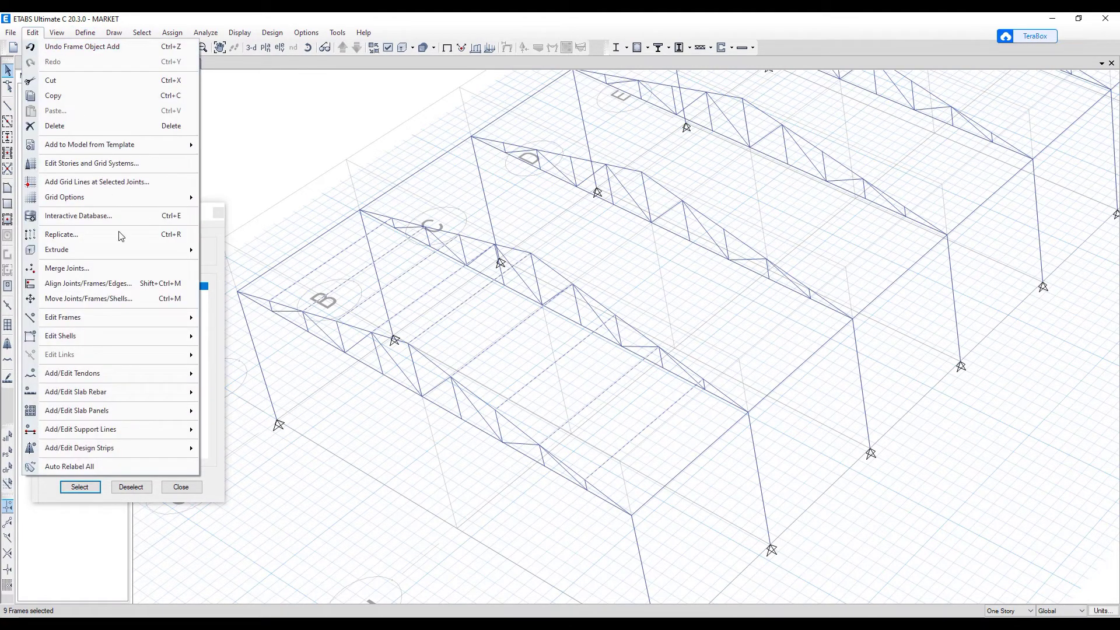
- Start a linear replication of the selected purlins and pick Story1 points A-1 and B-1 as the increment, dx 2.8 m and dy 0
left_click(120, 234)
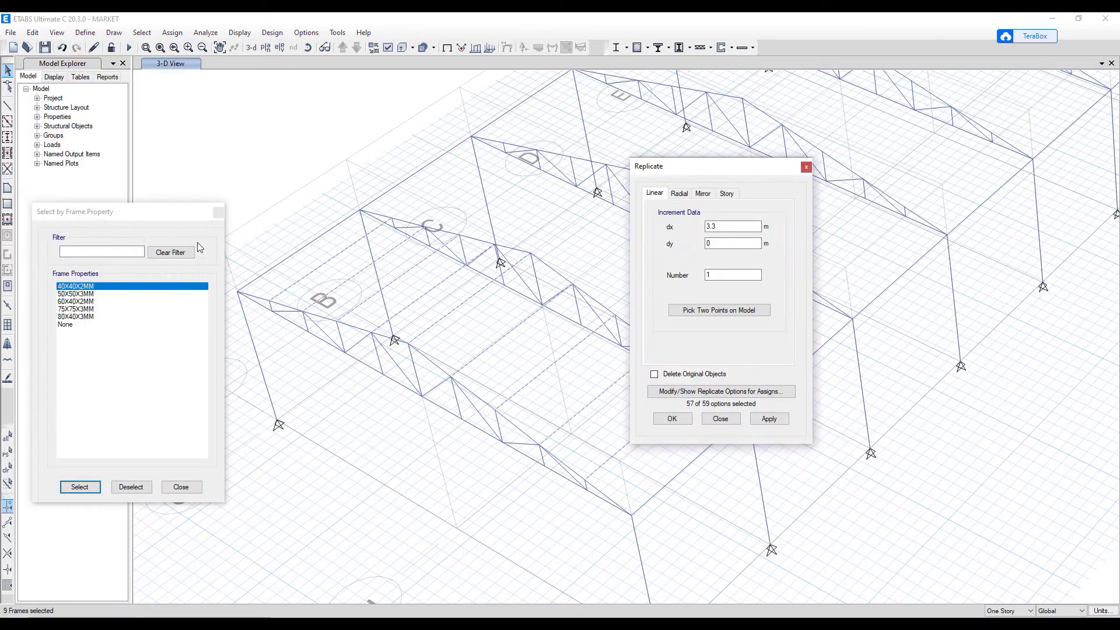
left_click(706, 317)
left_click_drag(729, 172, 410, 143)
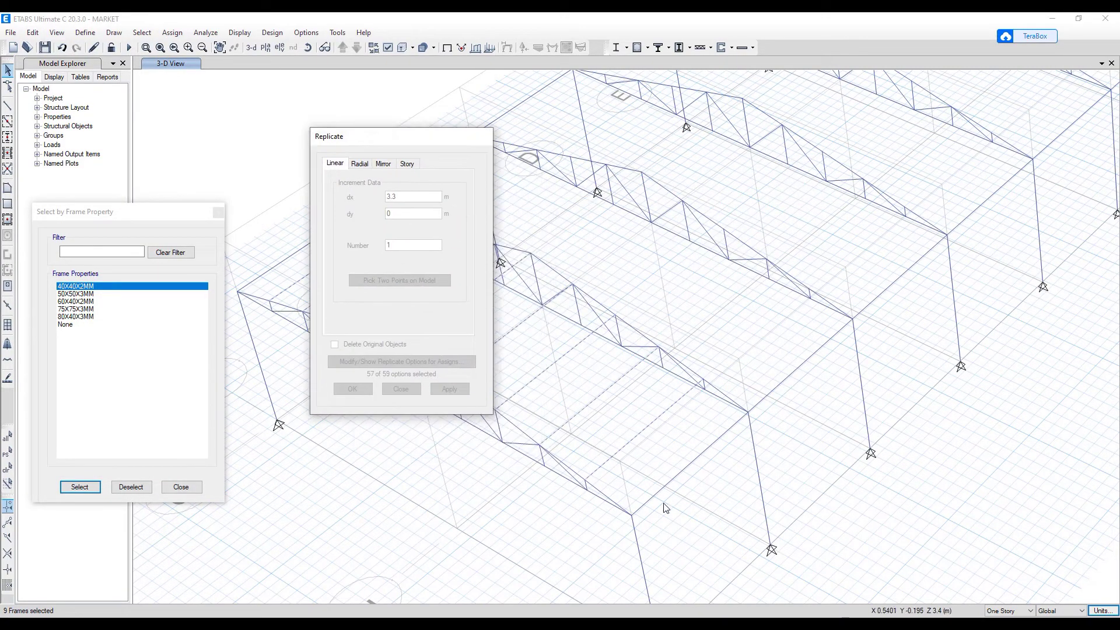
left_click(633, 516)
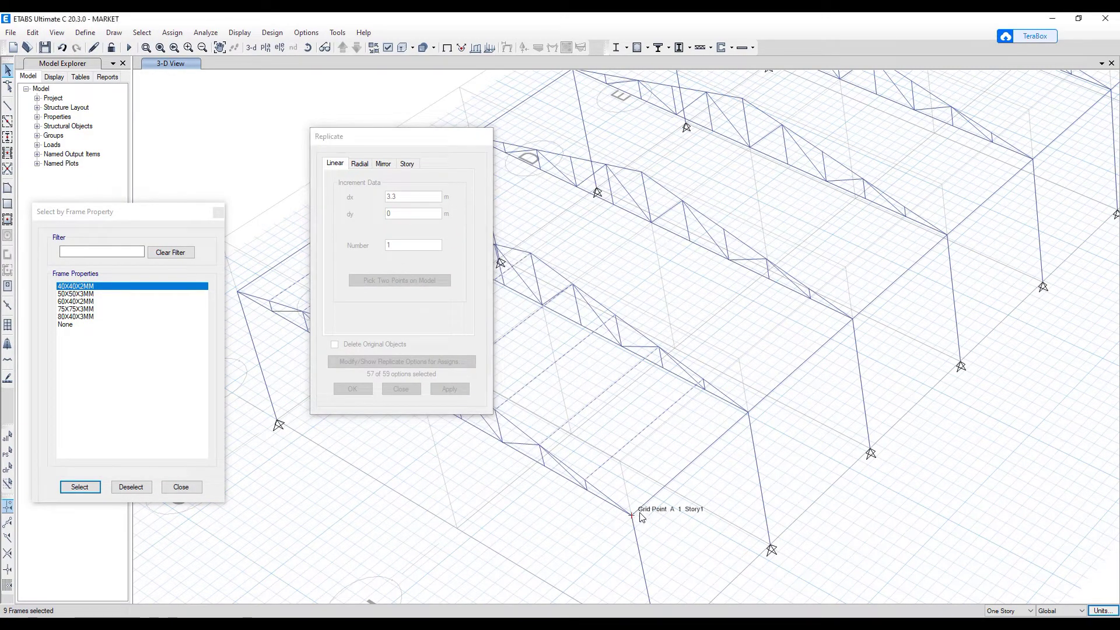
left_click(749, 413)
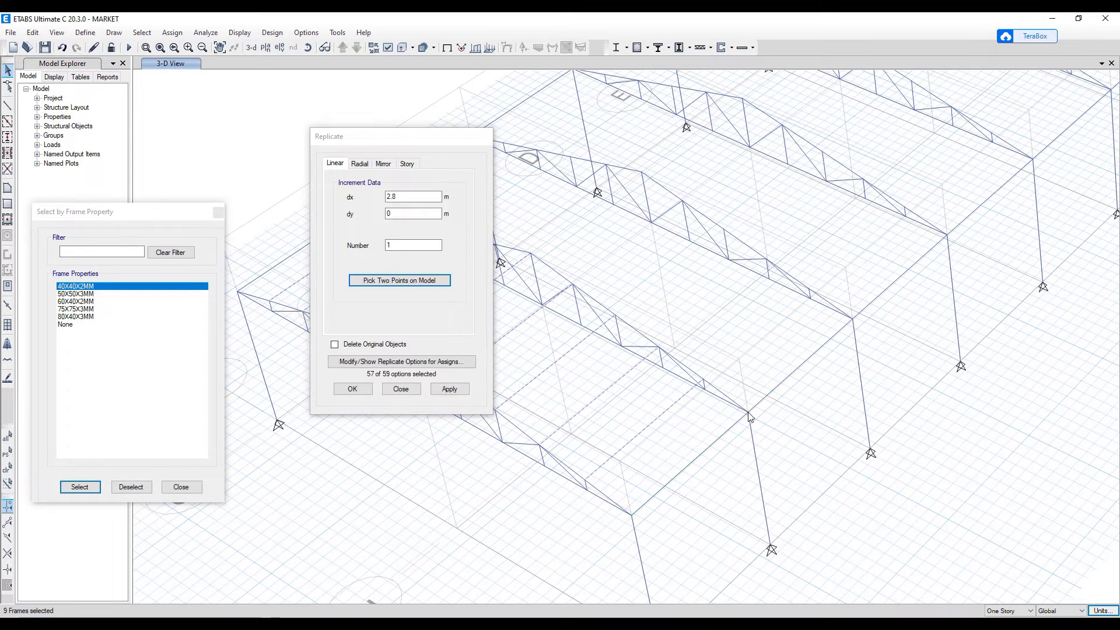
- Try replicating the selected purlins 5 times at the 2.8 m increment and check the copies against the trusses
double_click(389, 246)
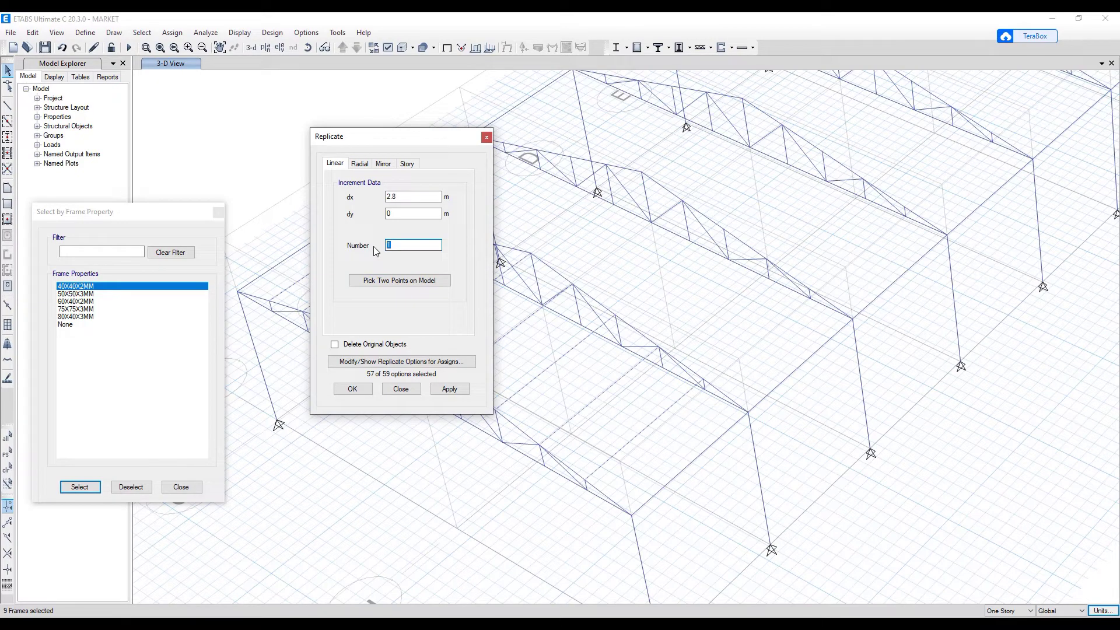
type("5")
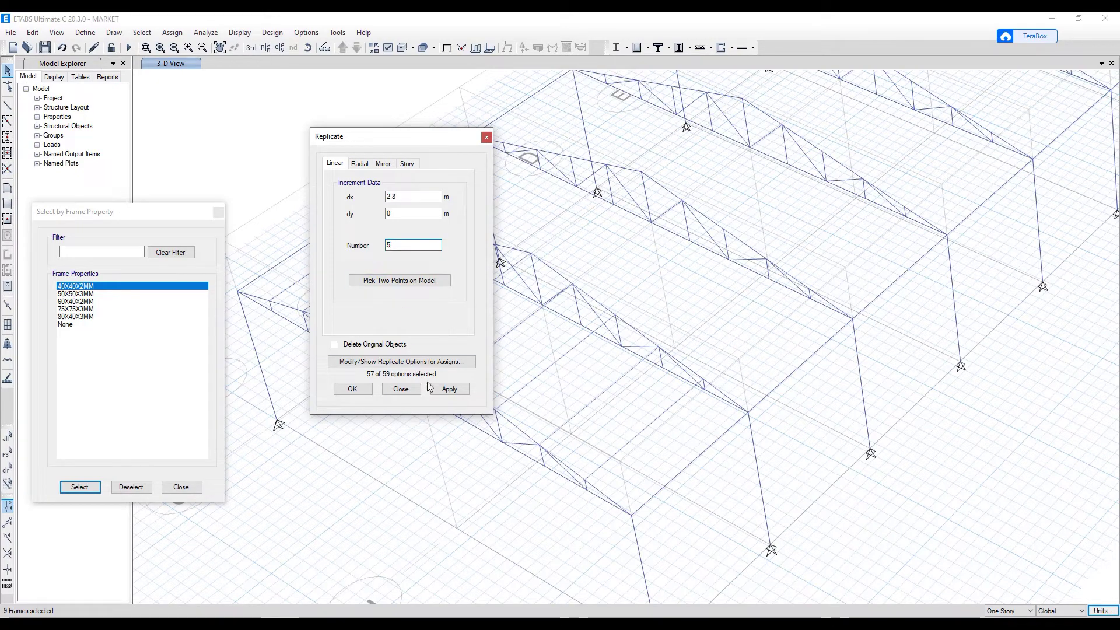
left_click(450, 390)
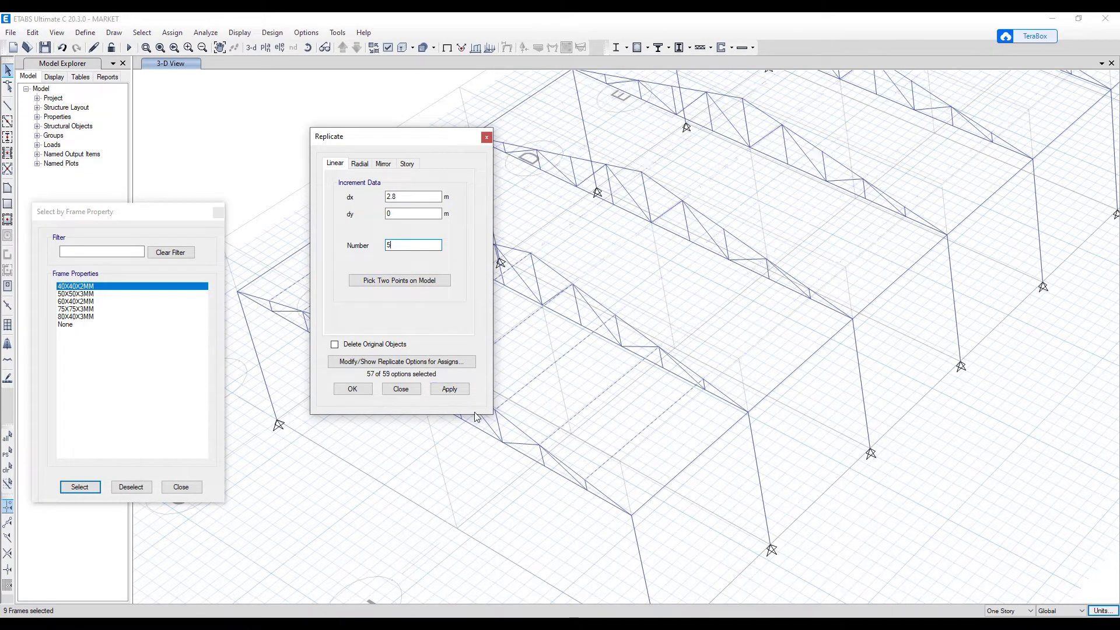
scroll(394, 433, "down", 5)
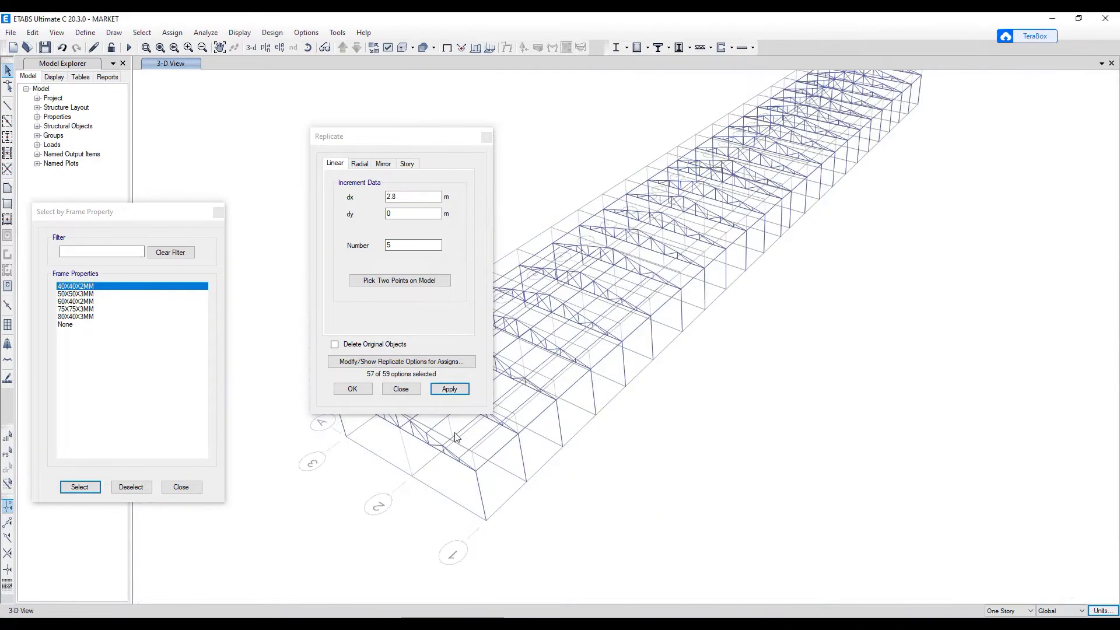
scroll(689, 452, "up", 5)
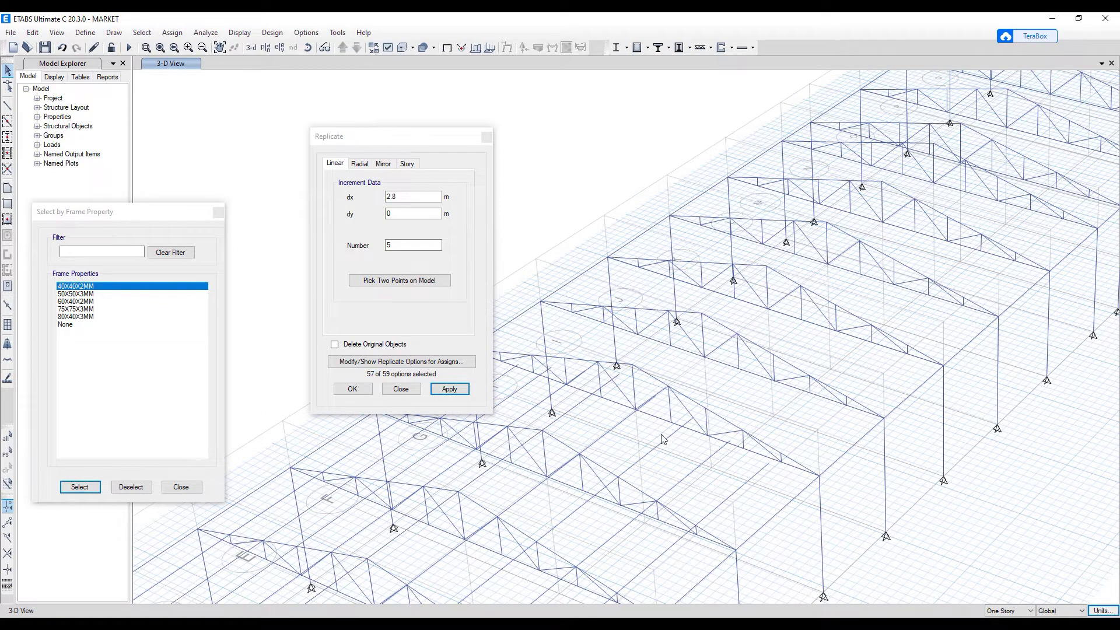
scroll(662, 438, "down", 5)
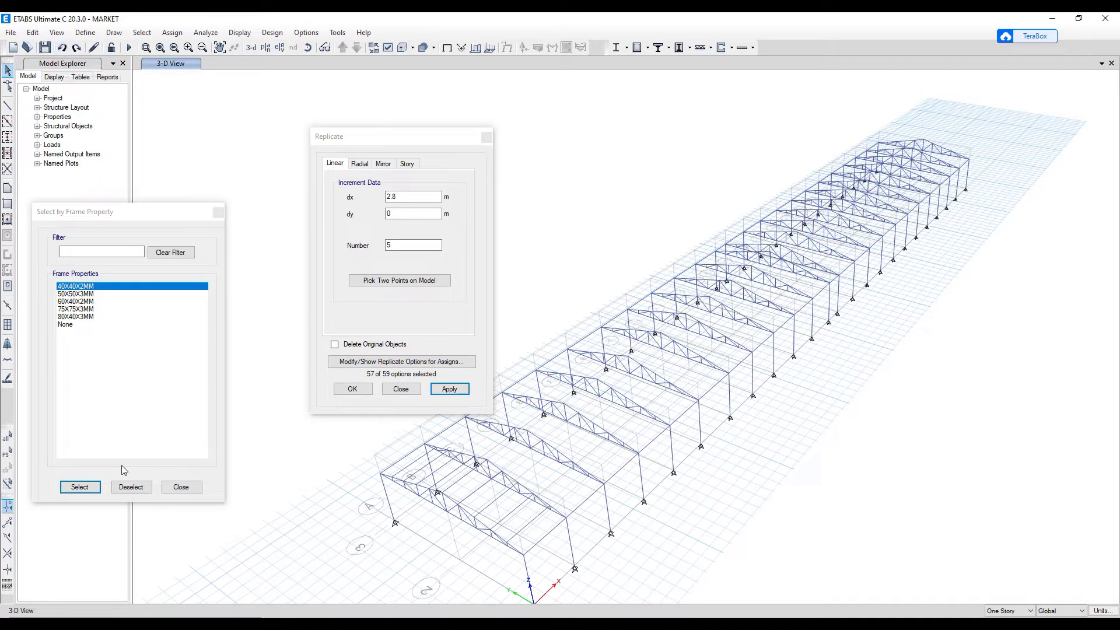
- Reselect all 40X40X2MM purlins and replicate them linearly 4 times at dx 2.8 m
left_click(94, 487)
double_click(387, 246)
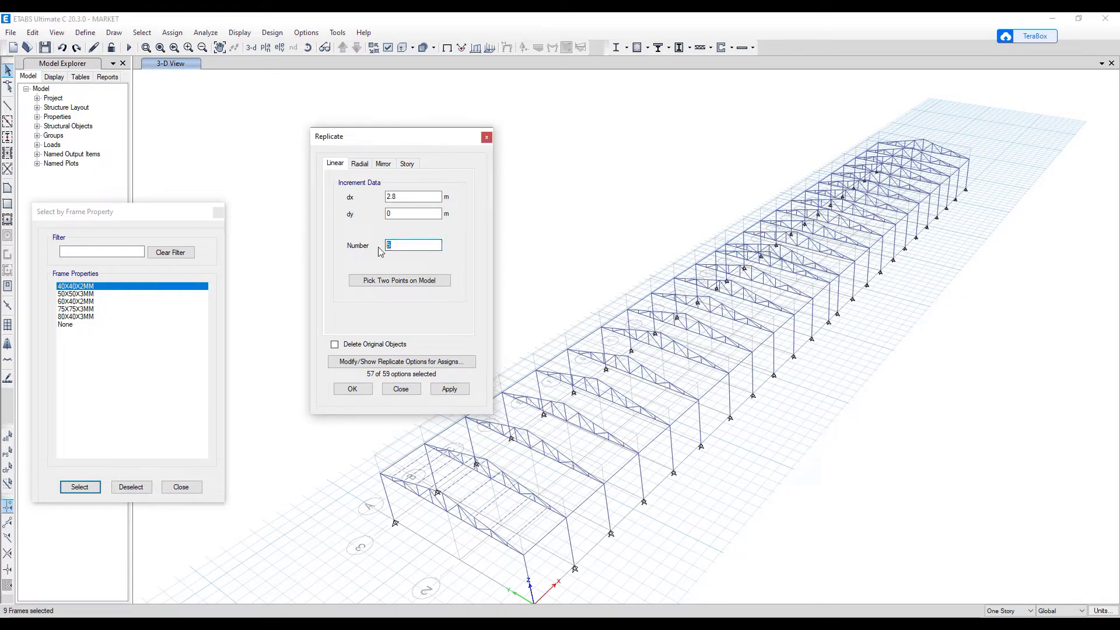
type("4")
left_click(435, 390)
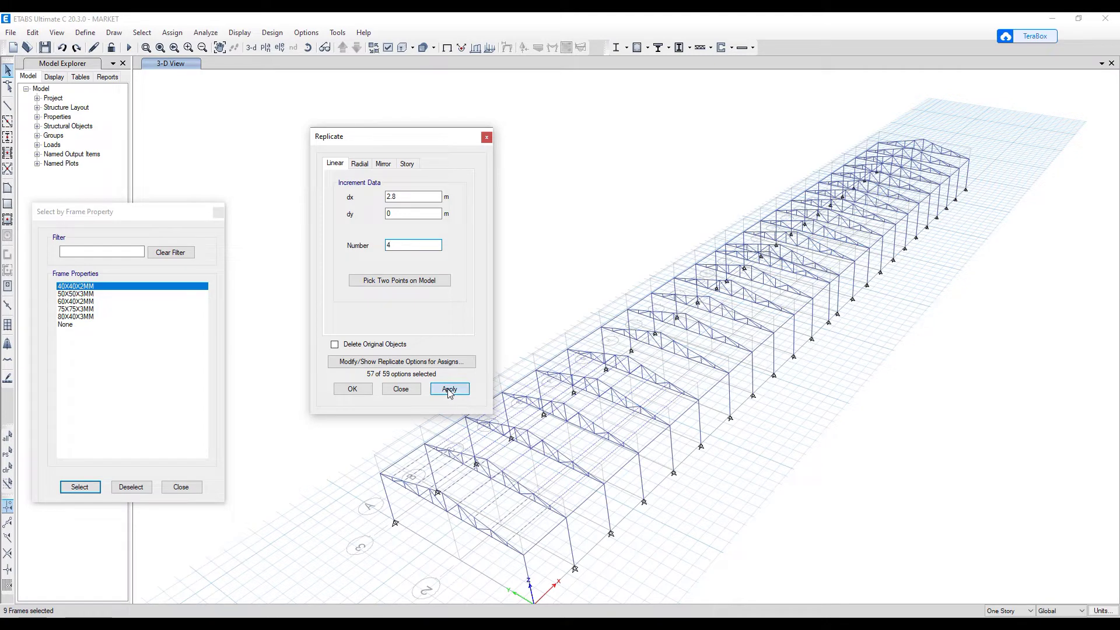
- Reselect the previous 40X40X2MM purlins, pick two truss eave points as the increment, dx 6.1 m and dy 0, and replicate them once
left_click(80, 516)
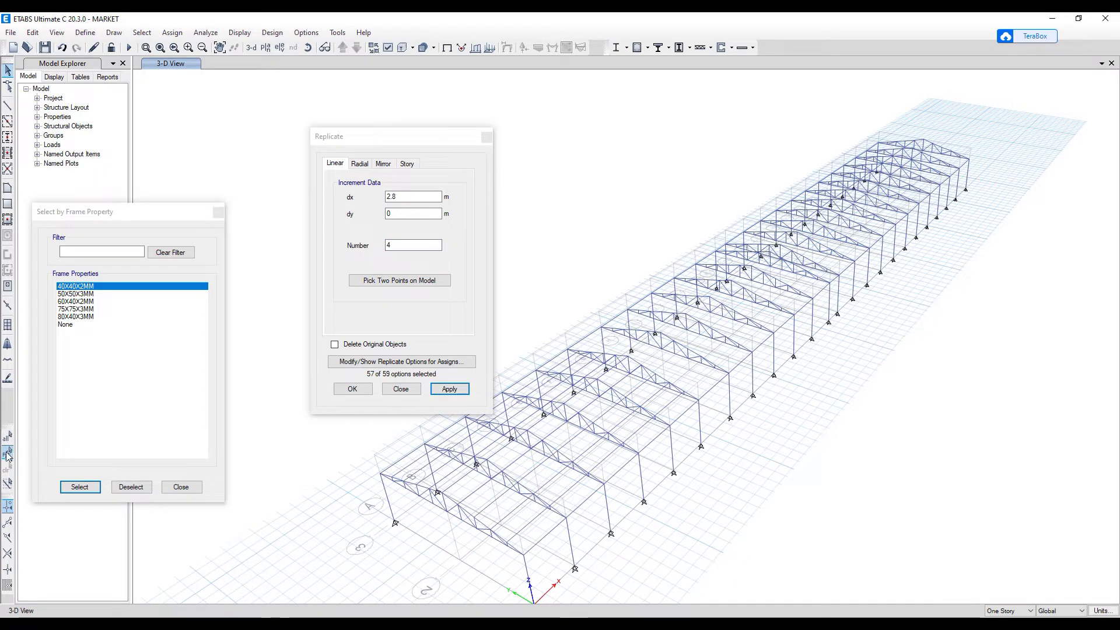
middle_click_drag(642, 467, 589, 478)
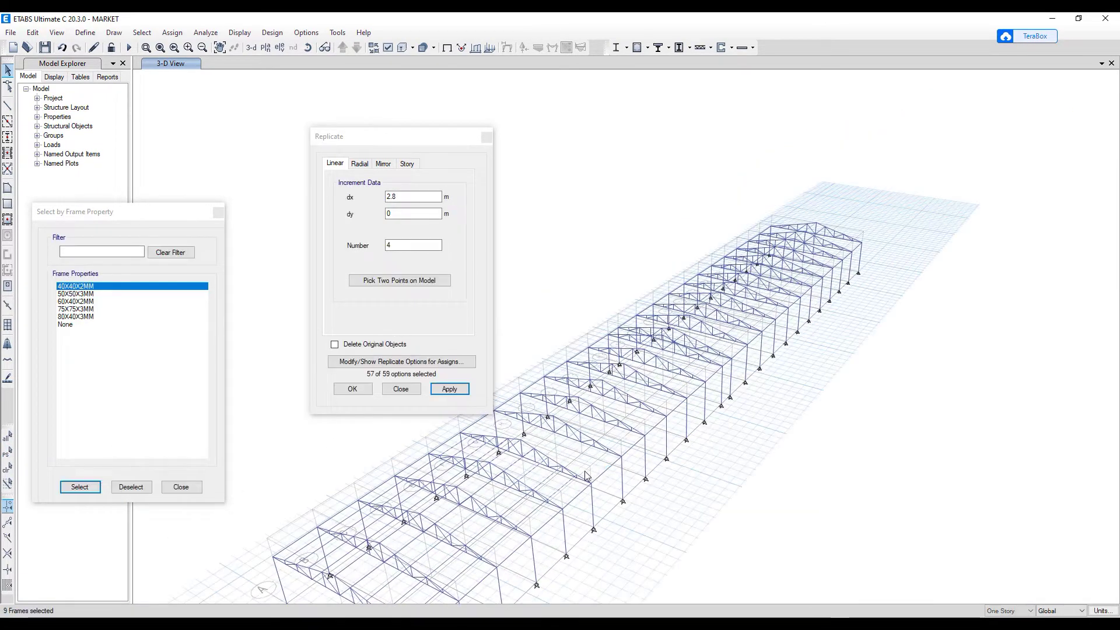
scroll(586, 476, "up", 3)
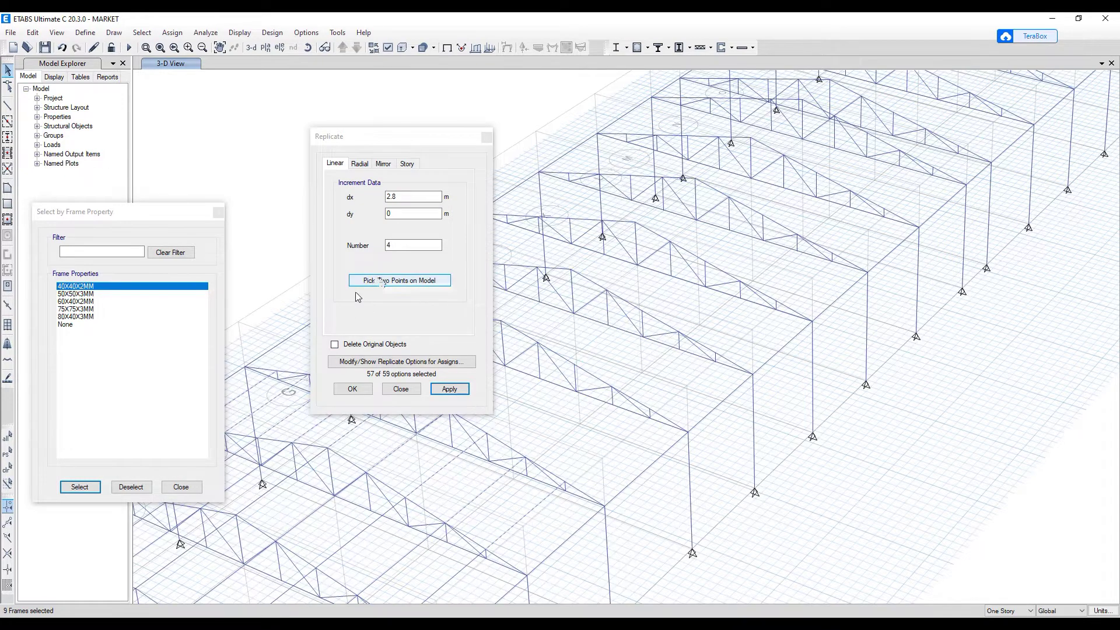
left_click(380, 280)
left_click(527, 576)
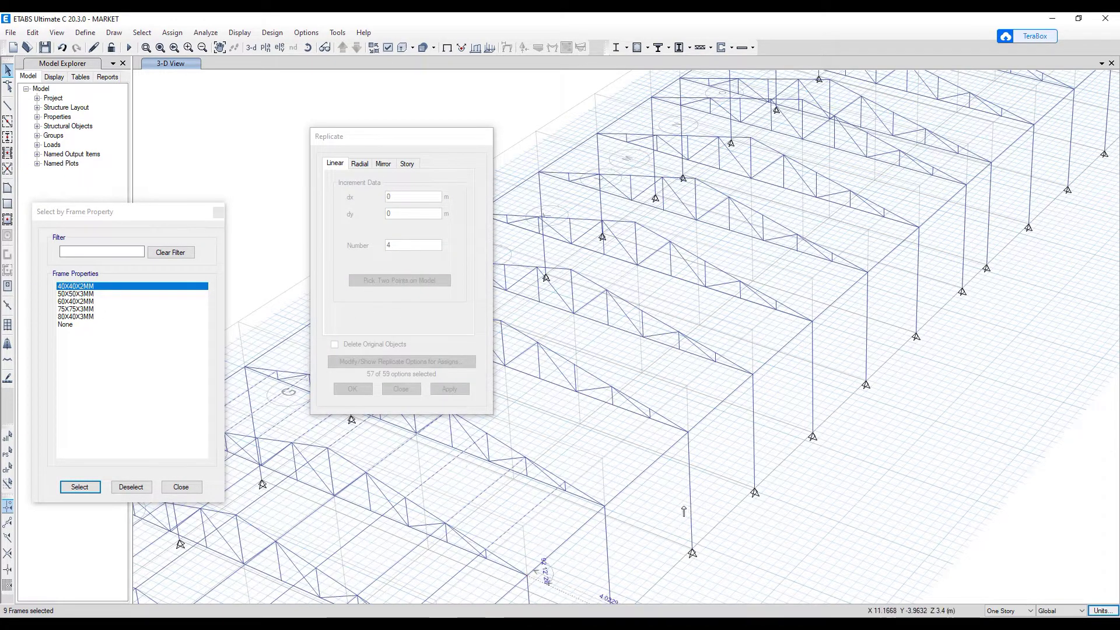
left_click(683, 450)
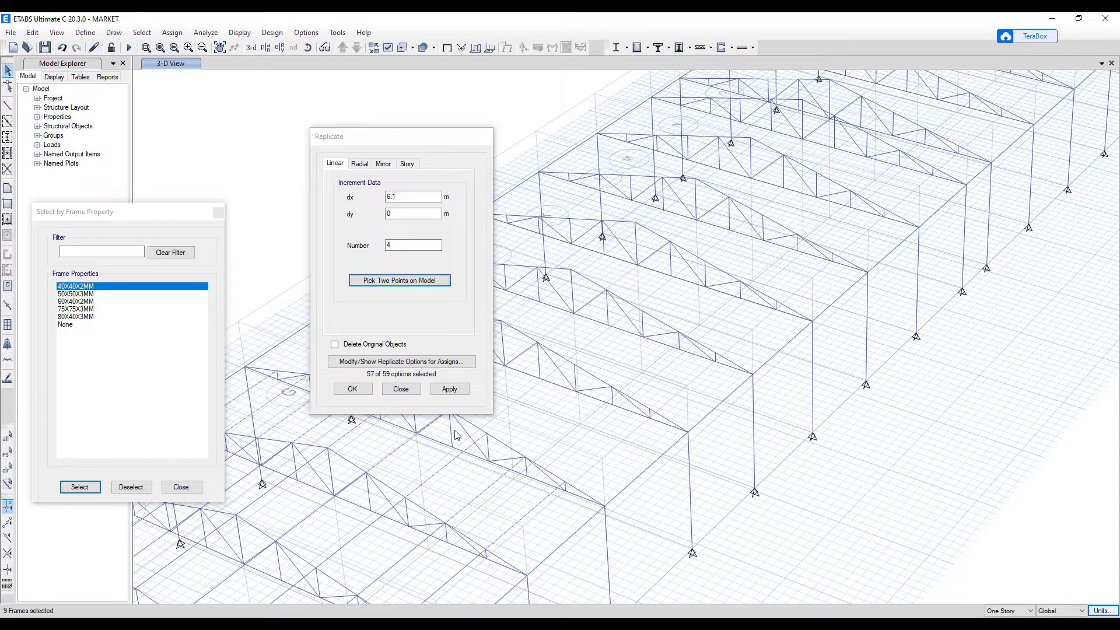
left_click(450, 390)
left_click(391, 245)
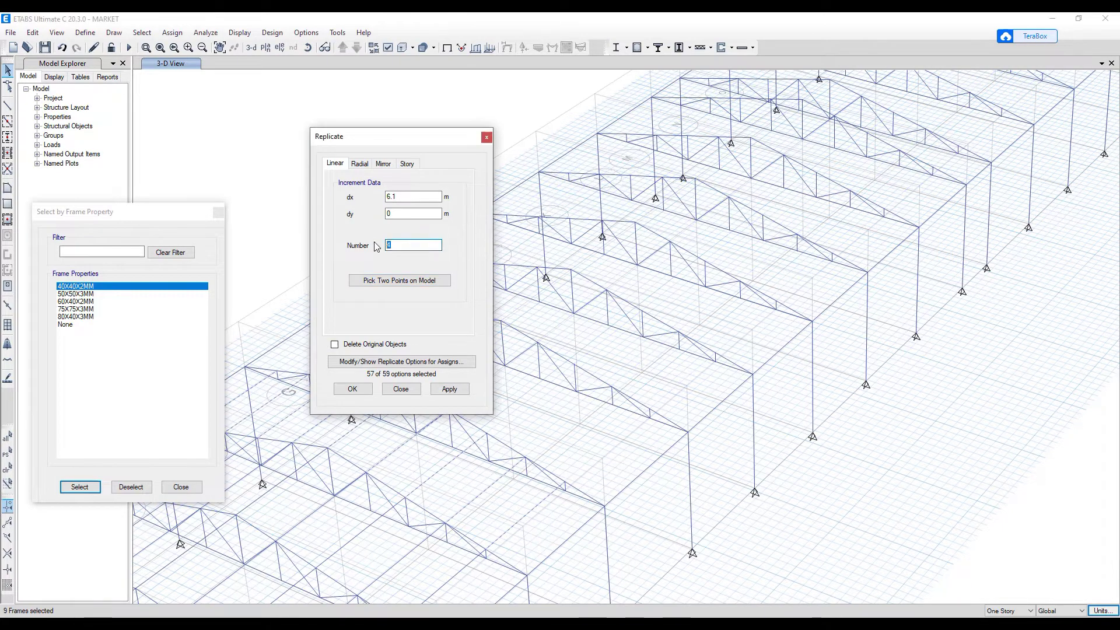
type("1")
left_click(449, 388)
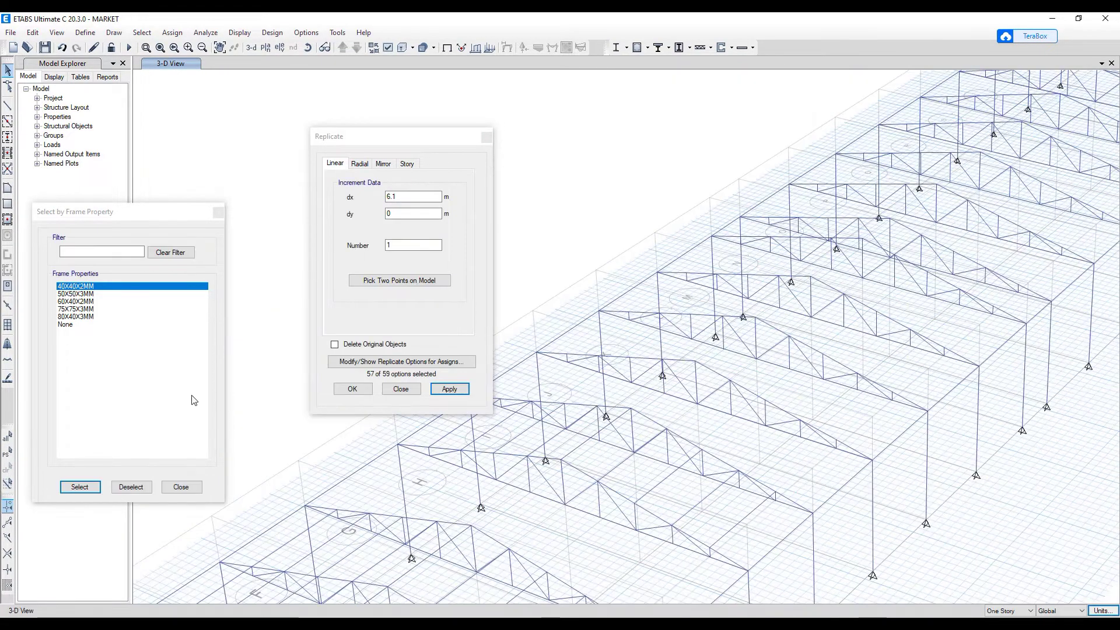
- Reselect the purlins and replicate them linearly 4 times, picking the adjacent truss eave point and grid point H-1 at Story1 for dx 2.8 m
left_click(7, 453)
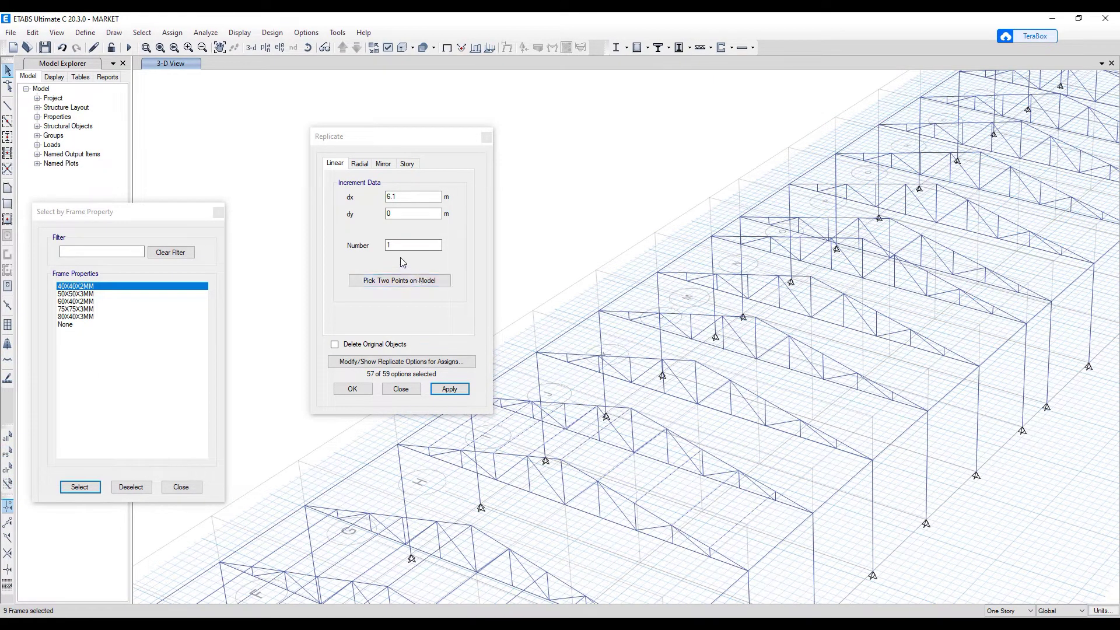
left_click(389, 245)
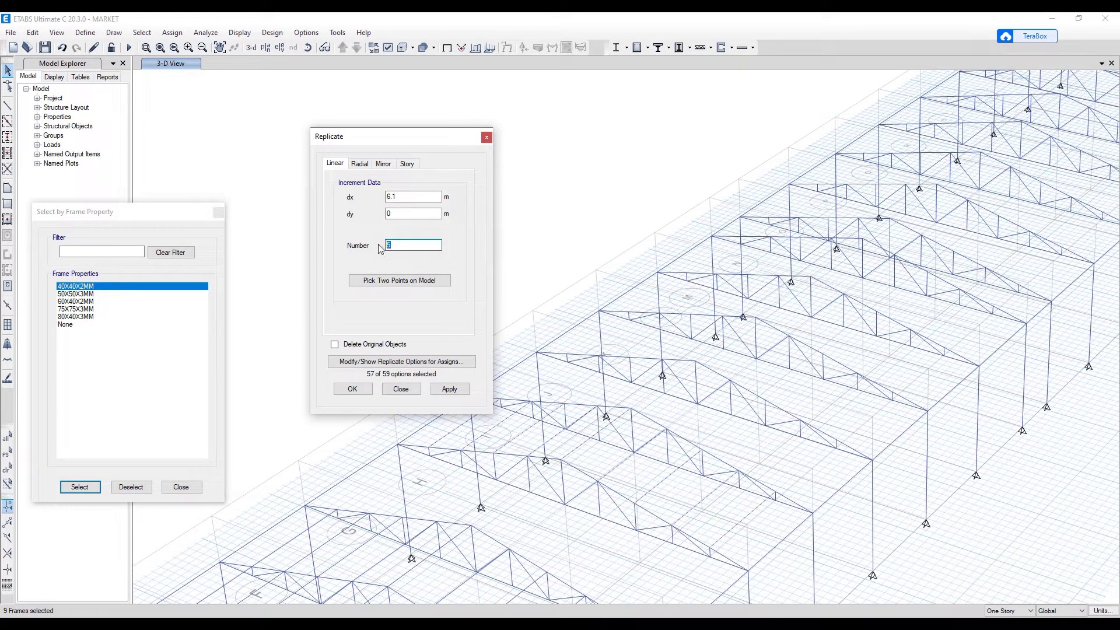
type("4")
left_click(400, 281)
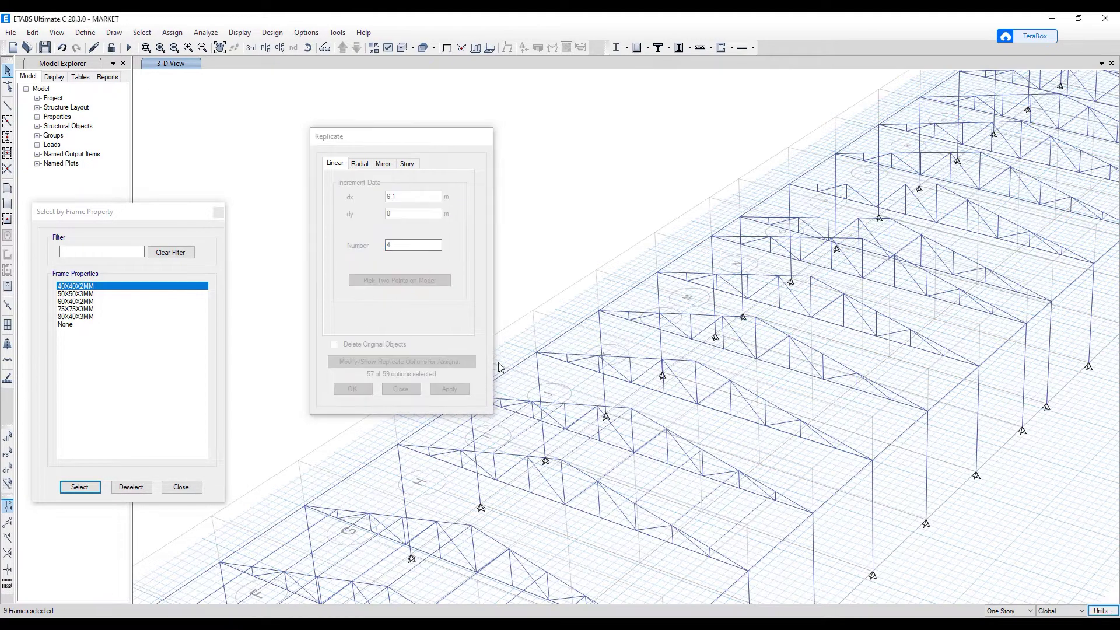
left_click(747, 569)
left_click(813, 514)
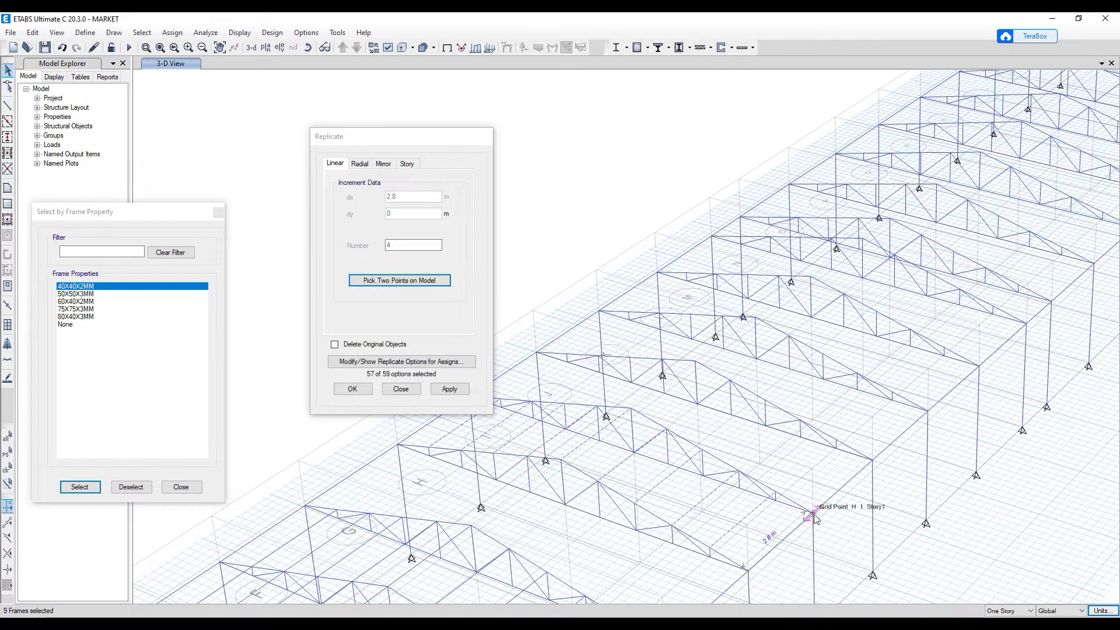
left_click(462, 390)
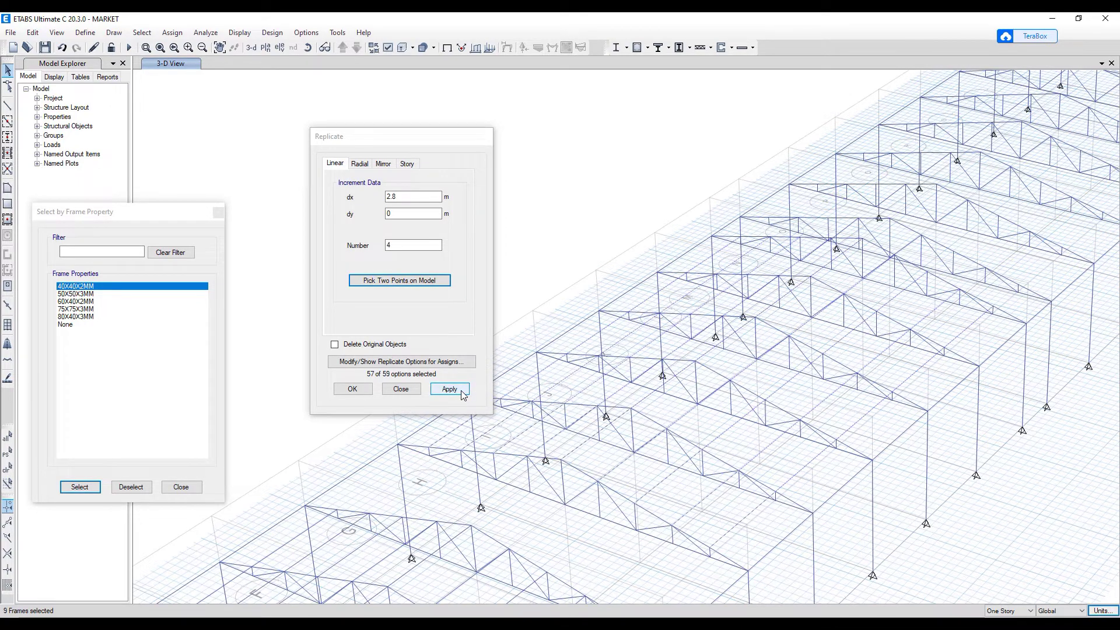
left_click(459, 391)
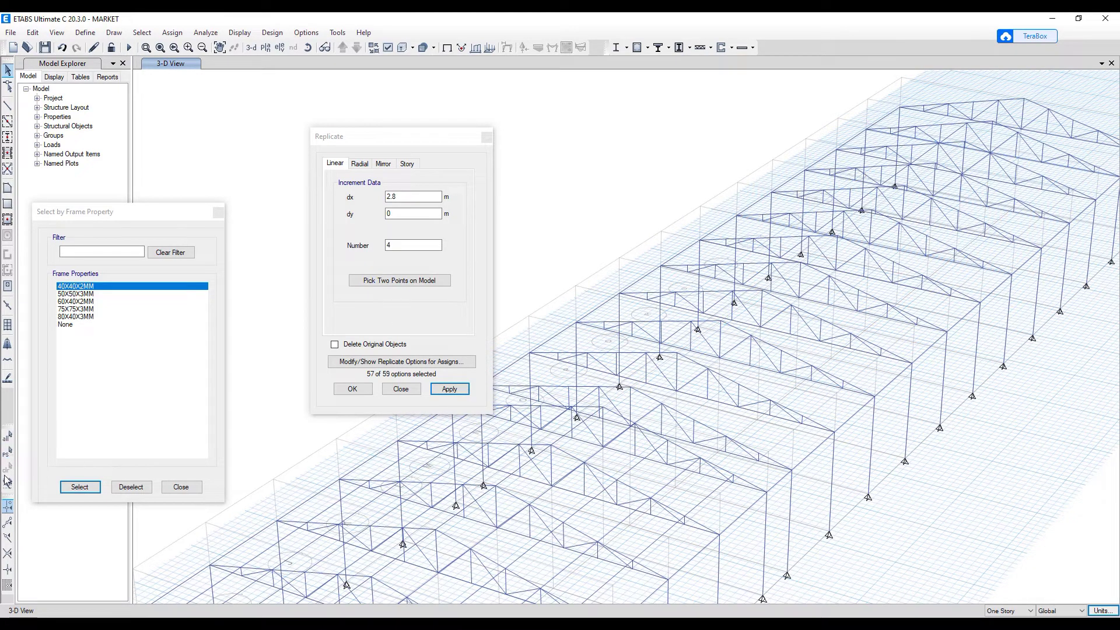
- Restore the purlin selection and replicate it once at dx 4.345 m, picking the increment from grid point K-1 at Story1
left_click(7, 452)
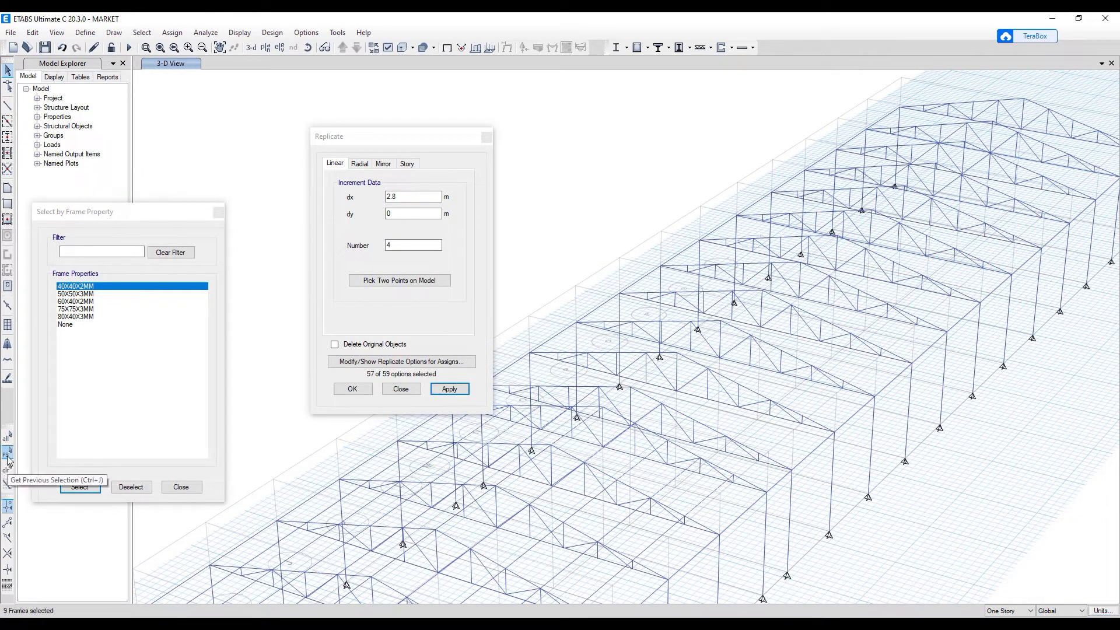
left_click(390, 281)
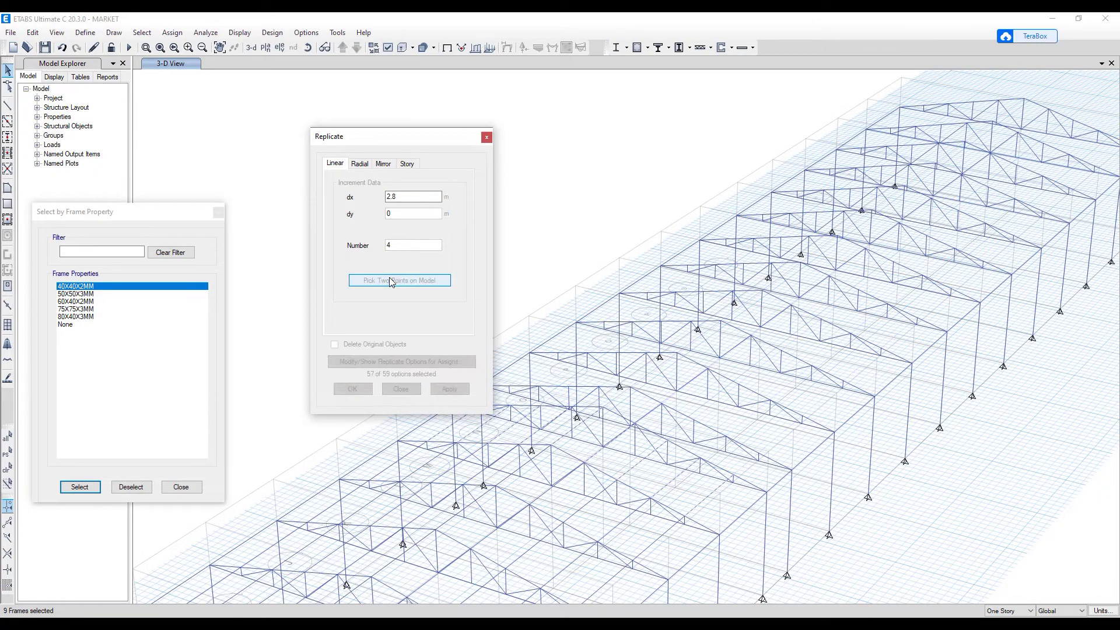
left_click(717, 533)
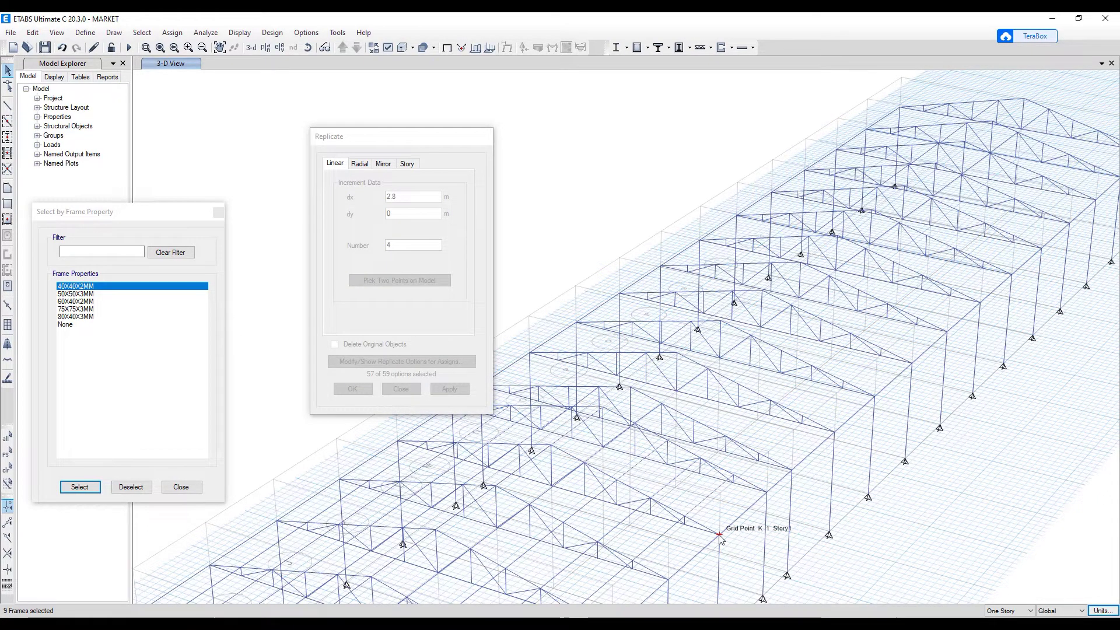
left_click(790, 470)
left_click(450, 389)
double_click(396, 245)
type("1")
left_click(451, 391)
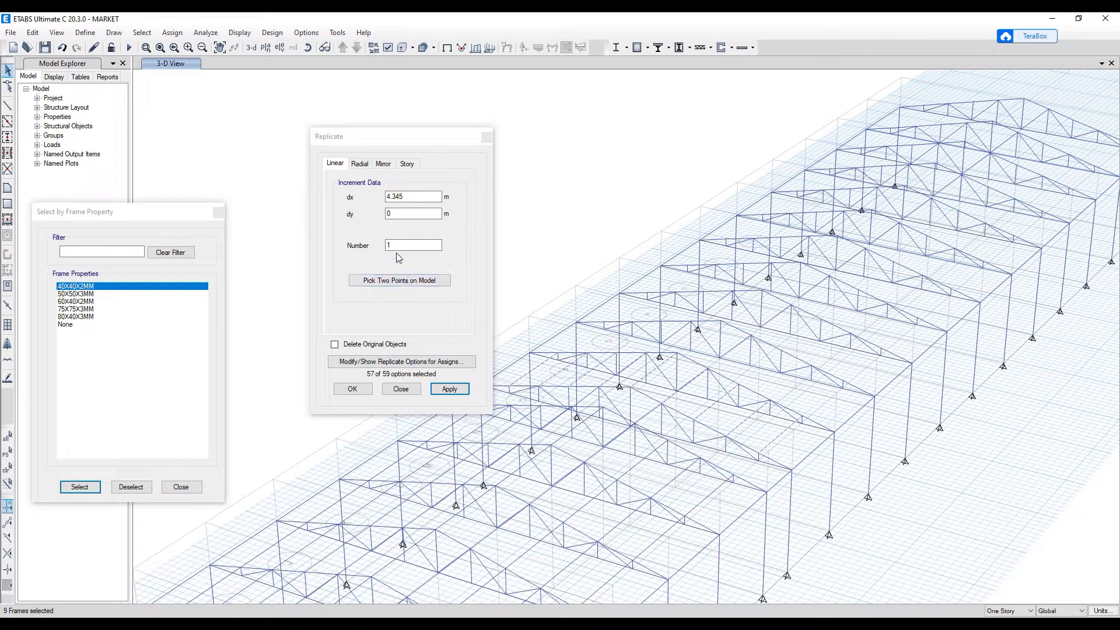
- Replicate the purlins linearly 9 times at dx 2.8 m, ending the picked increment at grid point N-1 on Story1, and close the replication dialog
left_click(389, 286)
left_click(791, 470)
left_click(834, 432)
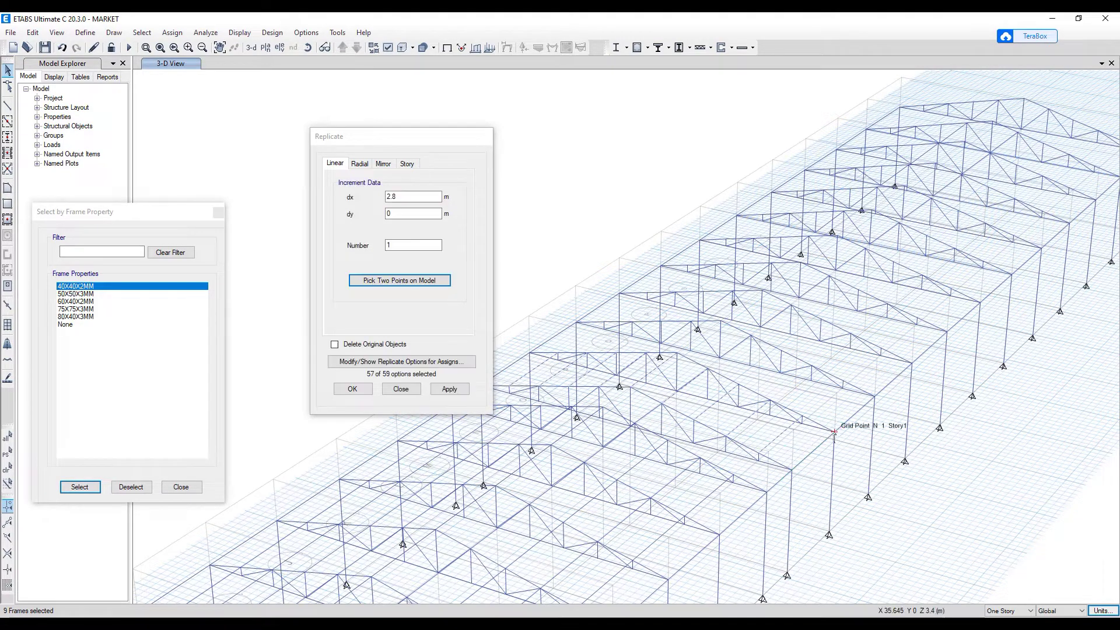
double_click(397, 245)
type("9")
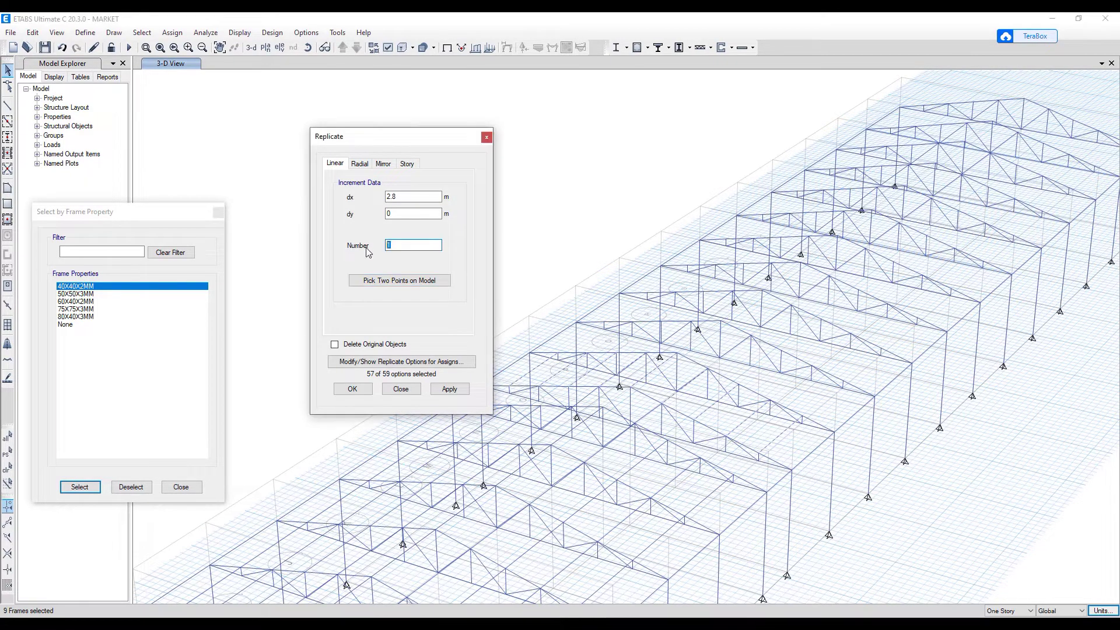
left_click(450, 390)
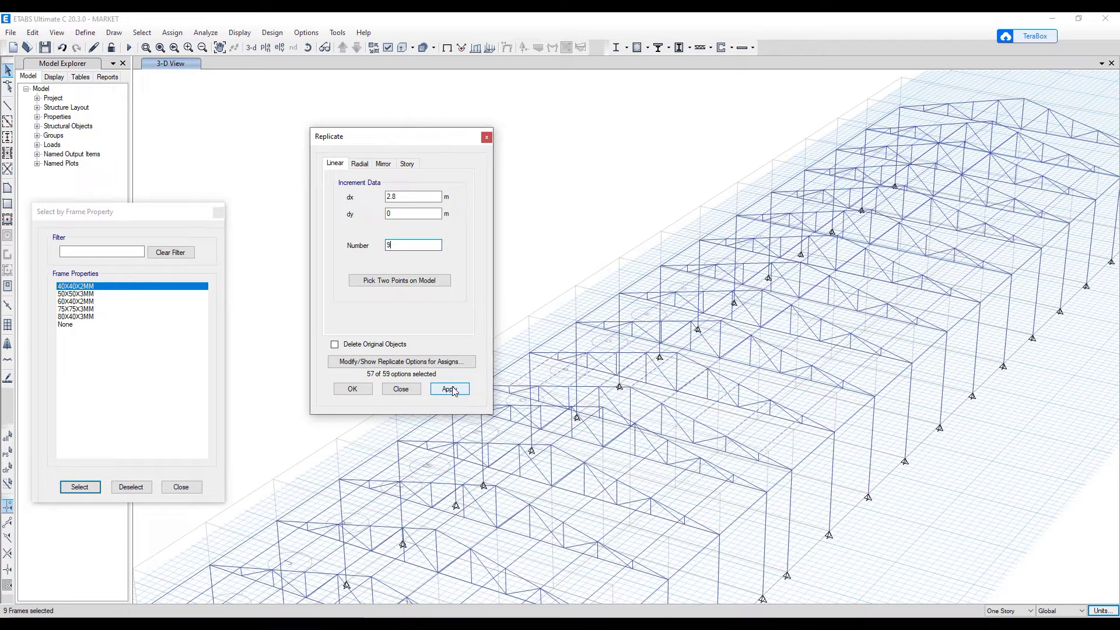
left_click(411, 390)
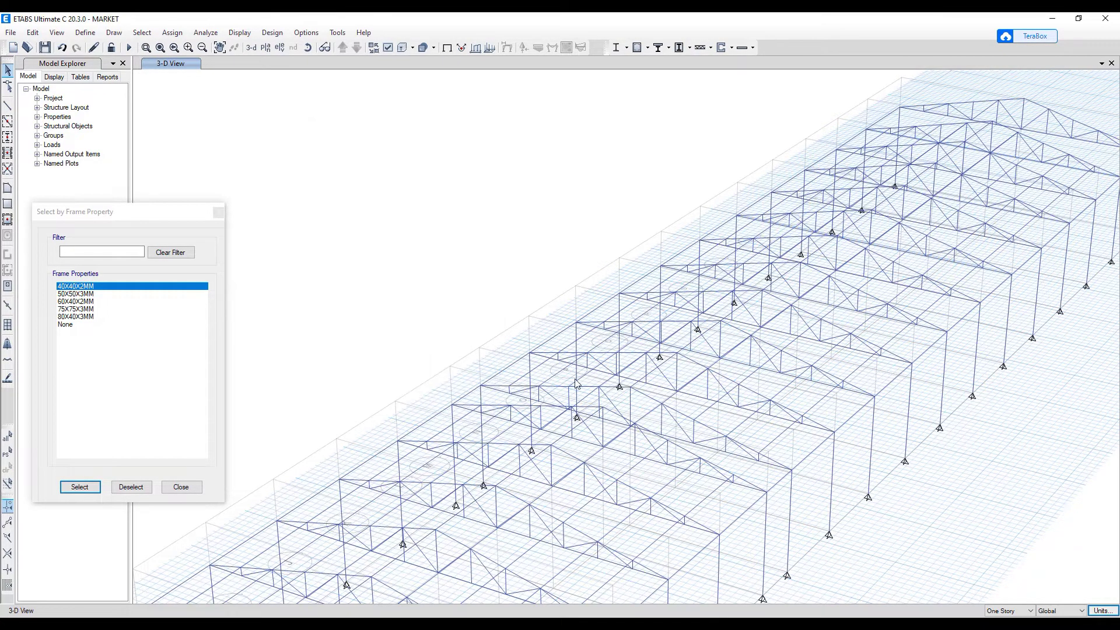
- Close the frame property selection and draw a 40X40X2MM purlin between the last two trusses at the top-chord node nearest the far eave
scroll(575, 383, "down", 5)
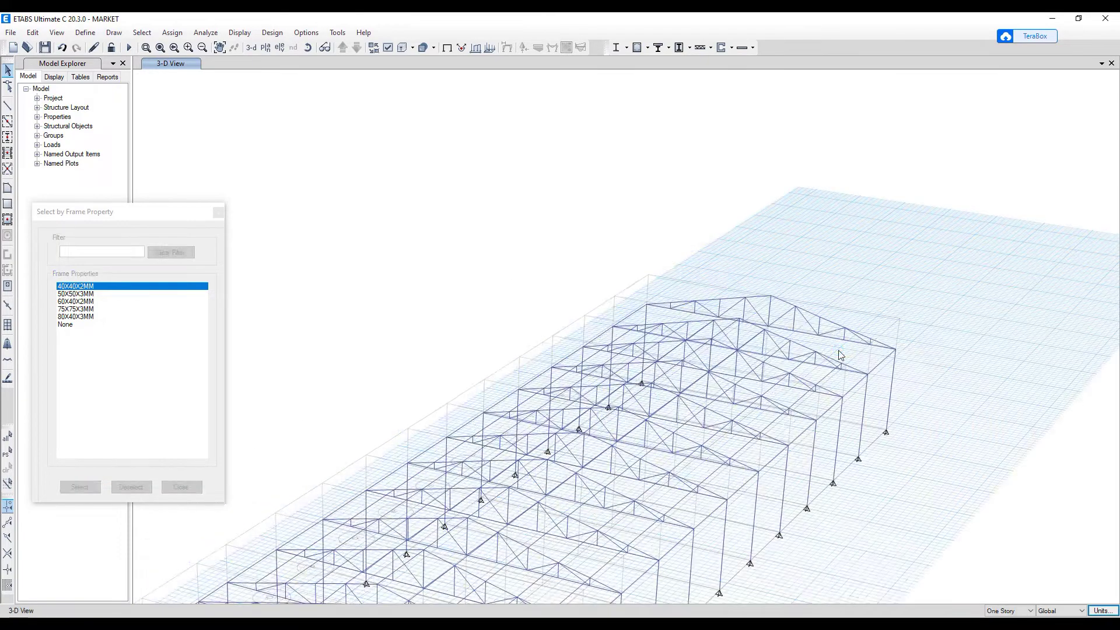
scroll(840, 355, "up", 4)
middle_click_drag(702, 302, 759, 332)
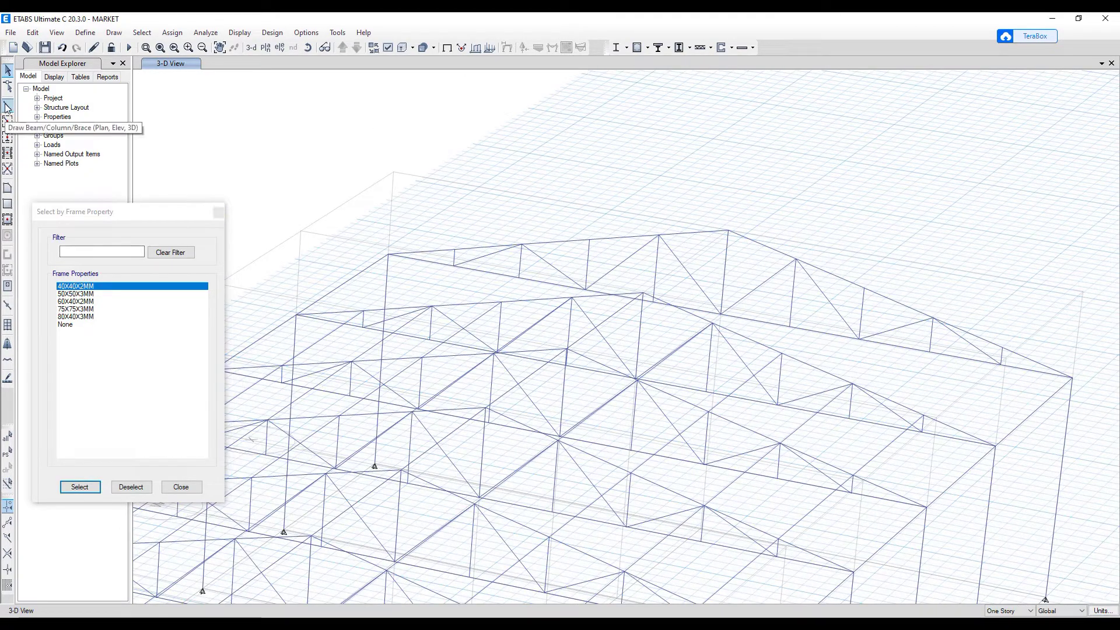
left_click(218, 213)
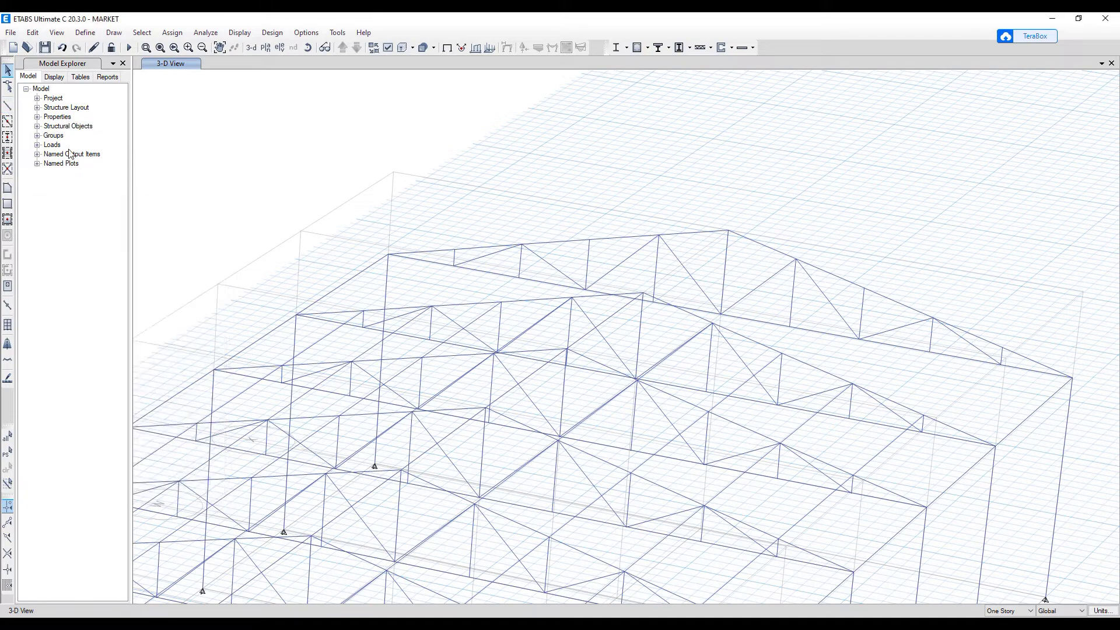
left_click(7, 105)
left_click(364, 311)
left_click(454, 255)
key("Escape")
- Draw 40X40X2MM purlins between the last two trusses at the second and third top-chord nodes from the far eave
left_click(7, 106)
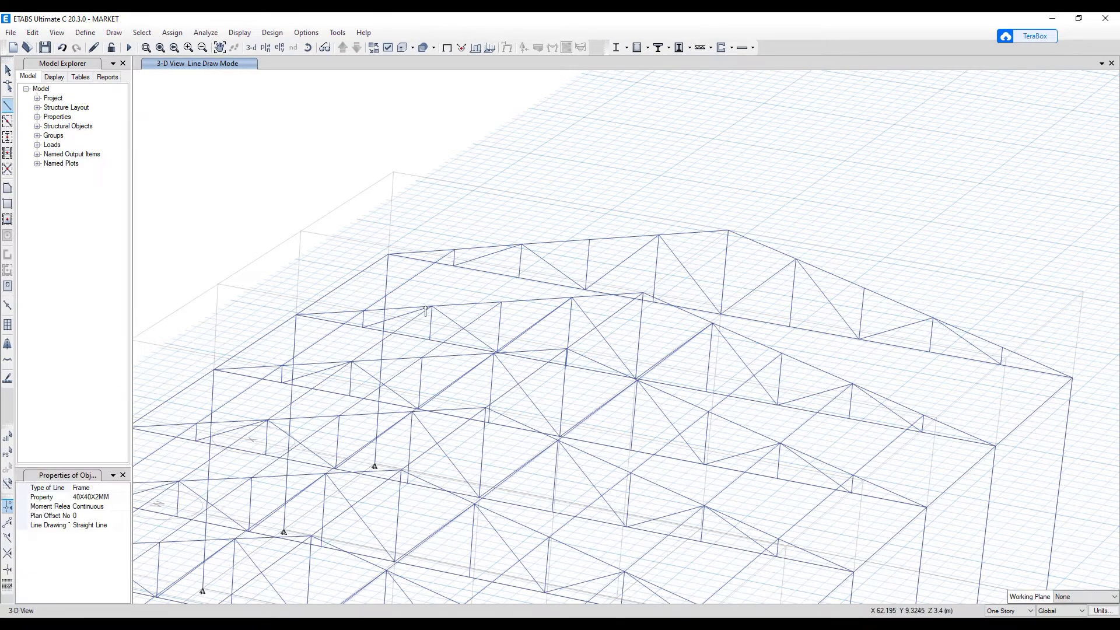
left_click(430, 310)
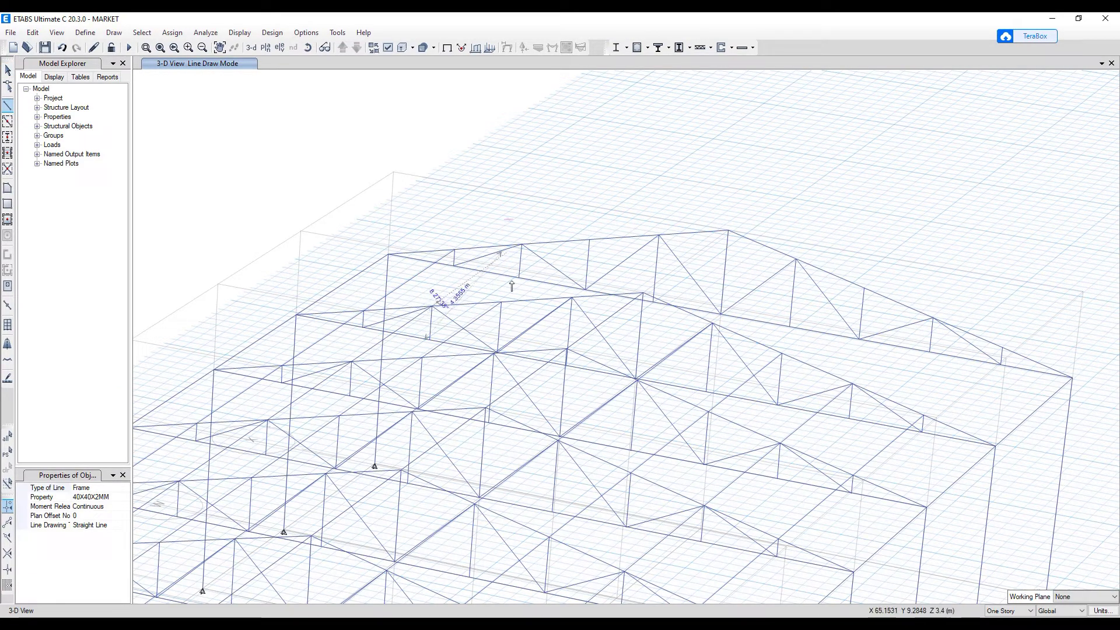
left_click(521, 246)
key("Escape")
left_click(7, 106)
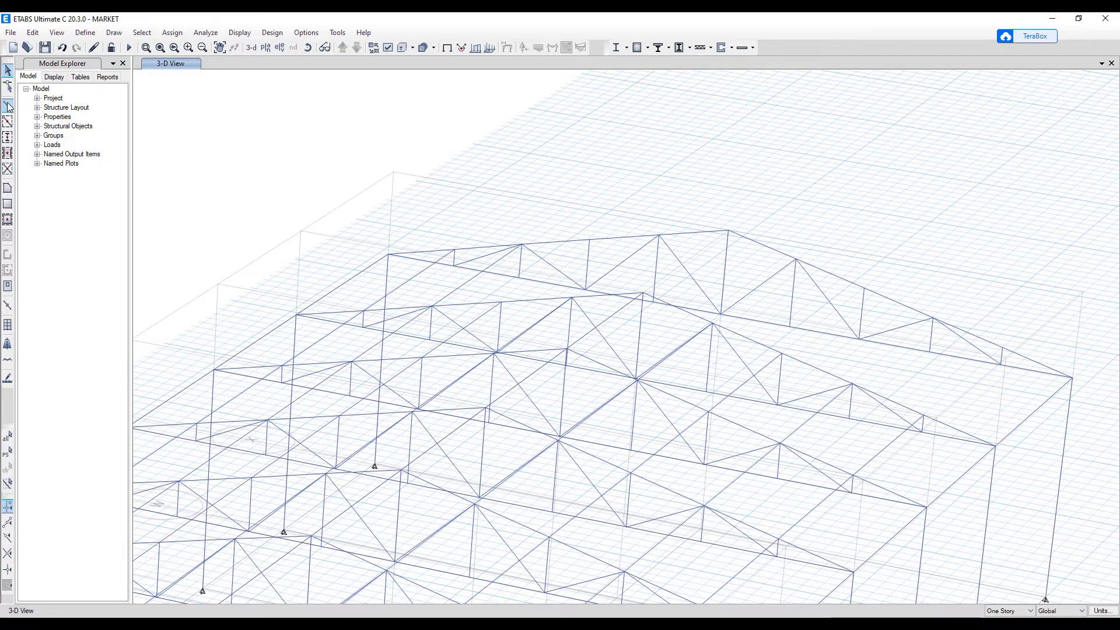
left_click(501, 302)
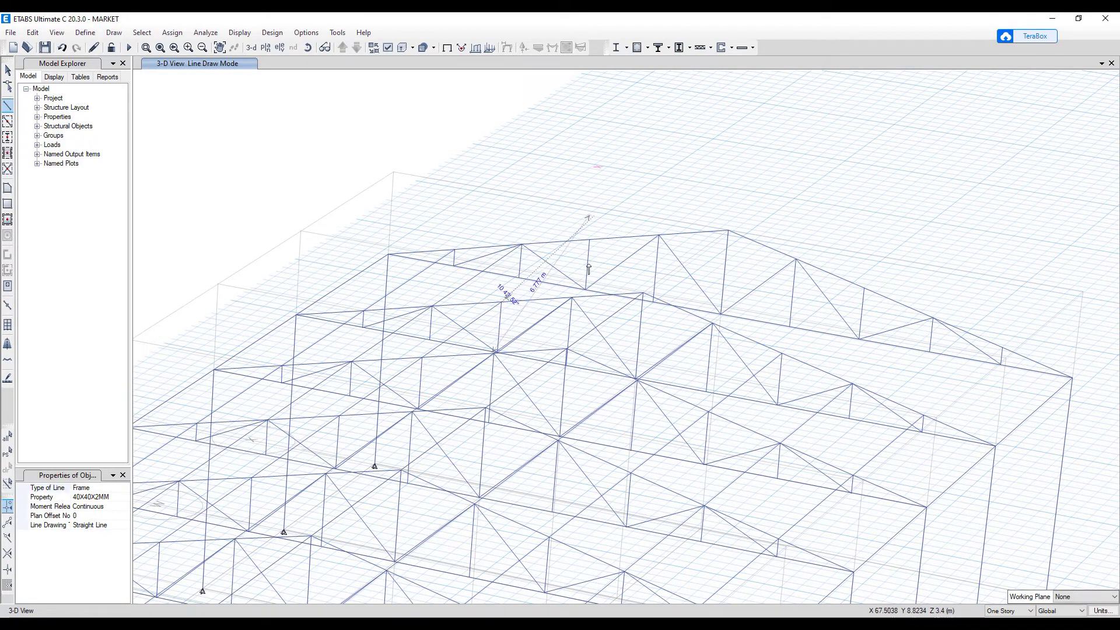
left_click(589, 242)
key("Escape")
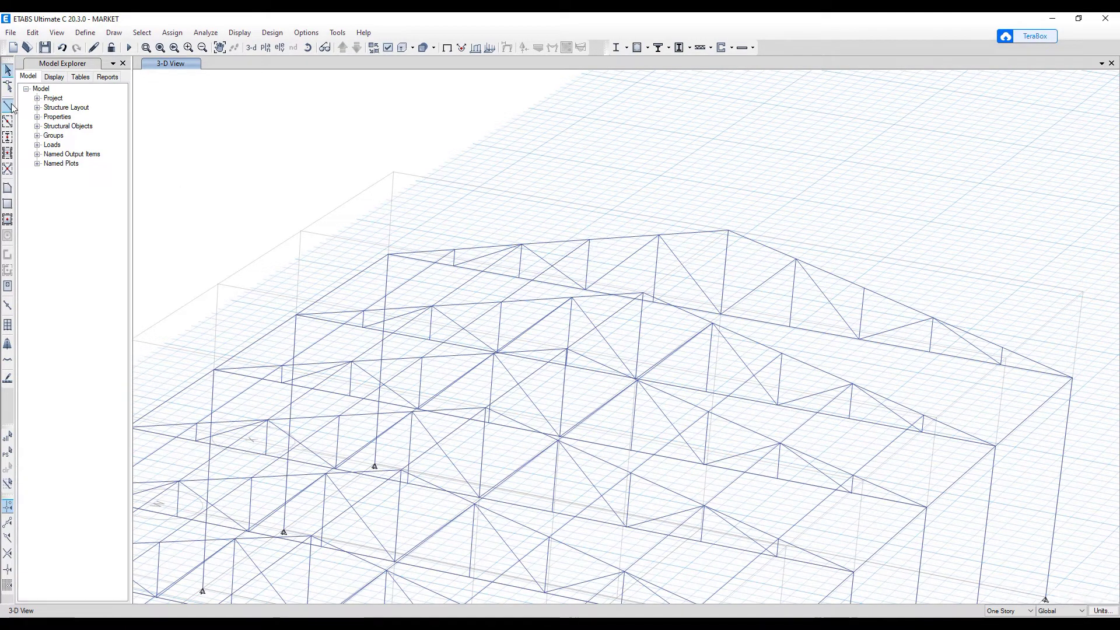
- Draw 40X40X2MM purlins in the last bay at the fourth top-chord node and along the ridge to grid point X-2 at Story2
left_click(572, 298)
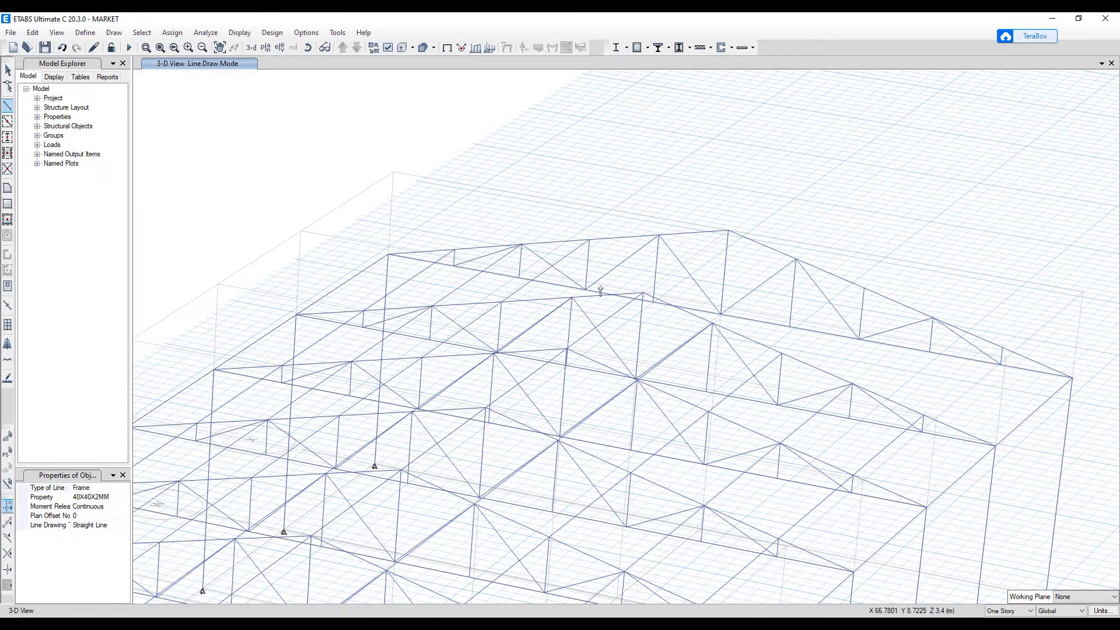
left_click(659, 237)
key("Escape")
left_click(644, 293)
left_click(729, 233)
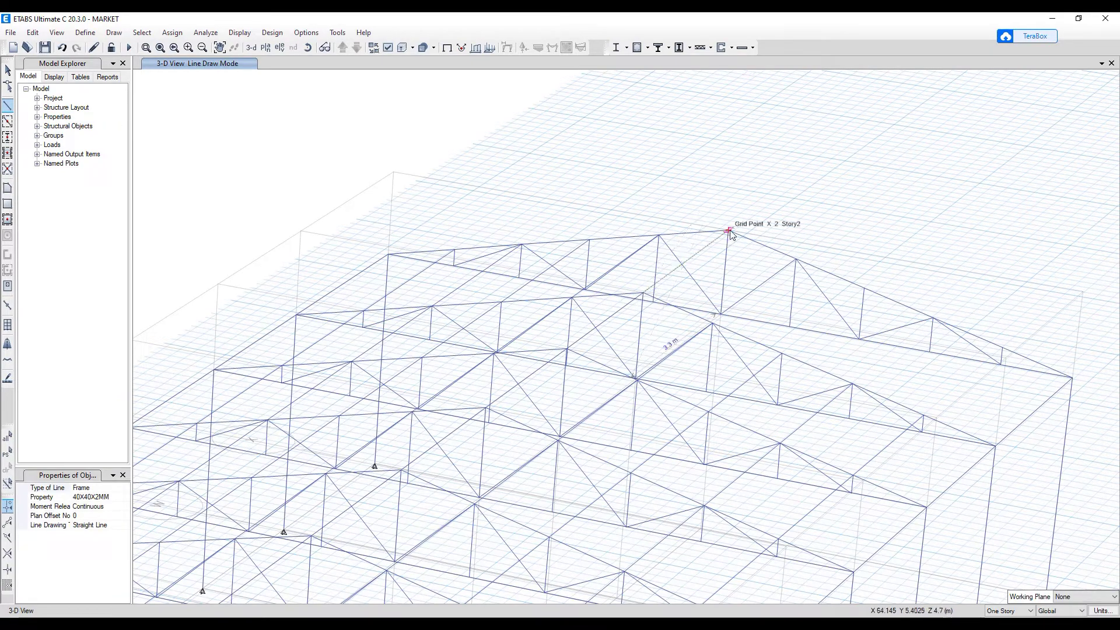
key("Escape")
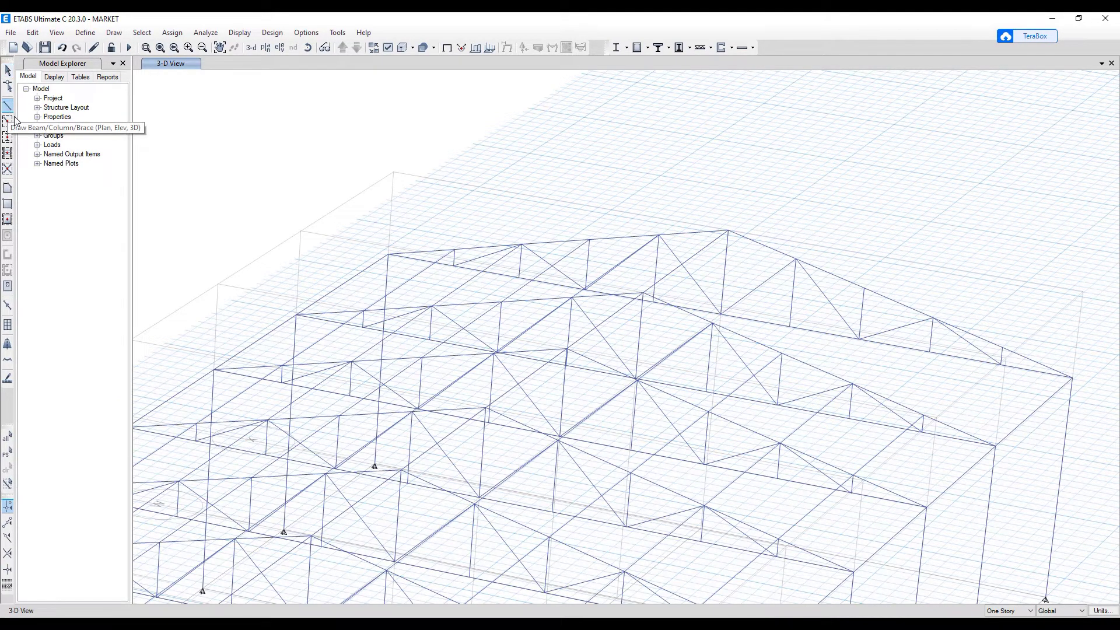
- Draw 40X40X2MM purlins in the last bay at the first two top-chord nodes beyond the ridge on the near slope
left_click(14, 120)
left_click(719, 315)
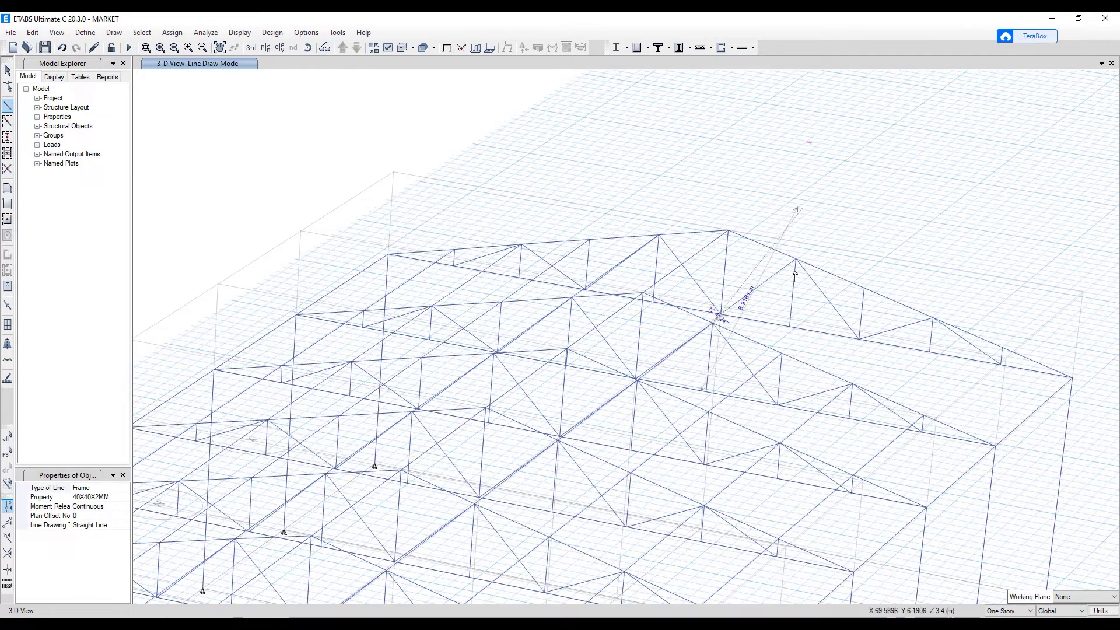
left_click(795, 260)
key("Escape")
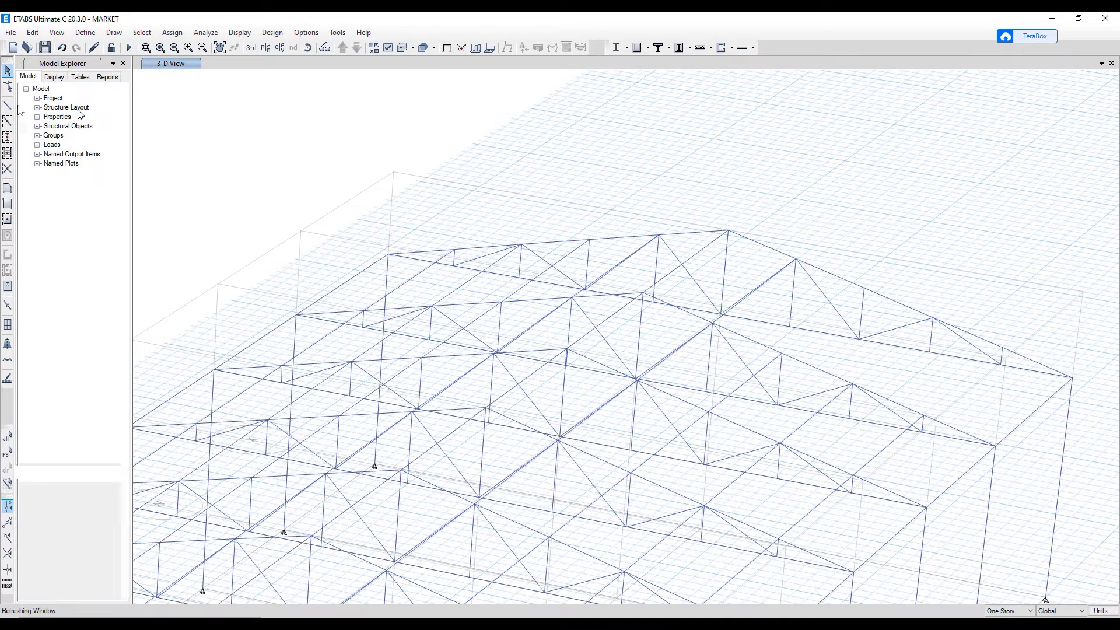
left_click(8, 108)
left_click(776, 401)
left_click(863, 289)
key("Escape")
key("Escape")
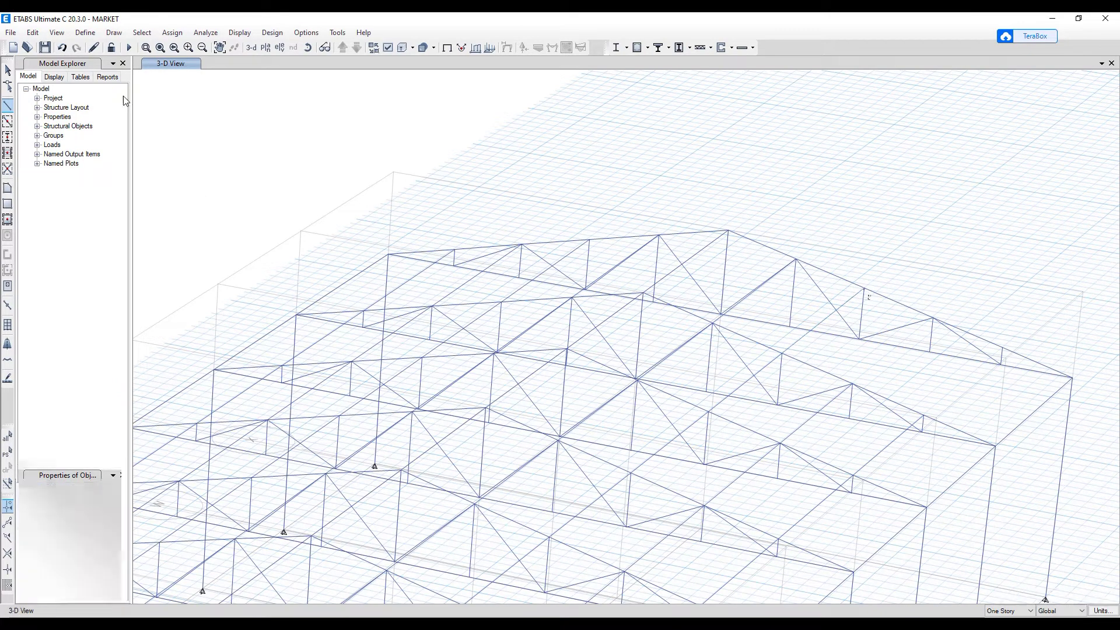
- Draw 40X40X2MM purlins in the last bay at the third and fourth top-chord nodes beyond the ridge on the near slope
left_click(8, 106)
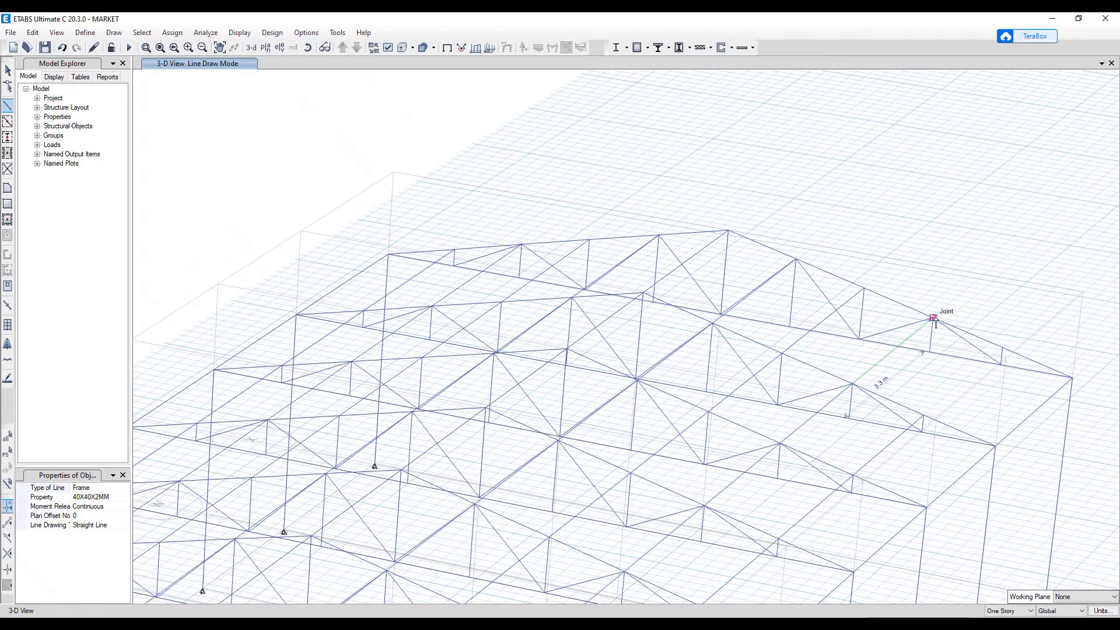
key("Escape")
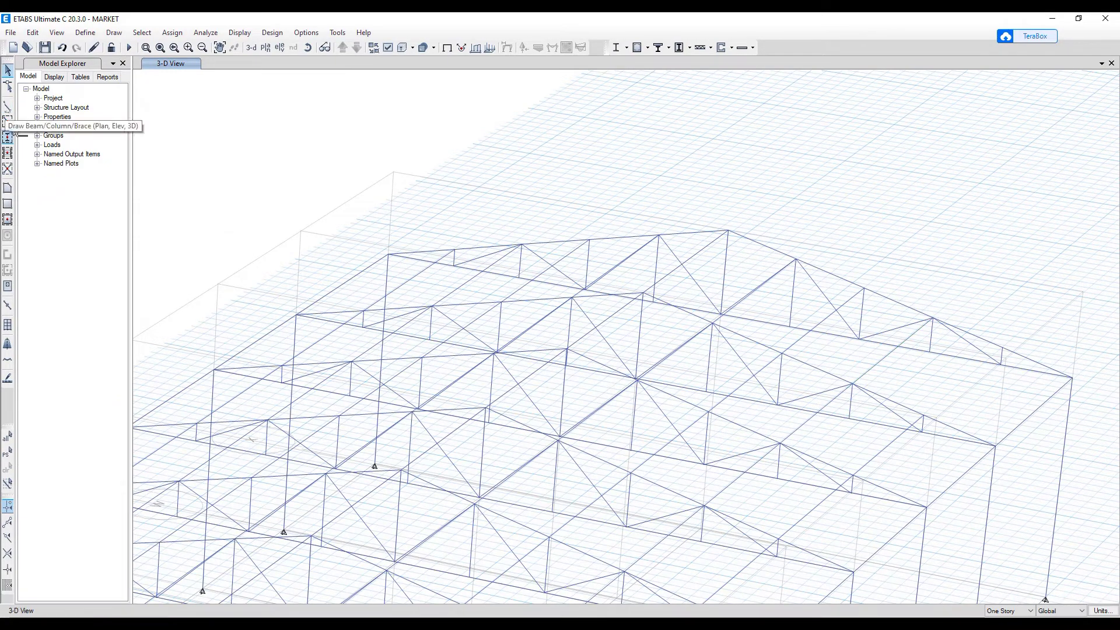
left_click(9, 105)
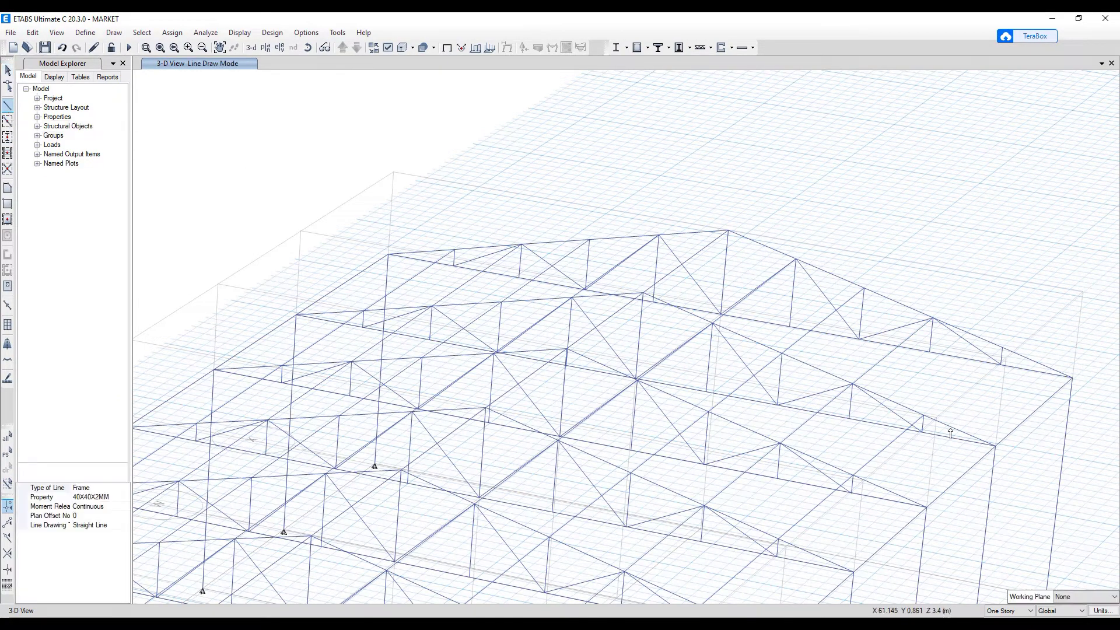
left_click(923, 416)
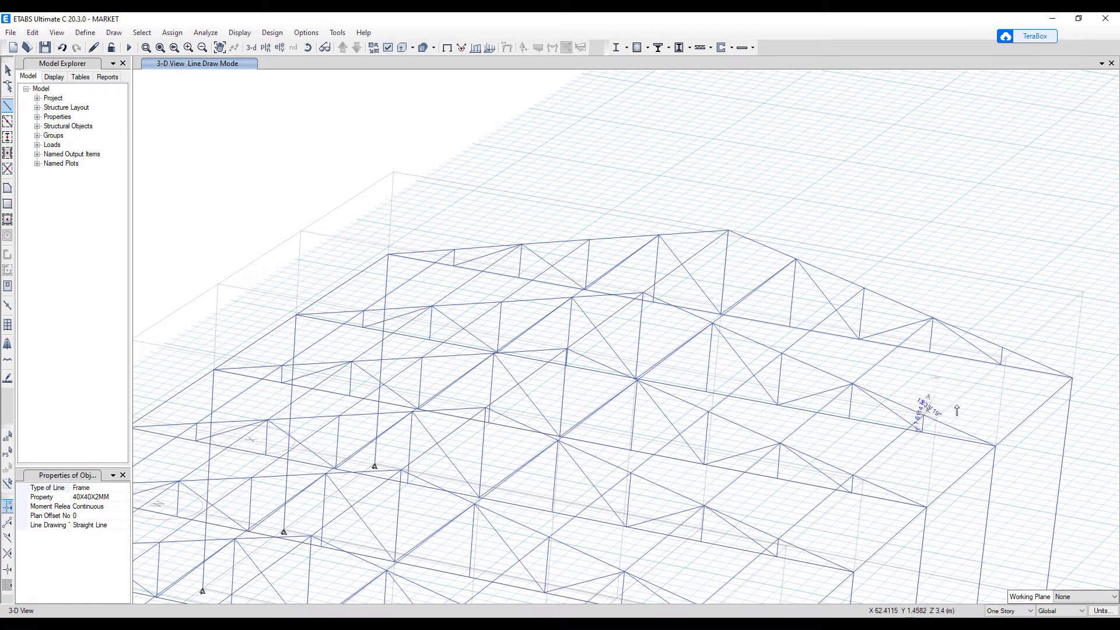
left_click(1002, 348)
key("Escape")
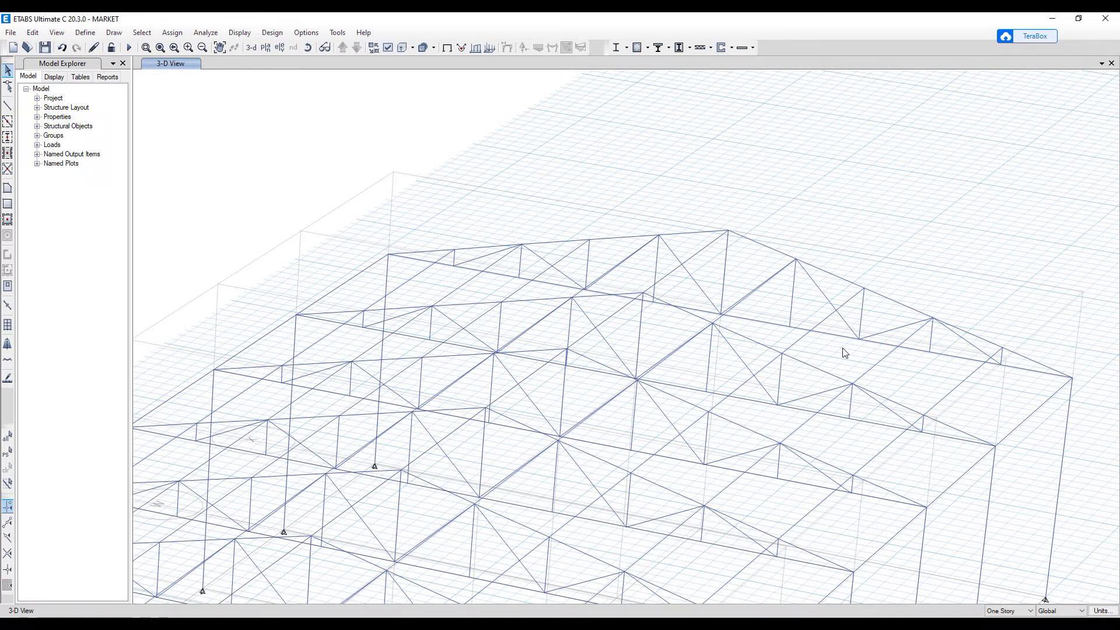
- Draw 40X40X2MM purlins at the near-slope top-chord nodes in the narrow bay between grid lines L and M, starting nearest the near eave
scroll(844, 352, "down", 6)
middle_click_drag(840, 373, 825, 400, "shift")
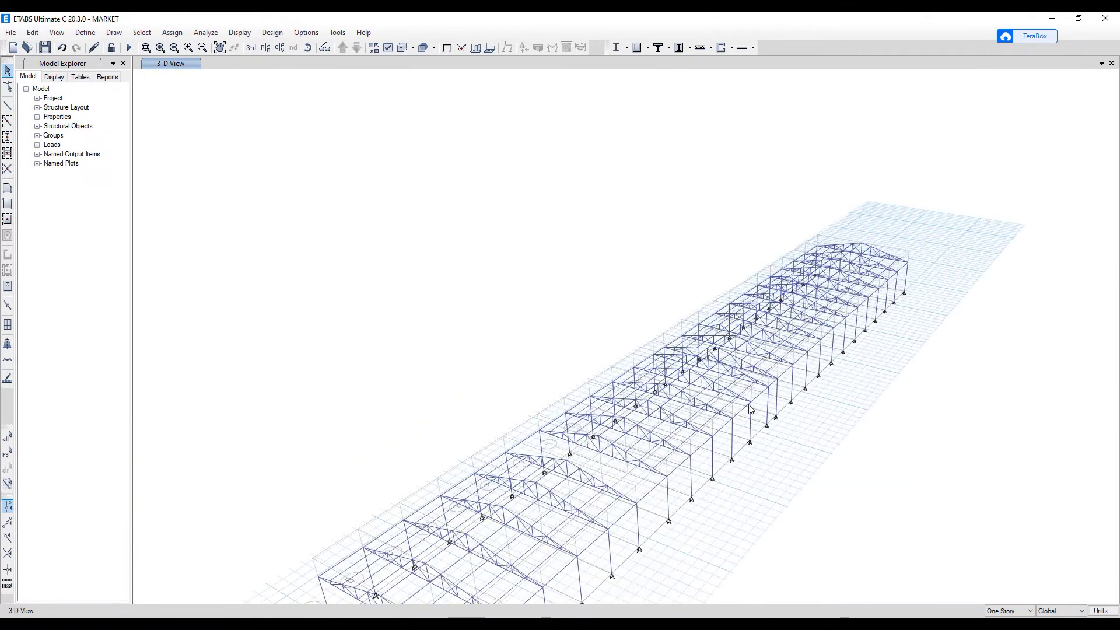
scroll(751, 410, "up", 5)
scroll(758, 454, "down", 4)
scroll(729, 432, "up", 4)
scroll(733, 430, "down", 3)
scroll(731, 408, "up", 5)
middle_click_drag(702, 307, 716, 421)
scroll(718, 428, "down", 5)
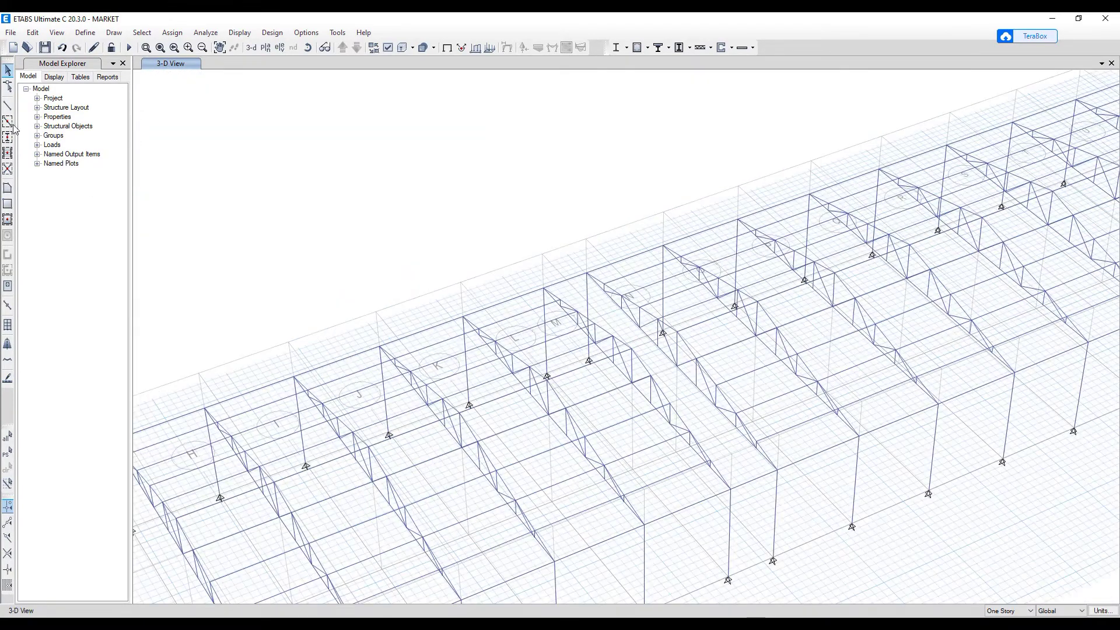
left_click(9, 106)
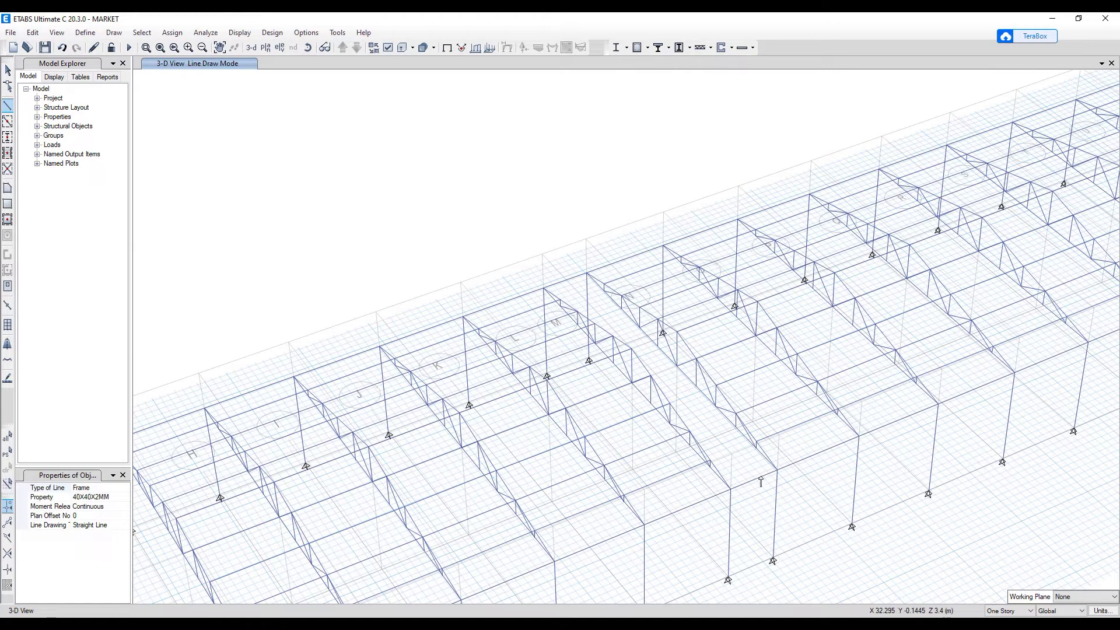
left_click(709, 461)
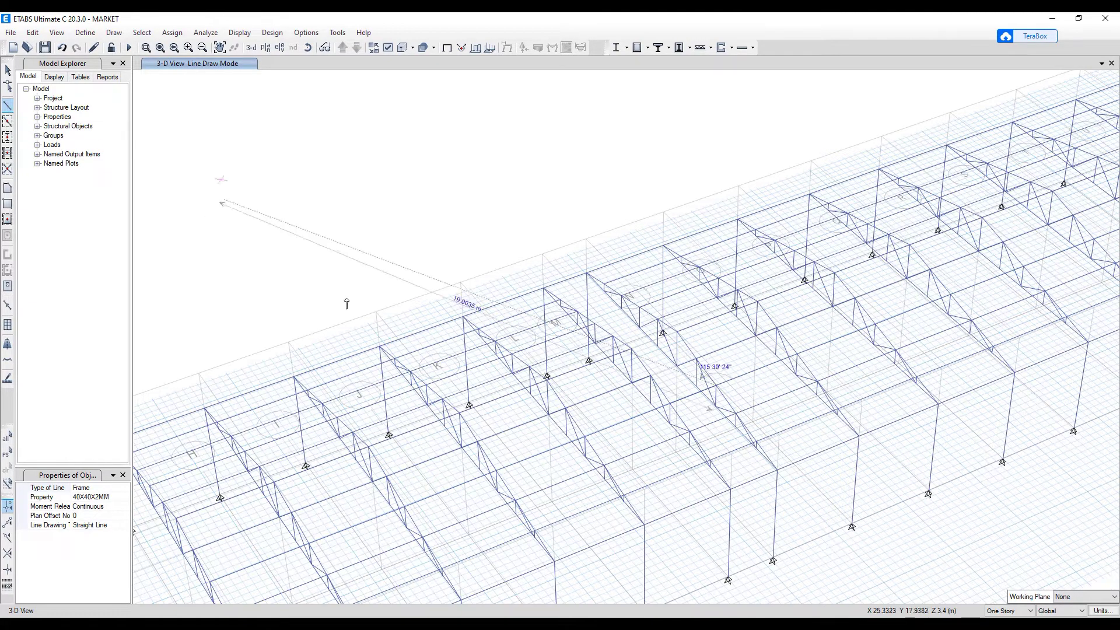
left_click(705, 384)
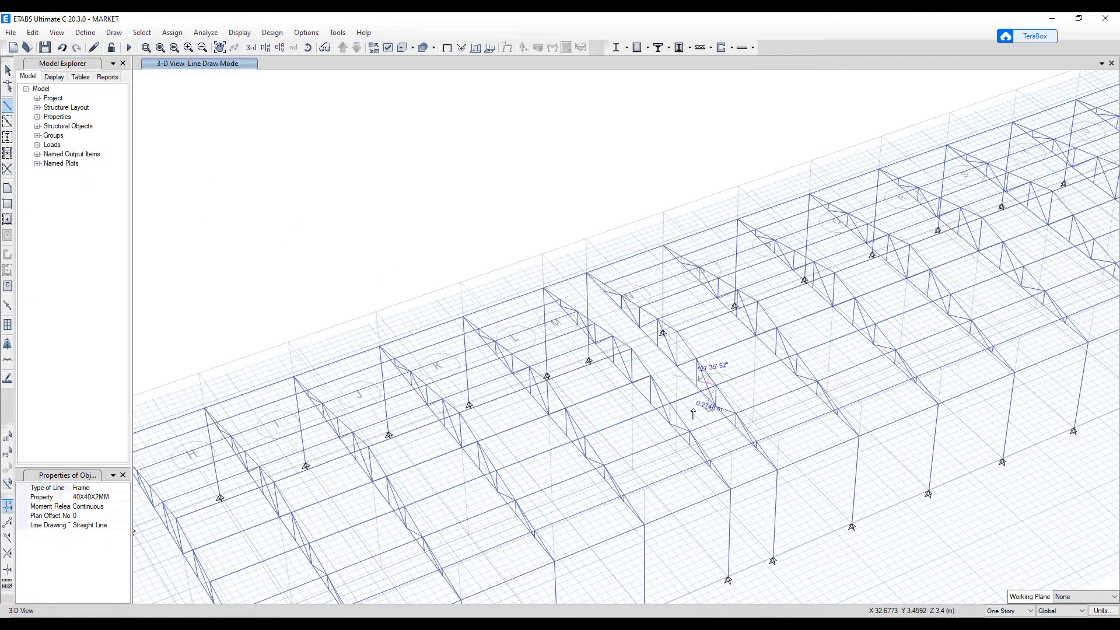
key("Escape")
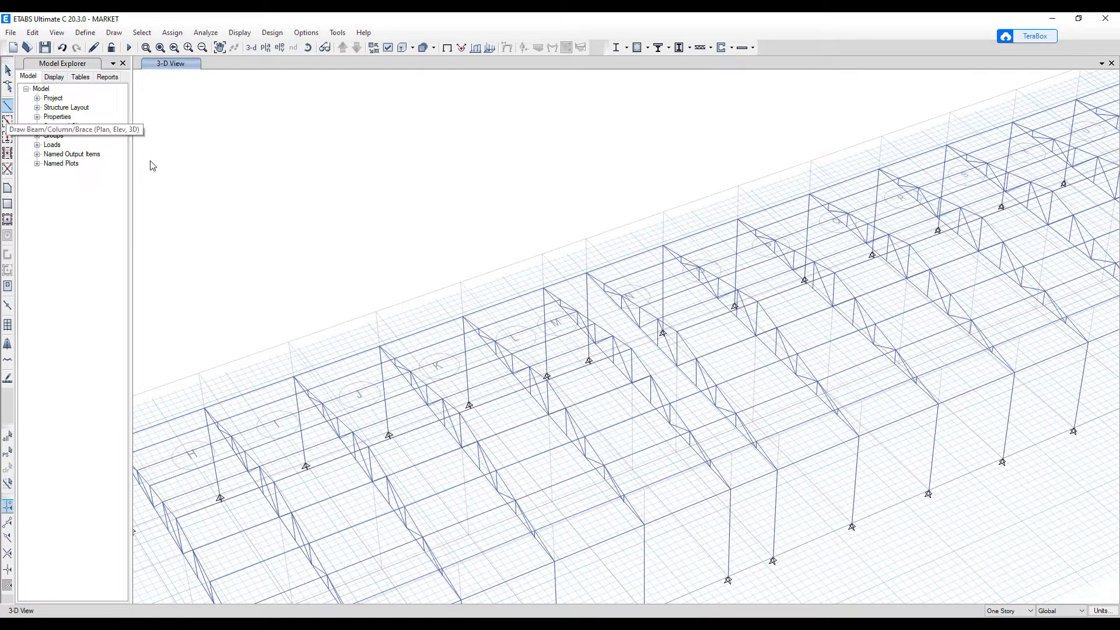
- Draw 40X40X2MM purlins between grid lines L and M at the near-slope node next to the ridge and along the ridge
left_click(7, 106)
left_click(650, 377)
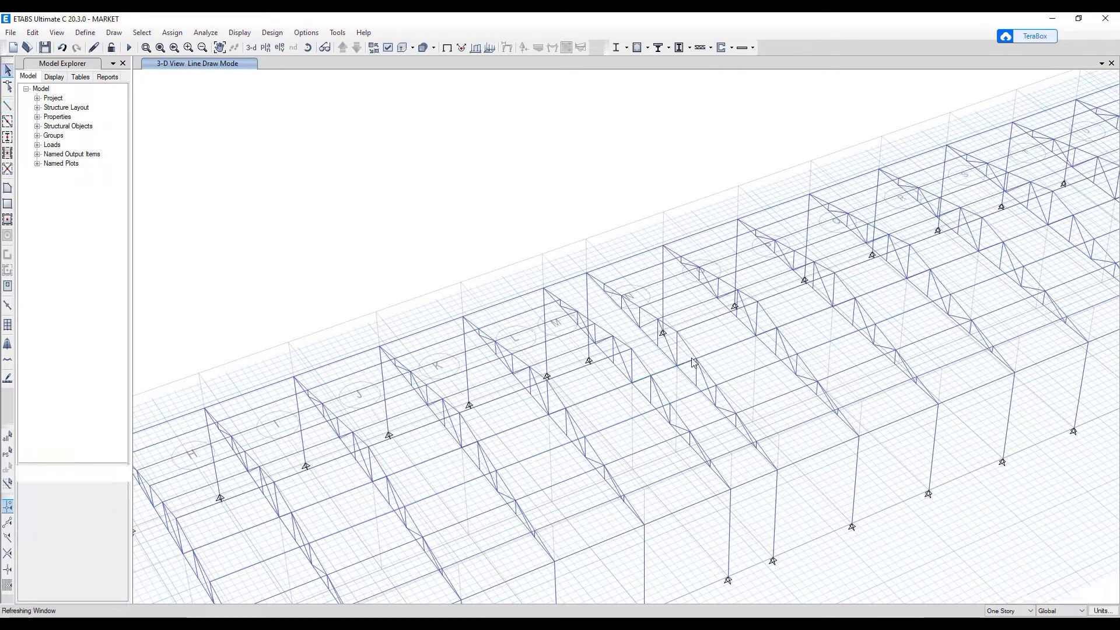
key("Escape")
left_click(7, 106)
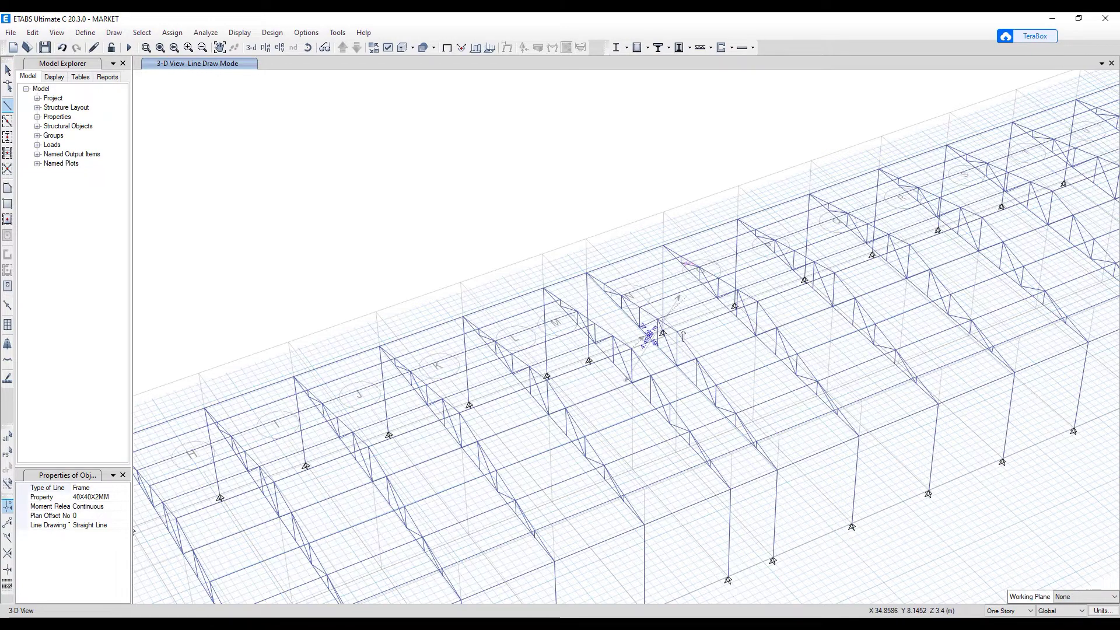
key("Escape")
- Draw 40X40X2MM purlins between grid lines L and M at the first and second top-chord nodes from the far eave
scroll(628, 309, "up", 5)
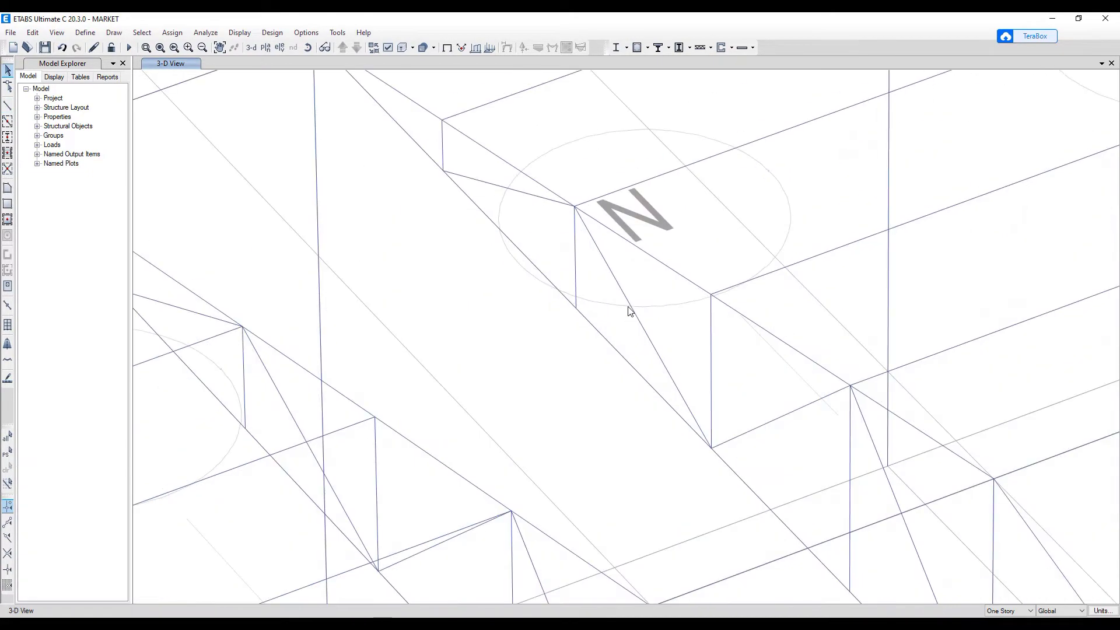
scroll(628, 310, "down", 3)
middle_click_drag(570, 291, 671, 390)
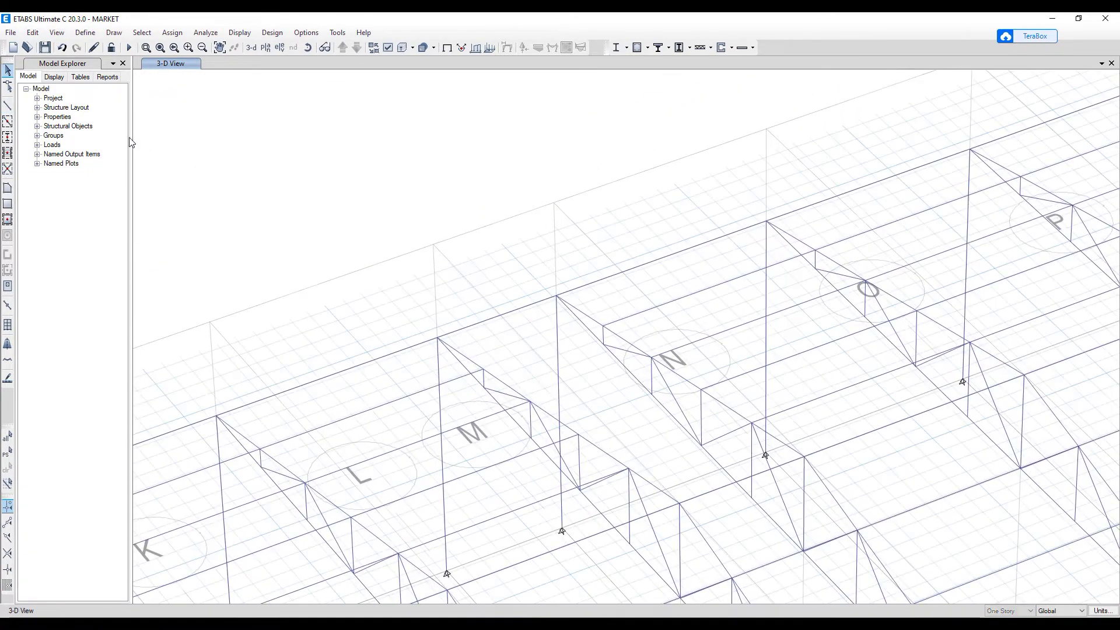
left_click(9, 108)
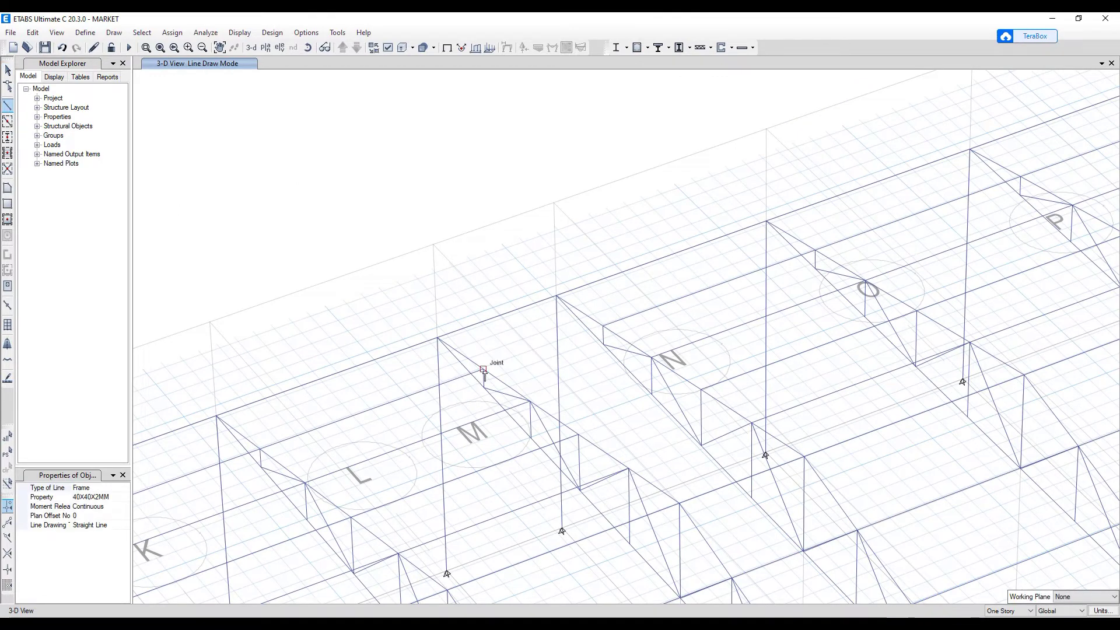
left_click(483, 370)
left_click(603, 328)
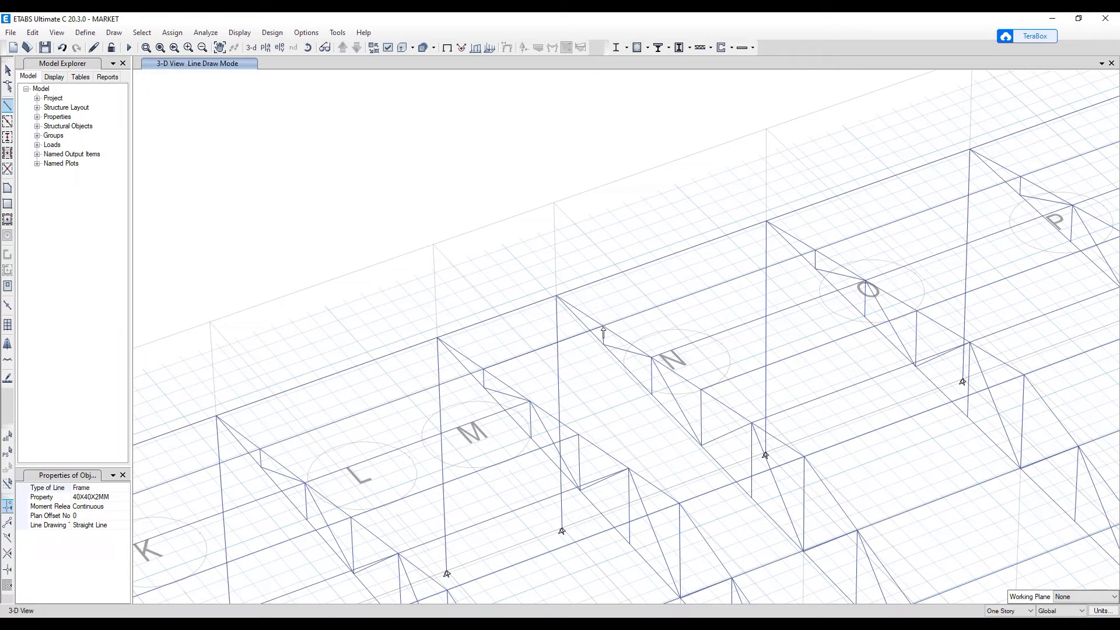
key("Escape")
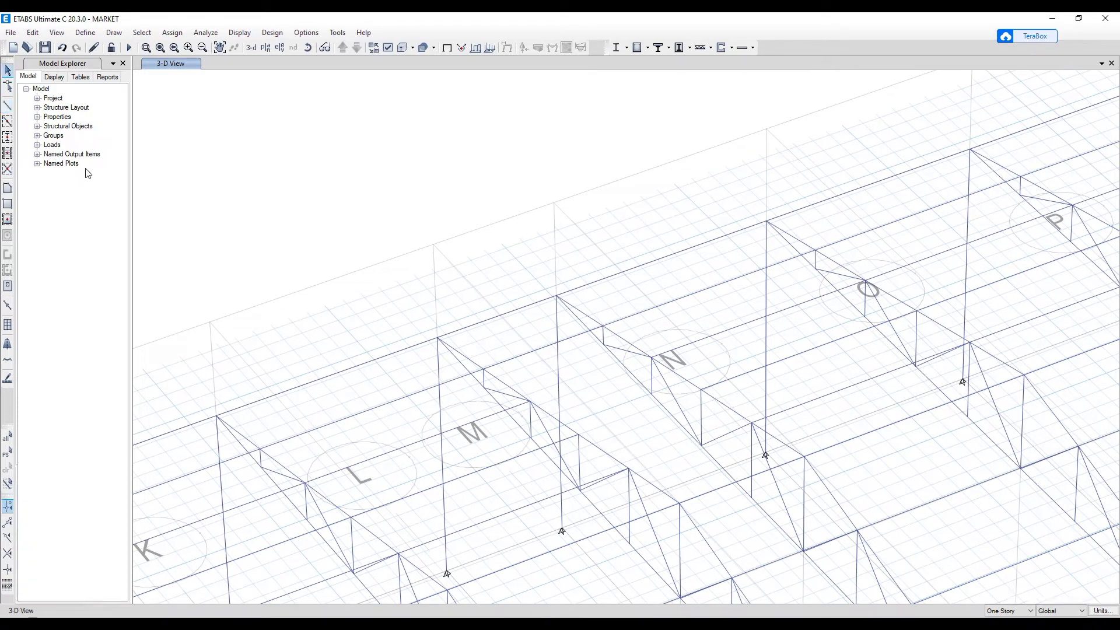
left_click(8, 108)
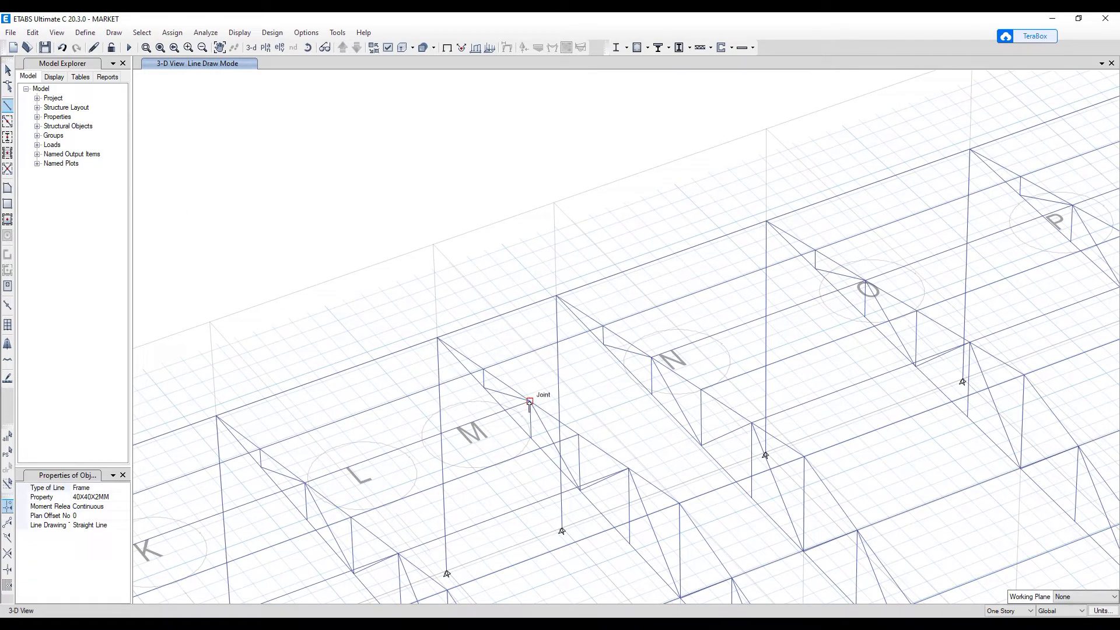
left_click(529, 402)
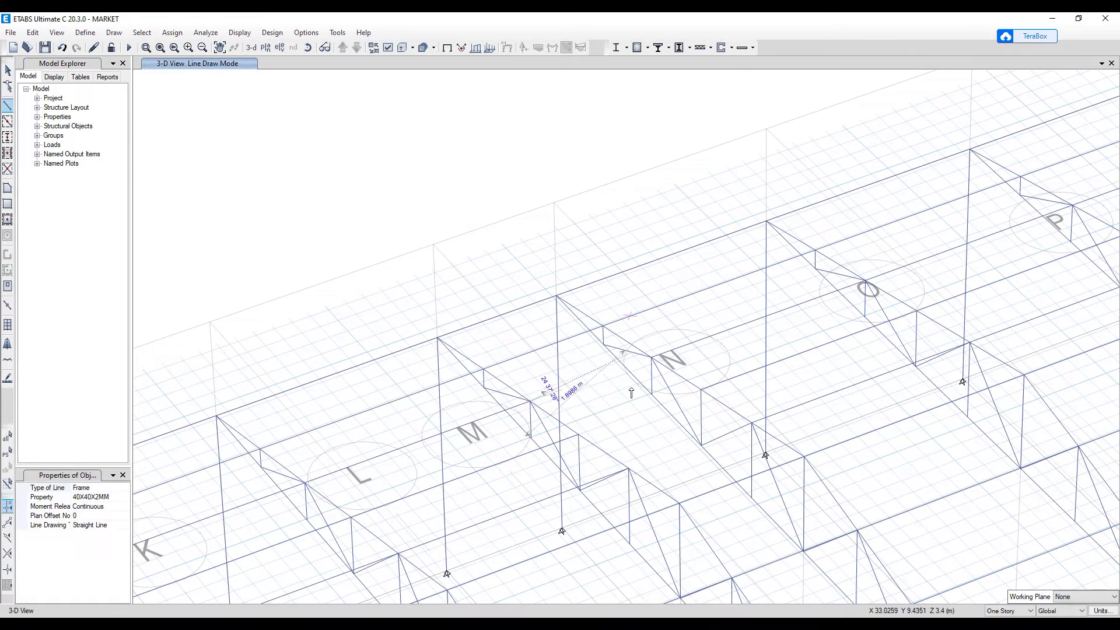
left_click(652, 359)
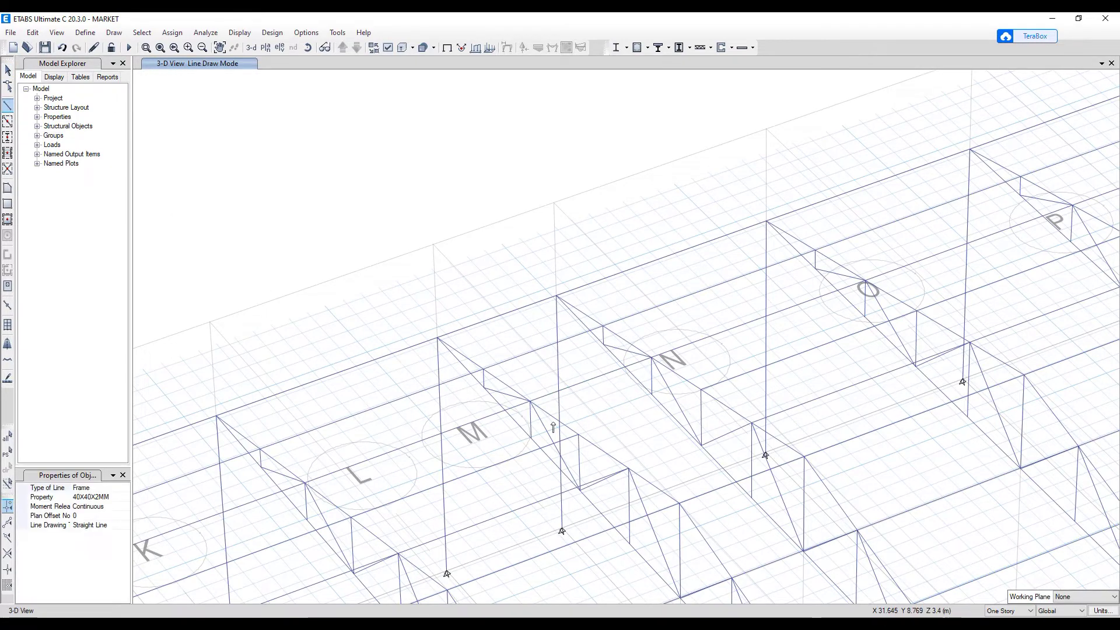
left_click(578, 435)
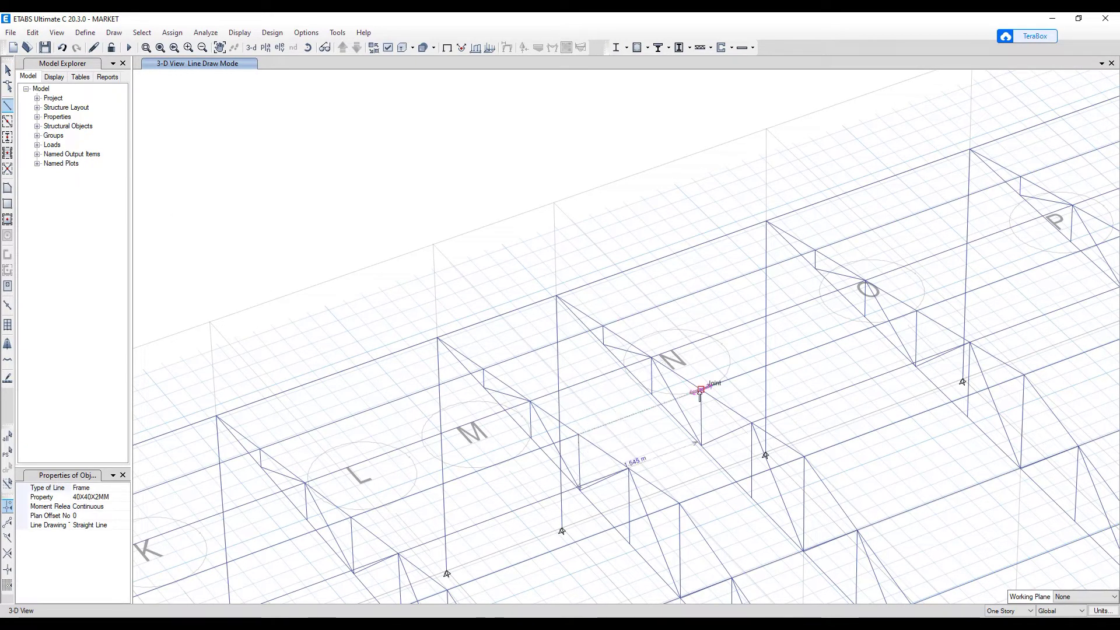
left_click(703, 332)
key("Escape")
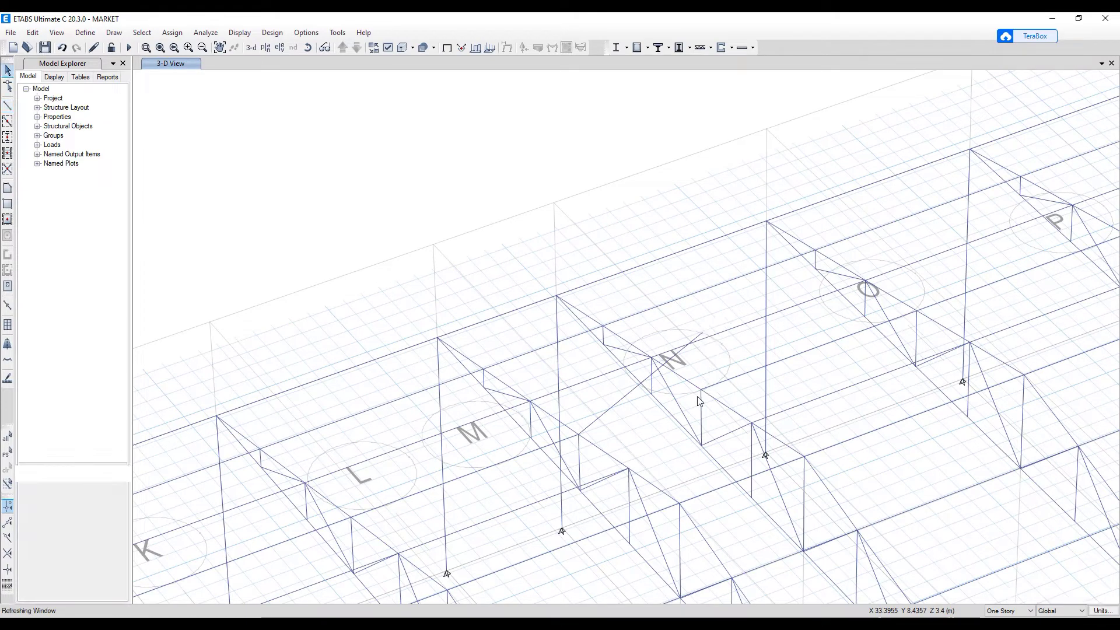
- Draw 40X40X2MM purlins between grid lines L and M at the third and fourth top-chord nodes from the far eave
left_click(8, 106)
left_click(578, 436)
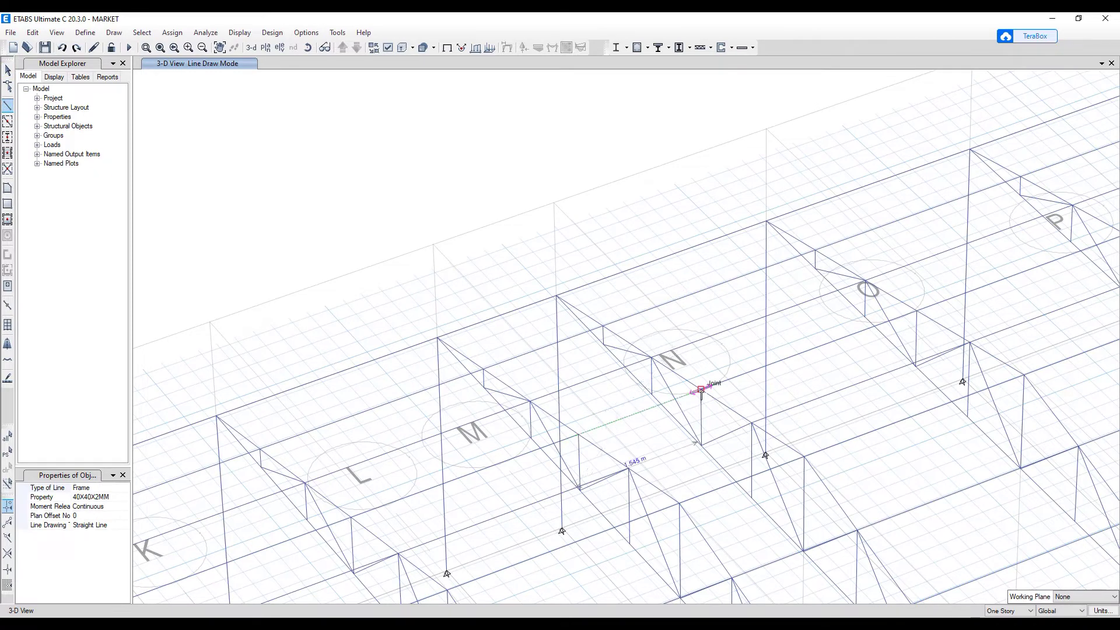
left_click(8, 70)
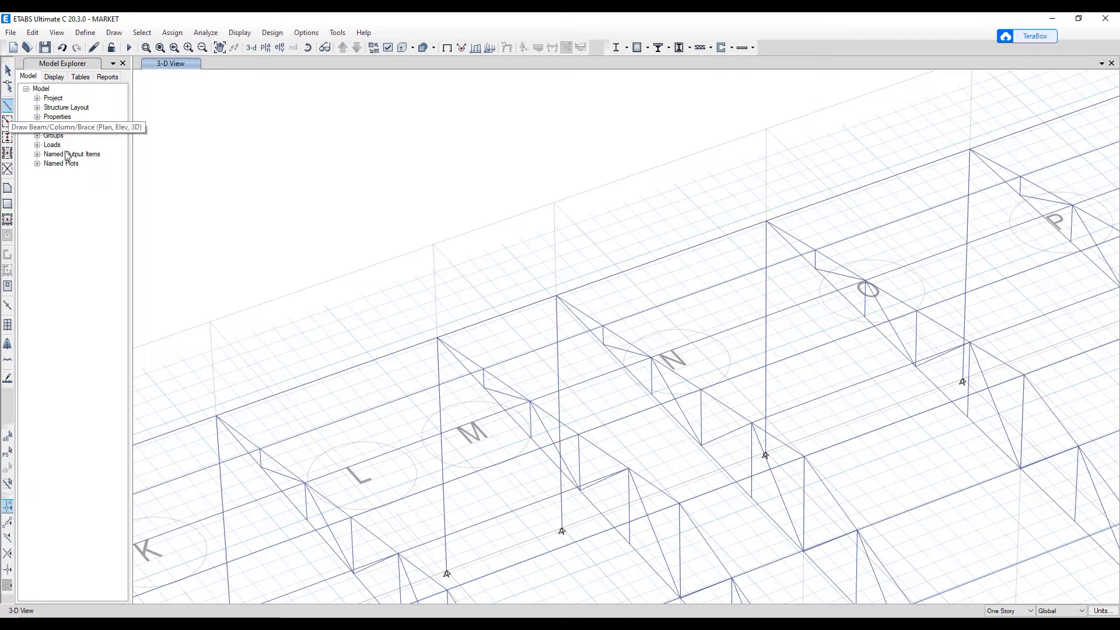
left_click(7, 106)
left_click(628, 470)
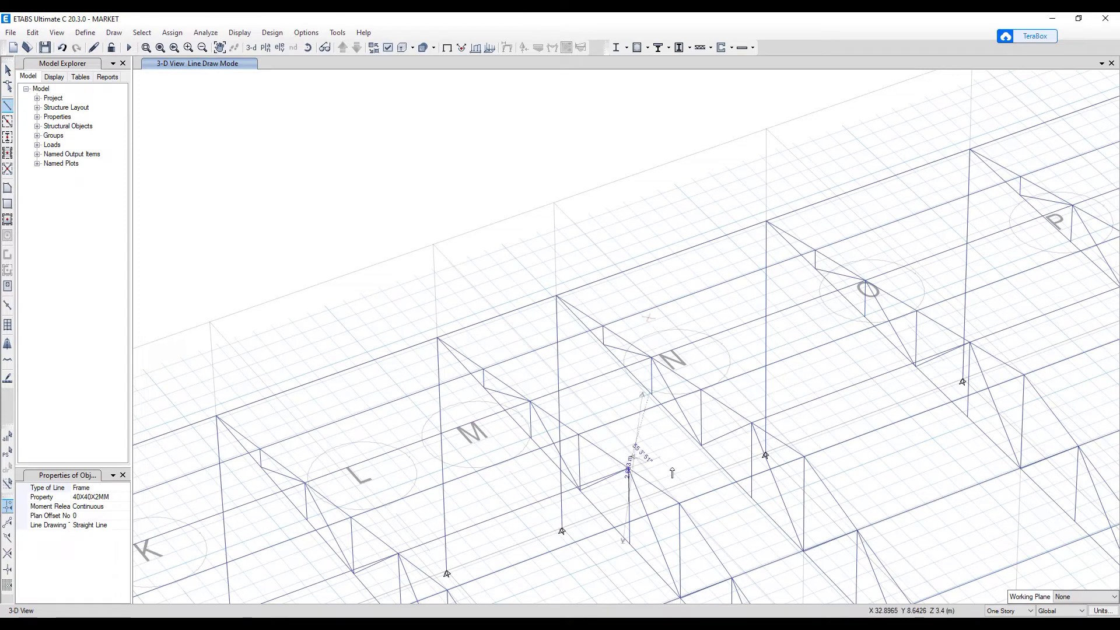
left_click(752, 425)
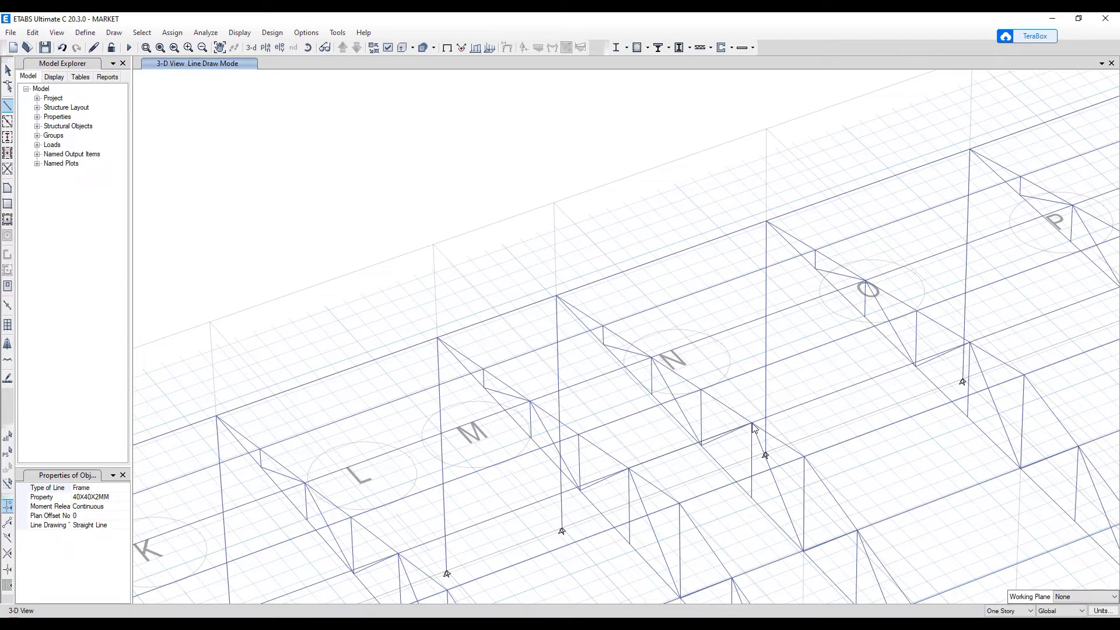
key("Escape")
- Draw a 40X40X2MM purlin along the ridge in the bay between the trusses on grid lines F and G
scroll(729, 449, "down", 10)
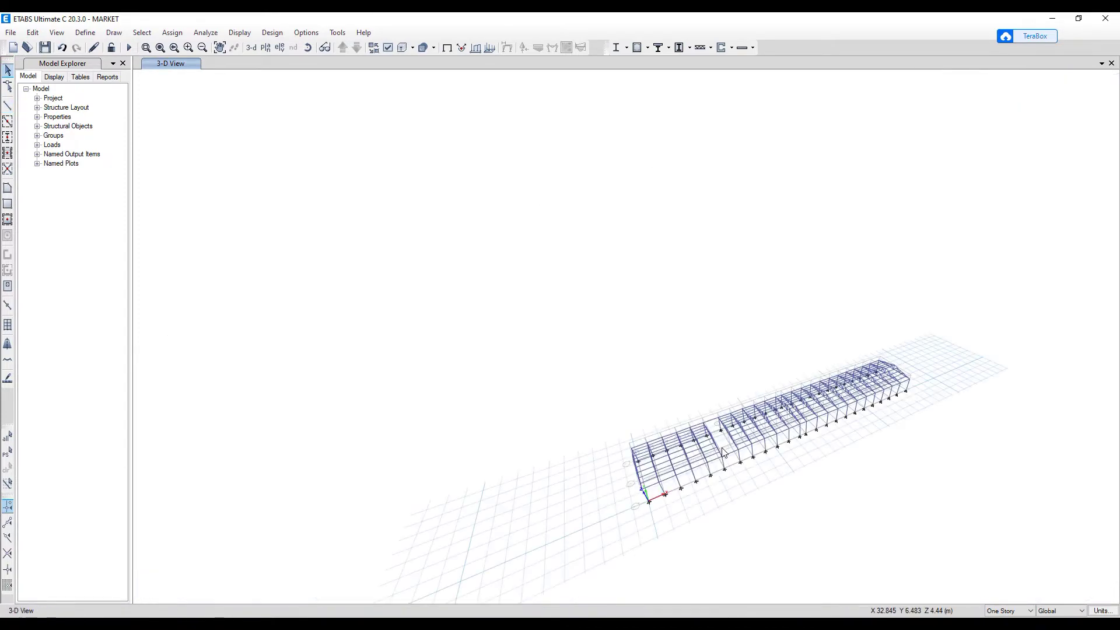
scroll(723, 452, "up", 10)
middle_click_drag(692, 489, 577, 428, "shift")
scroll(580, 431, "up", 3)
scroll(579, 431, "down", 6)
scroll(579, 430, "up", 3)
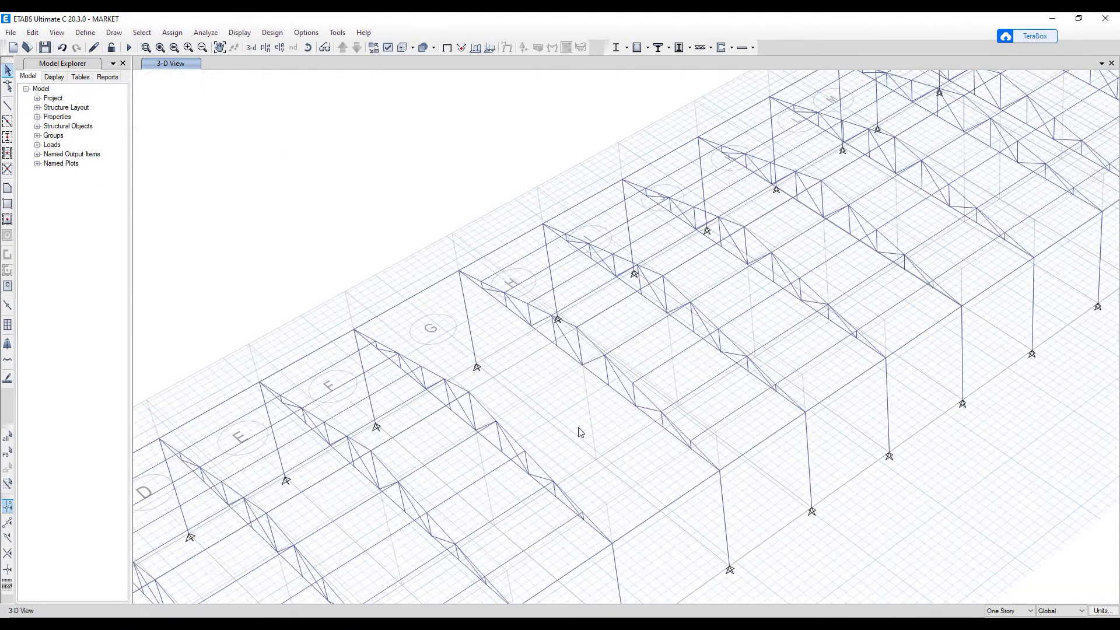
left_click(9, 108)
left_click(466, 392)
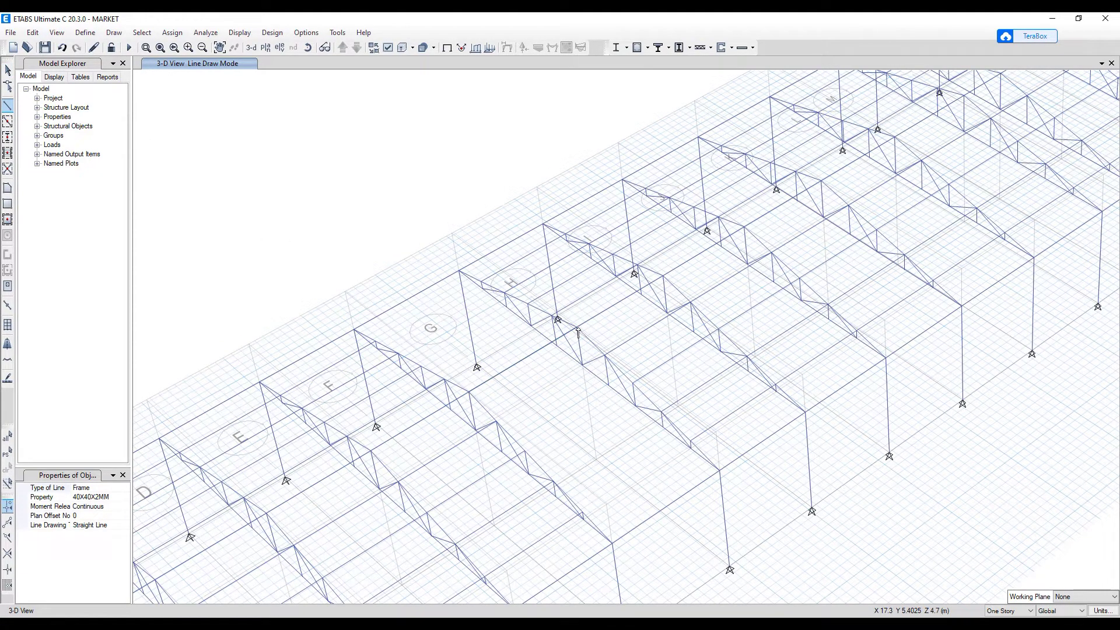
key("Escape")
- Draw 40X40X2MM purlins between grid lines F and G at the first and second near-slope nodes below the ridge
left_click(9, 108)
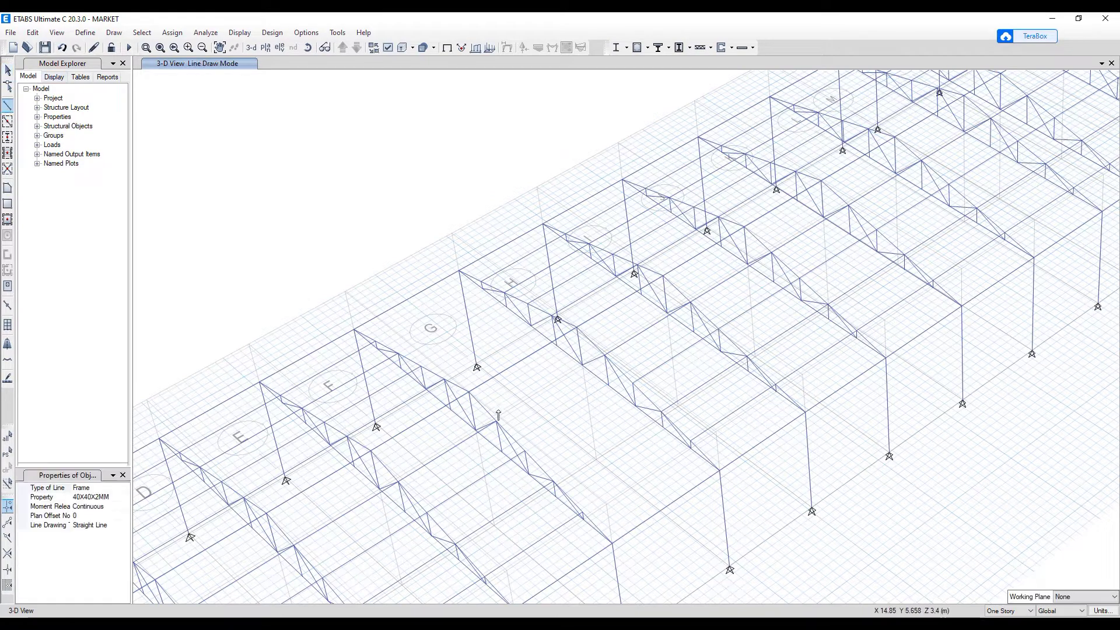
left_click(496, 420)
key("Escape")
key("Escape")
left_click(8, 107)
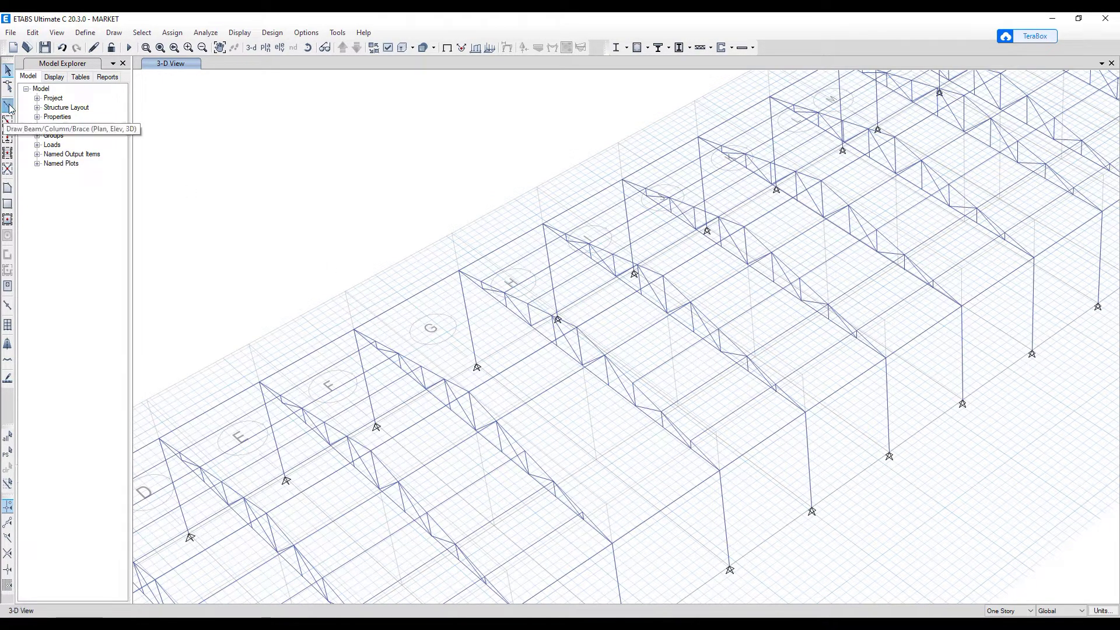
left_click(525, 450)
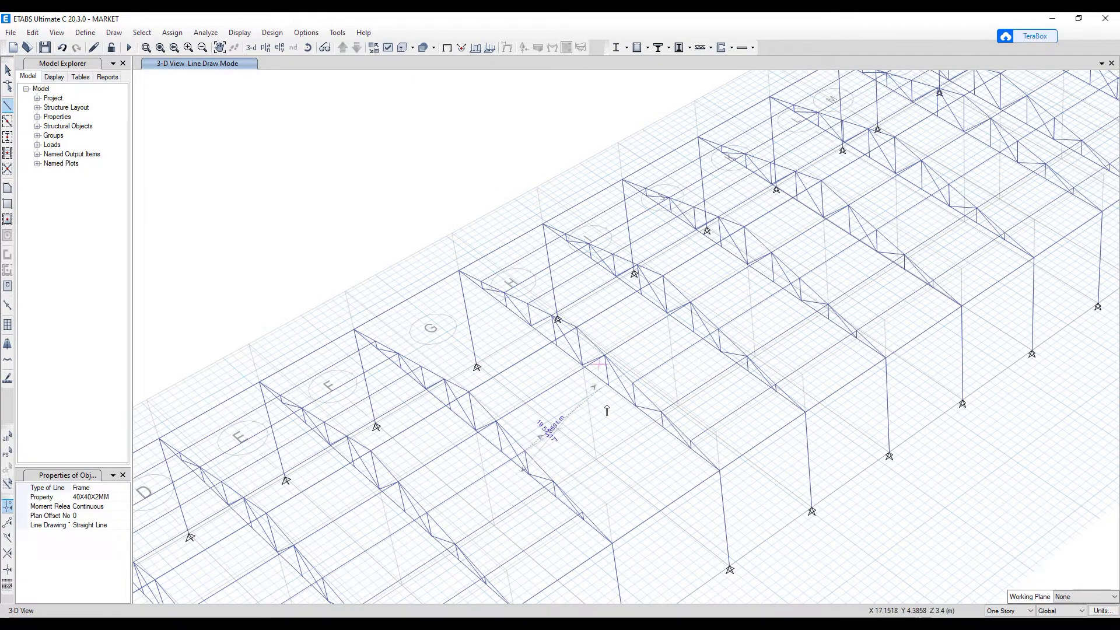
key("Escape")
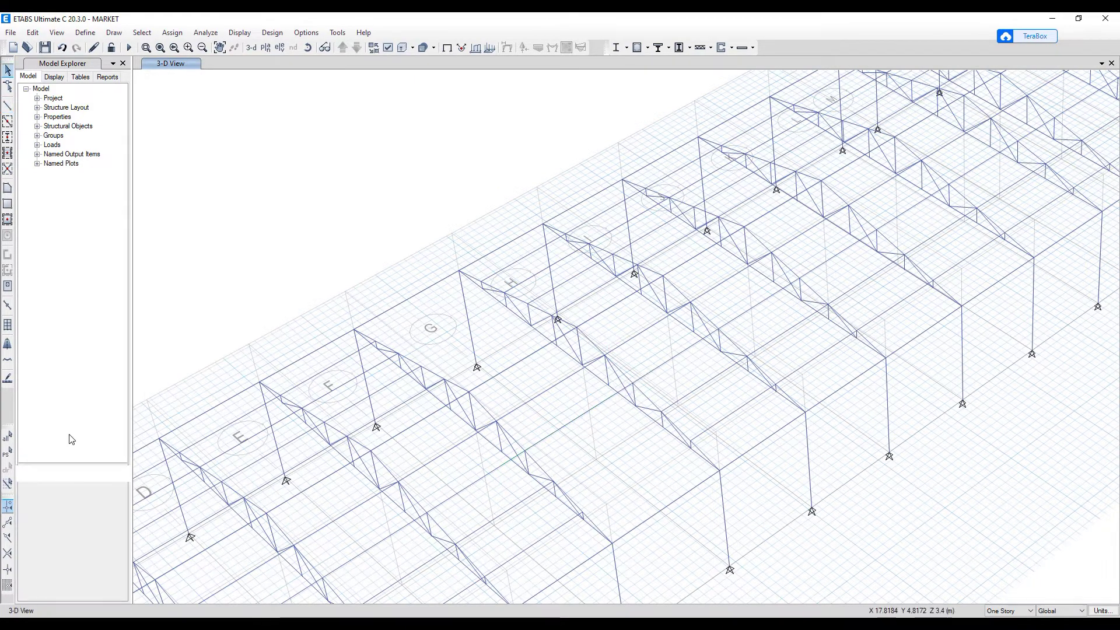
- Draw 40X40X2MM purlins between grid lines F and G at the third and fourth near-slope nodes below the ridge
left_click(8, 106)
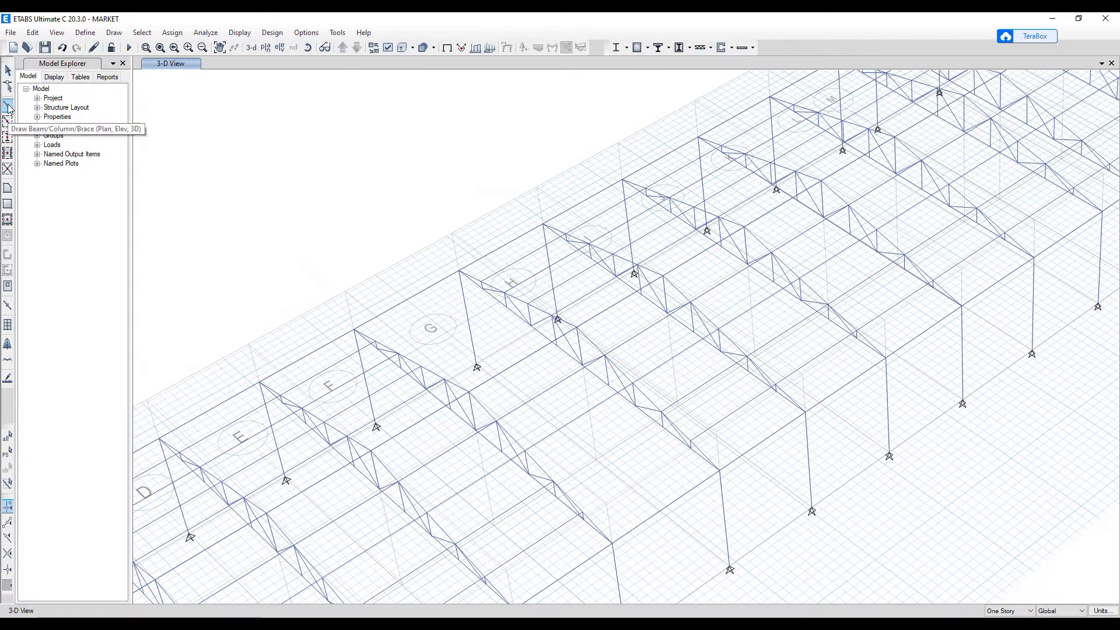
left_click(553, 482)
left_click(667, 412)
key("Escape")
key("Return")
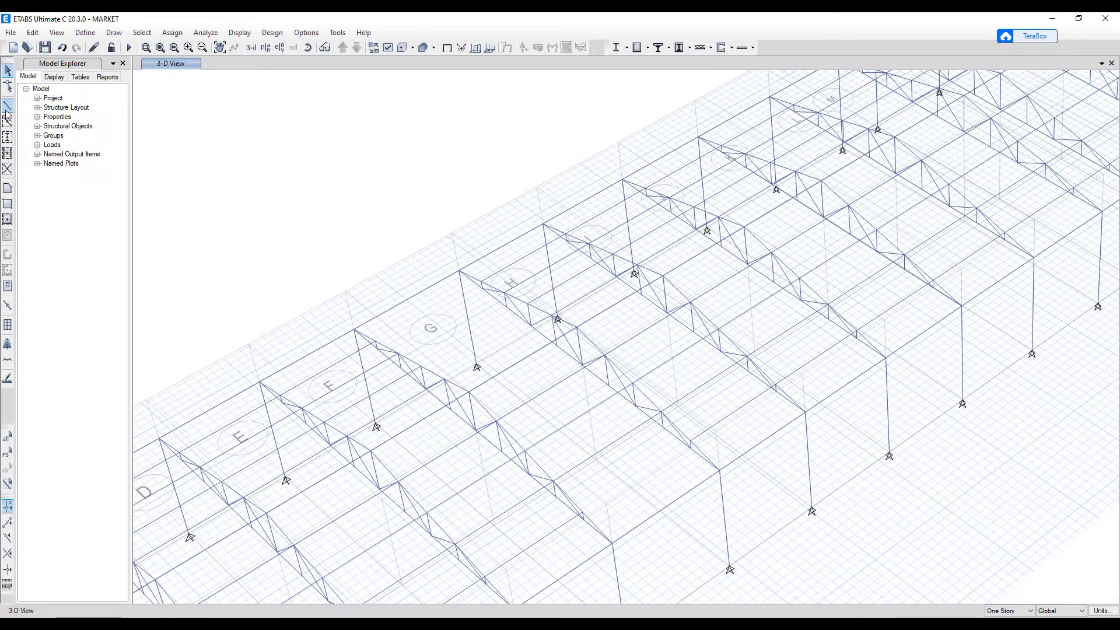
left_click(584, 518)
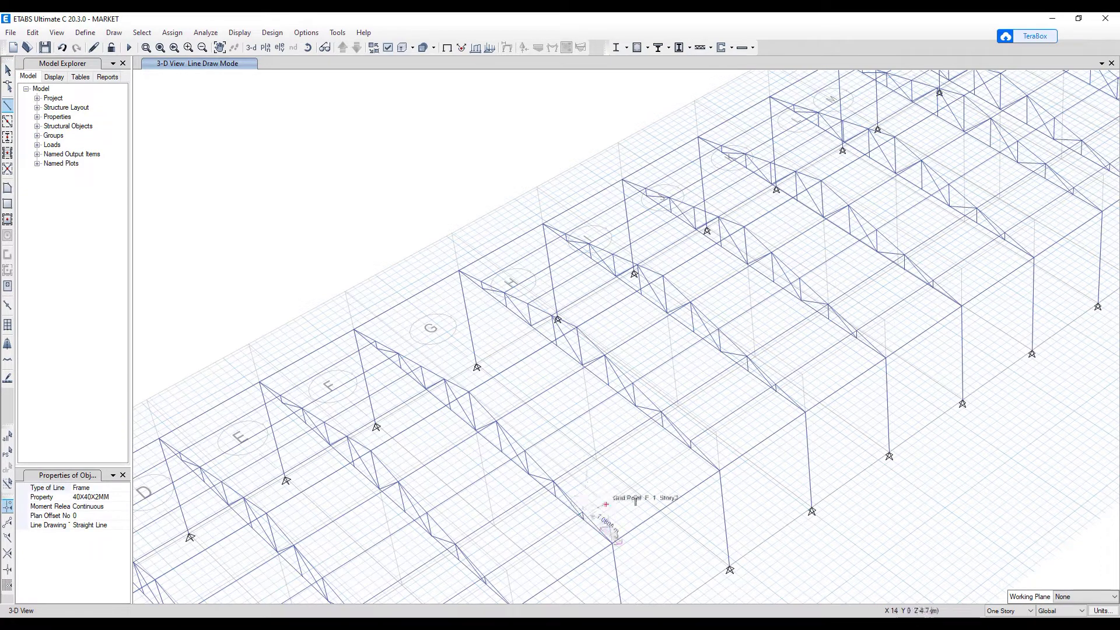
left_click(690, 445)
key("Escape")
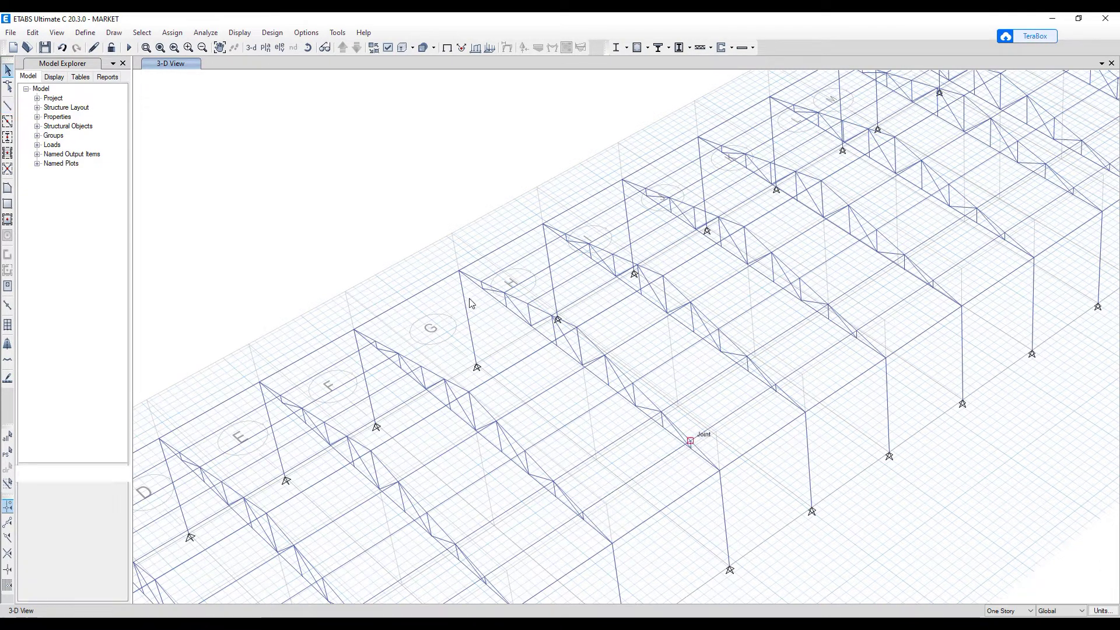
- Draw 40X40X2MM purlins between grid lines F and G at the third and fourth top-chord nodes from the far eave
scroll(564, 437, "up", 6)
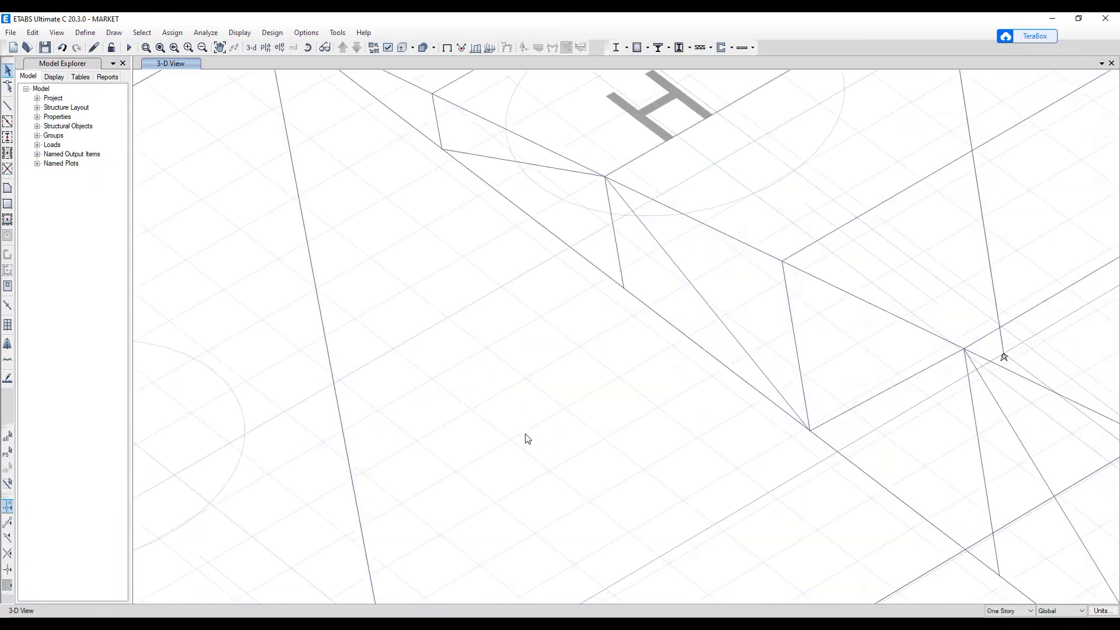
scroll(513, 443, "down", 4)
middle_click_drag(513, 443, 601, 331)
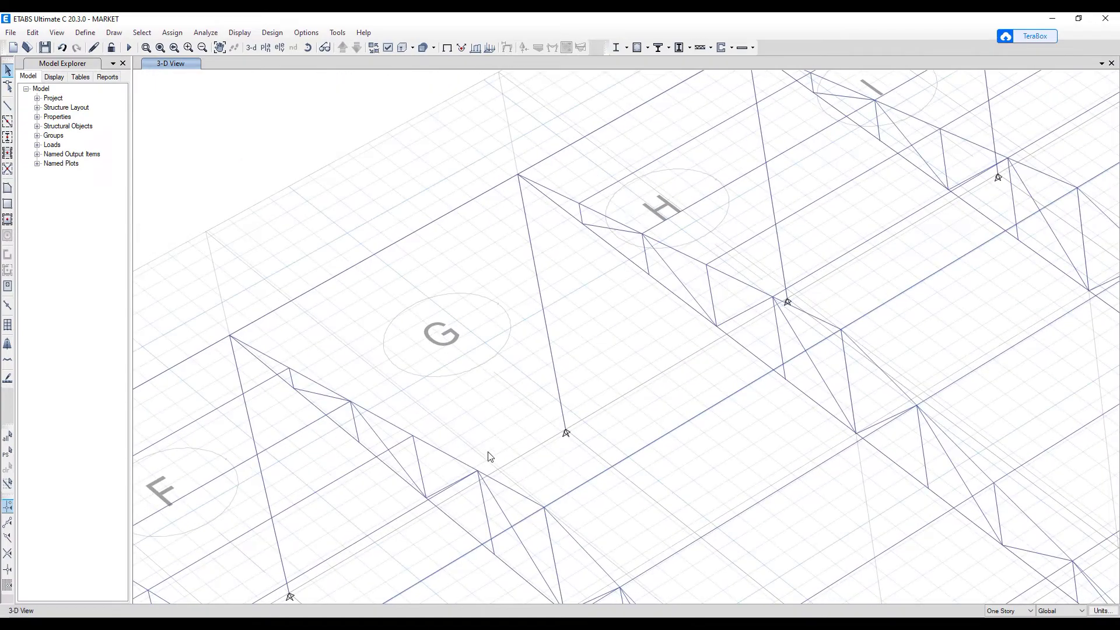
left_click(7, 105)
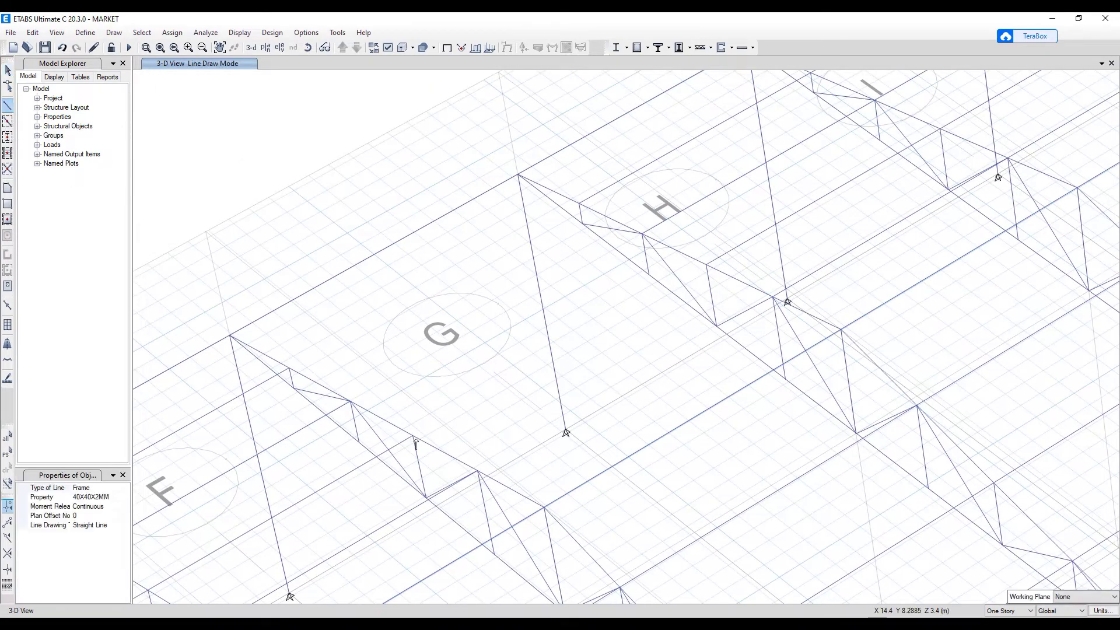
left_click(707, 265)
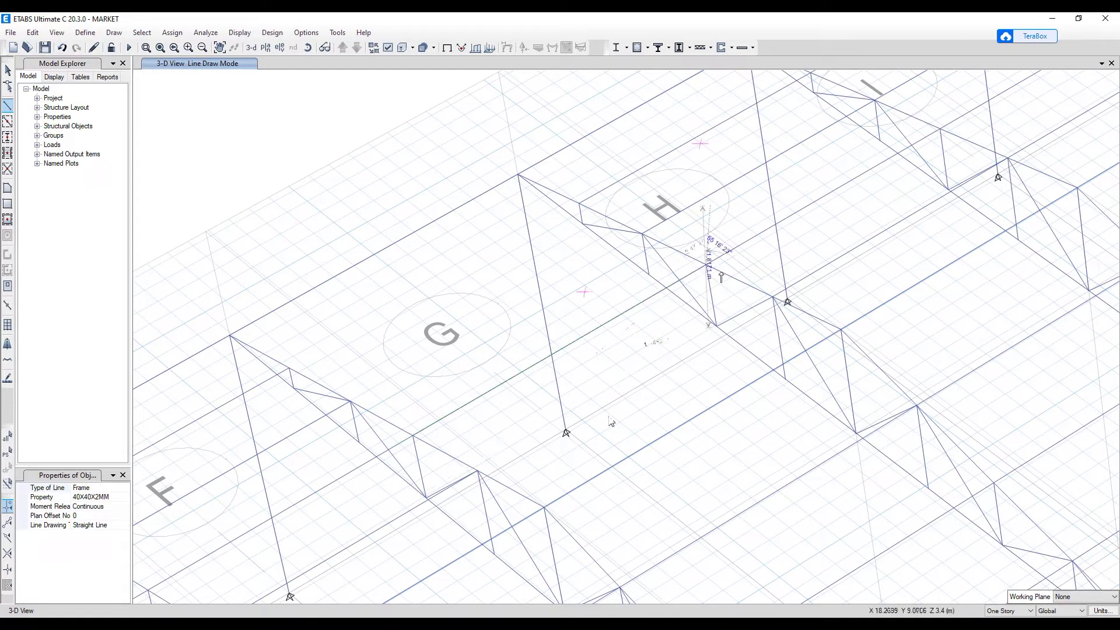
key("Escape")
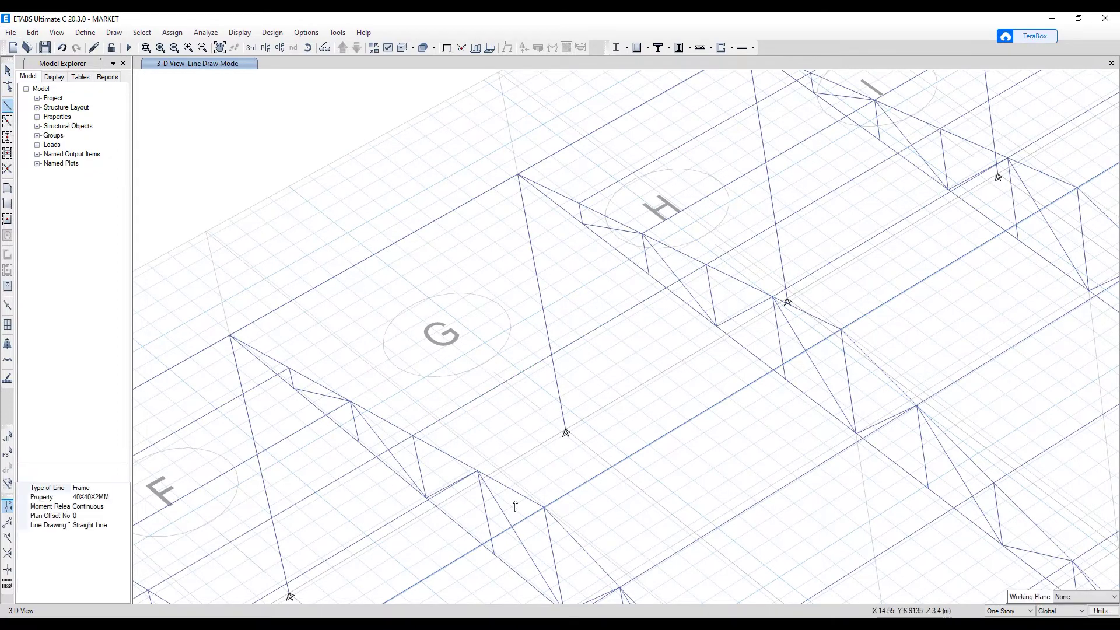
left_click(477, 472)
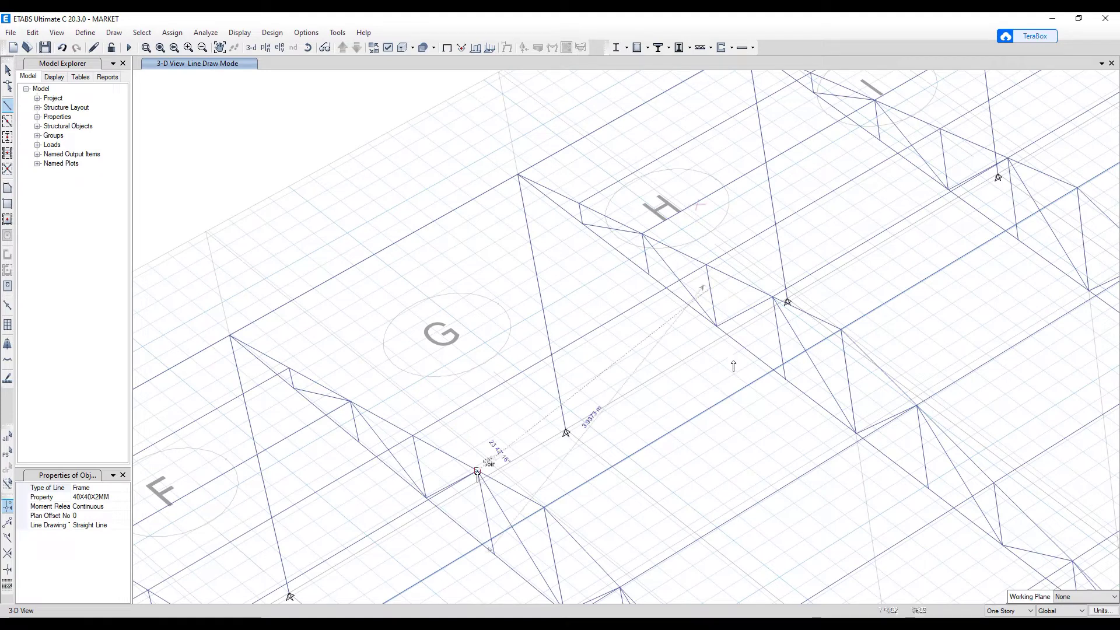
left_click(774, 299)
key("Escape")
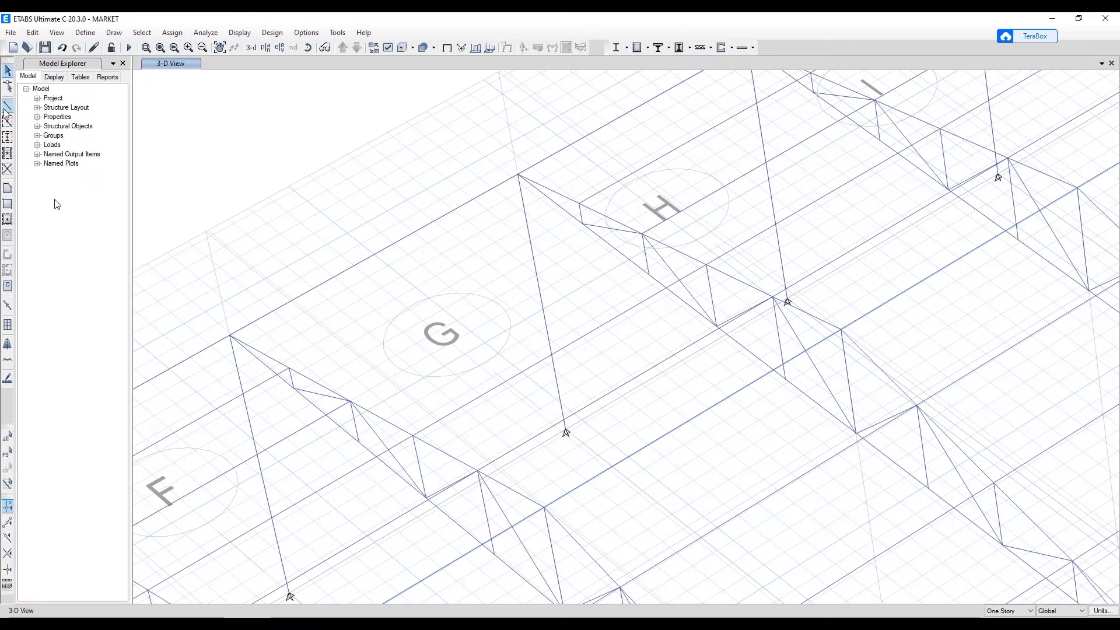
- Draw 40X40X2MM purlins between grid lines F and G at the second and first top-chord nodes from the far eave
left_click(7, 105)
left_click(350, 402)
left_click(642, 235)
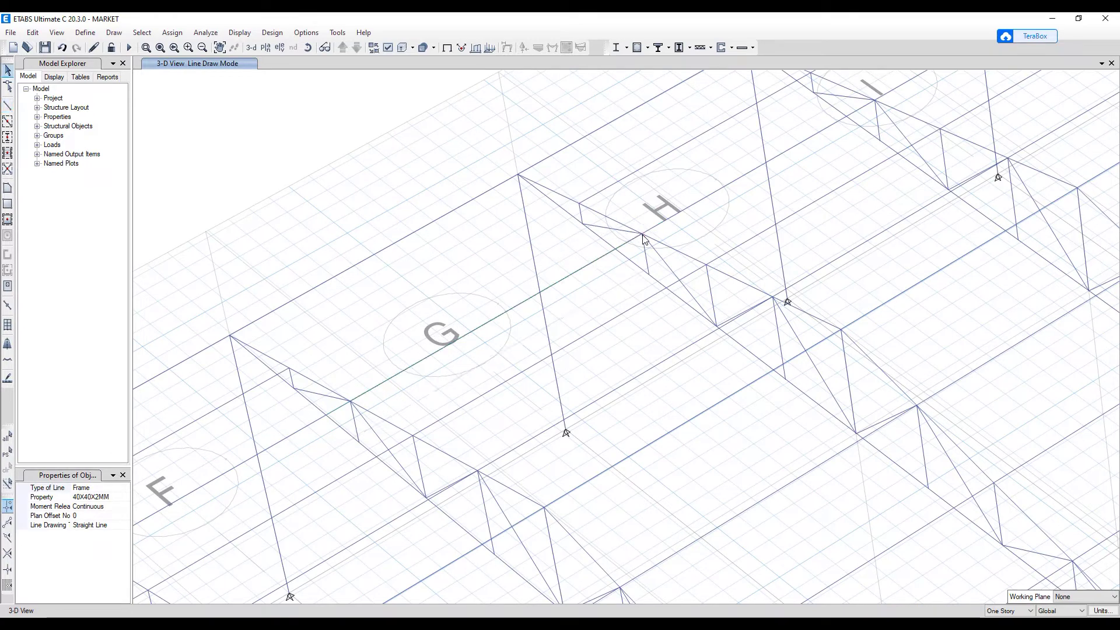
key("Escape")
left_click(8, 105)
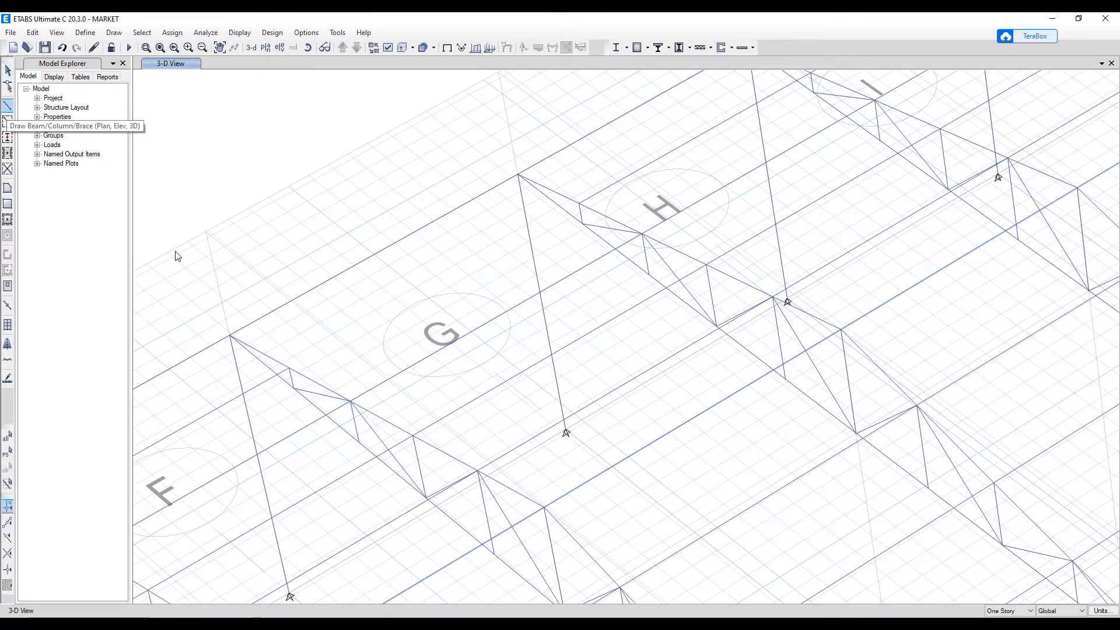
left_click(289, 368)
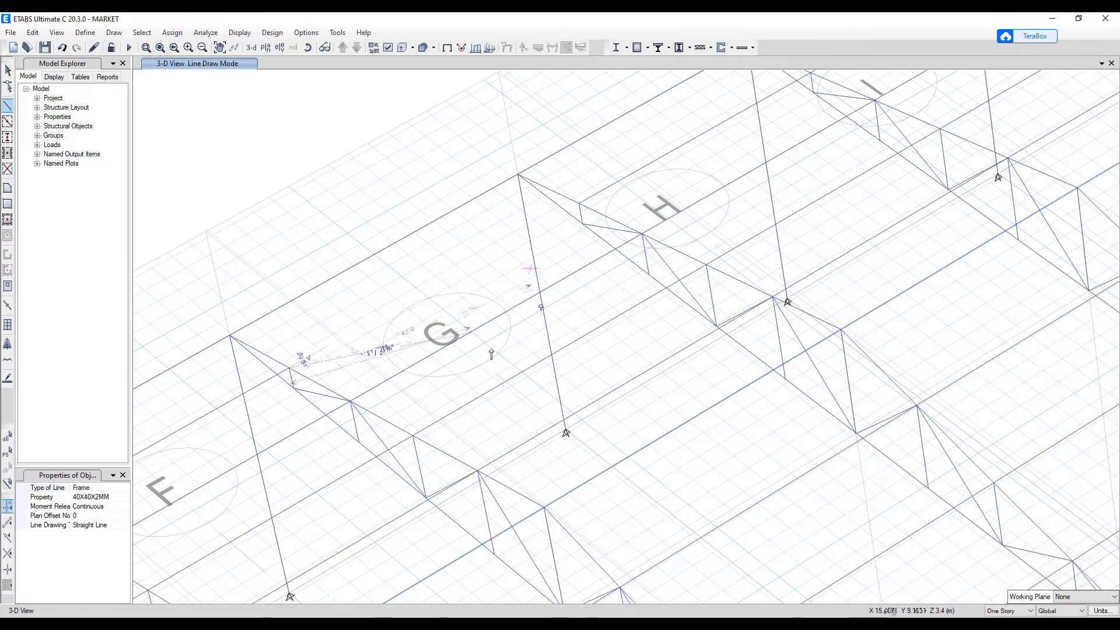
key("Escape")
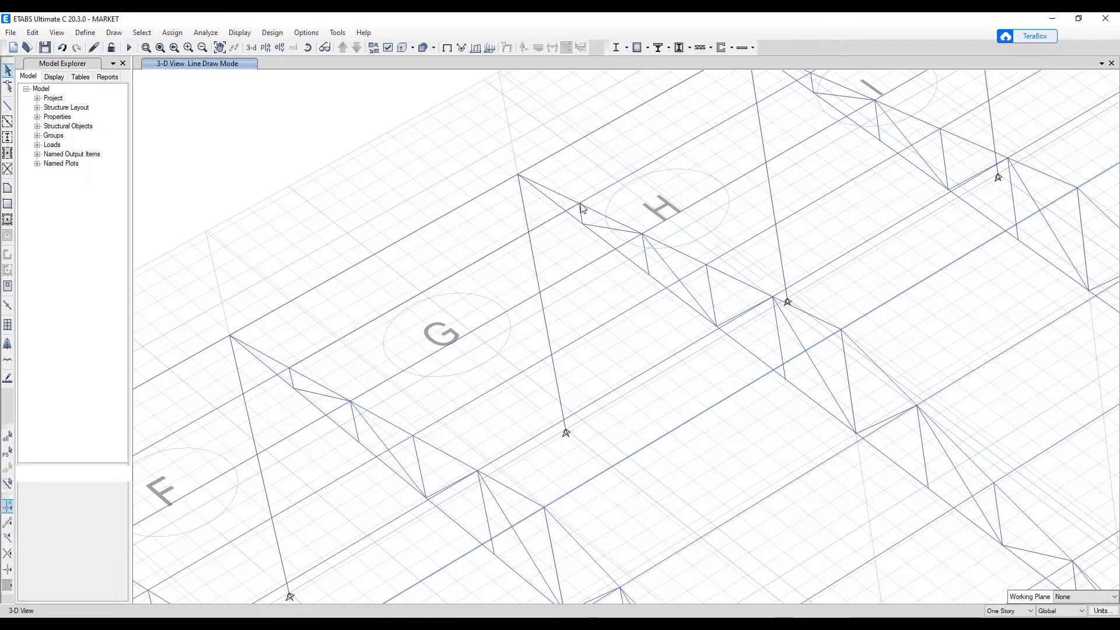
- Select all column base joints and assign them fixed restraints, with all translations and rotations restrained
scroll(538, 270, "down", 10)
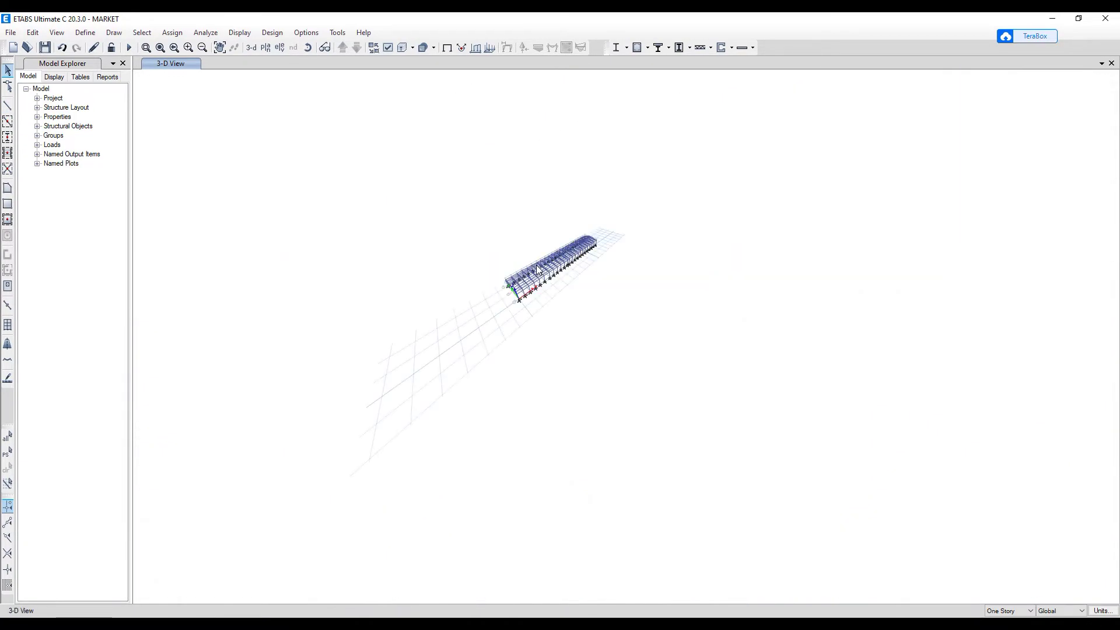
scroll(538, 270, "up", 4)
middle_click_drag(570, 375, 550, 257, "shift")
scroll(597, 230, "up", 3)
middle_click_drag(553, 338, 732, 425, "shift")
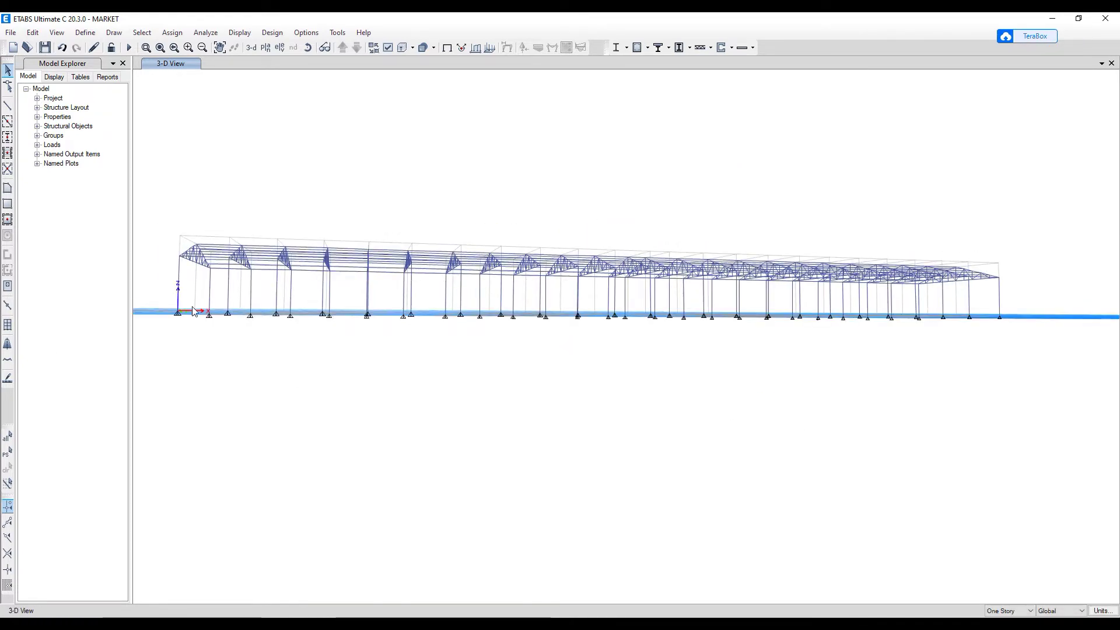
left_click_drag(161, 293, 1019, 372)
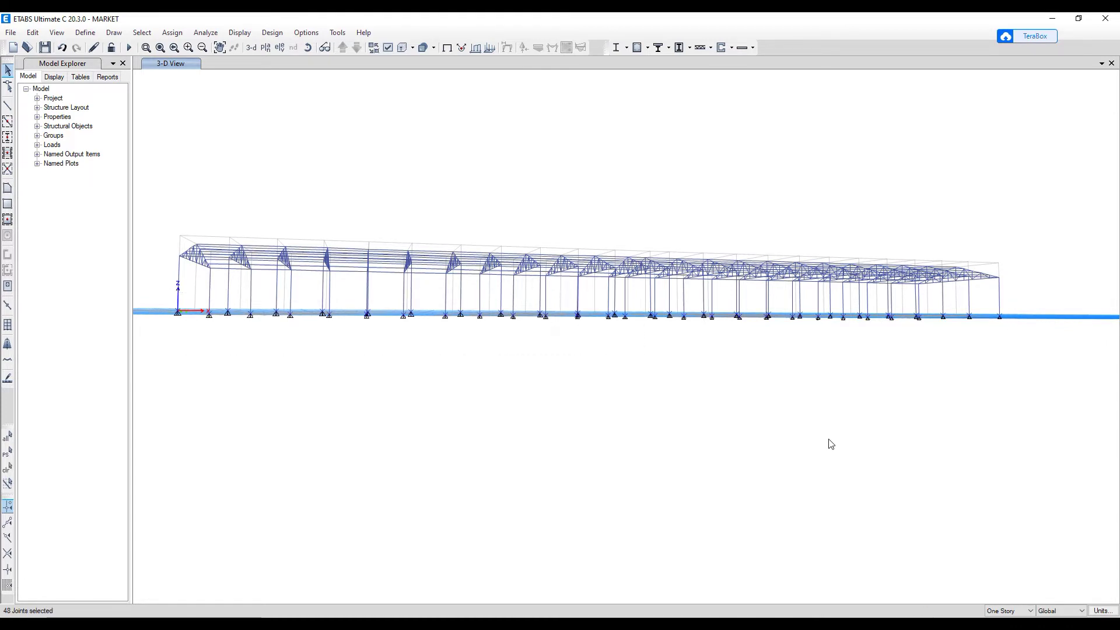
left_click(171, 34)
mouse_move(247, 49)
left_click(382, 47)
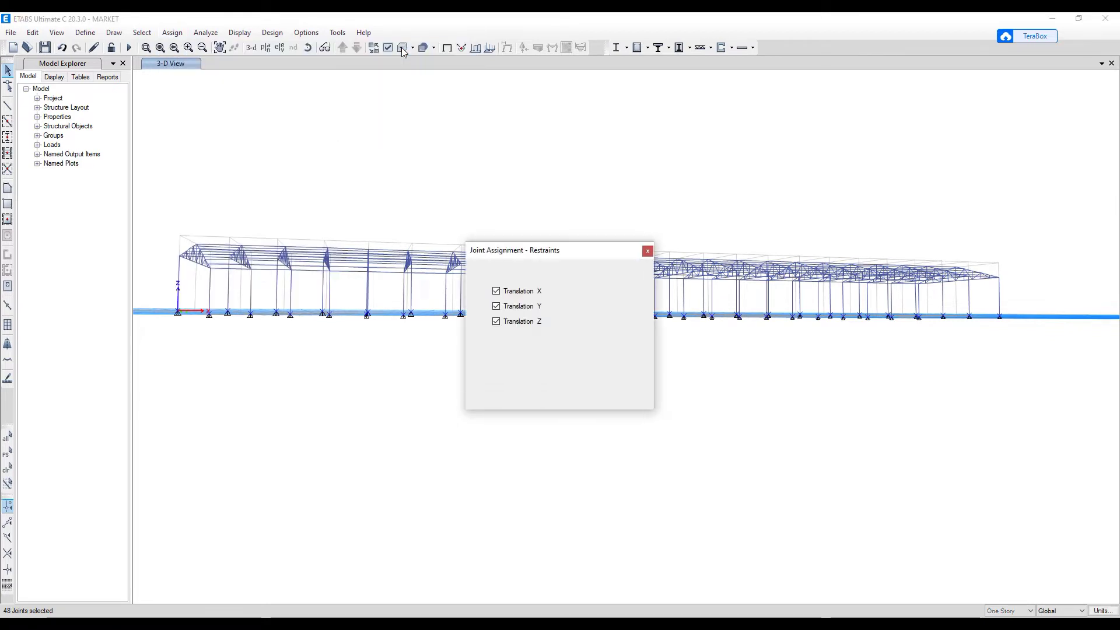
left_click(519, 358)
left_click(607, 388)
left_click(510, 389)
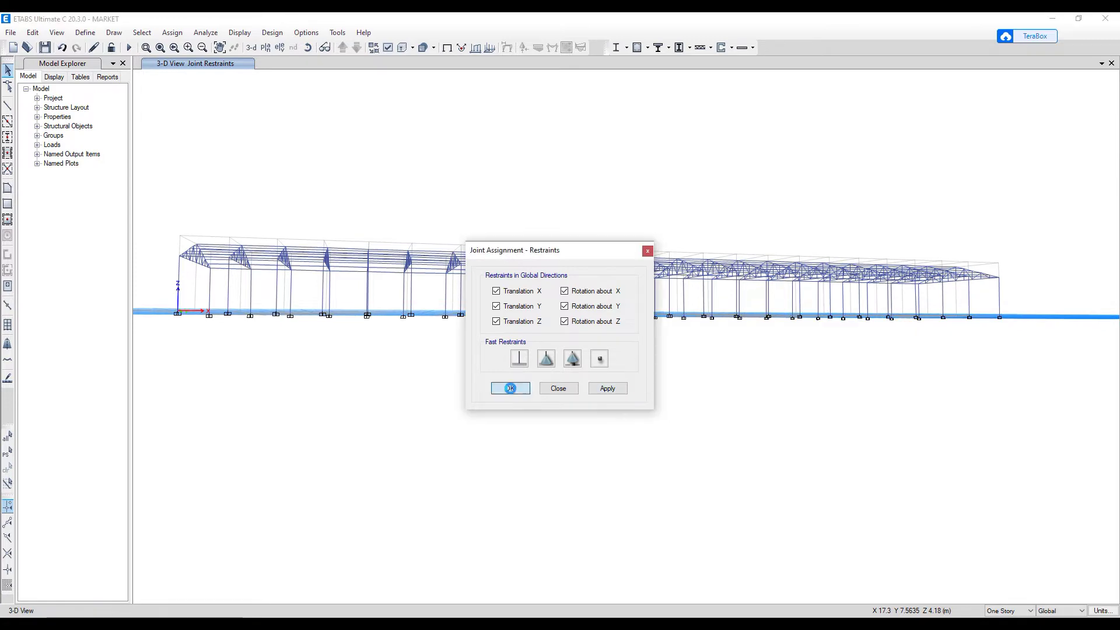
- Examine the completed truss and purlin framing from several angles in the 3D rendered view
middle_click_drag(454, 430, 480, 451, "shift")
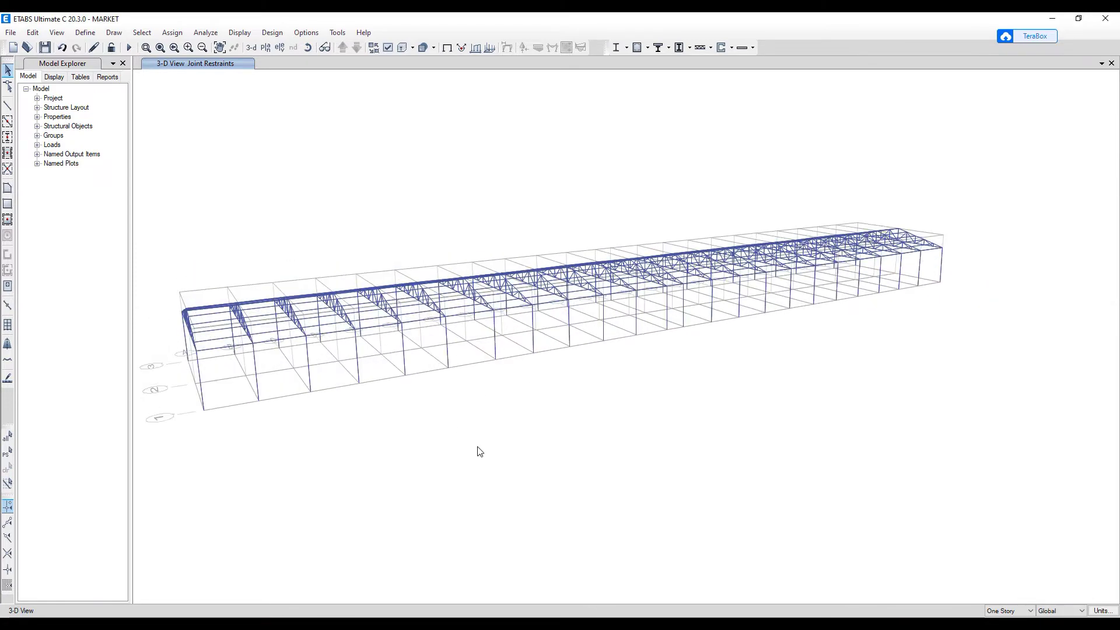
key("ctrl+shift+F9")
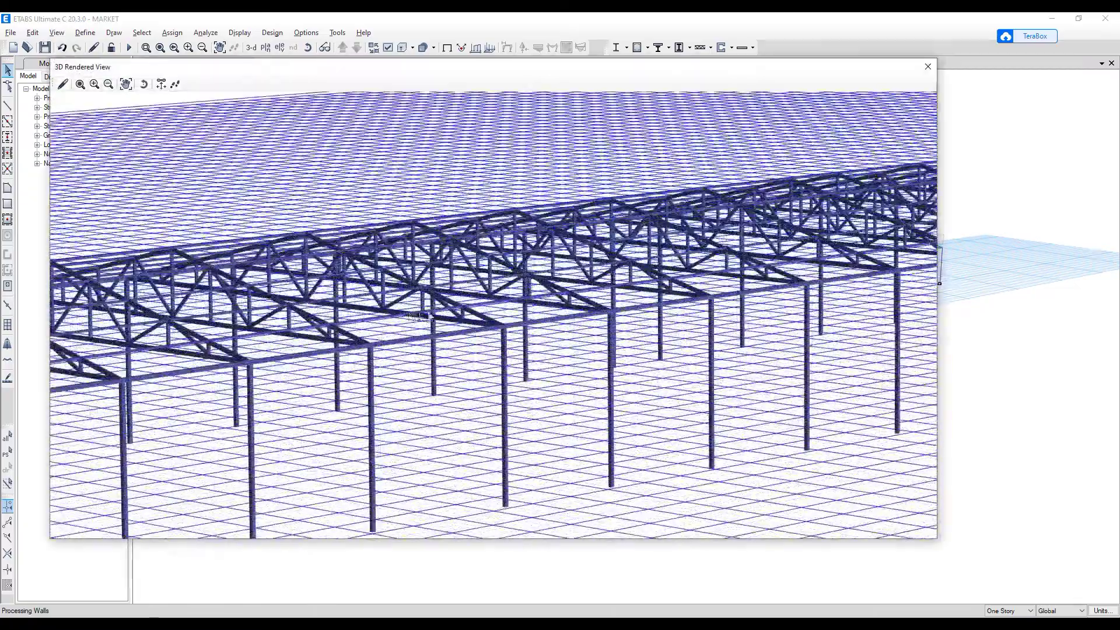
middle_click_drag(428, 317, 568, 360, "shift")
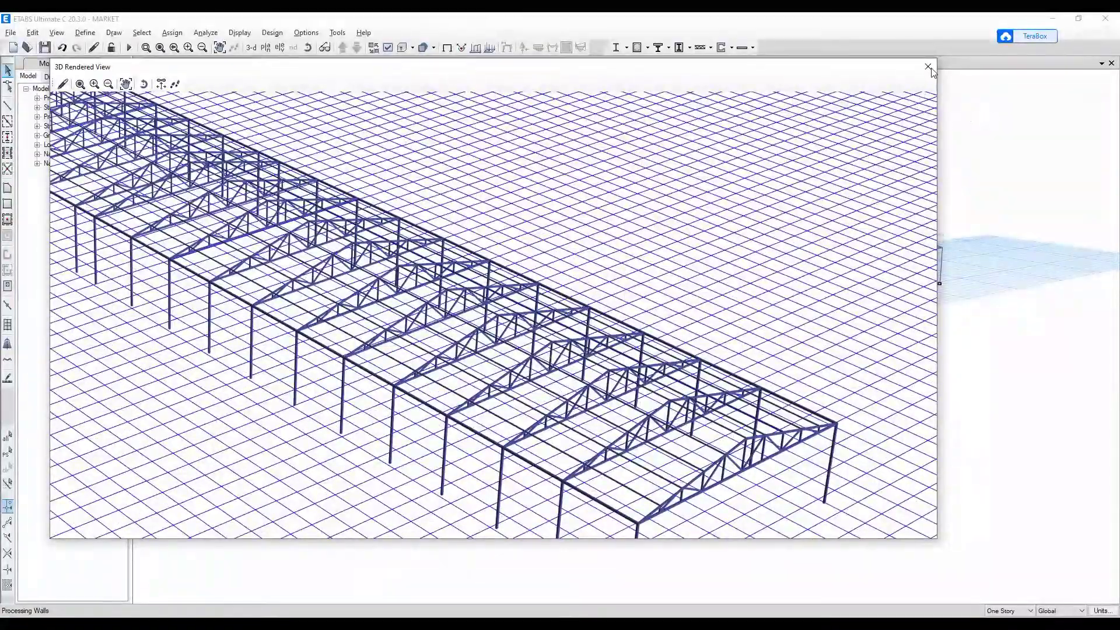
left_click(927, 66)
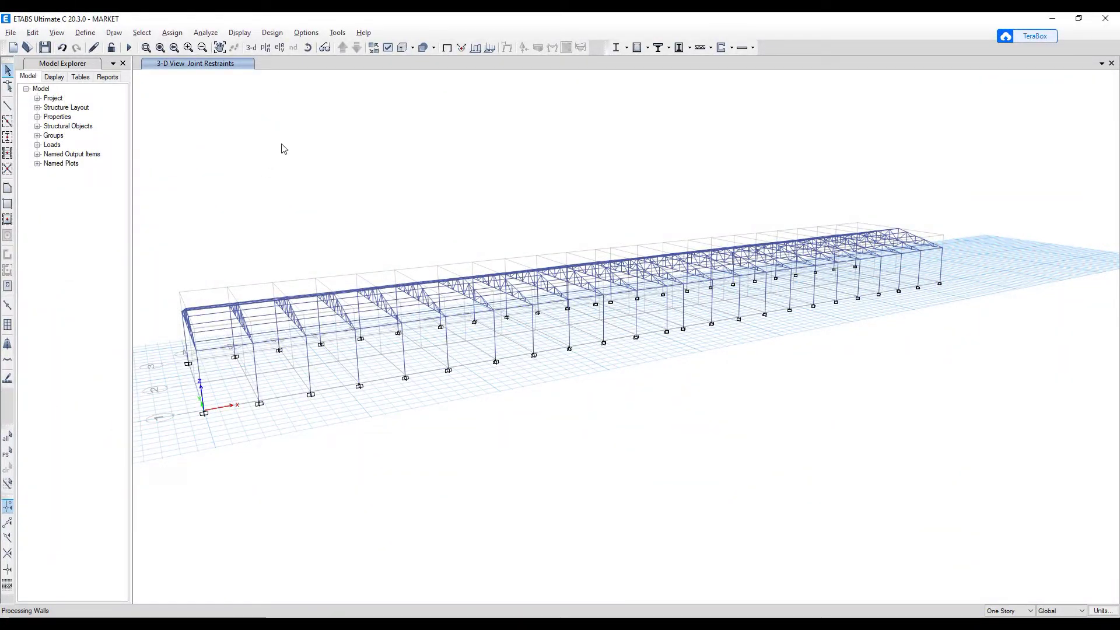
- Display the plan view of Story1
left_click(266, 48)
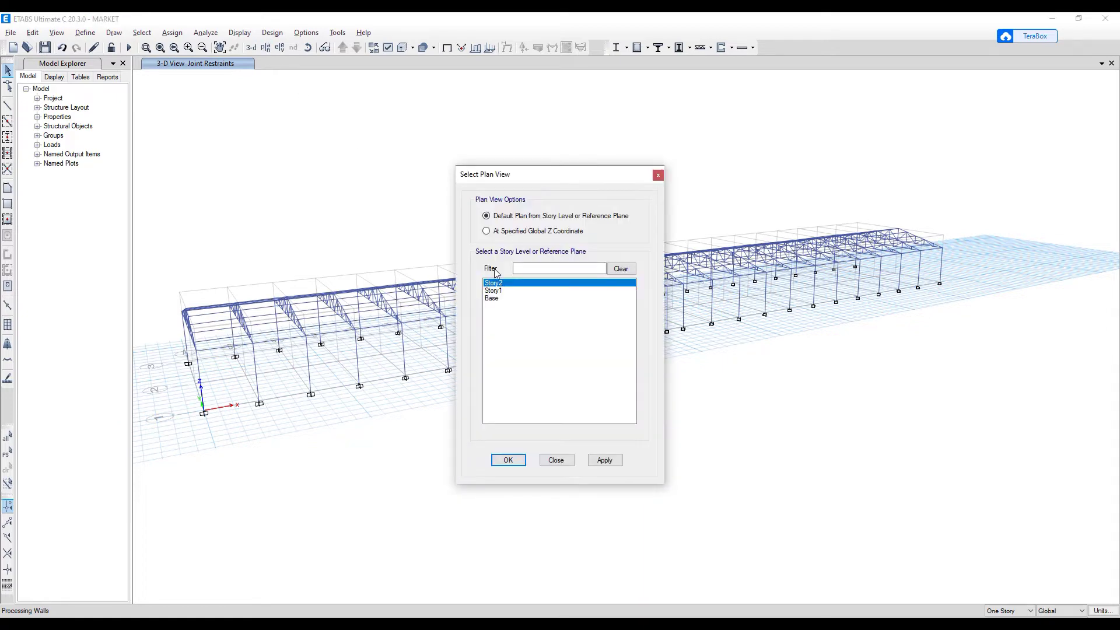
left_click(497, 290)
left_click(604, 460)
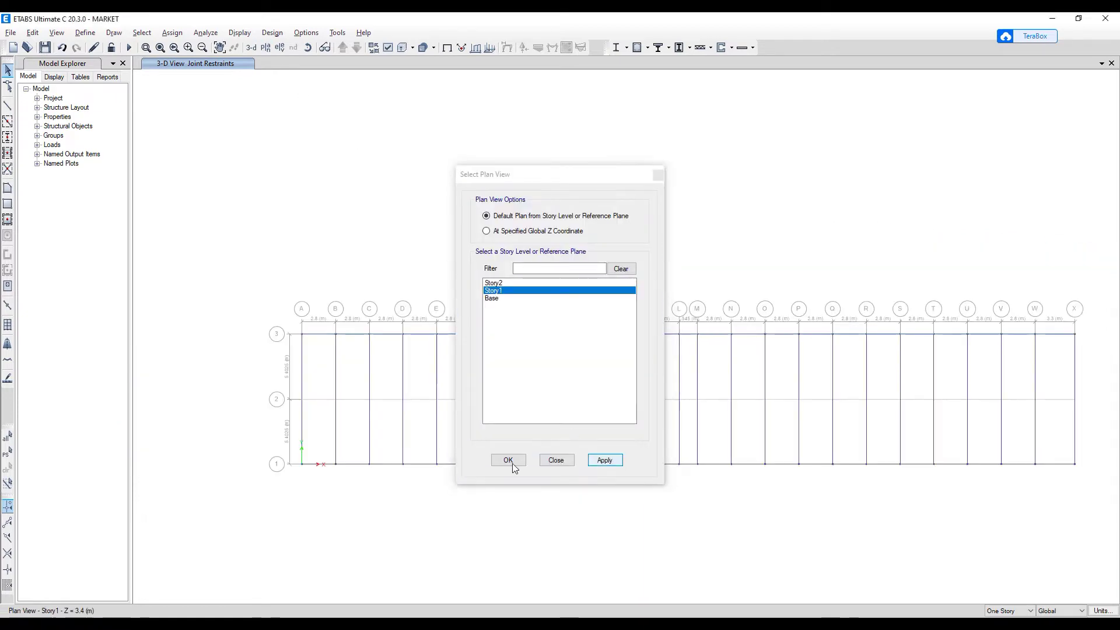
left_click(508, 460)
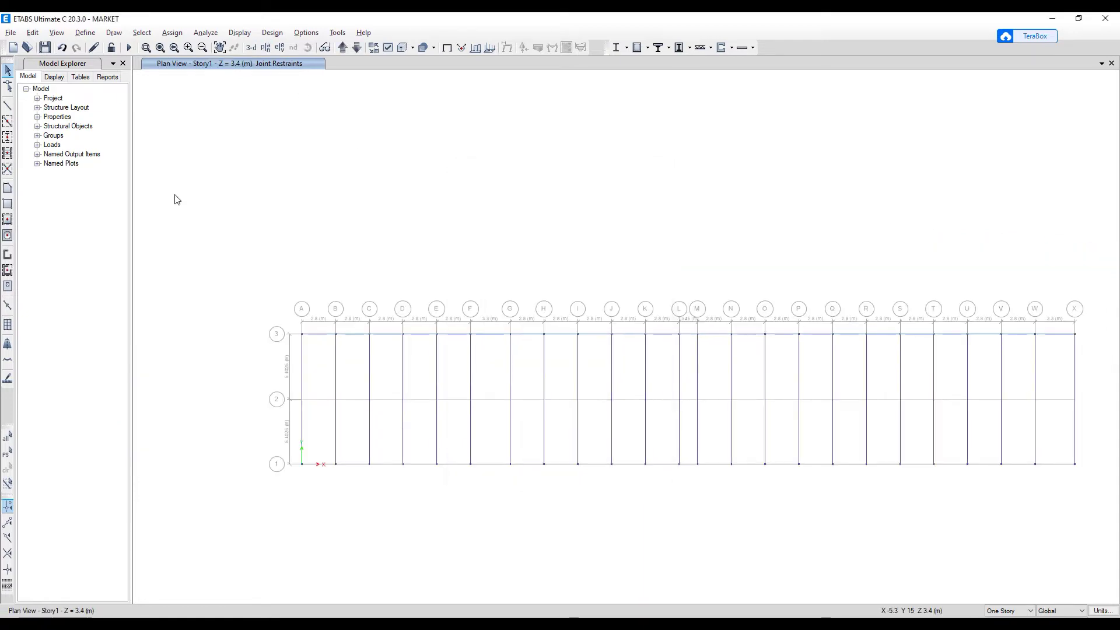
- Add a load pattern named "Dead Load" of type Dead with a self-weight multiplier of 0
left_click(85, 32)
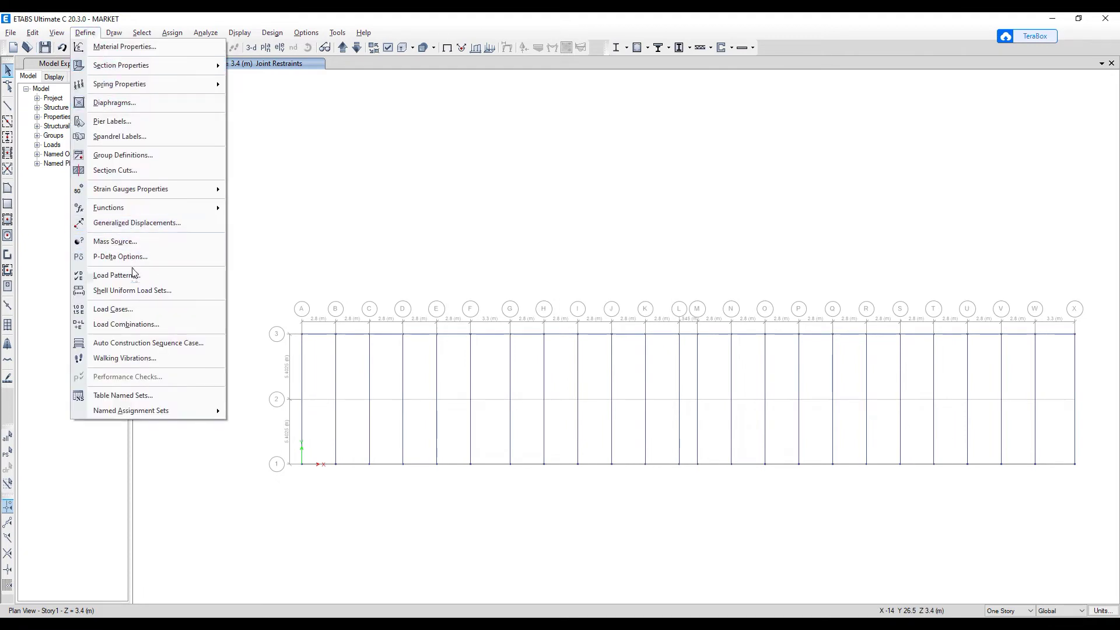
left_click(93, 275)
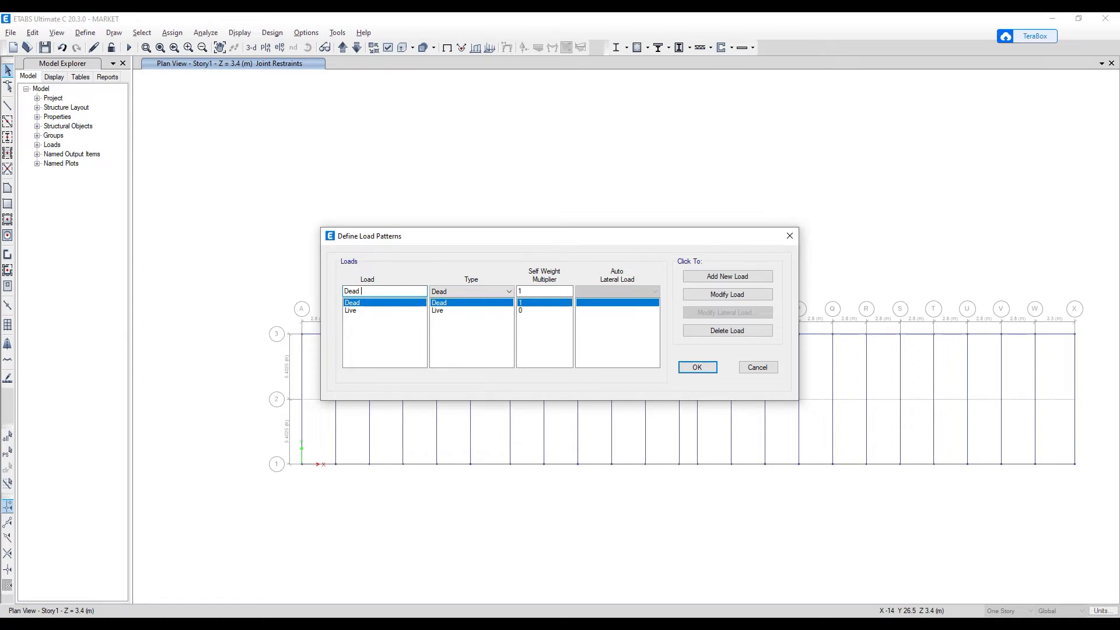
type("ad")
double_click(521, 294)
left_click(701, 277)
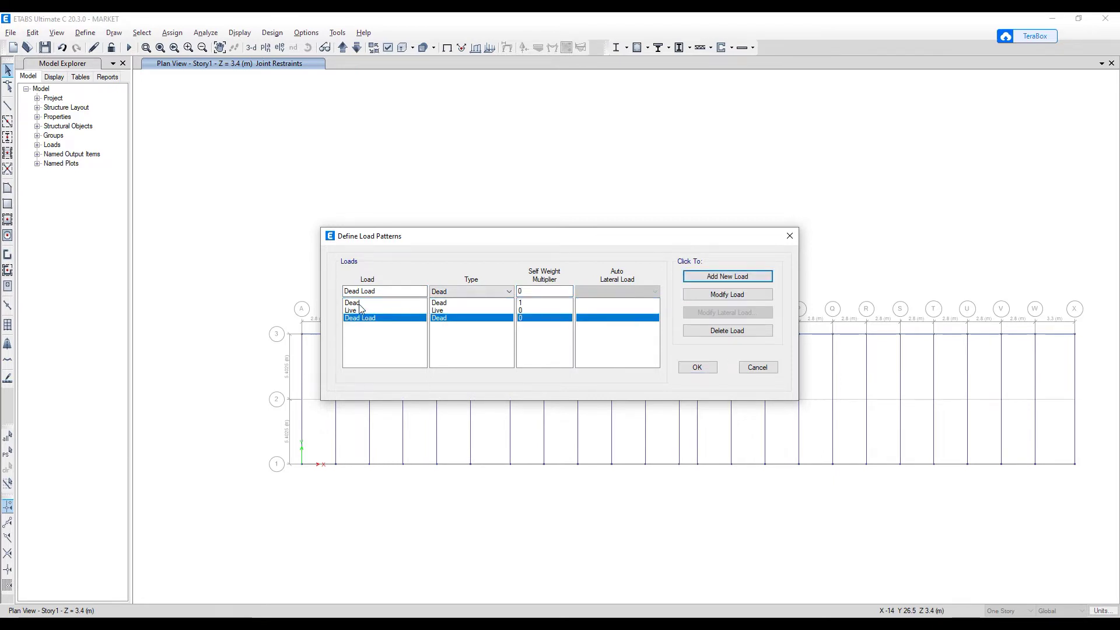
- Rename the default "Dead" load pattern as "Self-weight"
left_click(366, 302)
left_click_drag(366, 292, 331, 300)
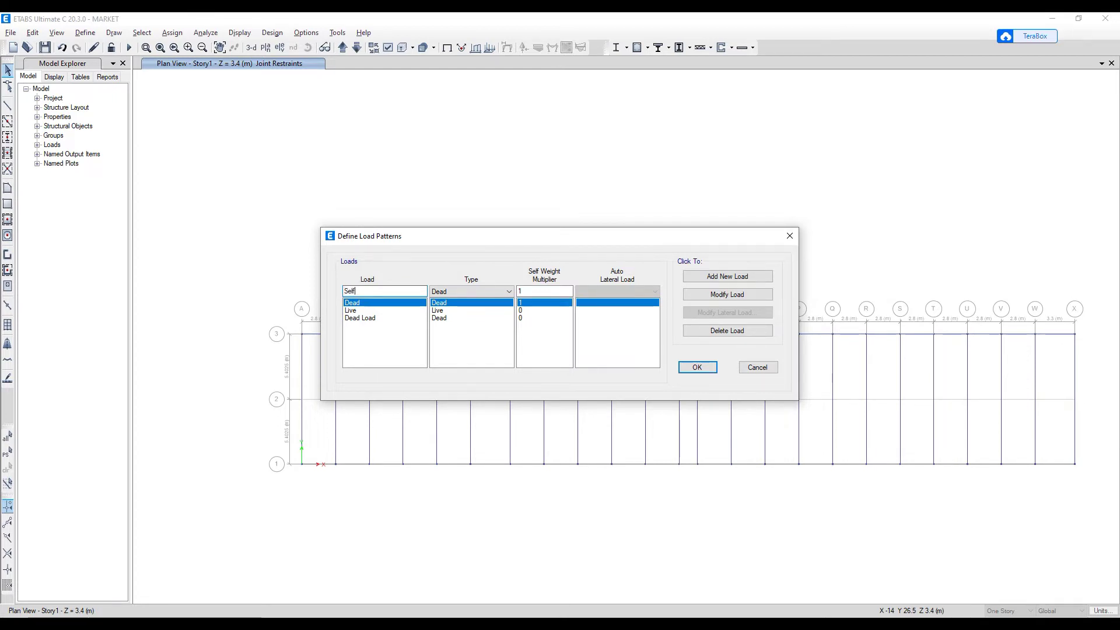
type("Self-weight")
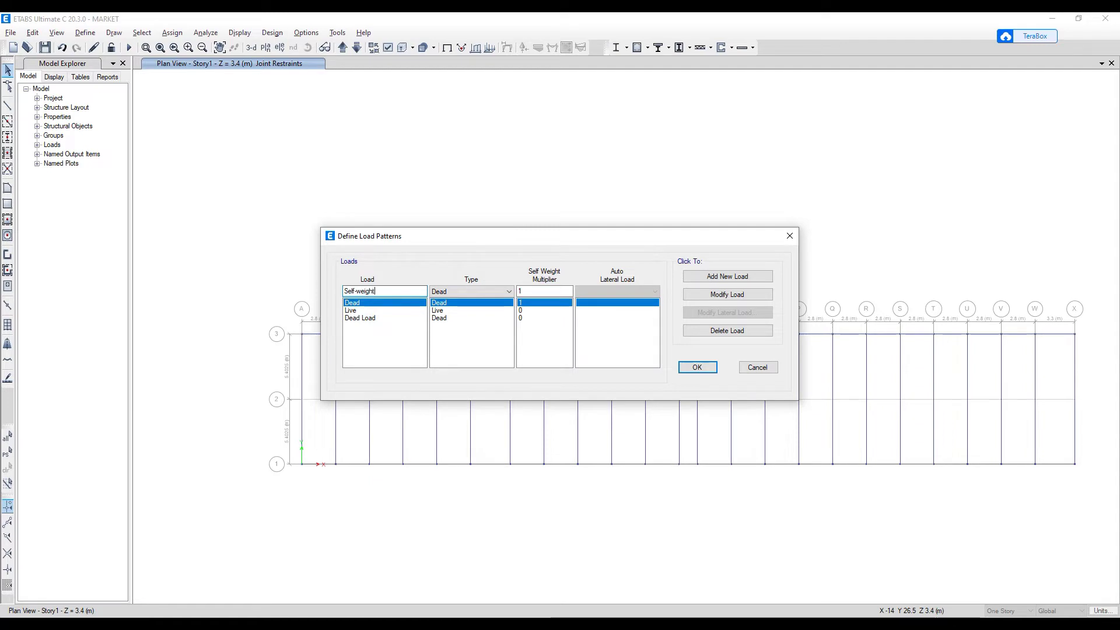
left_click(727, 295)
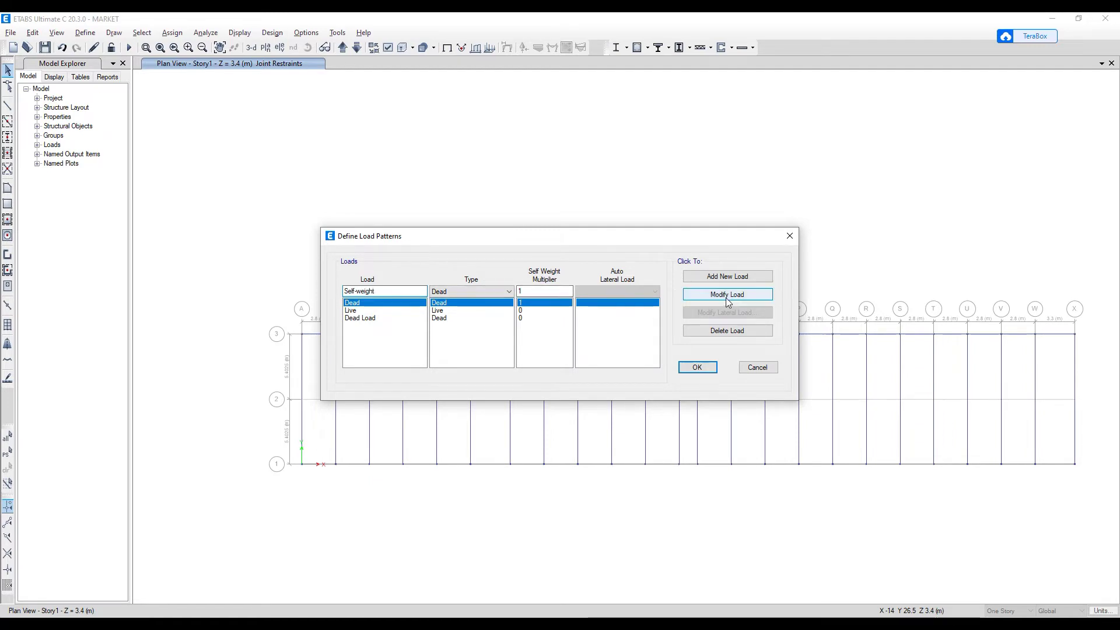
- Rename the "Live" load pattern as "Live Load" and accept the load pattern definitions
left_click(364, 310)
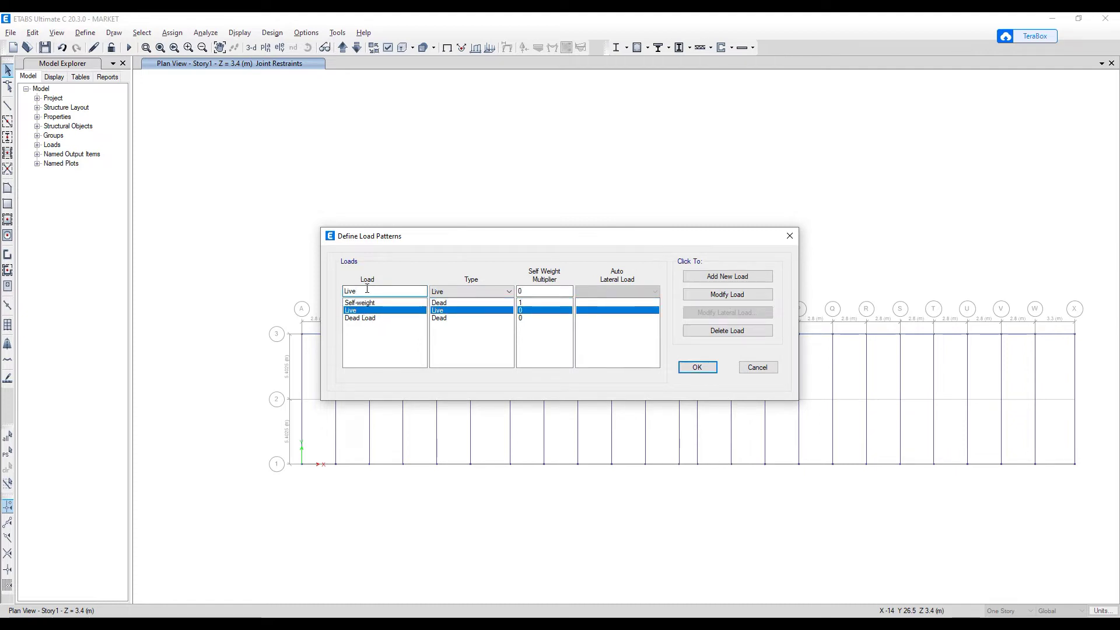
type("Load")
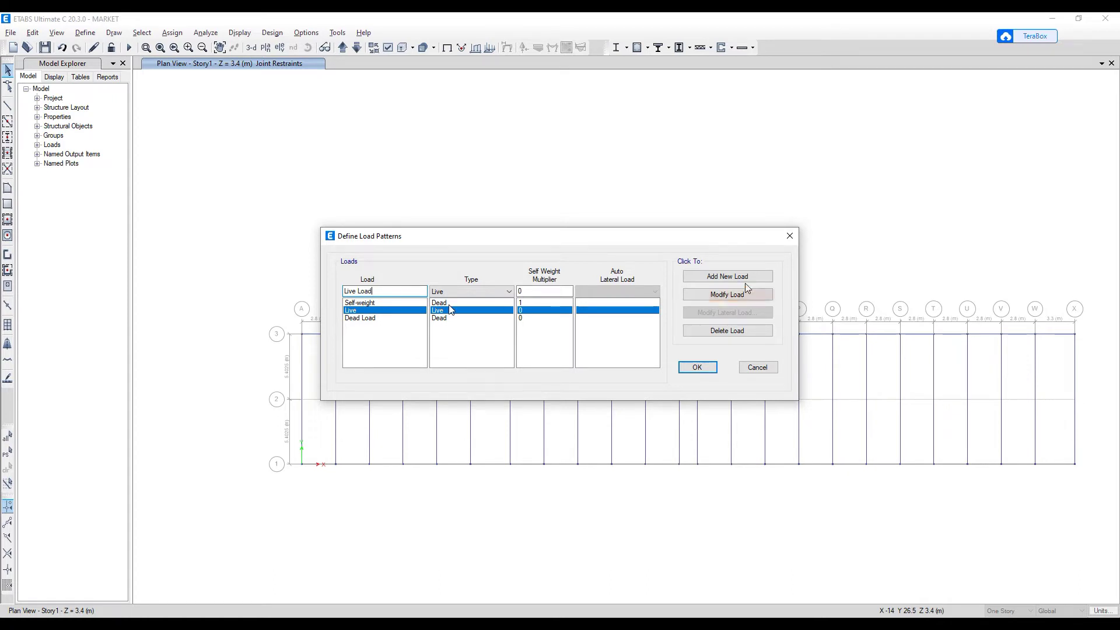
left_click(729, 296)
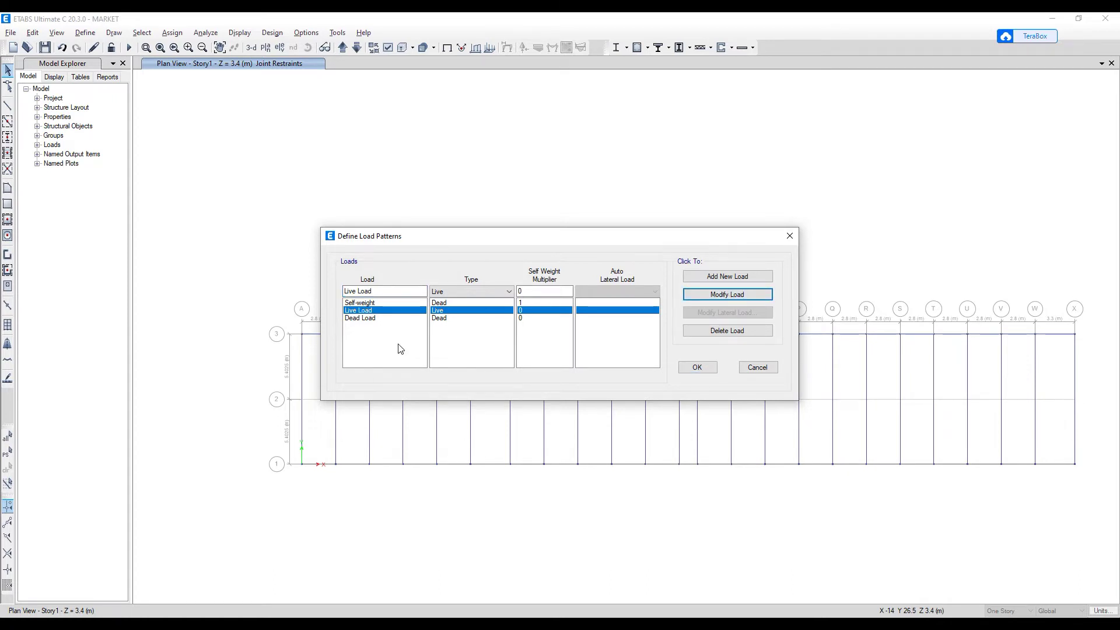
left_click(697, 367)
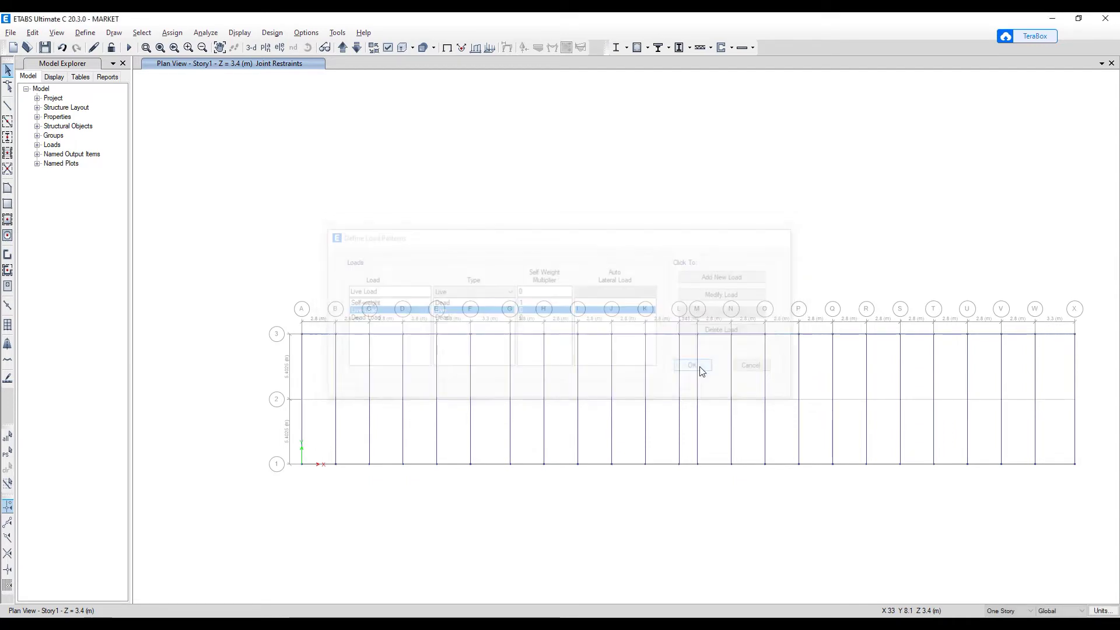
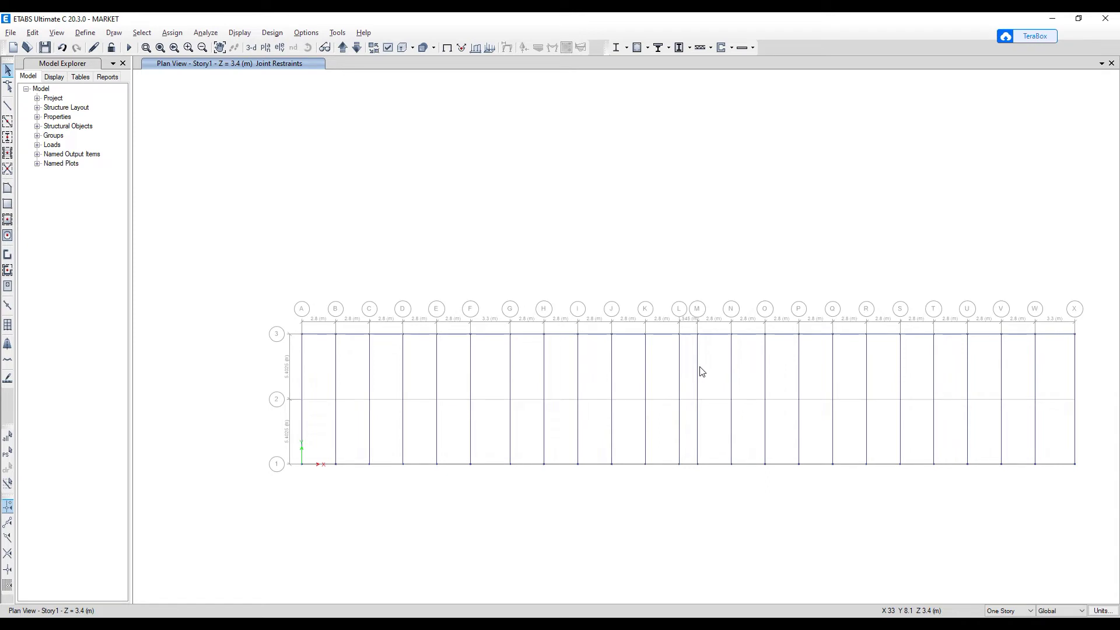
- Display the model in 3D and select all frames with the 40X40X2MM section property
left_click(250, 48)
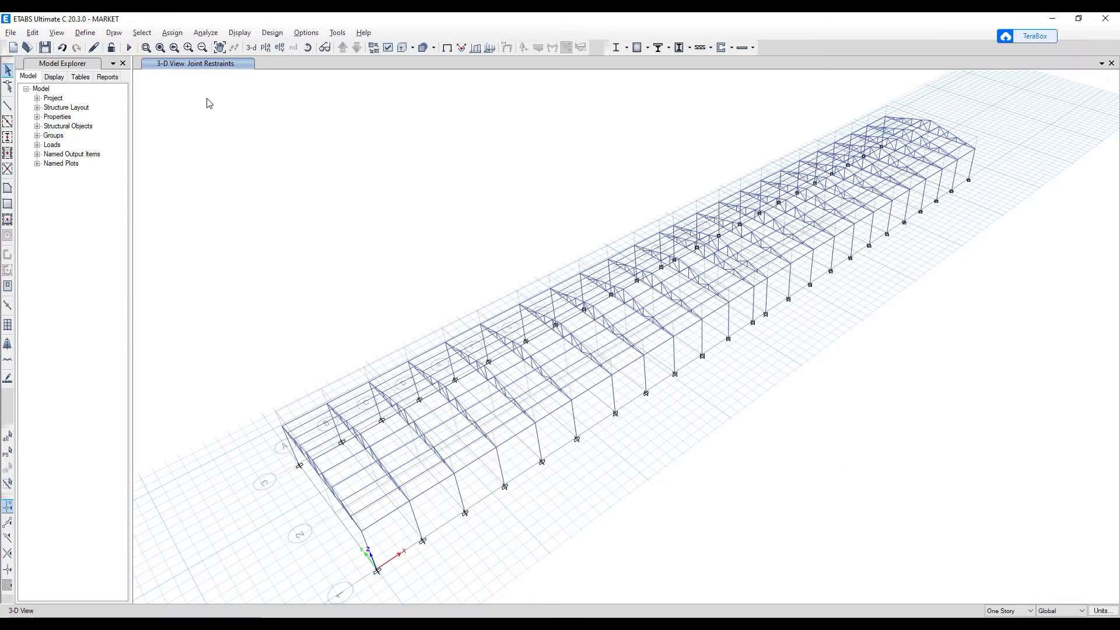
left_click(133, 38)
mouse_move(222, 46)
mouse_move(359, 151)
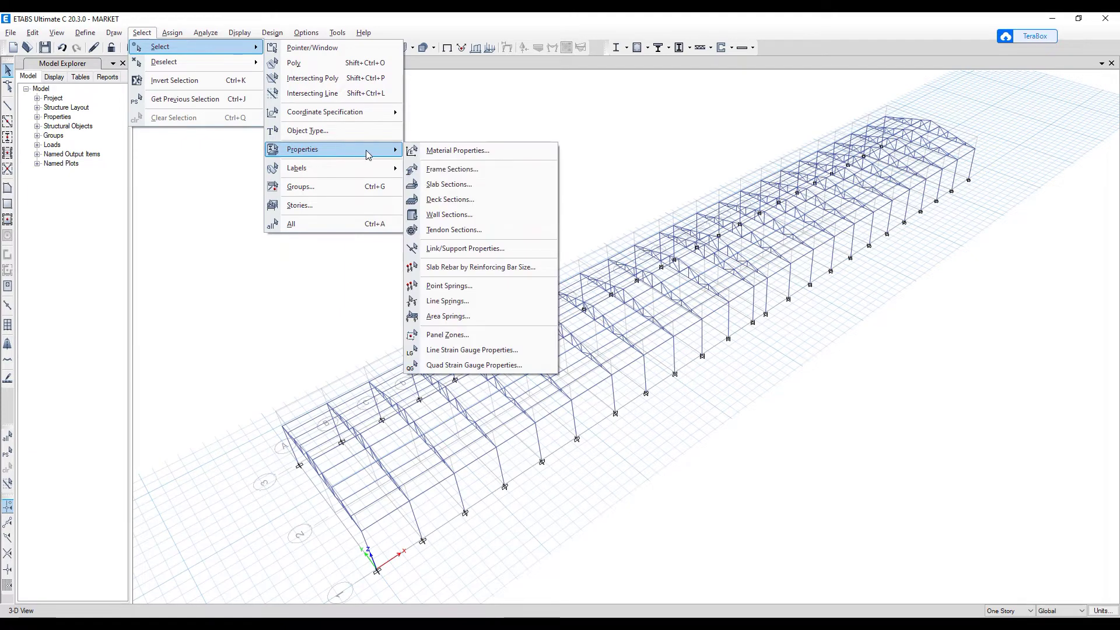
left_click(453, 169)
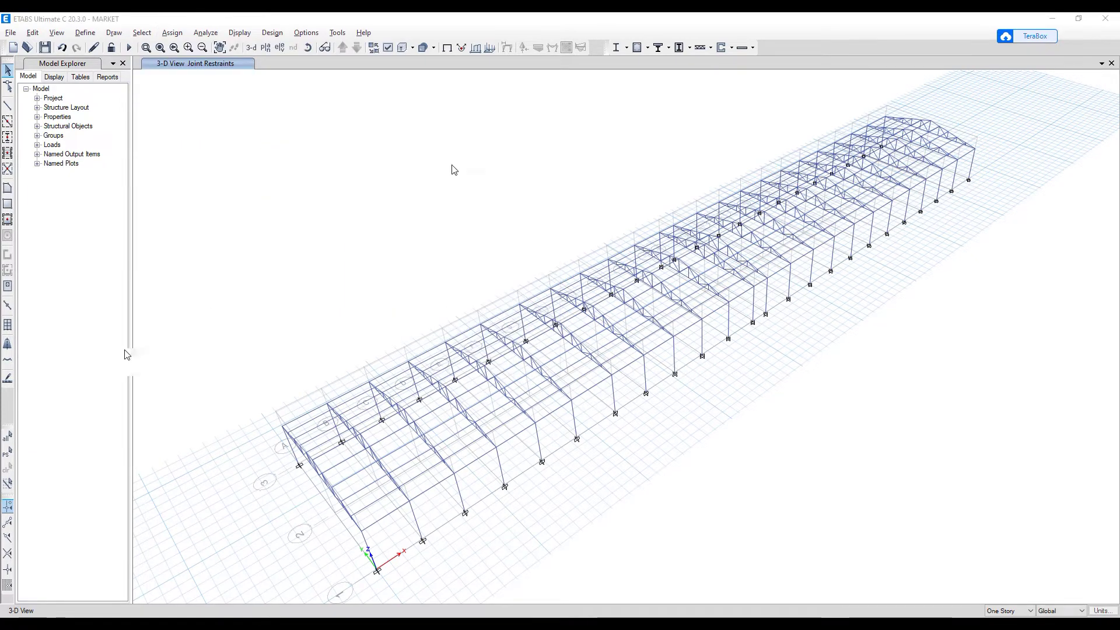
left_click(80, 487)
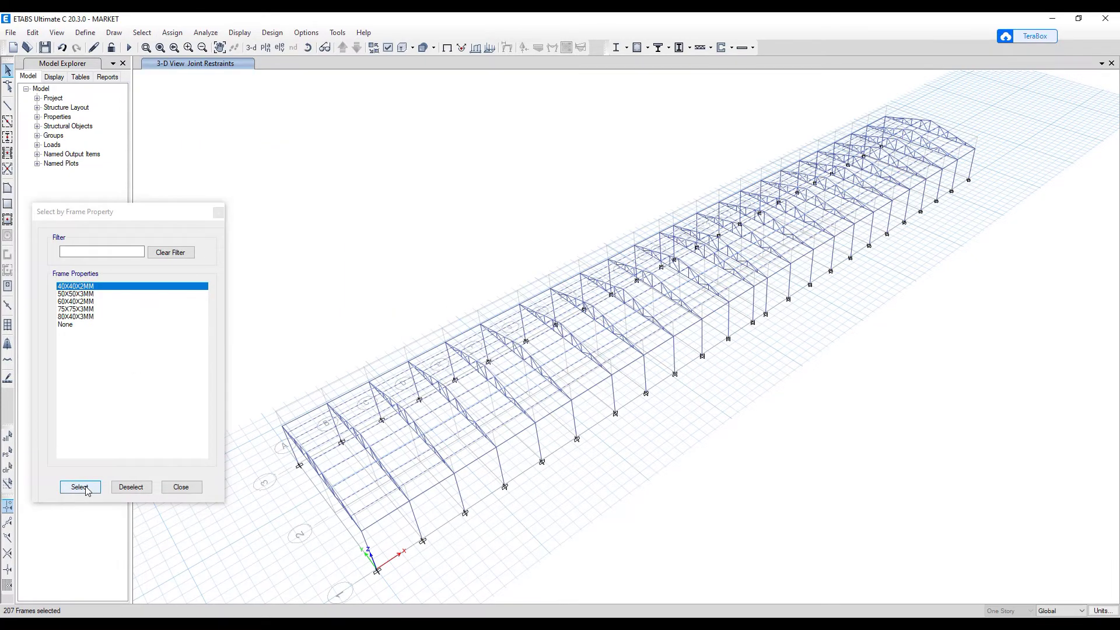
- Assign a uniform distributed gravity load of 0.6 kN/m to the selected purlins under the Live Load pattern
left_click(173, 34)
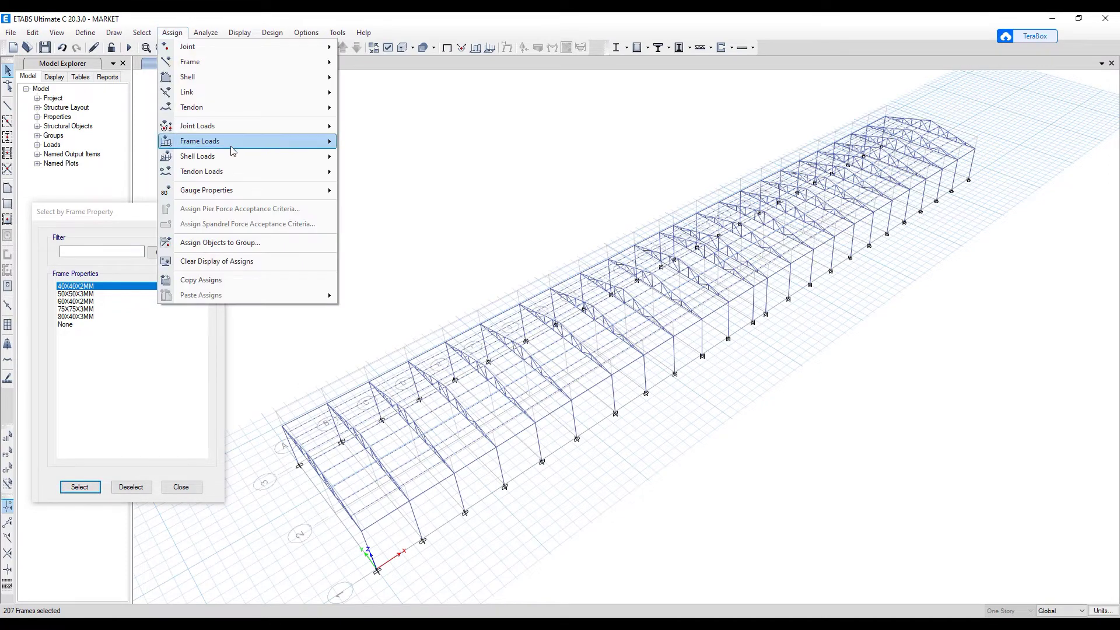
mouse_move(285, 140)
left_click(379, 157)
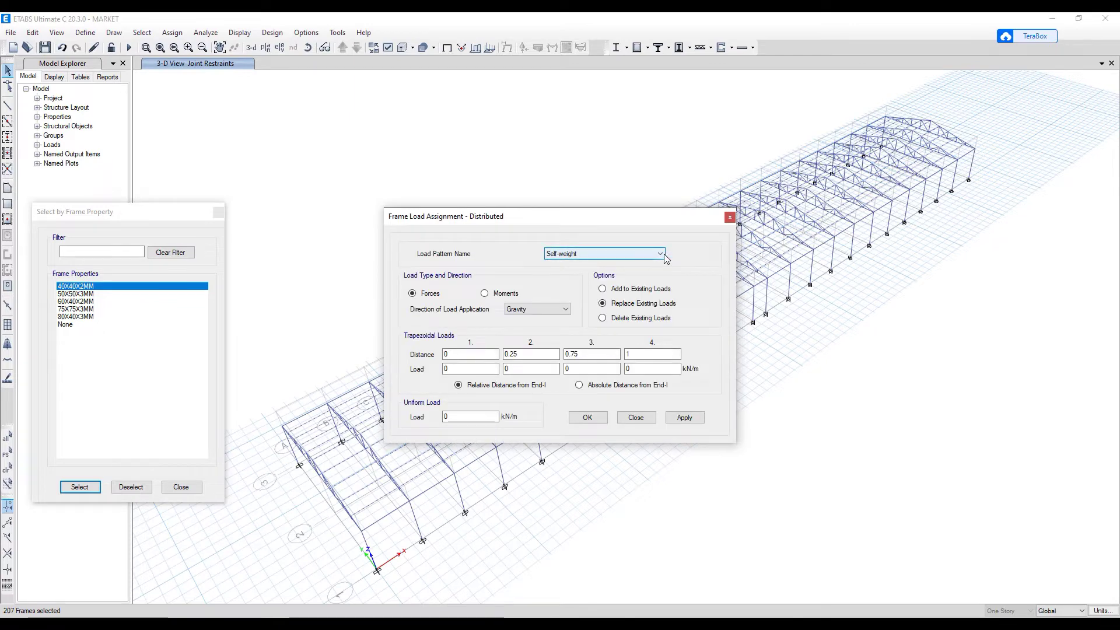
left_click(650, 256)
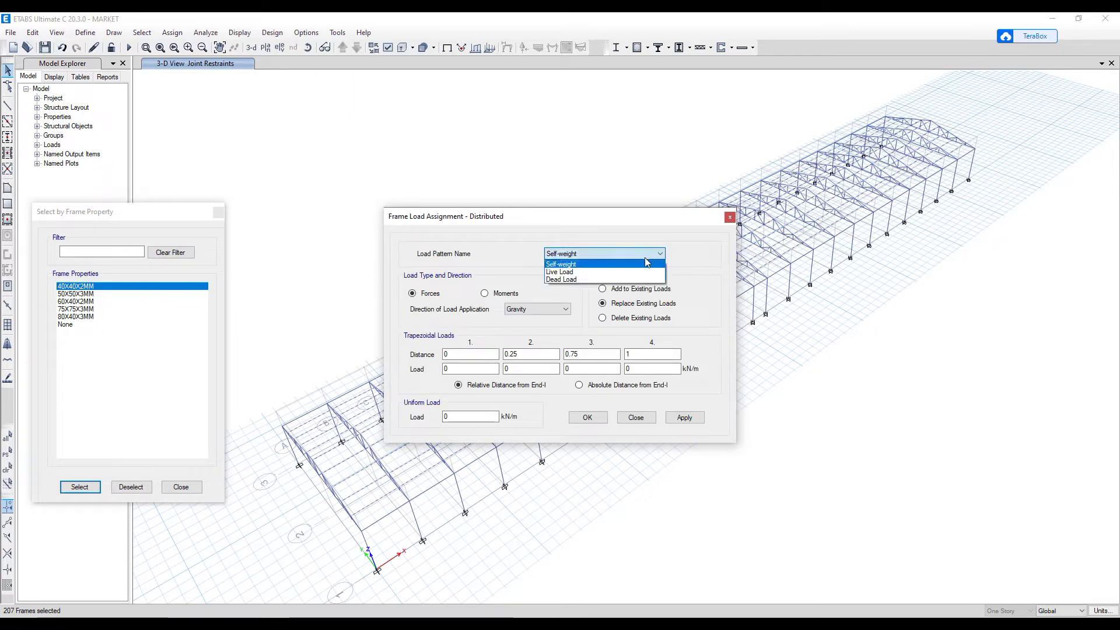
left_click(589, 273)
double_click(457, 417)
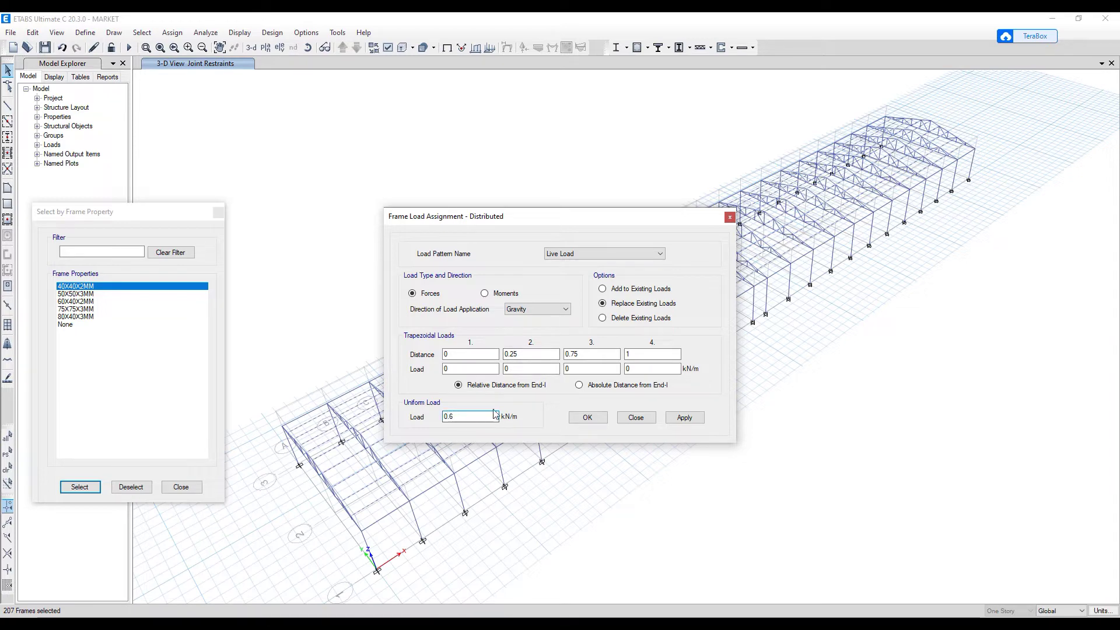
left_click(685, 418)
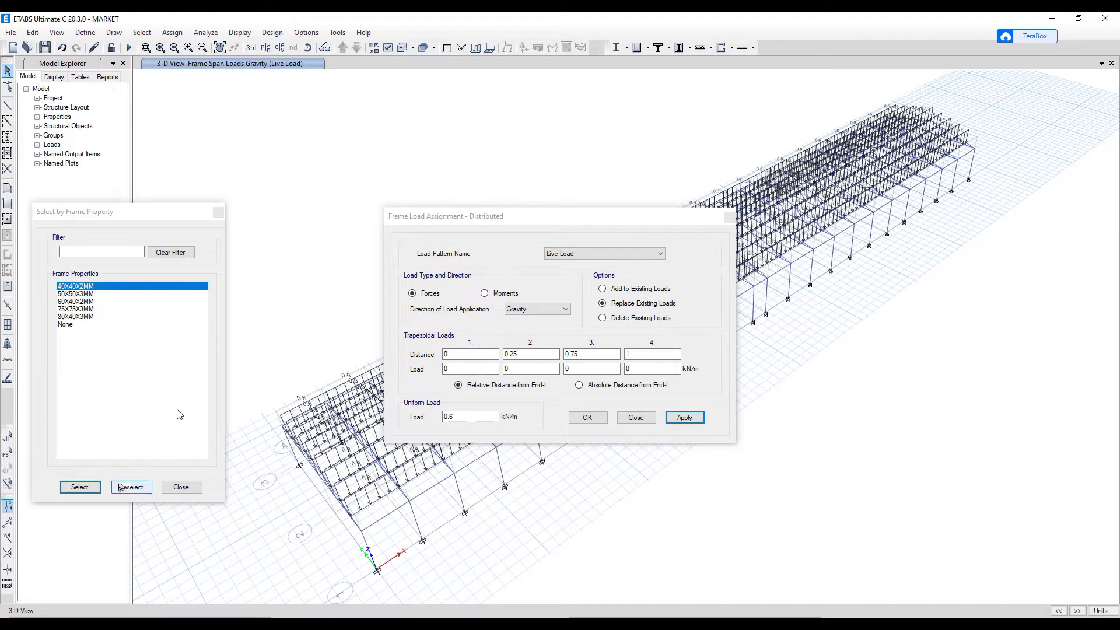
- Reselect the 40X40X2MM frames and assign them a uniform gravity load of 0.75 kN/m under the Dead Load pattern
left_click(85, 487)
left_click(589, 254)
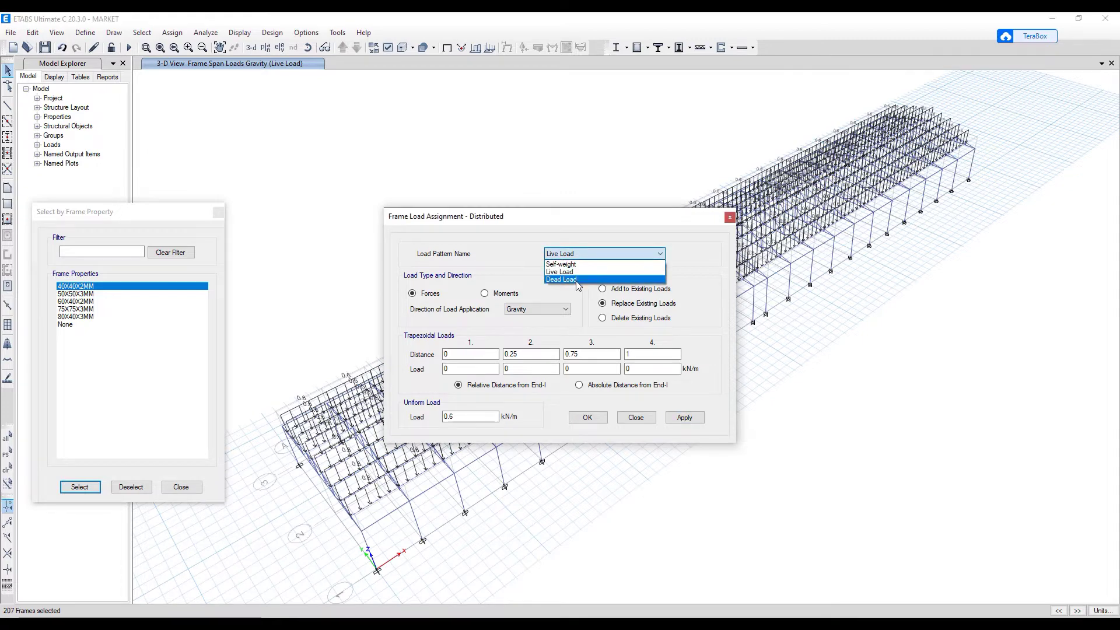
left_click(581, 279)
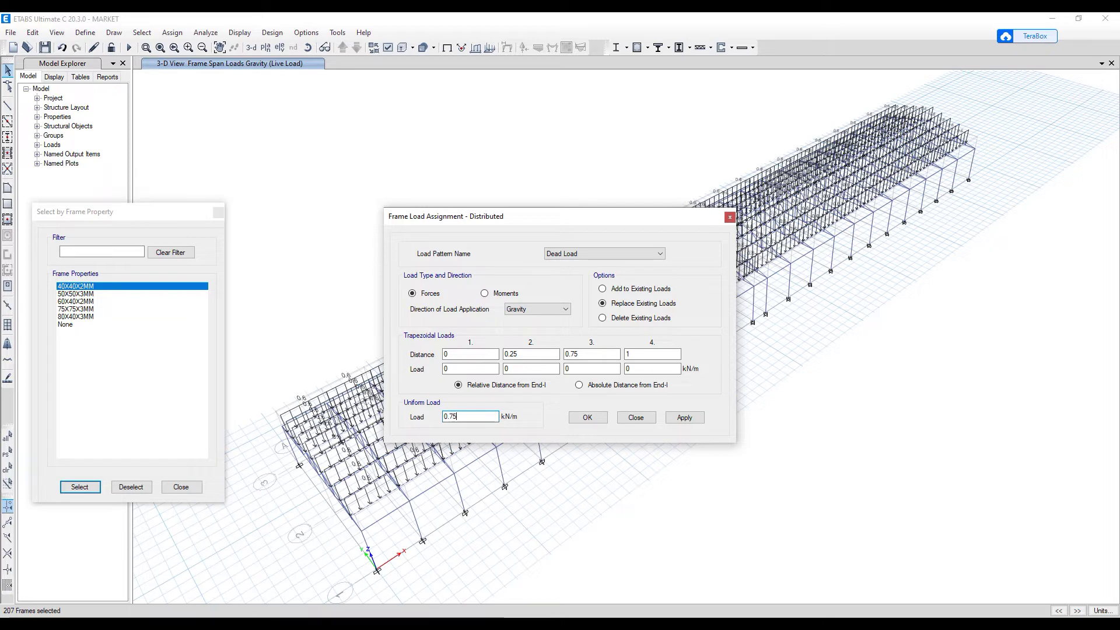
left_click(686, 418)
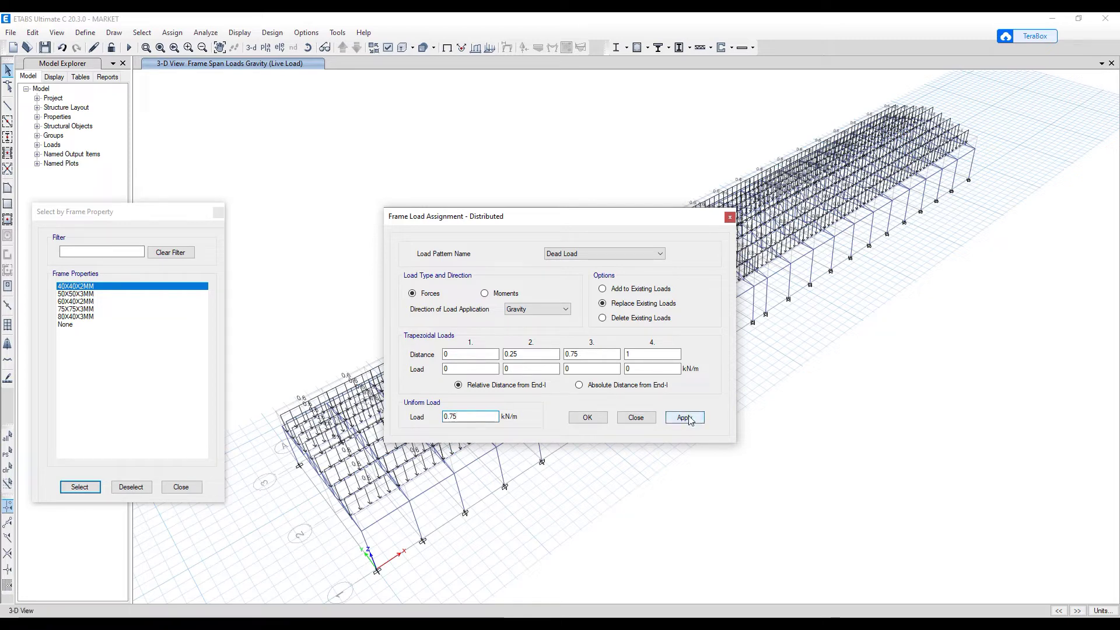
left_click(589, 418)
- Inspect the dead loads on the roof in 3D and switch to the plan view of Story1
middle_click_drag(599, 449, 620, 407, "shift")
middle_click_drag(500, 426, 561, 438, "shift")
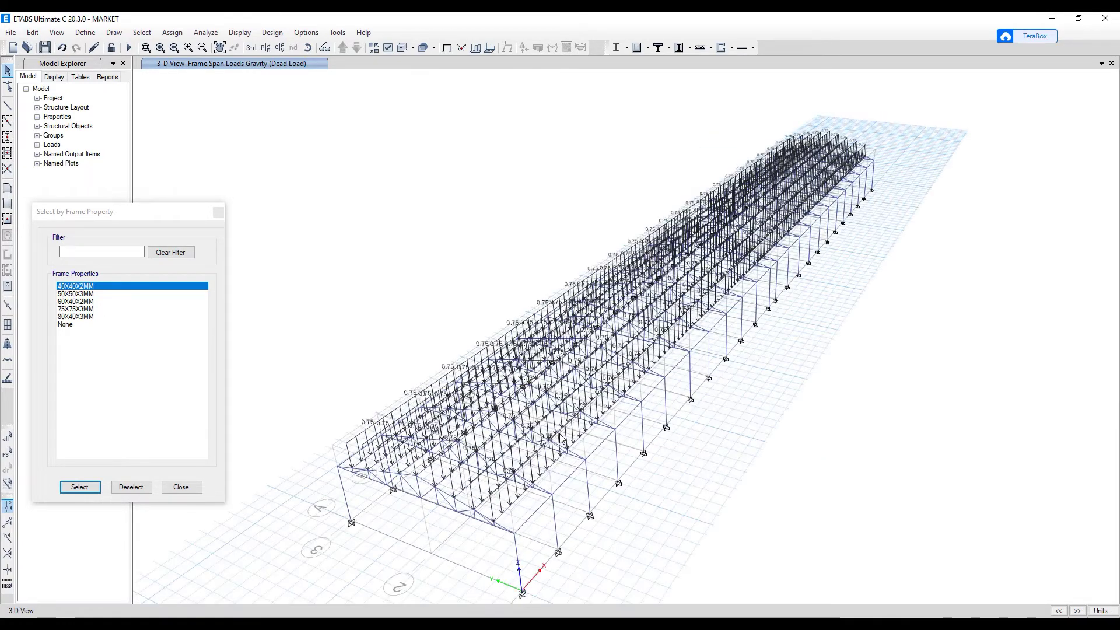
middle_click_drag(561, 438, 588, 438, "shift")
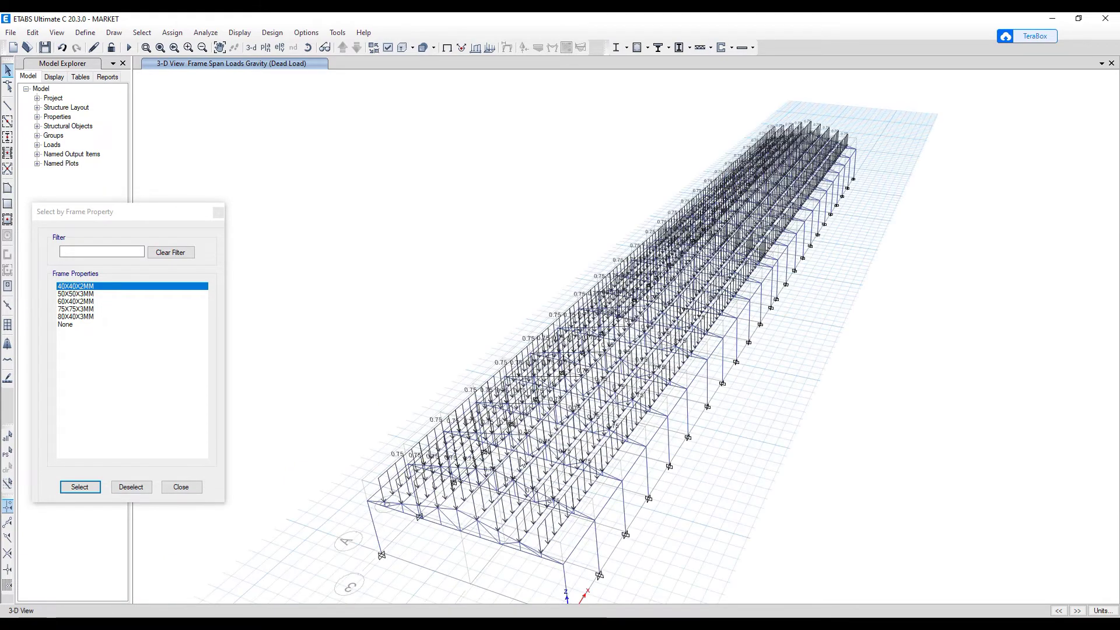
left_click(265, 48)
left_click(493, 290)
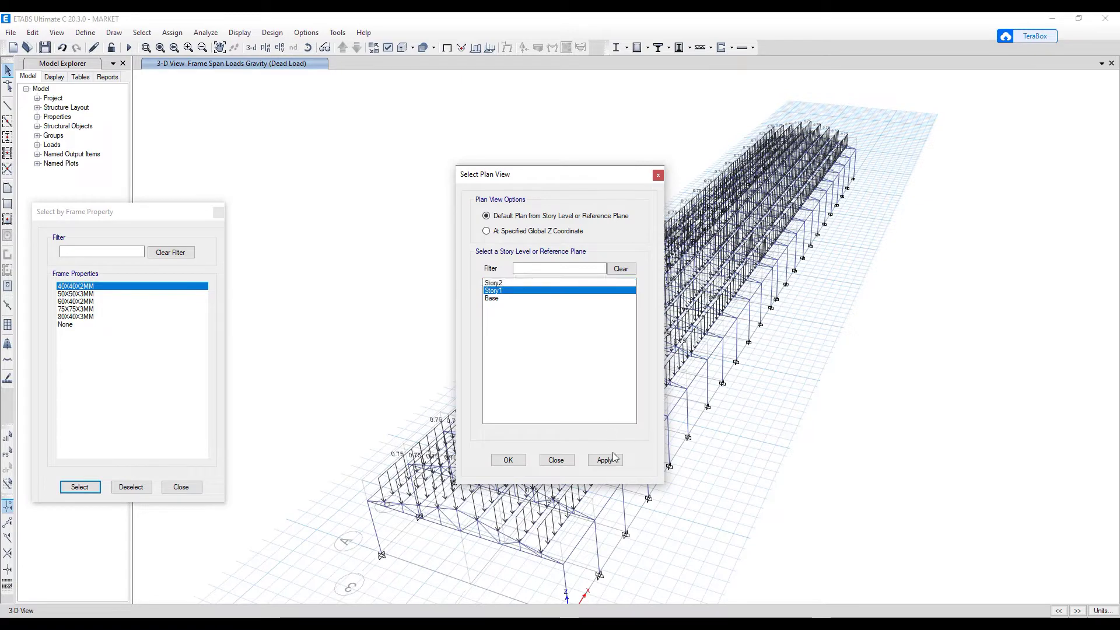
left_click(605, 460)
left_click(508, 459)
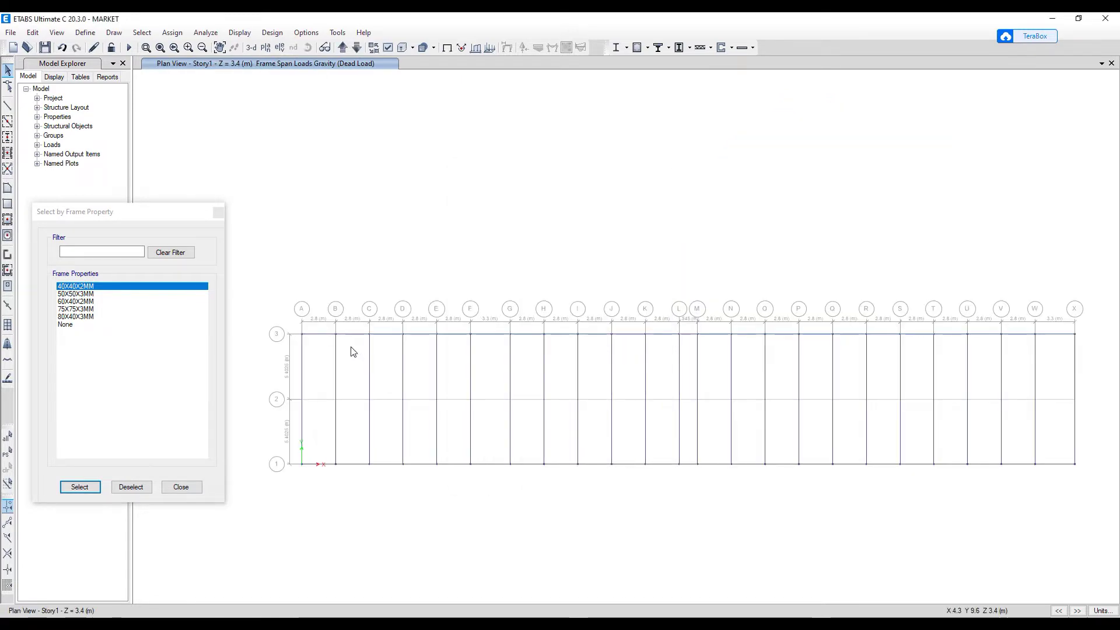
- Select all the beam segments along gridline 3, from grid A to grid X
left_click(357, 335)
left_click(387, 335)
left_click(420, 334)
left_click(458, 335)
left_click(496, 335)
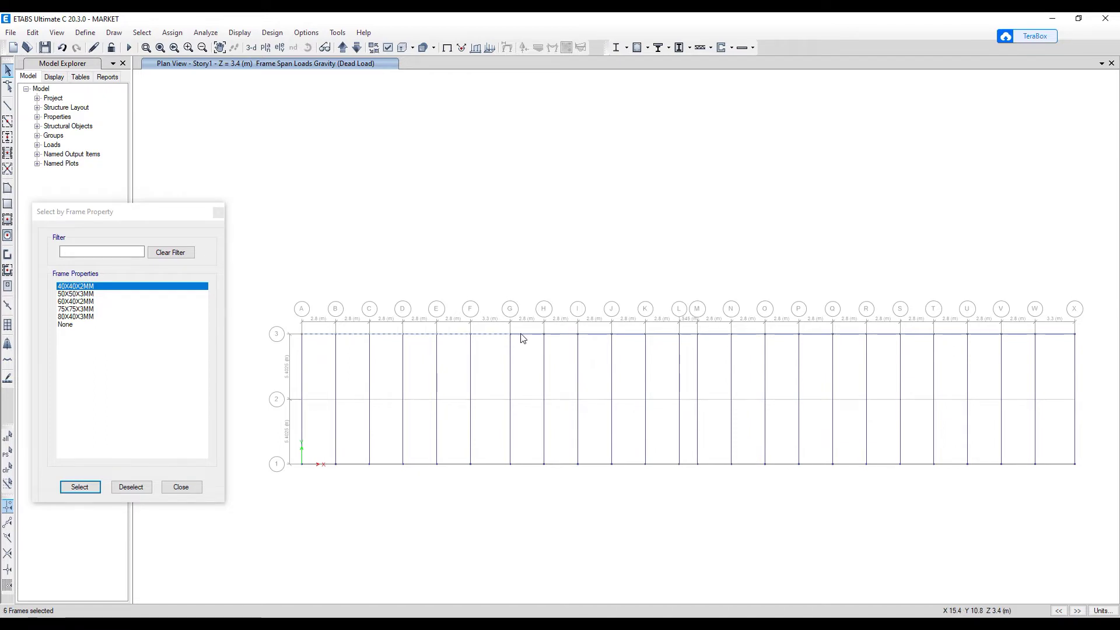
left_click(531, 335)
left_click(563, 336)
left_click(595, 336)
left_click(630, 336)
left_click(673, 336)
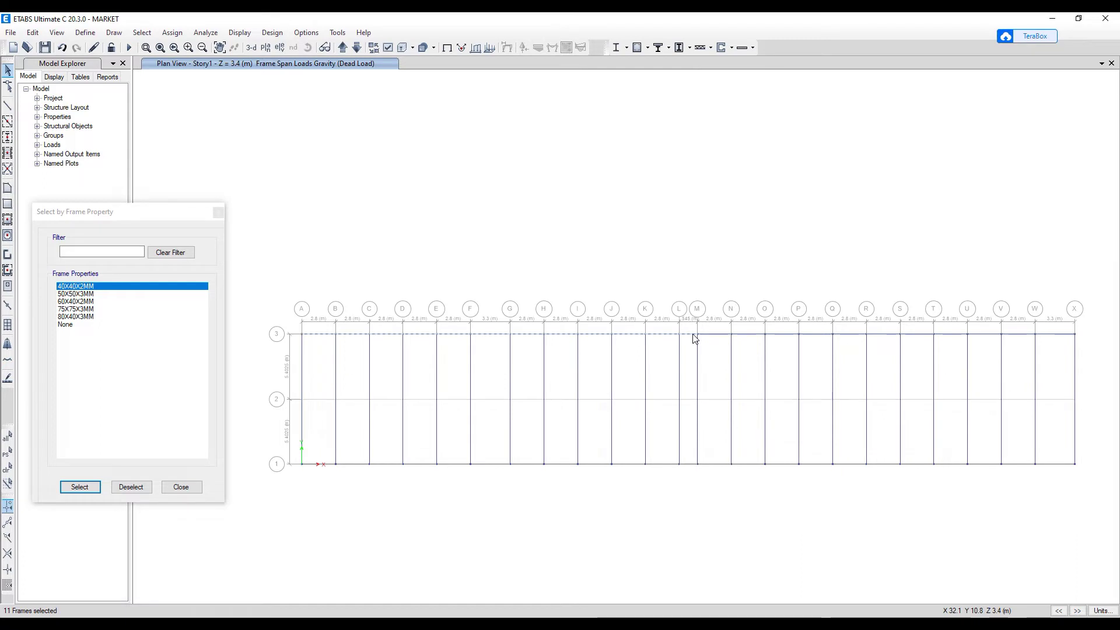
left_click(695, 337)
left_click(712, 337)
left_click(748, 336)
left_click(783, 337)
left_click(821, 338)
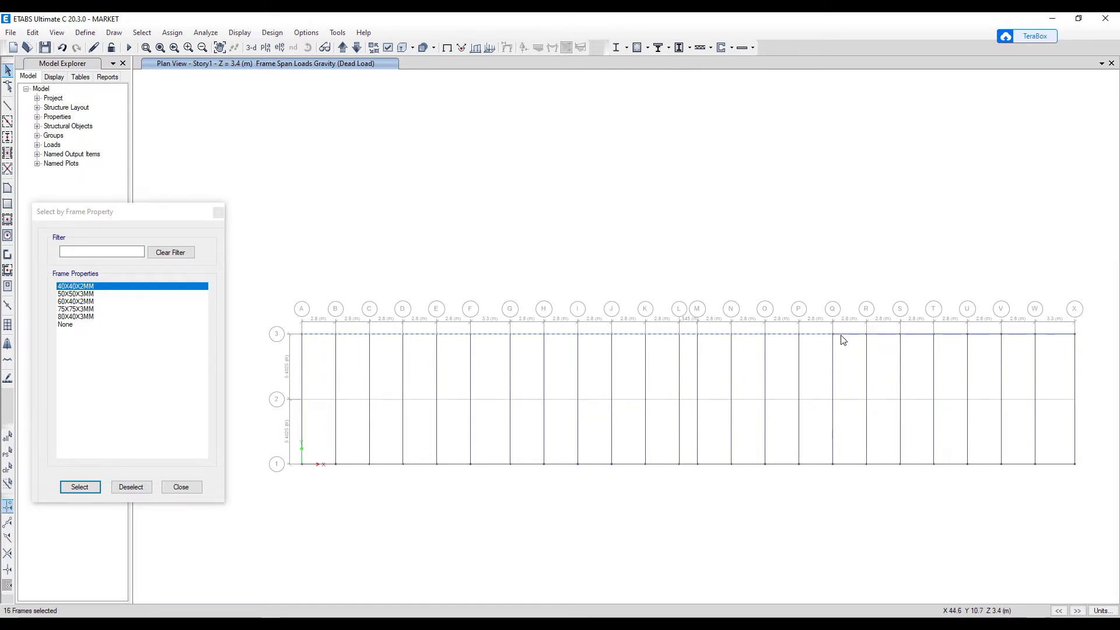
left_click(886, 335)
left_click(915, 335)
left_click(954, 338)
left_click(989, 337)
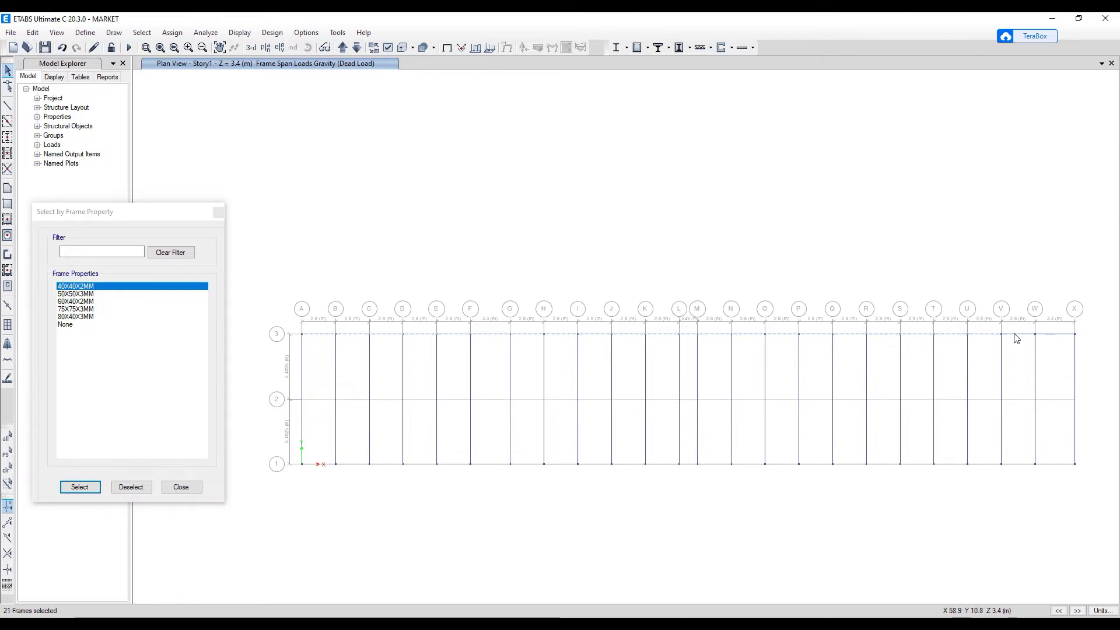
left_click(1016, 337)
- Add all the beam segments along gridline 1, from grid X back to grid A, to the selection
left_click(1055, 465)
left_click(1018, 465)
left_click(983, 469)
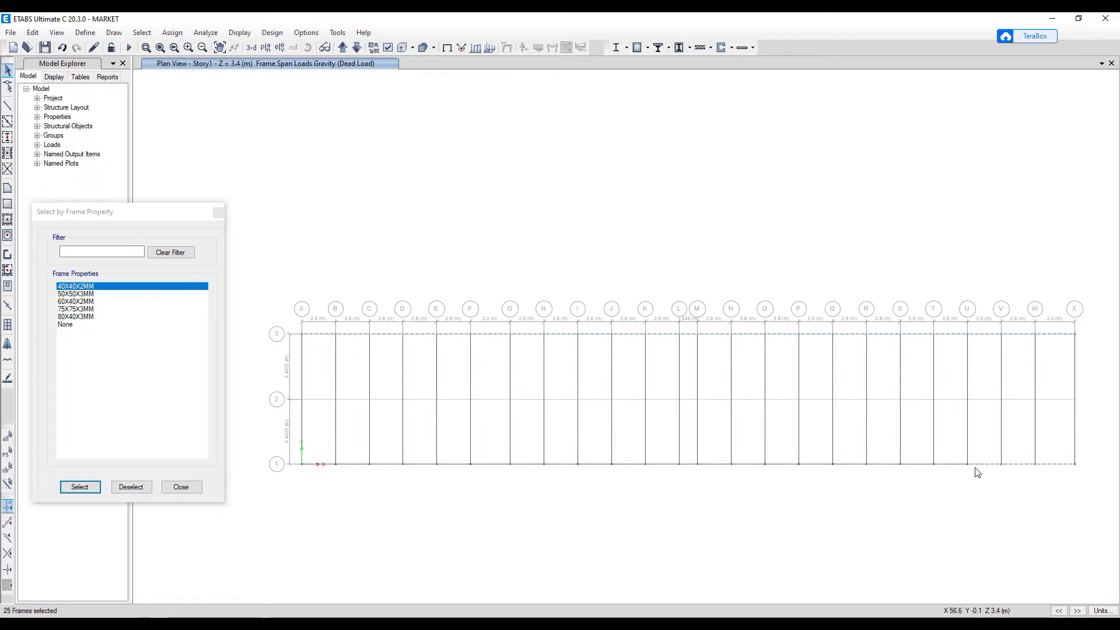
left_click(950, 469)
left_click(917, 470)
left_click(847, 470)
left_click(812, 471)
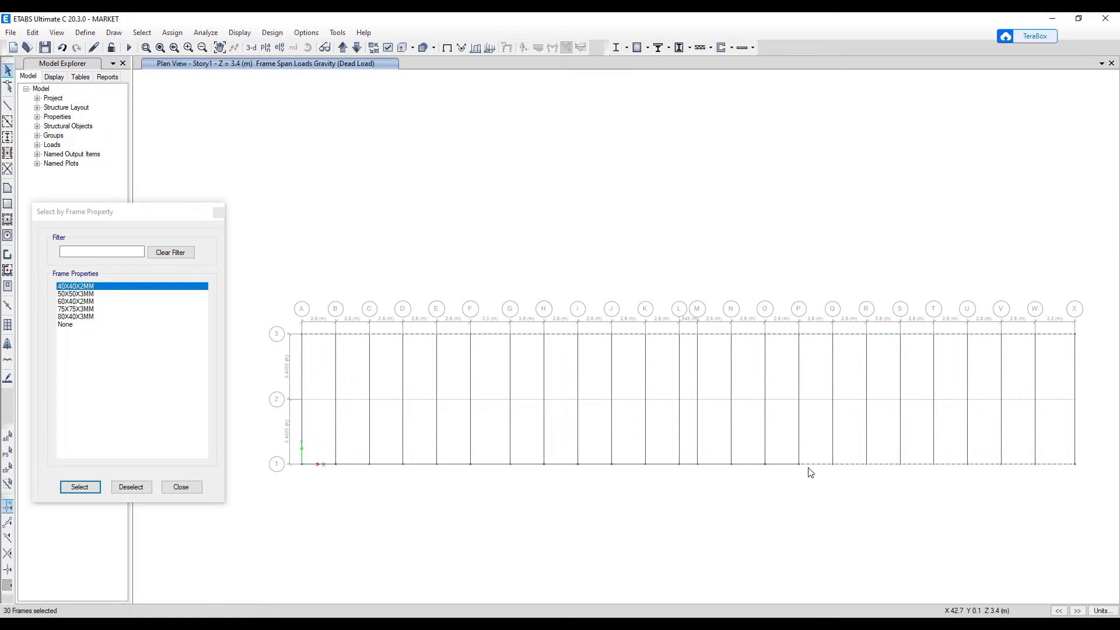
left_click(782, 469)
left_click(735, 470)
left_click(716, 469)
left_click(689, 470)
left_click(661, 469)
left_click(635, 469)
left_click(634, 469)
left_click(596, 467)
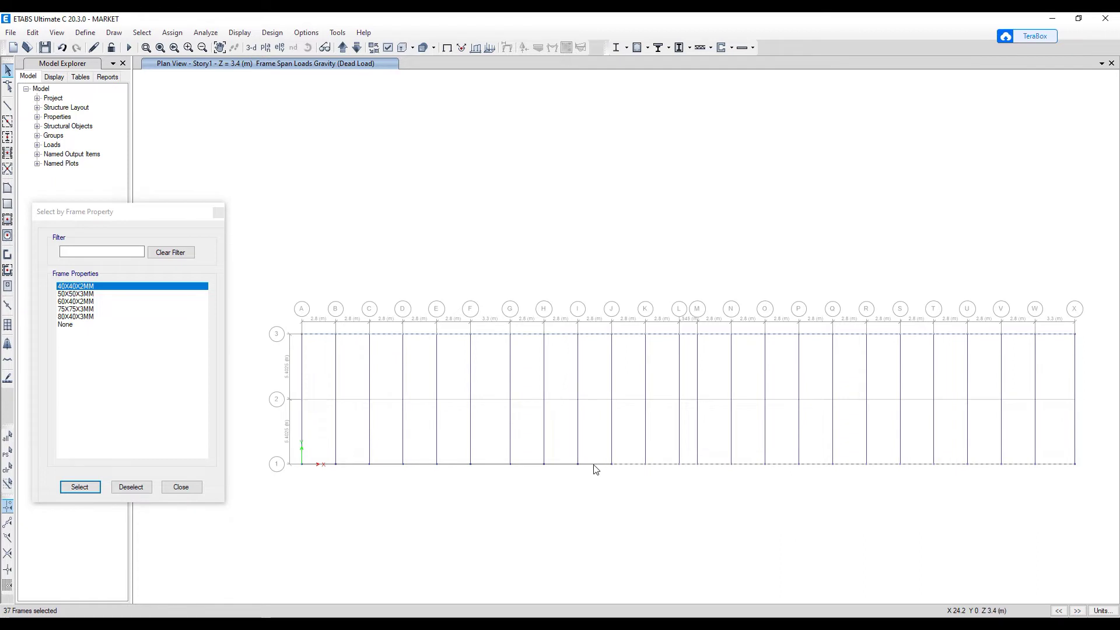
left_click(559, 468)
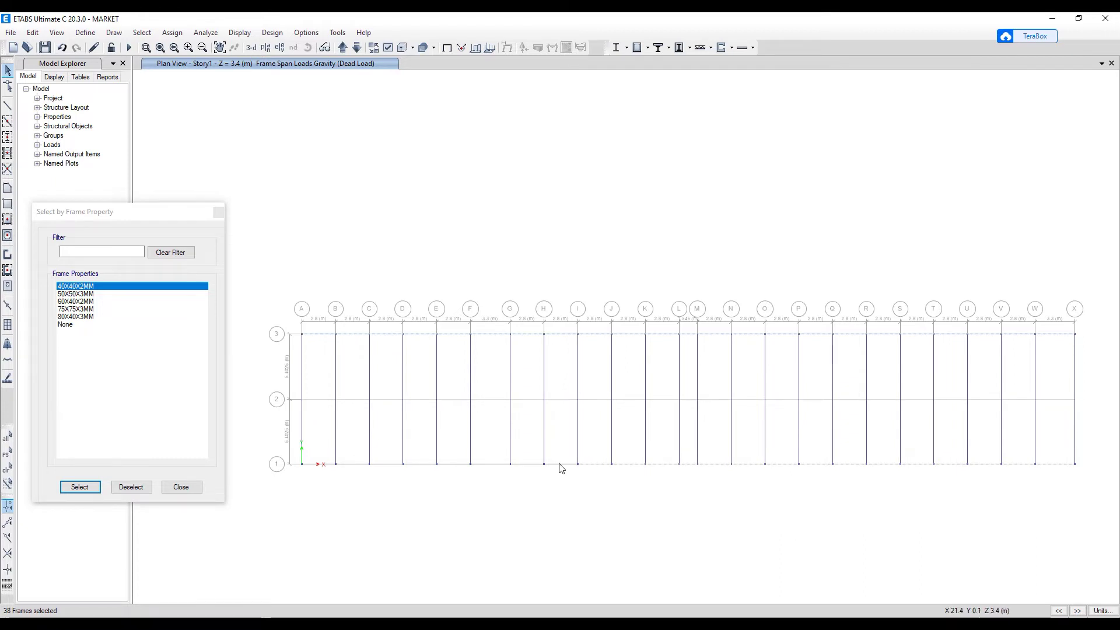
left_click(527, 467)
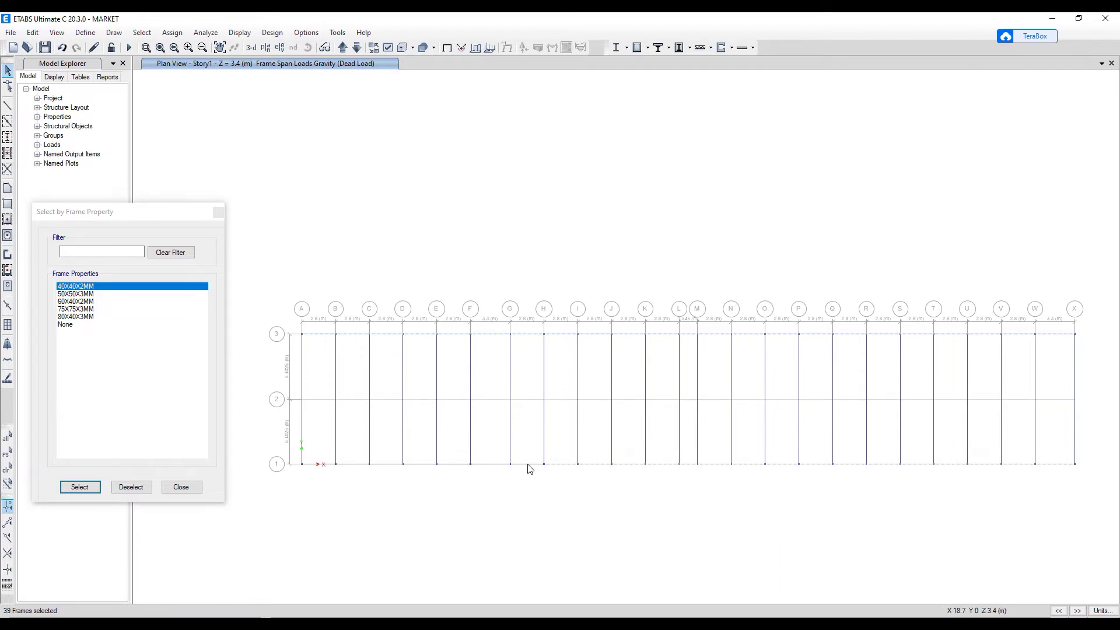
left_click(491, 468)
left_click(460, 467)
left_click(421, 468)
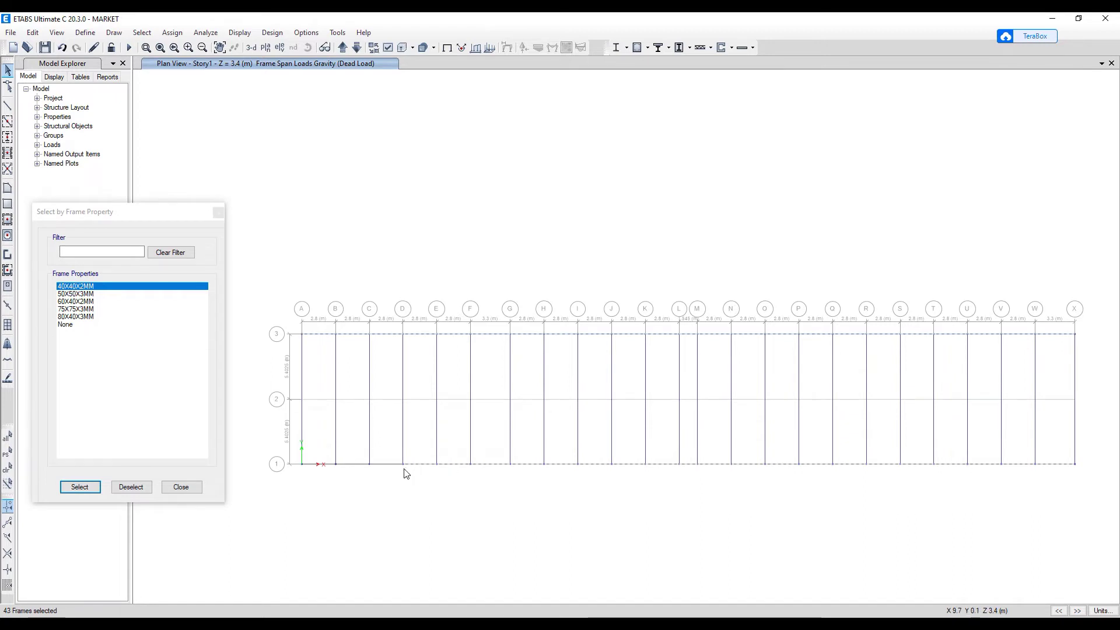
left_click(379, 466)
left_click(354, 467)
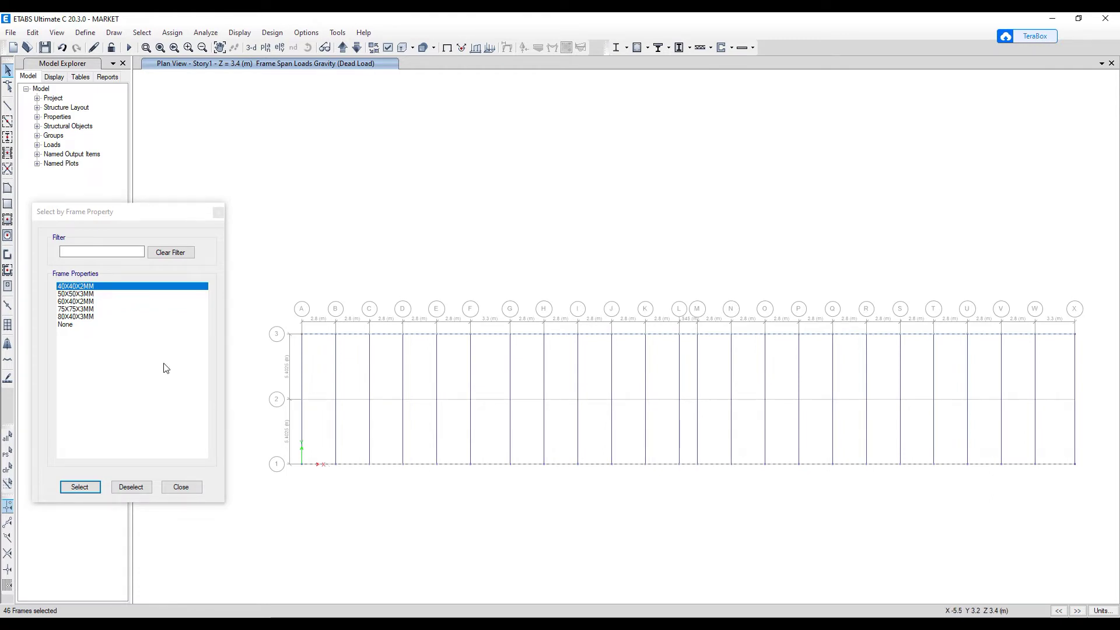
- Create a copy of the 75X75X3MM frame section, name it SHS: 75X75X3 and set its material to S275
left_click(173, 34)
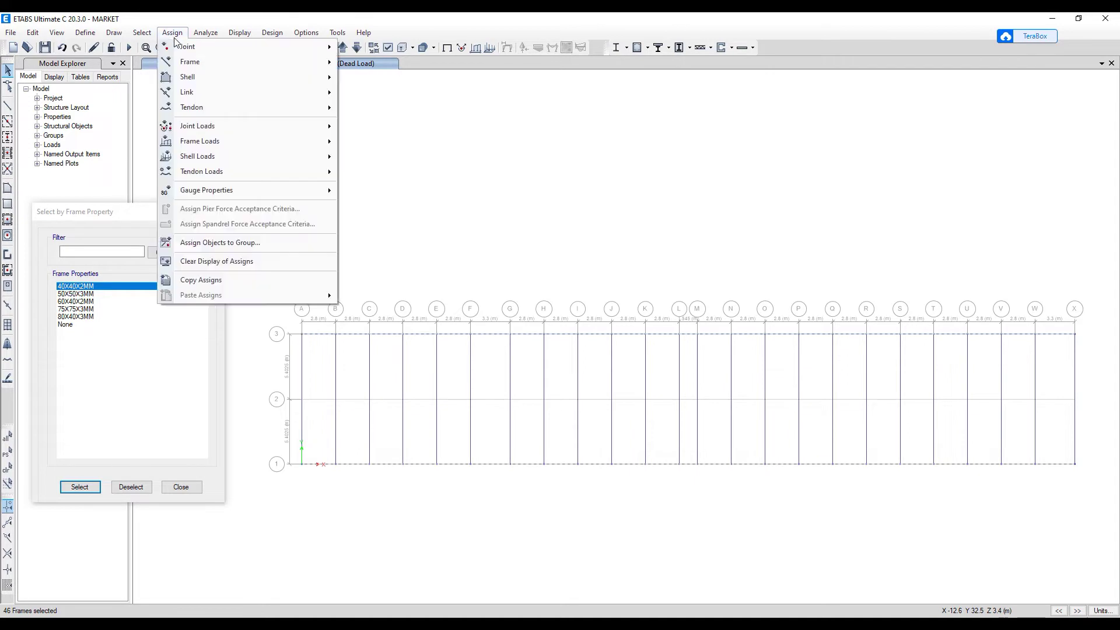
mouse_move(190, 62)
left_click(373, 65)
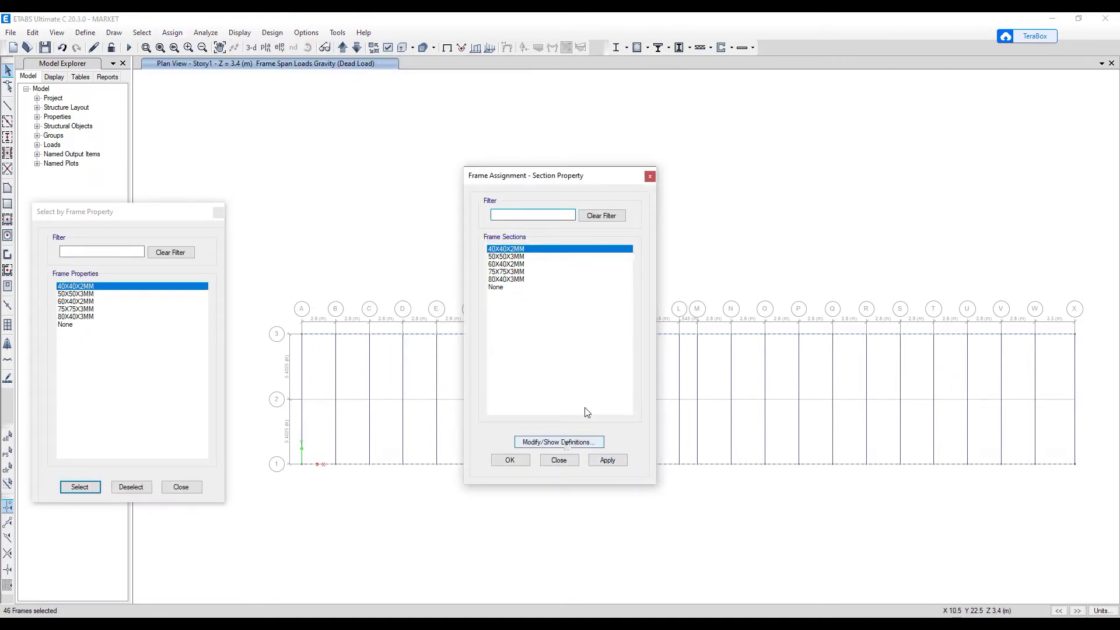
left_click(562, 442)
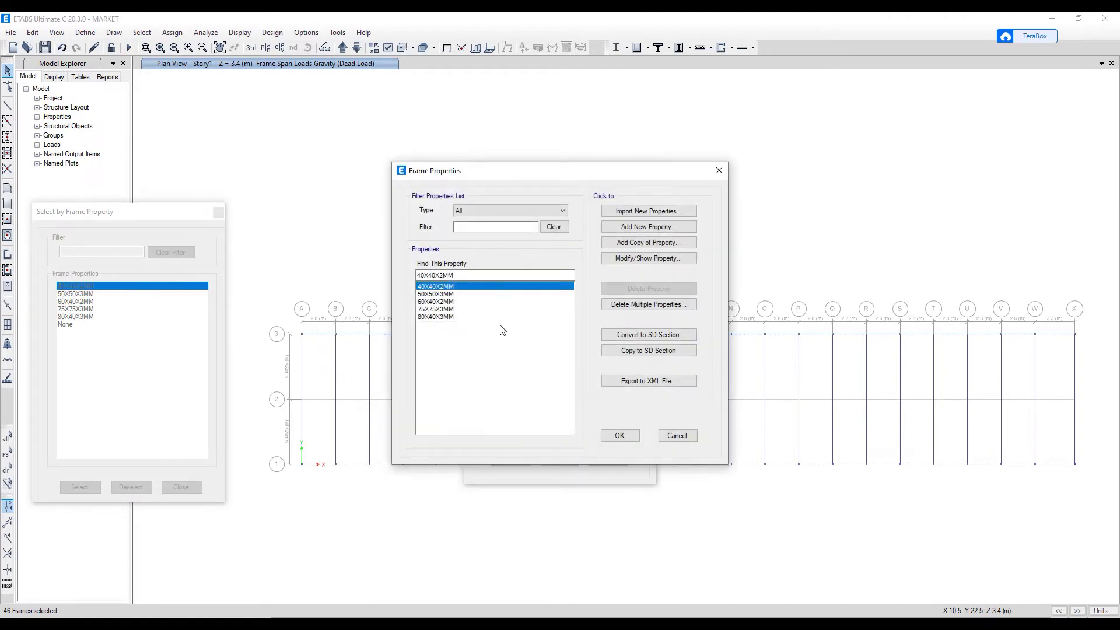
left_click(445, 309)
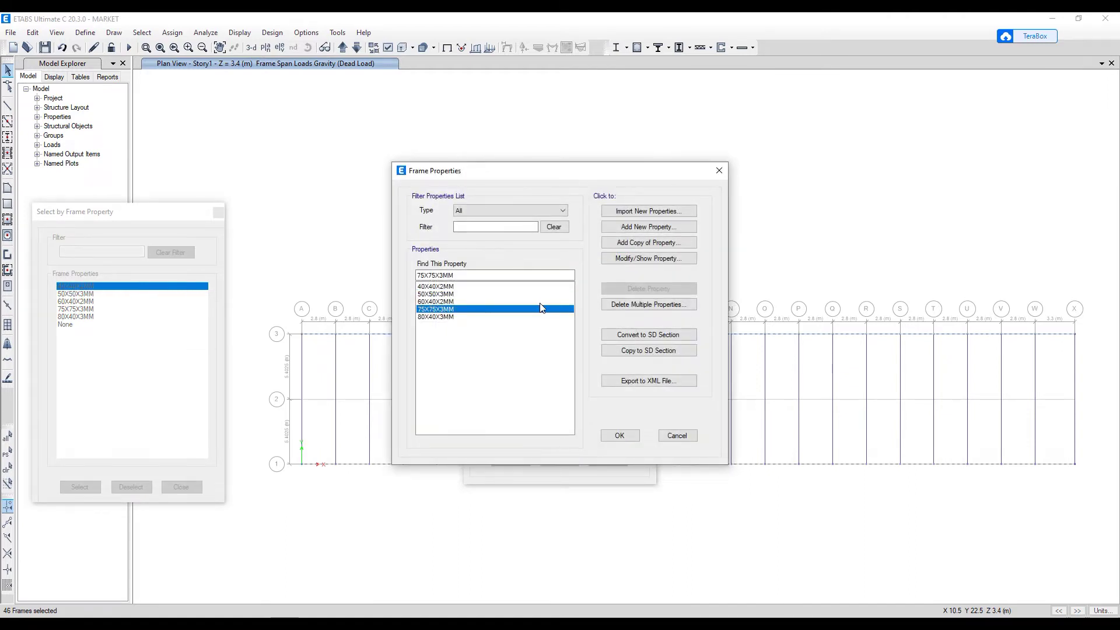
left_click(636, 248)
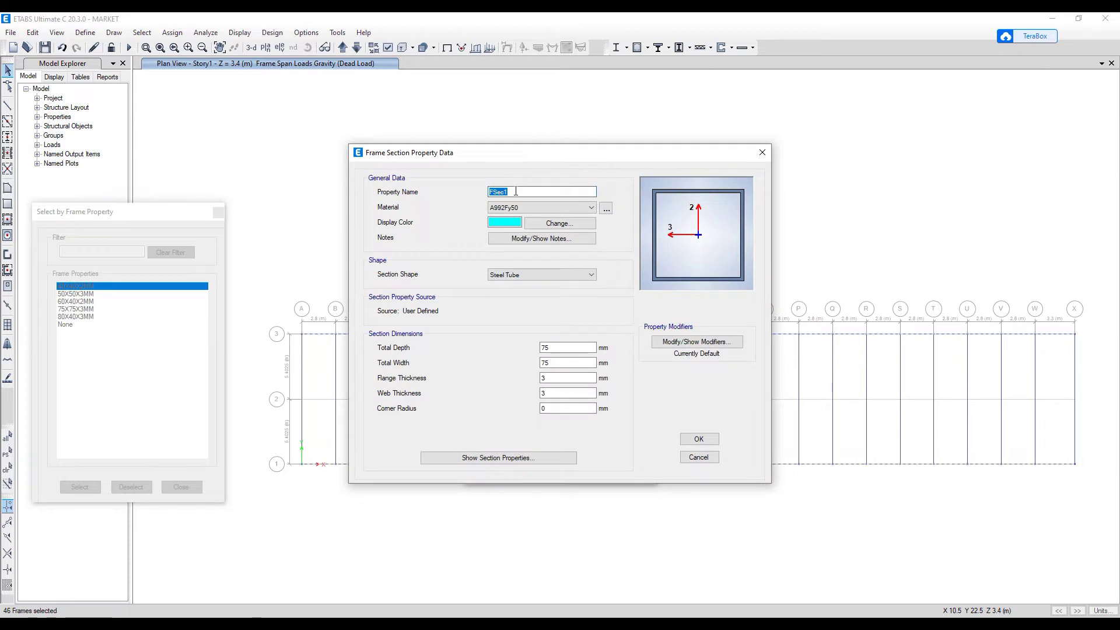
type("SHS: 75X75X3")
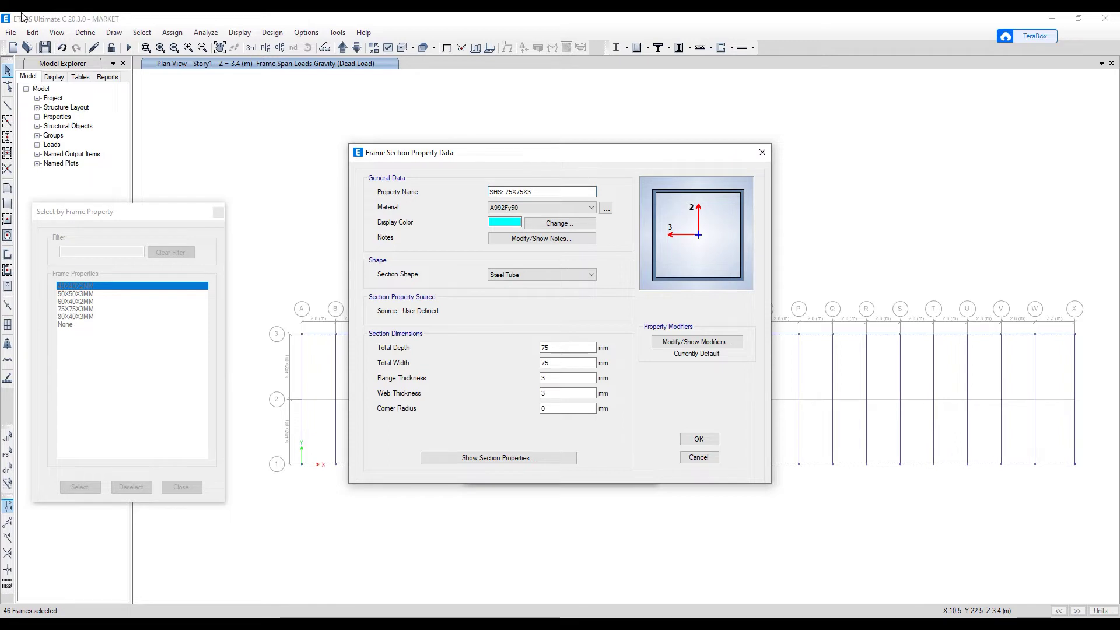
left_click(591, 208)
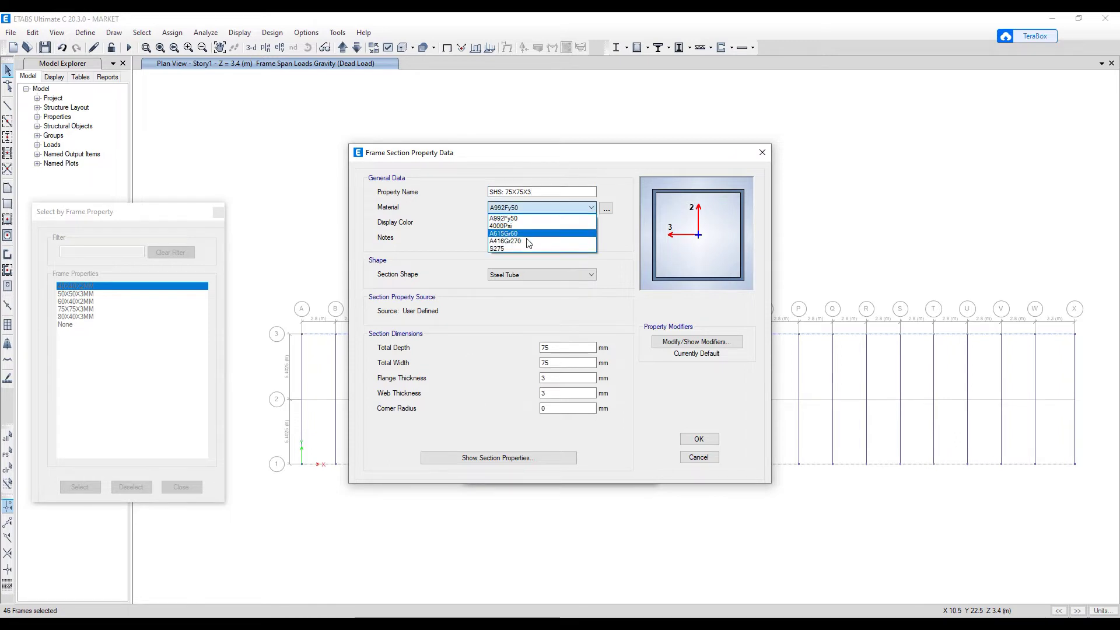
left_click(503, 248)
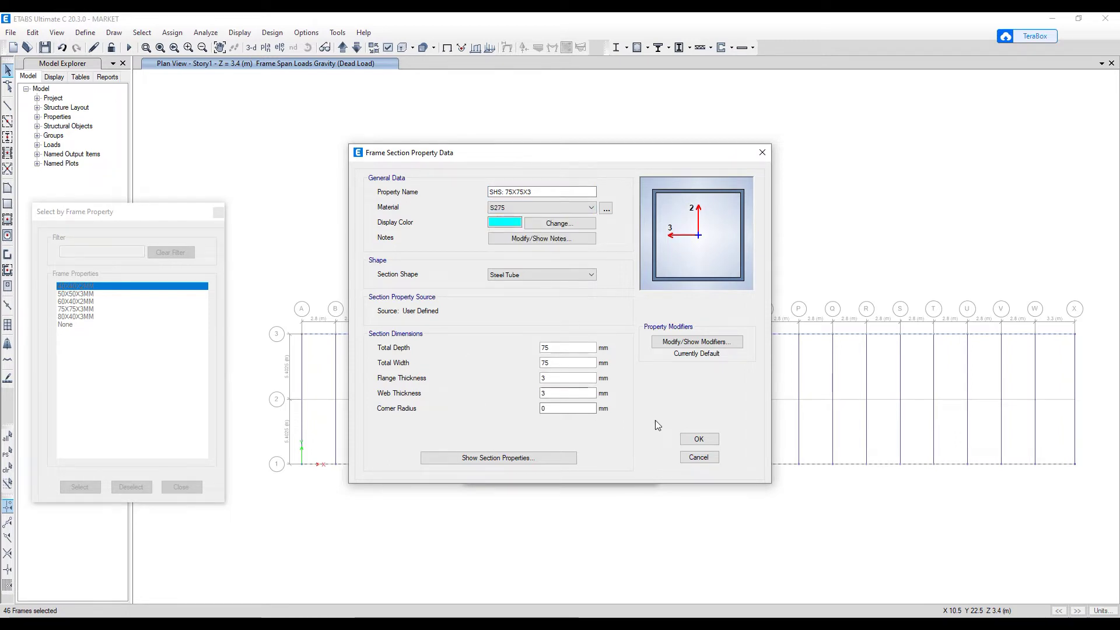
left_click(683, 439)
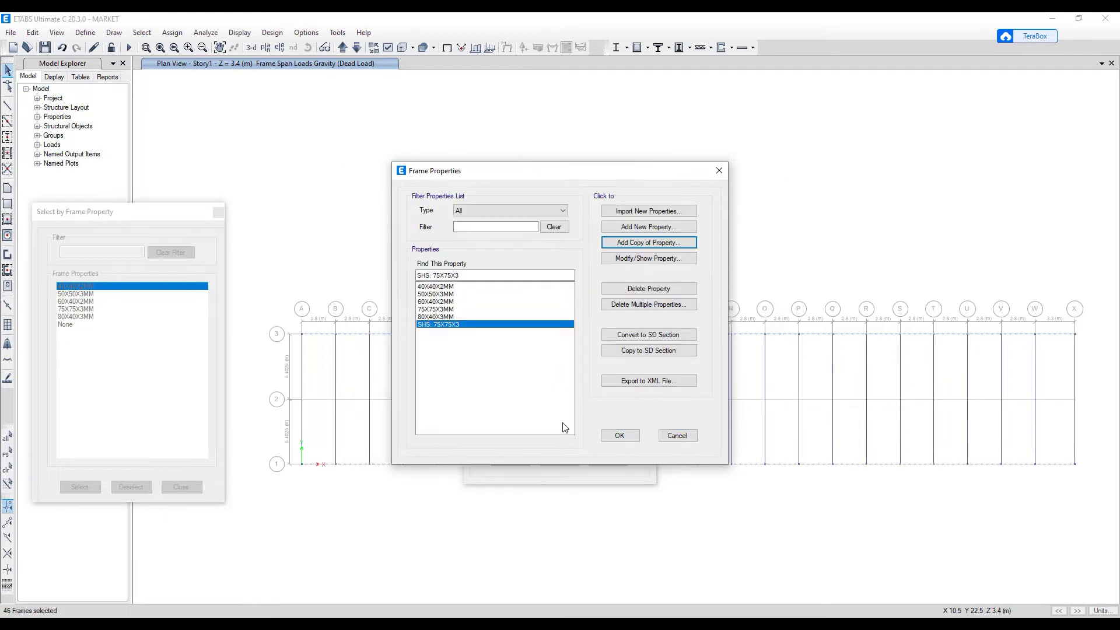
- Assign the SHS: 75X75X3 section to the selected beams along gridlines 1 and 3
left_click(624, 437)
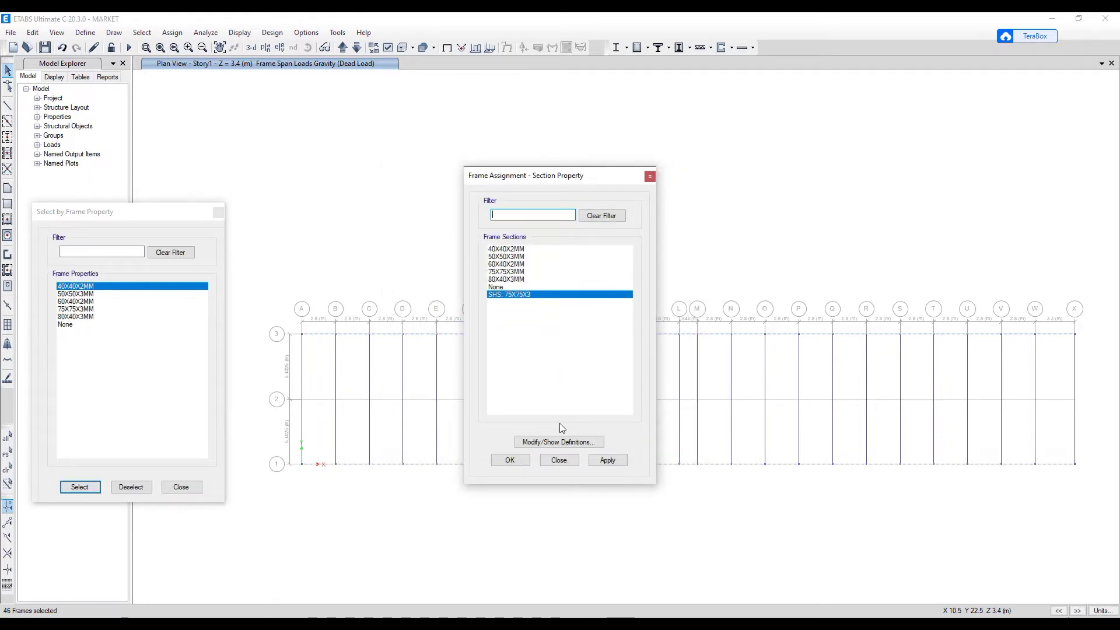
left_click(607, 461)
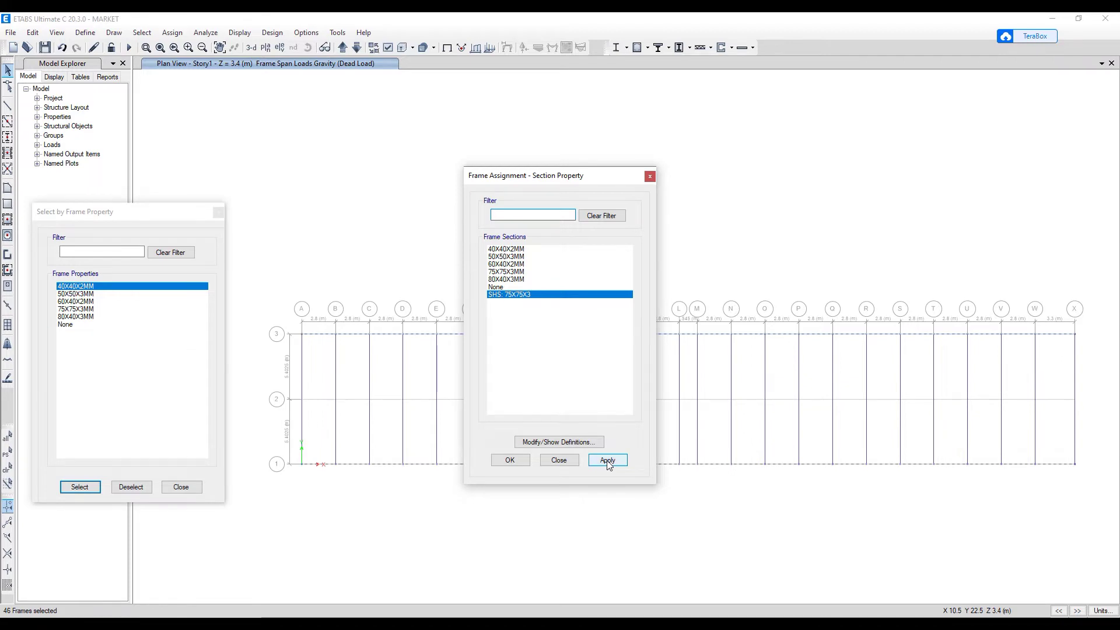
left_click(496, 465)
- Reselect the edge beams along gridlines 1 and 3 and assign them a uniform gravity load of 0.75 kN/m under Dead Load
left_click(7, 454)
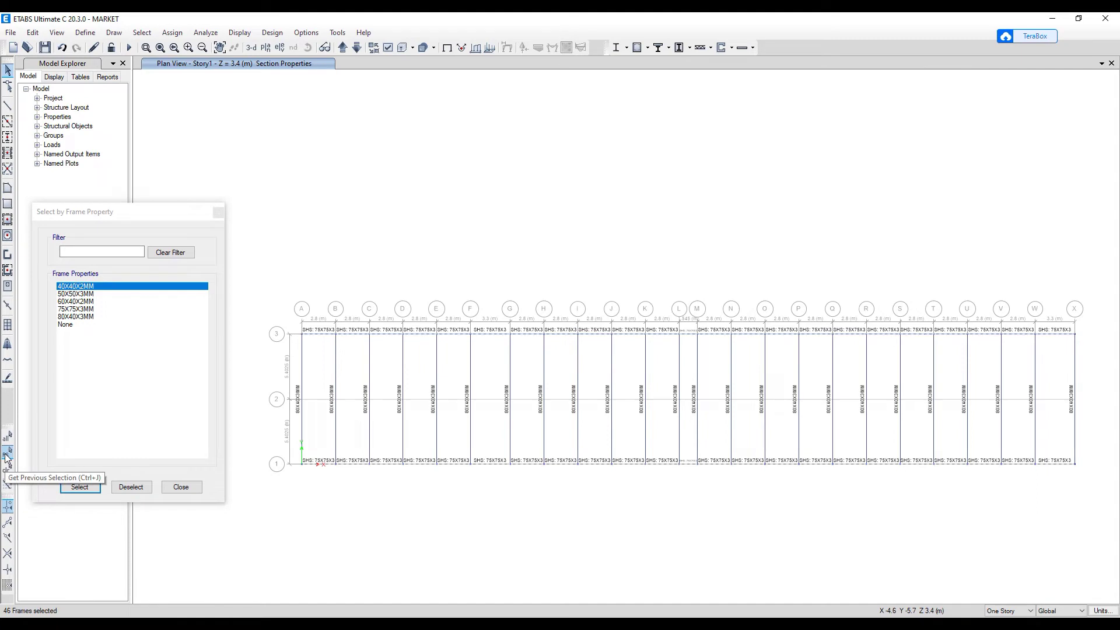
left_click(175, 35)
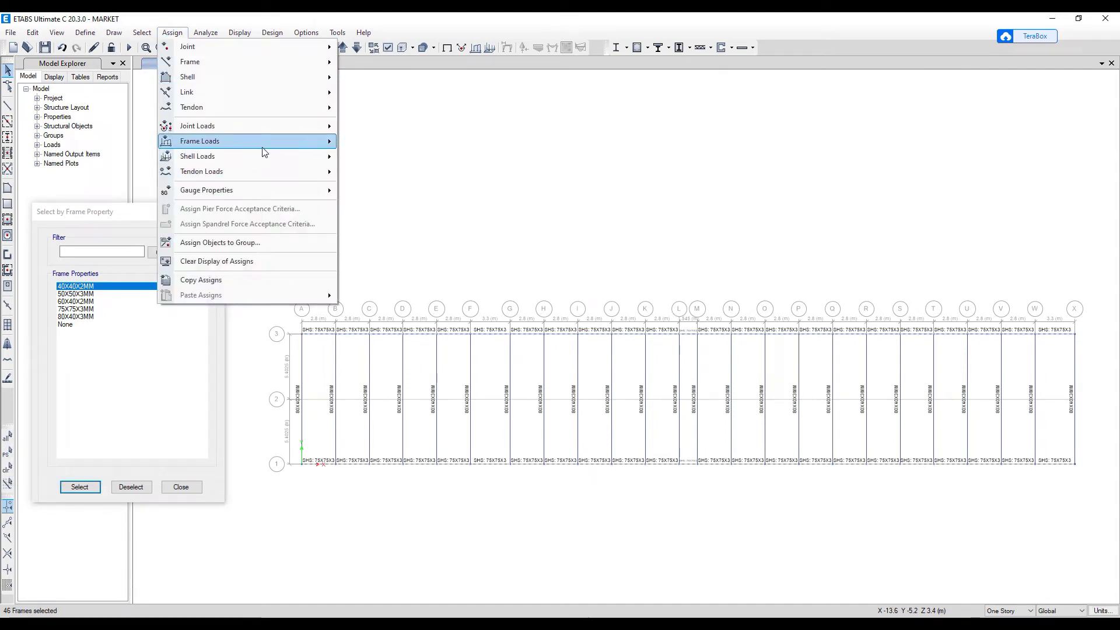
mouse_move(263, 150)
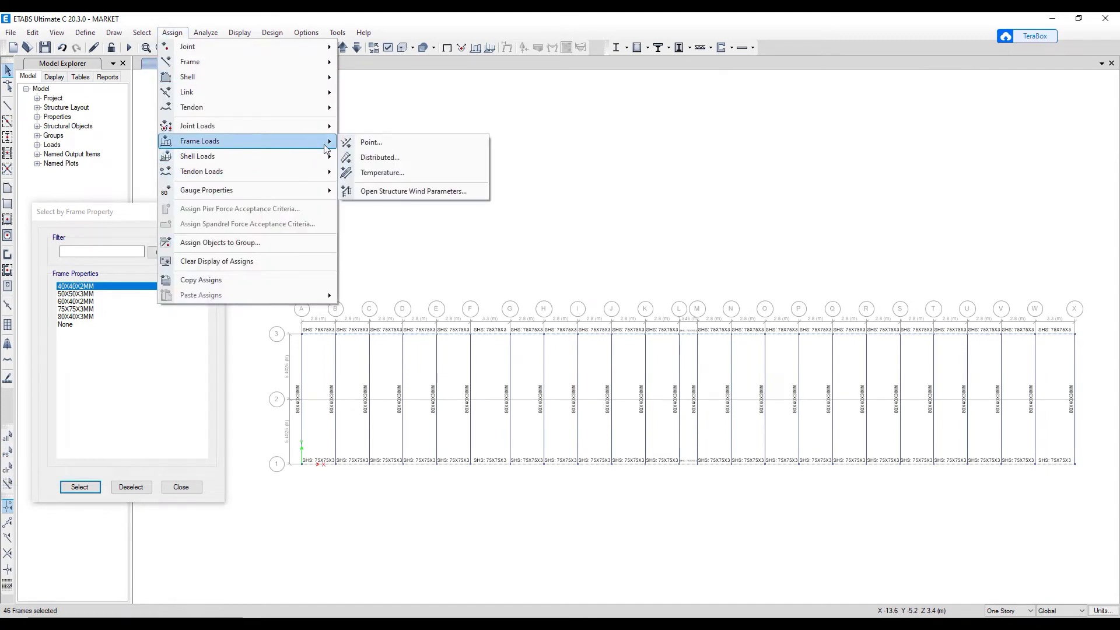
left_click(378, 163)
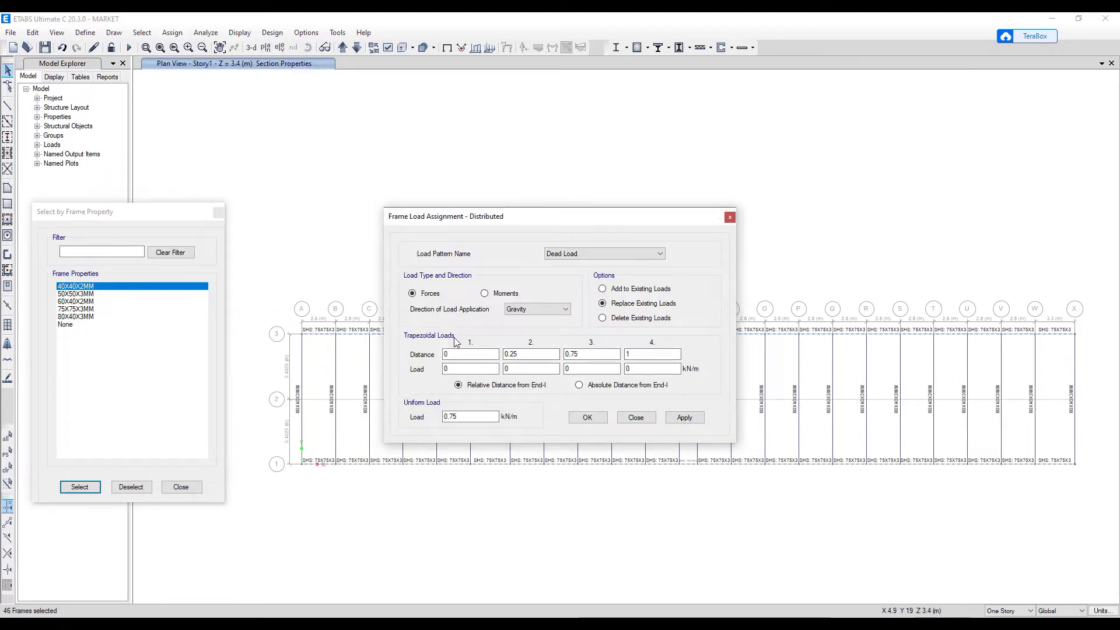
left_click(685, 417)
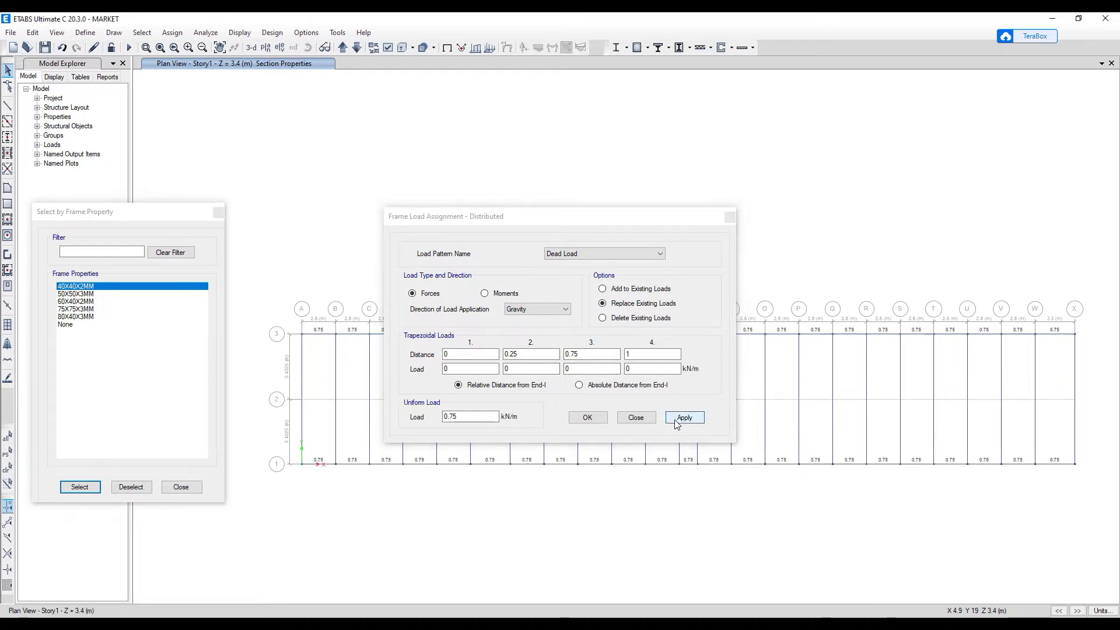
- Reselect the same edge beams and assign them a uniform gravity load of 0.6 kN/m under the Live Load pattern
left_click(591, 254)
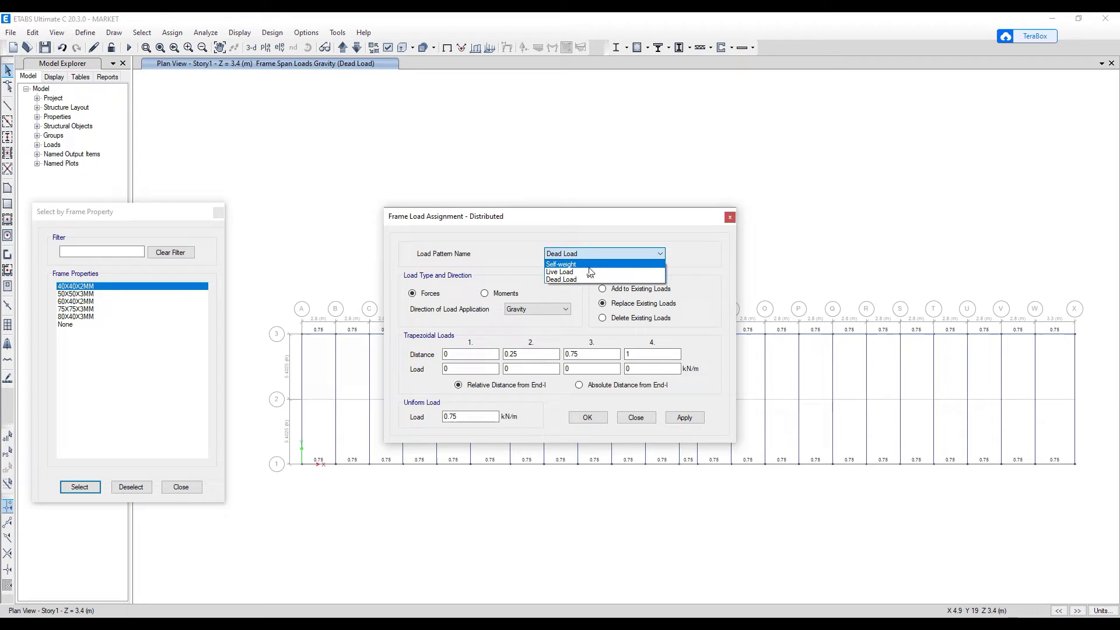
left_click(590, 272)
left_click(7, 453)
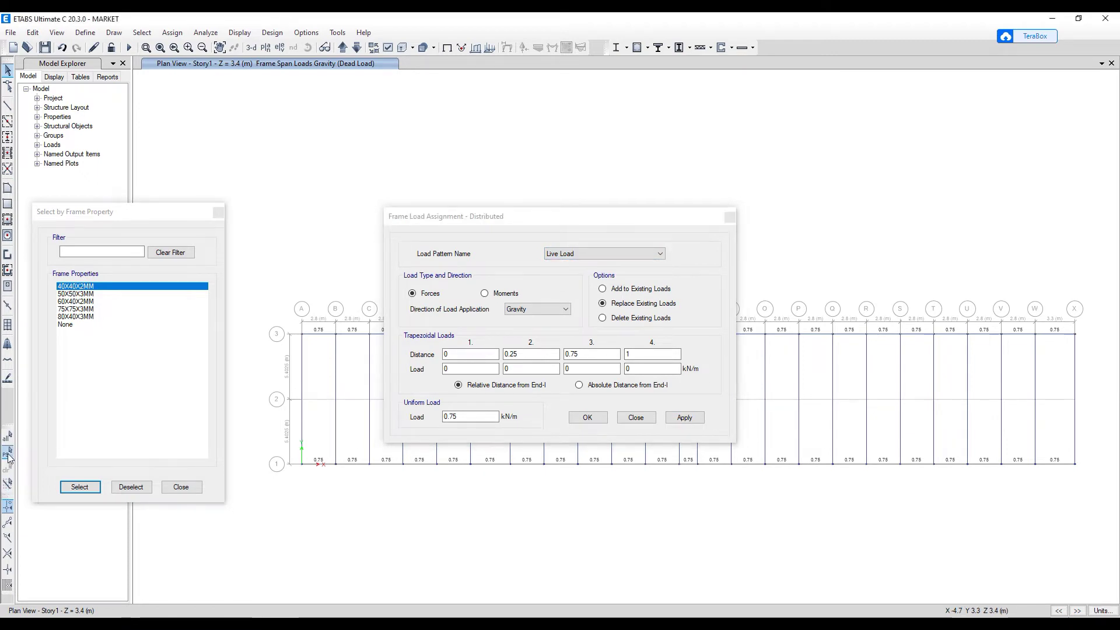
left_click(457, 416)
key("BackSpace")
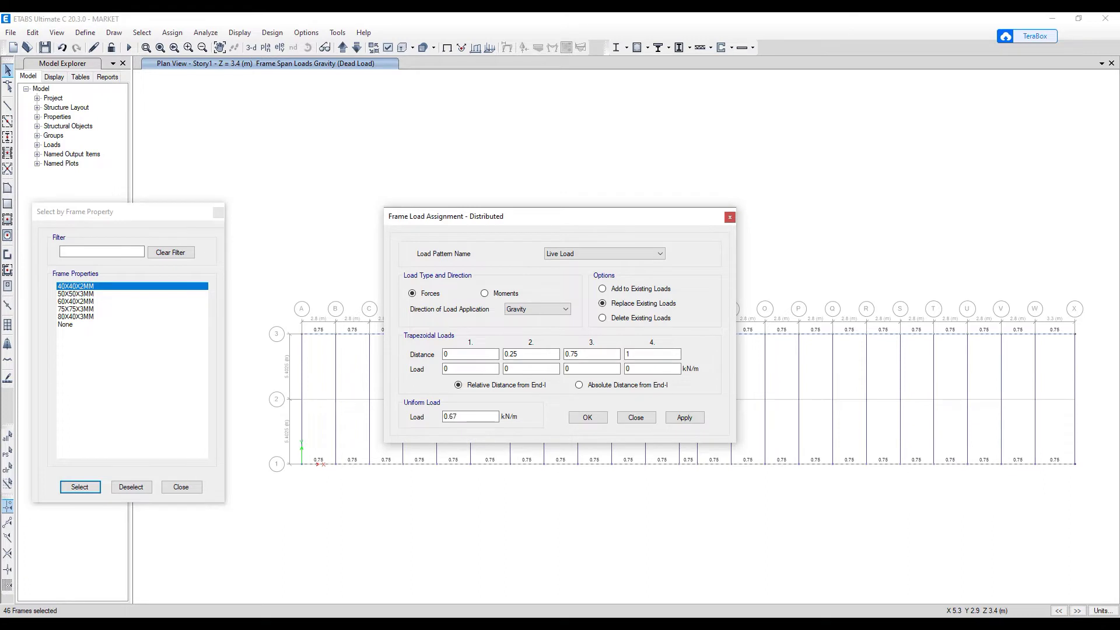
left_click(683, 418)
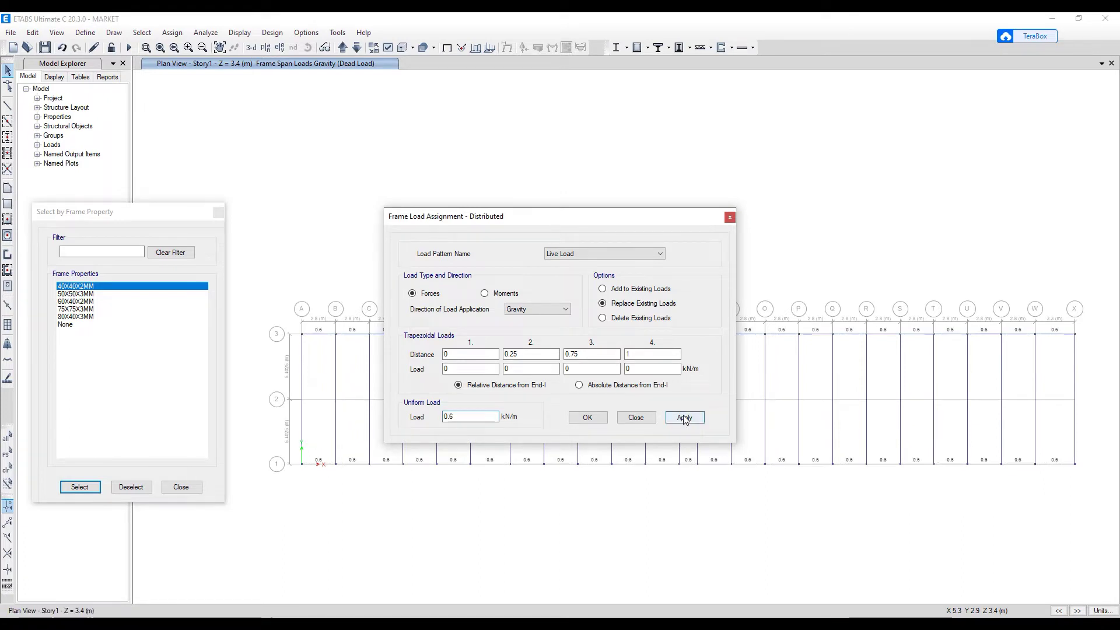
left_click(588, 417)
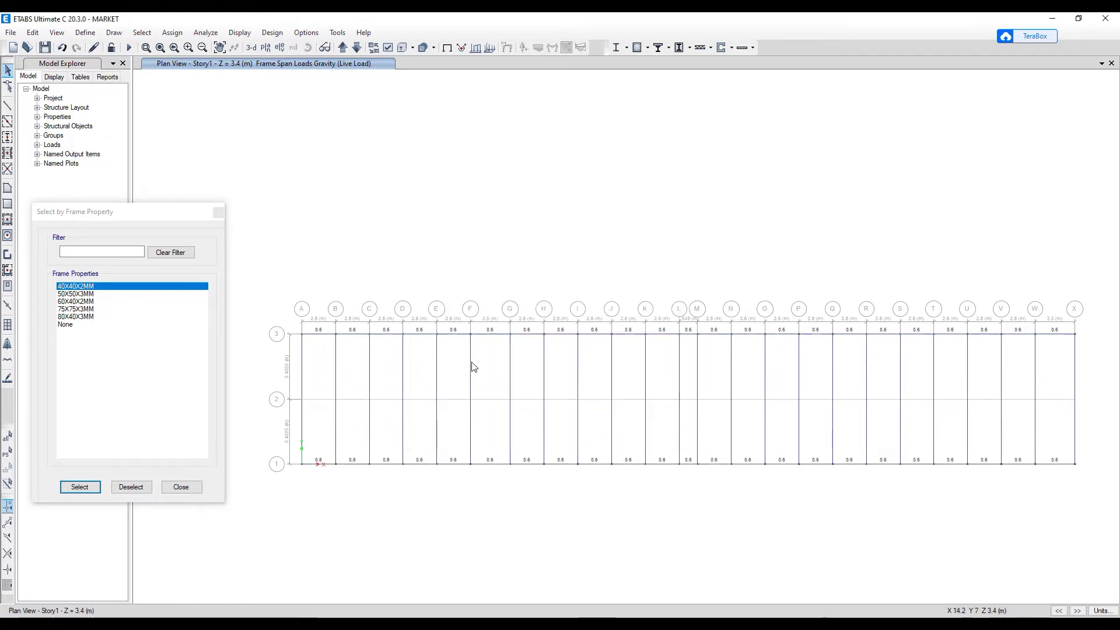
- Inspect the live loads on the roof in 3D and save the model as MARKET on the Desktop, replacing the existing file
left_click(218, 213)
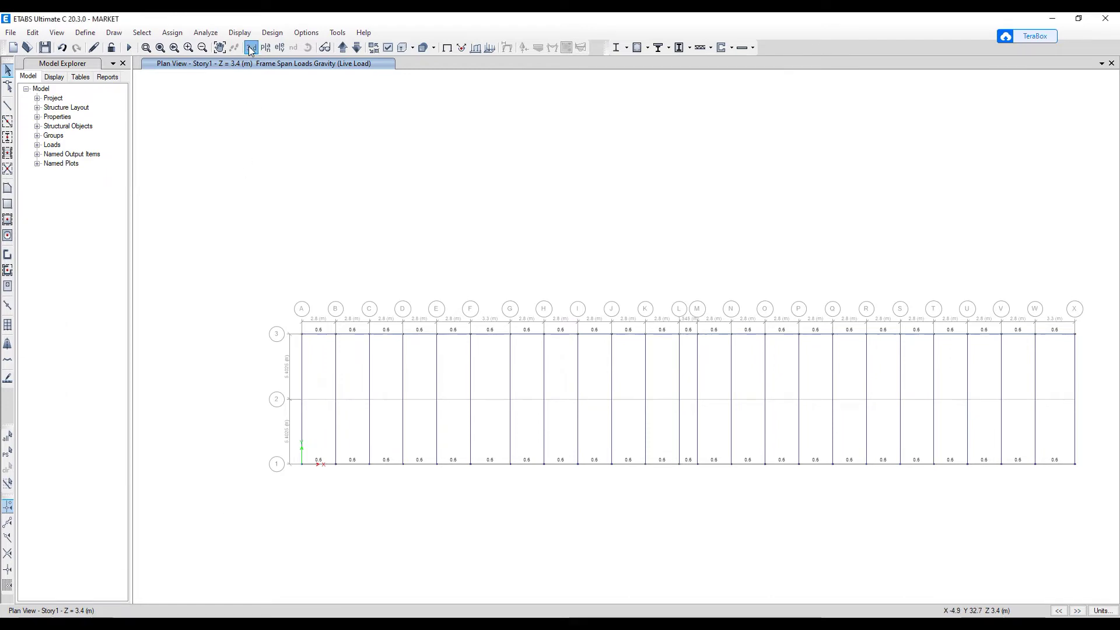
left_click(251, 49)
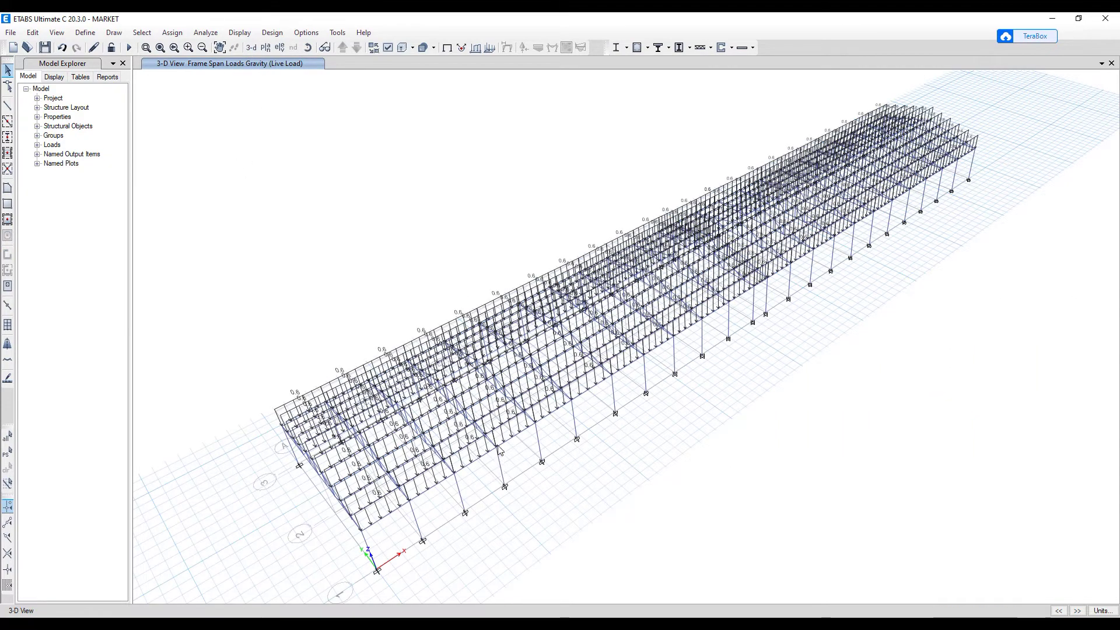
scroll(498, 449, "up", 5)
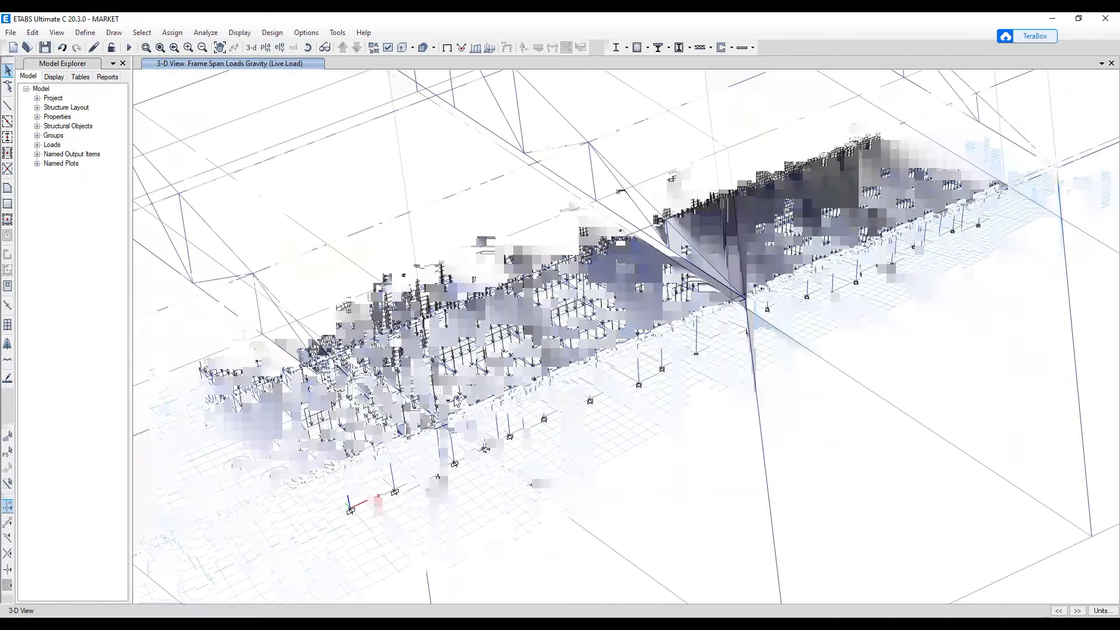
scroll(530, 418, "down", 2)
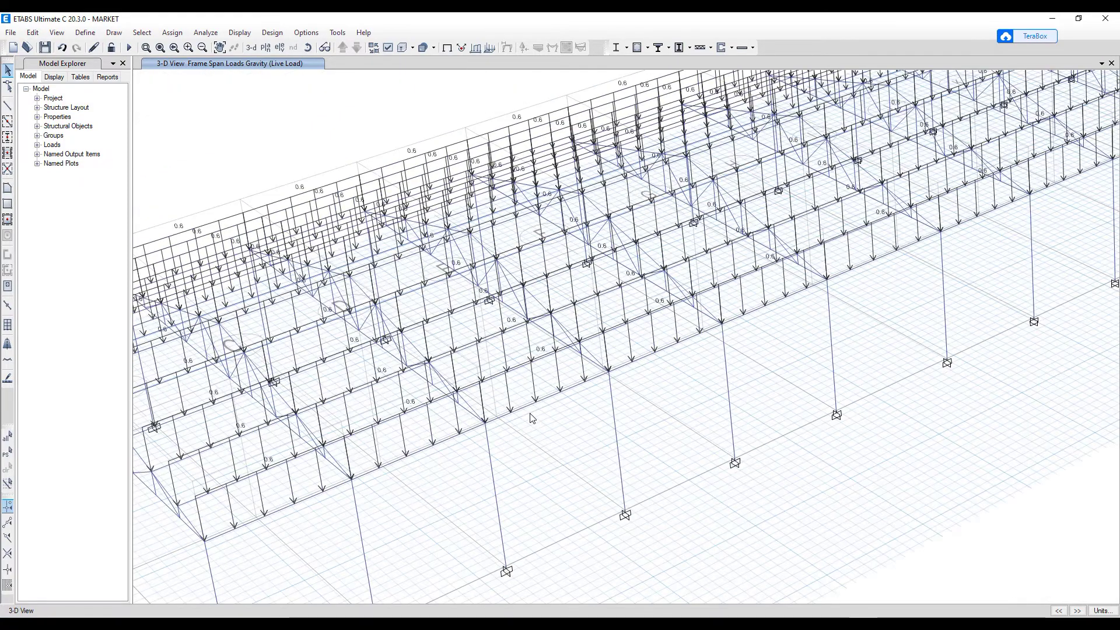
scroll(530, 417, "down", 4)
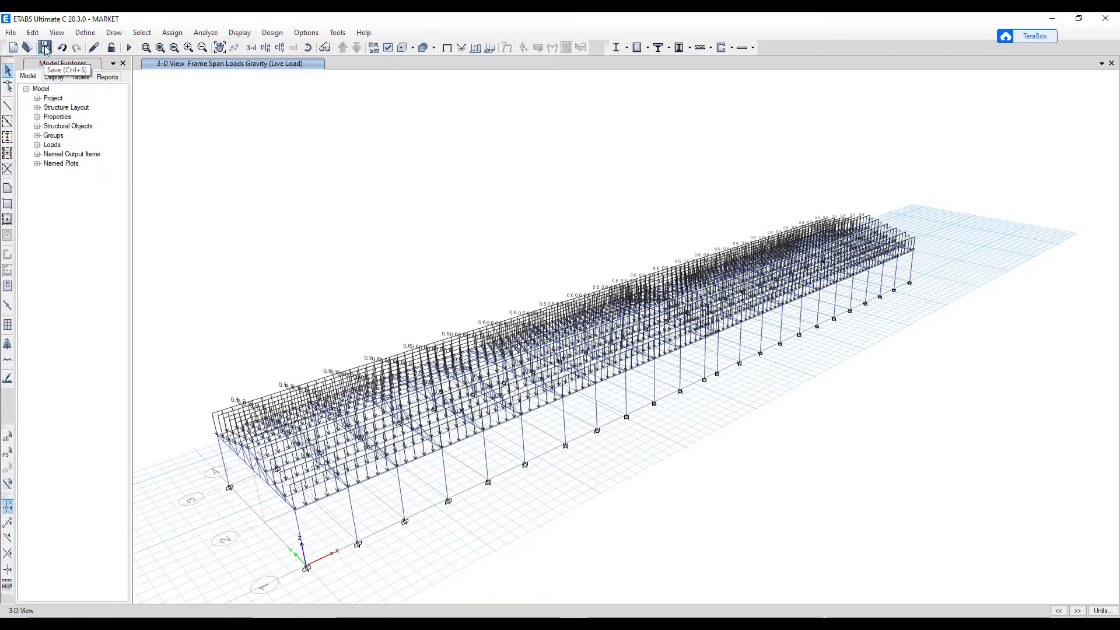
key("ctrl+shift+s")
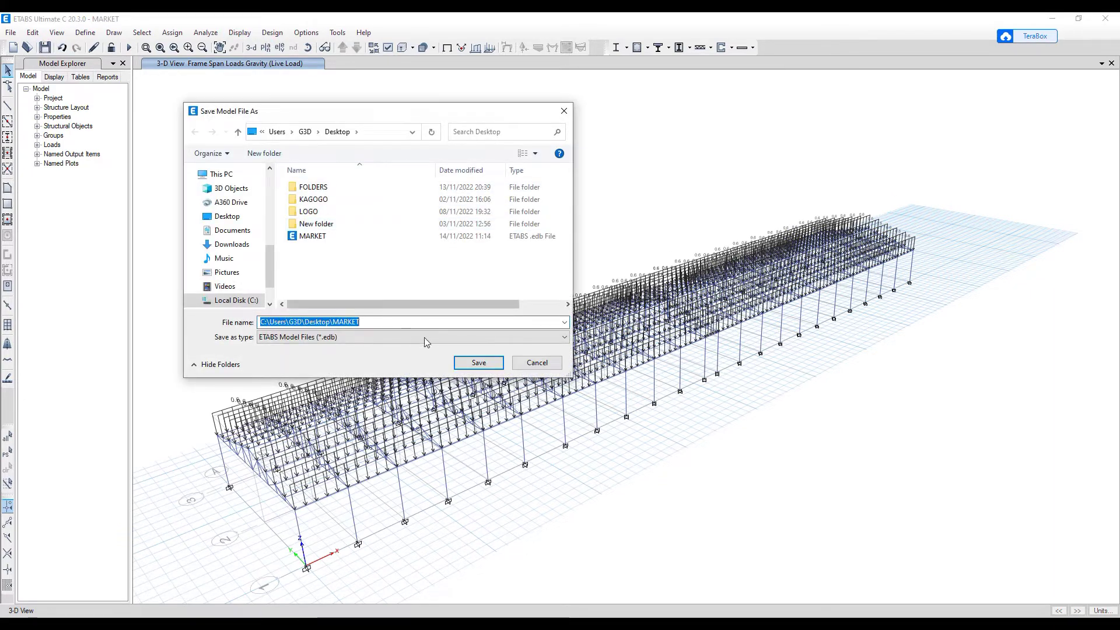
left_click(479, 363)
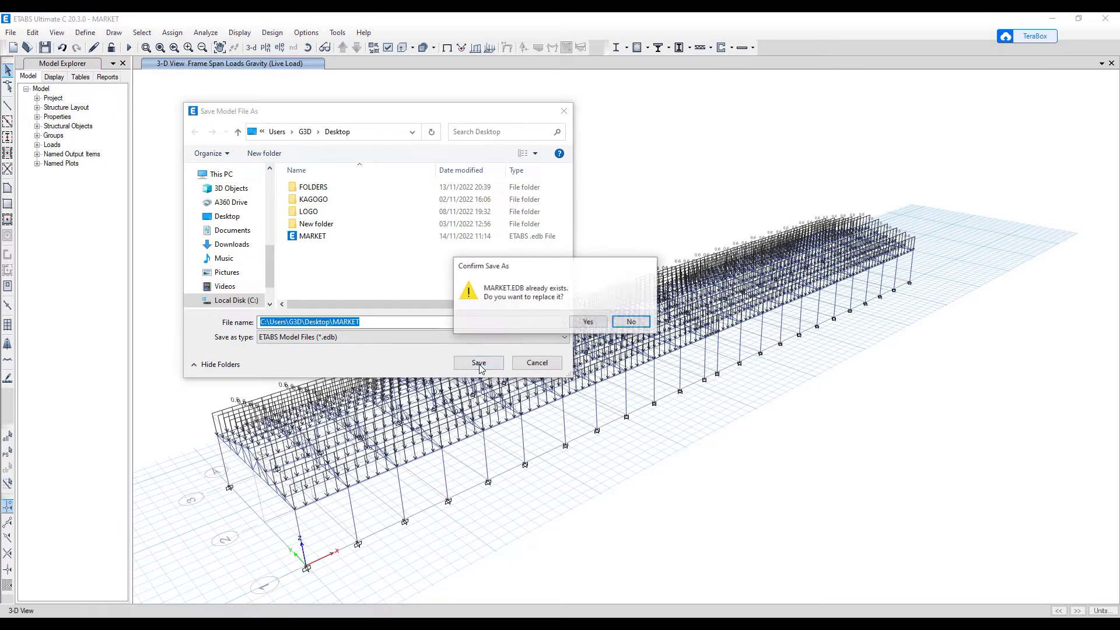
left_click(590, 324)
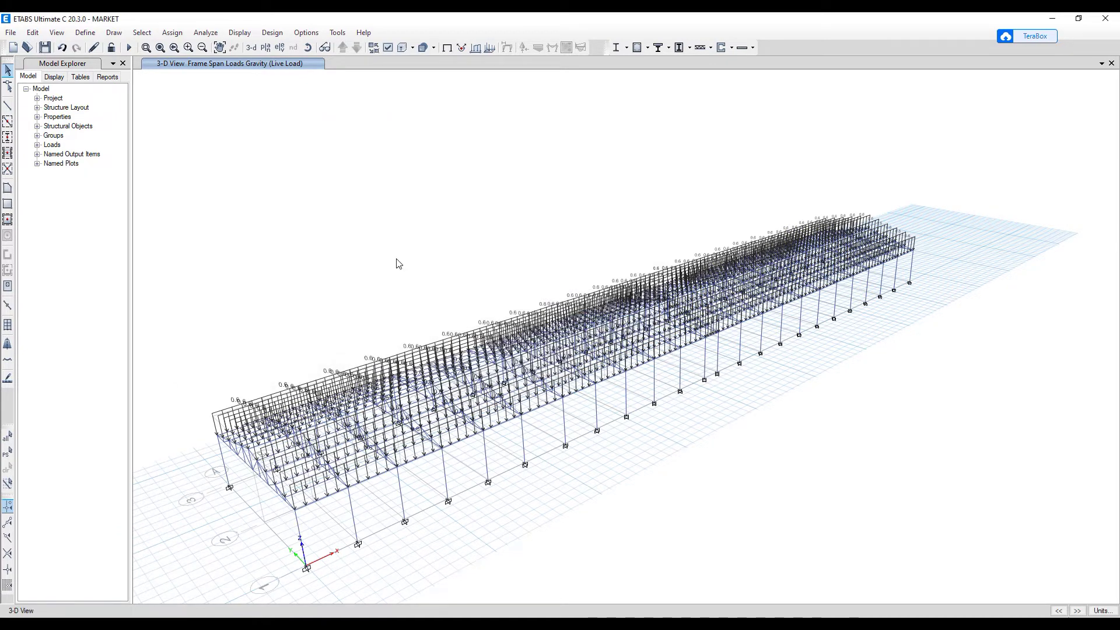
- Review the steel frame design preferences for BS 5950-2000 and accept them as they are
left_click(270, 33)
mouse_move(326, 47)
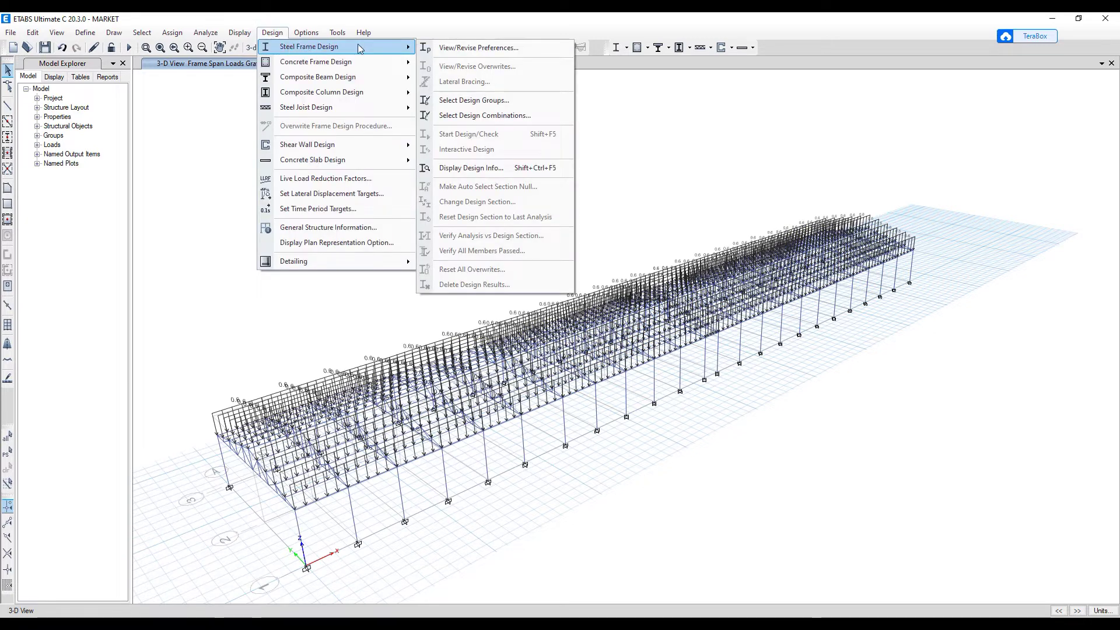
left_click(477, 48)
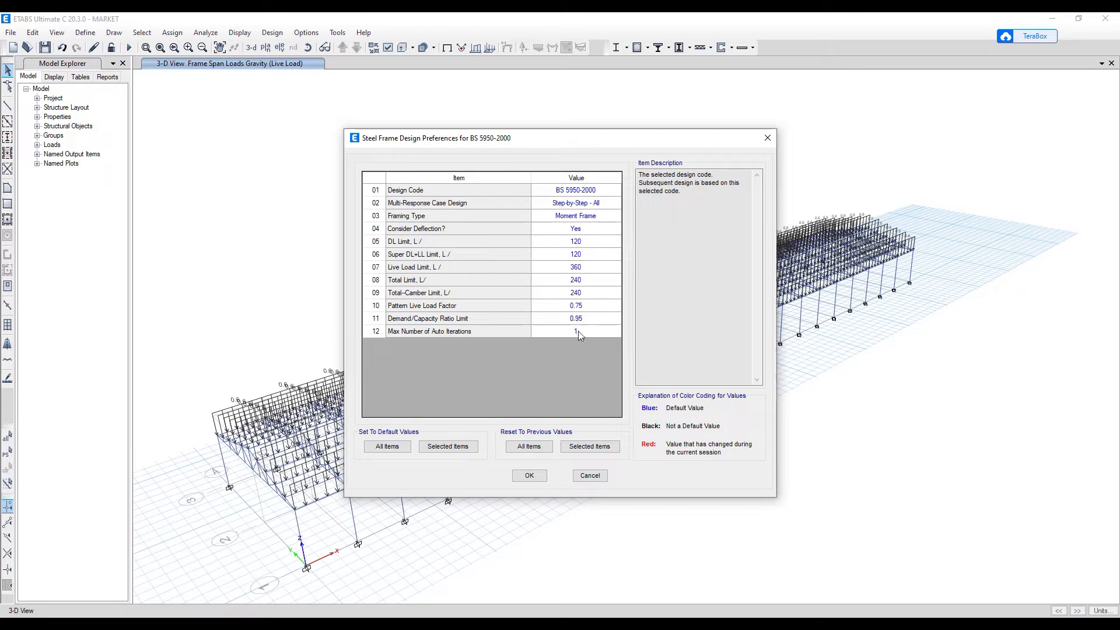
left_click(529, 476)
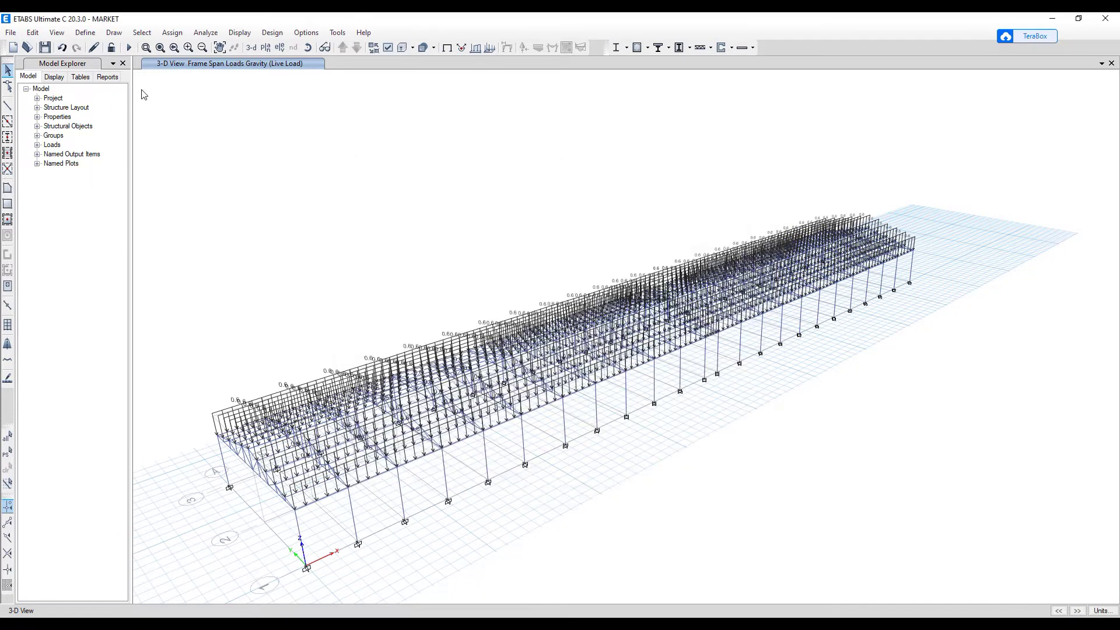
- Add the default steel frame design load combinations to the model
left_click(88, 34)
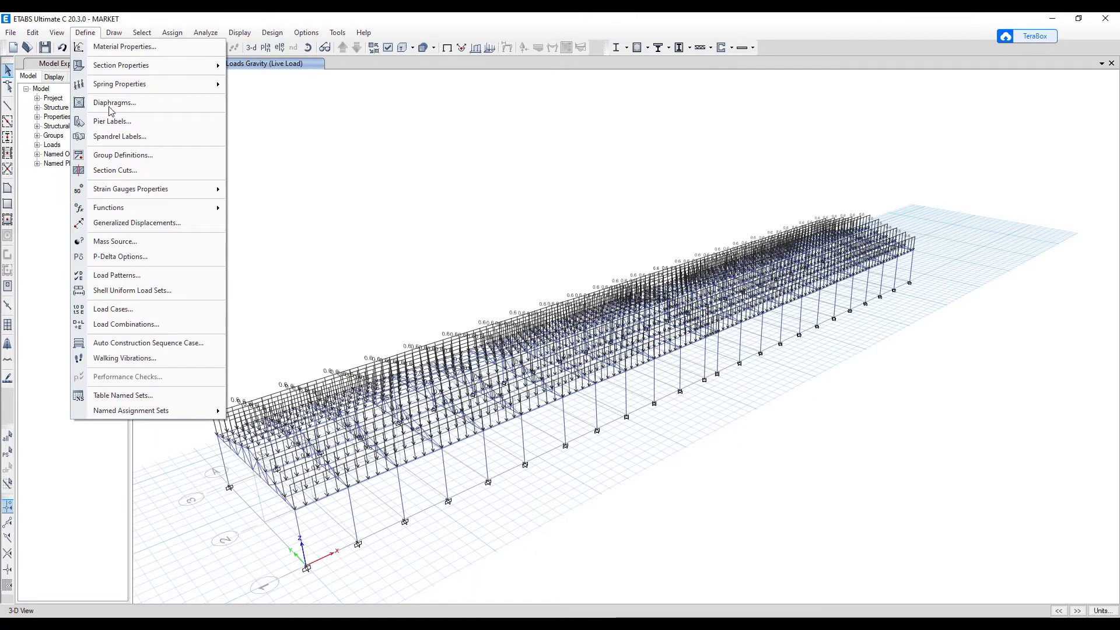
left_click(156, 325)
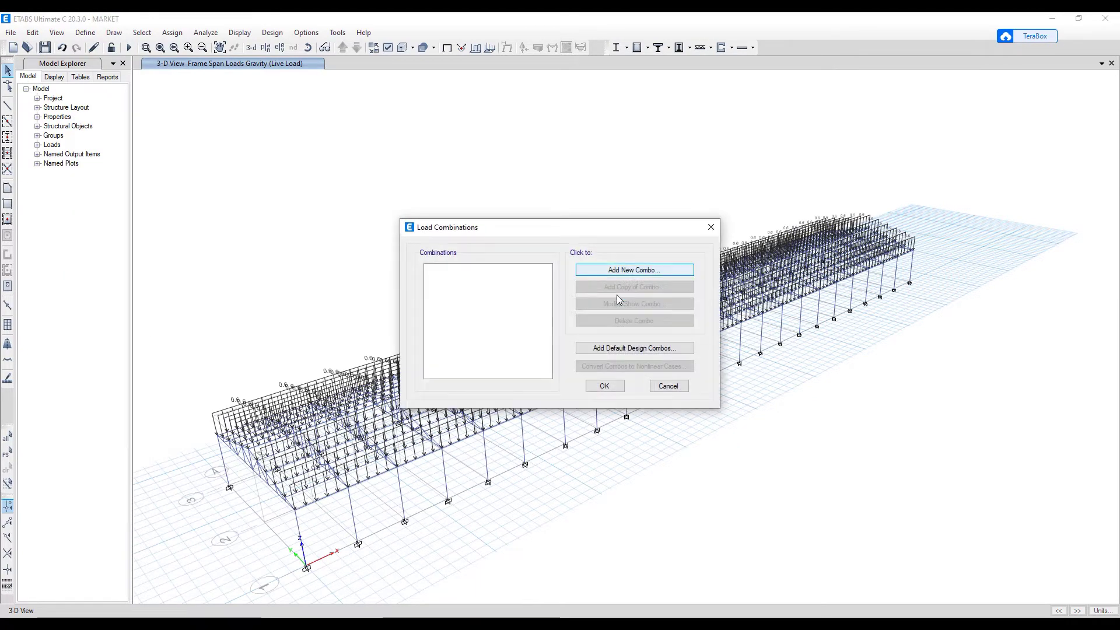
left_click(627, 348)
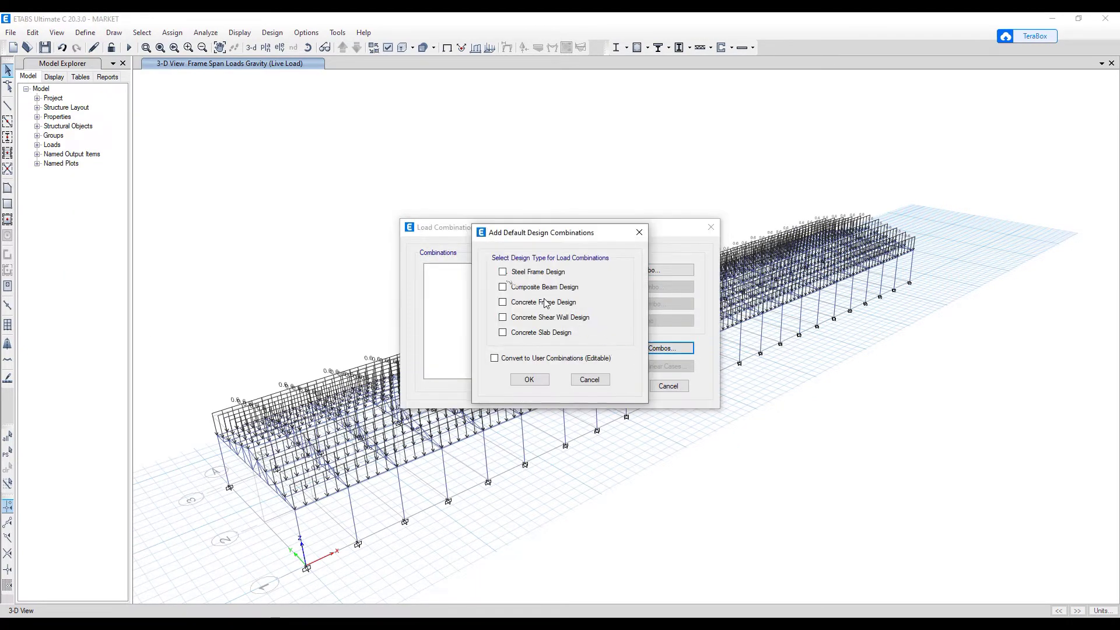
left_click(529, 379)
left_click(606, 386)
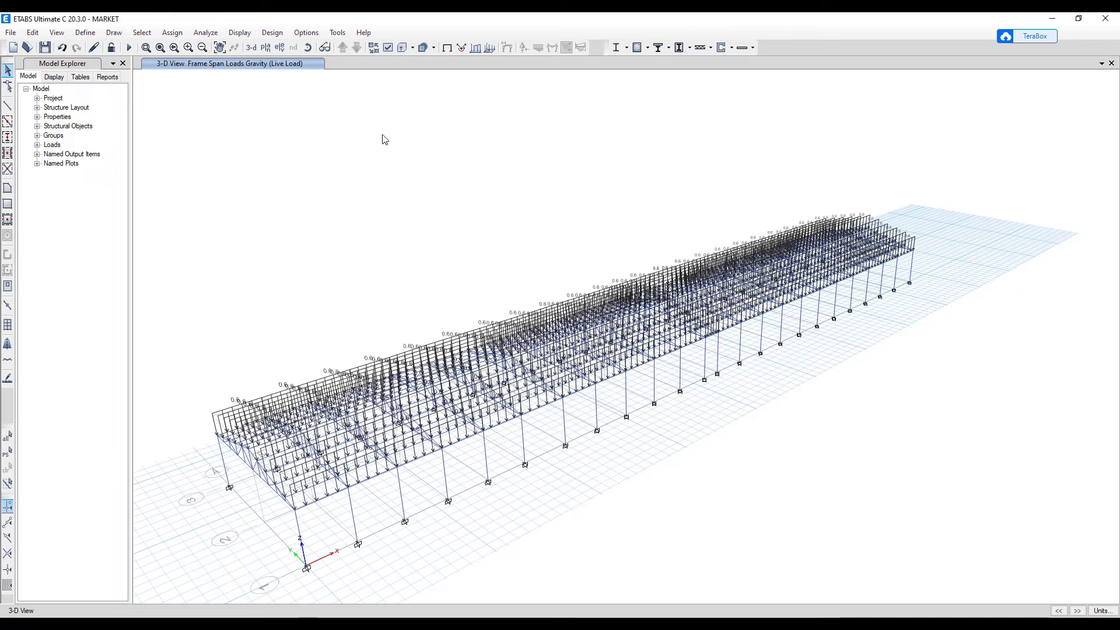
- Run the analysis, saving over the MARKET file on the Desktop, and start the steel frame design check
left_click(129, 47)
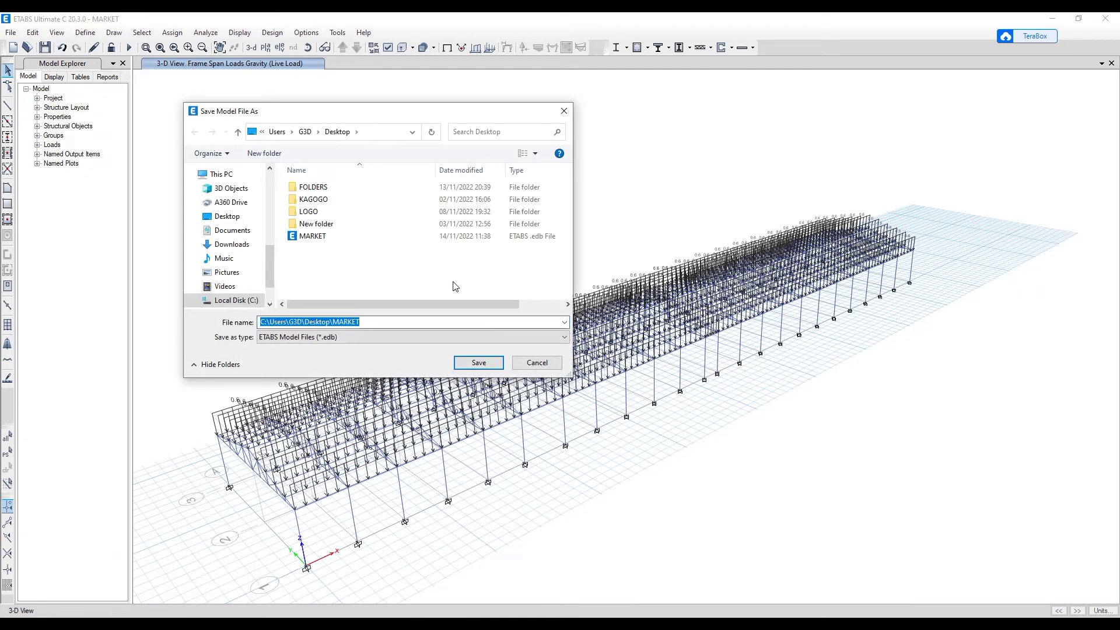
left_click(478, 363)
left_click(589, 322)
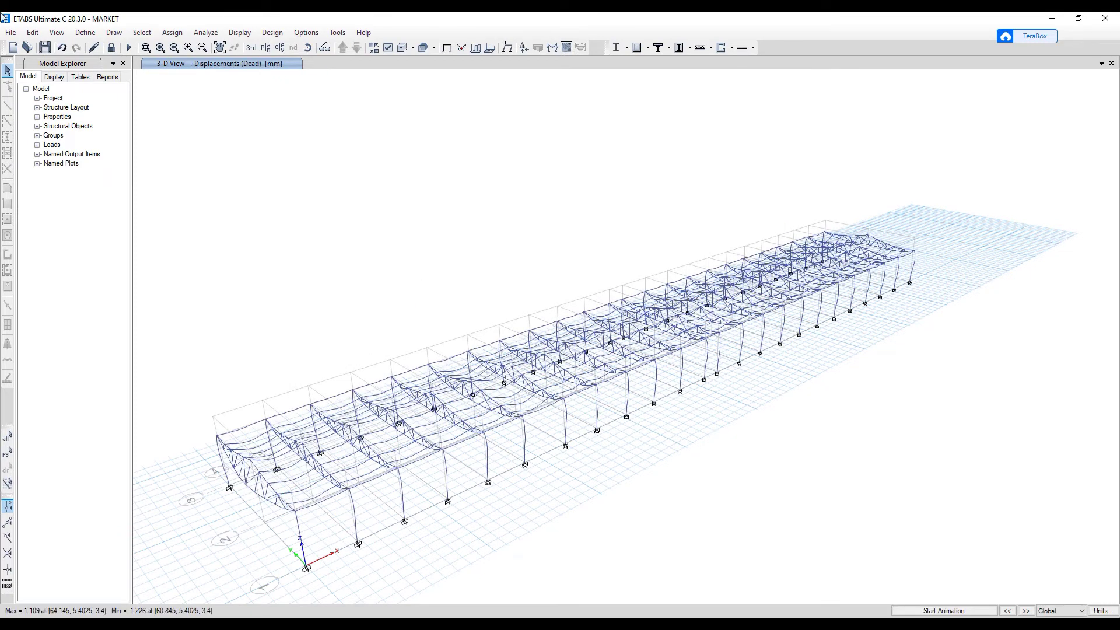
left_click(616, 49)
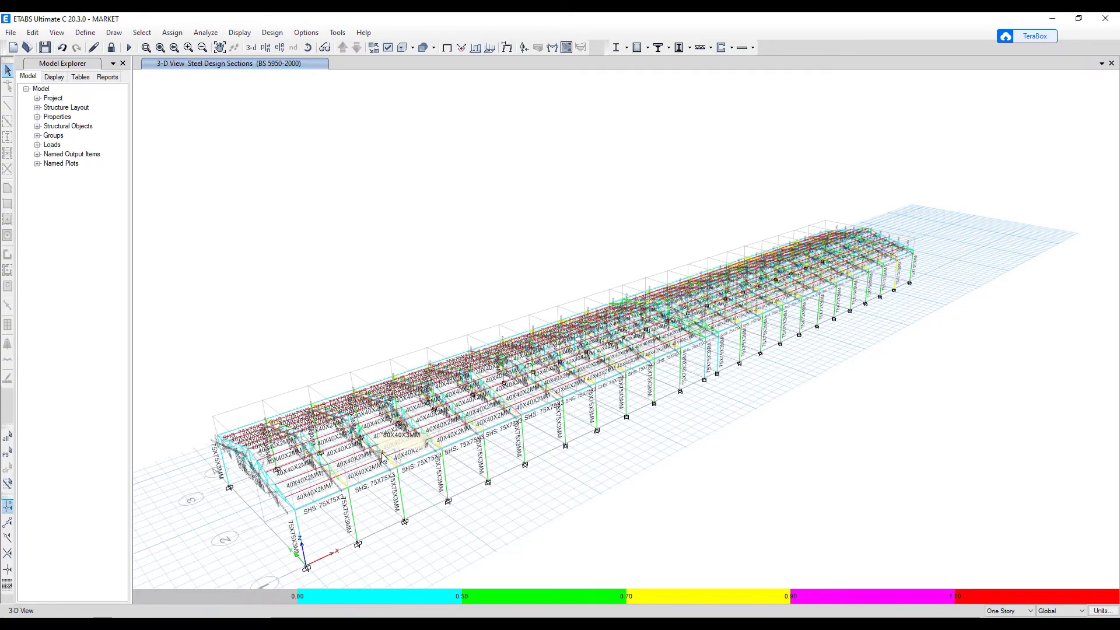
- Examine the colour-coded steel design results of the purlins, trusses, edge beams and columns from both sides of the building
scroll(387, 457, "up", 5)
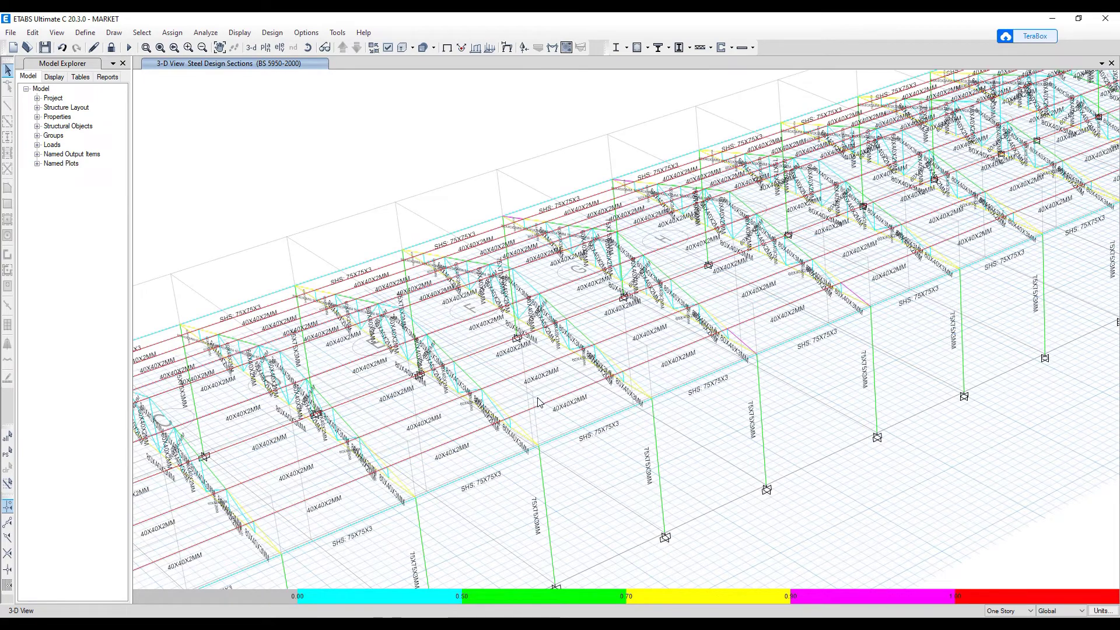
scroll(537, 403, "down", 6)
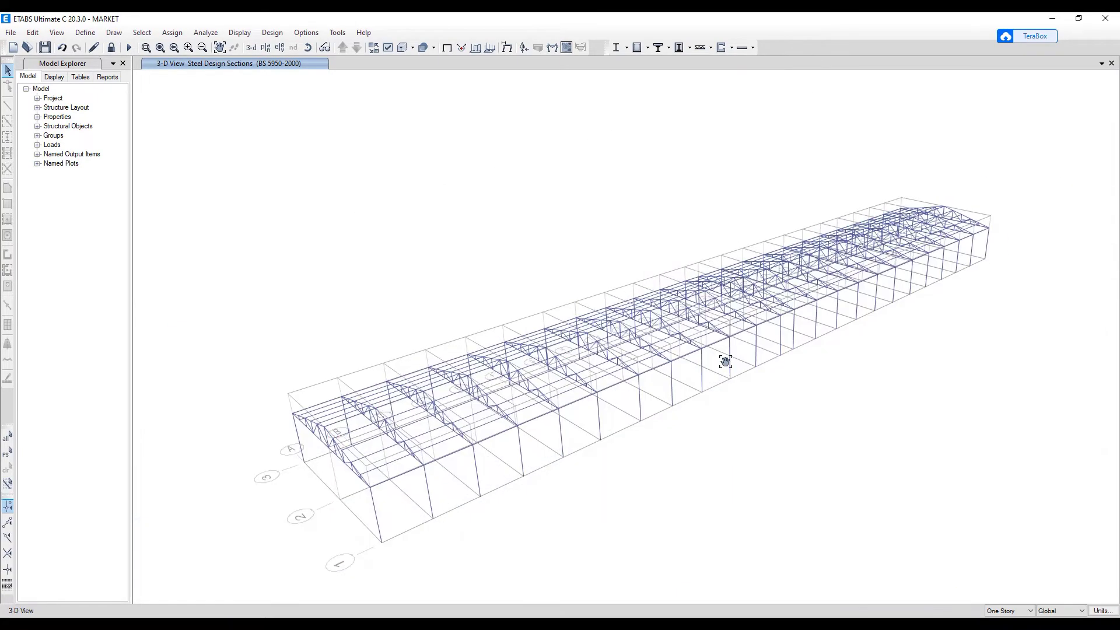
scroll(734, 316, "up", 3)
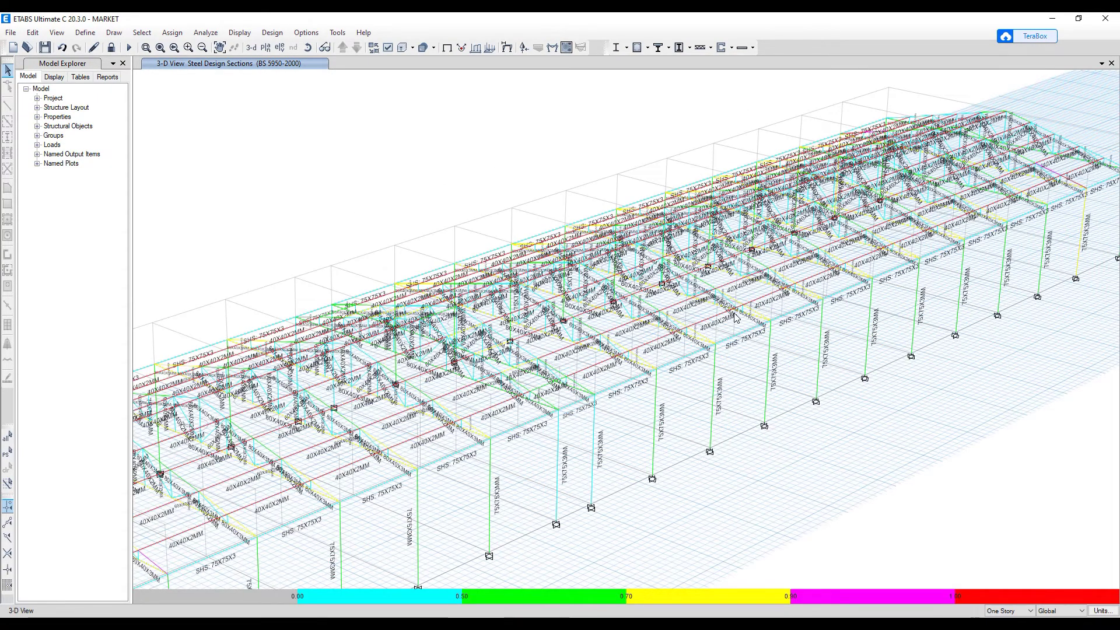
scroll(736, 318, "up", 4)
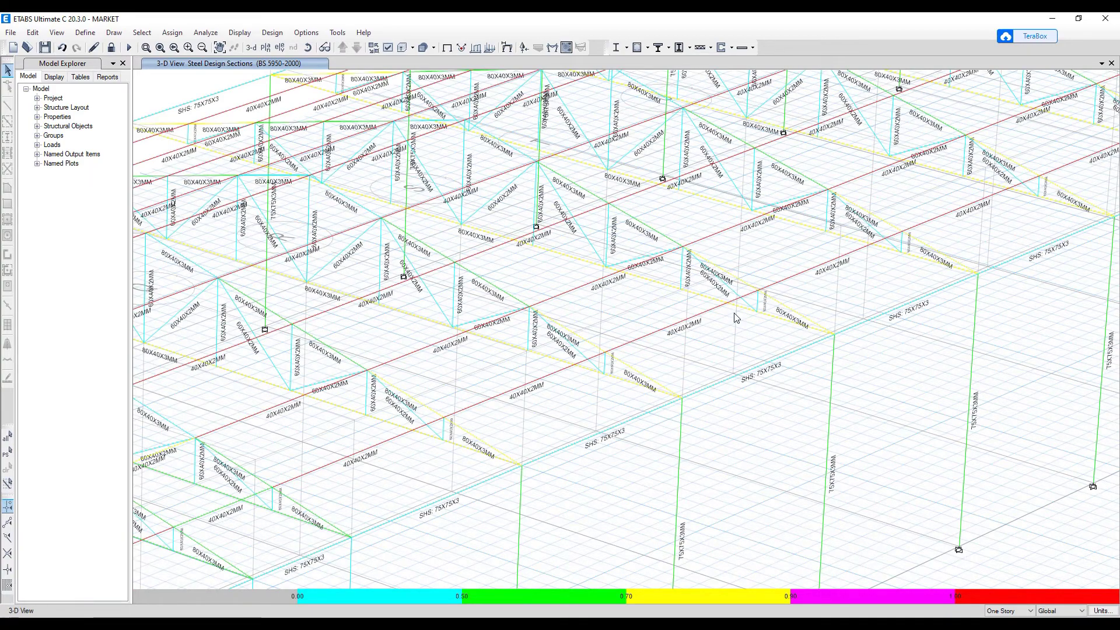
scroll(736, 318, "down", 2)
scroll(736, 318, "down", 5)
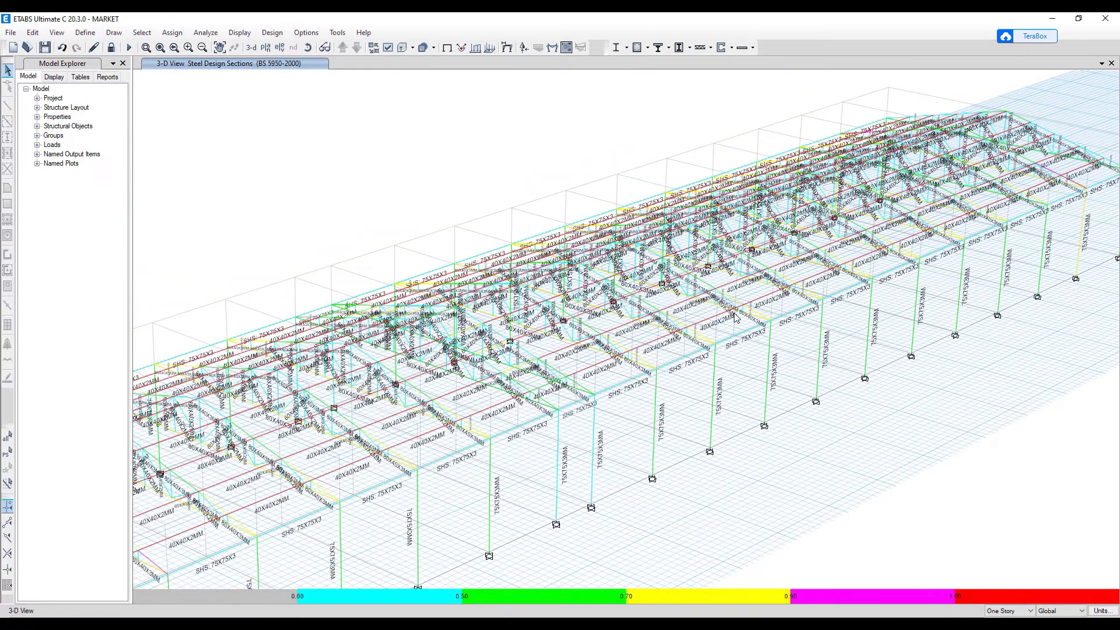
scroll(372, 426, "up", 3)
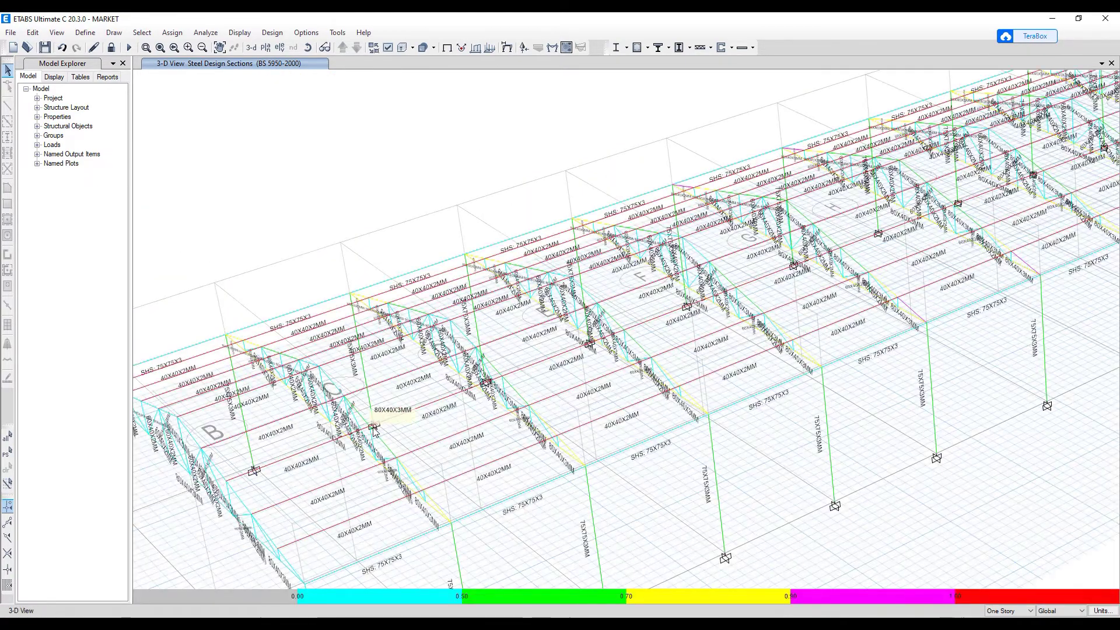
scroll(372, 427, "down", 3)
middle_click_drag(373, 427, 572, 380, "shift")
scroll(572, 380, "up", 3)
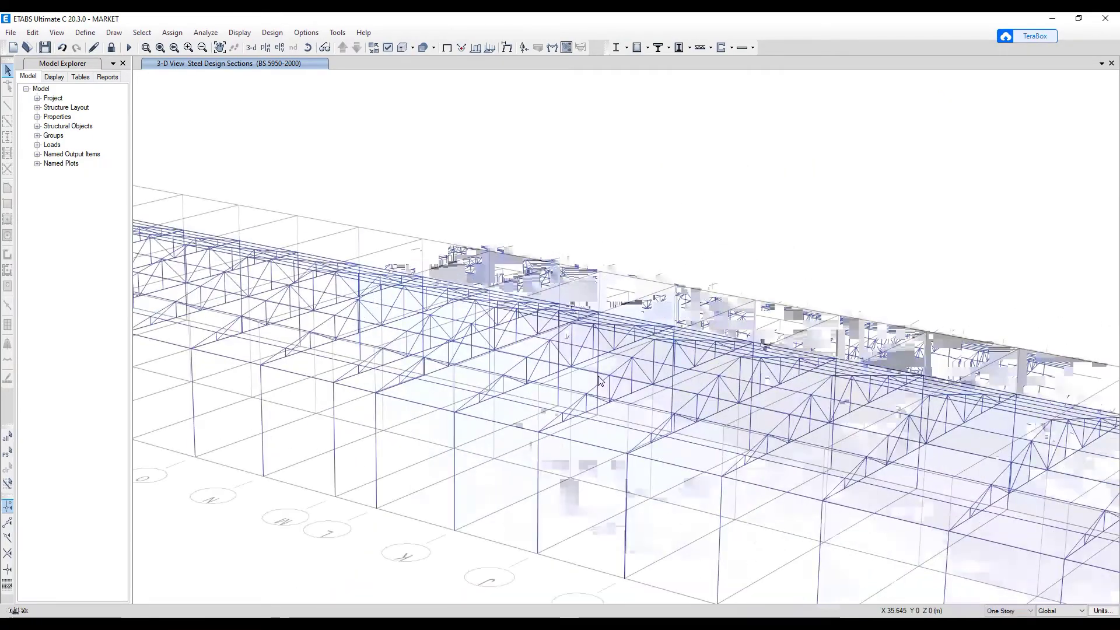
scroll(599, 378, "down", 3)
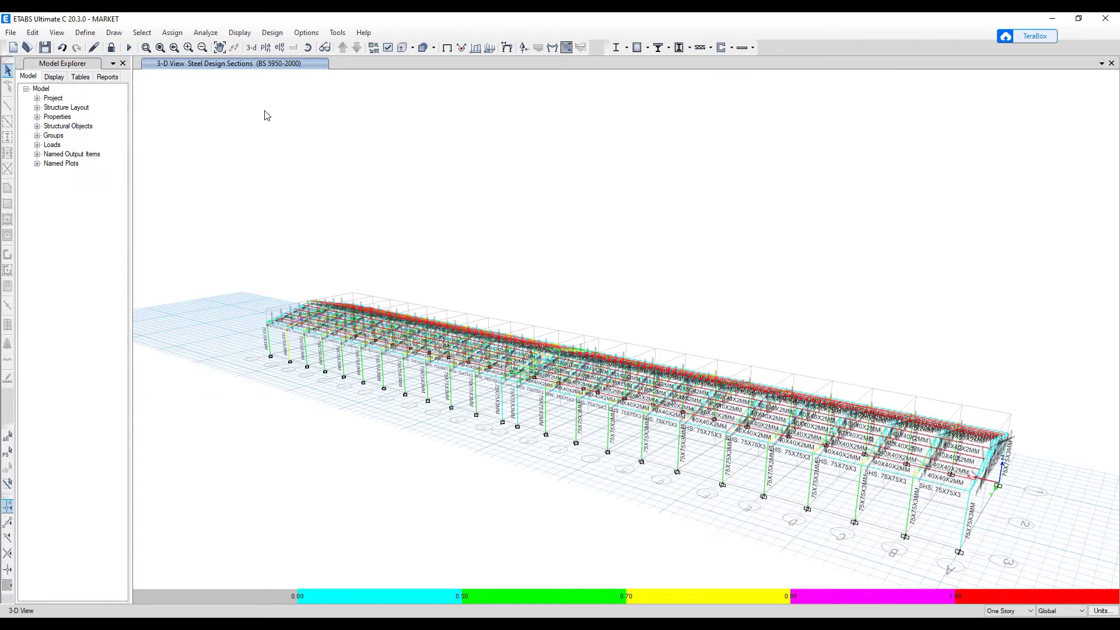
- Unlock the model, accepting deletion of the analysis results, and select all frames with the 40X40X2MM section property
left_click(111, 47)
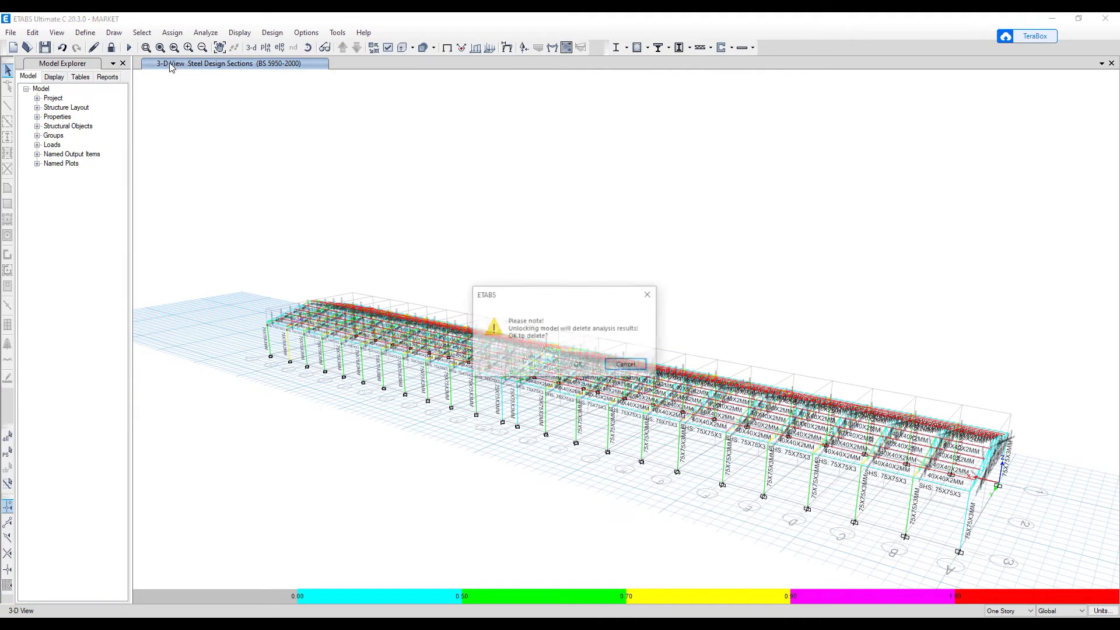
left_click(582, 371)
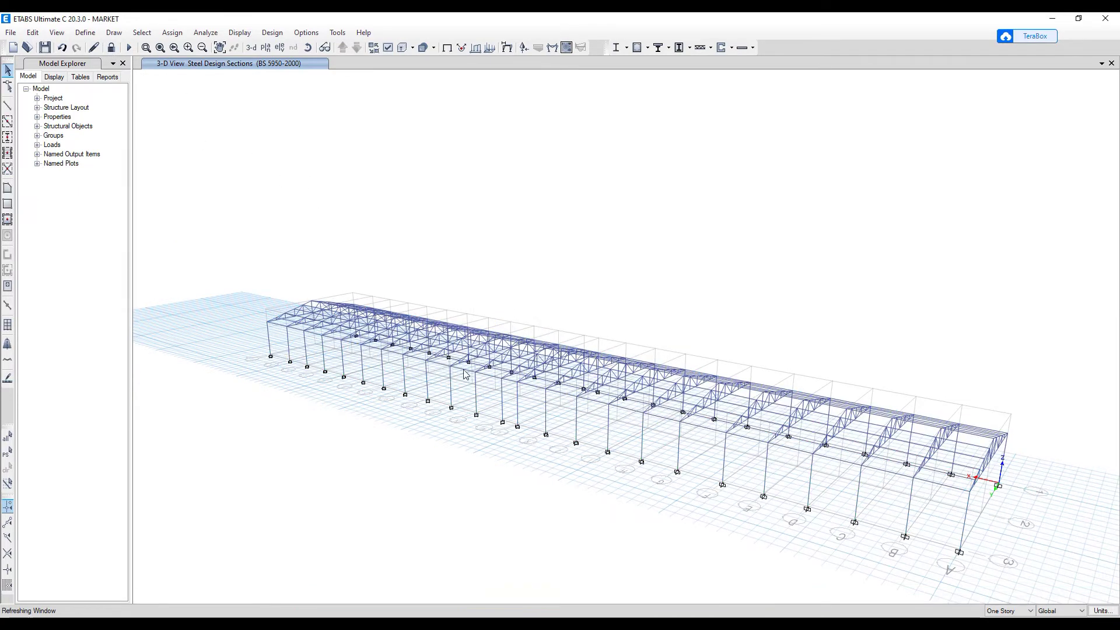
left_click(142, 32)
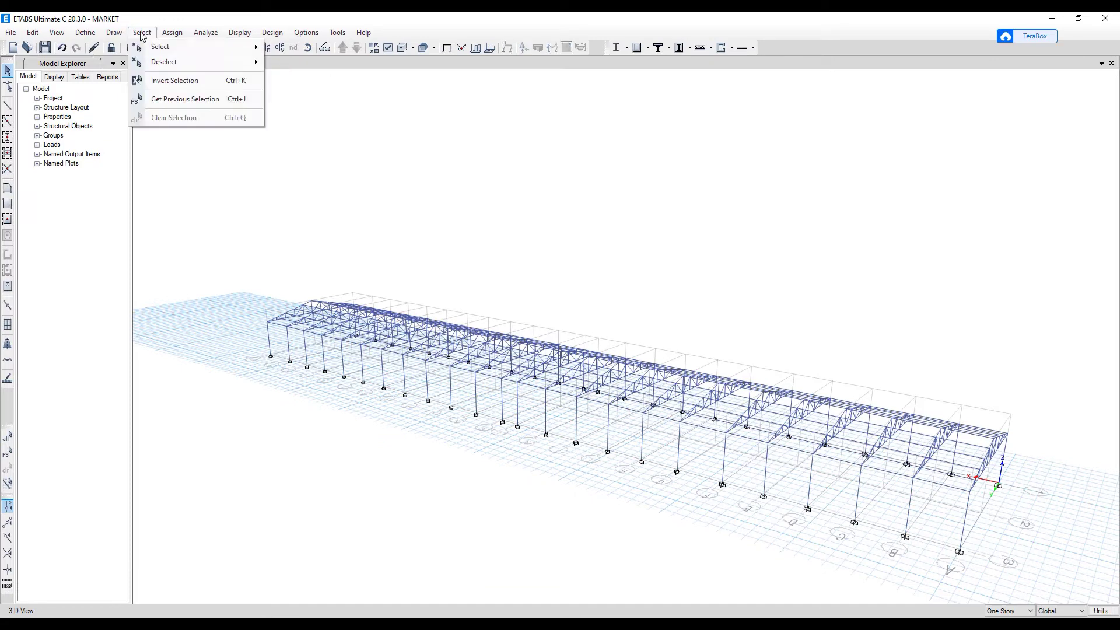
mouse_move(199, 47)
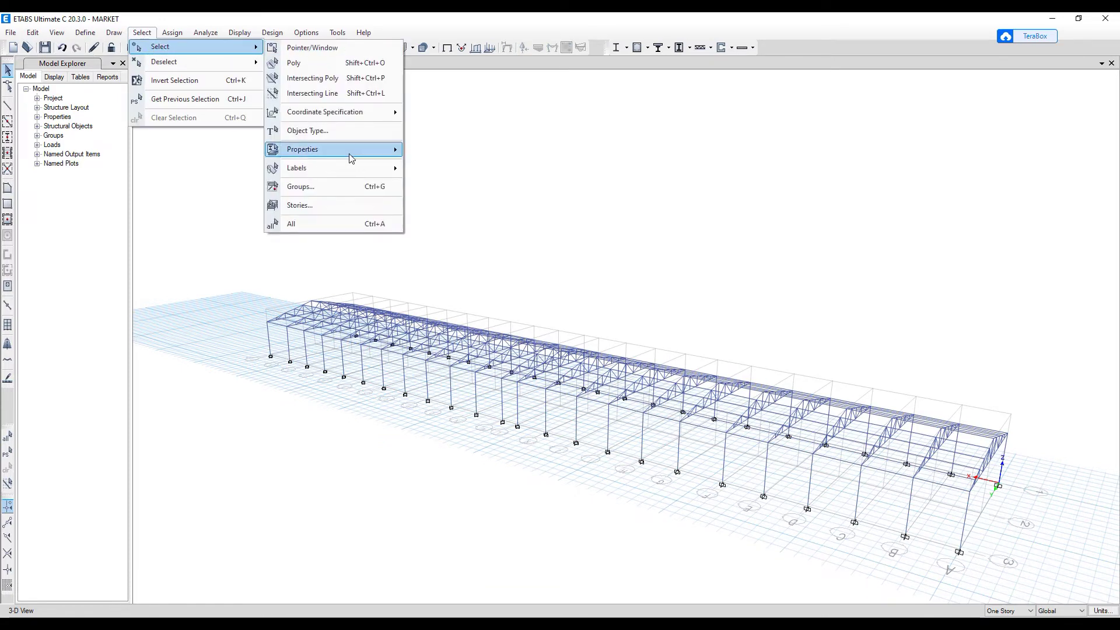
mouse_move(358, 153)
left_click(457, 150)
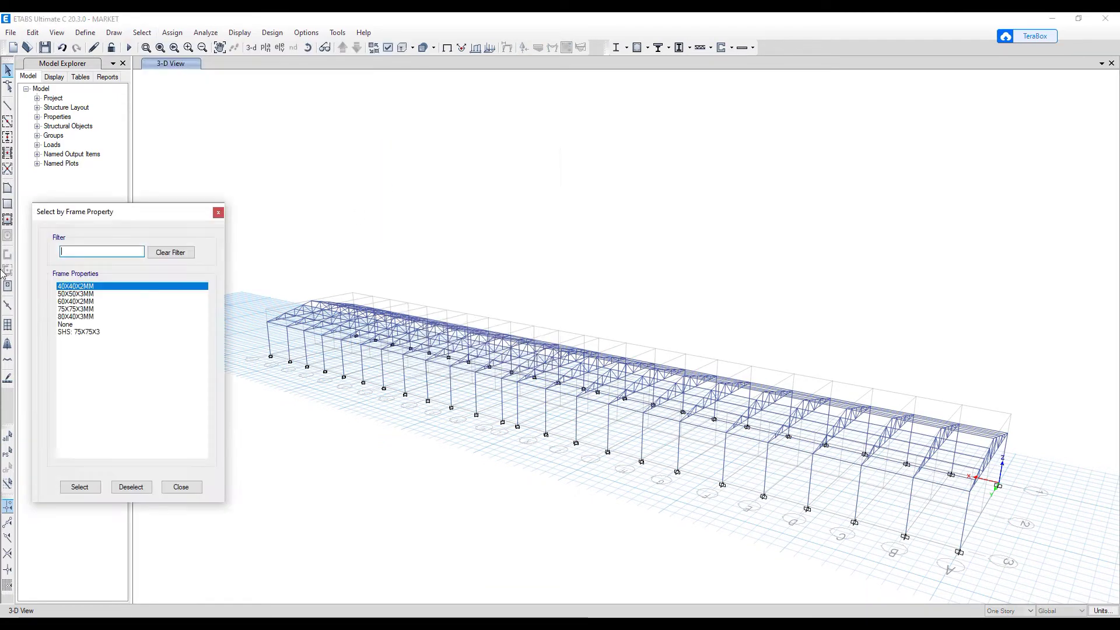
left_click(89, 489)
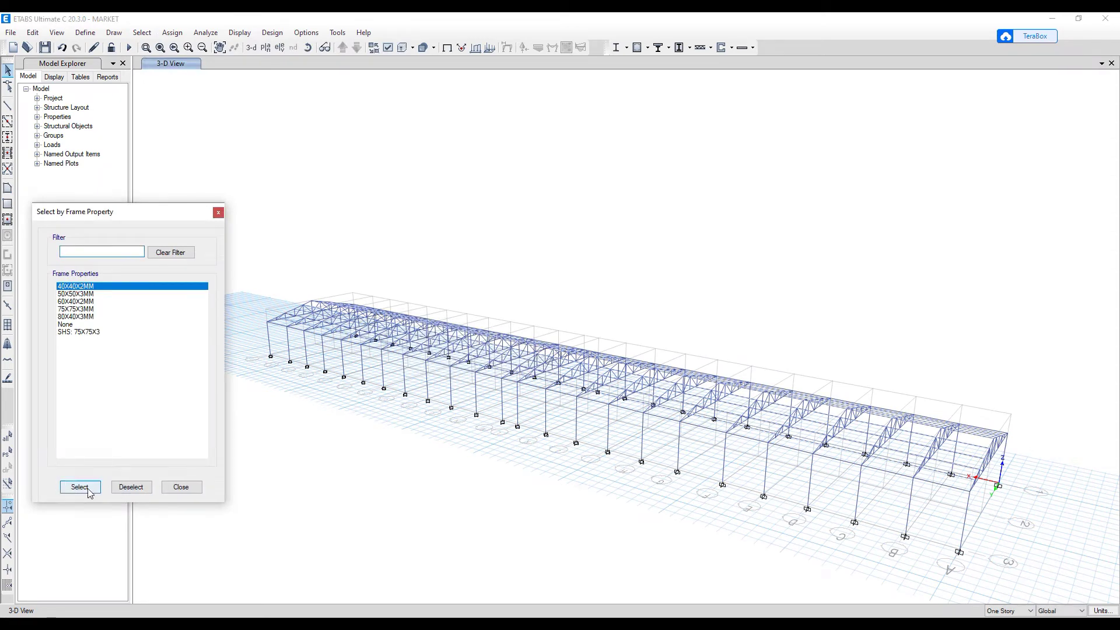
left_click(218, 212)
- Modify the 40X40X2MM frame section to 5 mm flange and web thickness and rename it 40X40X5MM
left_click(85, 32)
mouse_move(128, 65)
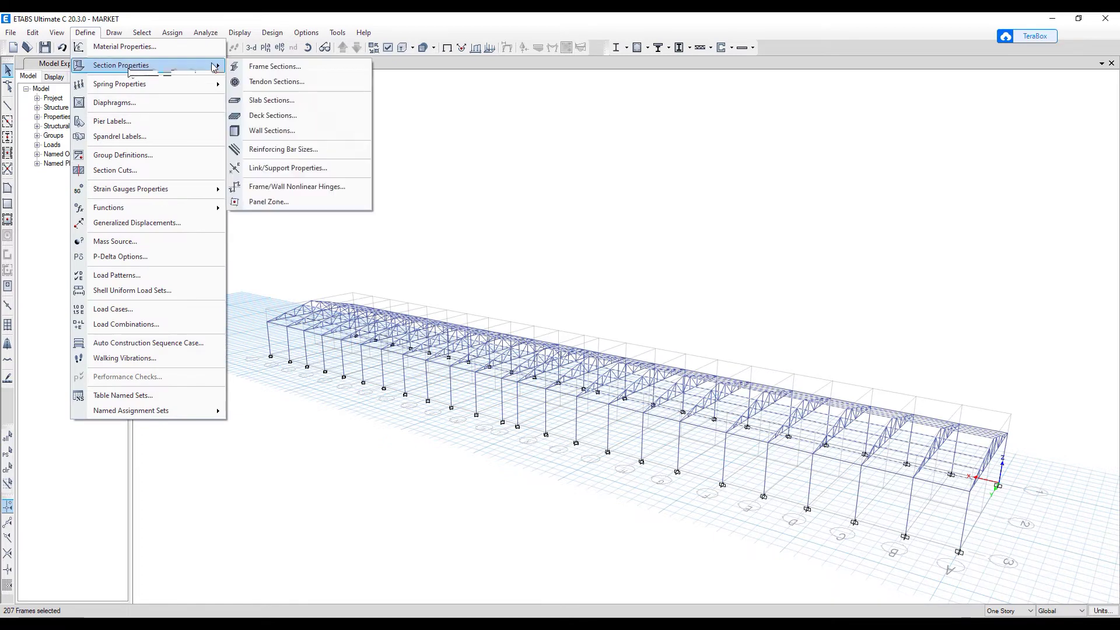
left_click(271, 68)
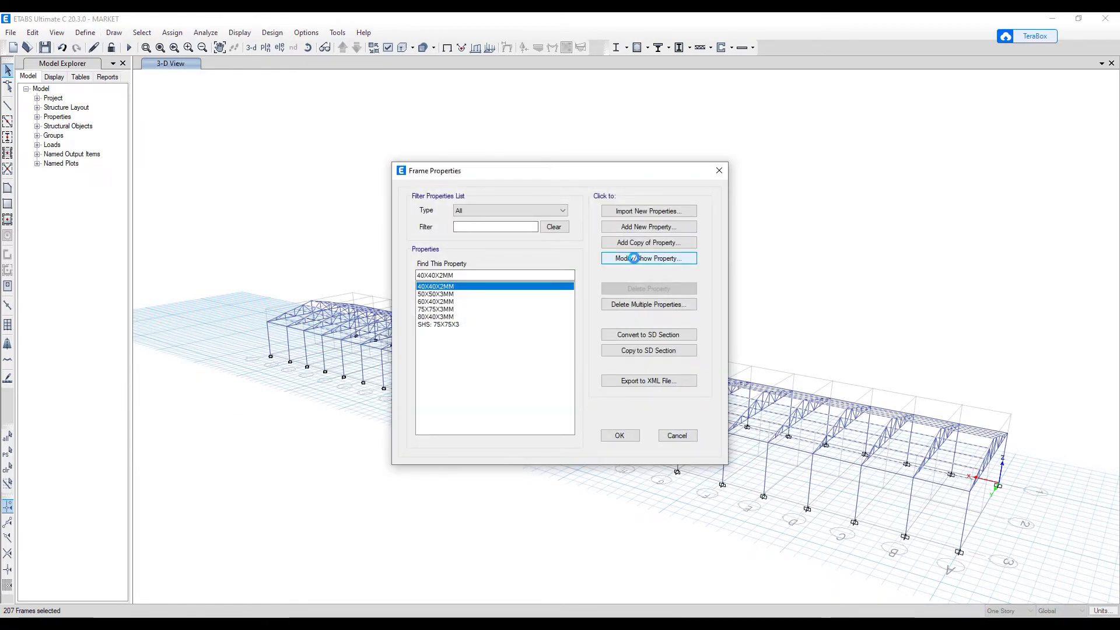
left_click_drag(551, 378, 532, 379)
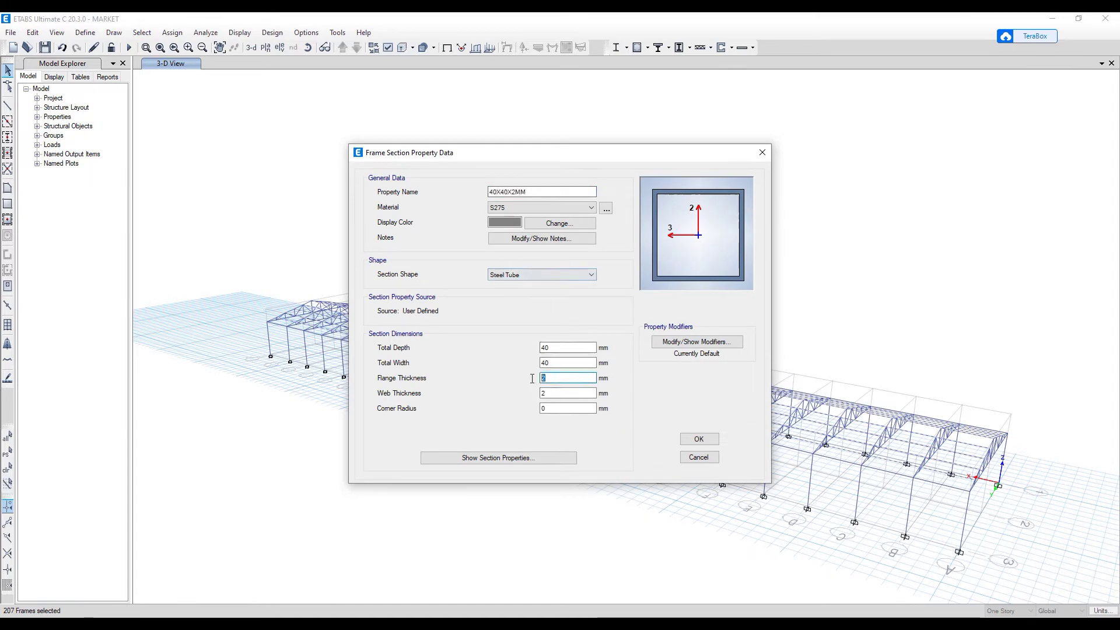
key("Tab")
type("5")
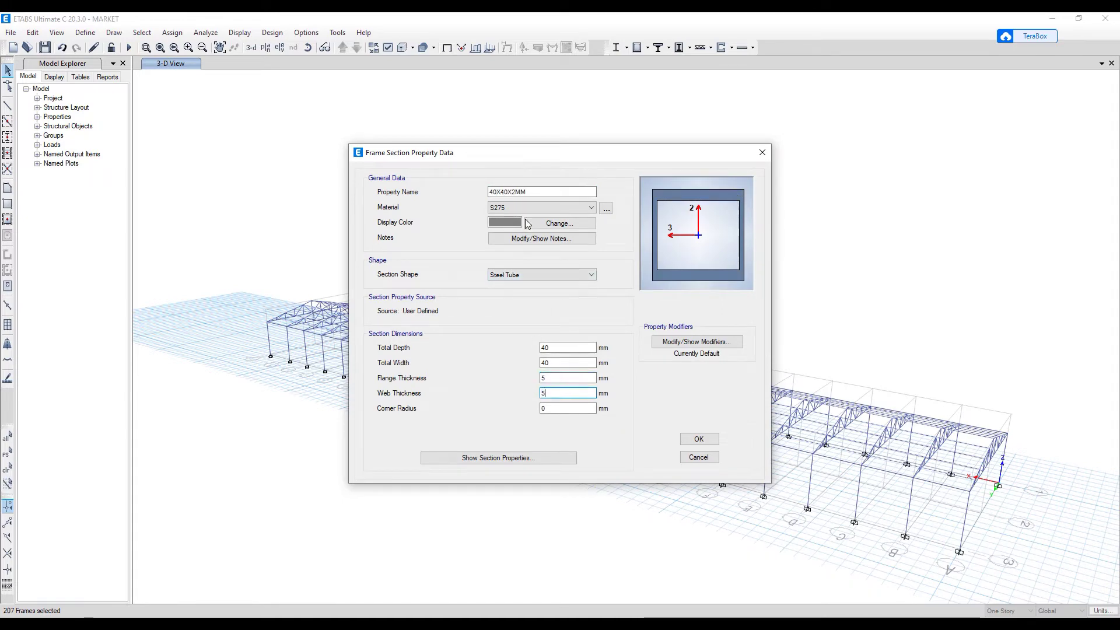
left_click(517, 191)
left_click(517, 191)
key("BackSpace")
type("5")
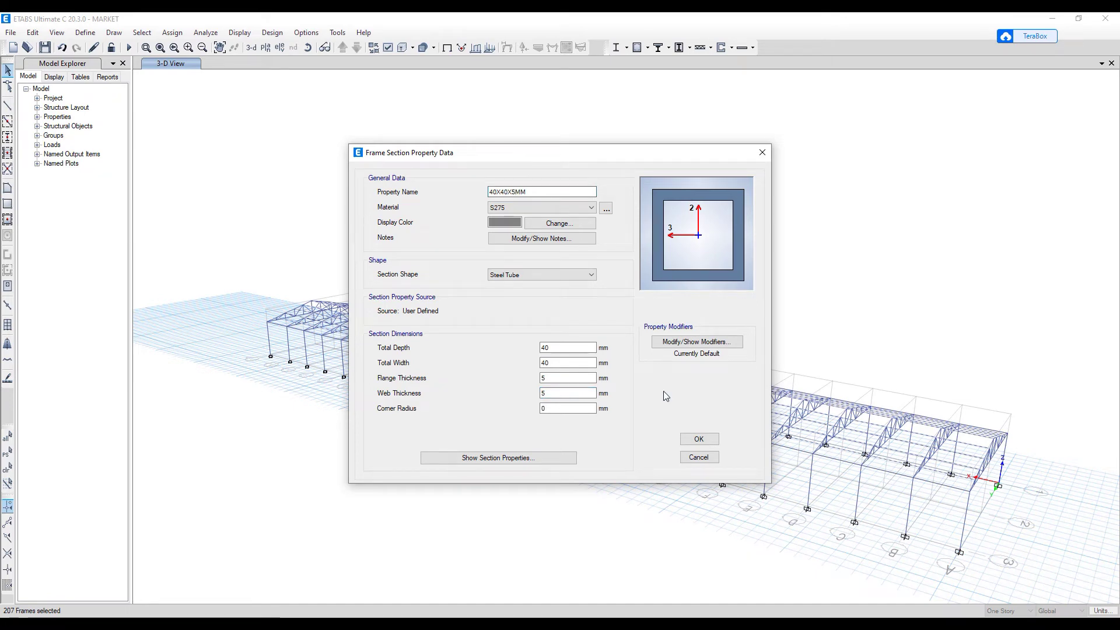
left_click(699, 440)
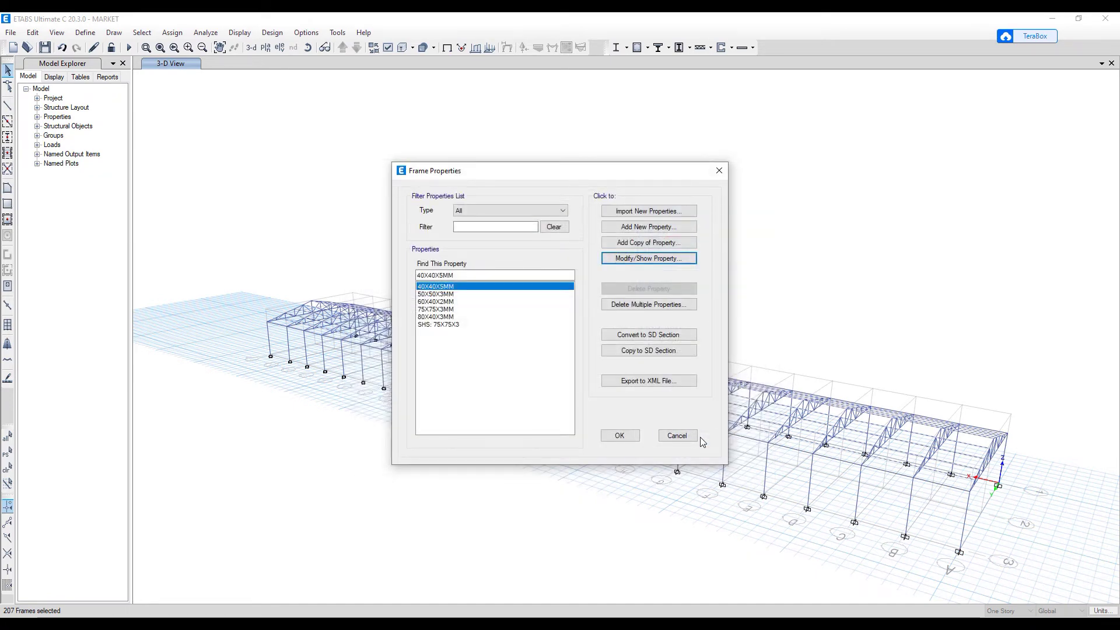
left_click(620, 436)
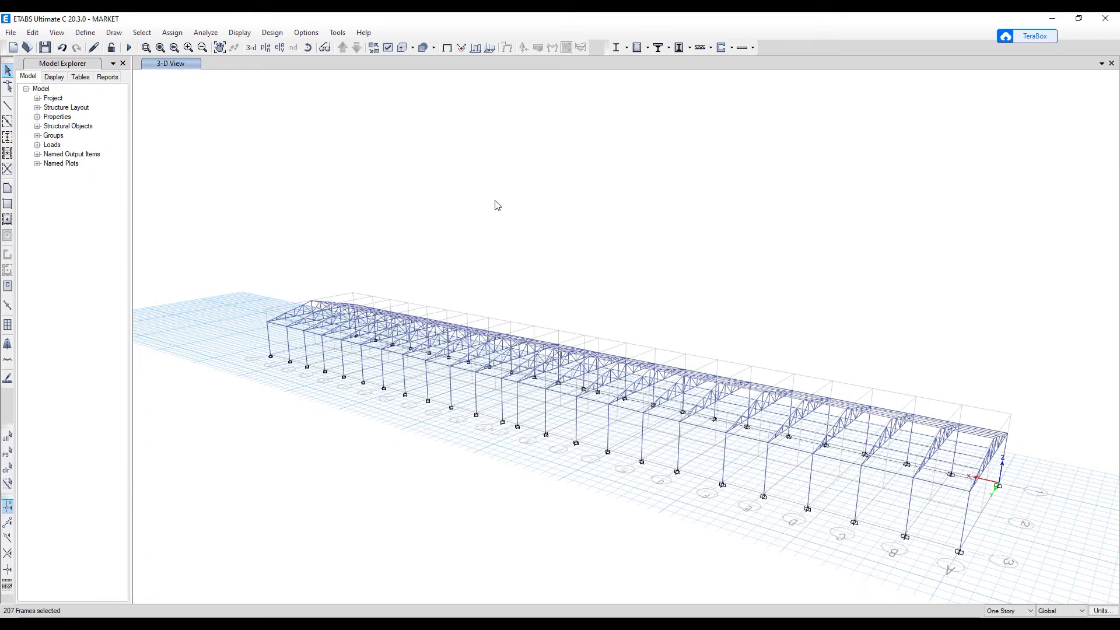
- Run the model check and close its warning report
left_click(214, 34)
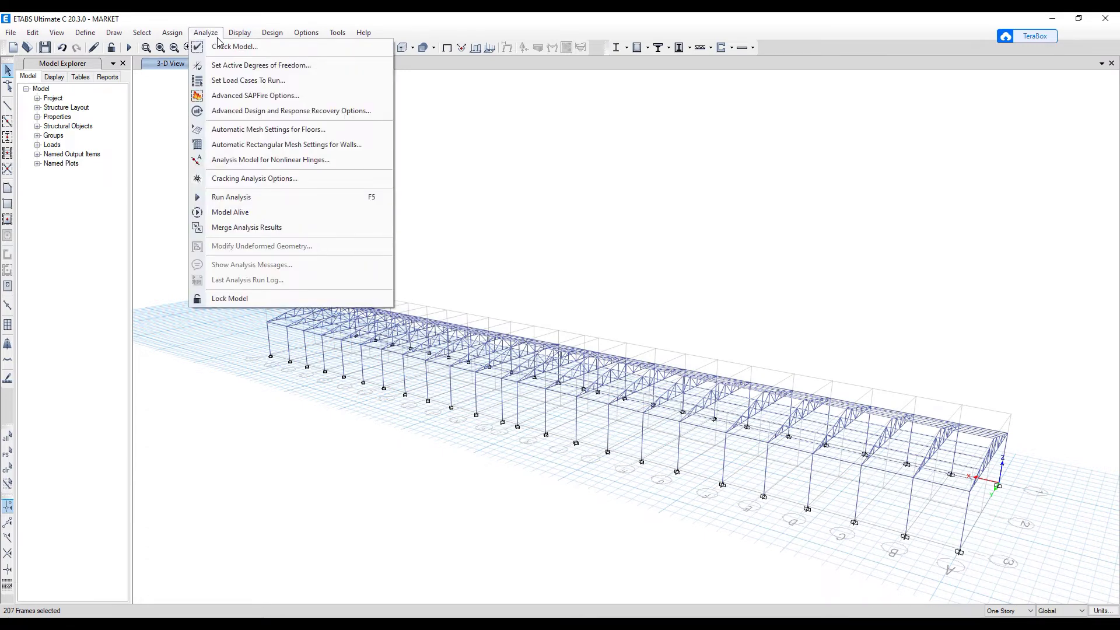
left_click(224, 45)
left_click(546, 473)
left_click(523, 499)
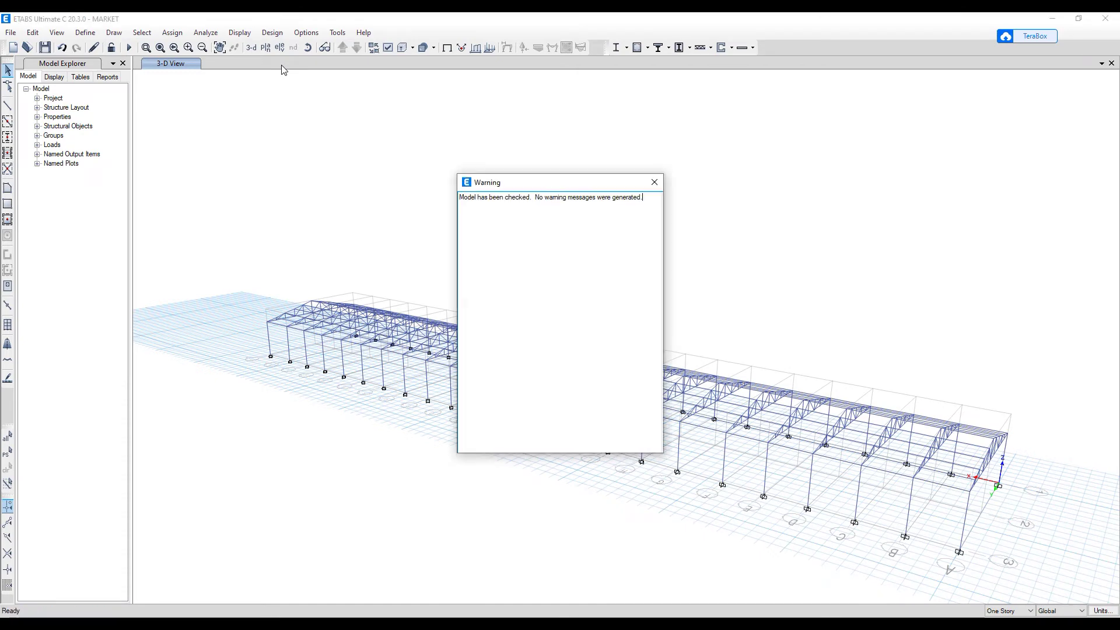
left_click(655, 182)
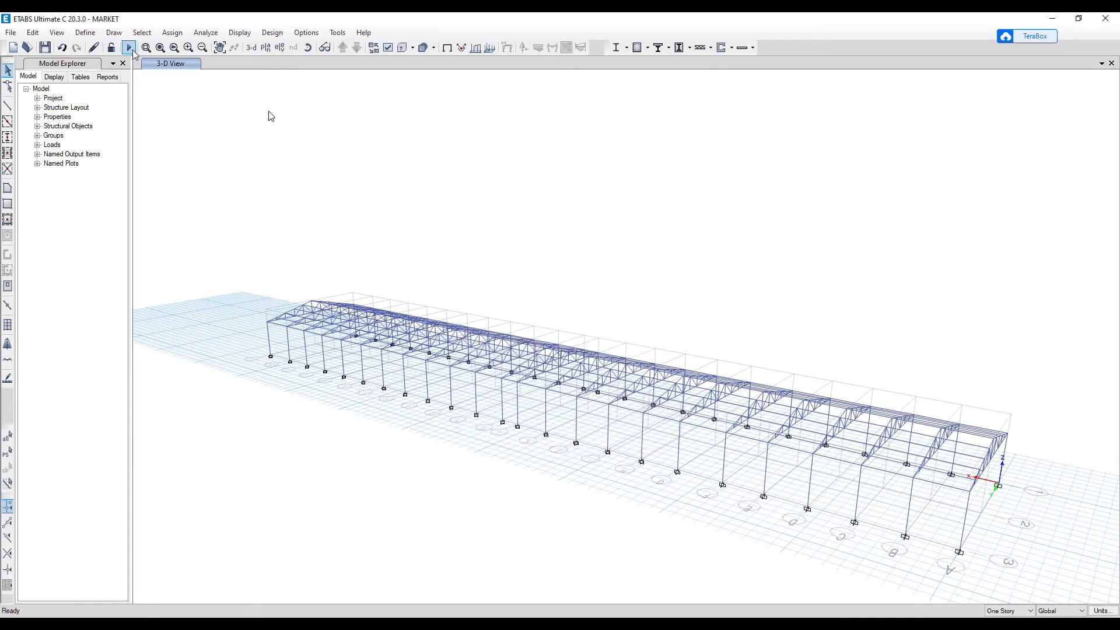
- Start the analysis and, when saving the model, create and open a folder named MARKET on the Desktop
left_click(130, 48)
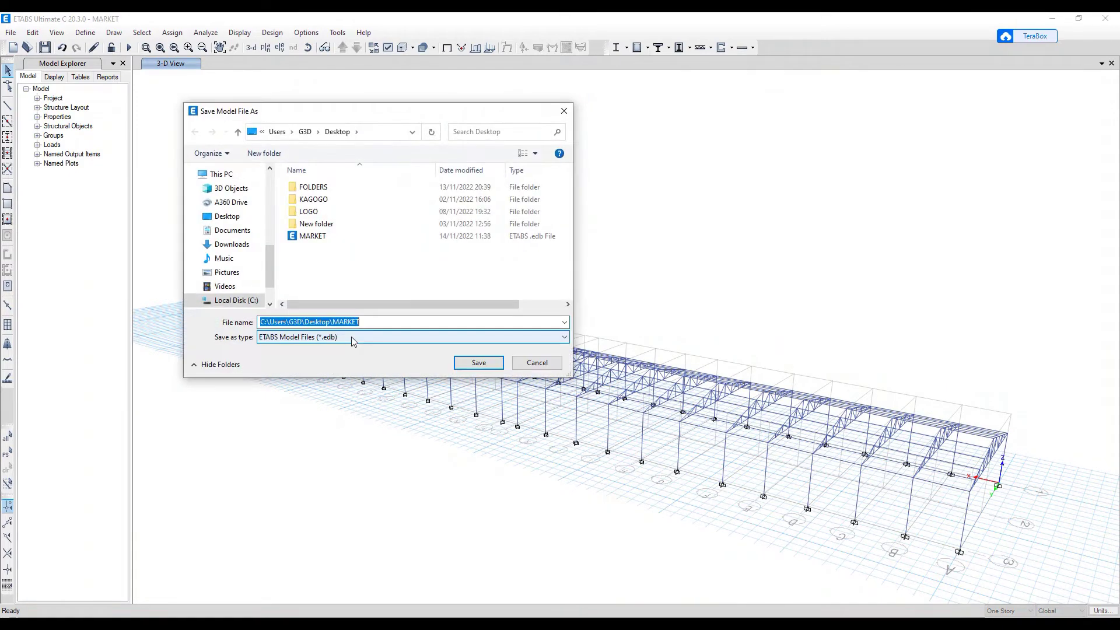
left_click(347, 262)
right_click(371, 265)
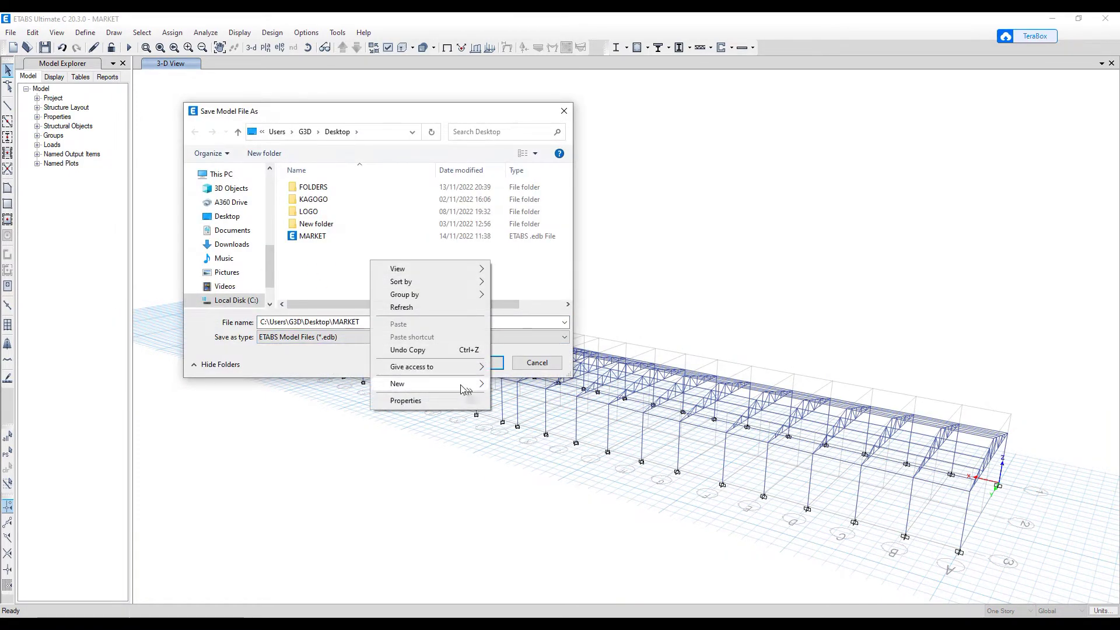
left_click(514, 385)
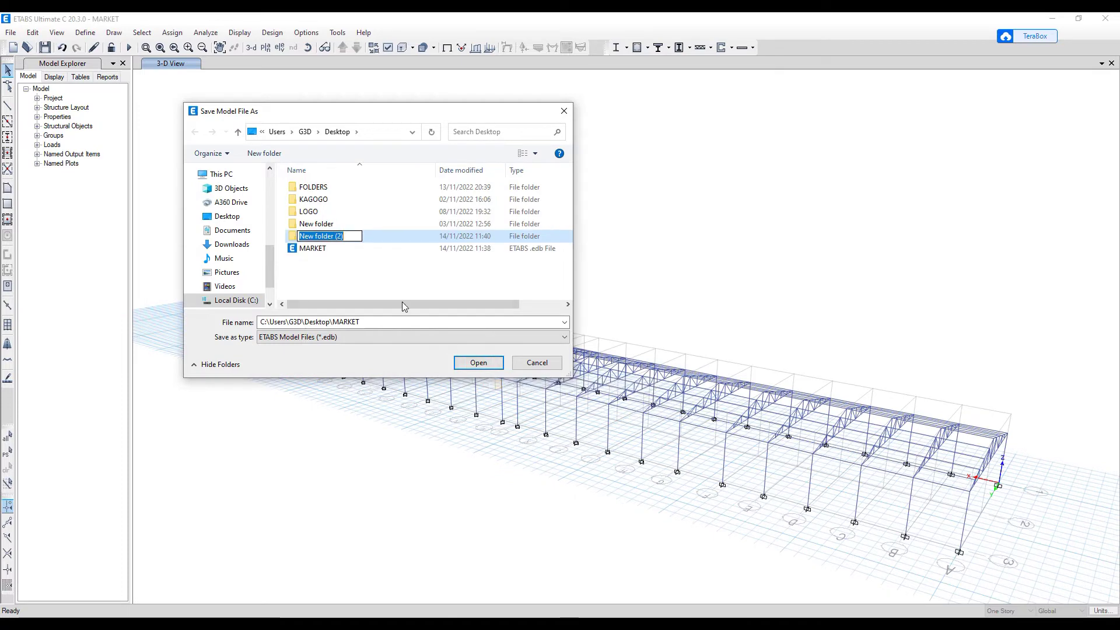
type("MARKET")
key("Return")
double_click(350, 237)
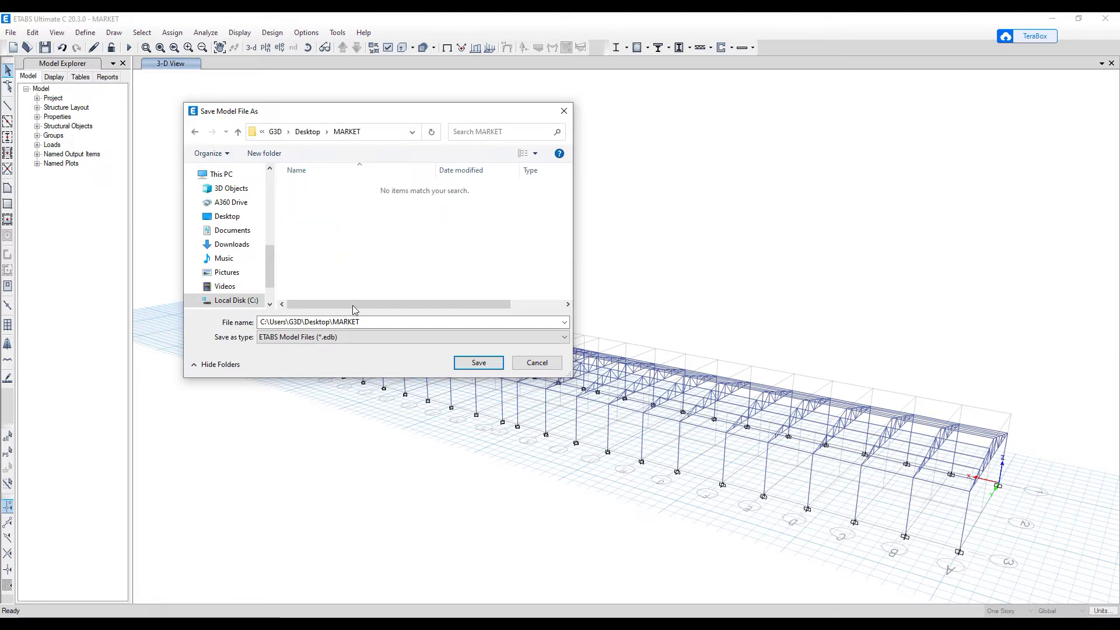
- Save the model as ANALYSED MARKET and run the analysis
left_click(367, 323)
left_click(367, 323)
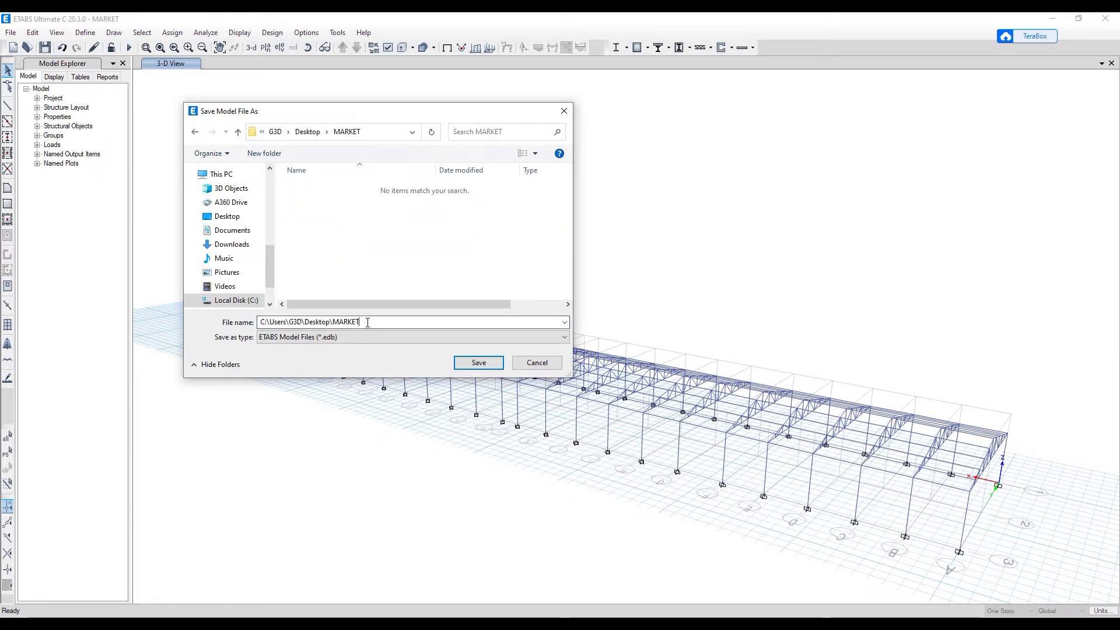
left_click(334, 322)
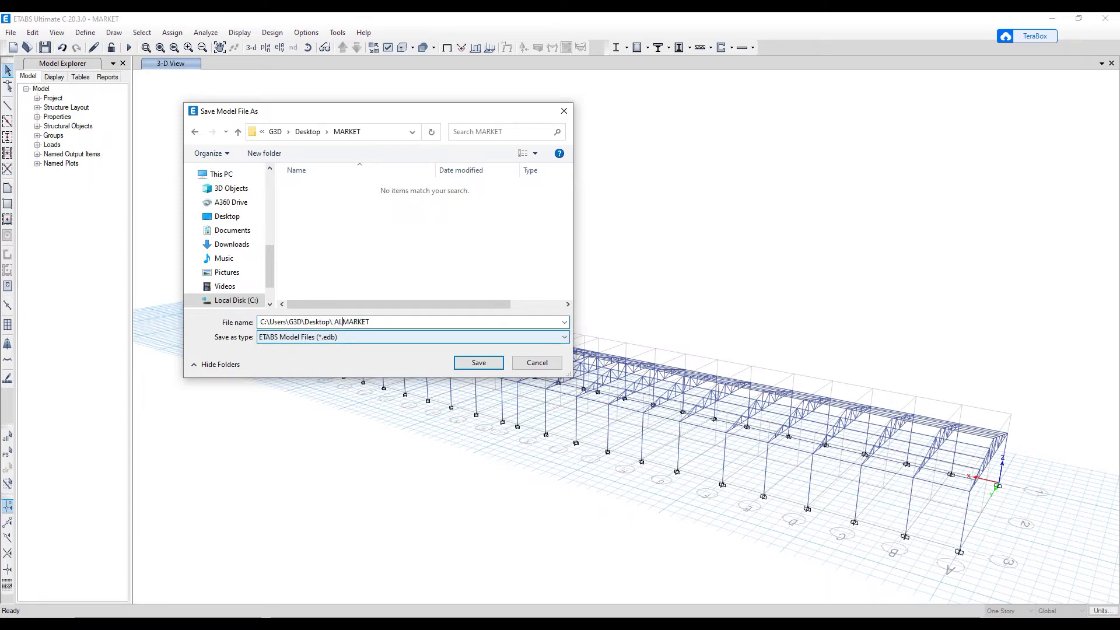
type("ANALYSED")
left_click(478, 362)
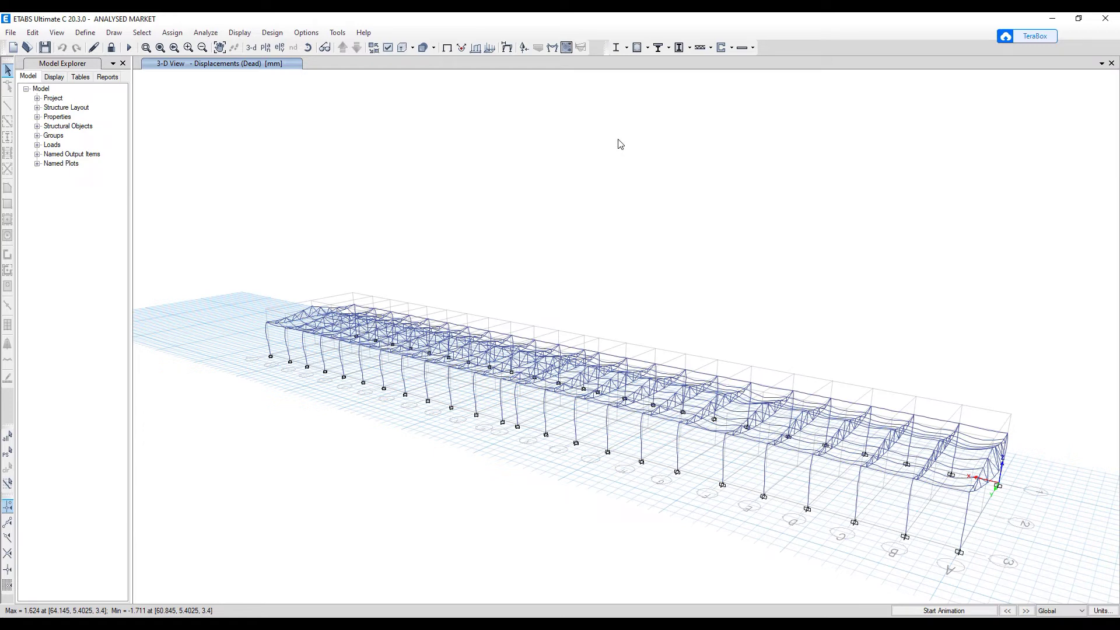
- Run the steel design check and compare strength and deflection ratios for a top-chord member at the eave near the far gable end
left_click(638, 48)
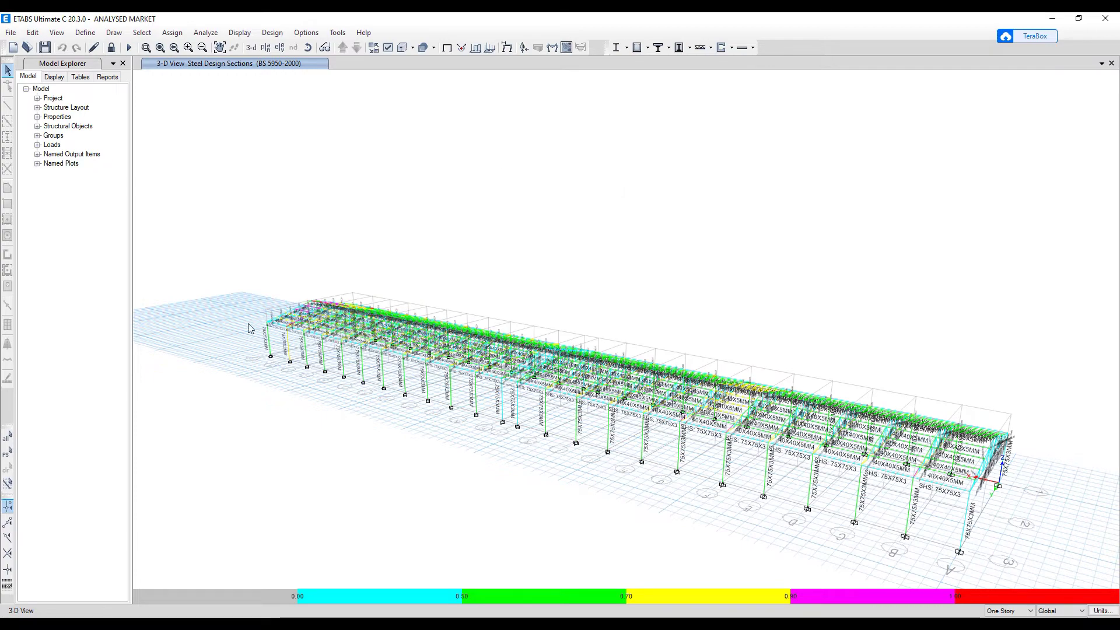
scroll(275, 337, "up", 5)
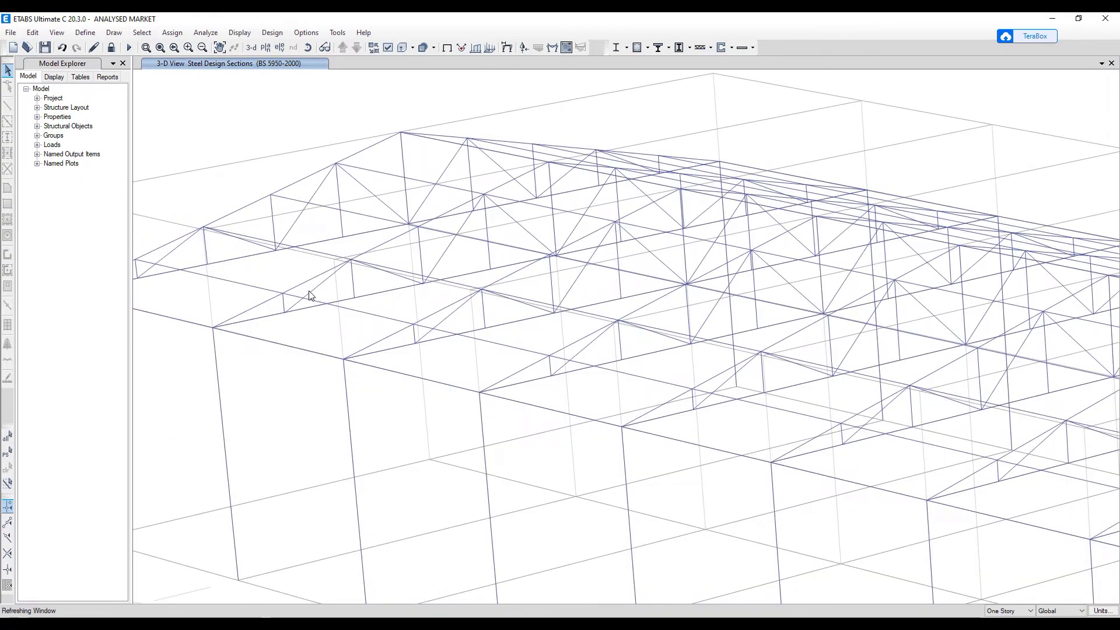
scroll(249, 313, "up", 3)
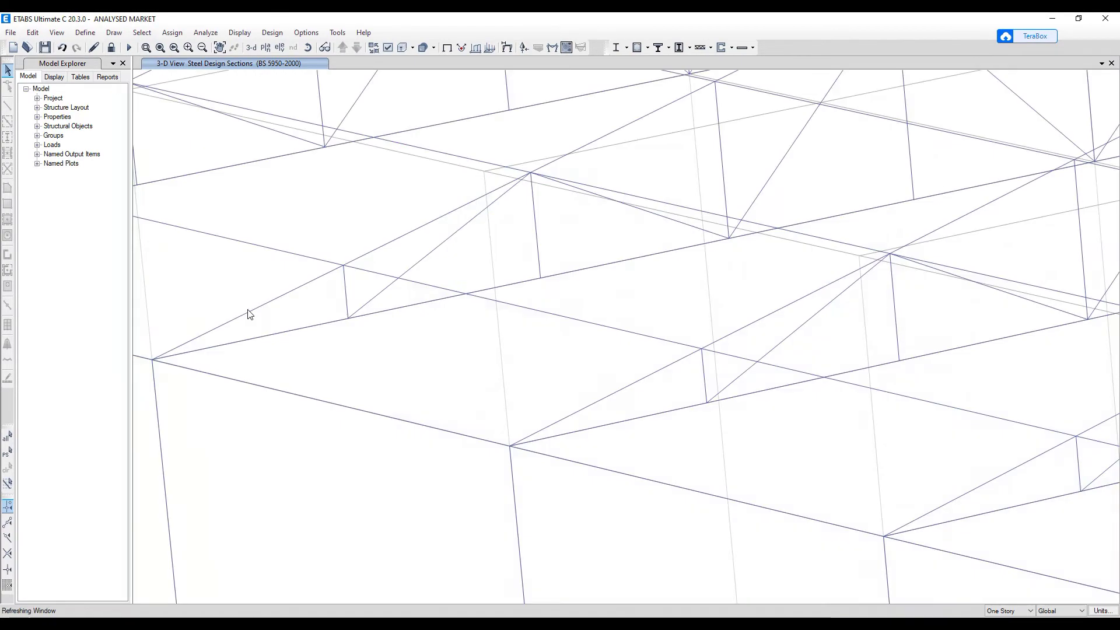
middle_click_drag(247, 315, 332, 300)
right_click(342, 308)
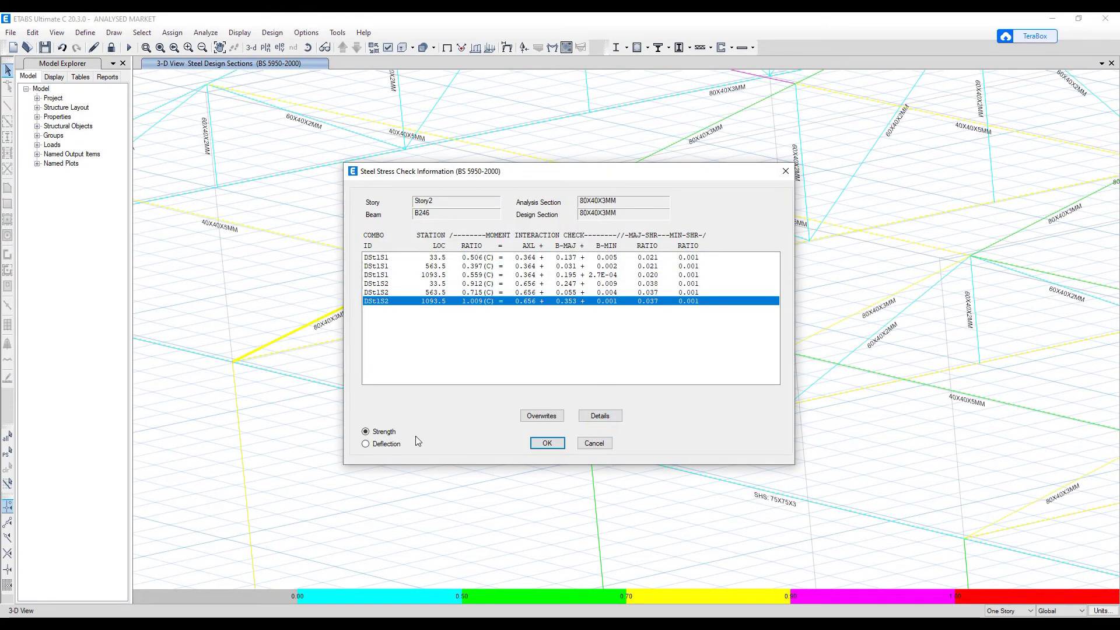
left_click(373, 446)
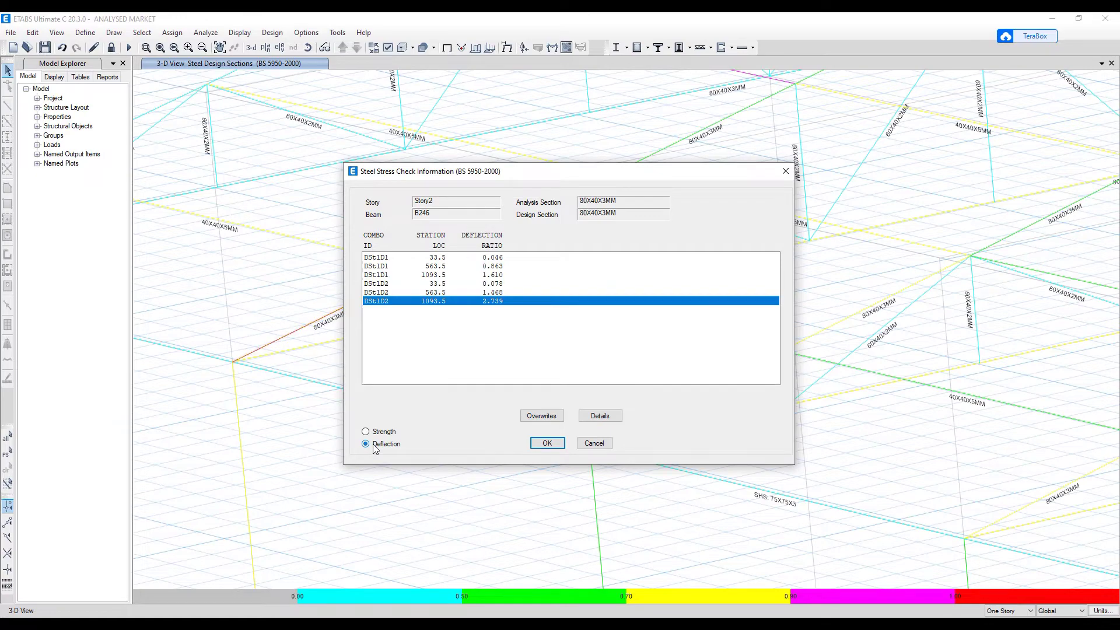
left_click(366, 431)
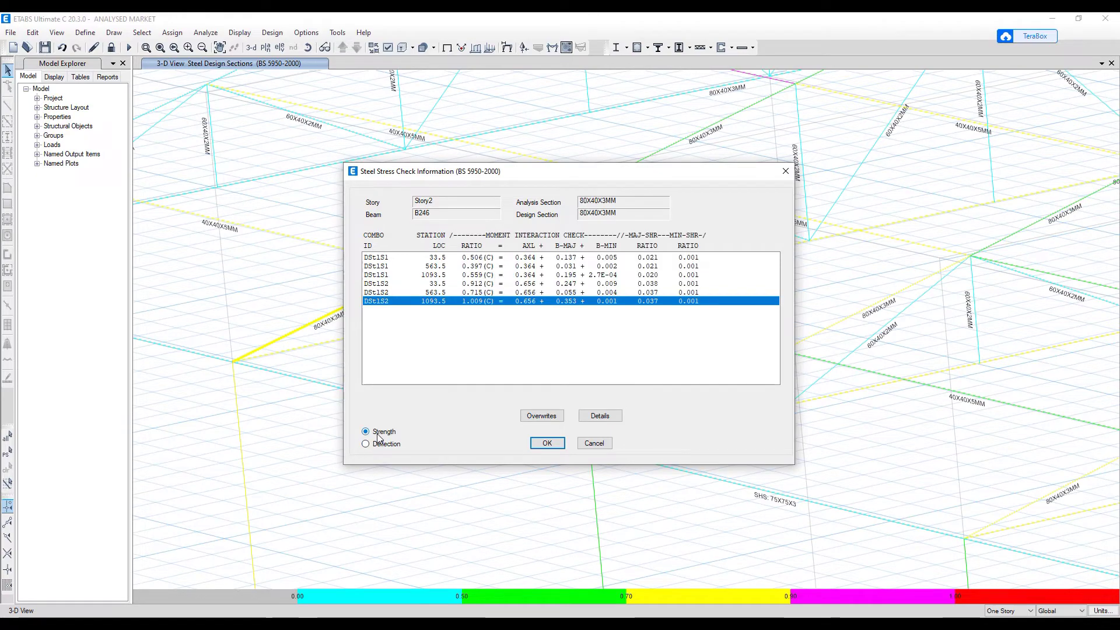
- Review the detailed strength design report of the selected 80X40X3MM top-chord member and close its stress check information
left_click(603, 415)
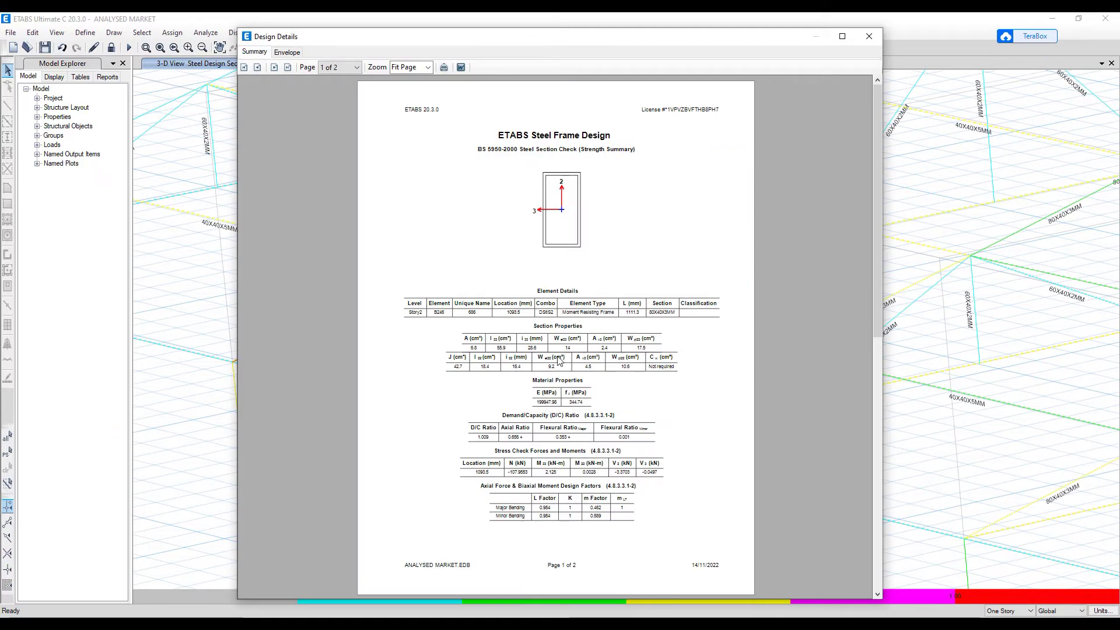
scroll(563, 364, "down", 1)
scroll(567, 368, "up", 1)
left_click(869, 36)
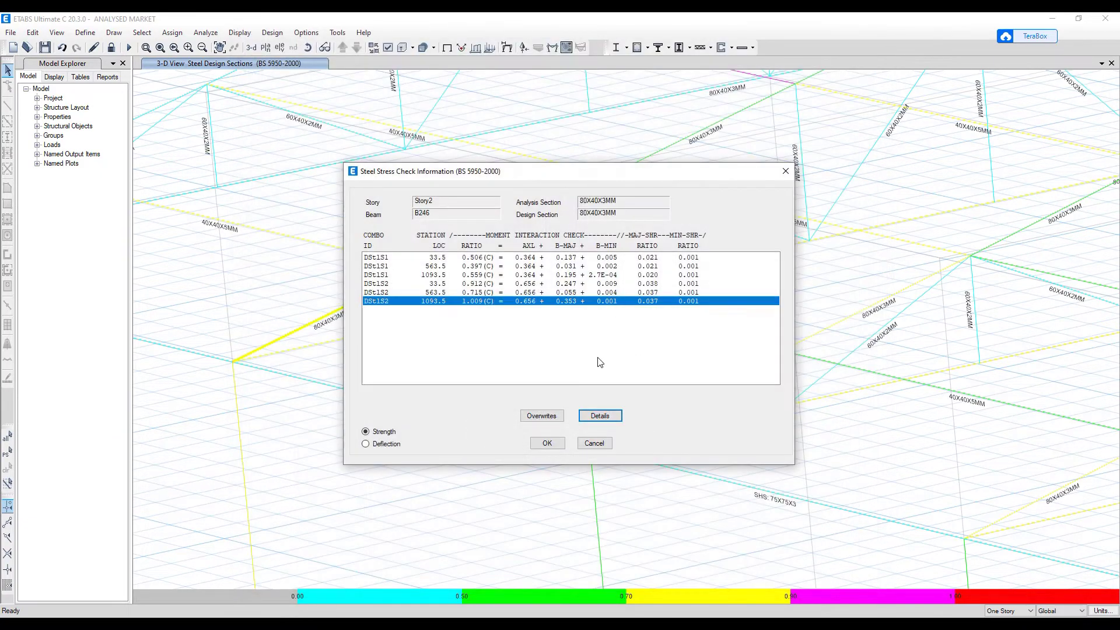
left_click(542, 444)
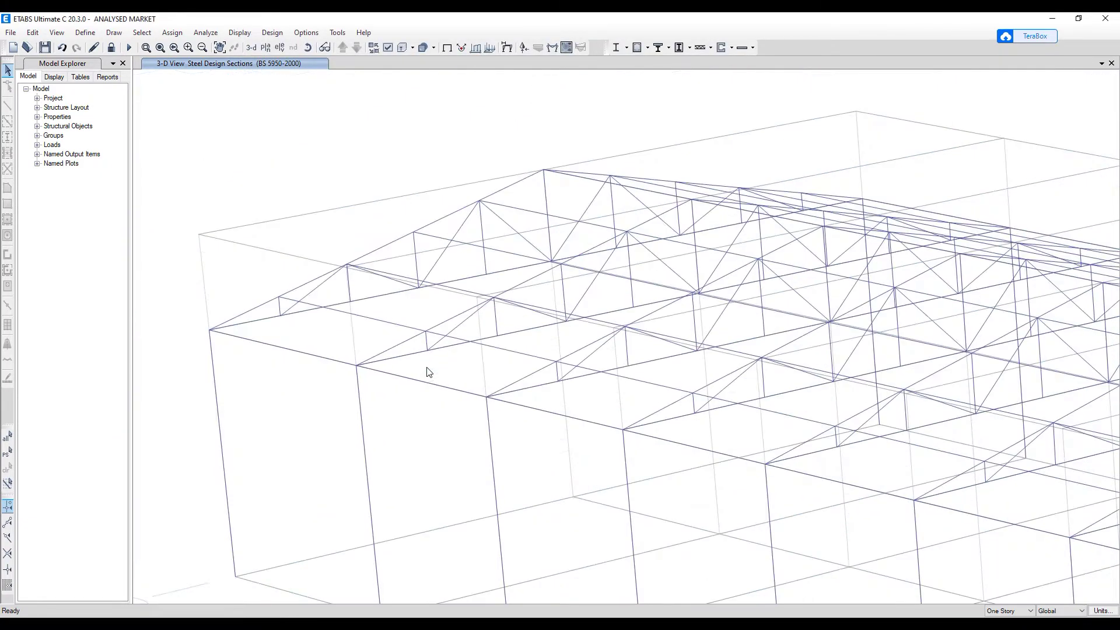
- Unlock the model of the whole building, accepting deletion of the analysis results
scroll(432, 371, "down", 4)
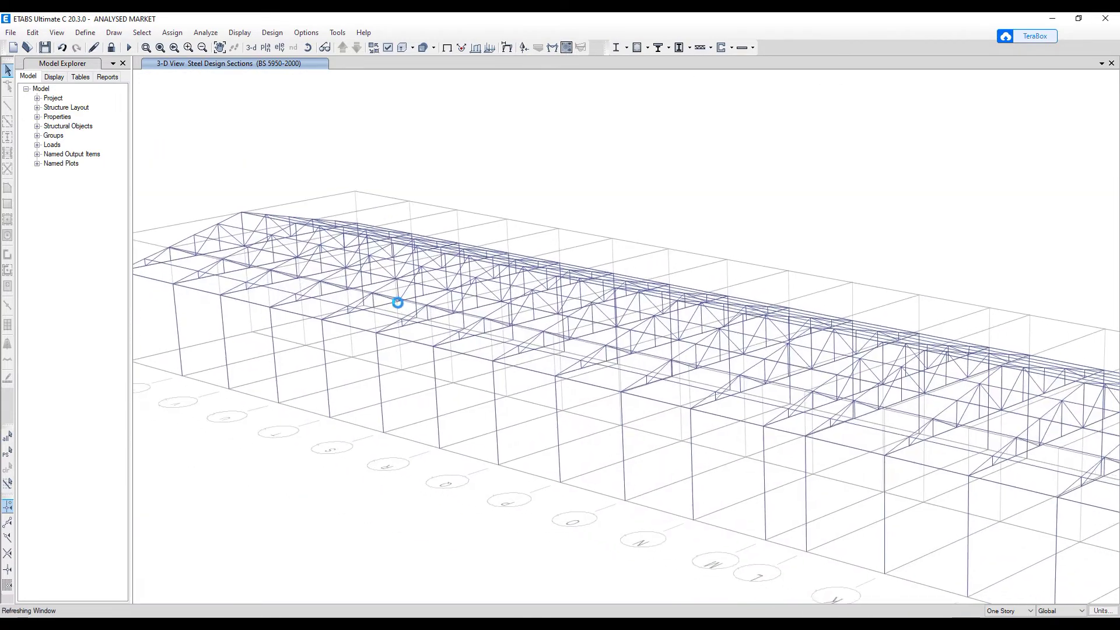
scroll(416, 306, "up", 2)
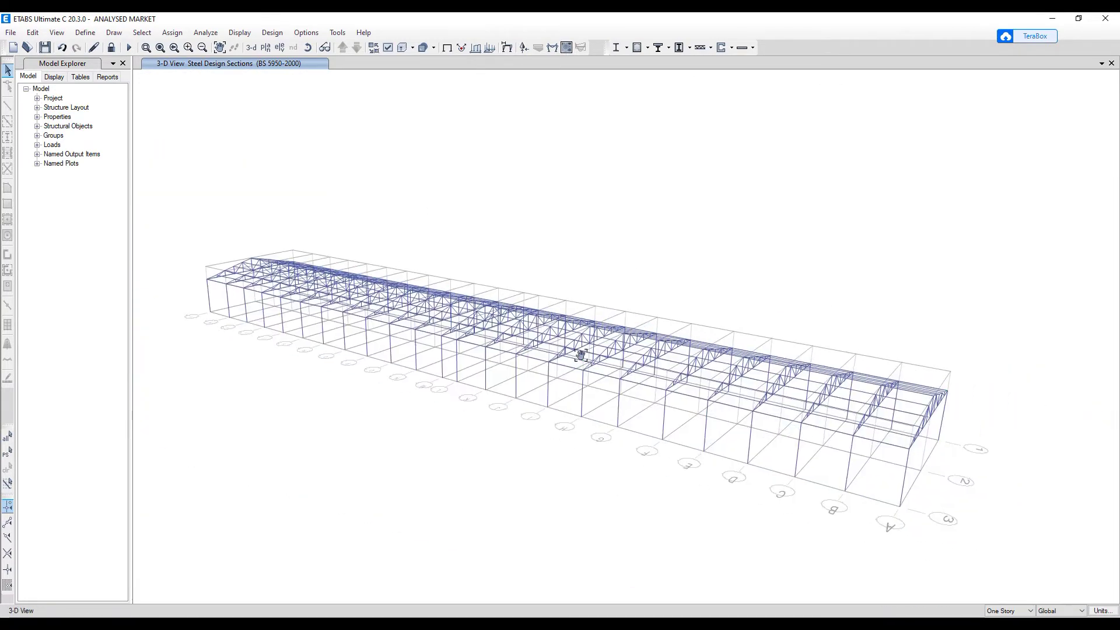
left_click(112, 51)
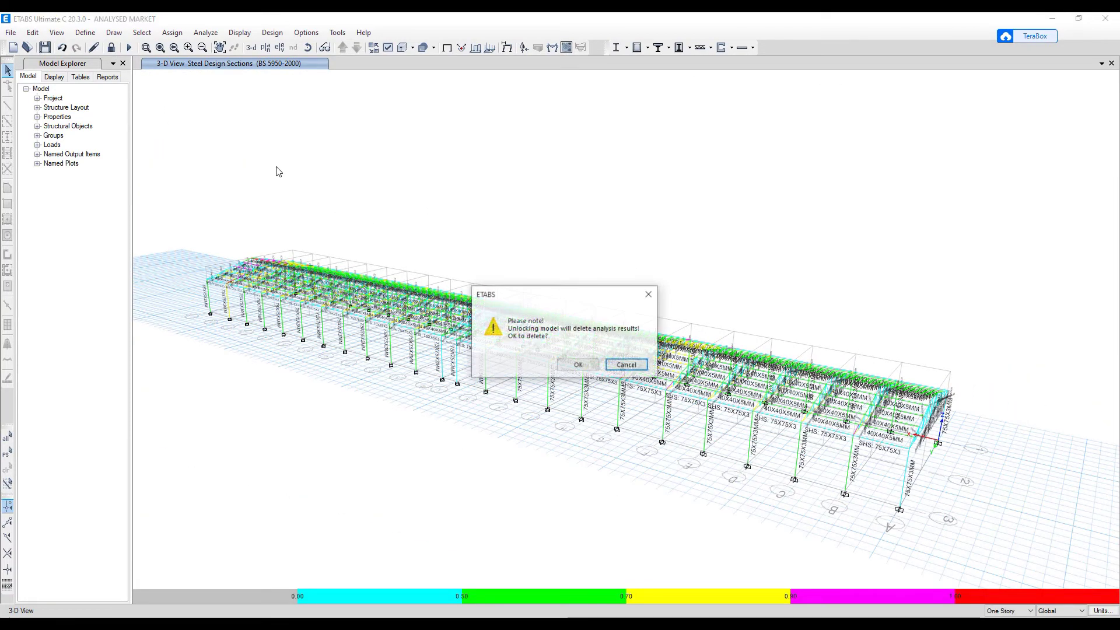
left_click(579, 367)
- Open the list of model definition commands
left_click(85, 32)
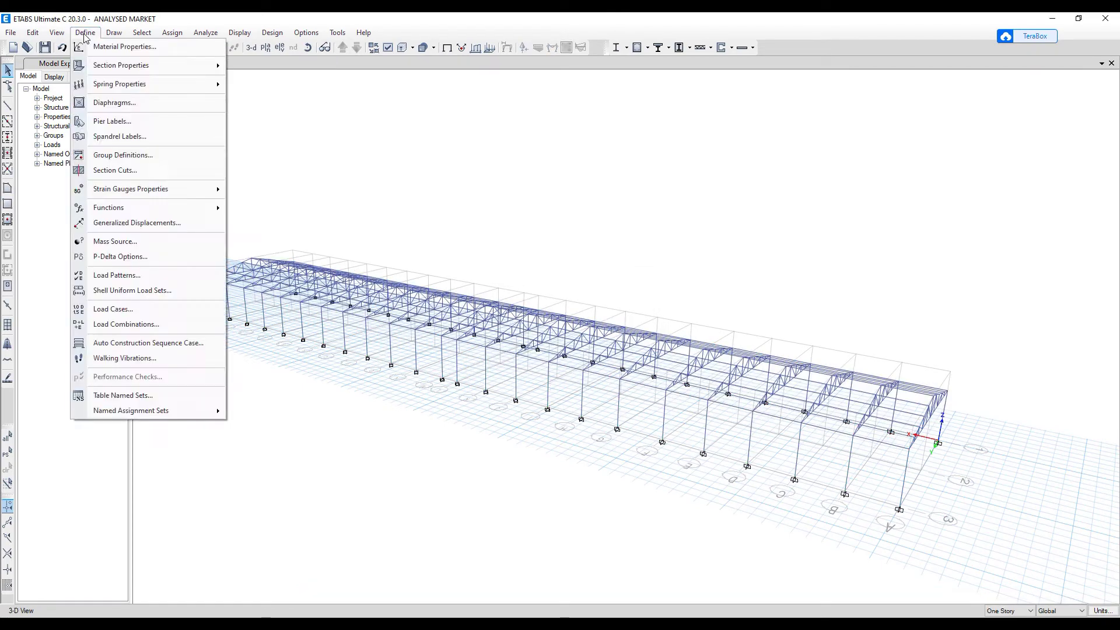
- Review the list of defined frame section properties without changing any of them
mouse_move(123, 70)
left_click(259, 67)
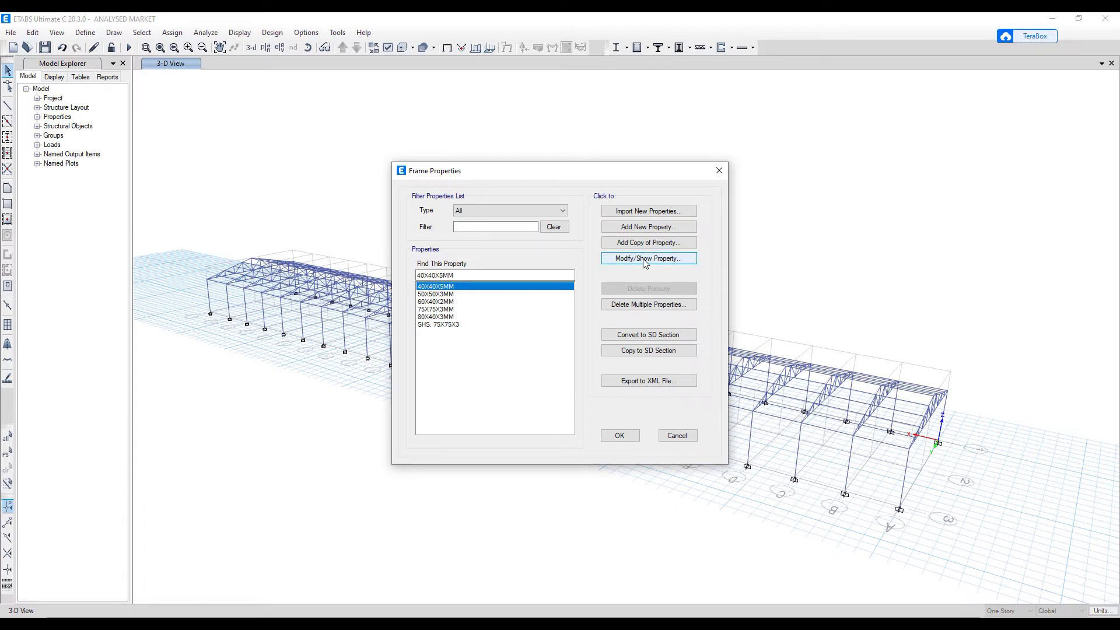
left_click(718, 171)
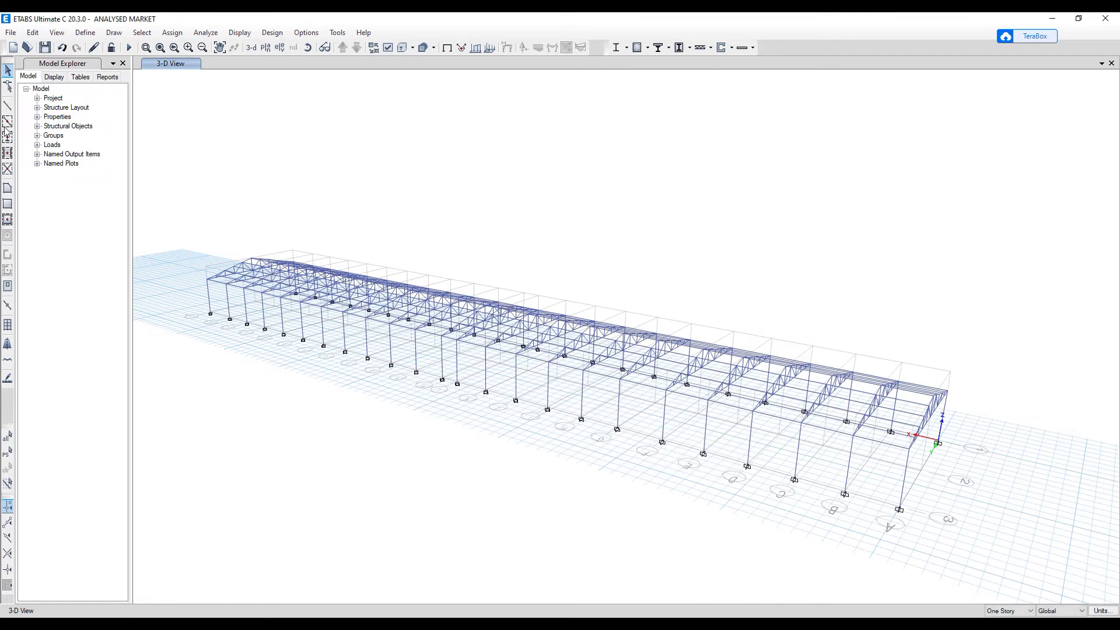
- Restore the previous selection of roof frames and assign them the 50X50X3MM section property
left_click(5, 457)
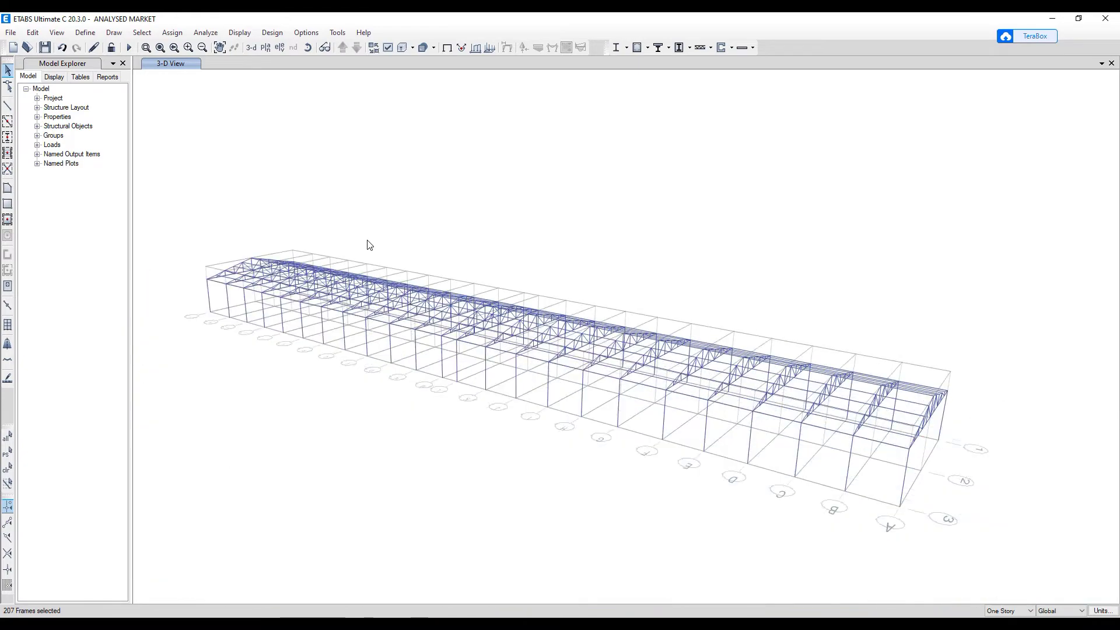
left_click(172, 32)
mouse_move(335, 66)
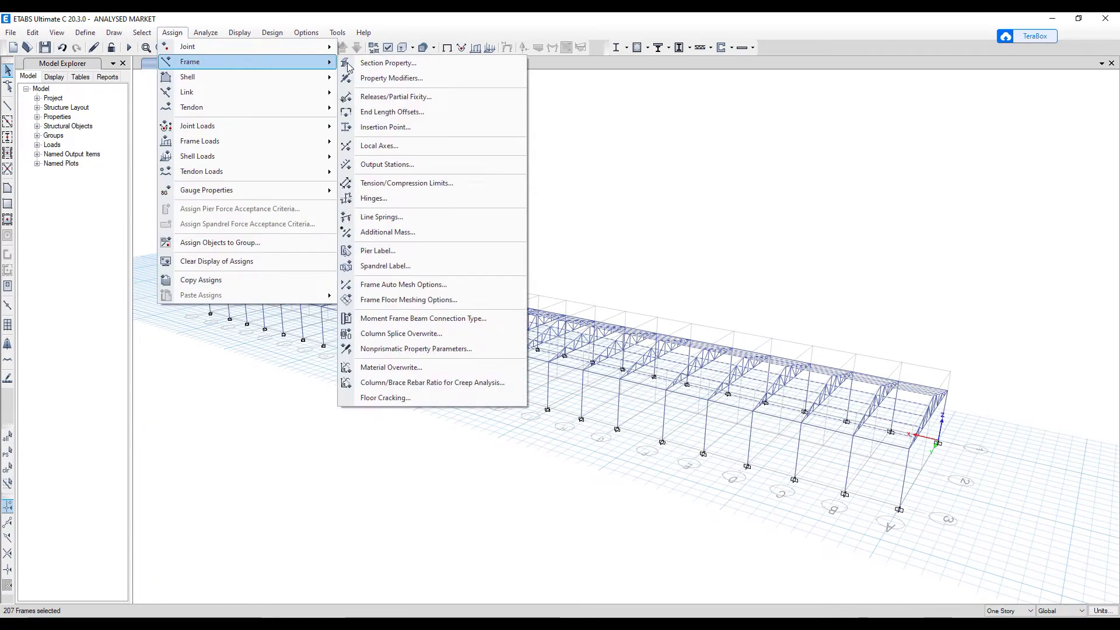
left_click(373, 63)
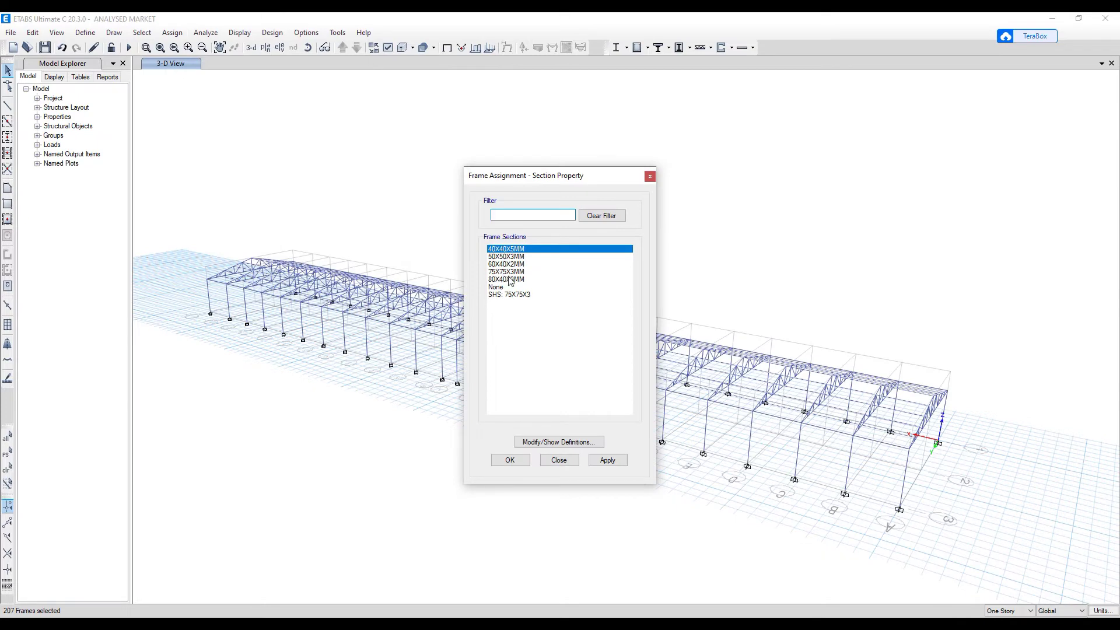
left_click(504, 257)
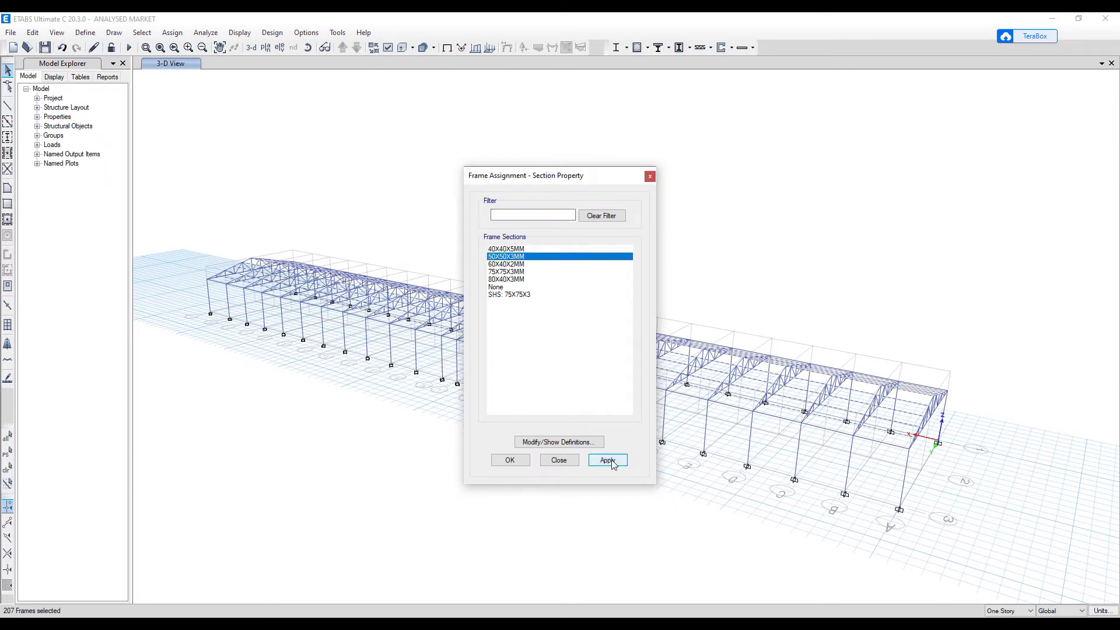
left_click(608, 460)
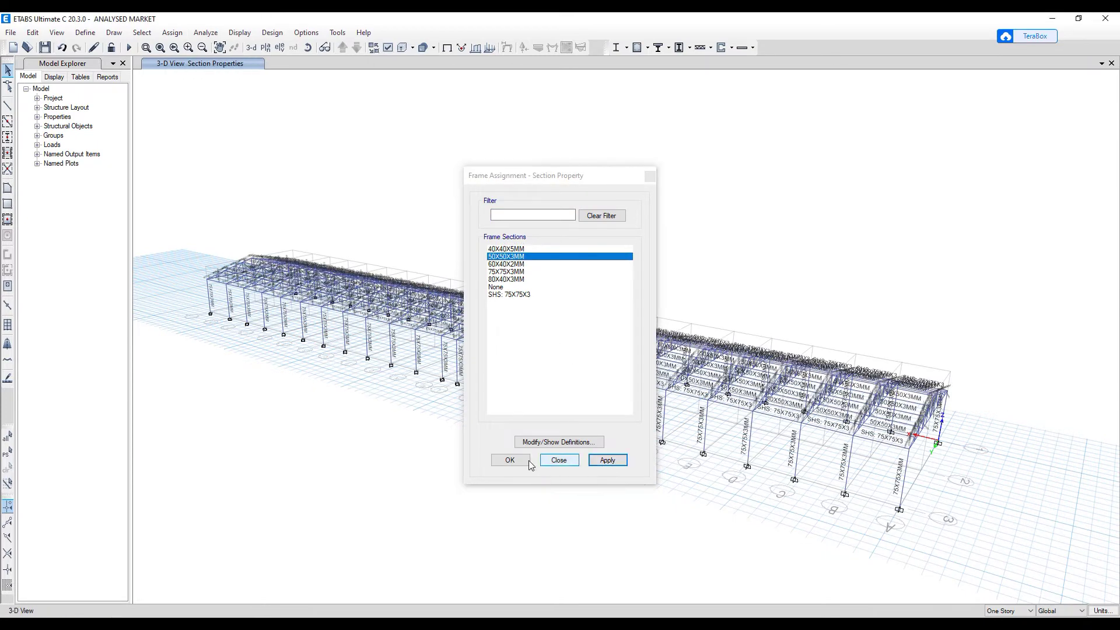
left_click(529, 460)
- Run the analysis, saving the model as ANALYSED MARKET in the MARKET folder on the Desktop
key("ctrl+shift+s")
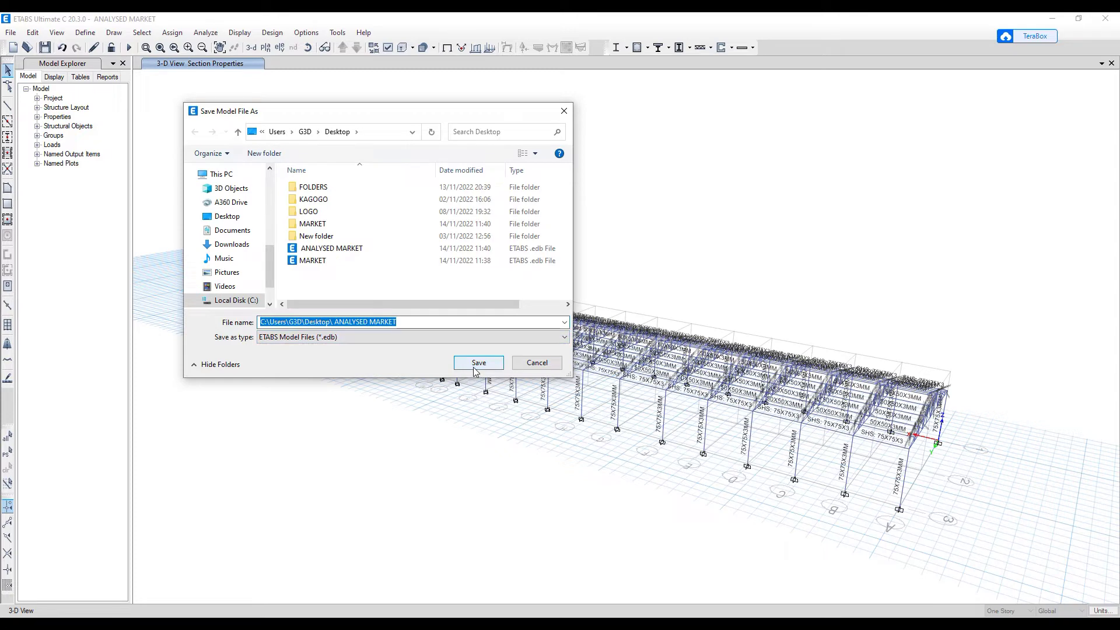
double_click(321, 237)
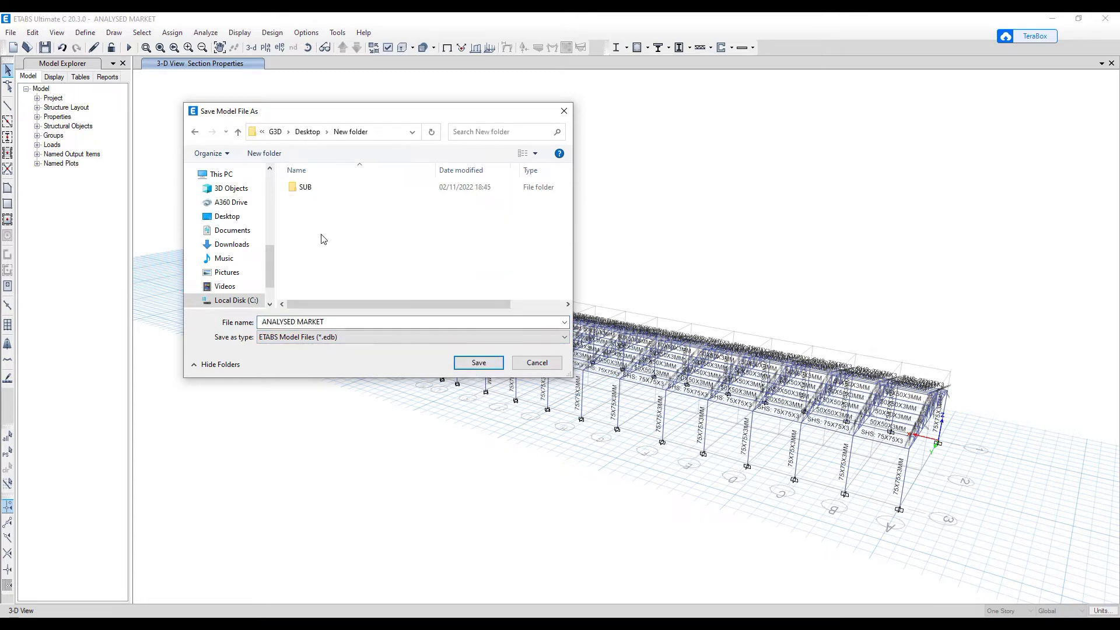
left_click(196, 133)
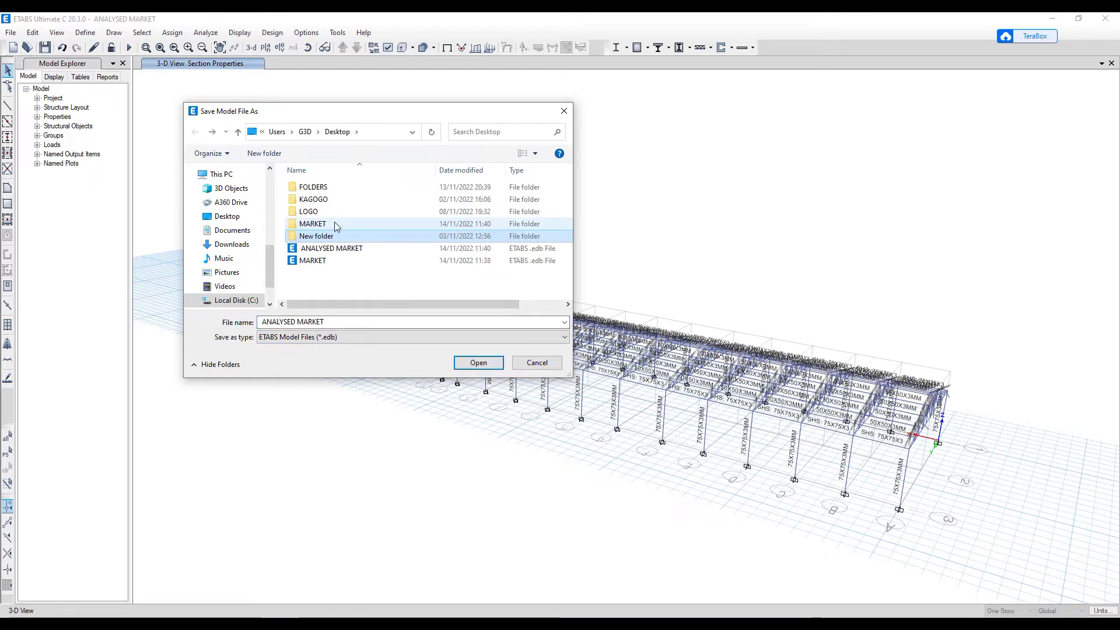
double_click(331, 220)
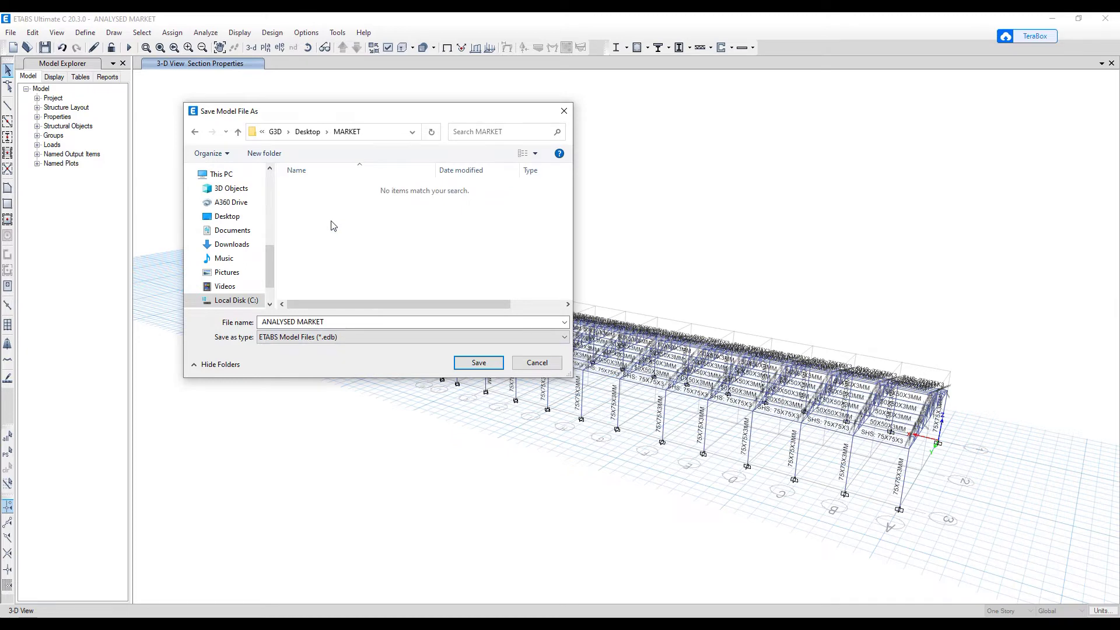
left_click(477, 364)
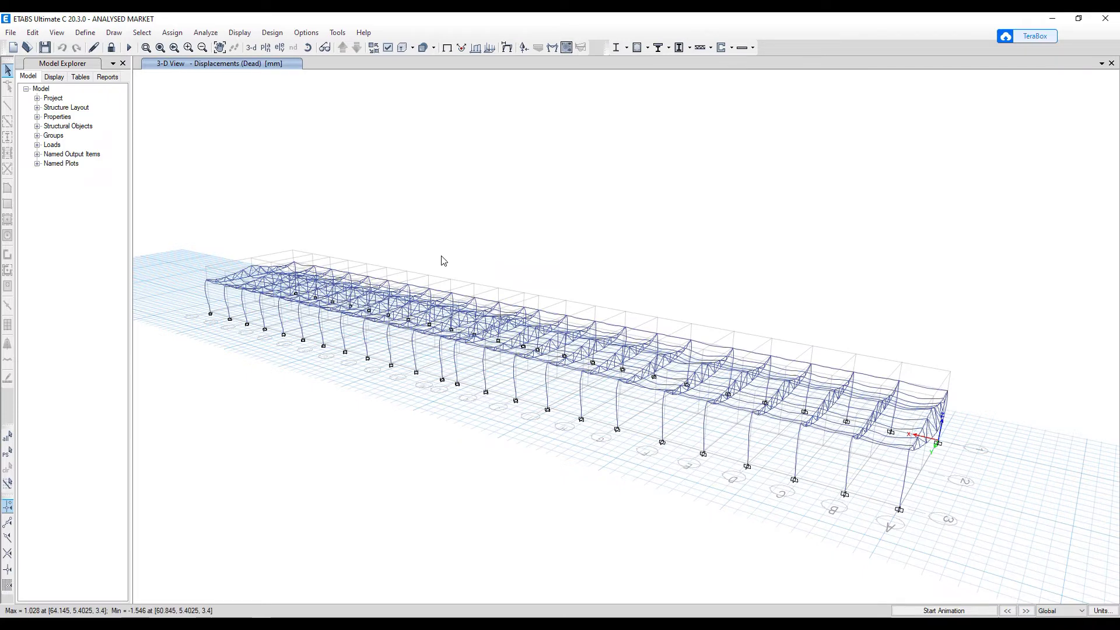
- Run the steel frame design check on the structure and view the colour-coded member results from the opposite side
left_click(616, 47)
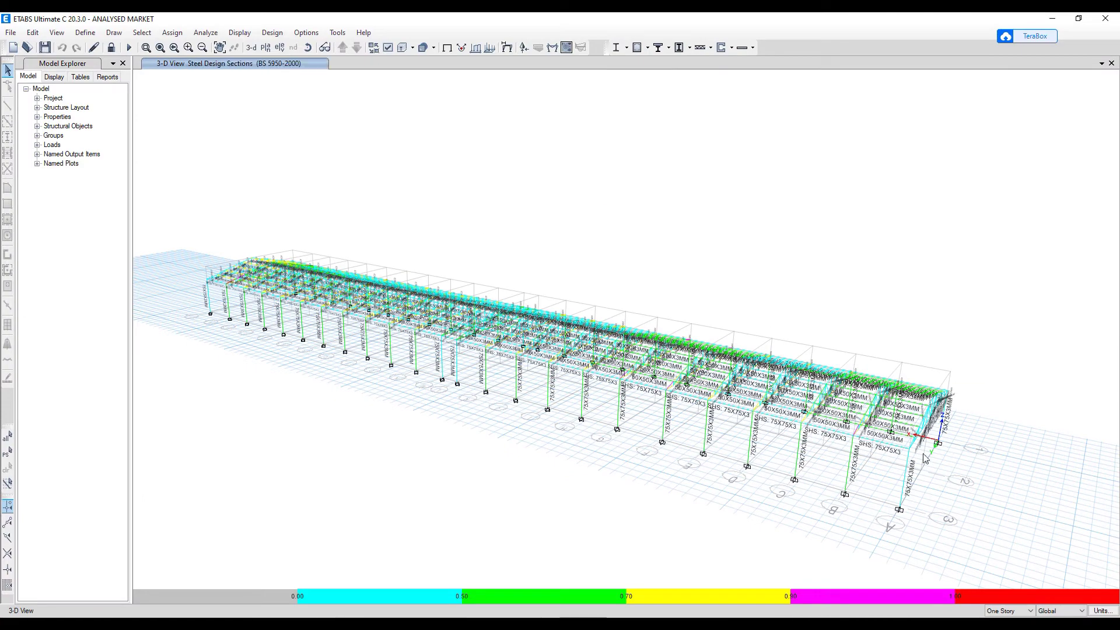
scroll(869, 431, "up", 3)
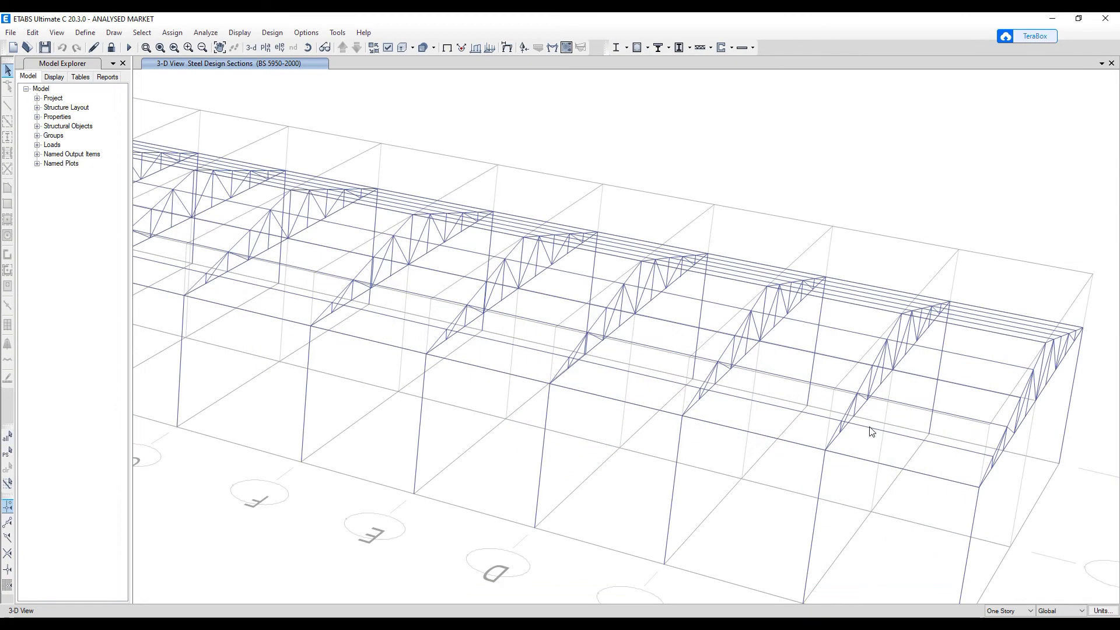
scroll(802, 416, "down", 3)
middle_click_drag(802, 416, 753, 392, "shift")
- Examine the roof trusses, purlins and columns in the 3D rendered view from several angles, and close it
key("alt+v")
key("o")
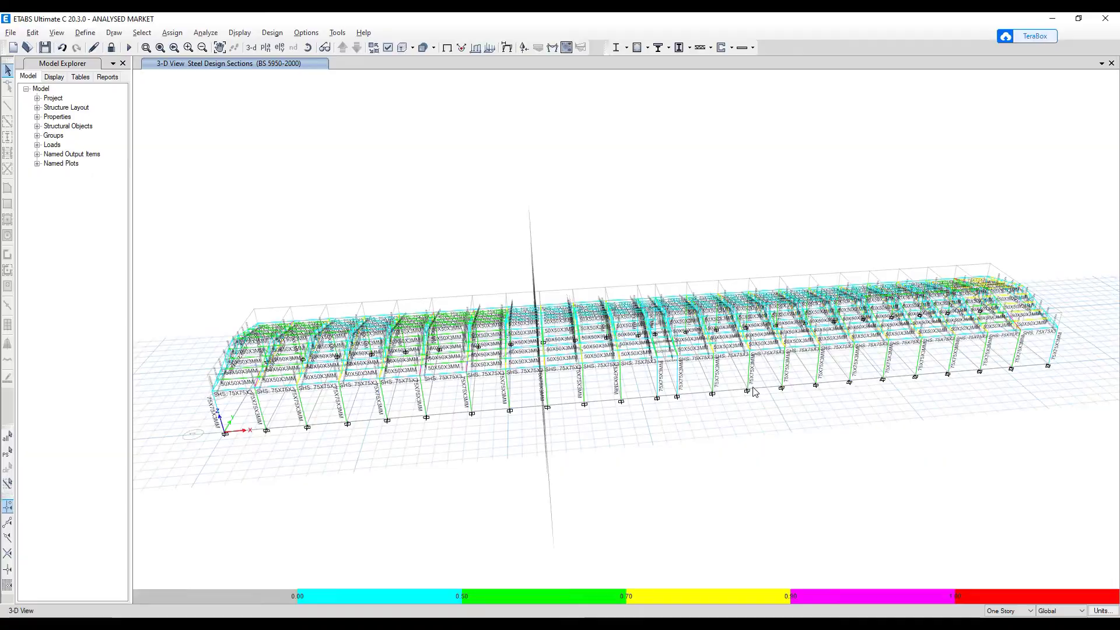
scroll(424, 310, "down", 5)
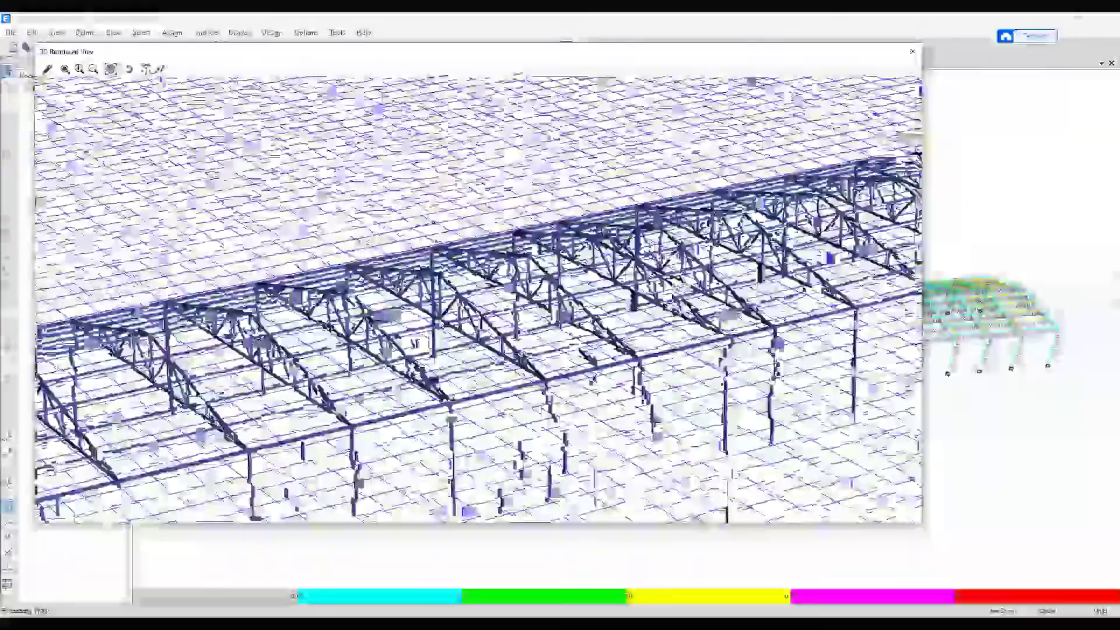
scroll(495, 387, "up", 6)
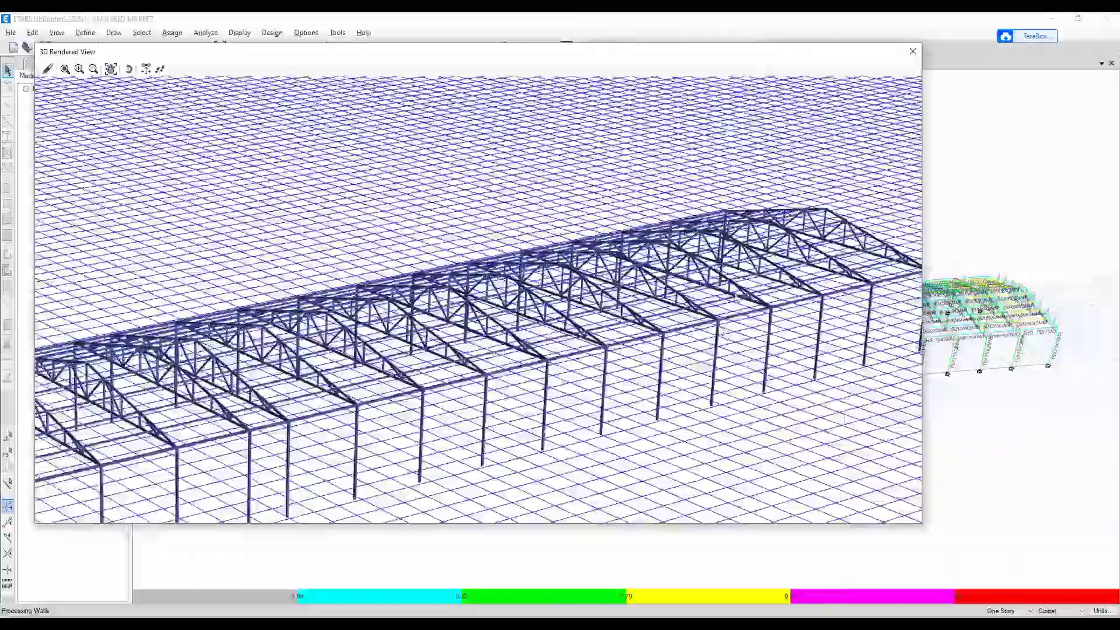
scroll(557, 395, "down", 3)
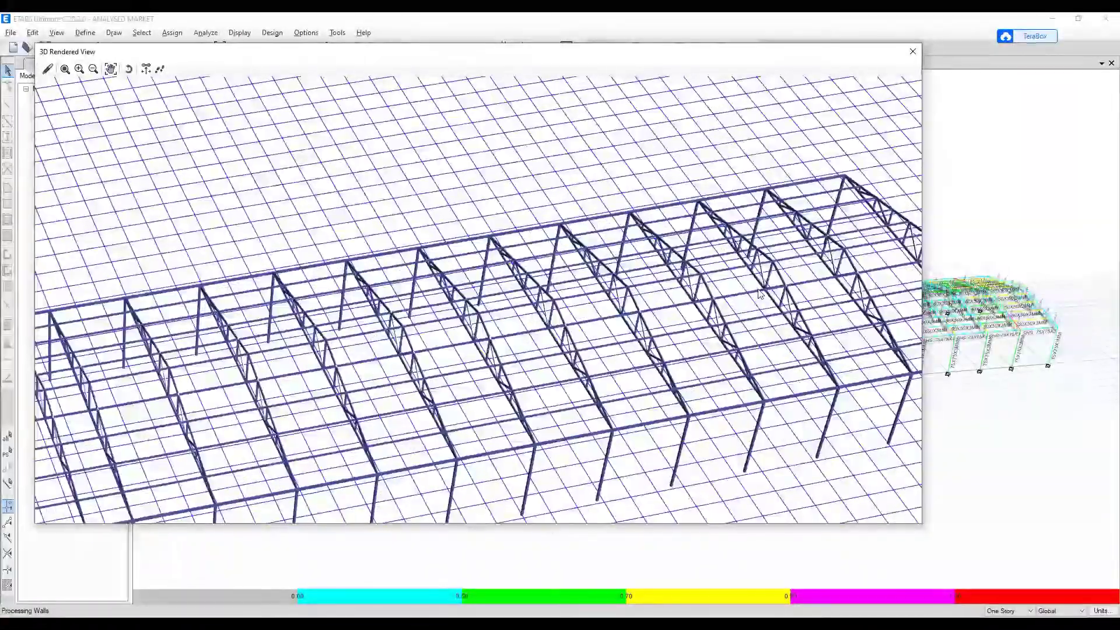
scroll(697, 310, "up", 5)
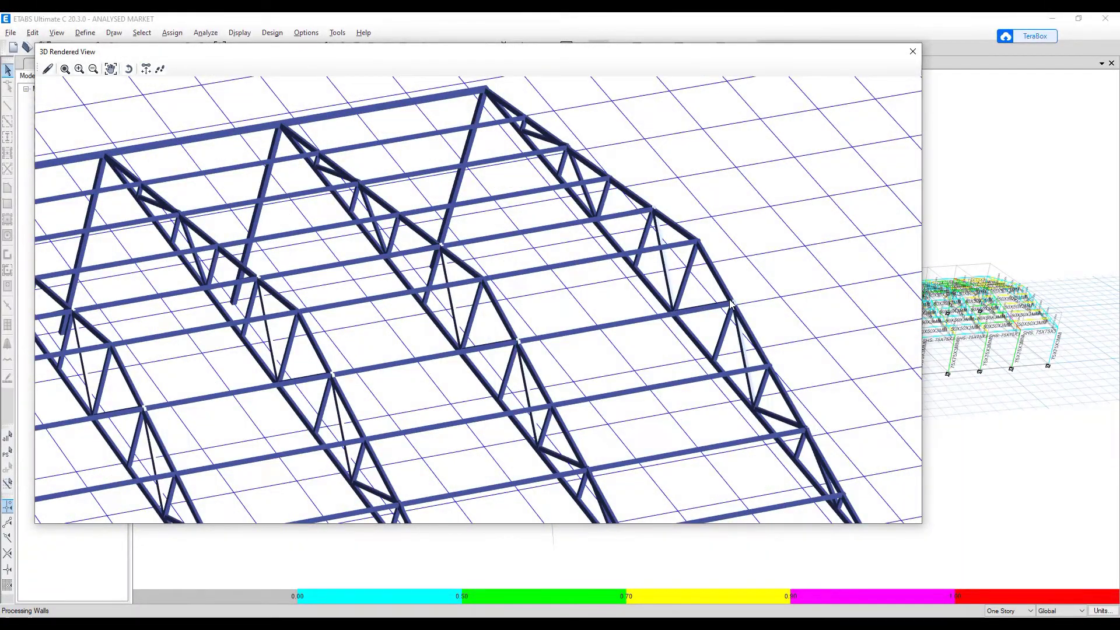
scroll(703, 302, "up", 4)
scroll(634, 298, "up", 4)
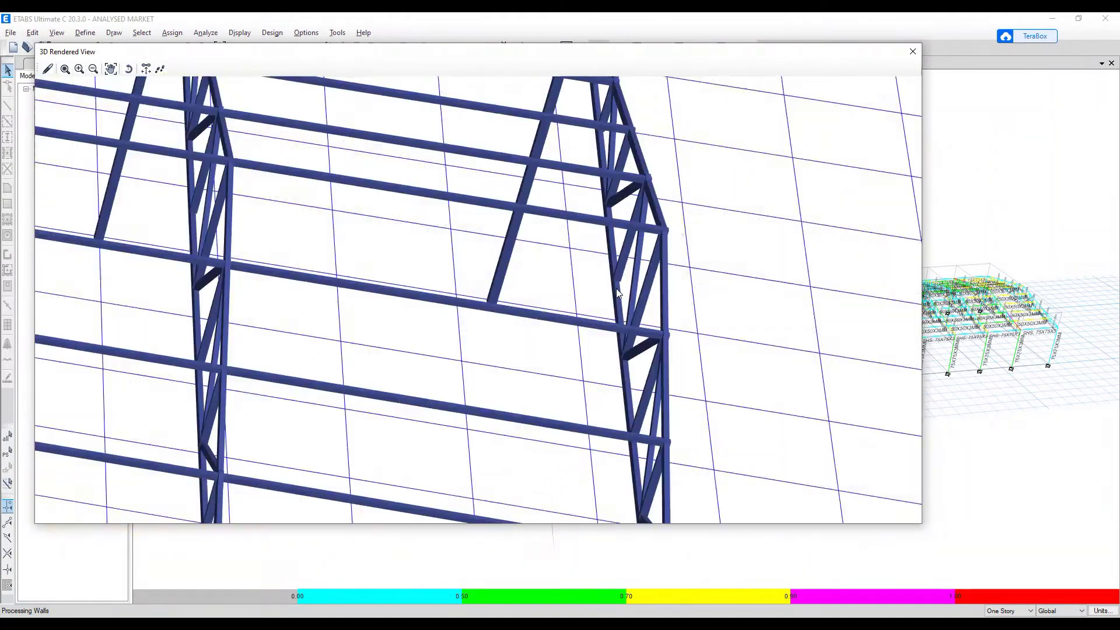
scroll(470, 283, "down", 3)
scroll(654, 380, "up", 2)
scroll(552, 364, "up", 5)
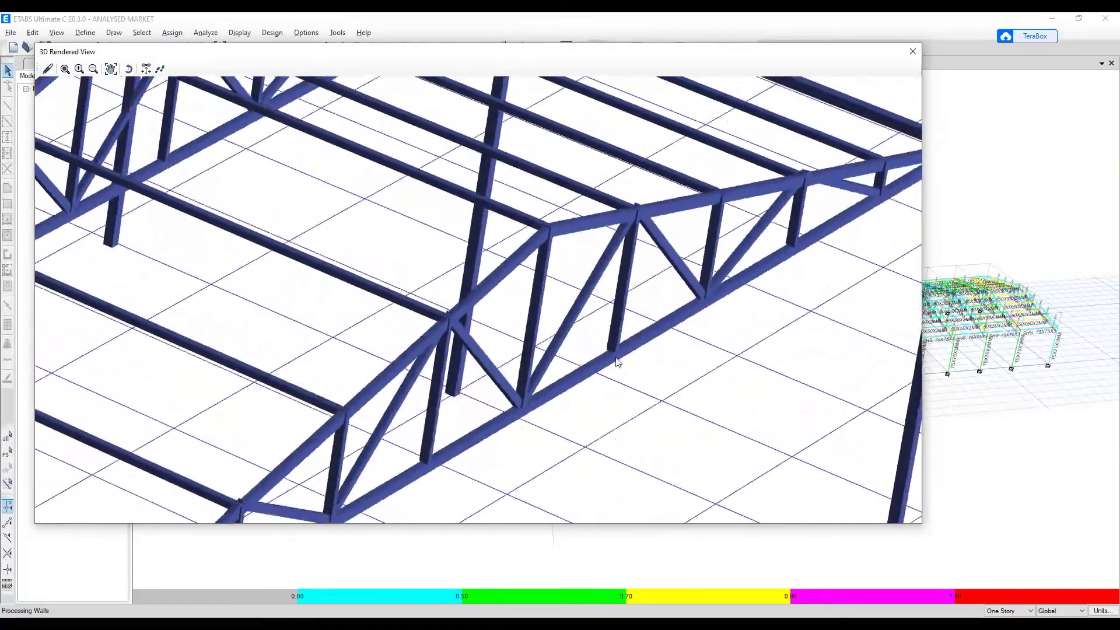
scroll(621, 374, "down", 10)
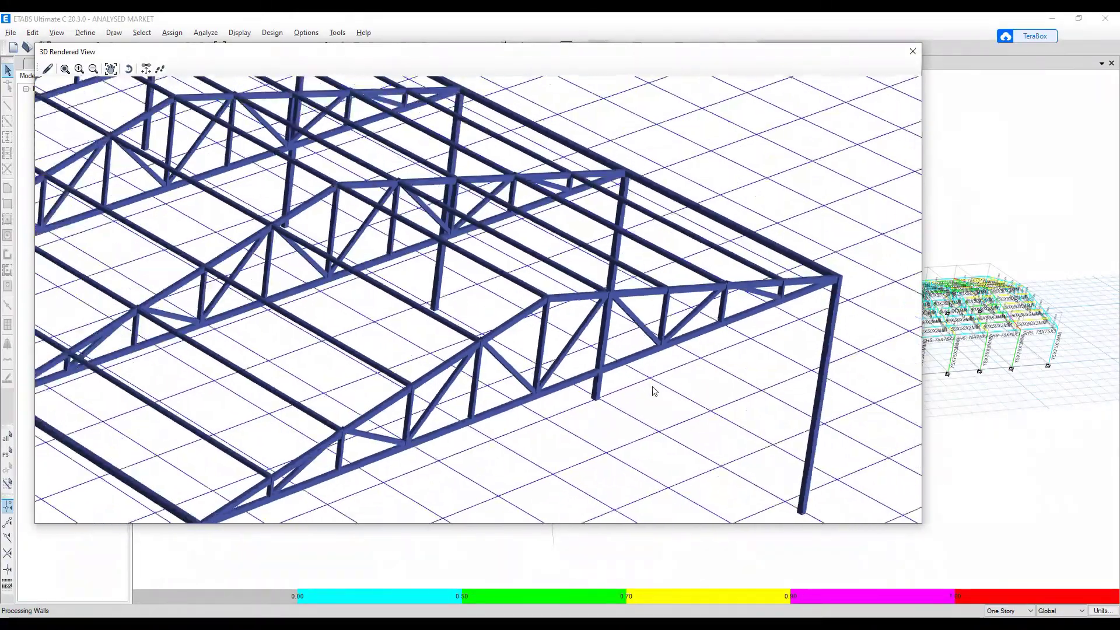
scroll(525, 321, "up", 10)
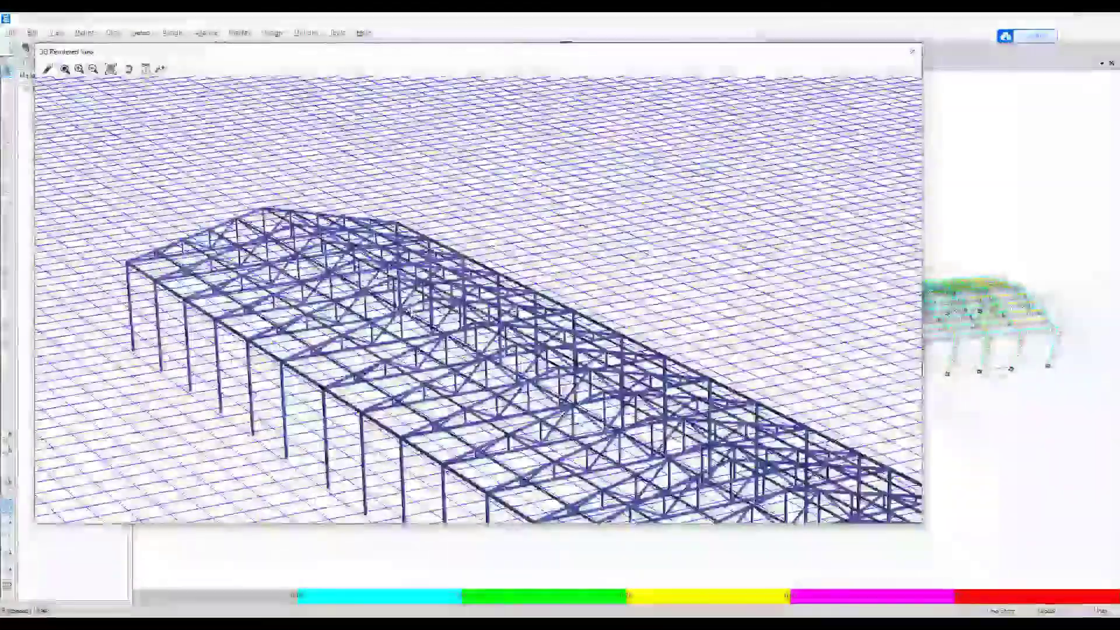
scroll(312, 328, "up", 10)
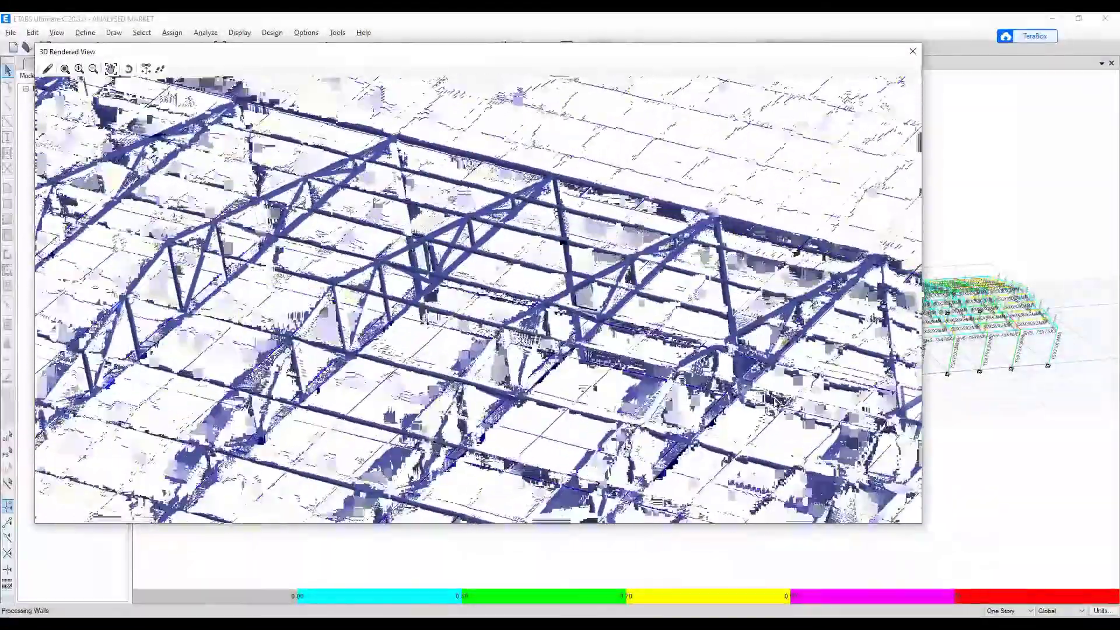
middle_click_drag(312, 329, 782, 29, "shift")
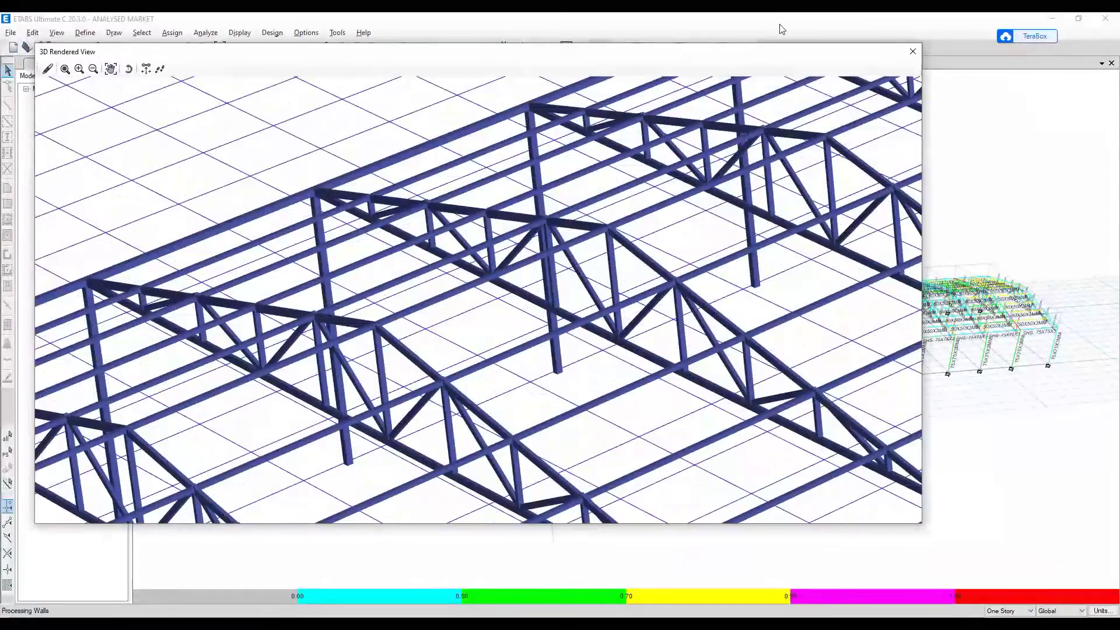
left_click(913, 53)
- Check the strength and deflection results of Story2 roof beam B524 in the steel stress check information
scroll(560, 369, "up", 3)
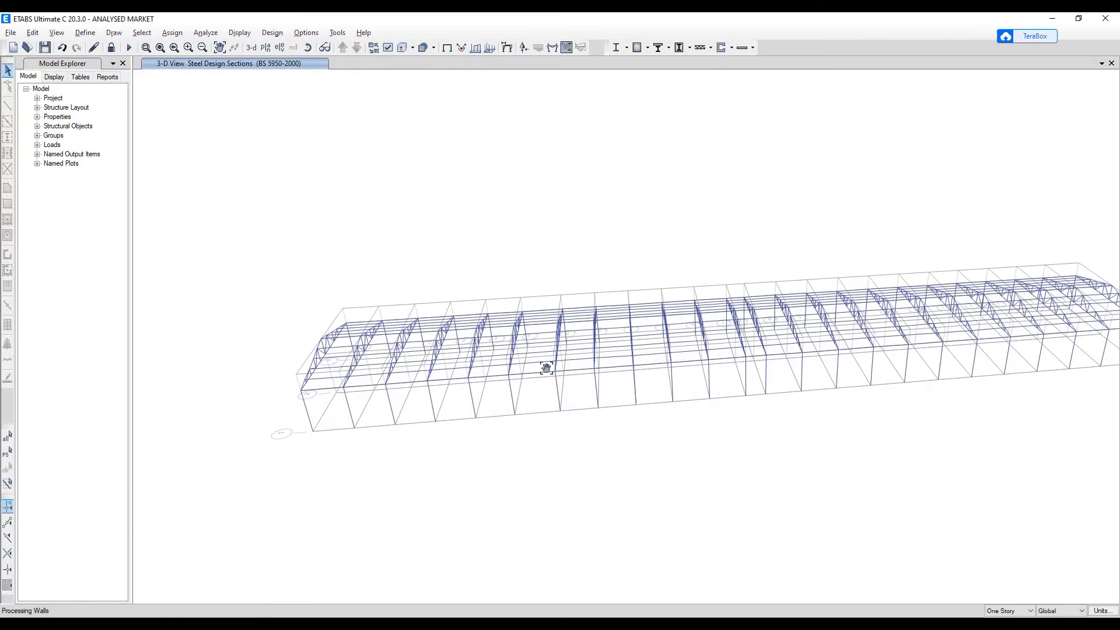
scroll(575, 367, "up", 3)
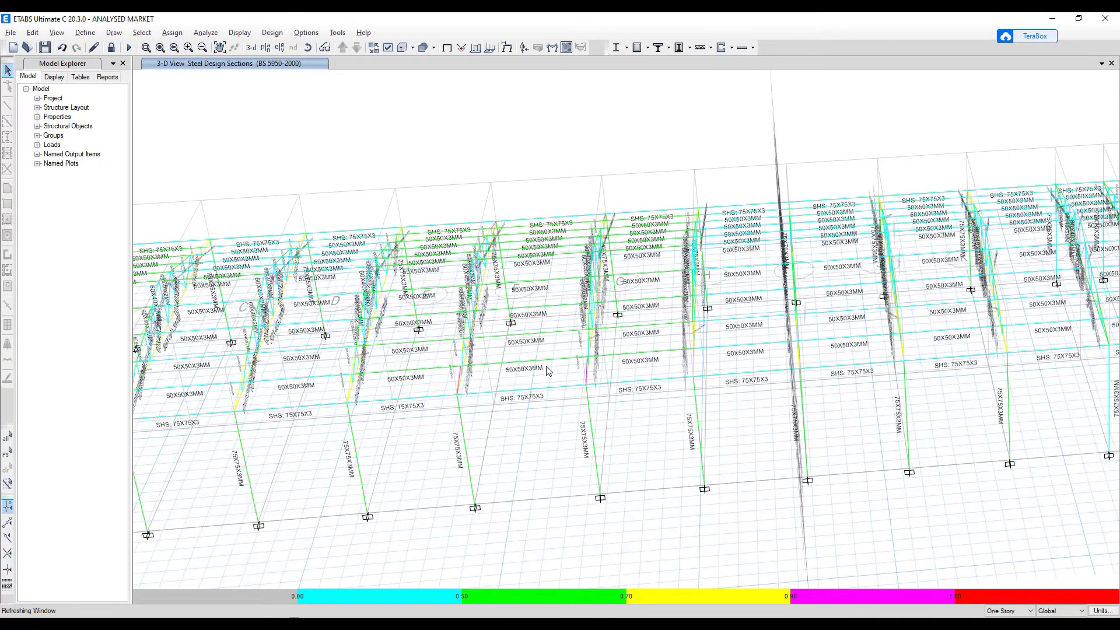
right_click(548, 337)
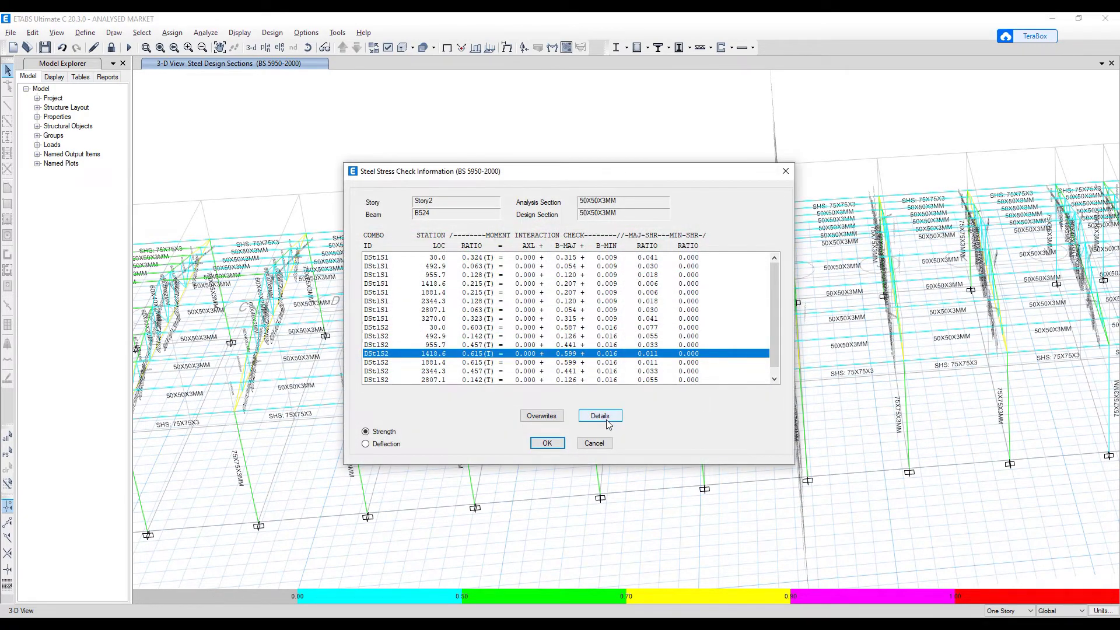
left_click(385, 445)
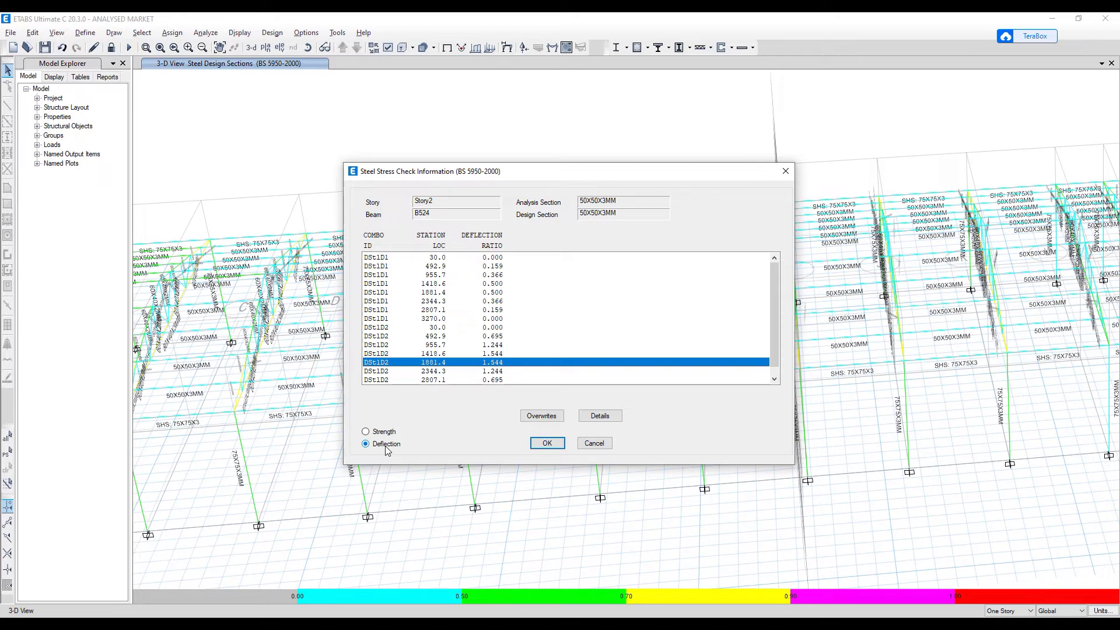
left_click(595, 443)
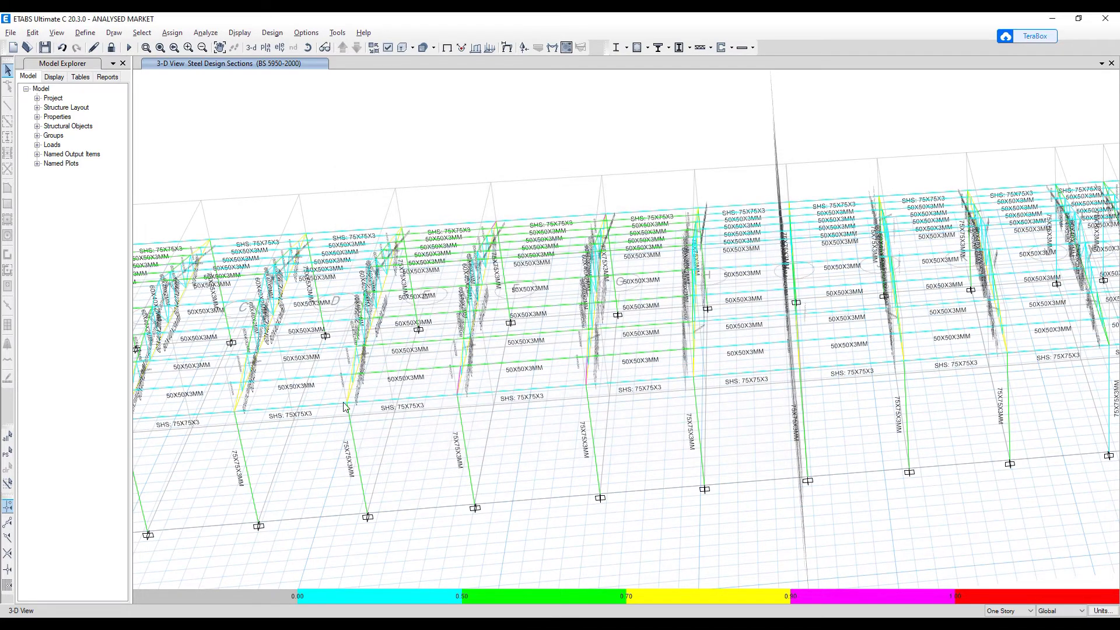
- Check the strength and deflection results of Story2 roof beam B340, including its detailed deflection design report
right_click(324, 378)
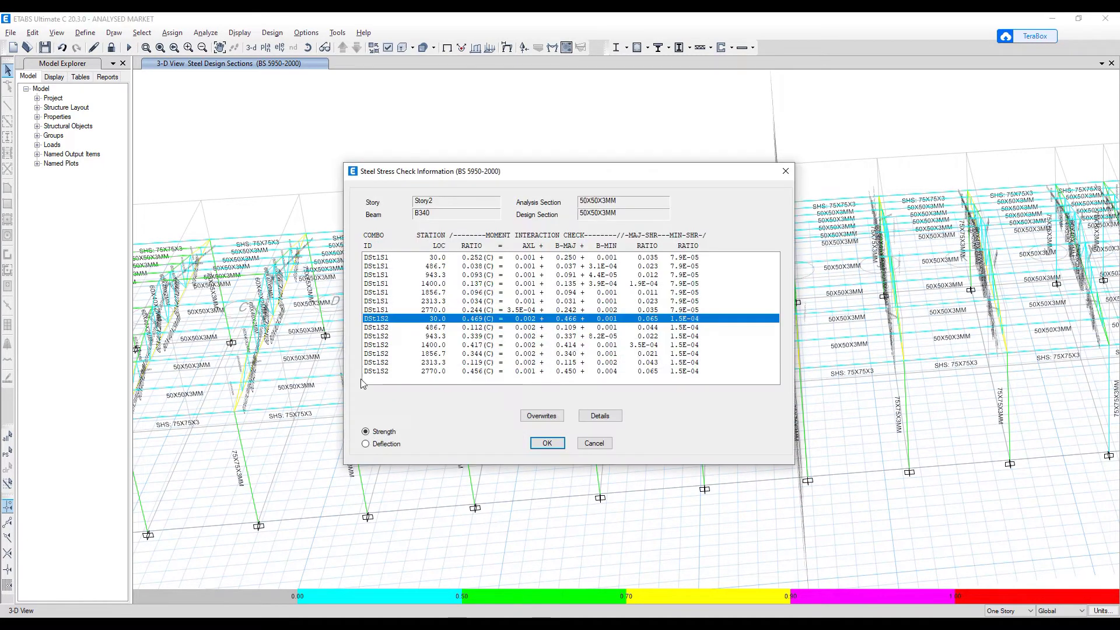
left_click(386, 445)
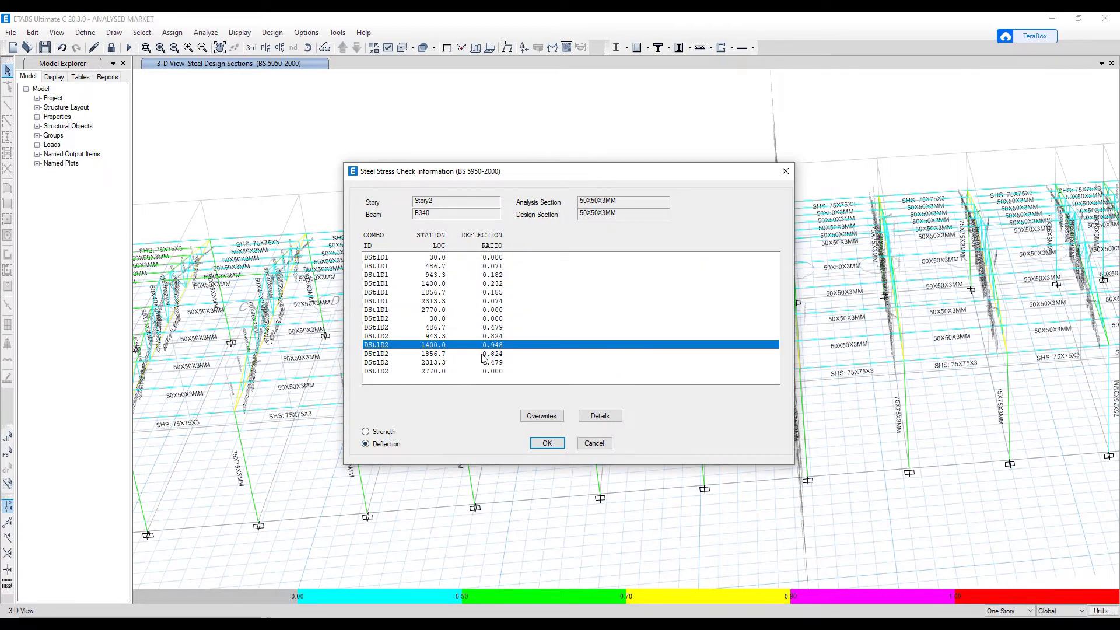
left_click(600, 415)
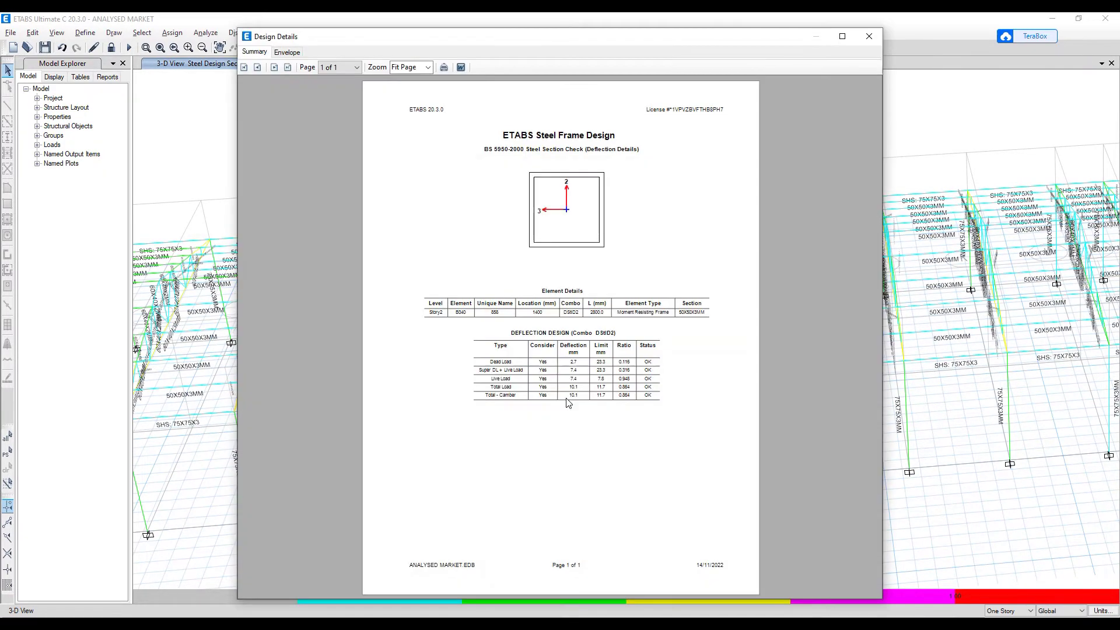
left_click(869, 36)
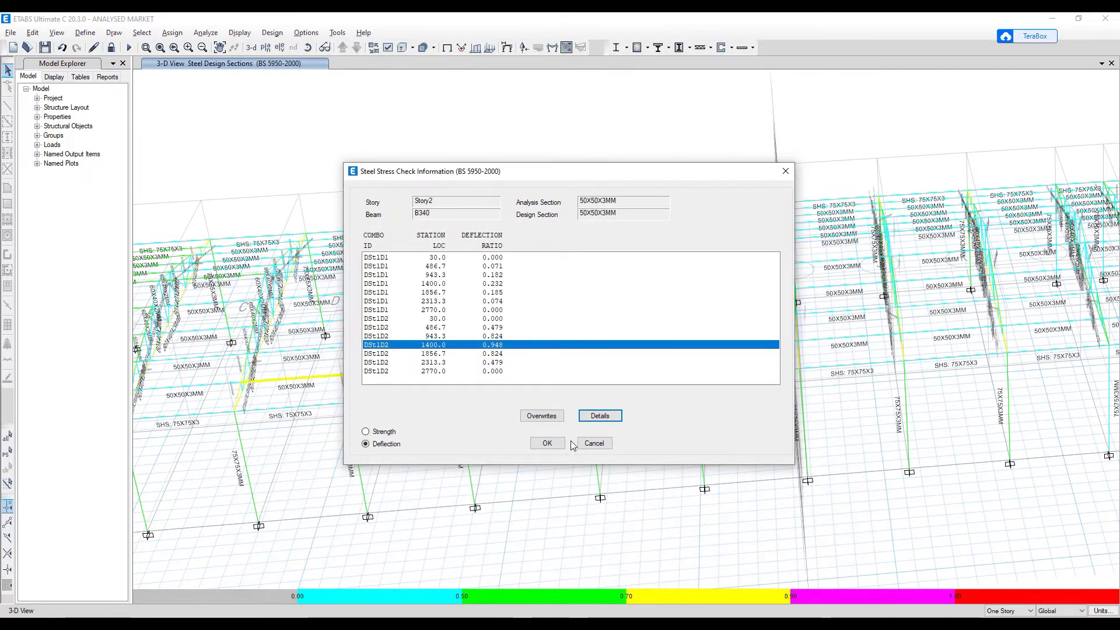
left_click(594, 443)
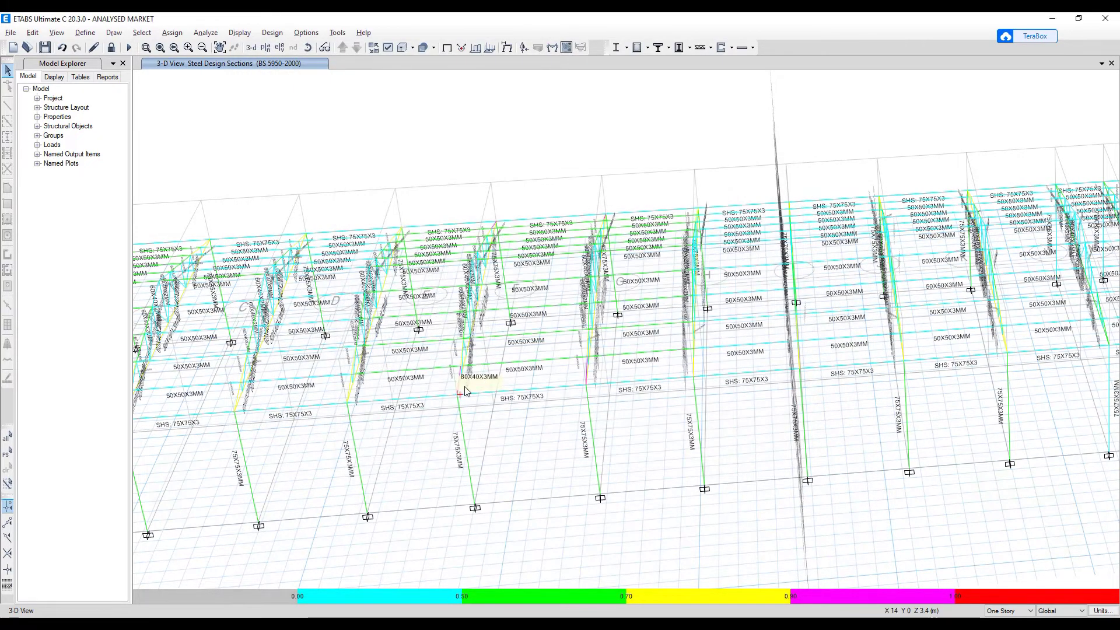
- Check the strength summary report of Story2 roof beam B525 on both pages, and close its stress check information
right_click(499, 366)
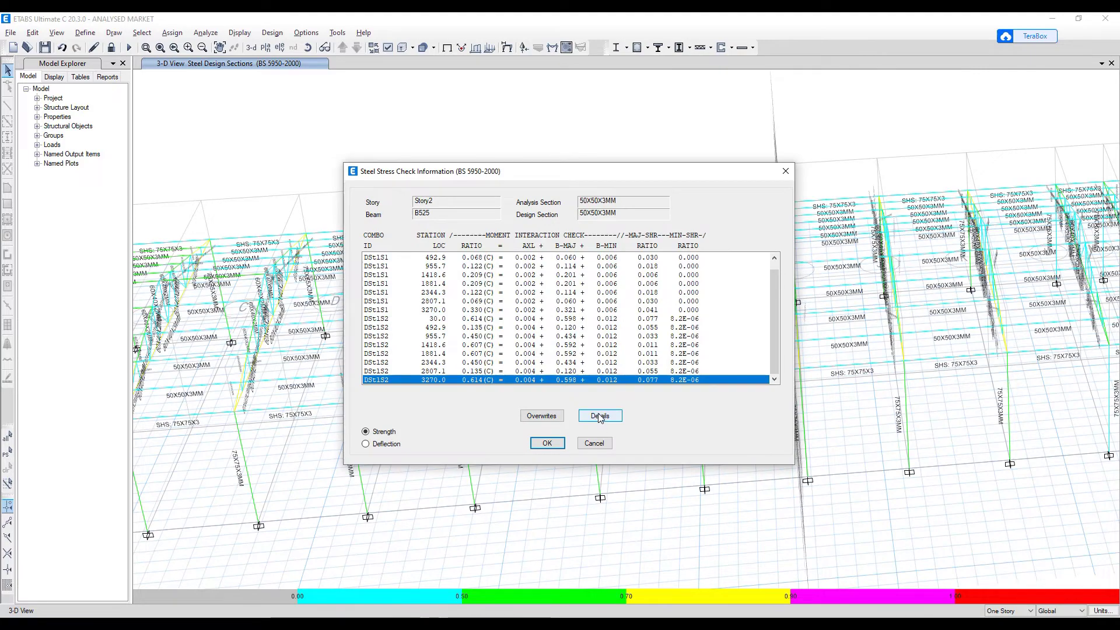
left_click(599, 414)
scroll(663, 379, "down", 2)
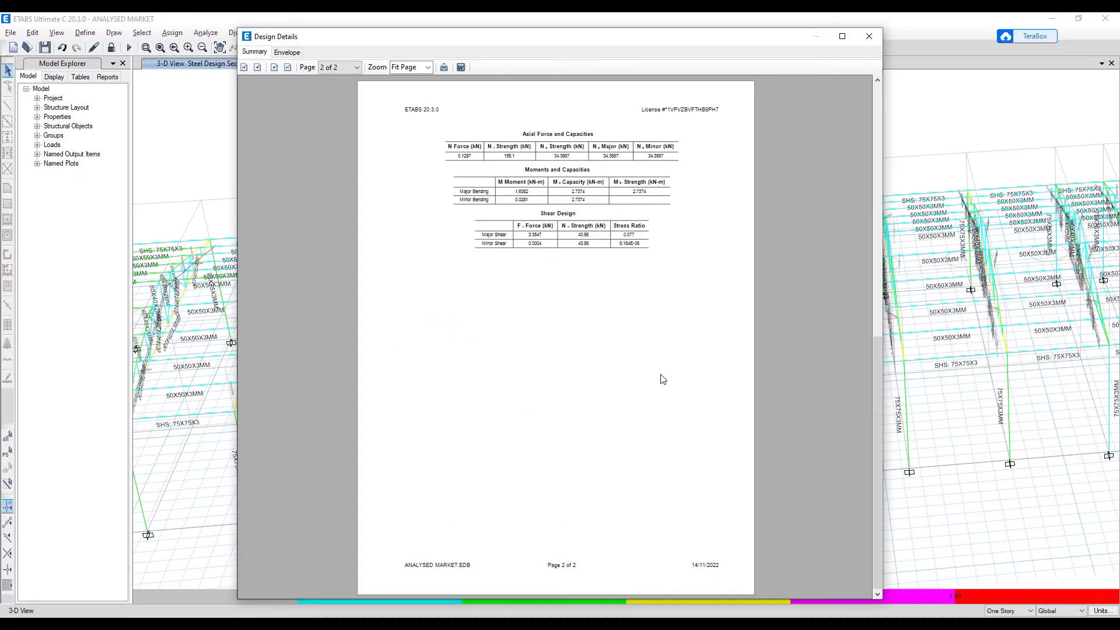
scroll(663, 379, "up", 2)
left_click(869, 36)
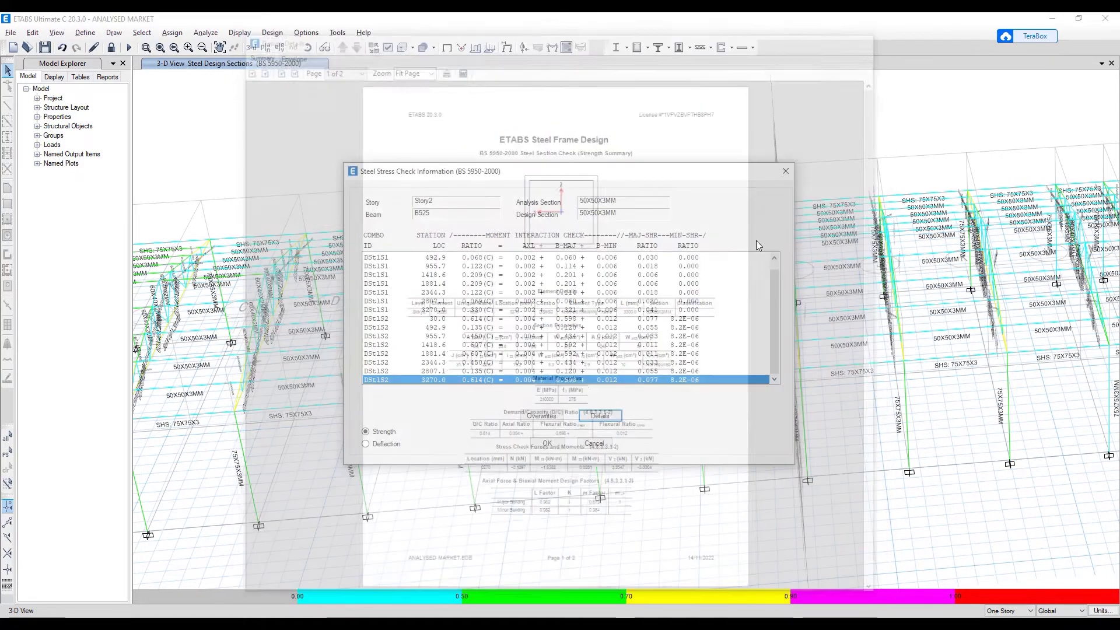
left_click(593, 438)
- Check the stress check results and strength summary report of Story1 column C31, and close them
middle_click_drag(447, 455, 496, 418, "shift")
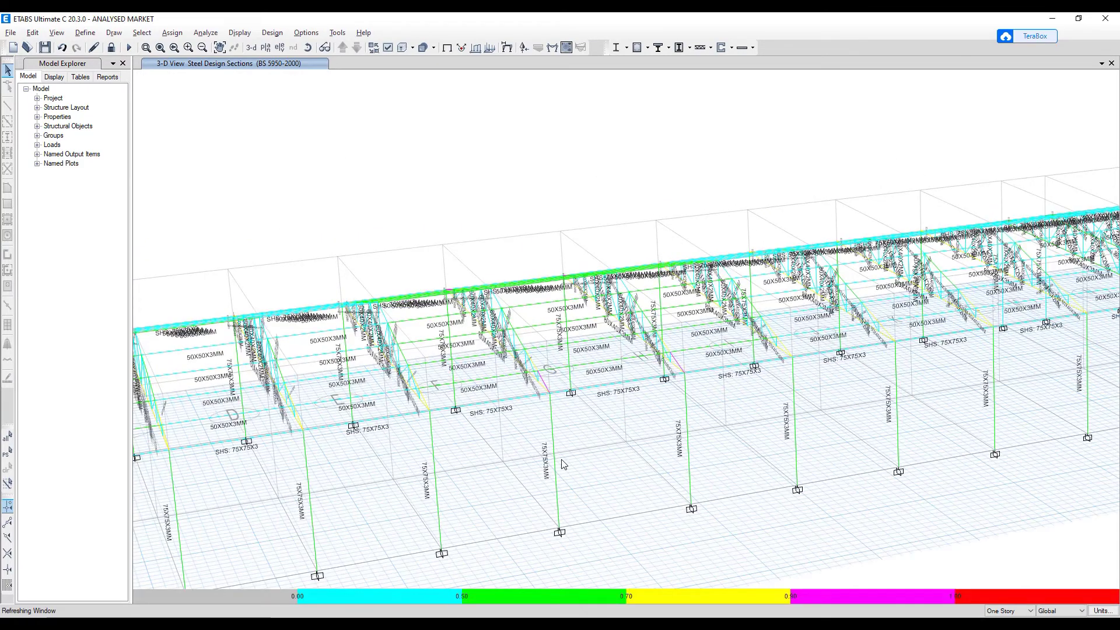
right_click(555, 468)
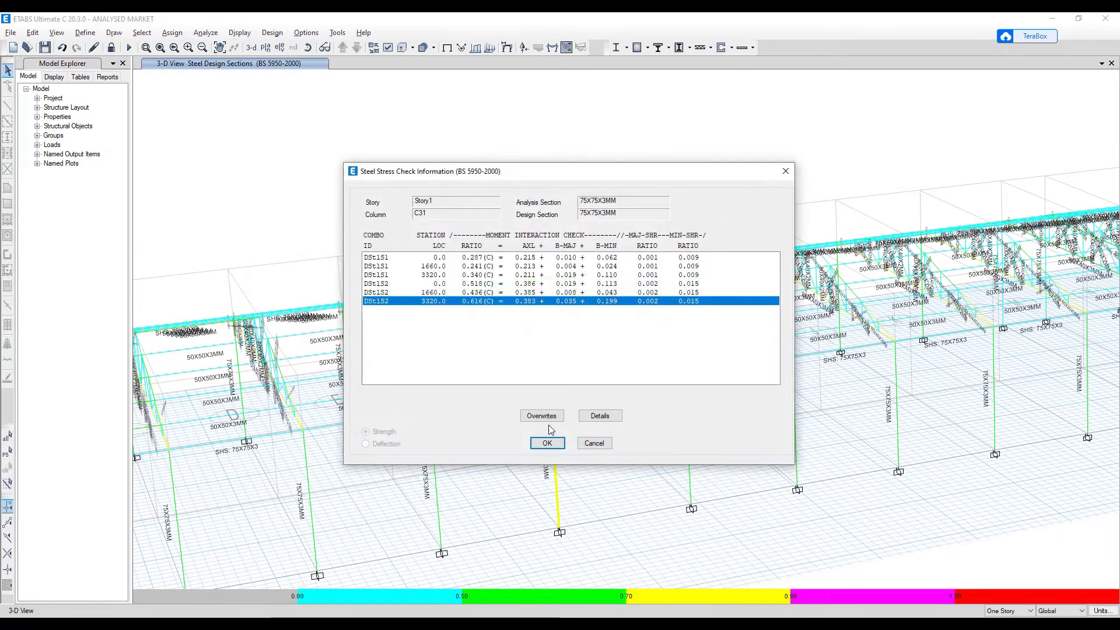
left_click(601, 417)
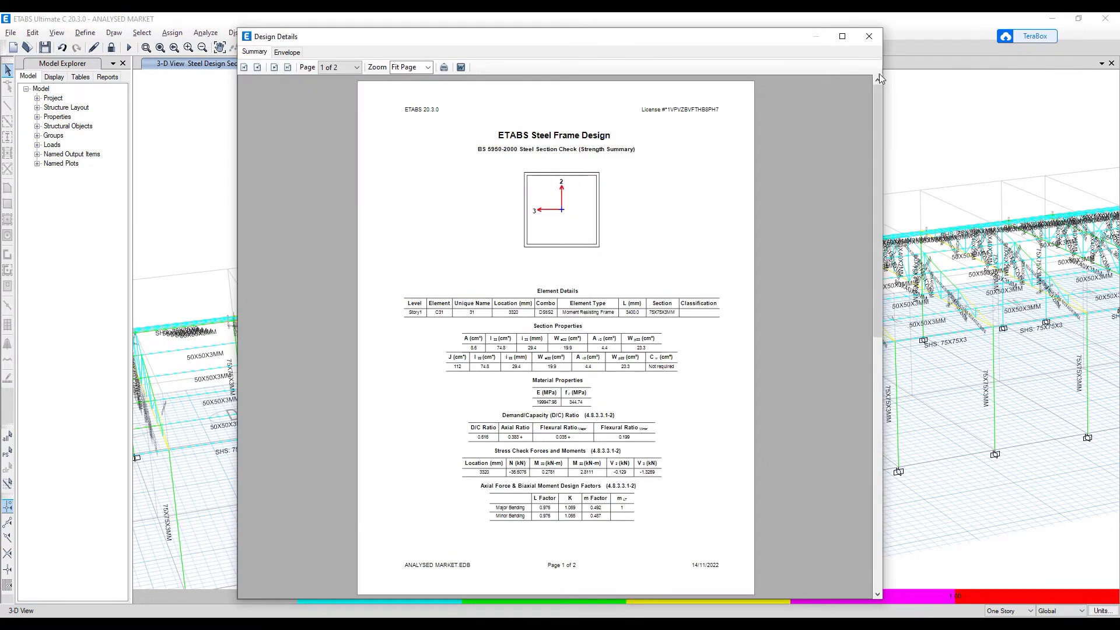
left_click(869, 36)
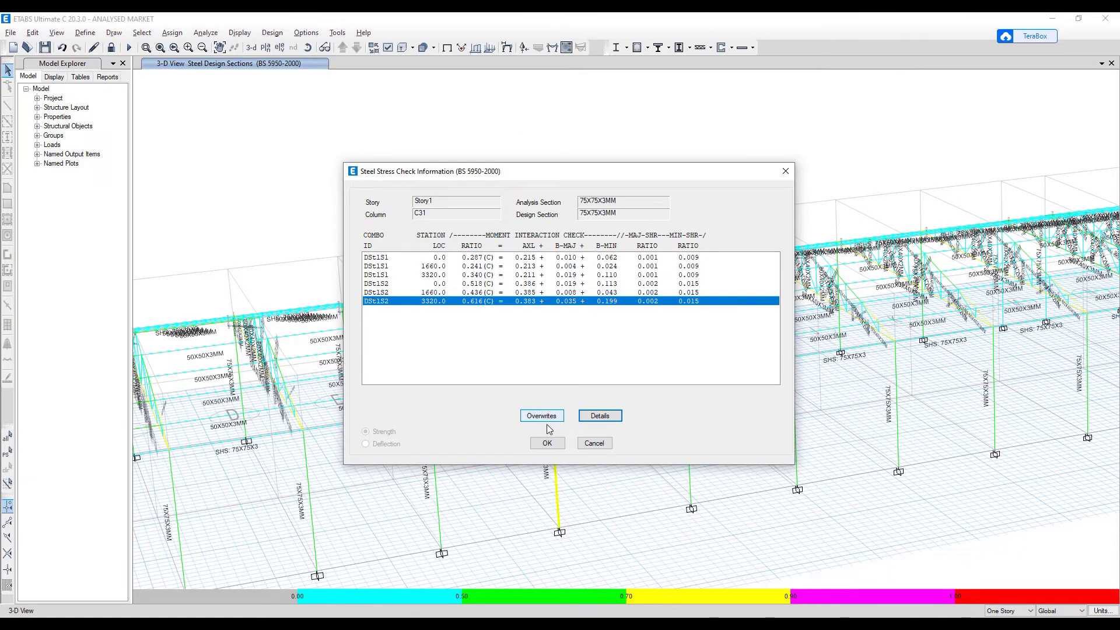
left_click(605, 447)
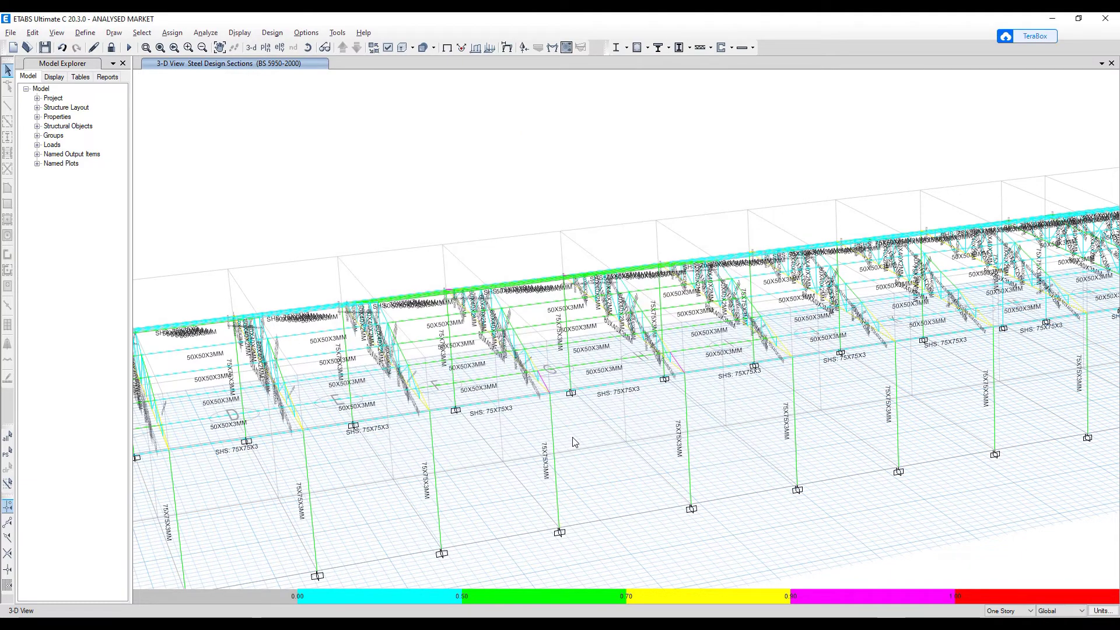
- Unlock the analysed model so its frame properties can be edited
scroll(574, 442, "down", 5)
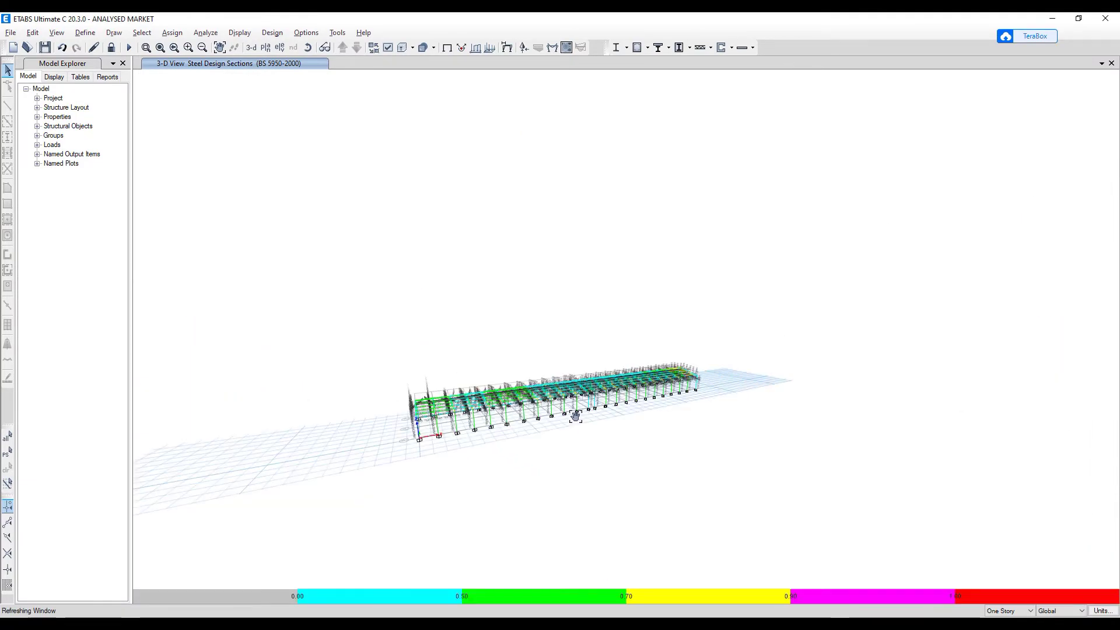
scroll(570, 414, "up", 3)
scroll(560, 414, "up", 3)
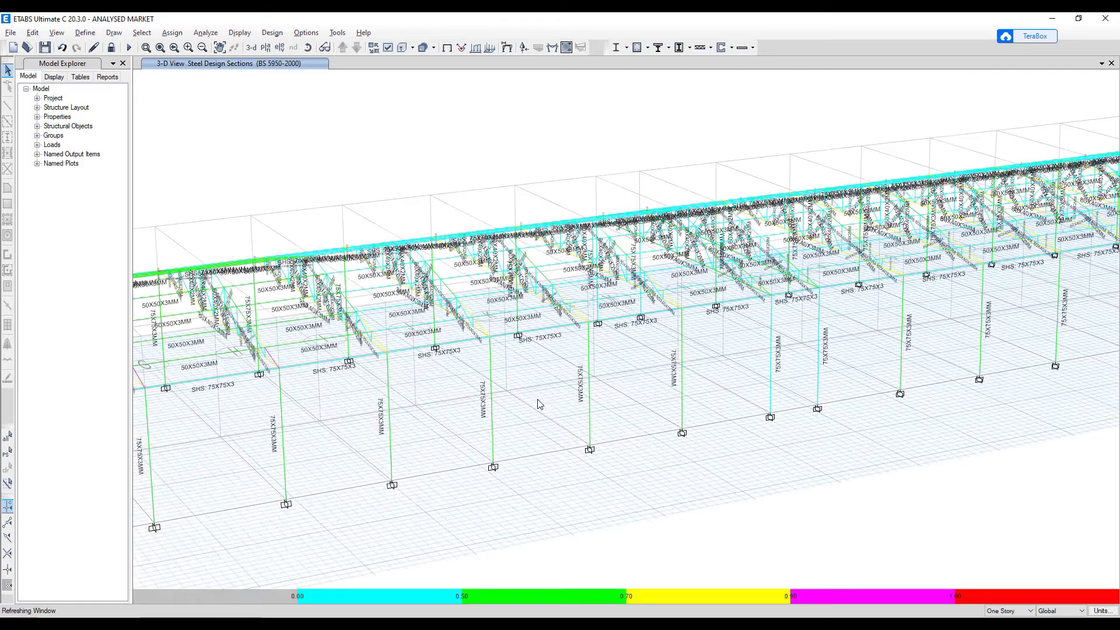
scroll(558, 414, "down", 3)
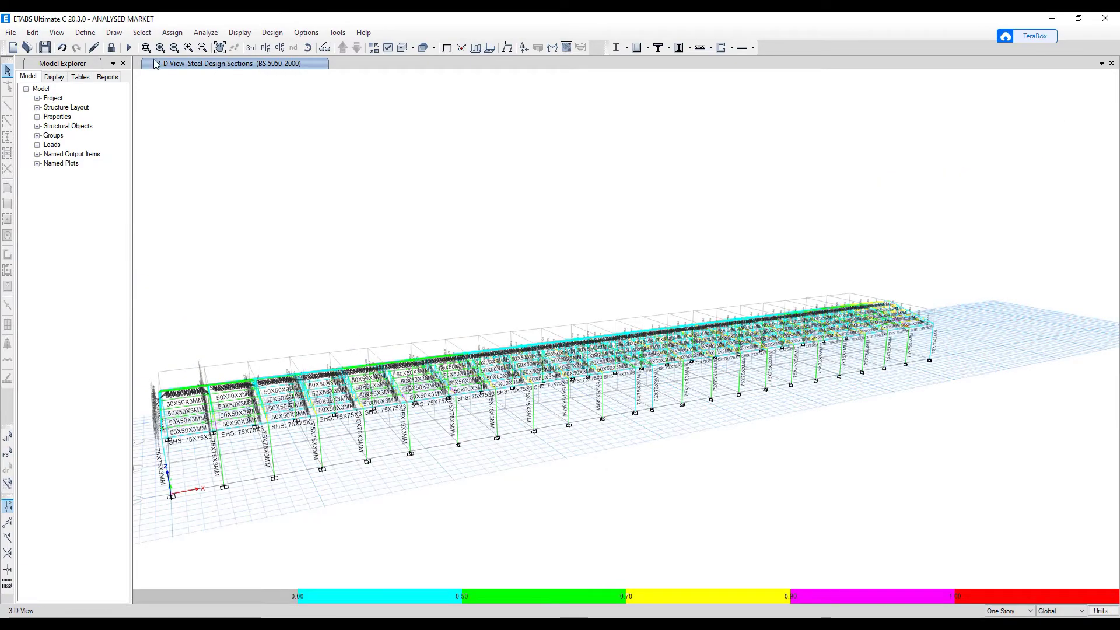
left_click(112, 48)
left_click(578, 363)
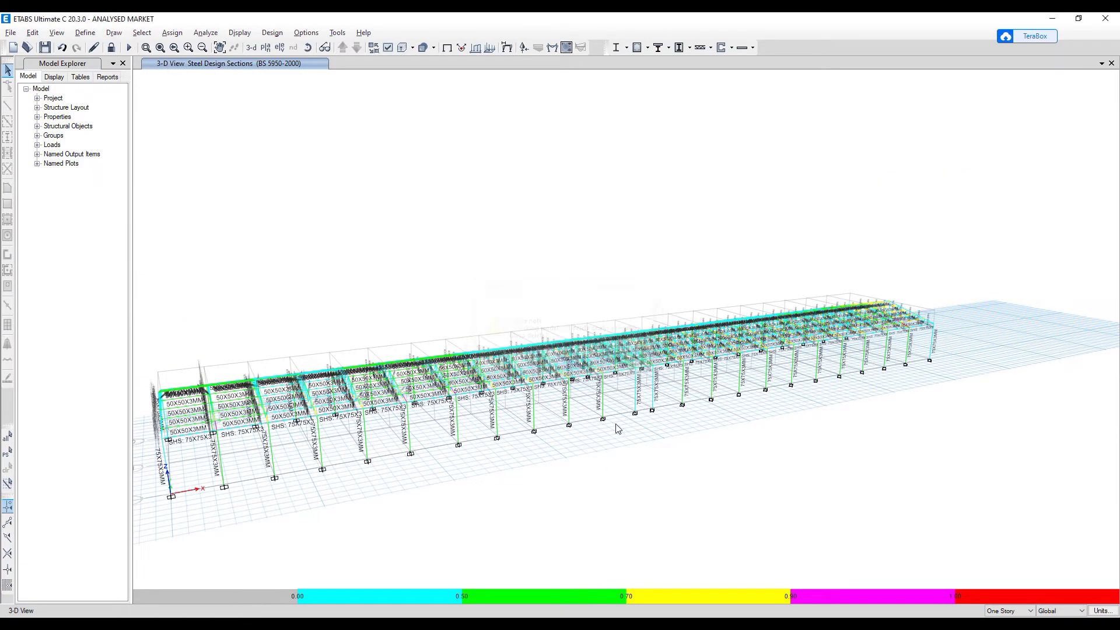
- Set the total depth and total width of the 75X75X3MM steel tube frame section to 100 mm each
left_click(85, 32)
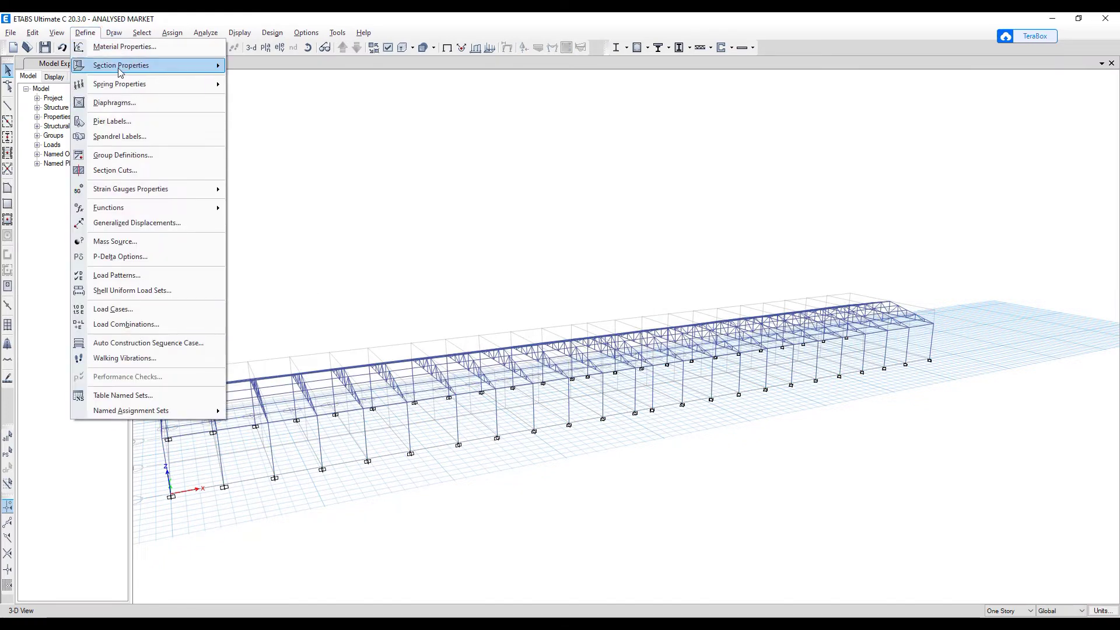
mouse_move(119, 73)
left_click(268, 67)
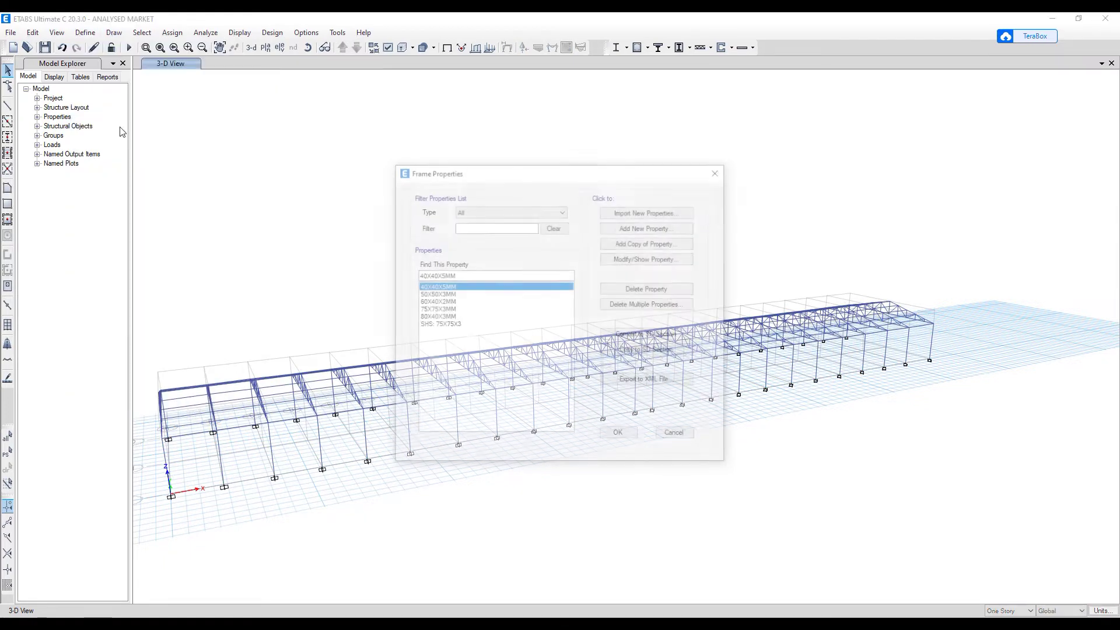
left_click(438, 310)
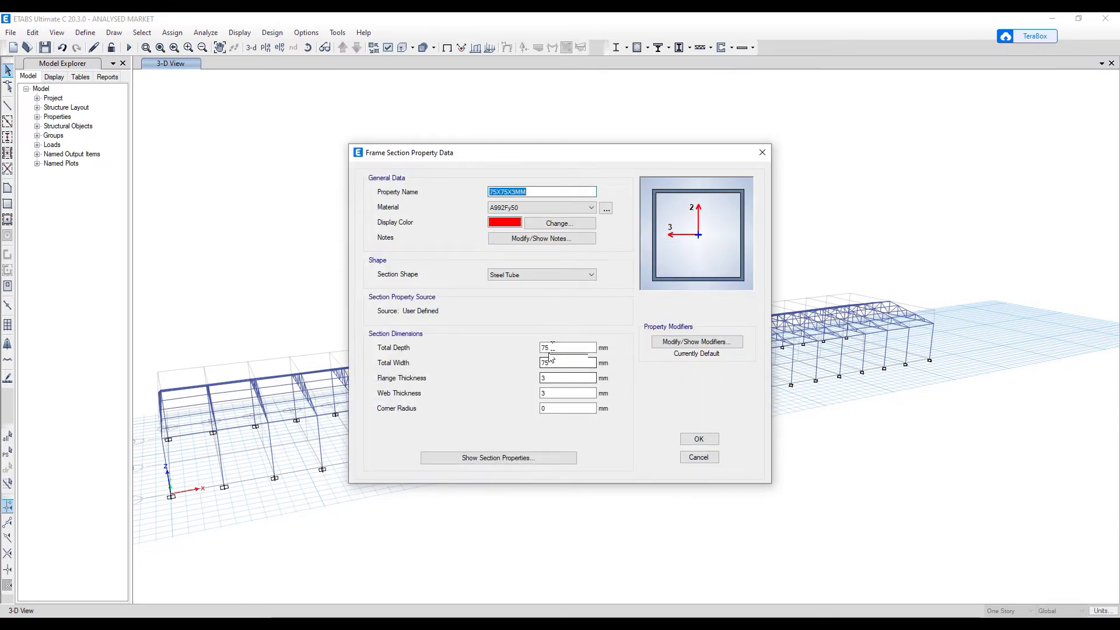
double_click(546, 349)
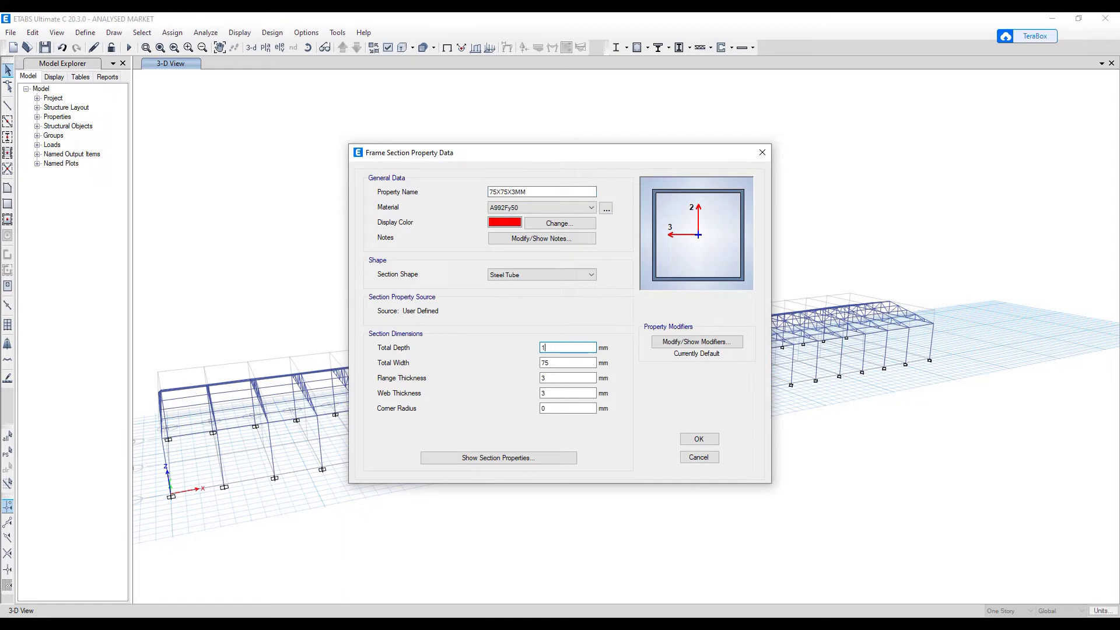
left_click(547, 362)
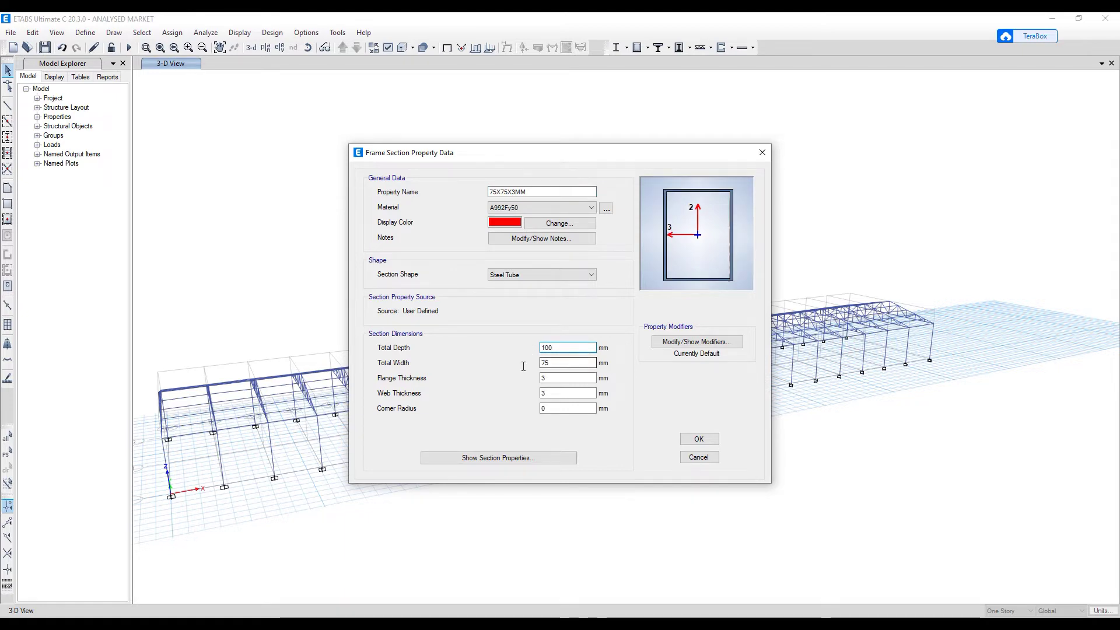
type("100")
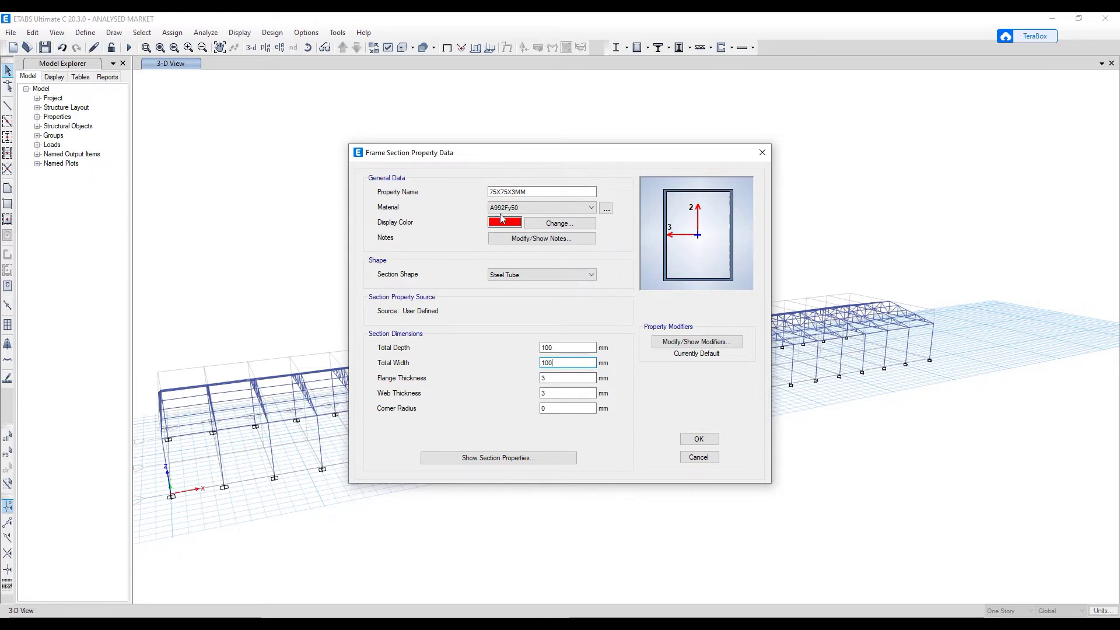
- Rename the column tube section as 100X100X3MM and accept the frame property changes
left_click_drag(498, 191, 483, 195)
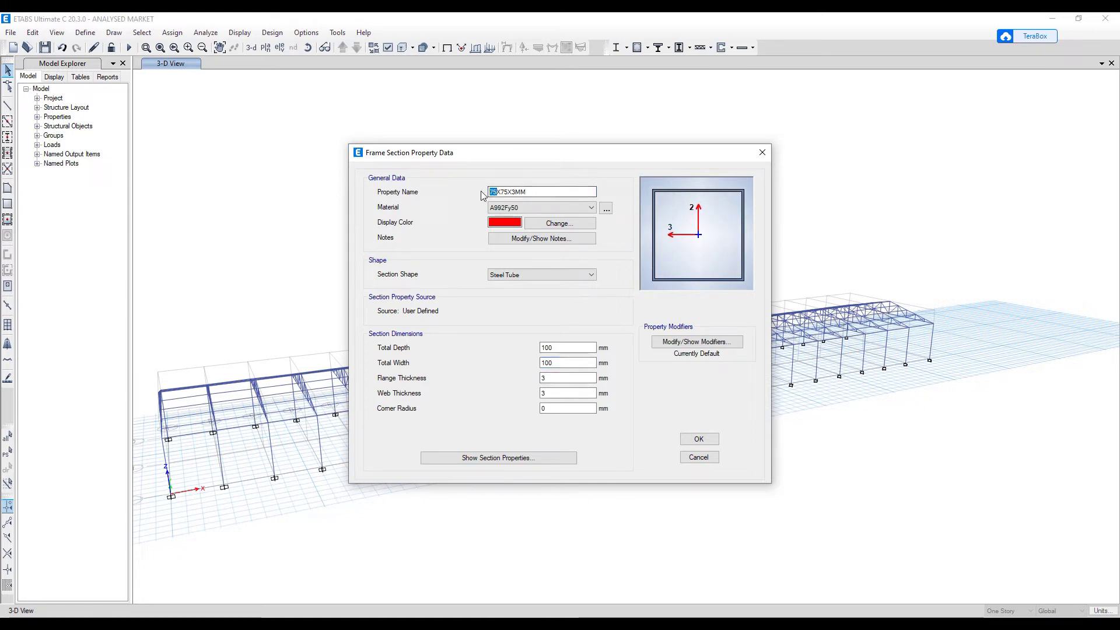
left_click_drag(513, 192, 505, 191)
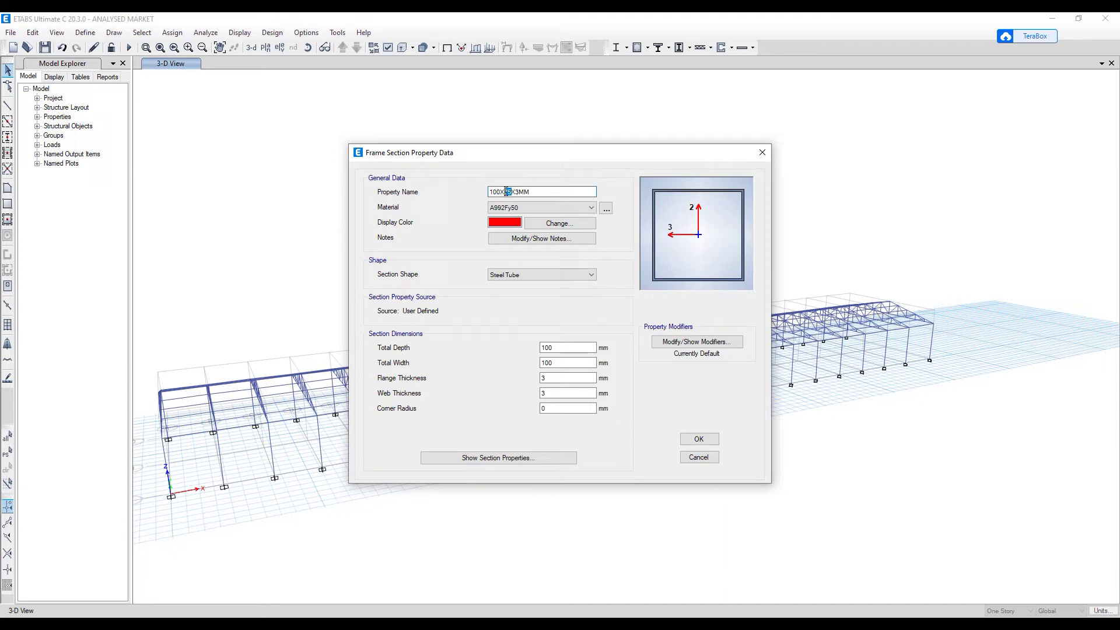
type("100")
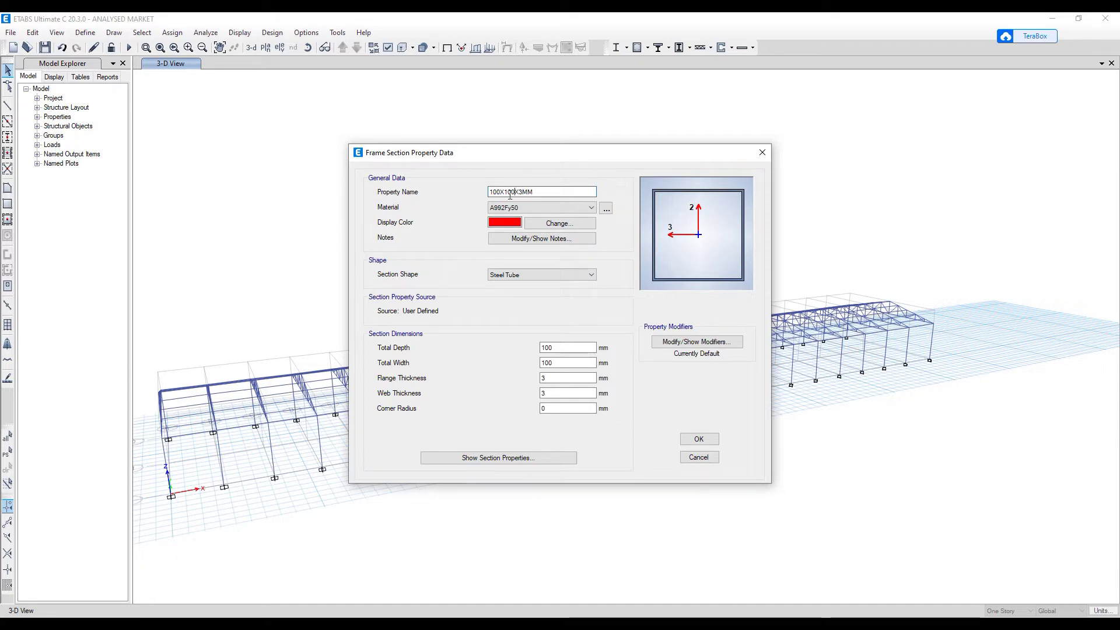
left_click(697, 439)
left_click(619, 435)
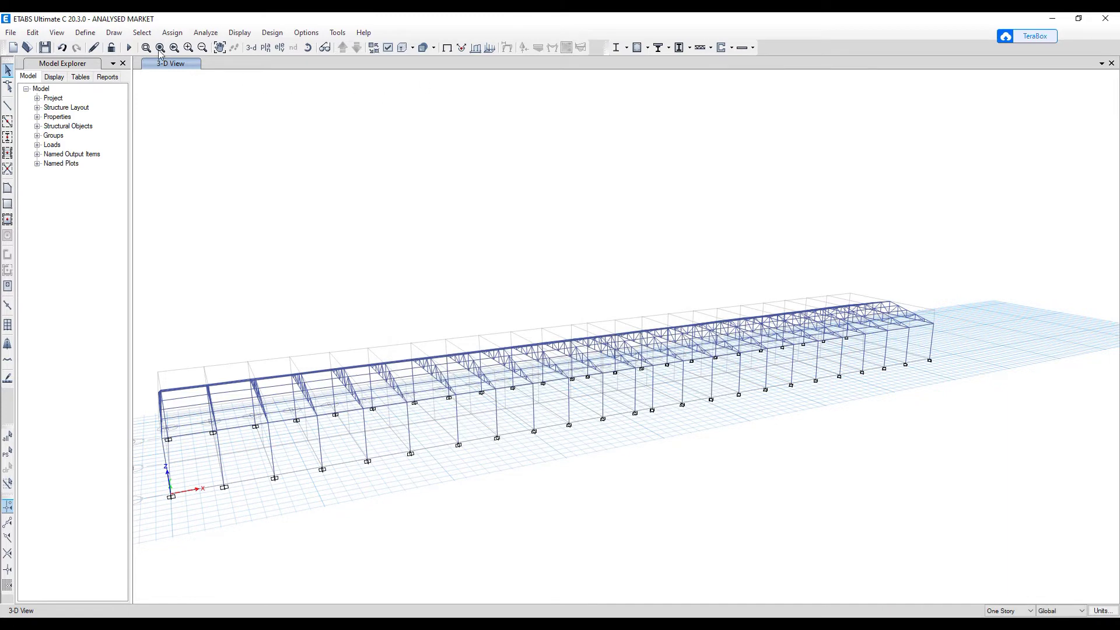
- Rerun the structural analysis and the steel frame design check with the enlarged column section
left_click(129, 47)
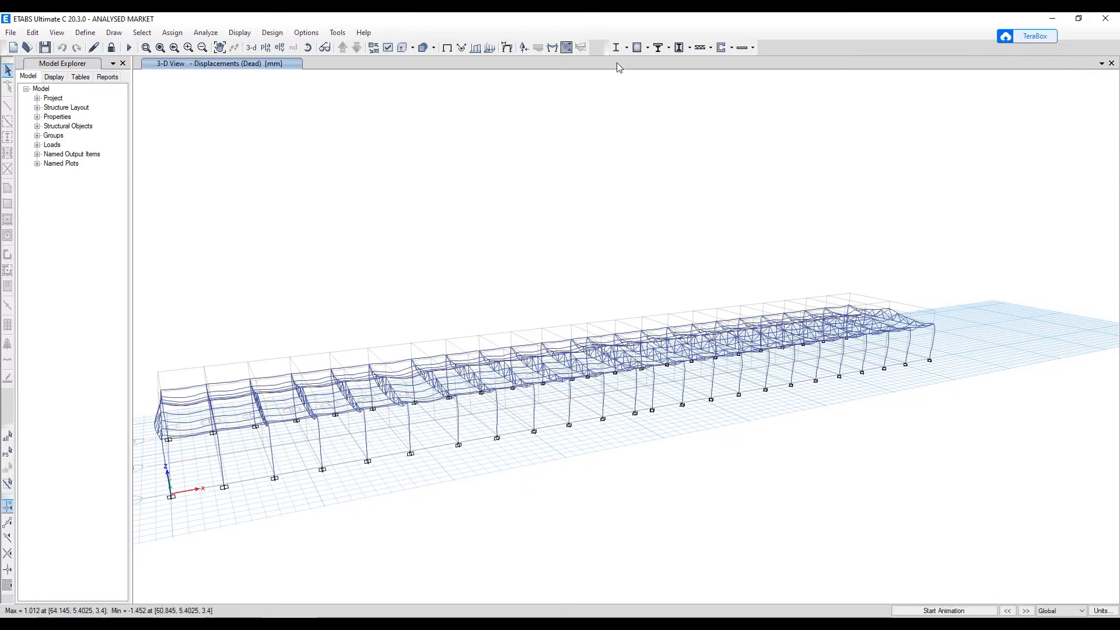
left_click(617, 47)
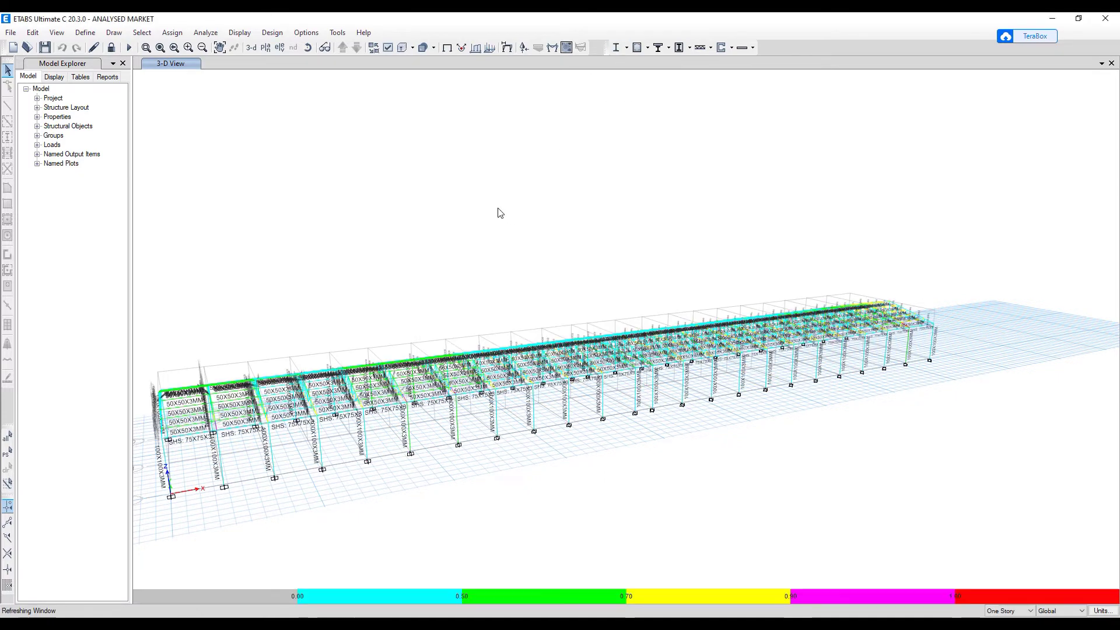
- Check the stress check results and two-page strength summary report of Story1 column C30, and close them
middle_click_drag(433, 402, 519, 363)
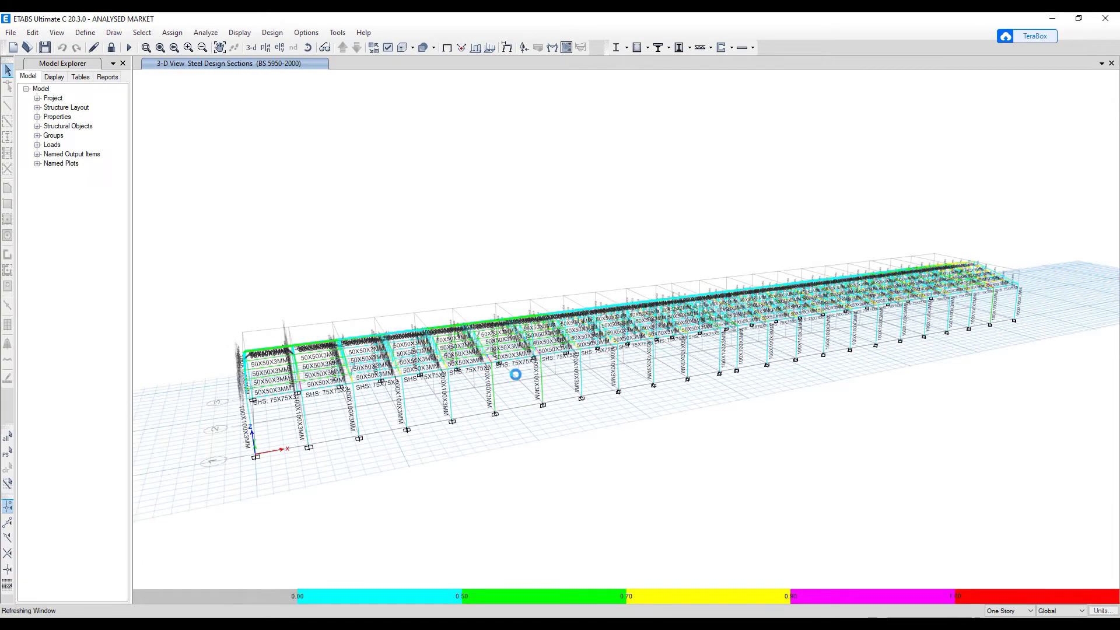
scroll(461, 402, "up", 4)
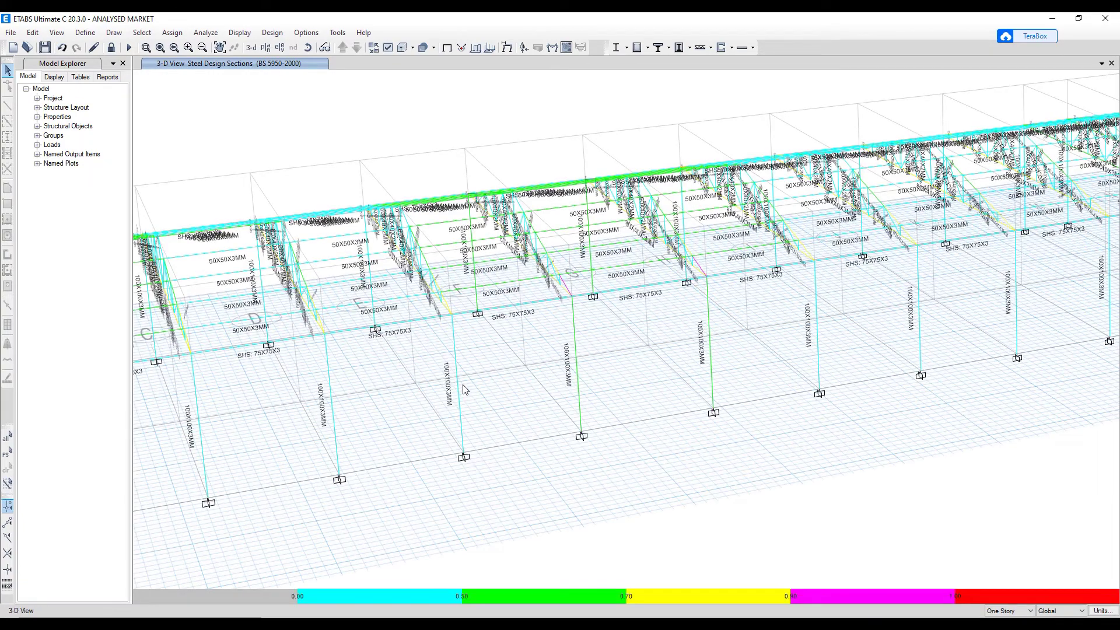
right_click(457, 385)
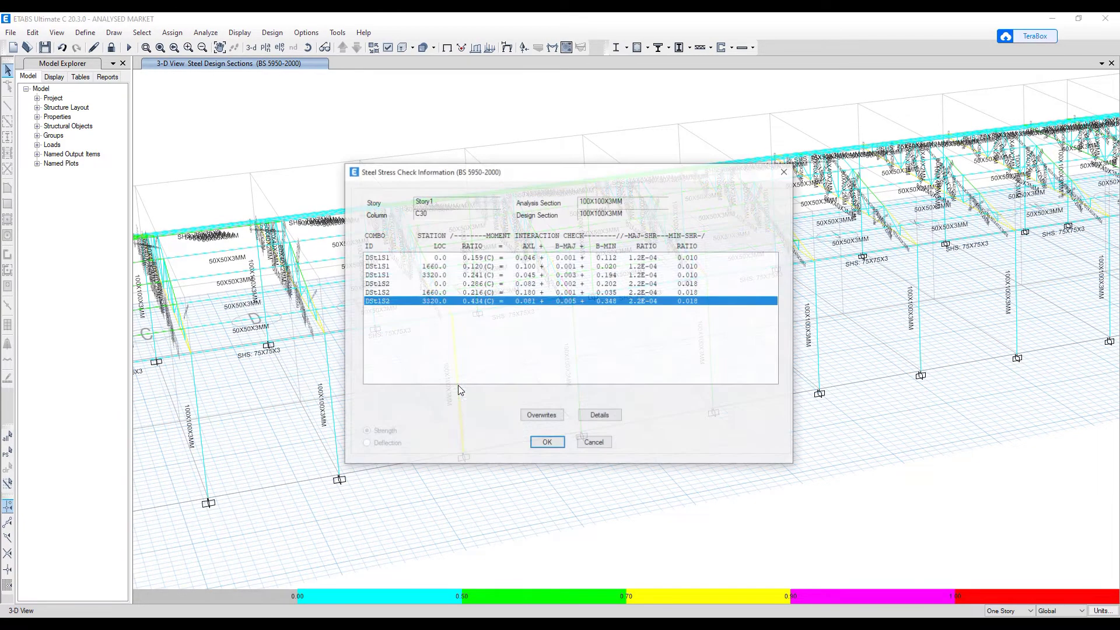
left_click(600, 415)
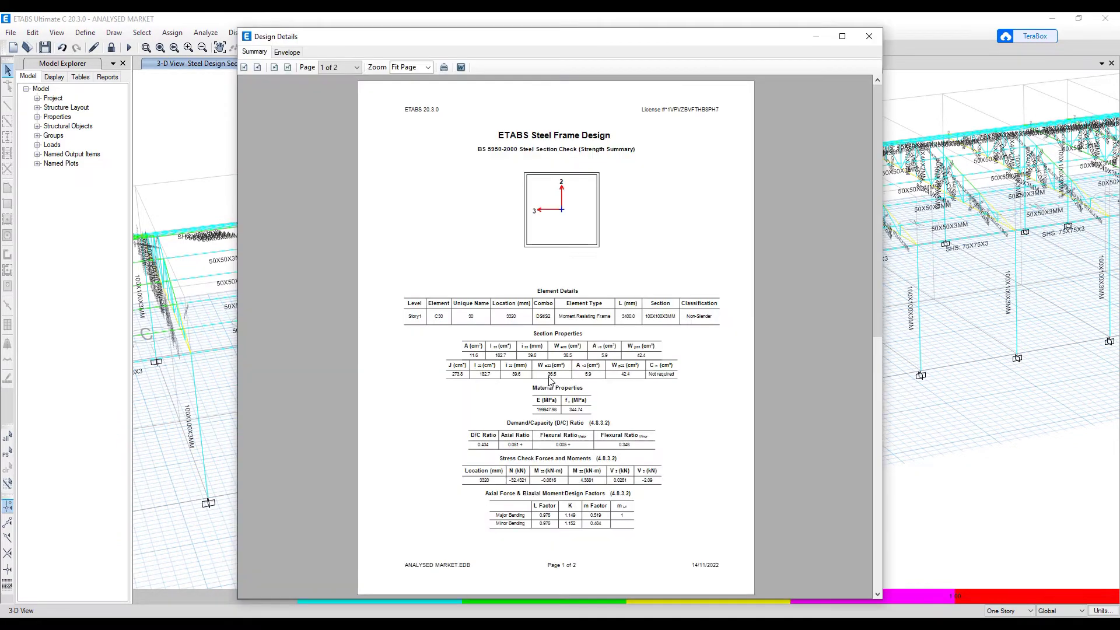
scroll(548, 381, "down", 1)
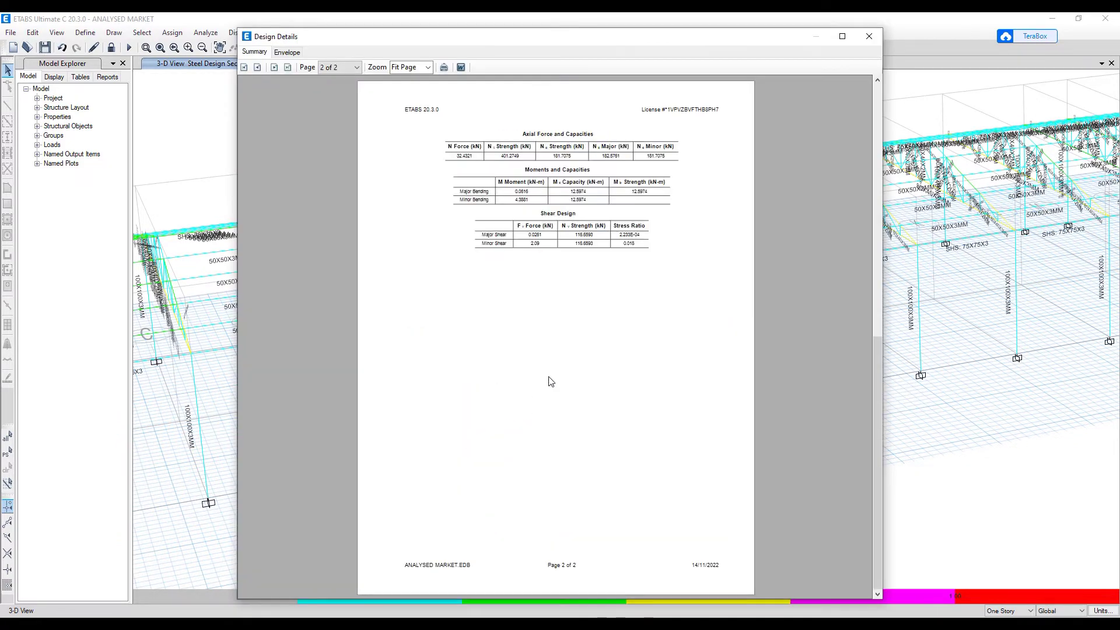
scroll(548, 381, "up", 1)
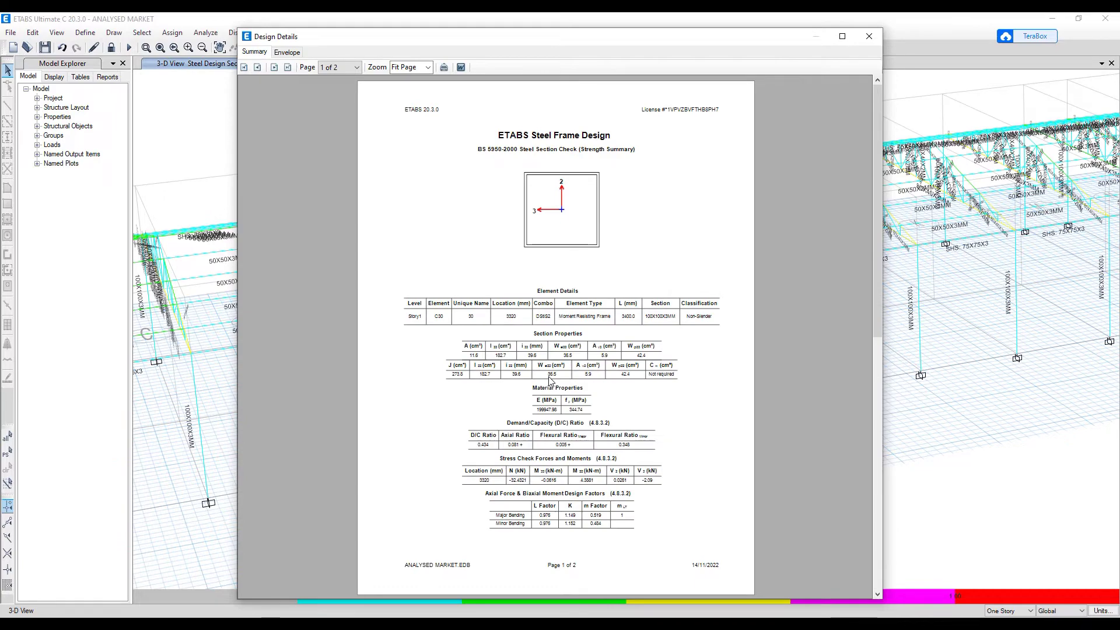
left_click(868, 36)
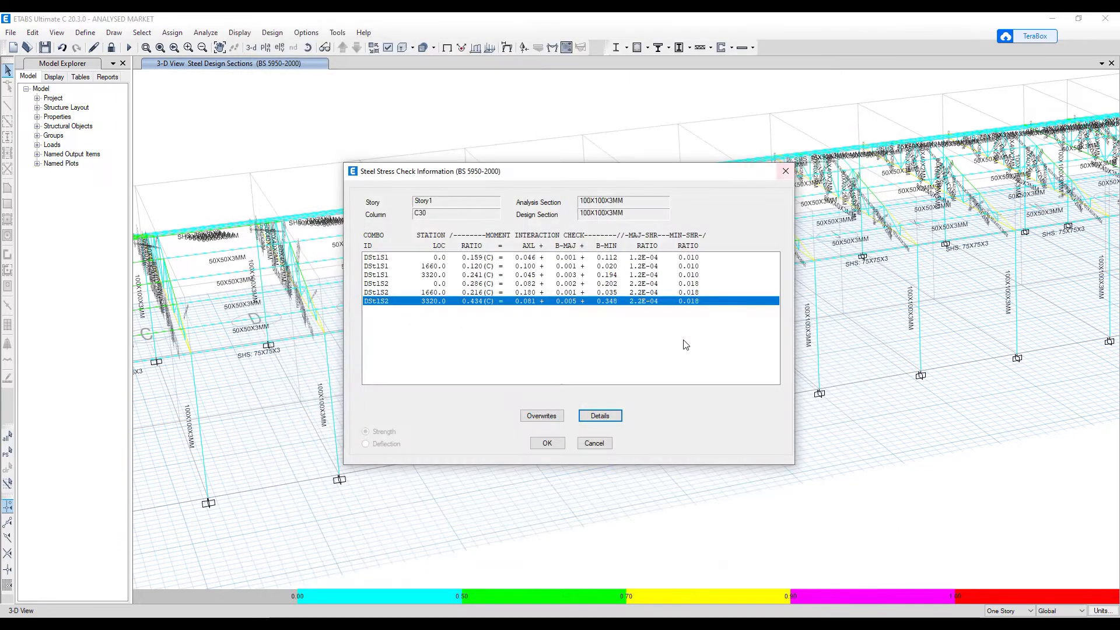
left_click(593, 443)
- Examine the colour-coded design results of the columns and roof trusses from the building's gridline X end
scroll(659, 383, "down", 5)
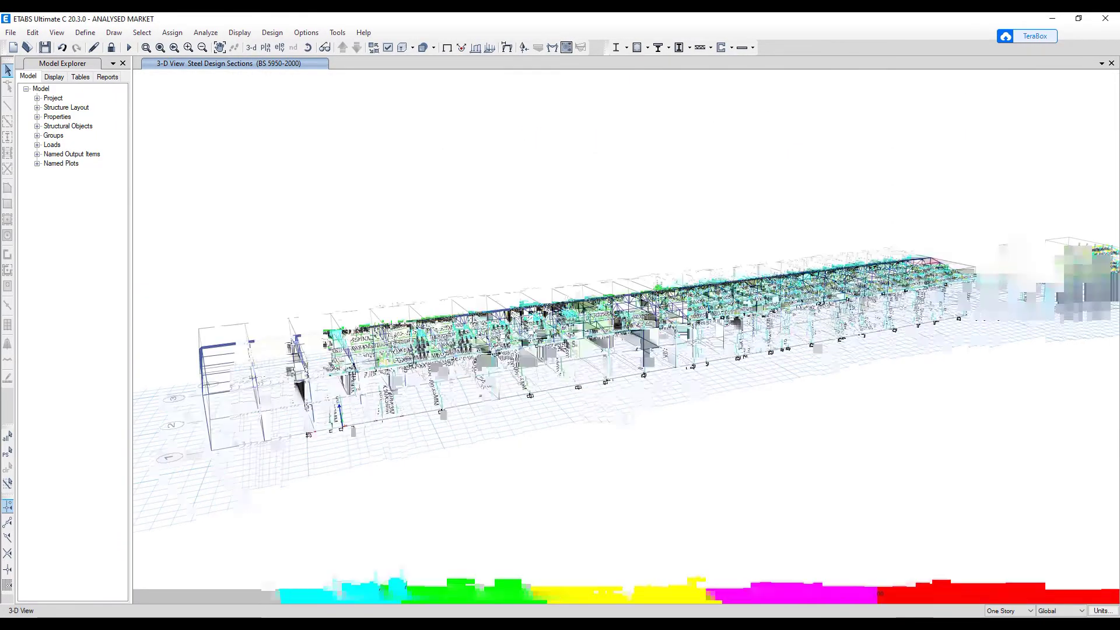
middle_click_drag(825, 371, 478, 379, "shift")
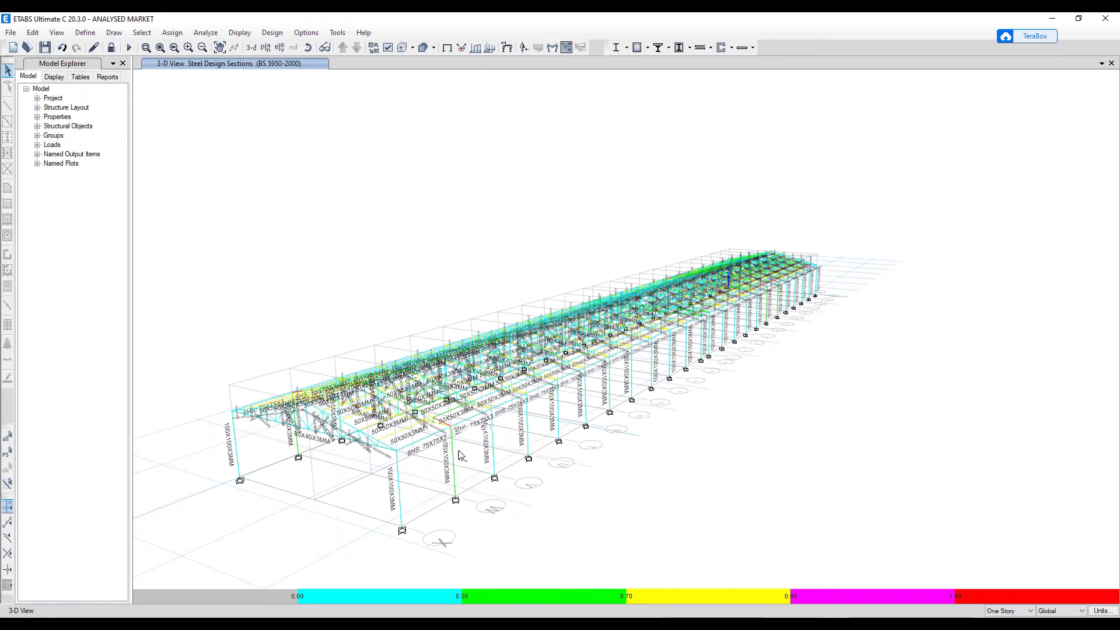
scroll(464, 457, "up", 5)
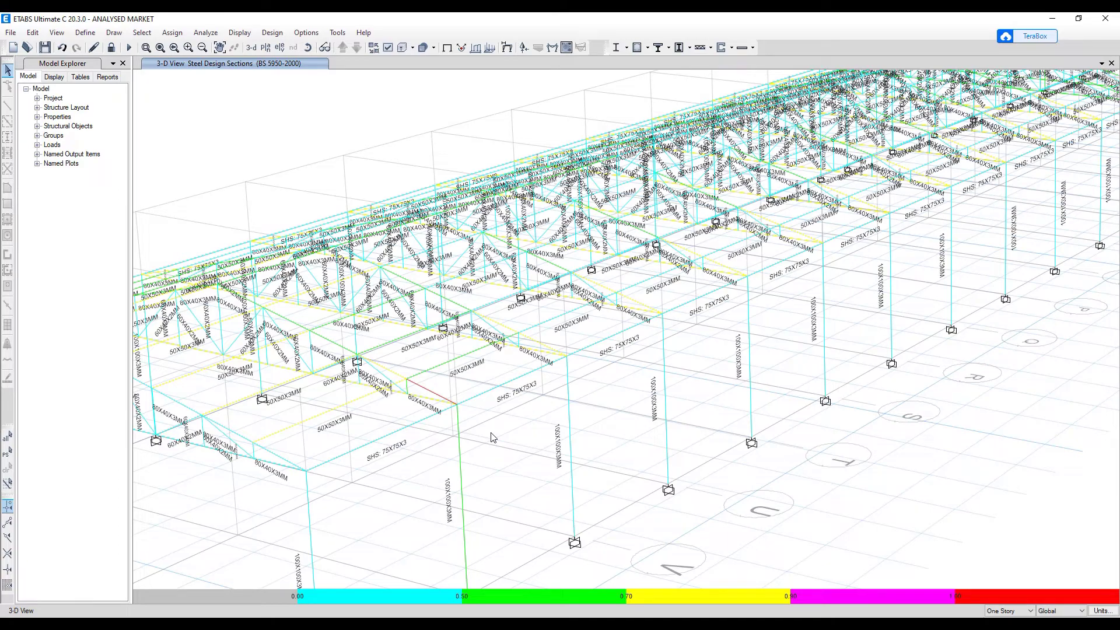
scroll(491, 437, "down", 5)
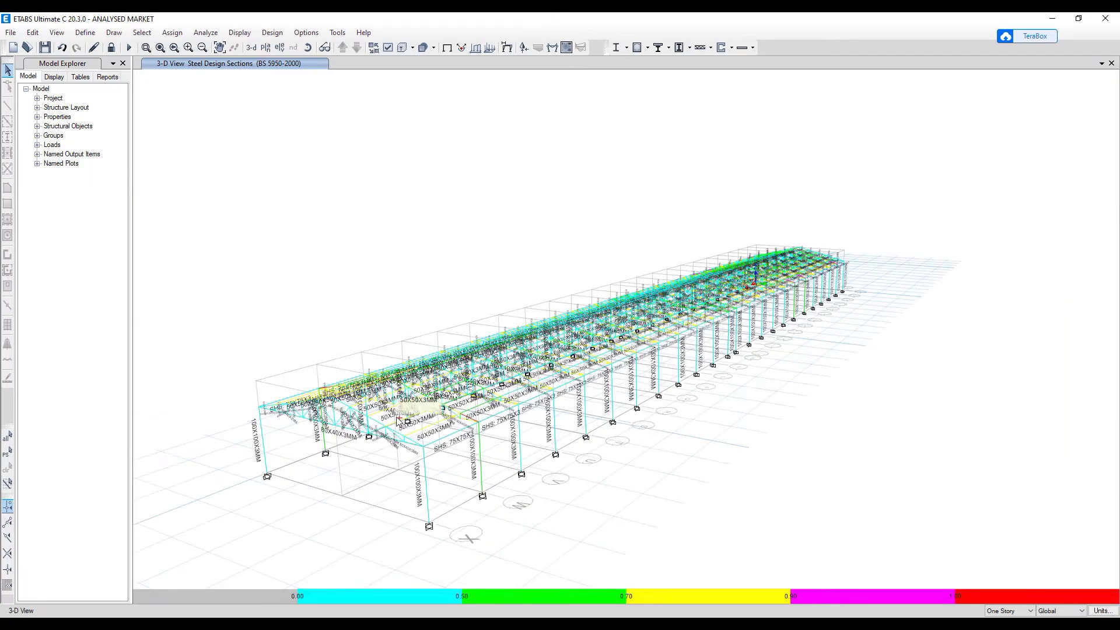
- Unlock the model, accepting deletion of the analysis results, and open the frame section properties list
scroll(399, 423, "up", 5)
scroll(408, 444, "down", 3)
middle_click_drag(412, 443, 692, 425, "shift")
middle_click_drag(522, 351, 373, 245, "shift")
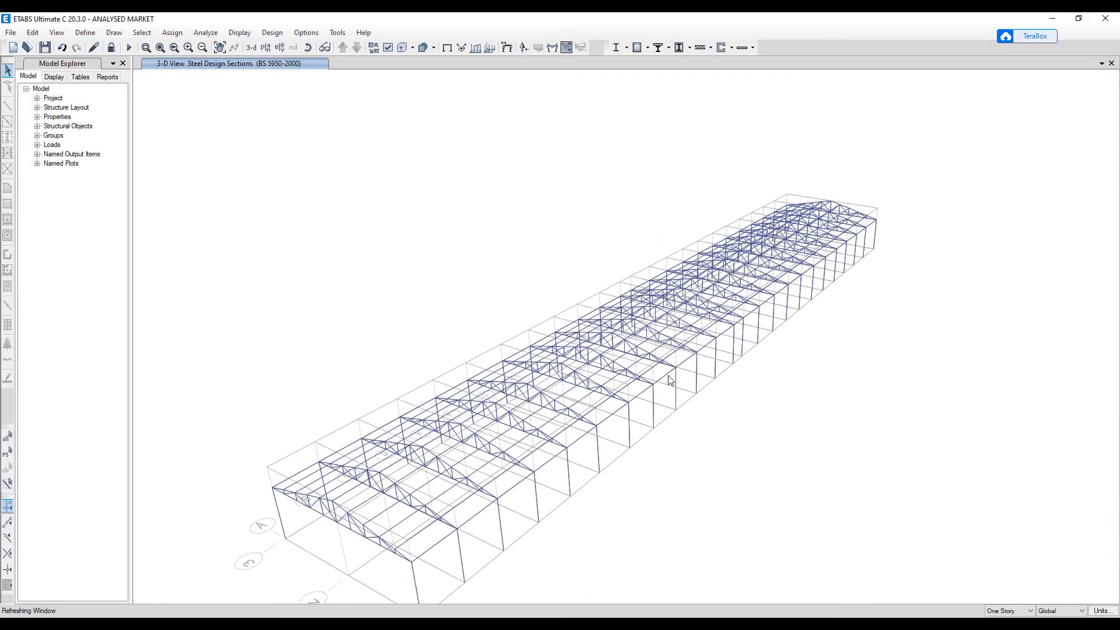
left_click(113, 48)
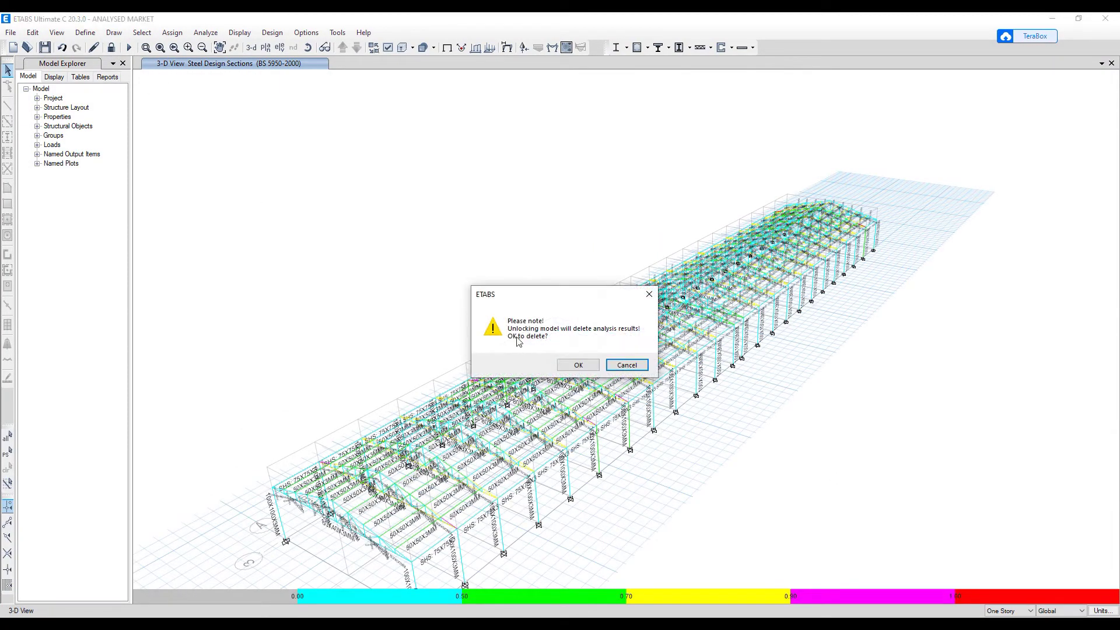
left_click(577, 365)
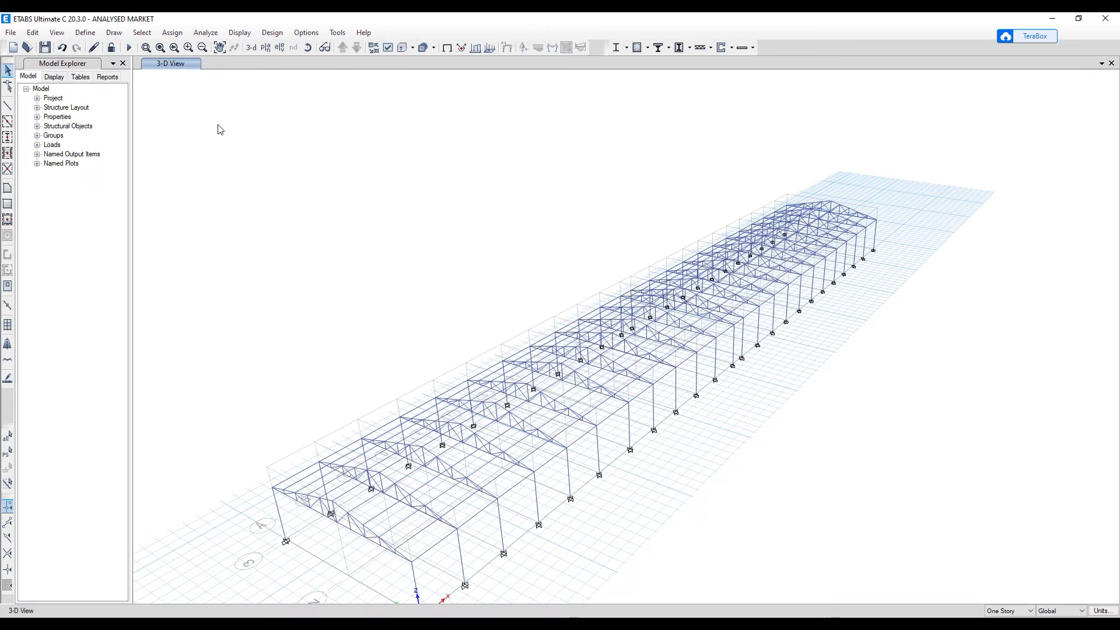
left_click(85, 32)
mouse_move(143, 68)
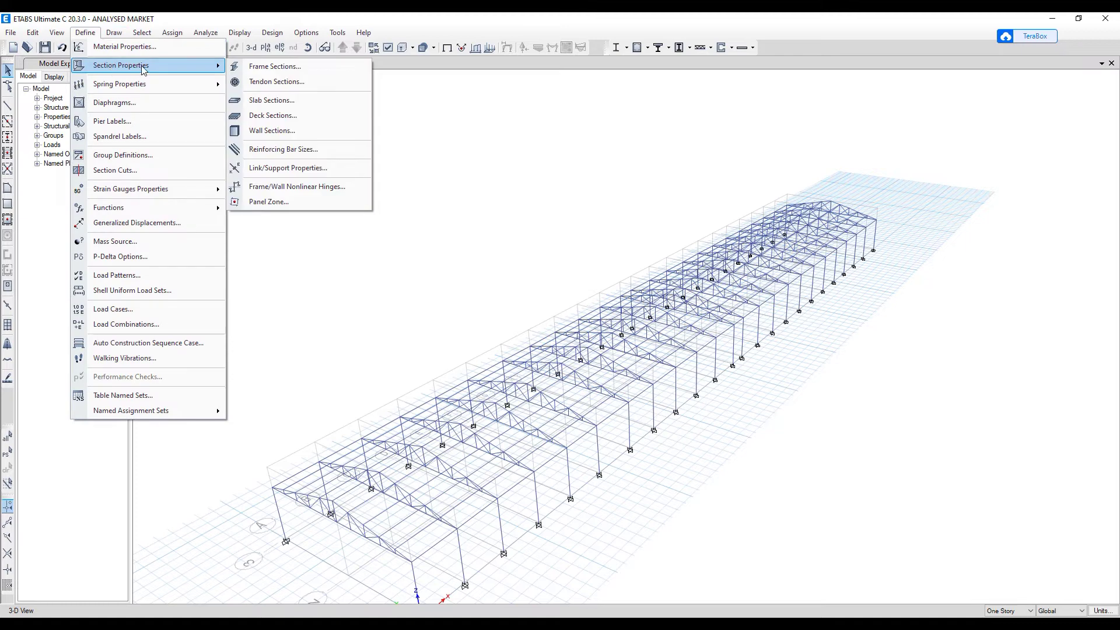
left_click(260, 67)
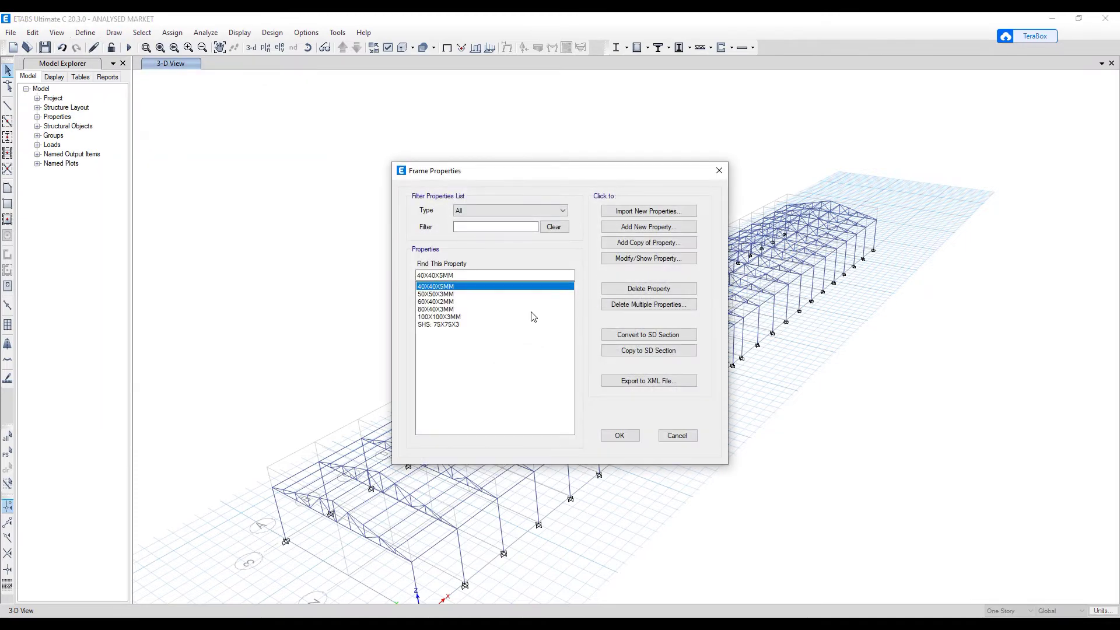
- Set the 80X40X3MM tube section's total depth and total width to 75 mm
left_click(434, 309)
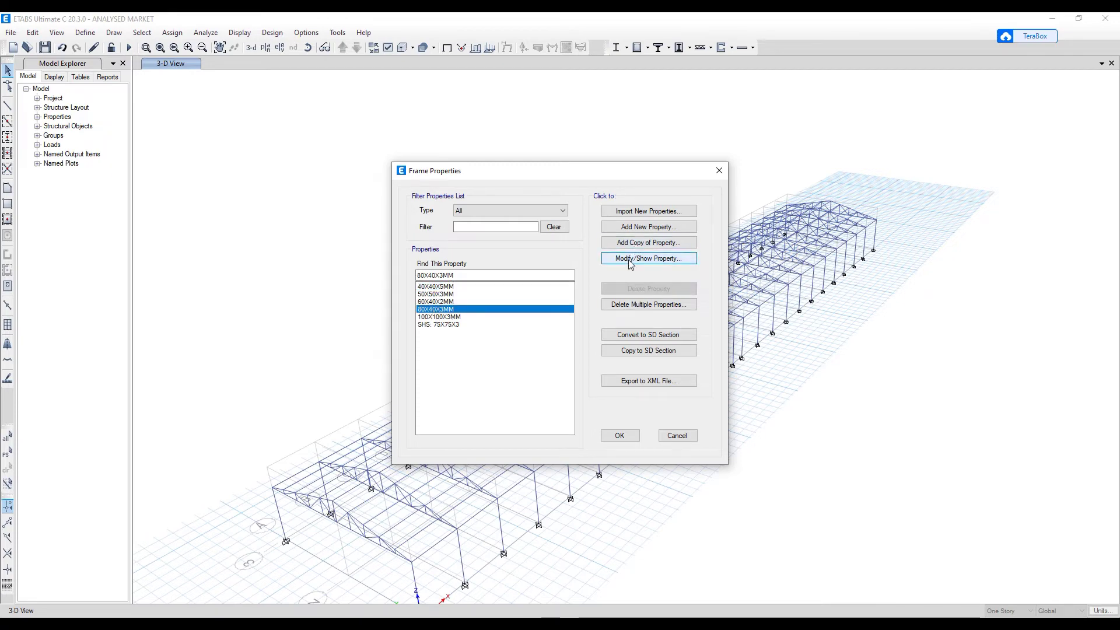
left_click(634, 258)
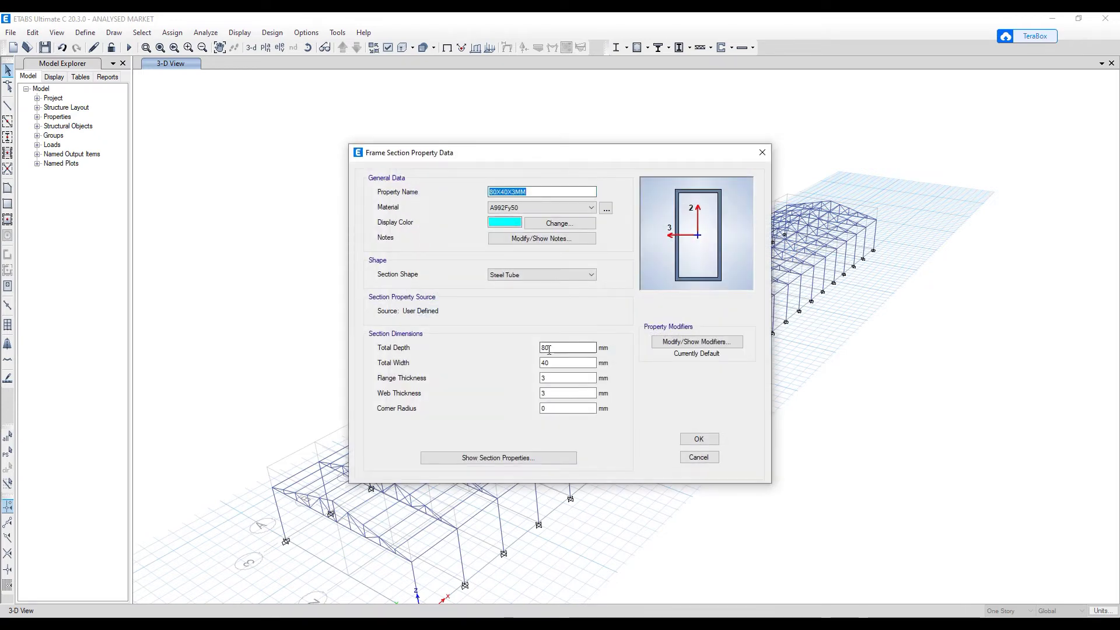
left_click_drag(552, 348, 537, 349)
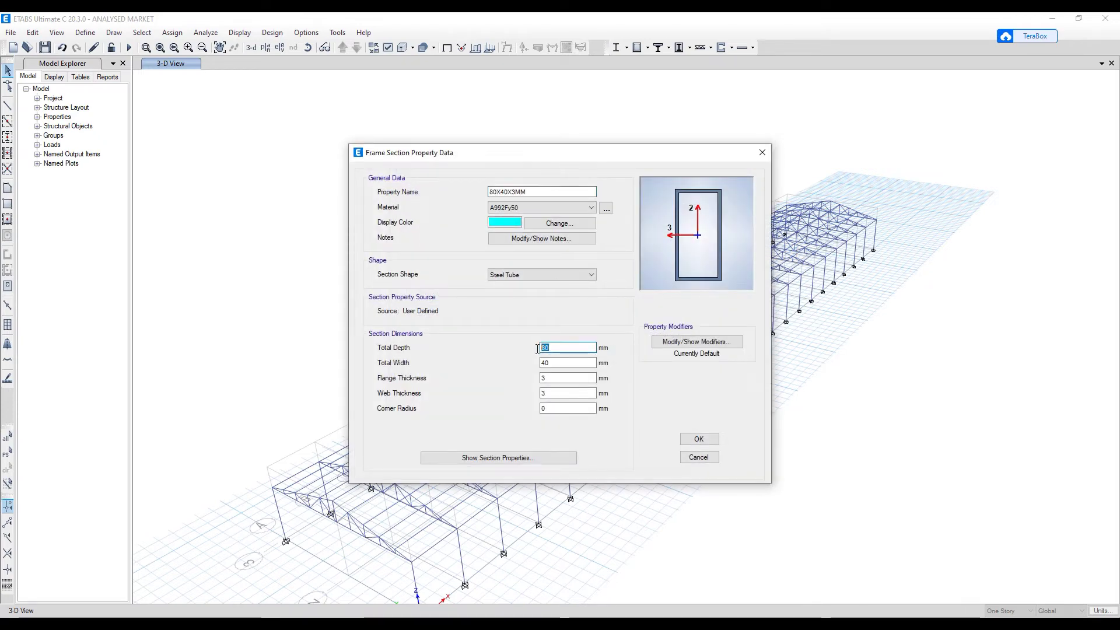
type("75")
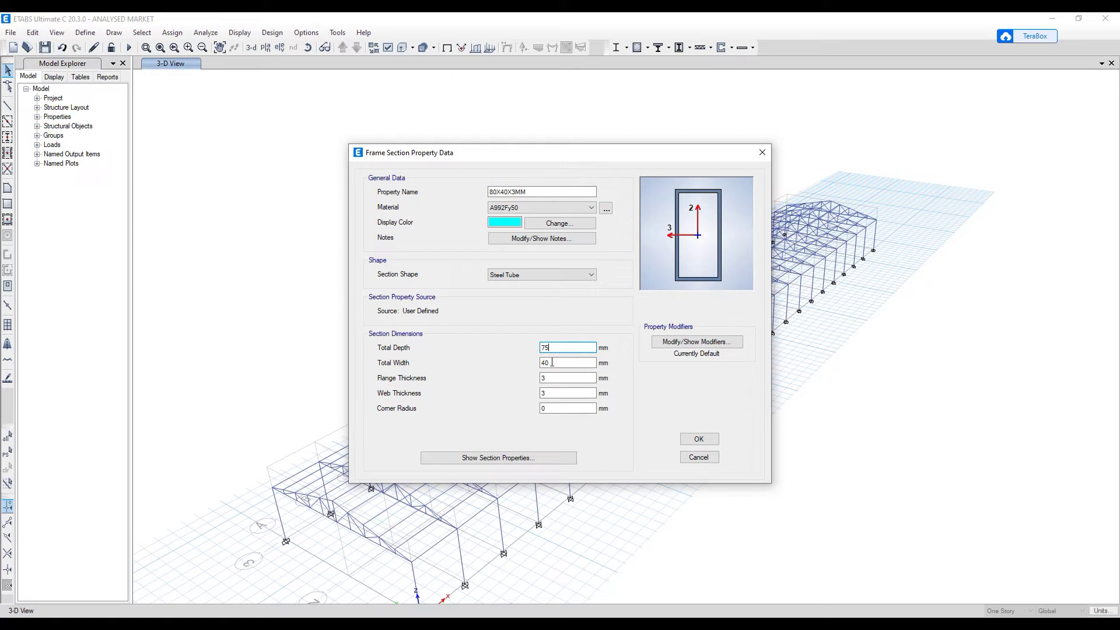
double_click(551, 362)
type("75")
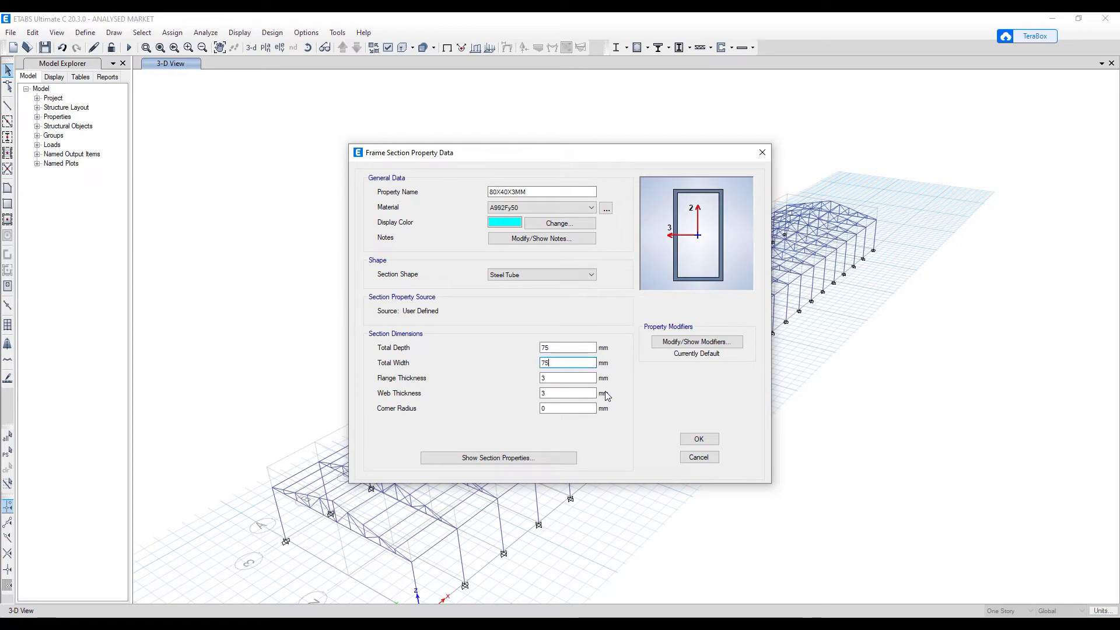
left_click(698, 439)
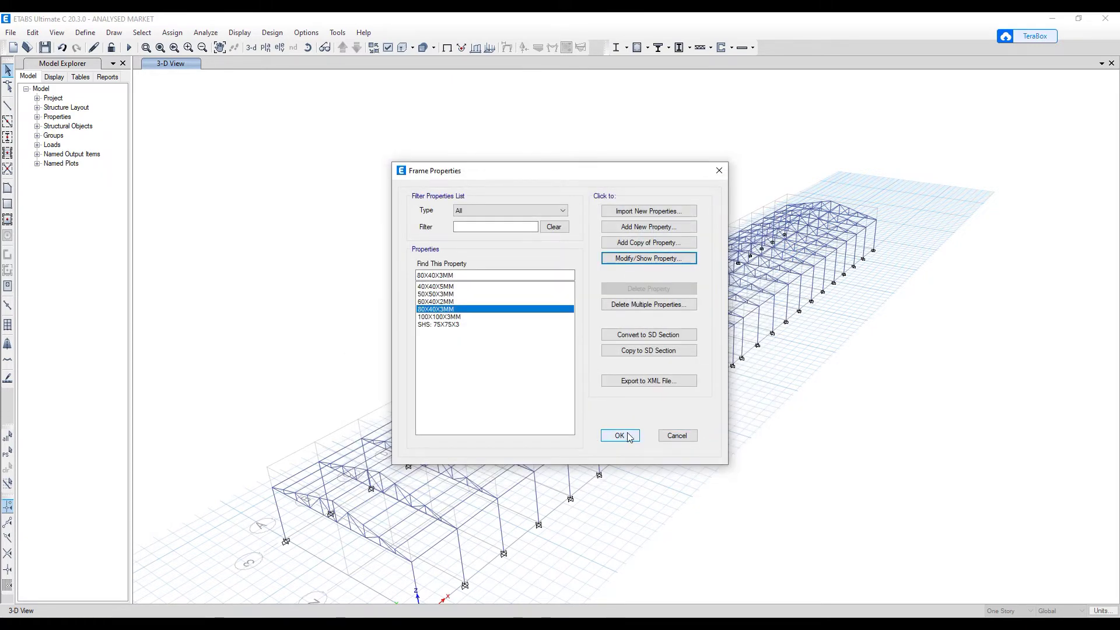
- Accept the frame properties and rerun the structural analysis and steel frame design check with the 75 x 75 mm truss section
left_click(619, 435)
left_click(129, 47)
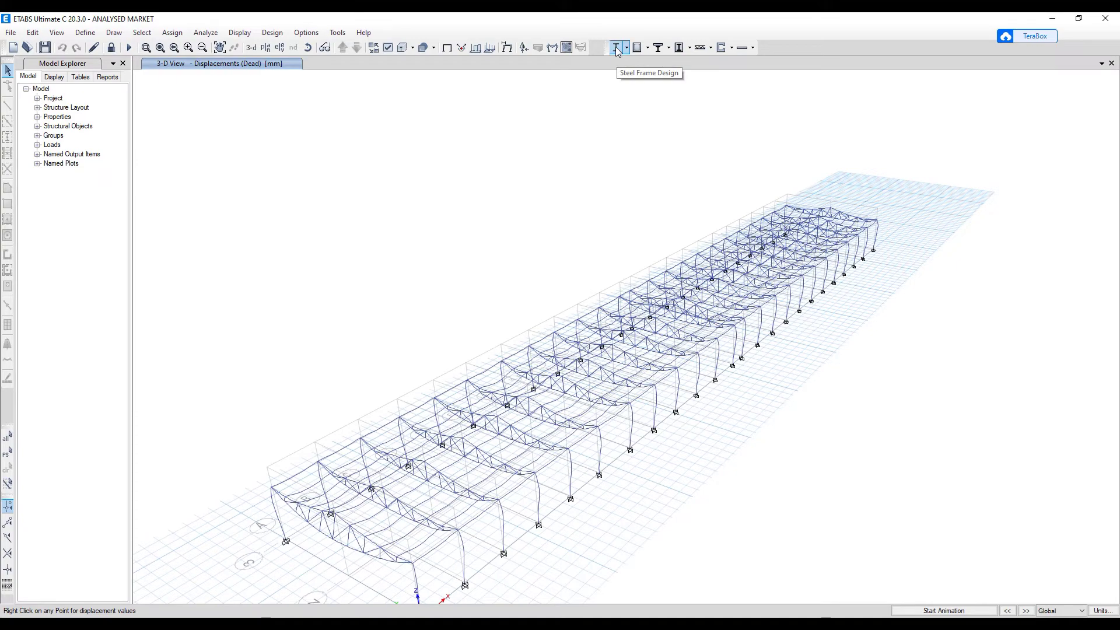
left_click(617, 50)
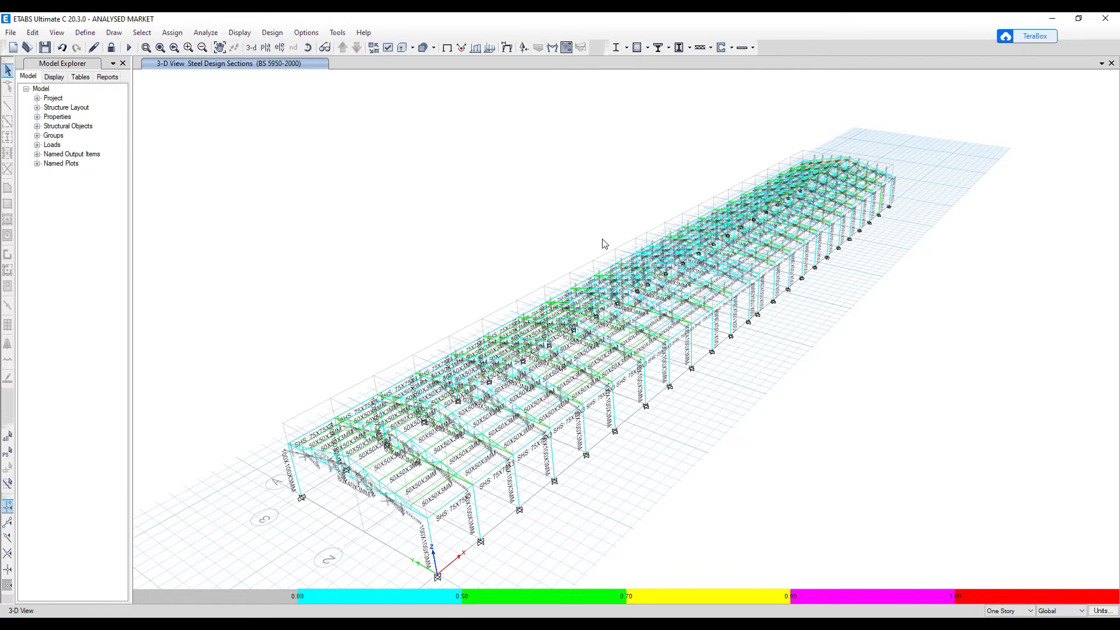
- Examine the colour-coded steel design results of the roof trusses, purlins and columns along the whole building, and restore the default 3-D view
middle_click_drag(619, 376, 619, 328)
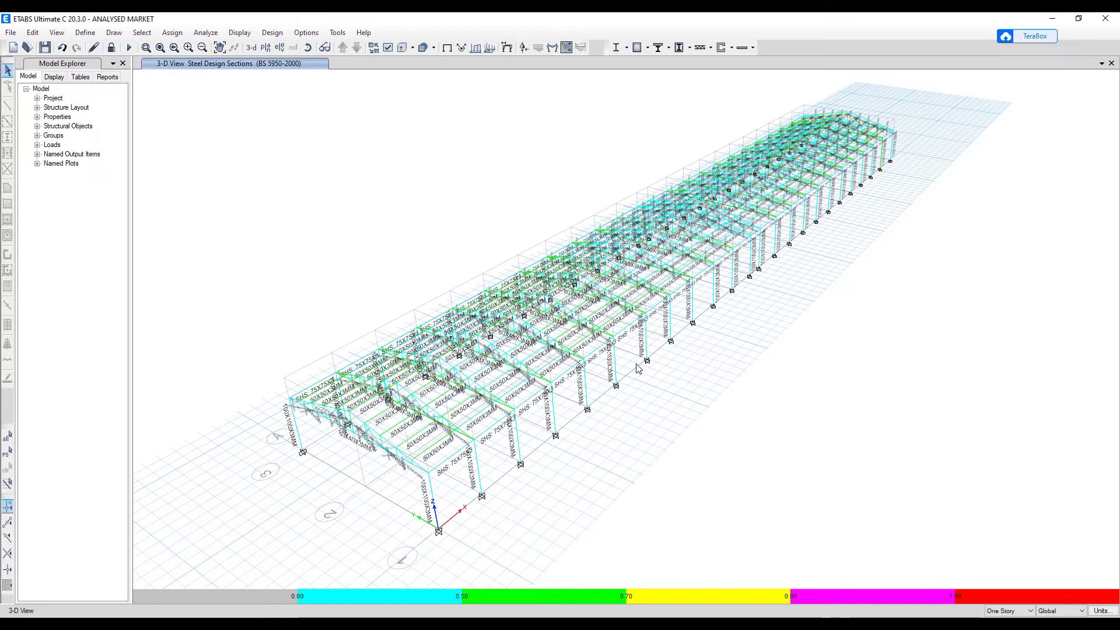
middle_click_drag(638, 380, 604, 338, "shift")
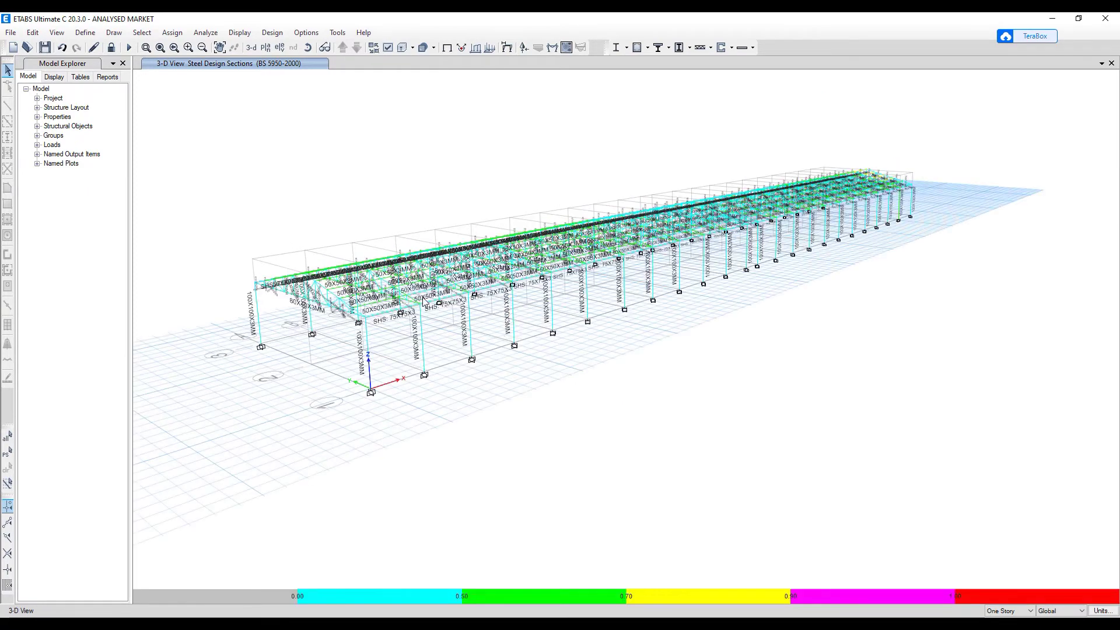
scroll(424, 302, "up", 2)
scroll(461, 301, "up", 2)
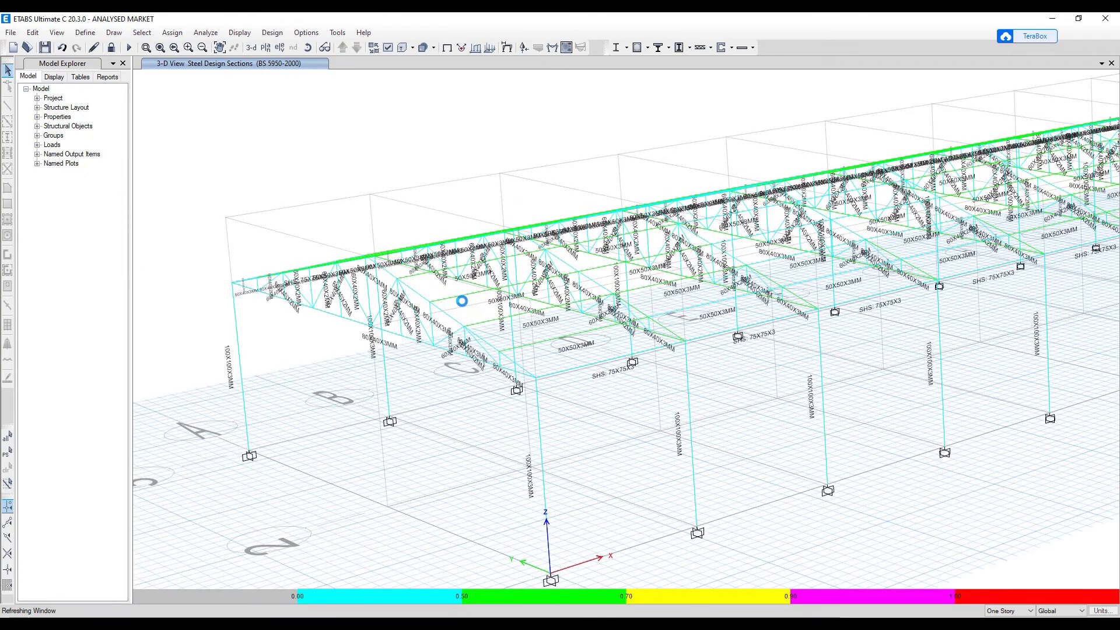
middle_click_drag(461, 300, 448, 310, "shift")
middle_click_drag(597, 350, 446, 314)
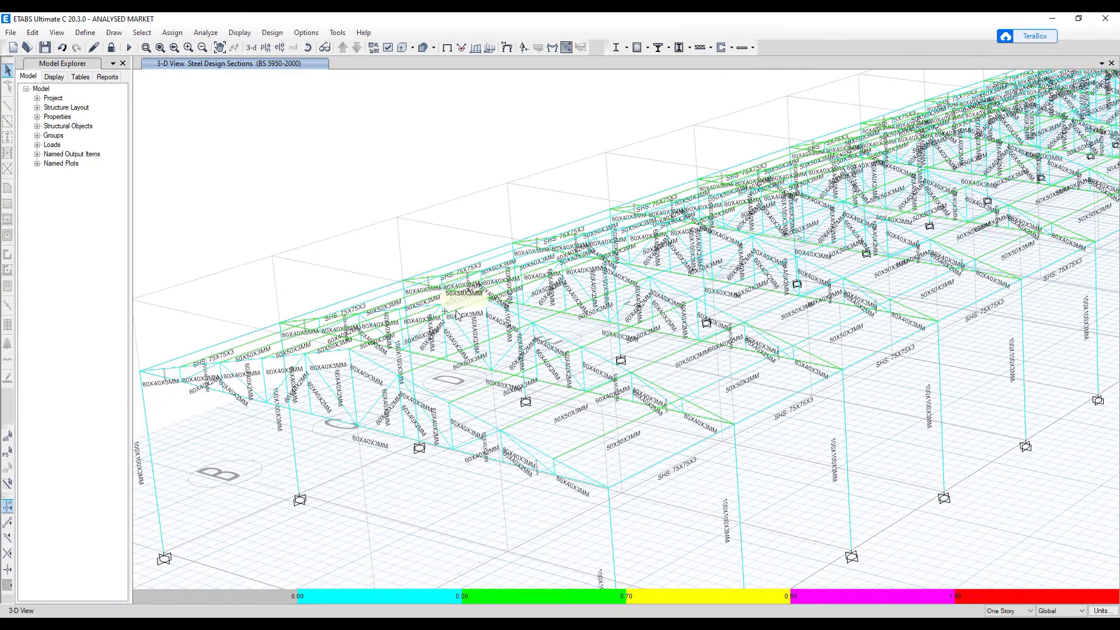
scroll(780, 280, "down", 2)
scroll(730, 389, "up", 2)
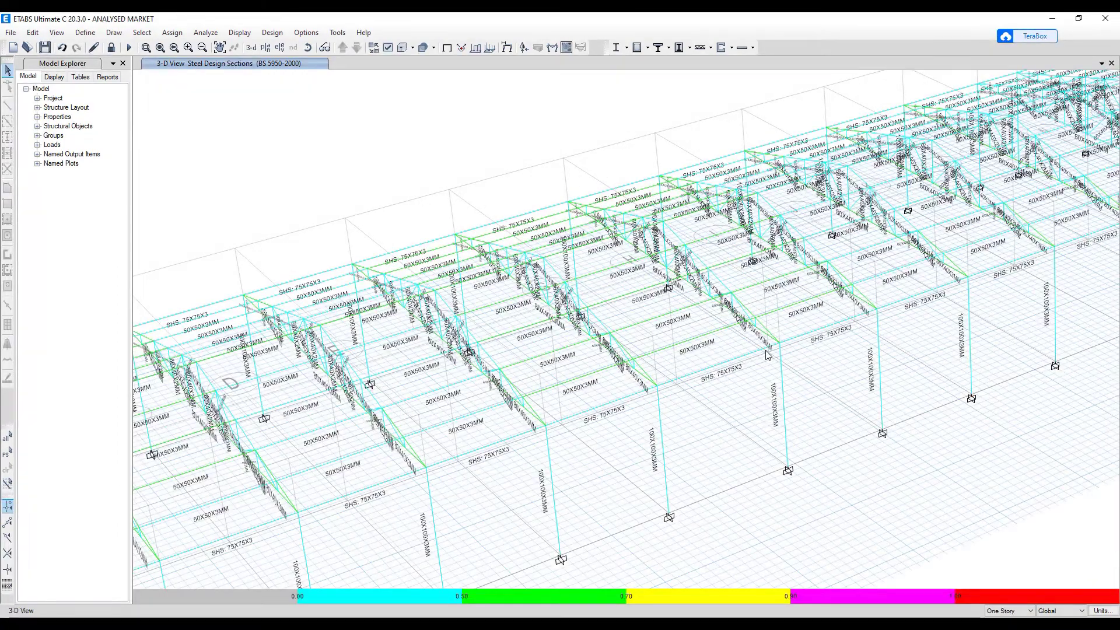
scroll(849, 252, "up", 3)
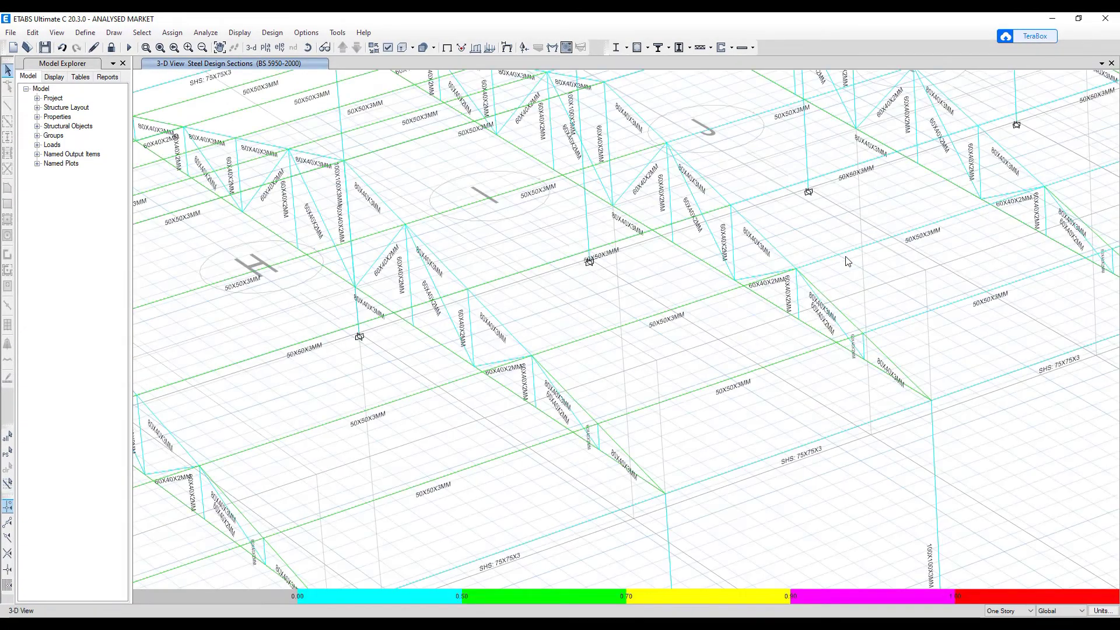
scroll(848, 261, "down", 3)
scroll(848, 260, "down", 3)
scroll(813, 277, "down", 2)
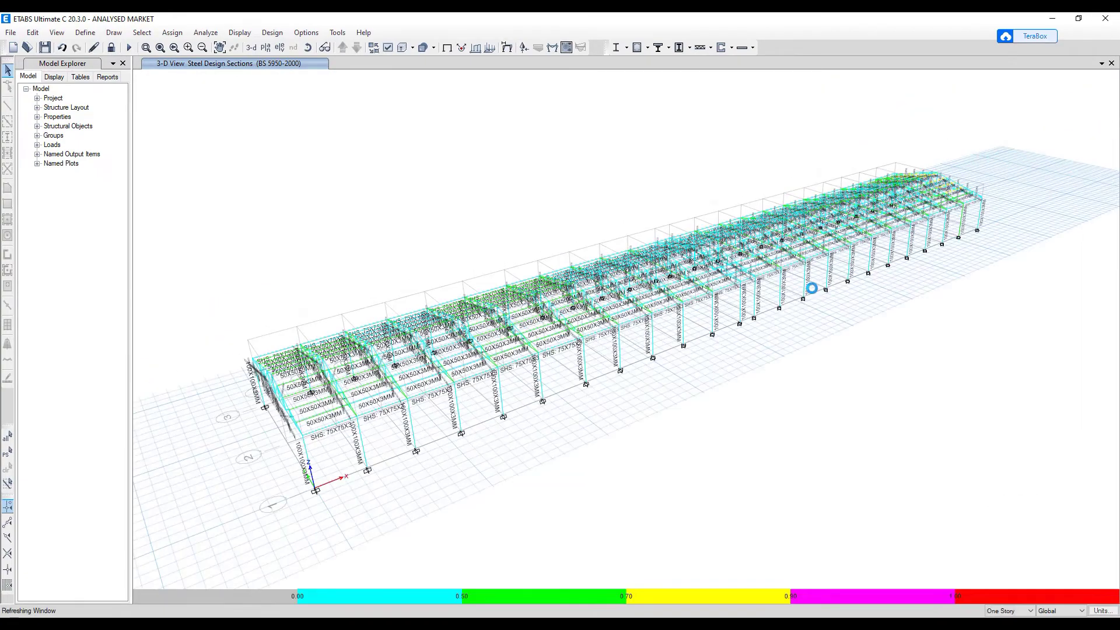
middle_click_drag(813, 285, 672, 335, "shift")
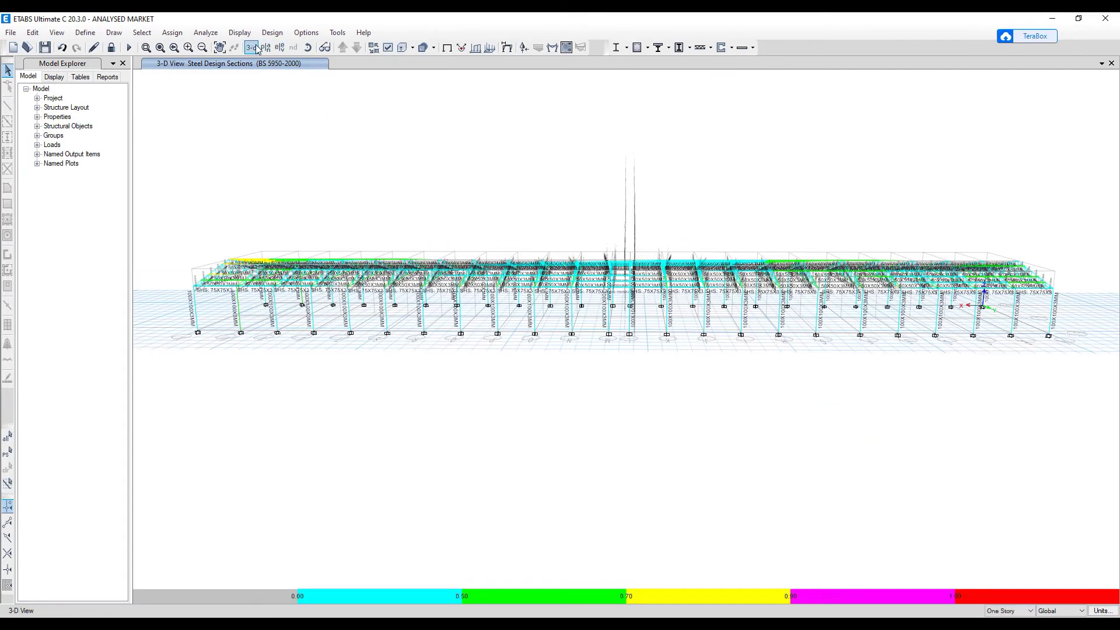
left_click(256, 49)
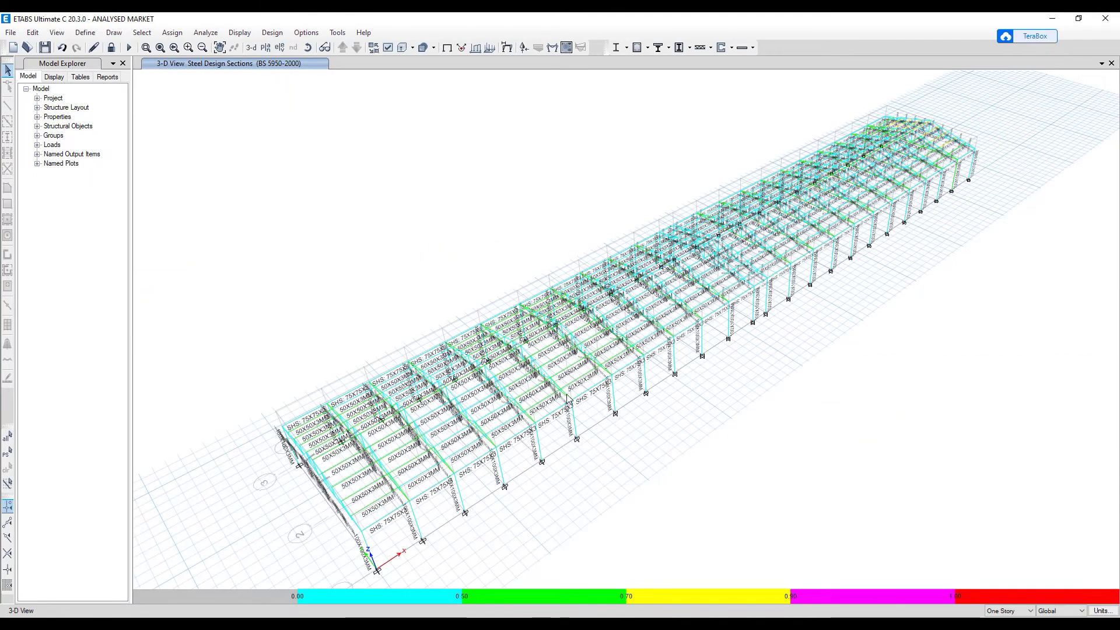
- Unlock the model again, discarding its analysis results, and reopen the list of frame section properties
left_click(111, 48)
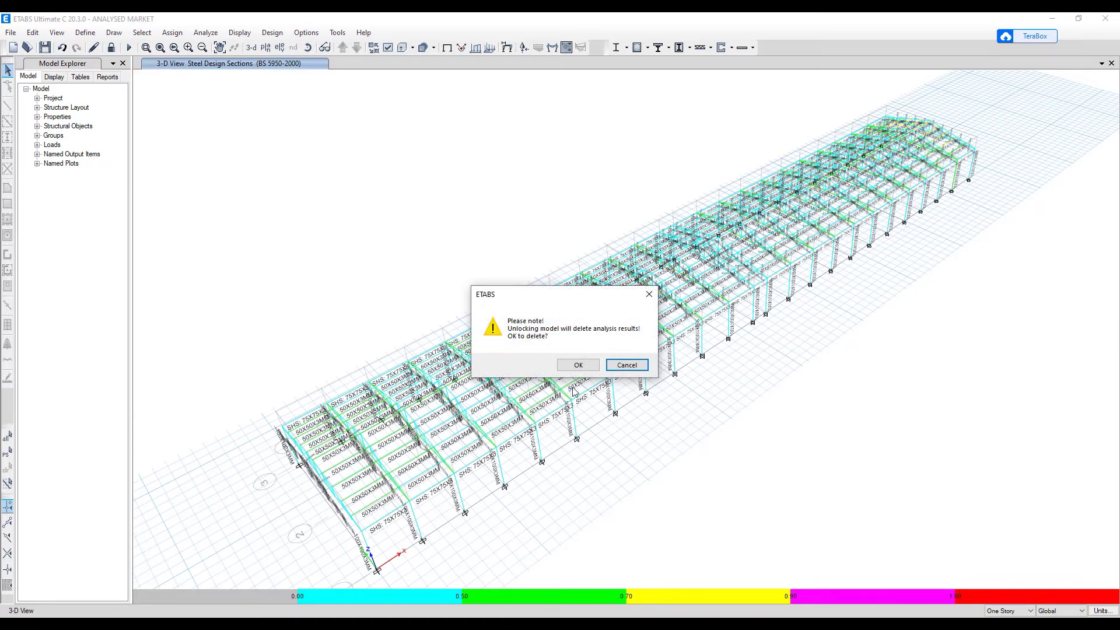
left_click(578, 365)
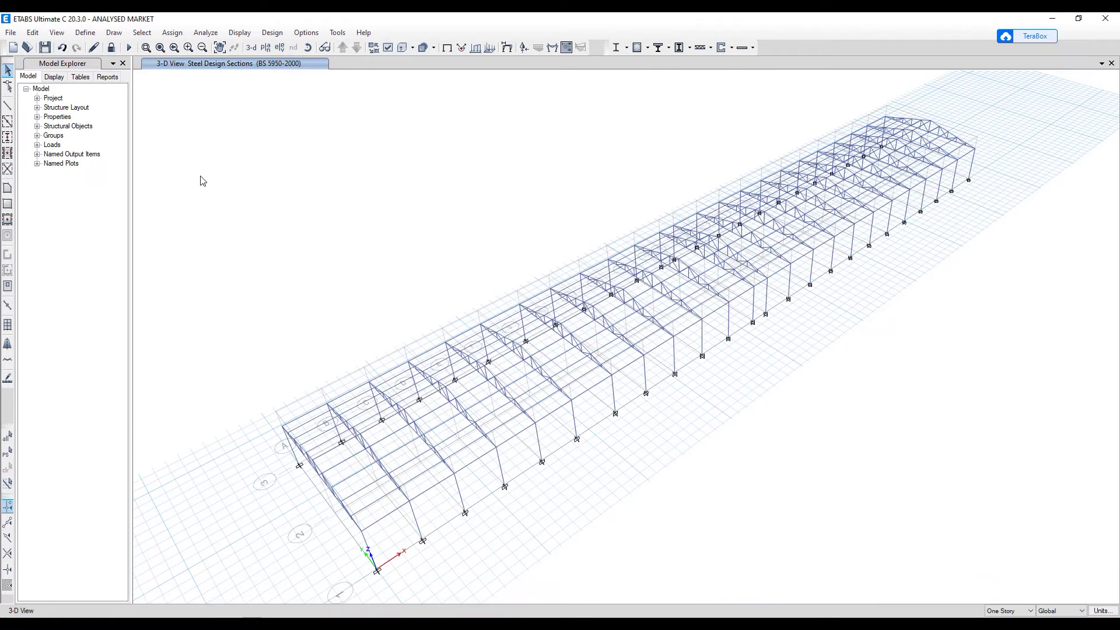
left_click(85, 32)
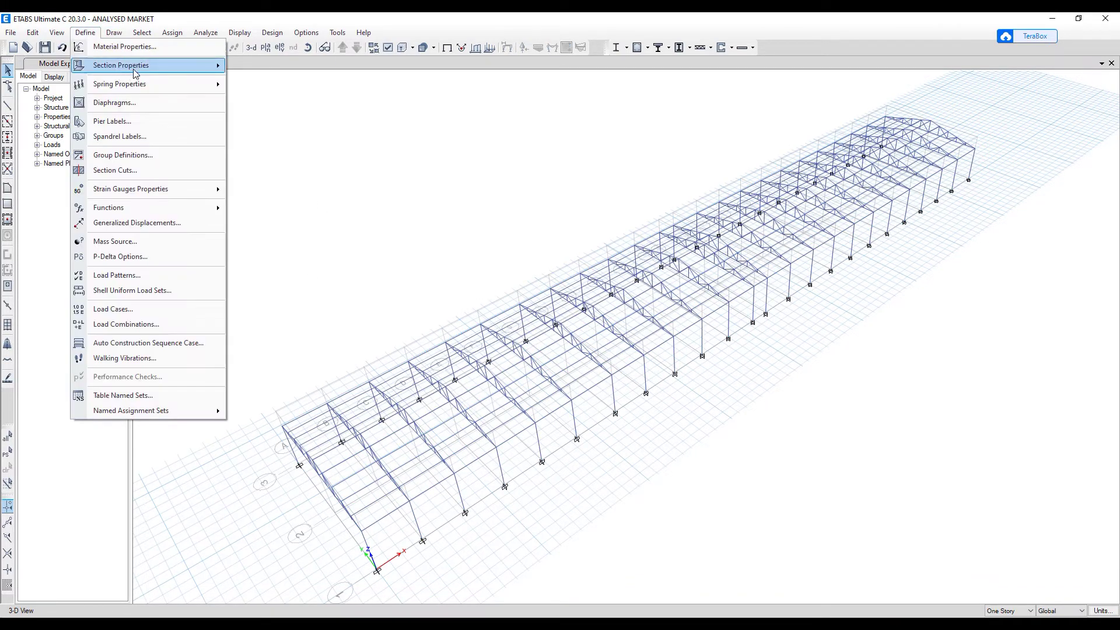
mouse_move(175, 65)
left_click(257, 67)
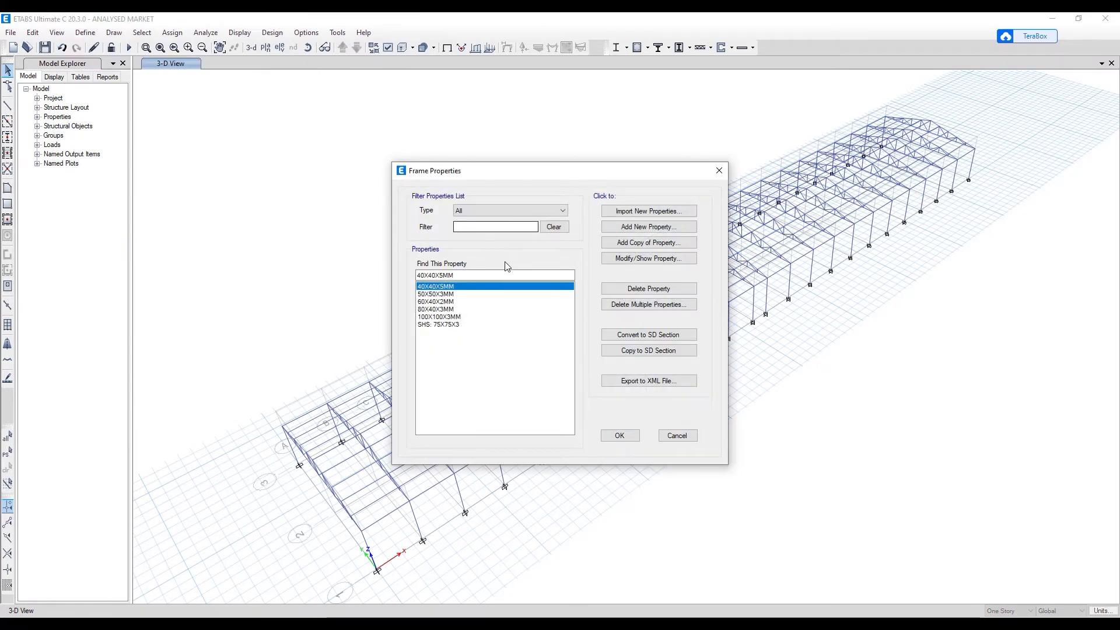
- Set the 80X40X3MM tube section to 80 mm total depth, 40 mm total width and 5 mm flange and web thickness
left_click(438, 309)
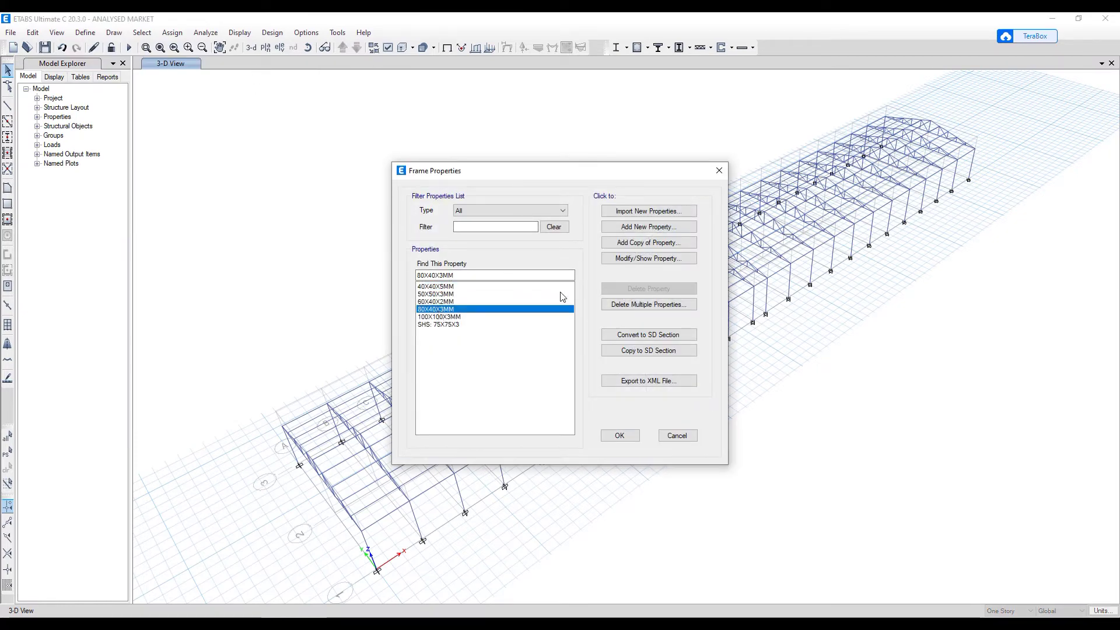
left_click(646, 258)
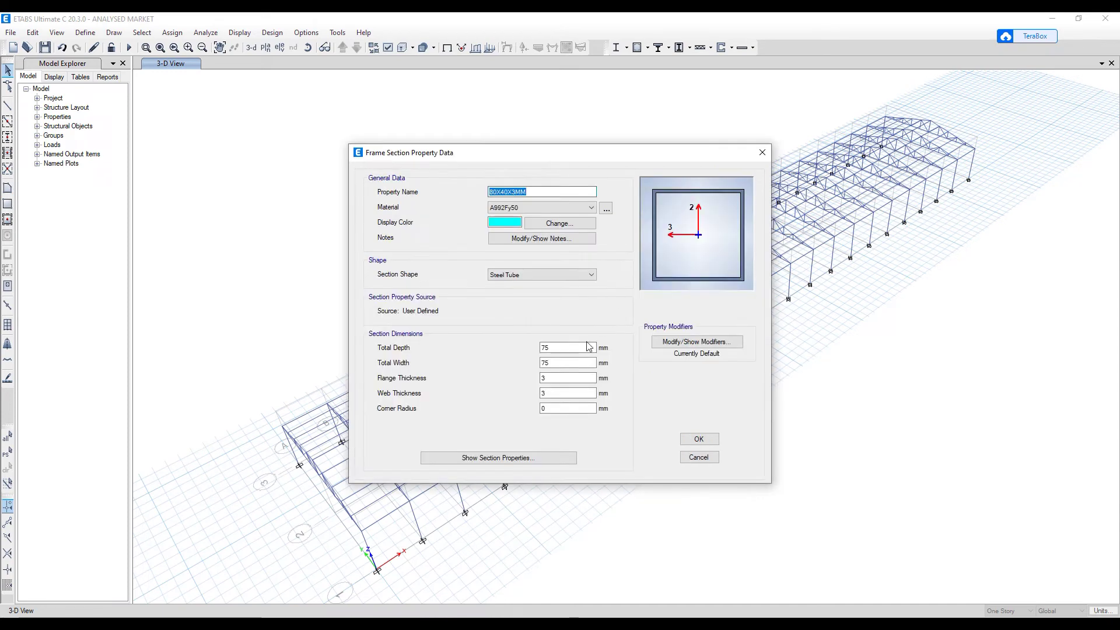
left_click_drag(556, 347, 533, 354)
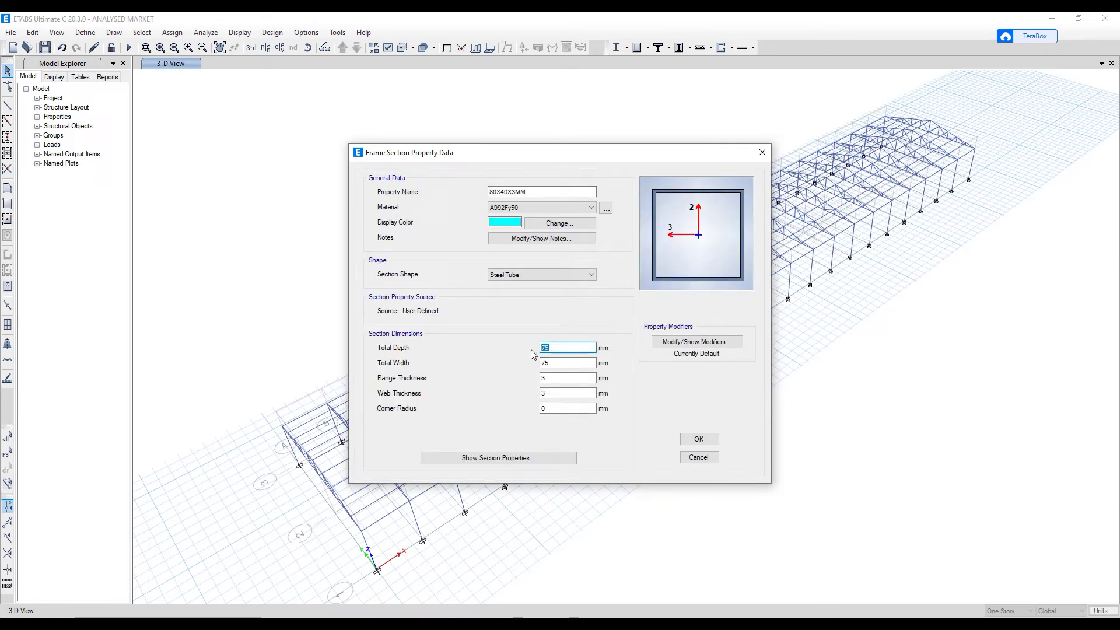
type("80")
key("Tab")
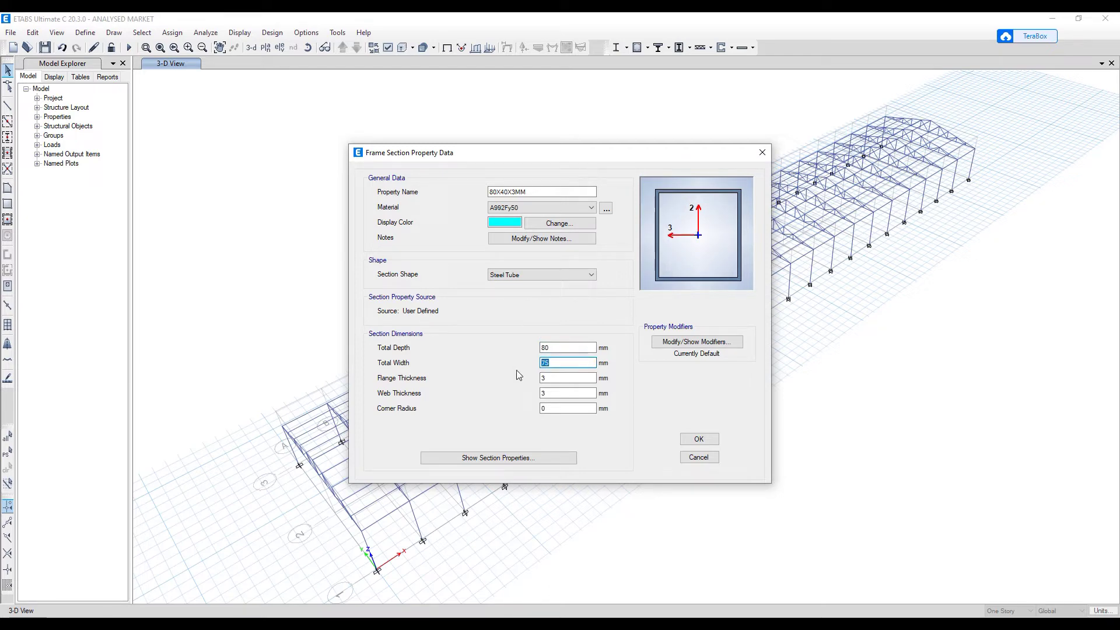
key("Tab")
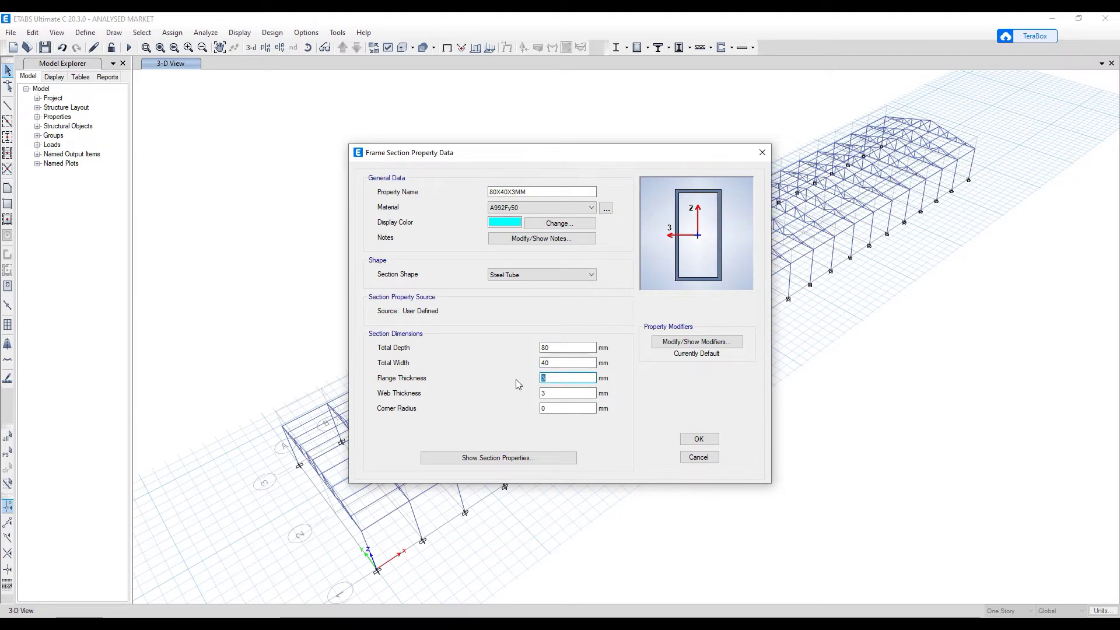
key("Tab")
type("5")
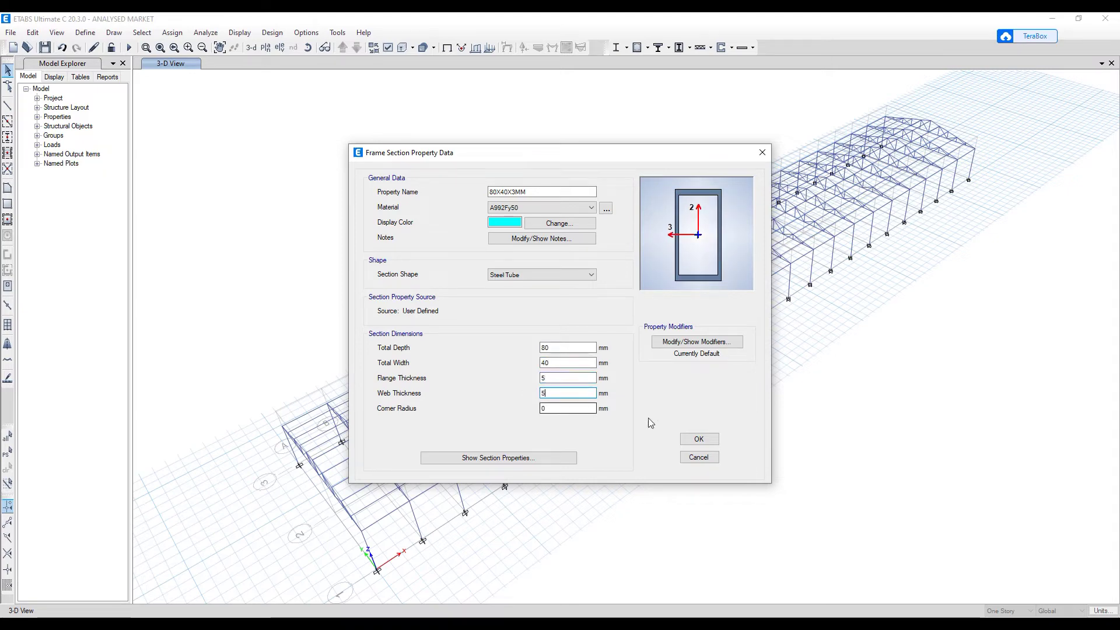
left_click(700, 441)
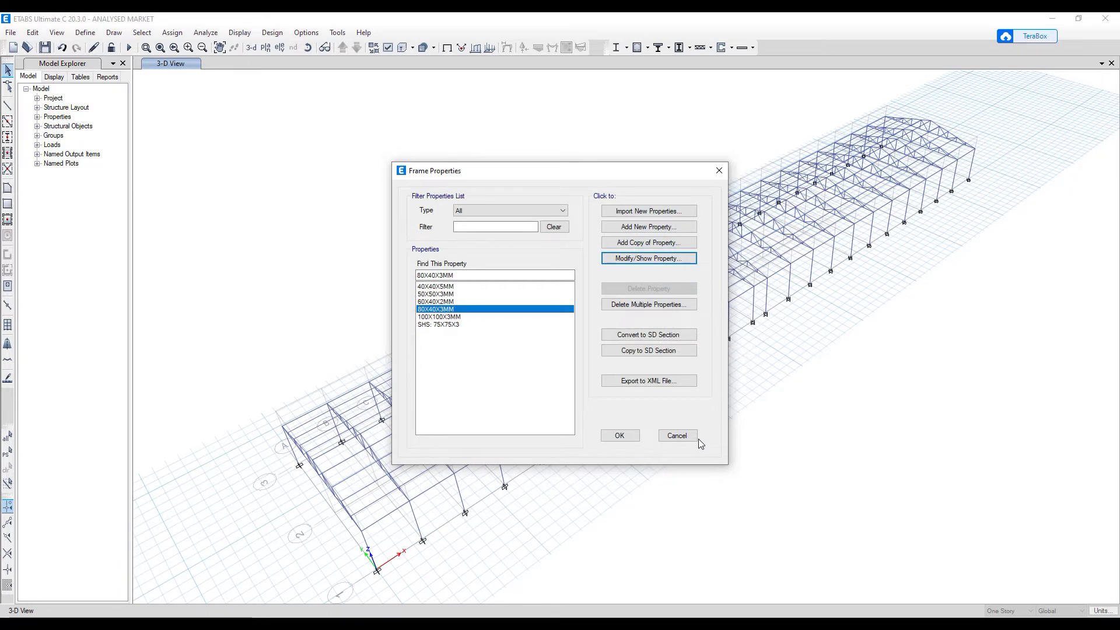
- Rename the 80X40X3MM tube section as 80X40X5MM
left_click(629, 249)
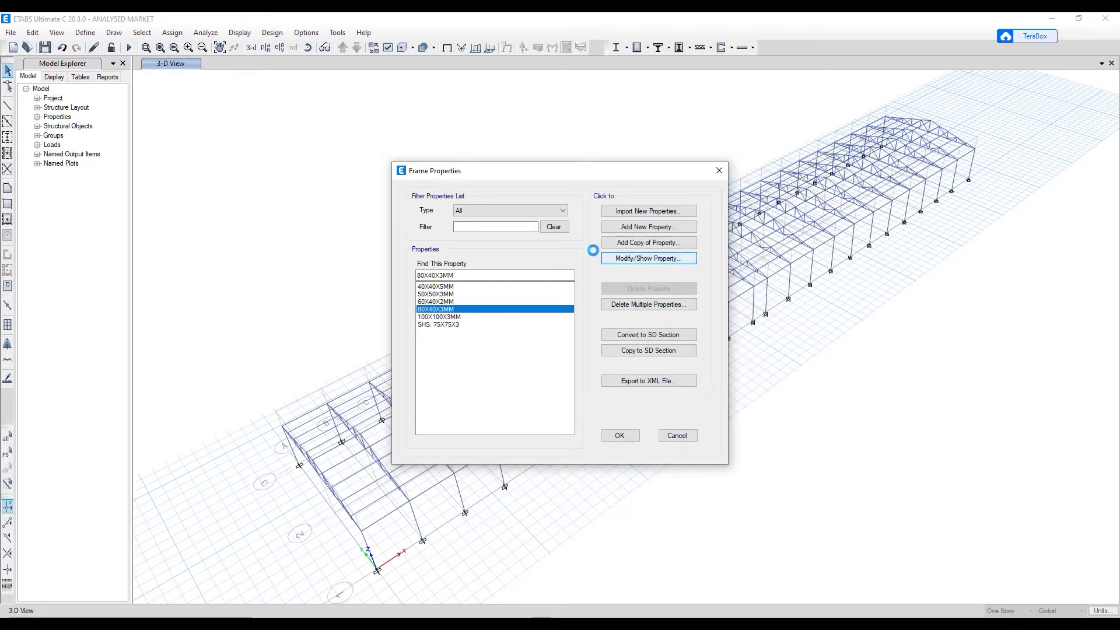
left_click(518, 192)
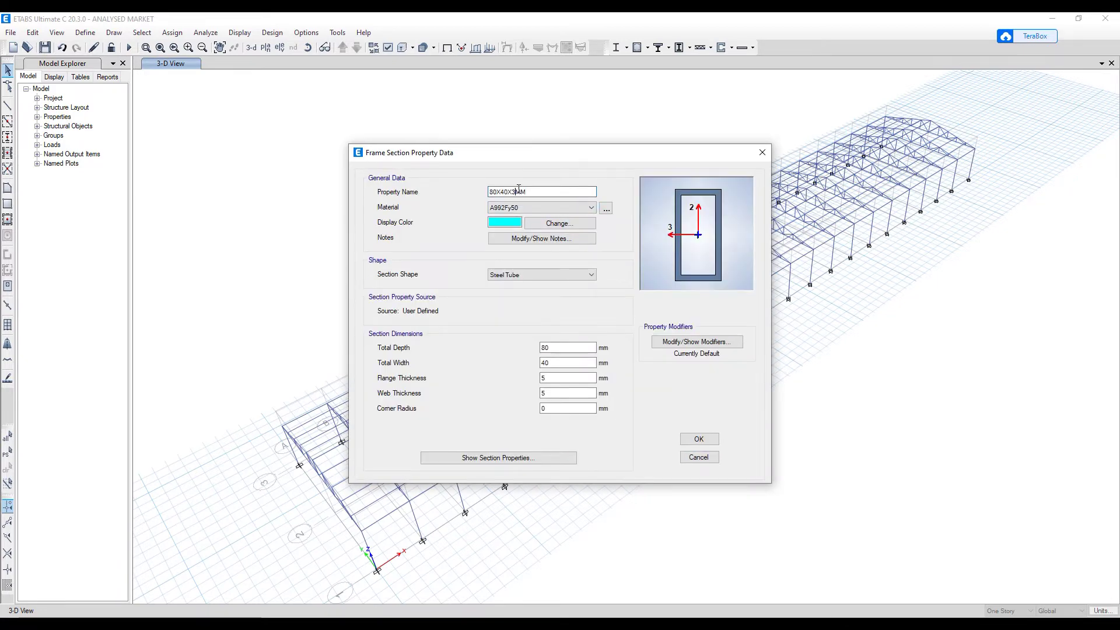
key("BackSpace")
type("5")
left_click(698, 439)
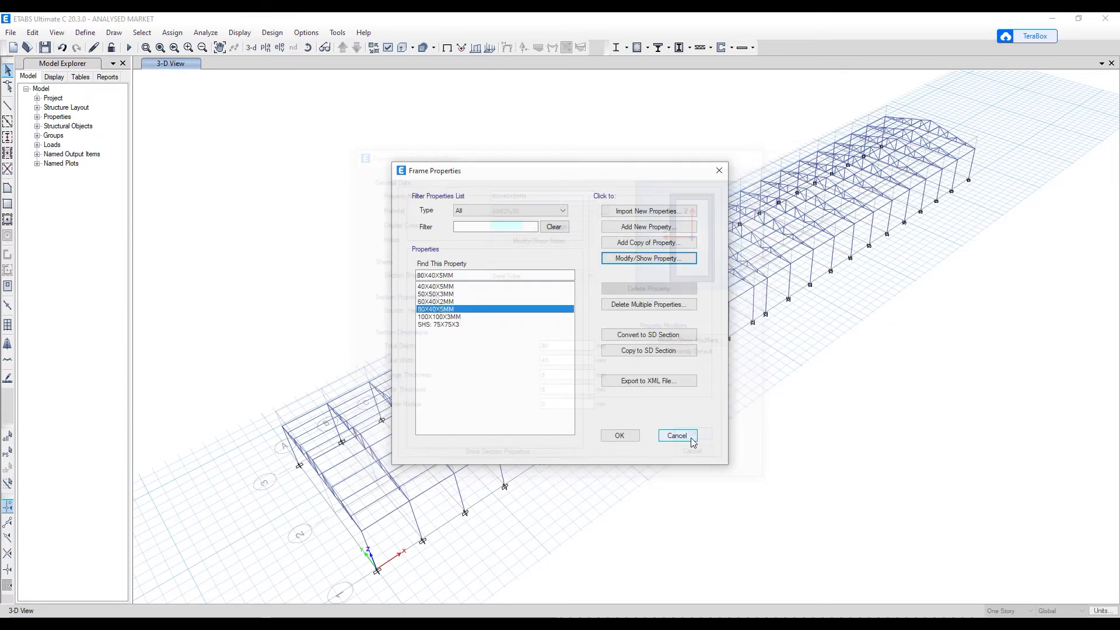
- Change the material of the 80X40X5MM tube section to S275
left_click(629, 260)
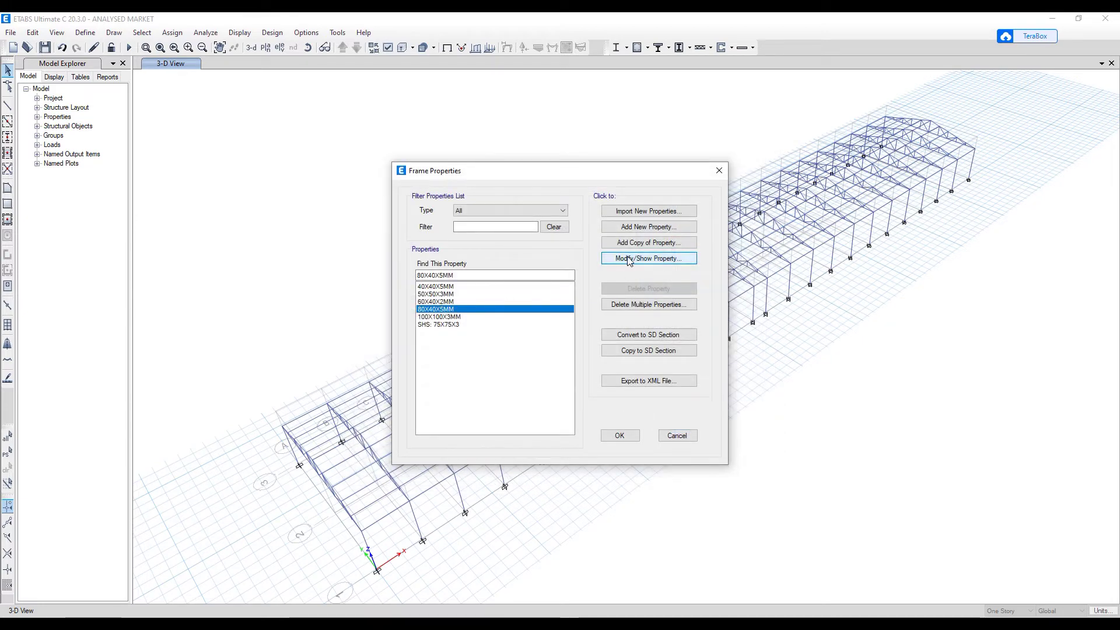
left_click(590, 208)
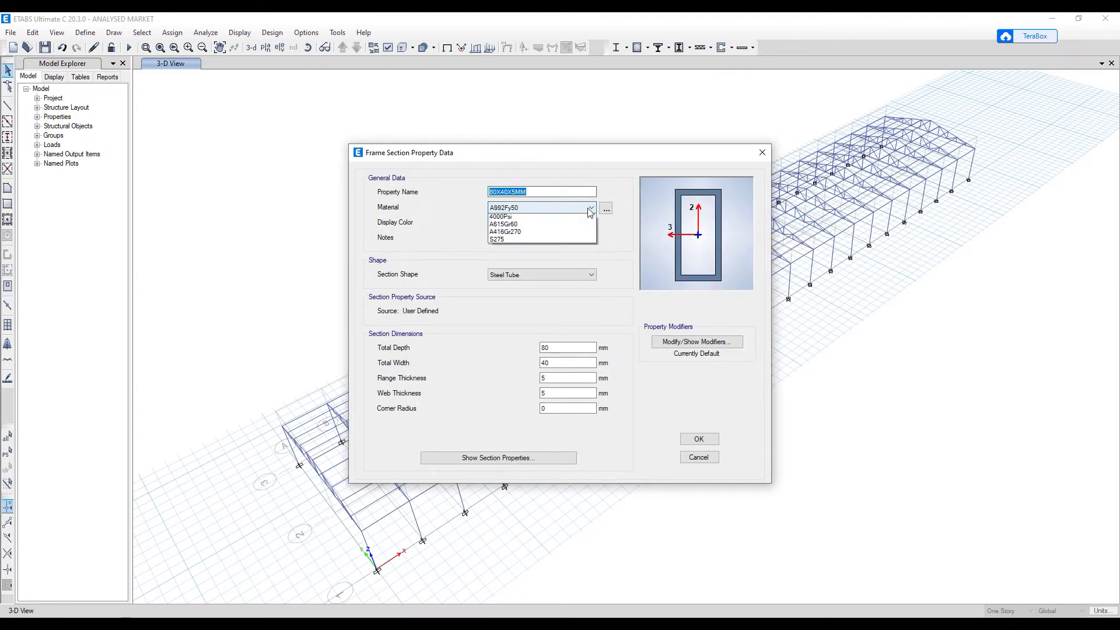
left_click(507, 249)
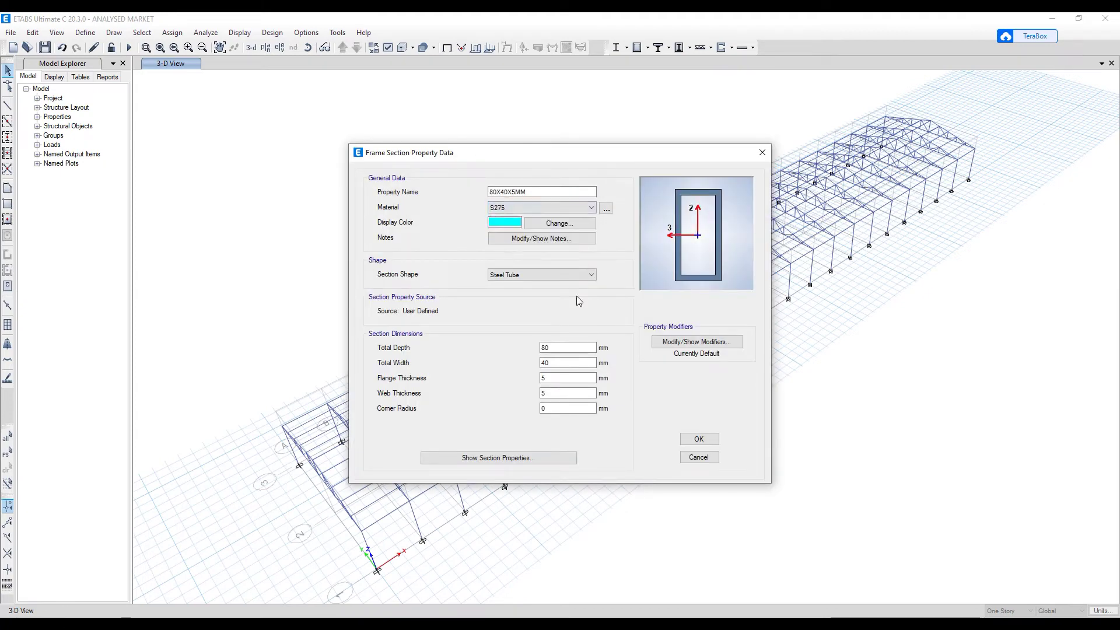
left_click(704, 441)
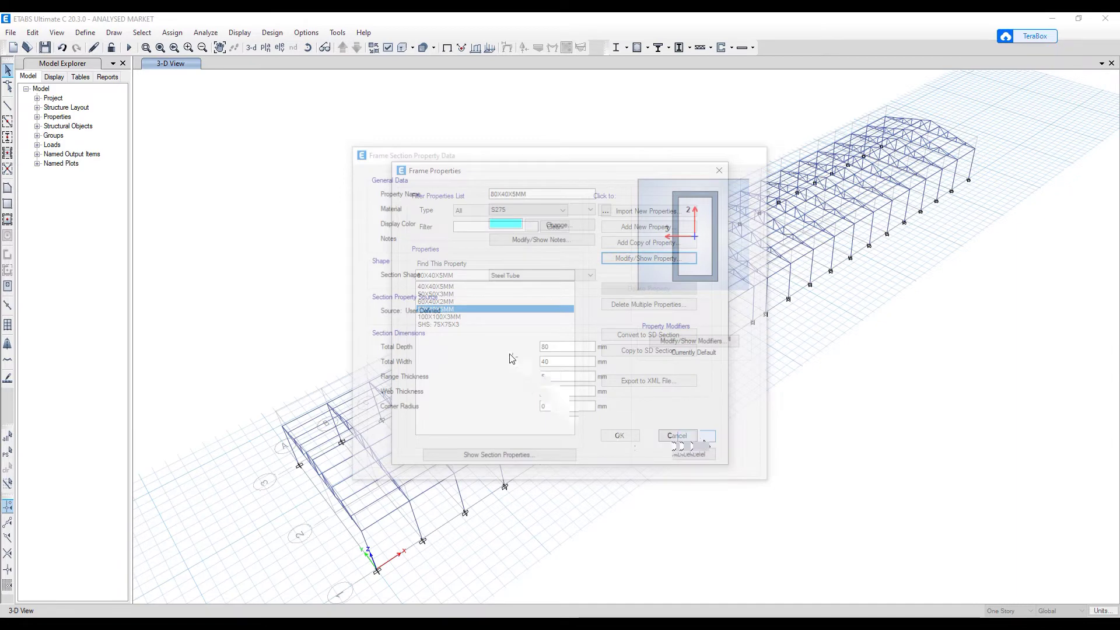
- Review the material and dimensions of the 60X40X2MM, 50X50X3MM and 40X40X5MM tube sections without changing them
left_click(507, 301)
left_click(629, 259)
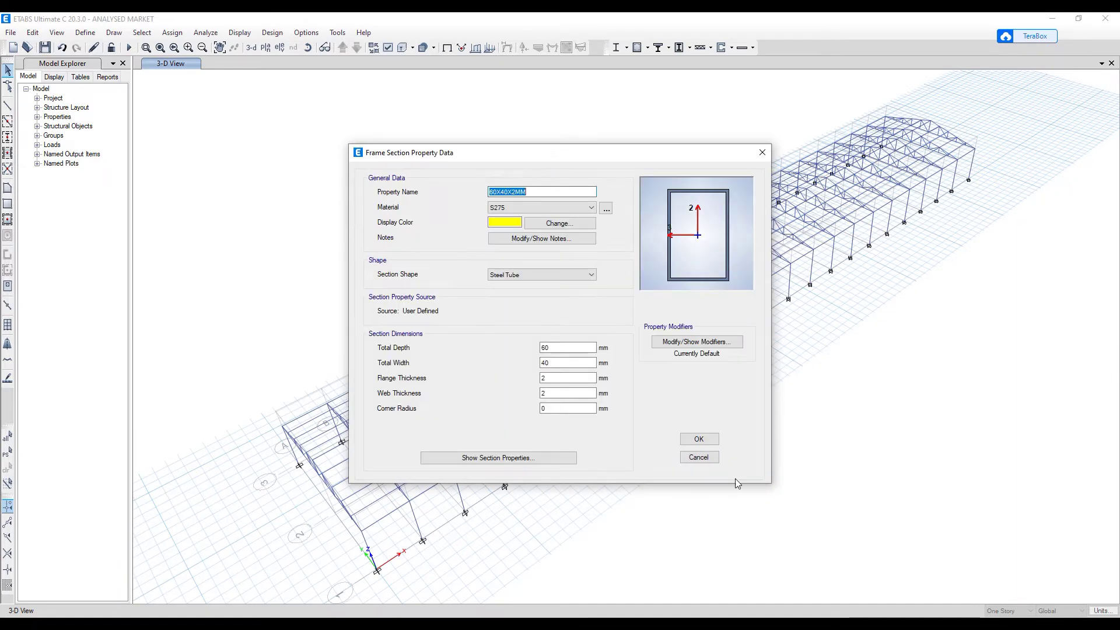
left_click(704, 457)
left_click(450, 295)
left_click(629, 259)
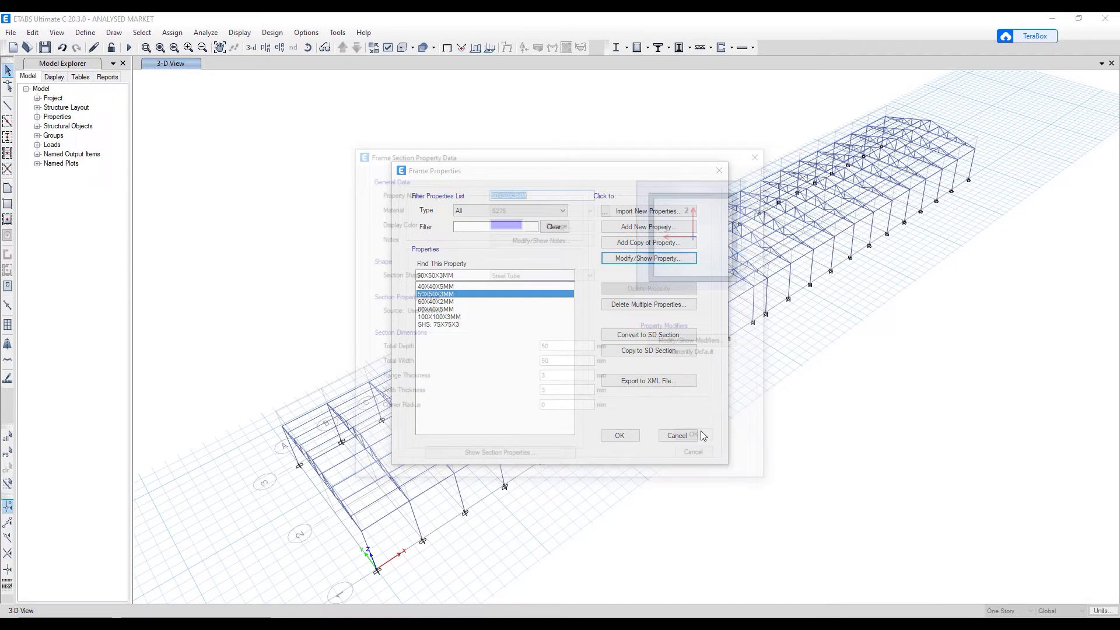
left_click(711, 460)
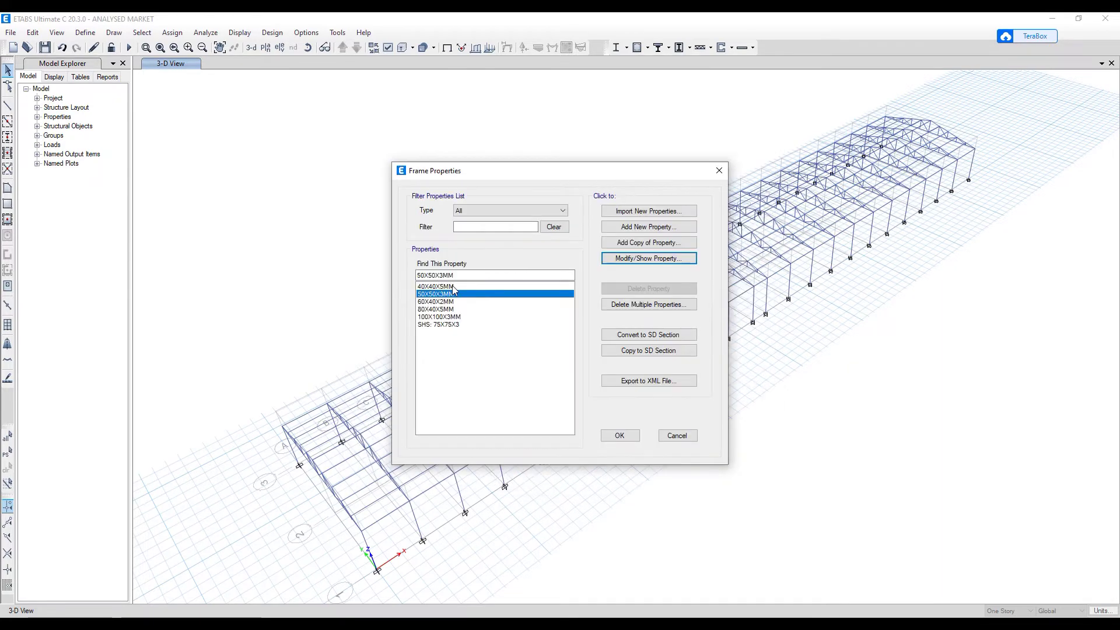
left_click(705, 460)
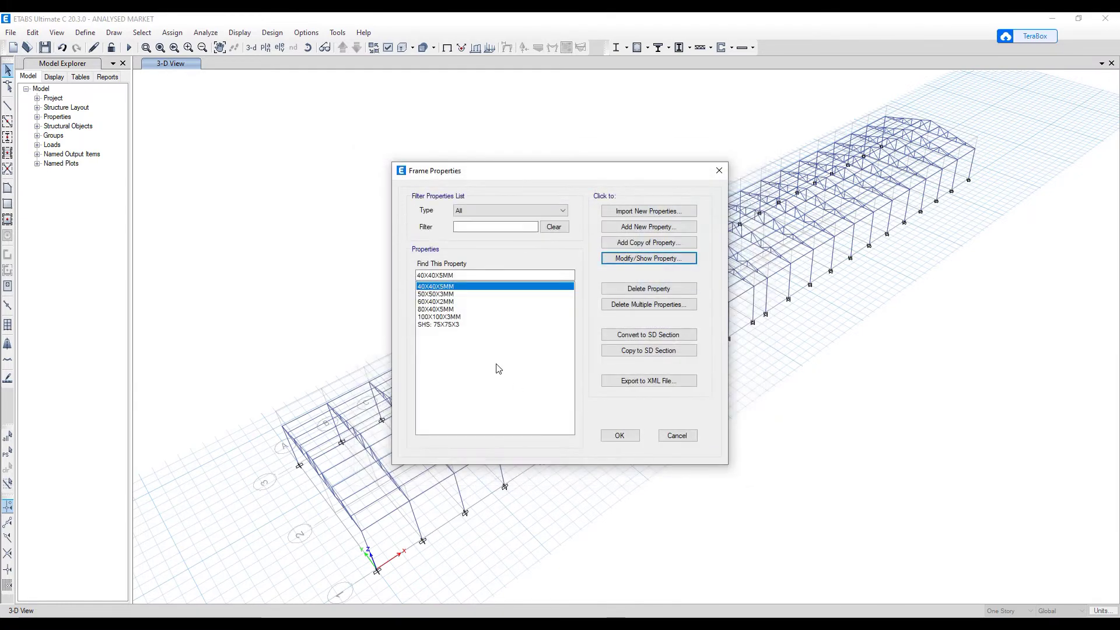
- Change the material of the 100X100X3MM tube section to S275
left_click(445, 317)
left_click(630, 258)
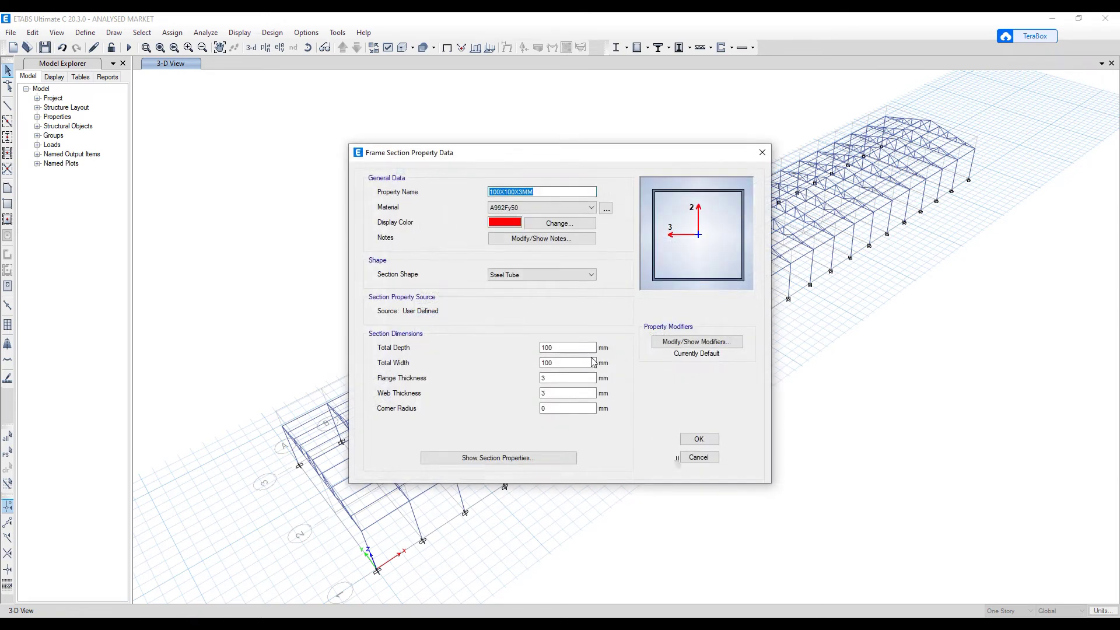
left_click(591, 208)
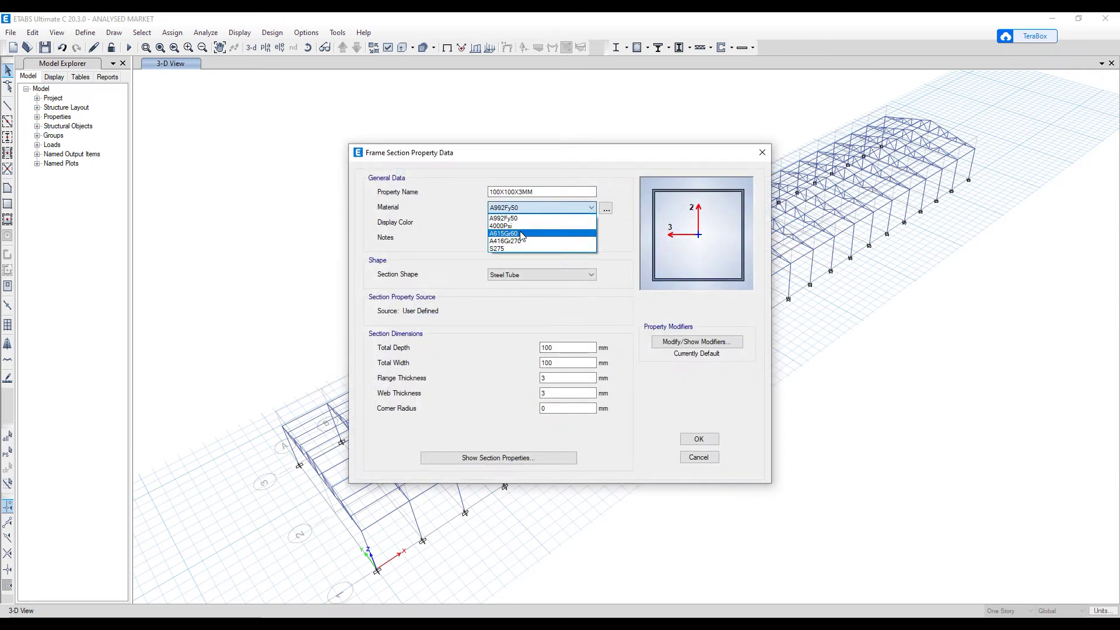
left_click(503, 248)
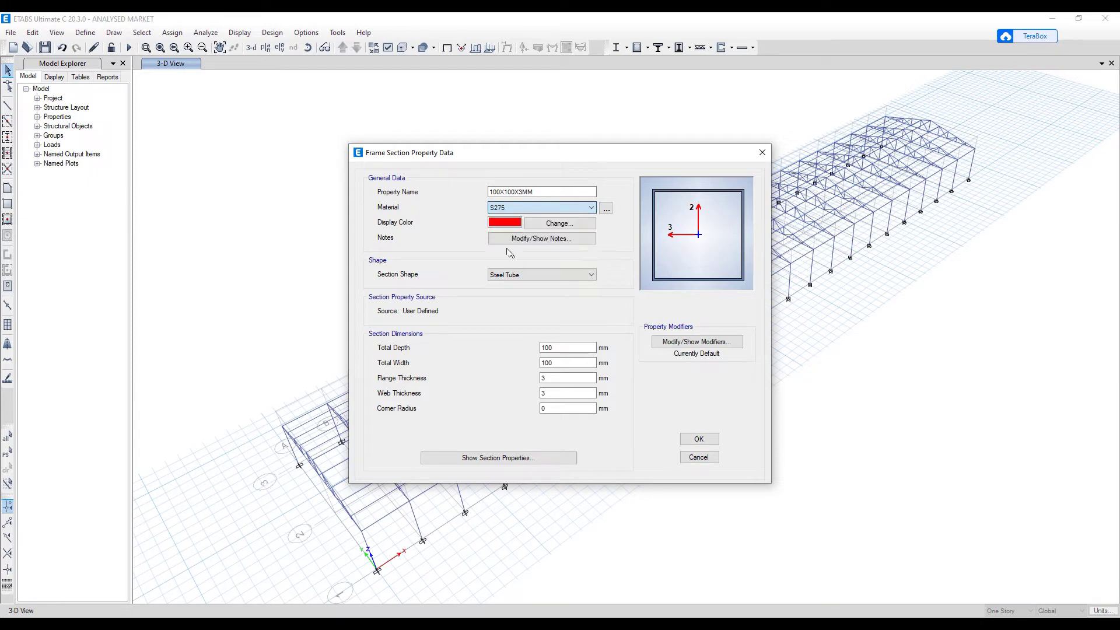
- Rename the 100X100X3MM tube section as 75X75X5MM and set its flange and web thickness to 5 mm
left_click_drag(503, 191, 481, 198)
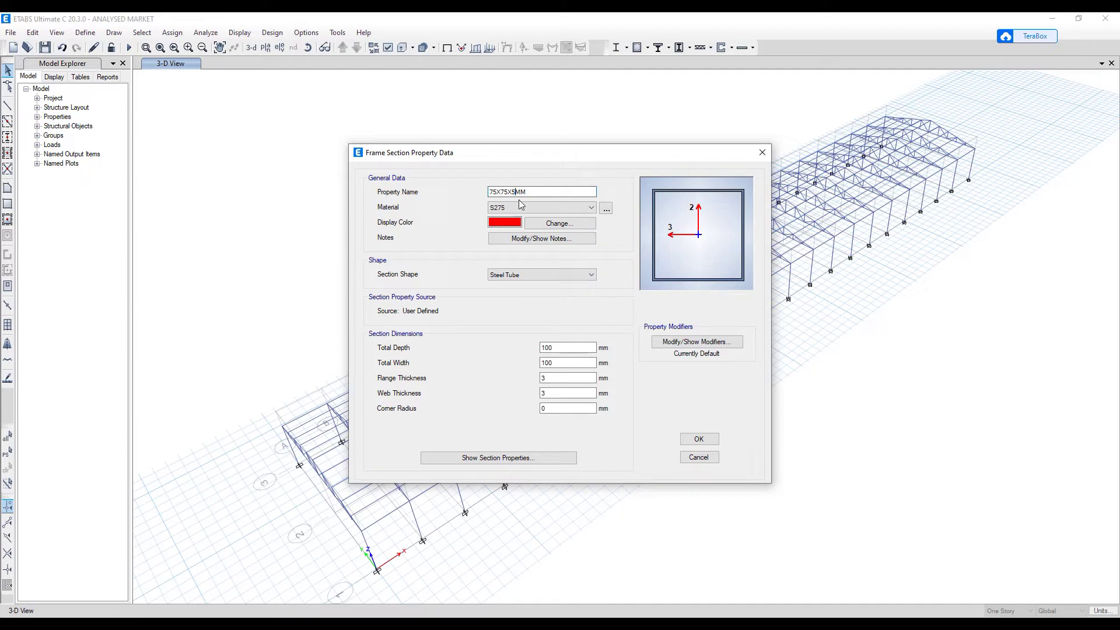
double_click(548, 378)
double_click(549, 394)
type("5")
left_click(698, 440)
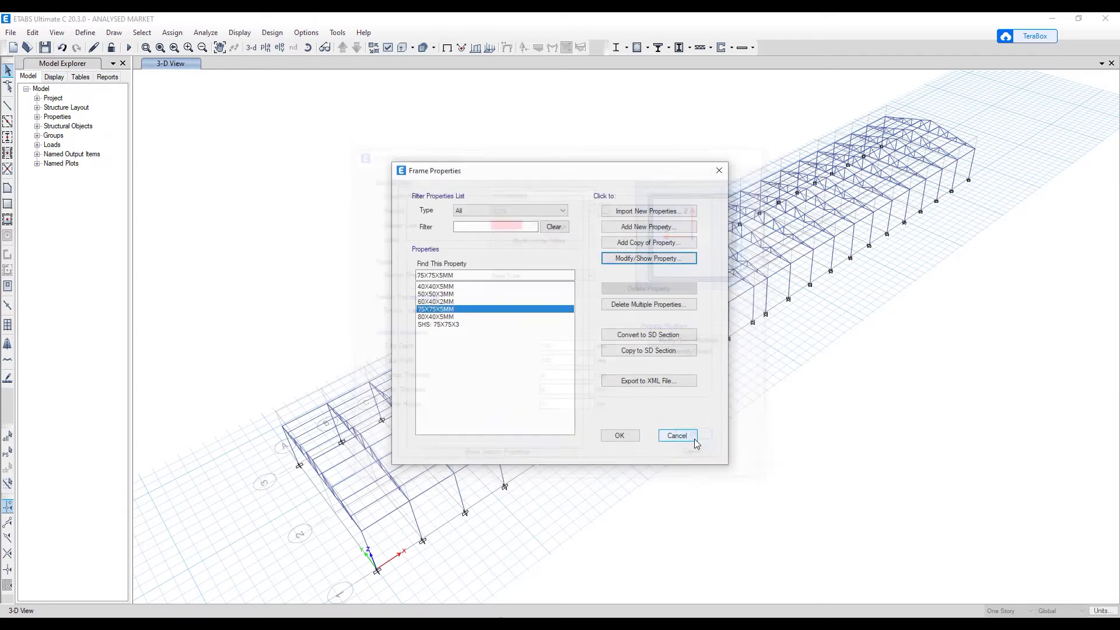
- Review the material and dimensions of the 80X40X5MM tube section
left_click(451, 318)
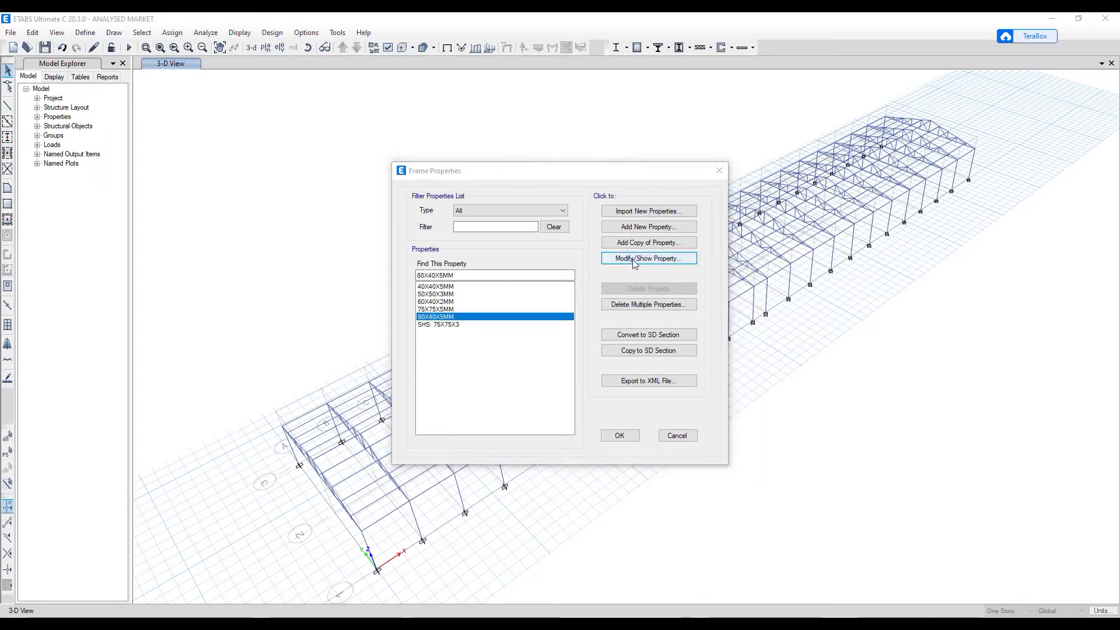
left_click(637, 258)
left_click(699, 438)
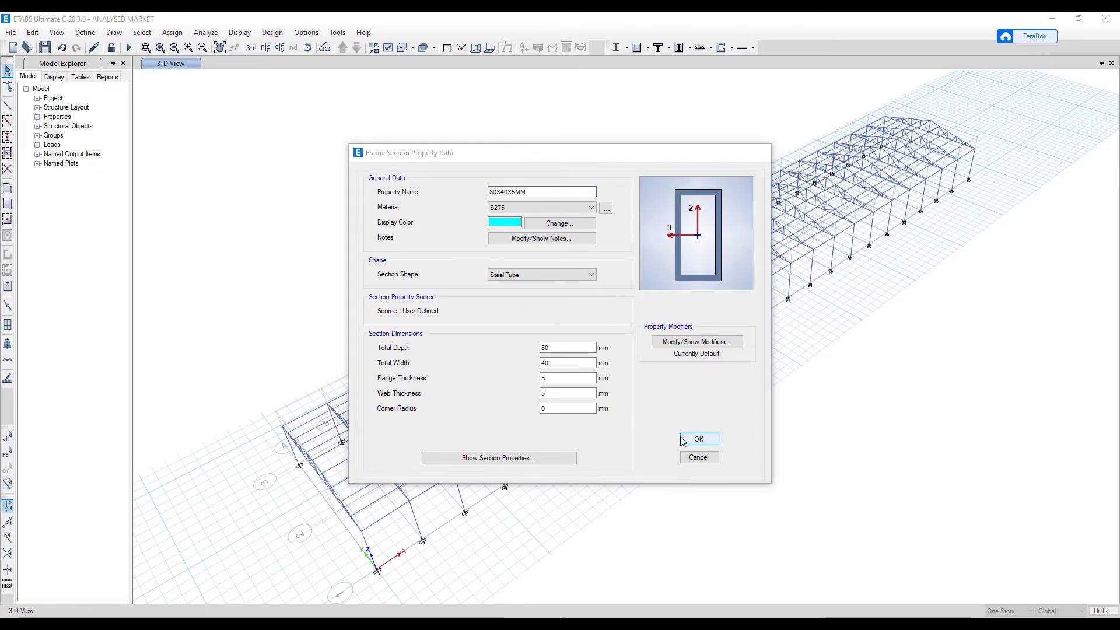
- Rename the SHS: 75X75X3 tube section as SHS: 75X75X3MM
left_click(563, 324)
left_click(618, 258)
left_click(542, 191)
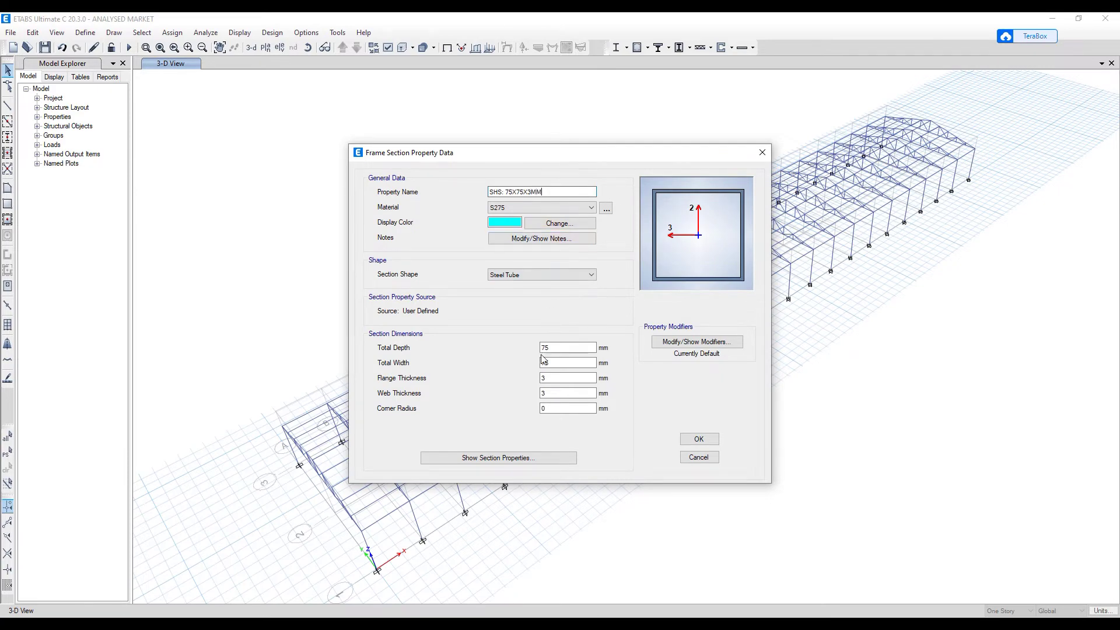
left_click(694, 441)
- Accept the updated frame properties, then rerun the structural analysis and the steel frame design check
left_click(613, 438)
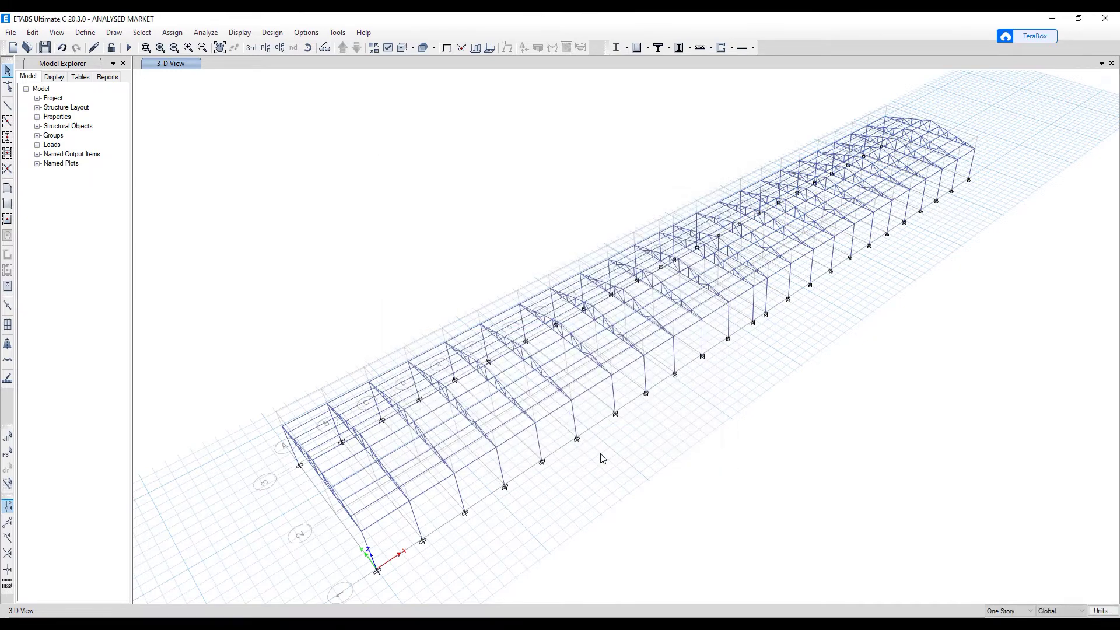
left_click(129, 47)
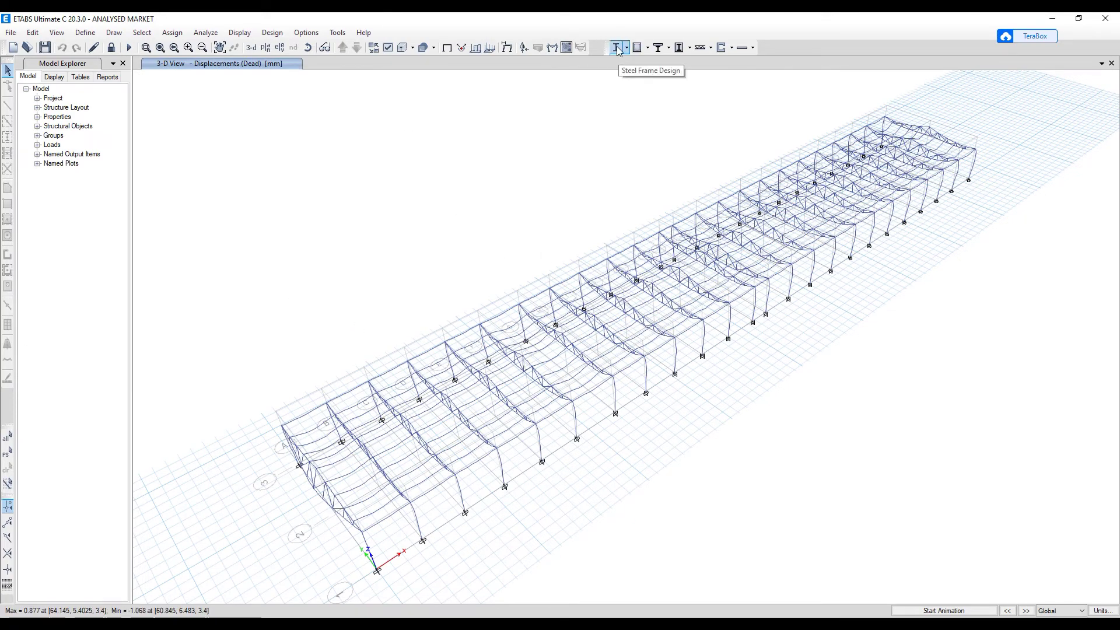
left_click(638, 48)
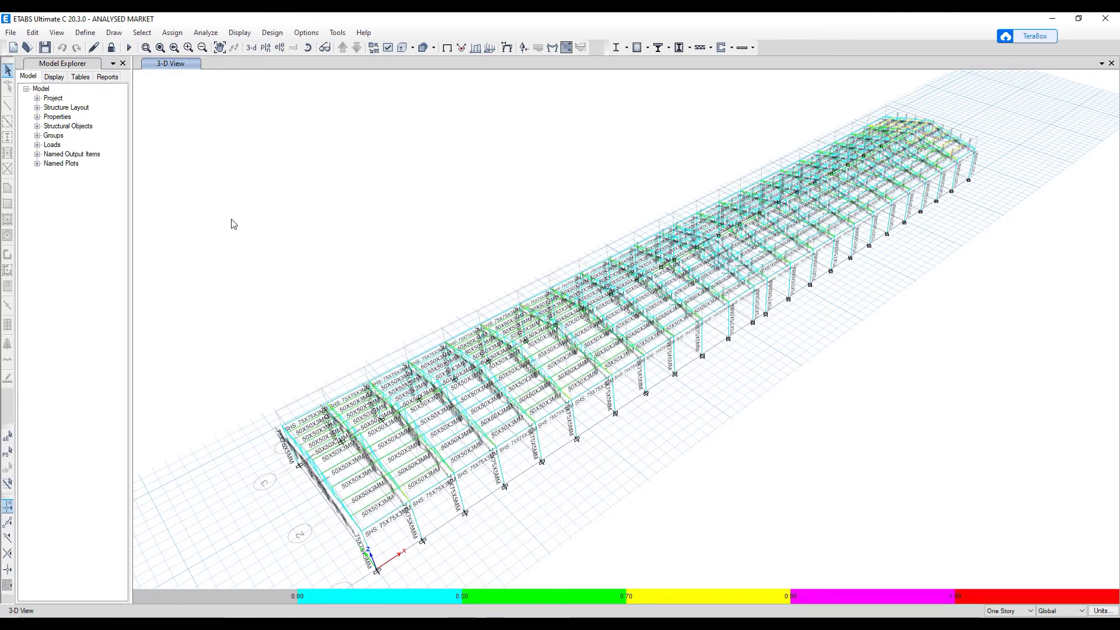
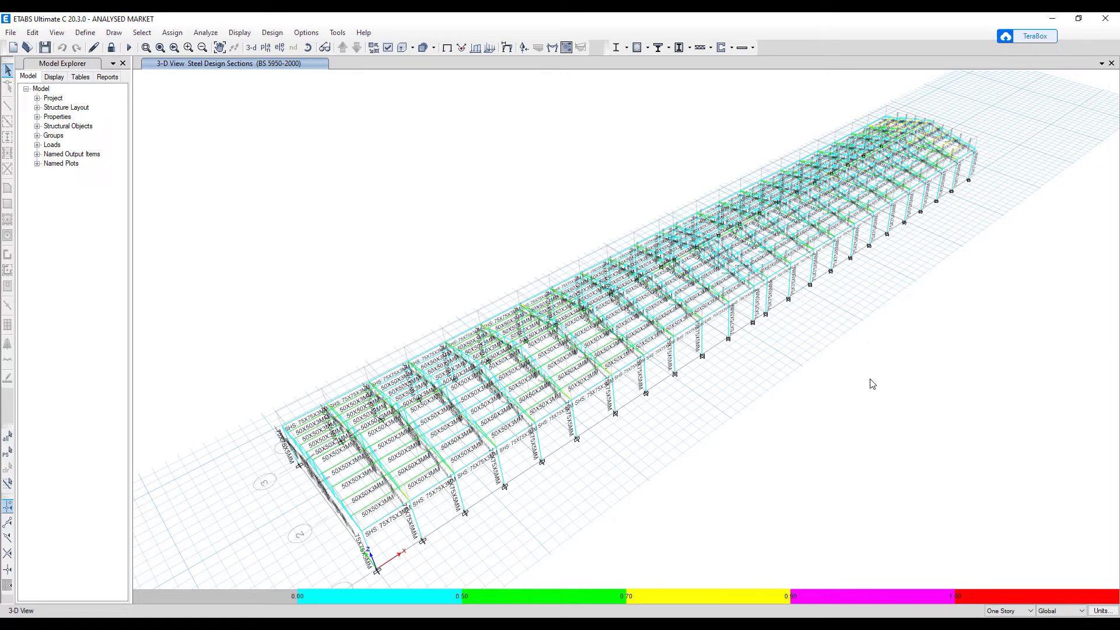
- Examine the colour-coded steel design results along the building, focusing on the purlins in the end bay
middle_click_drag(761, 397, 748, 363)
middle_click_drag(746, 428, 721, 428)
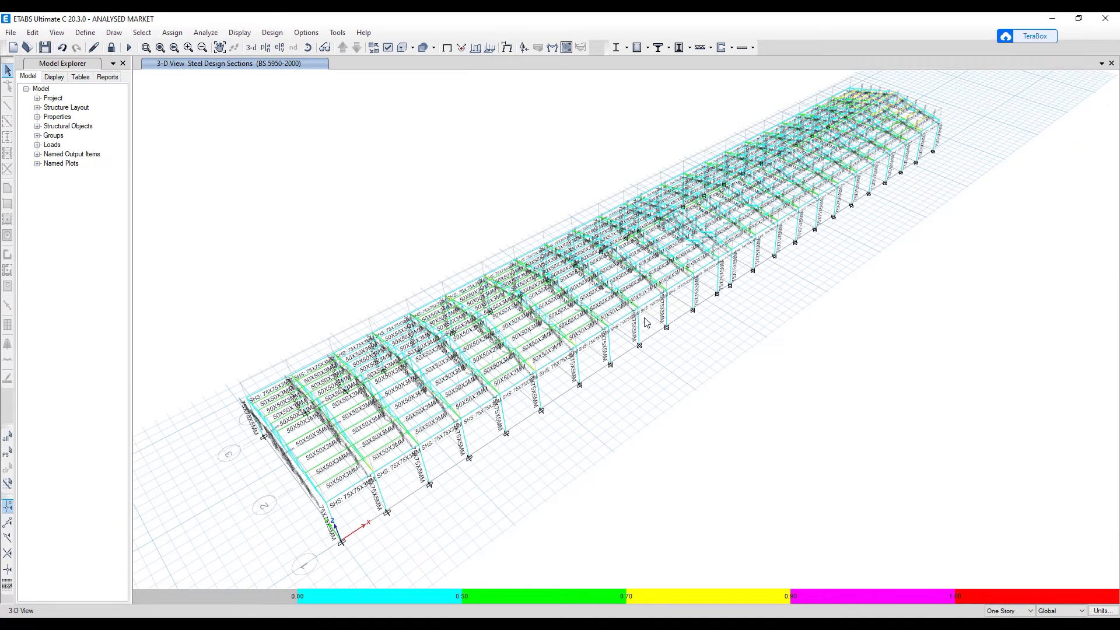
scroll(652, 324, "down", 3)
scroll(652, 325, "up", 5)
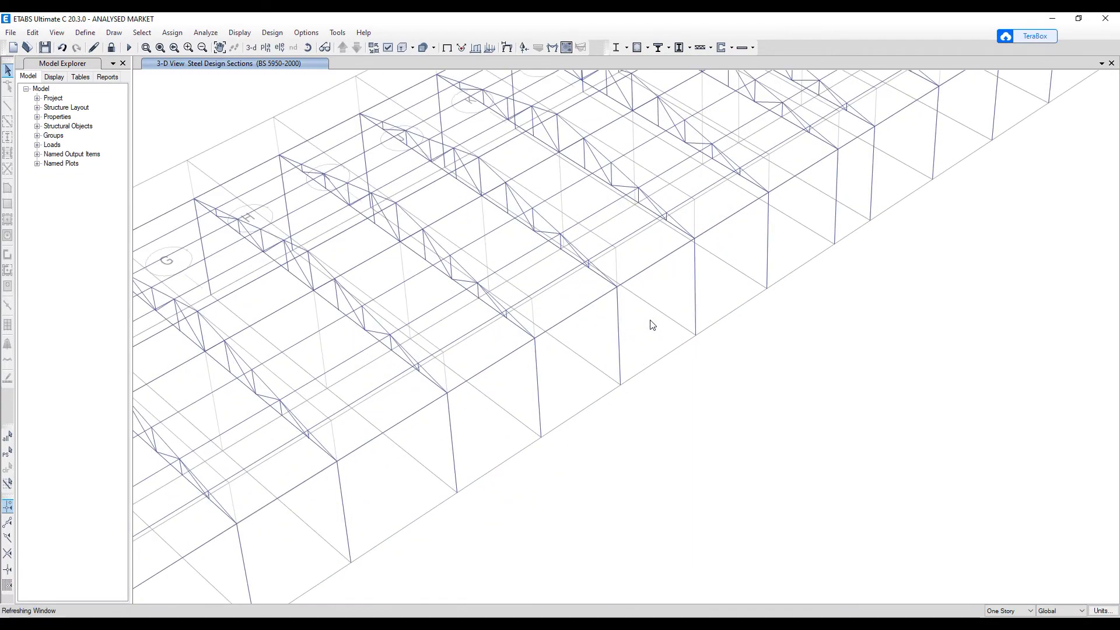
scroll(652, 325, "down", 5)
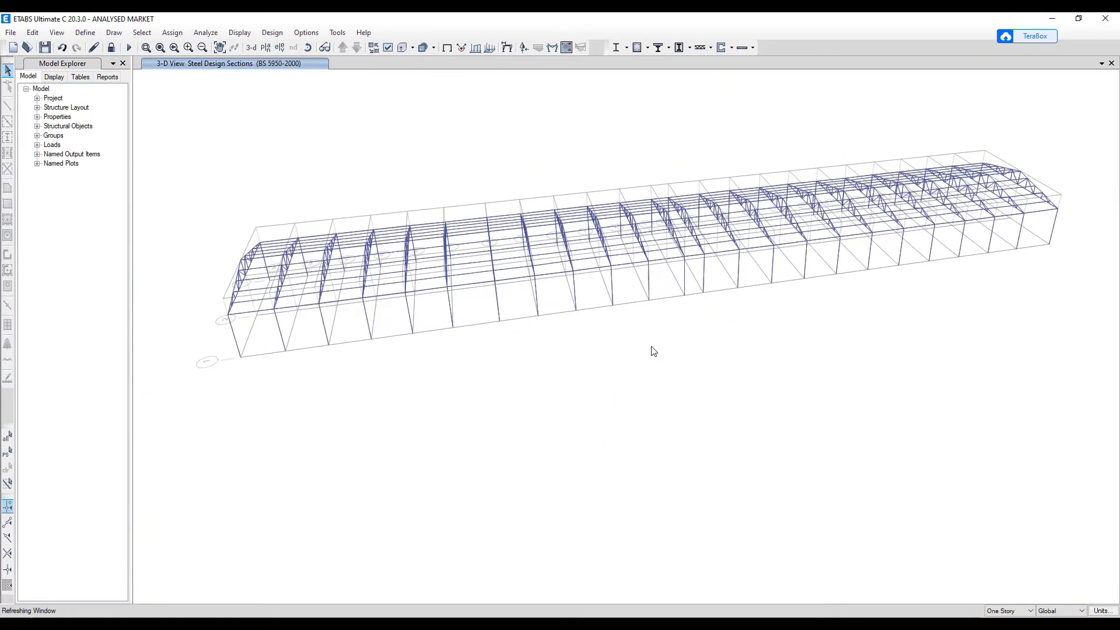
mouse_move(652, 350)
middle_mouse_down("shift")
mouse_move(750, 327)
mouse_move(683, 375)
mouse_move(652, 350)
middle_mouse_up("shift")
scroll(900, 412, "up", 5)
scroll(900, 411, "down", 3)
- Check the strength and deflection ratios of end-bay purlin B508 in its steel stress check information
right_click(908, 396)
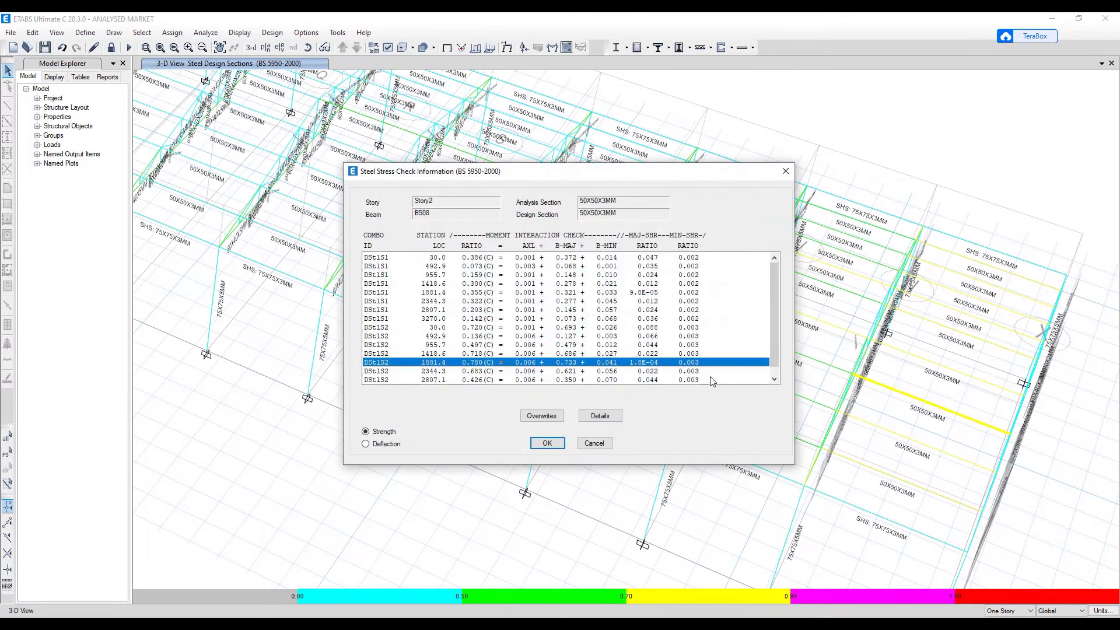
left_click(383, 445)
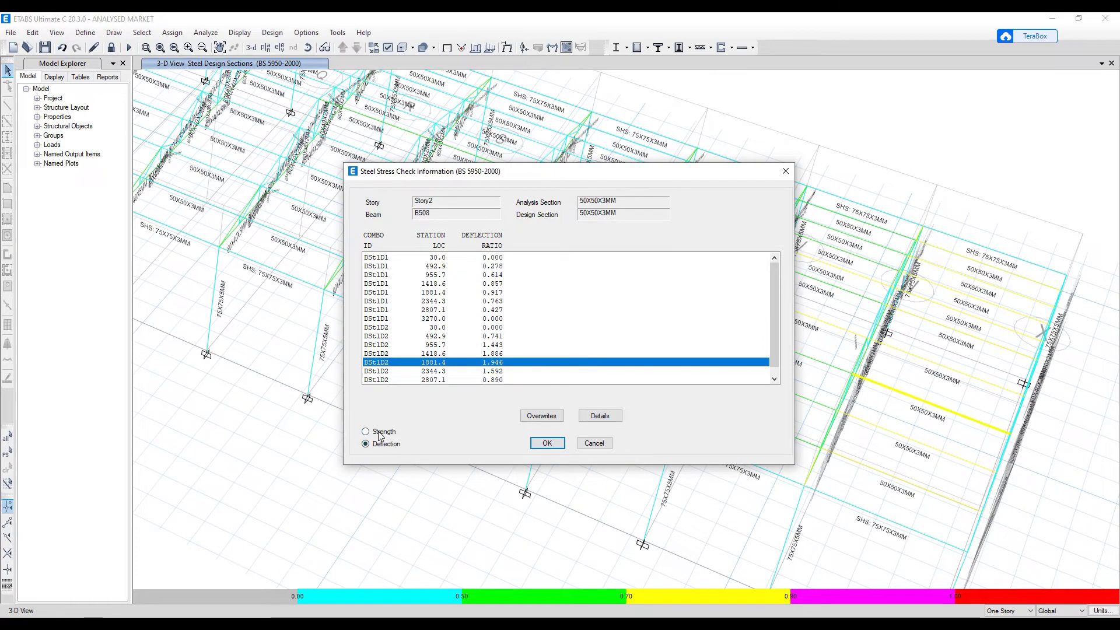
left_click(380, 432)
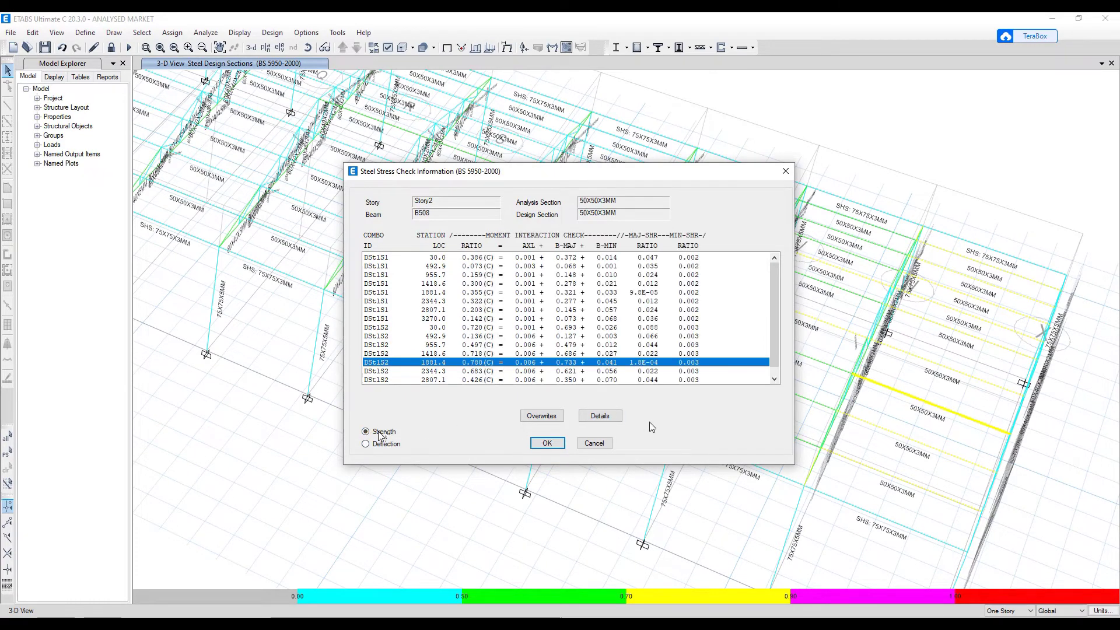
left_click(547, 443)
- Check the strength and deflection ratios of the neighbouring end-bay purlin B509
scroll(863, 373, "down", 5)
scroll(863, 373, "up", 5)
right_click(797, 409)
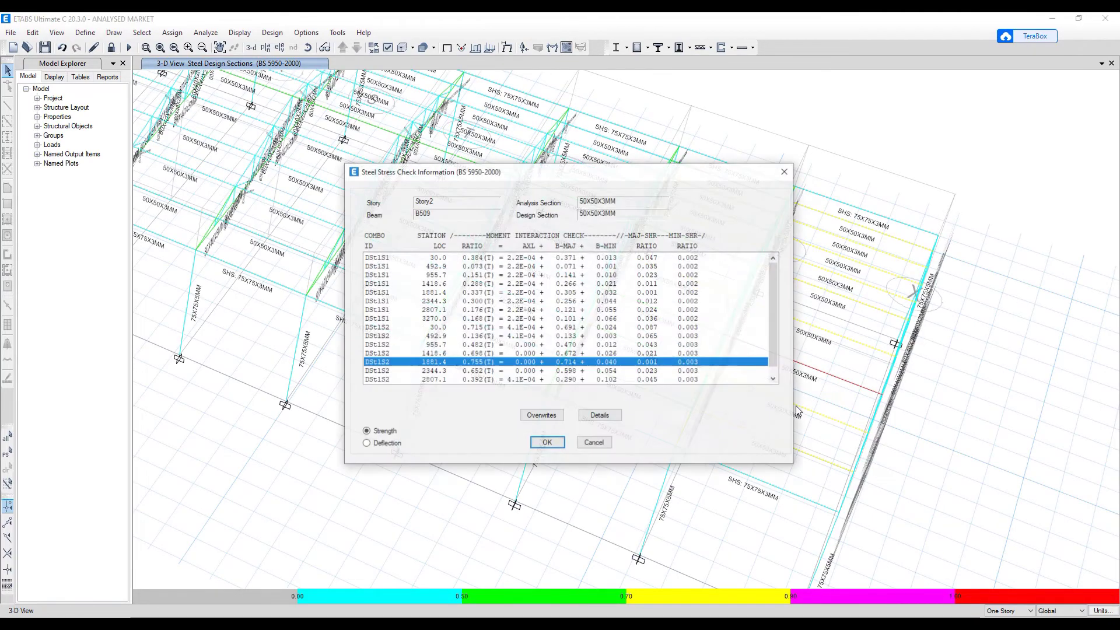
left_click(376, 444)
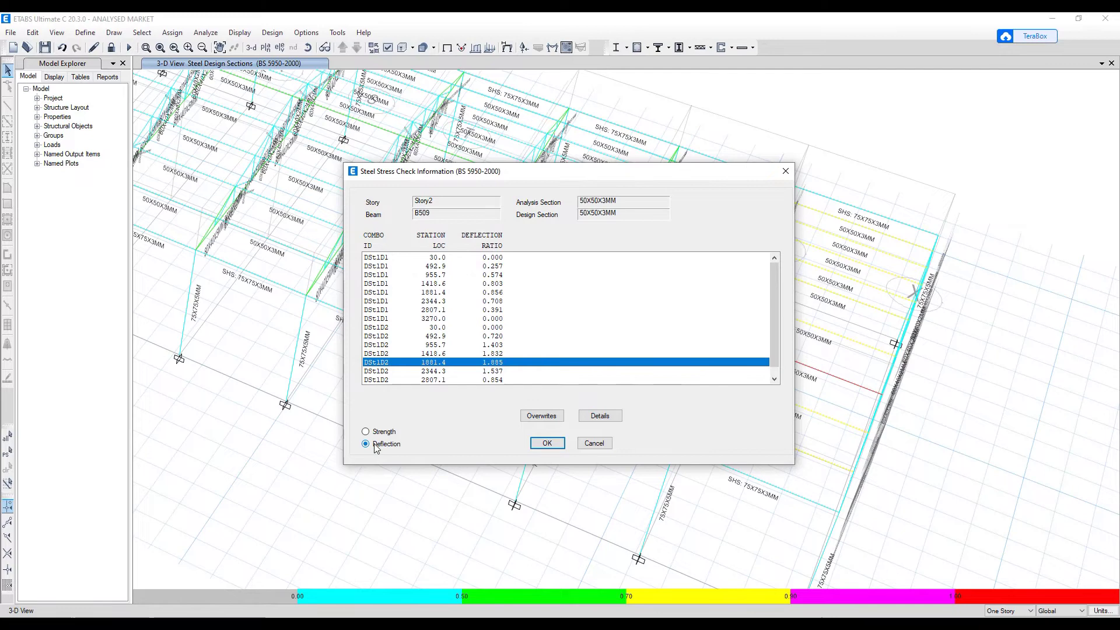
left_click(555, 444)
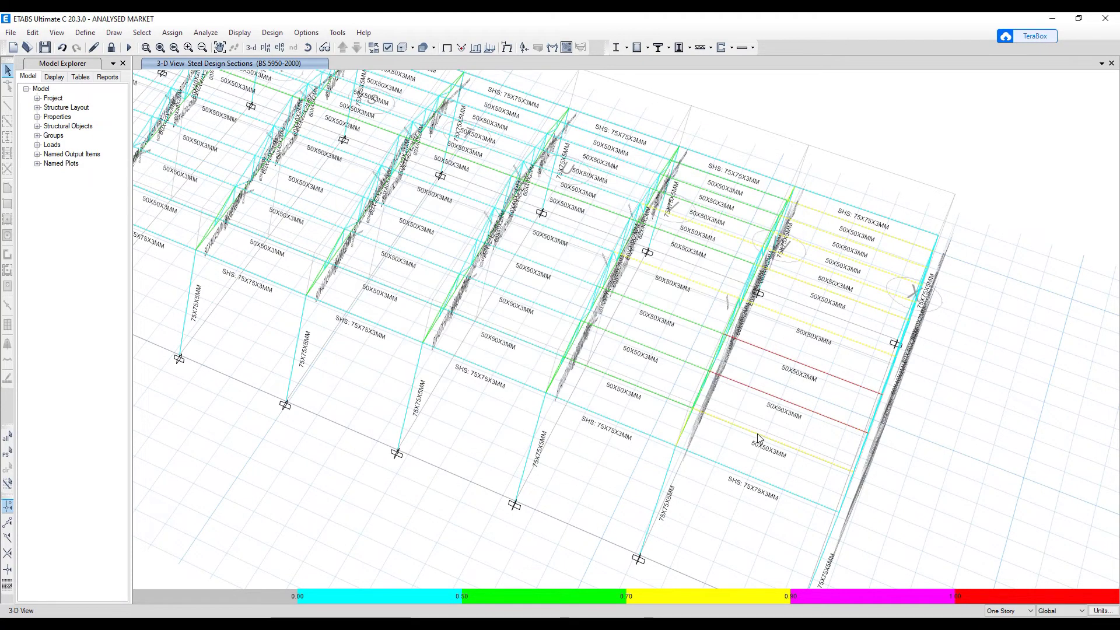
- Check the strength and deflection ratios of end-bay purlin B510, the one nearest the eaves beam
right_click(758, 438)
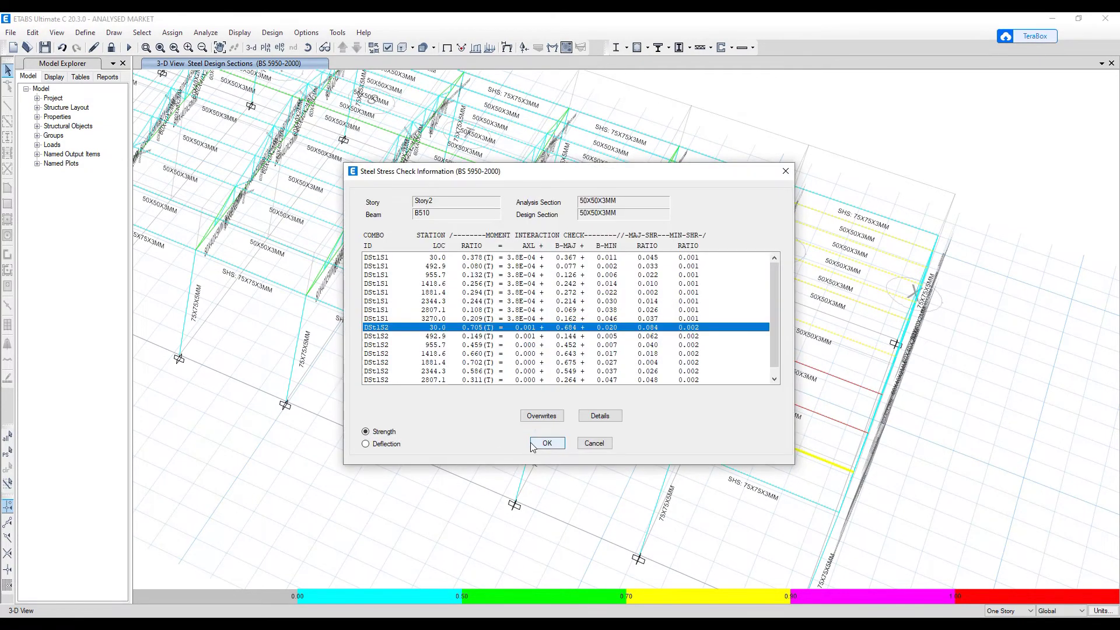
left_click(385, 444)
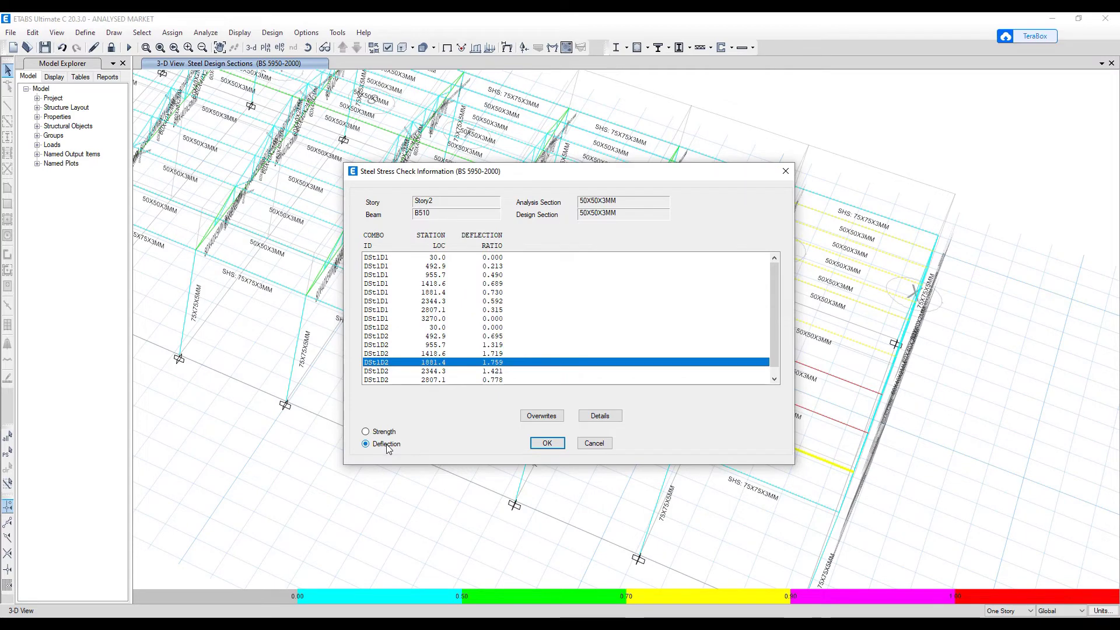
left_click(547, 443)
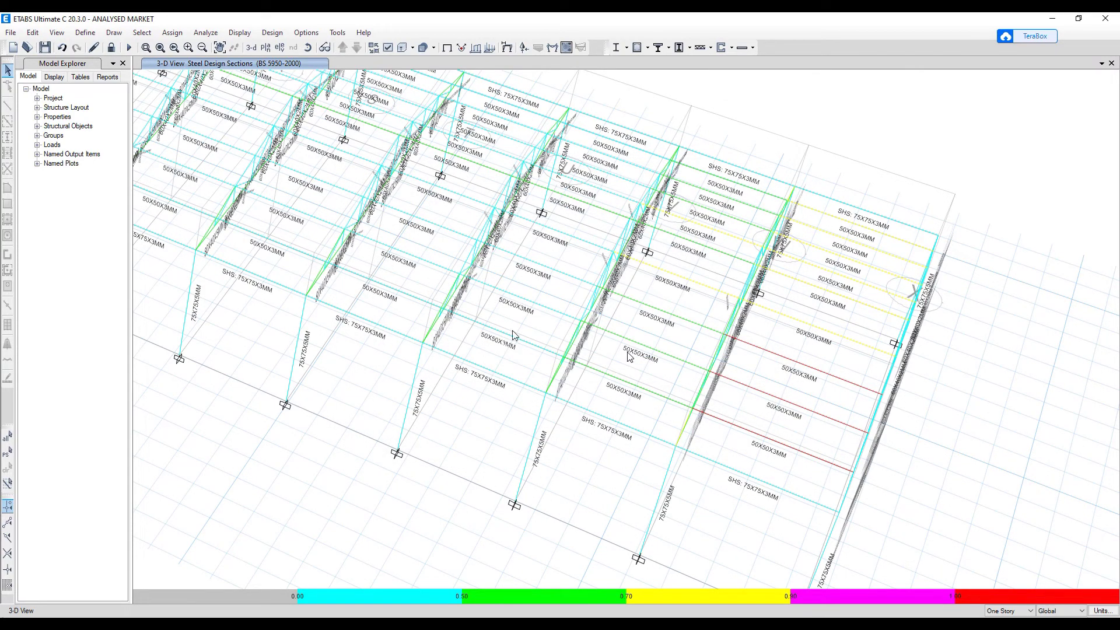
- Check the strength and deflection ratios of purlin B493 in the bay beside the end bay, and view its neighbouring purlin's stress check
right_click(602, 374)
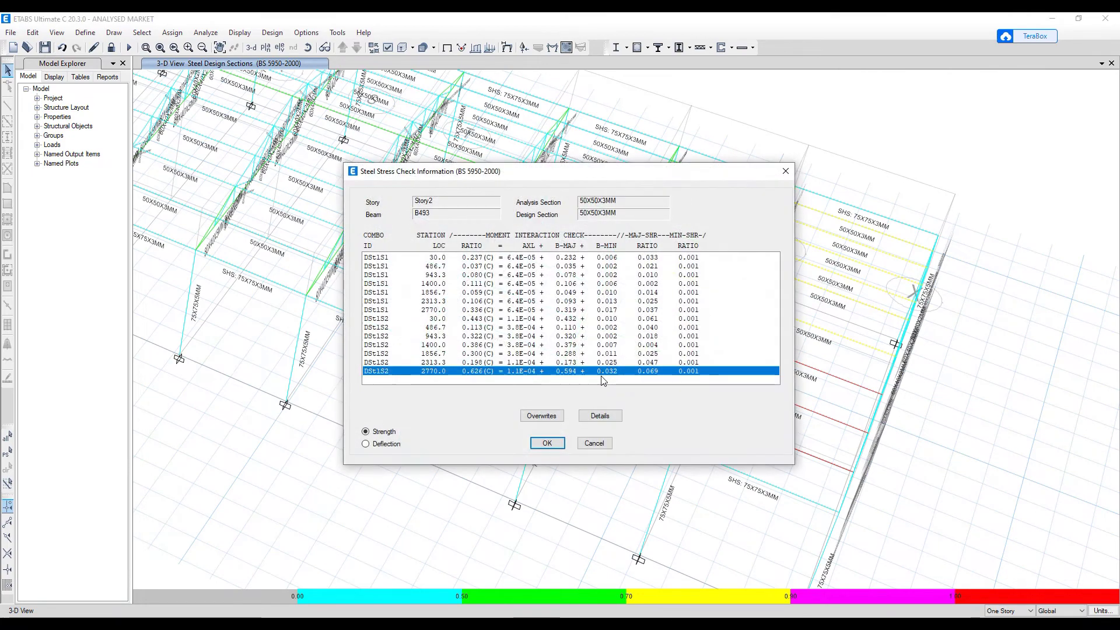
left_click(367, 444)
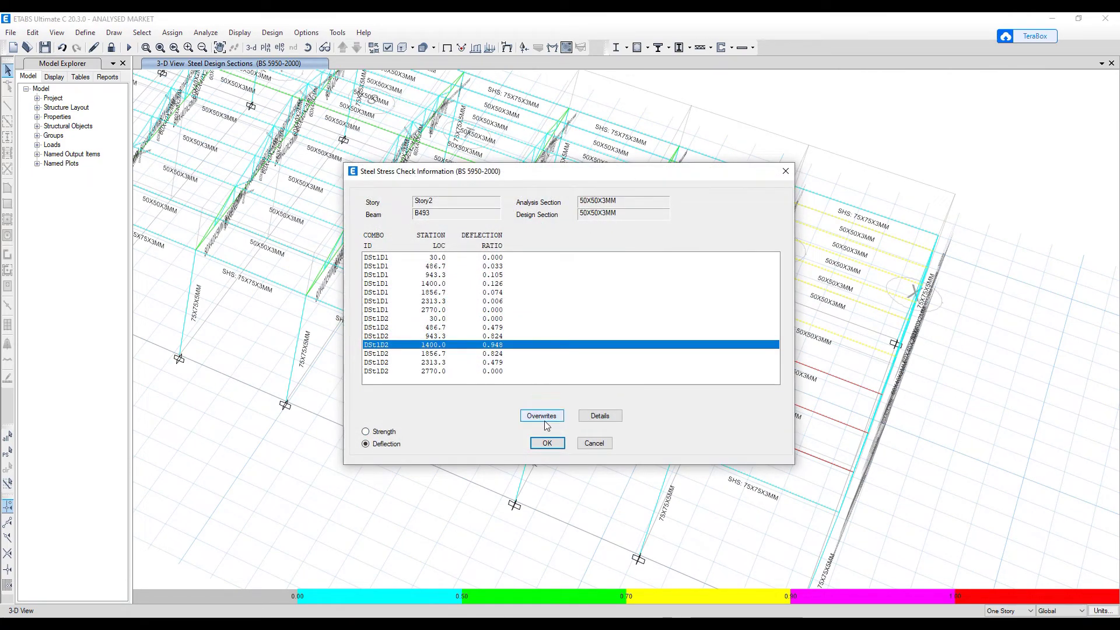
left_click(549, 443)
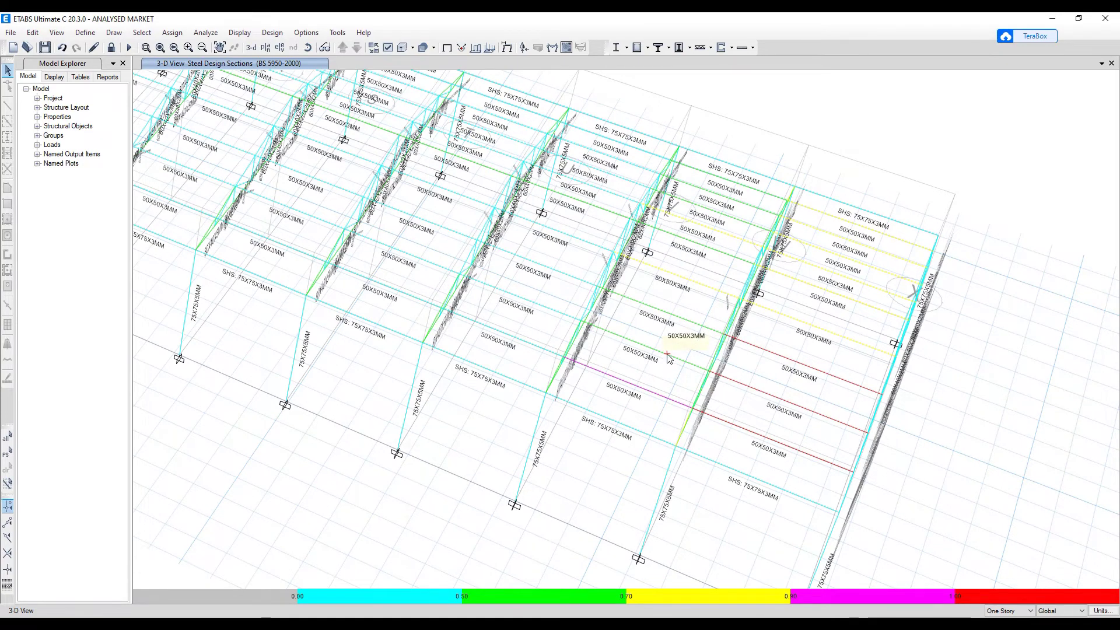
right_click(668, 357)
left_click(595, 442)
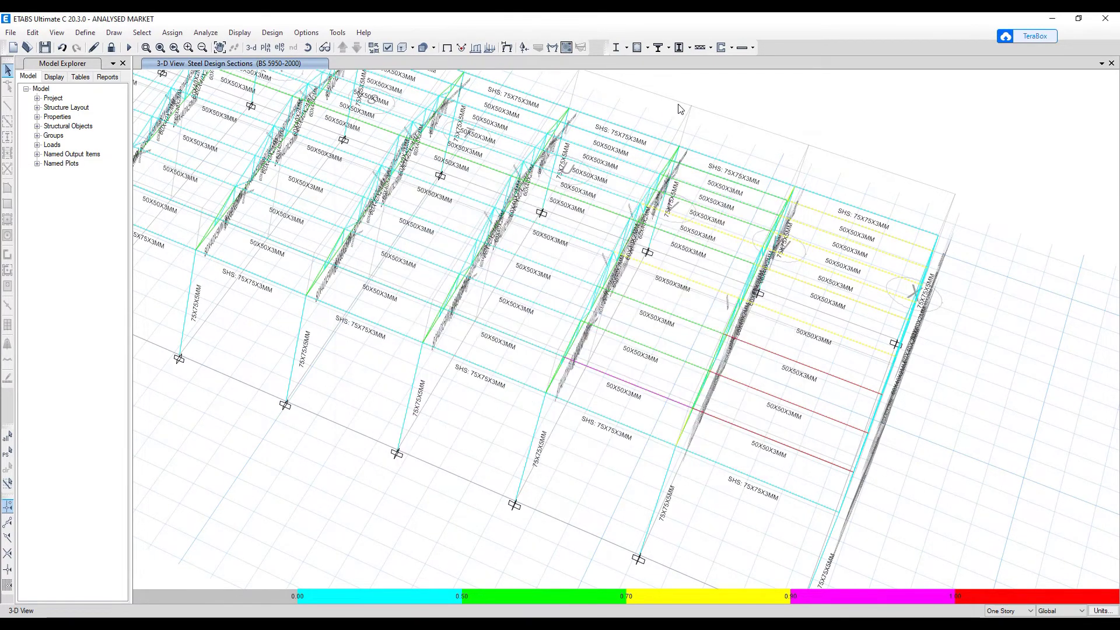
- Display the steel design output as Identify All Failures over the whole building
left_click(626, 47)
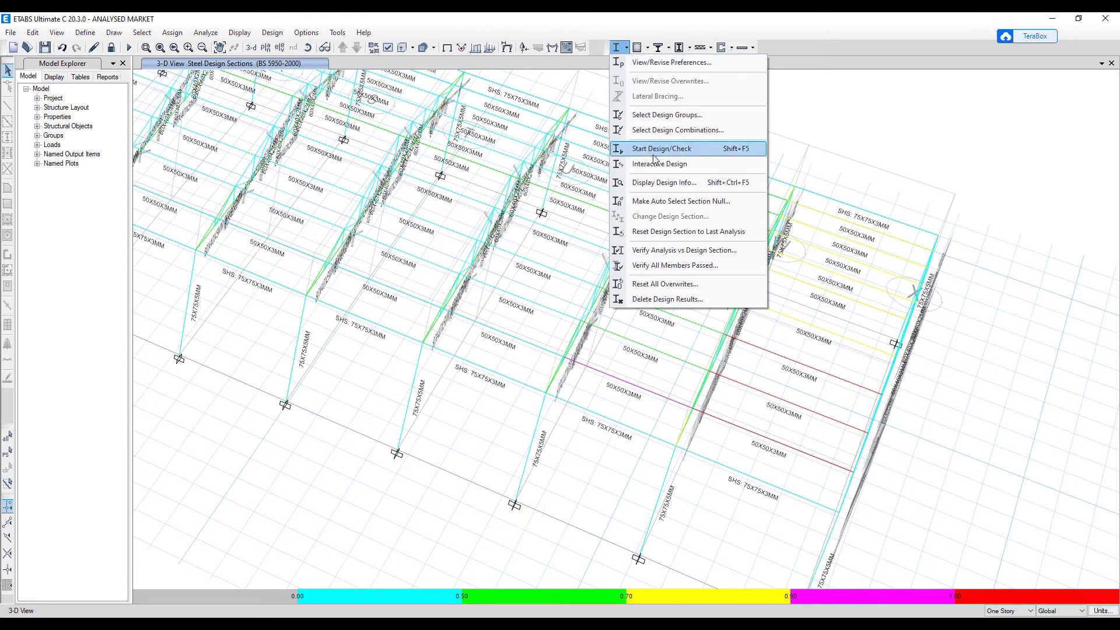
left_click(682, 183)
left_click(656, 313)
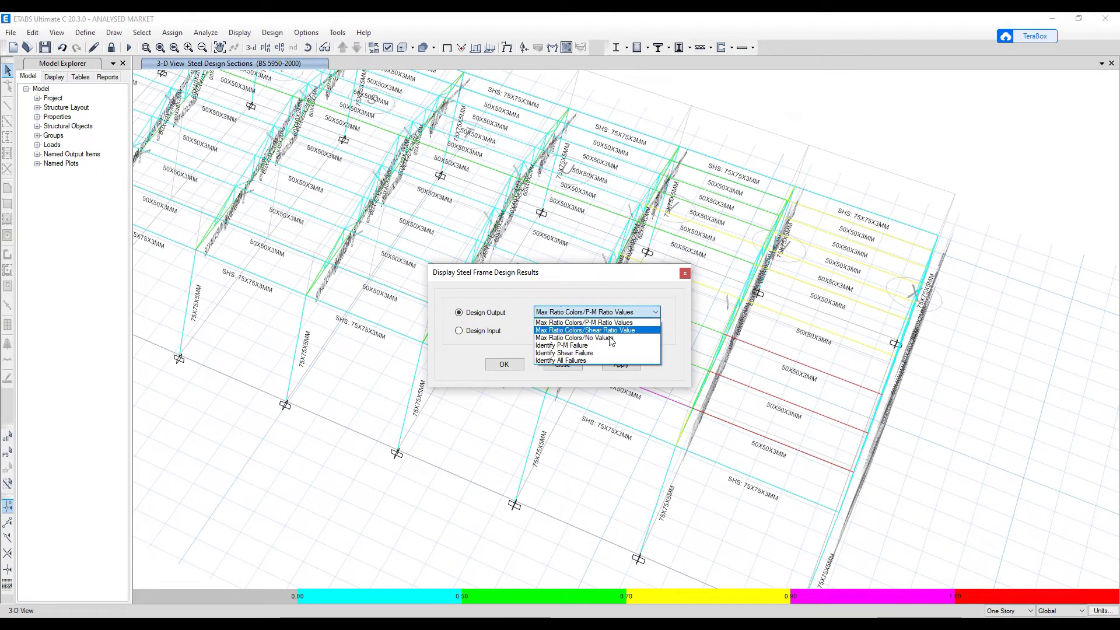
left_click(580, 361)
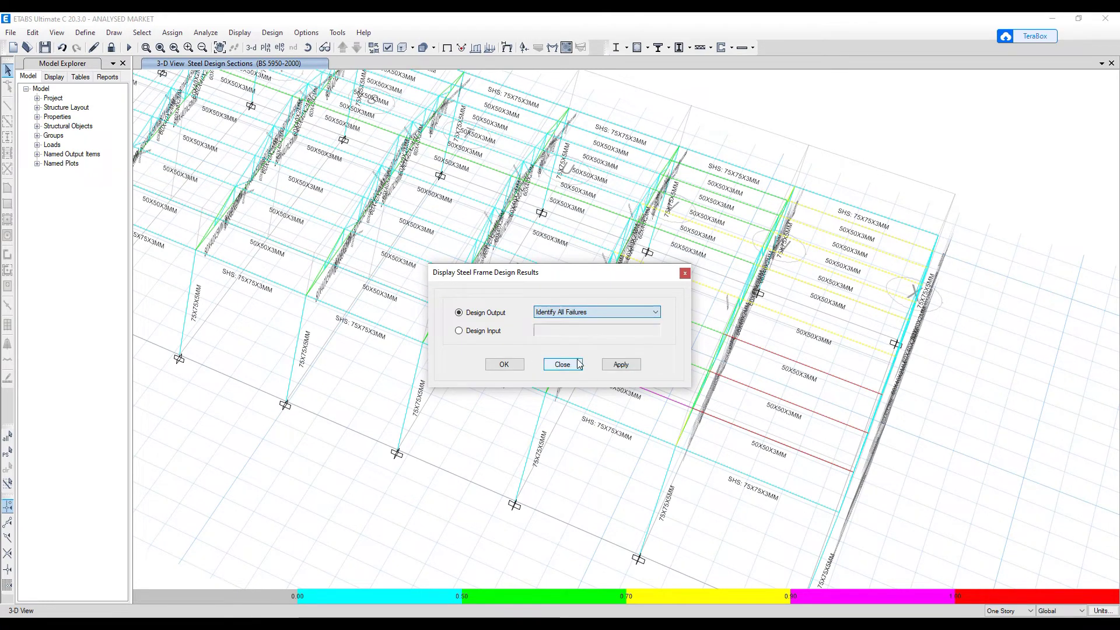
left_click(621, 364)
scroll(888, 331, "down", 5)
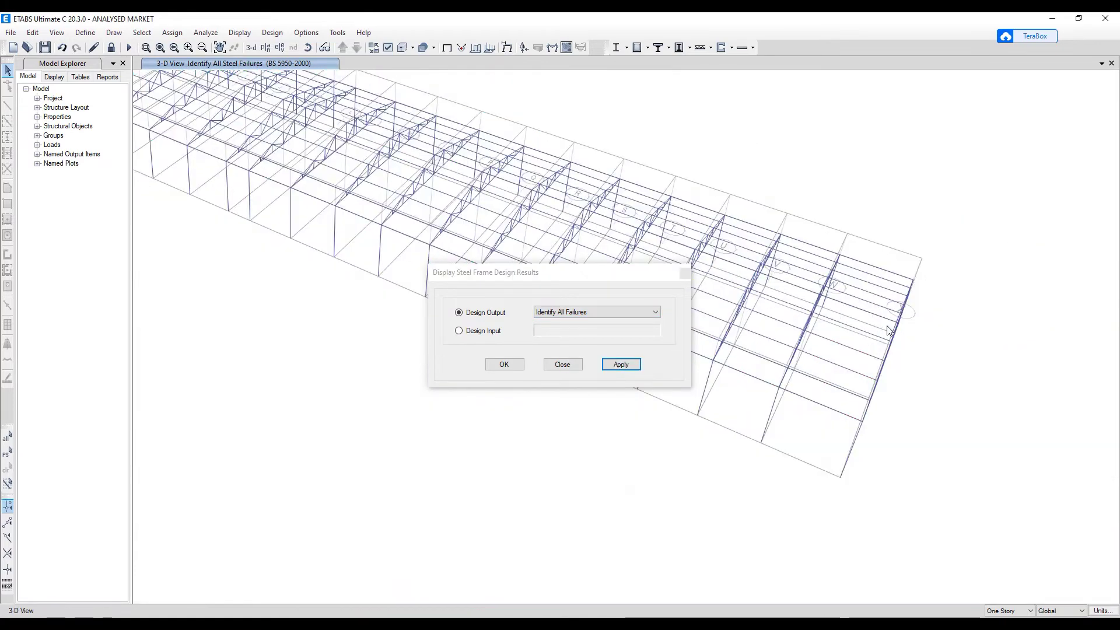
middle_click_drag(792, 210, 852, 257)
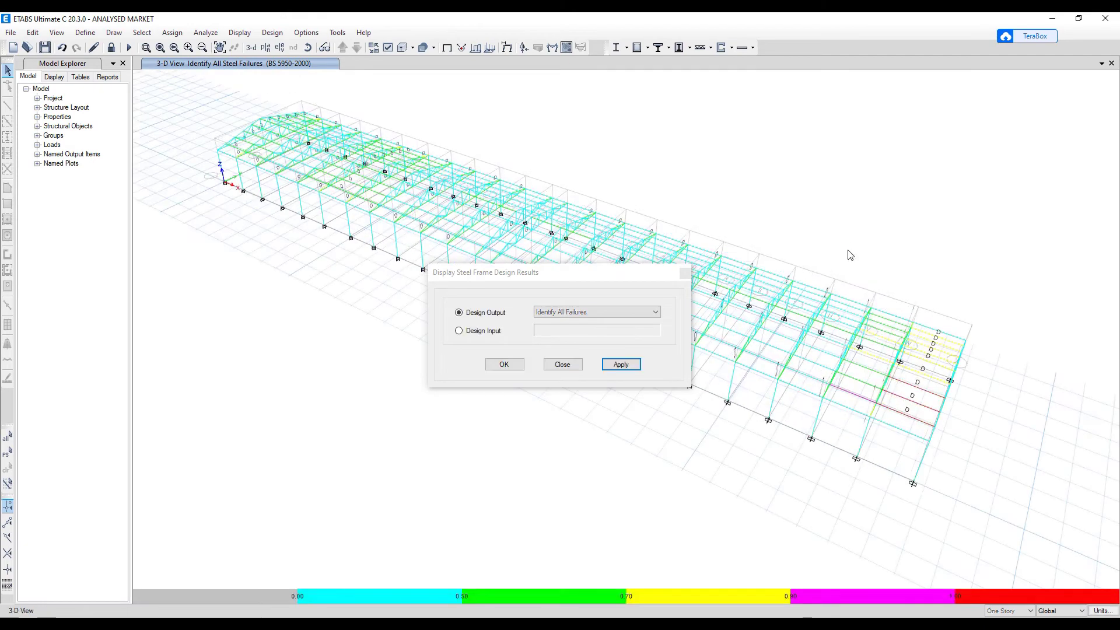
- Display the Identify Shear Failure output, followed by the Identify P-M Failure output
left_click(606, 313)
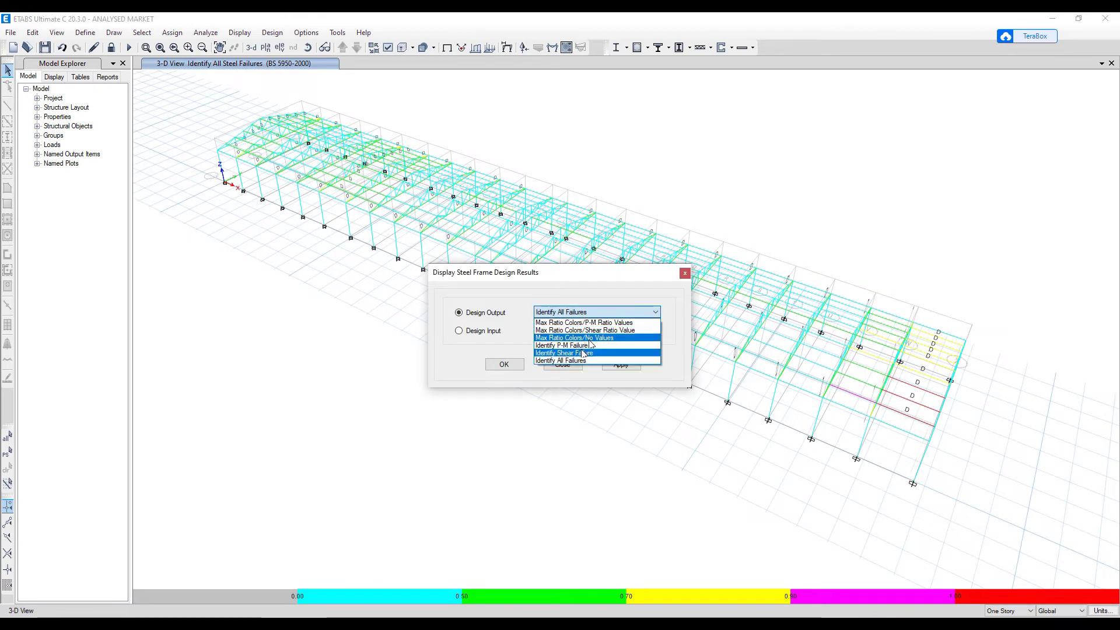
left_click(582, 354)
left_click(620, 364)
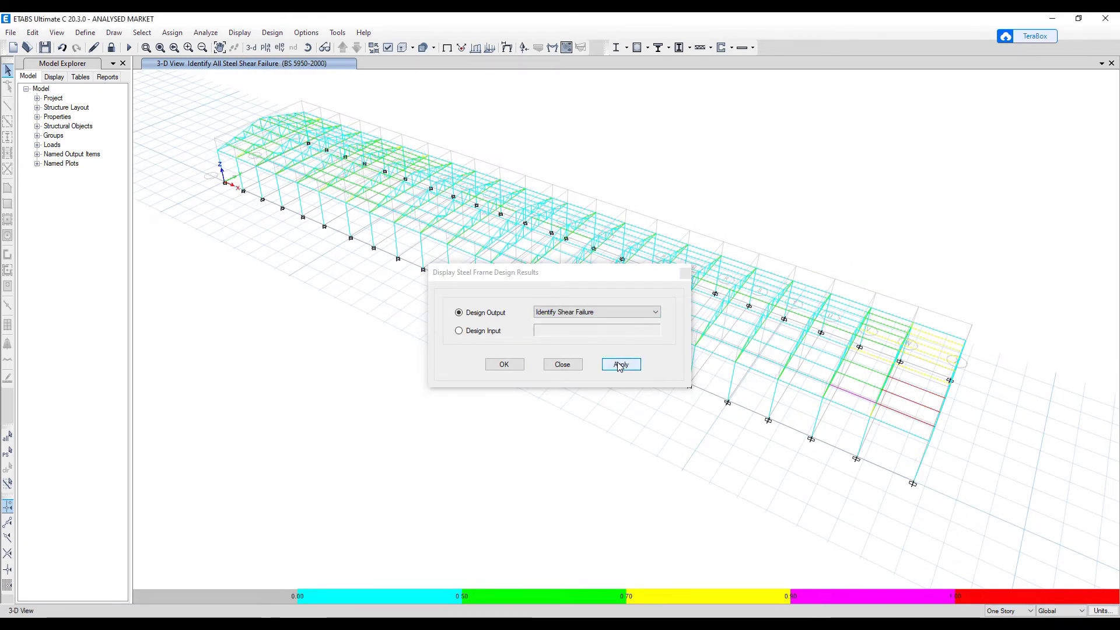
left_click(612, 313)
left_click(594, 351)
left_click(621, 364)
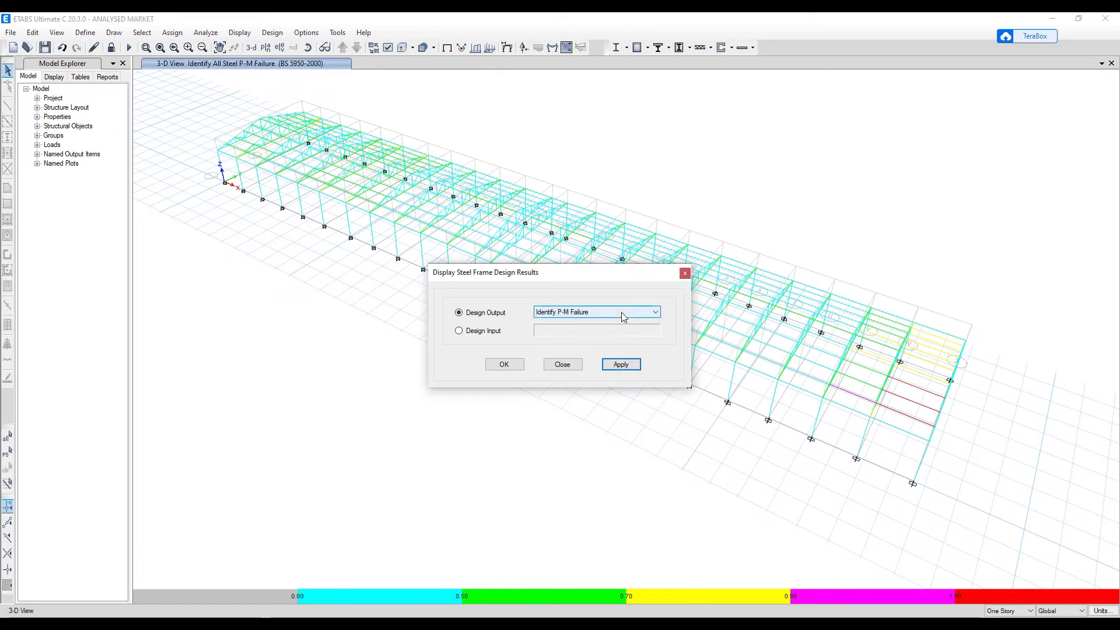
- Display the steel design output as Max Ratio Colors/No Values, followed by Max Ratio Colors/Shear Ratio Value
left_click(604, 312)
left_click(581, 338)
left_click(621, 364)
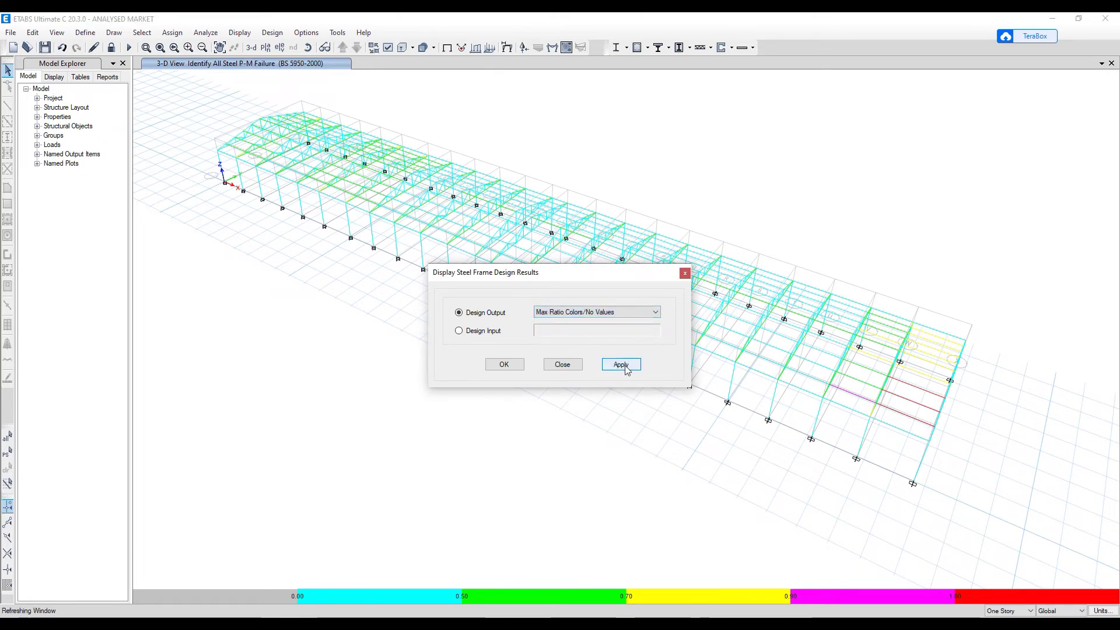
left_click(622, 313)
left_click(606, 344)
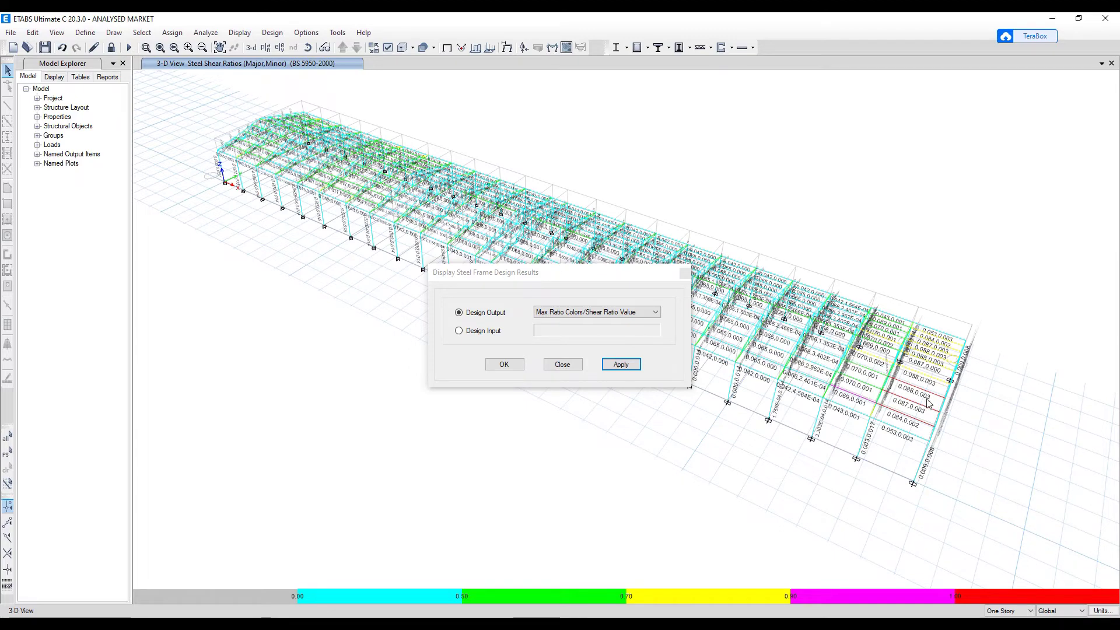
- Recheck the deflection ratios of end-bay purlin B508 and close the design results display settings
scroll(925, 407, "up", 3)
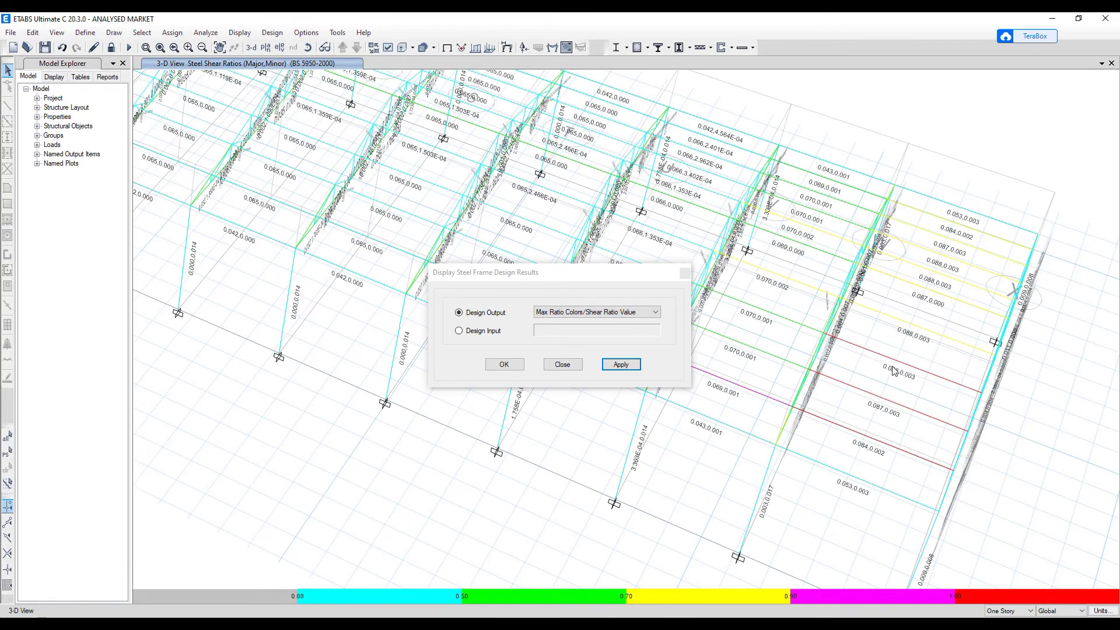
right_click(901, 340)
left_click(385, 444)
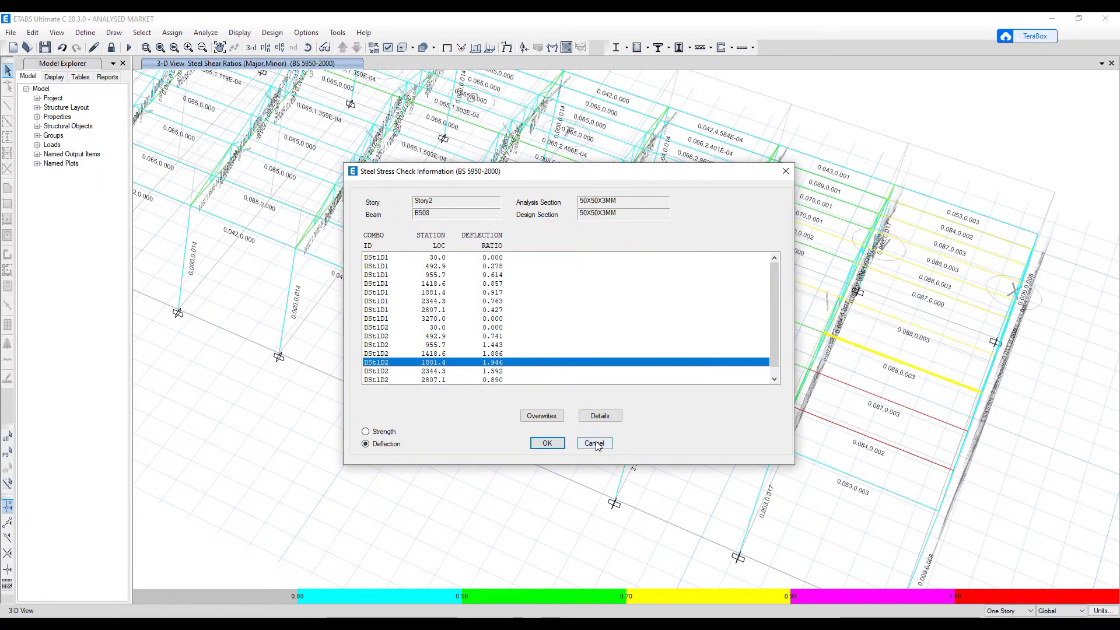
left_click(548, 444)
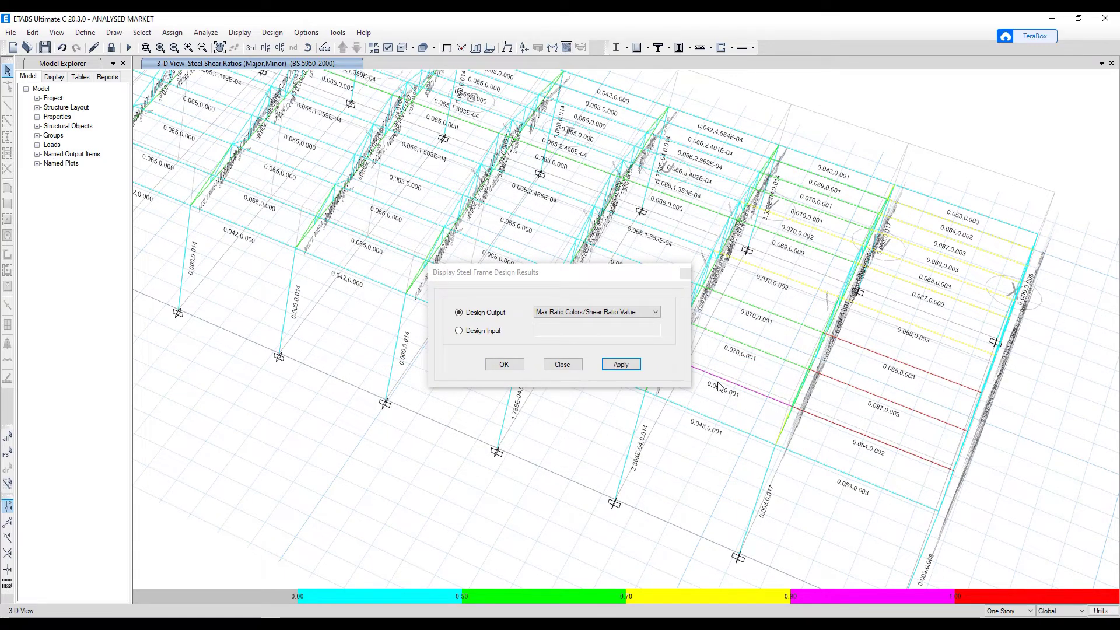
left_click(505, 365)
- Examine the steel shear ratios from one end of the building to the other, including the end-bay purlins
scroll(691, 366, "down", 3)
scroll(379, 254, "up", 4)
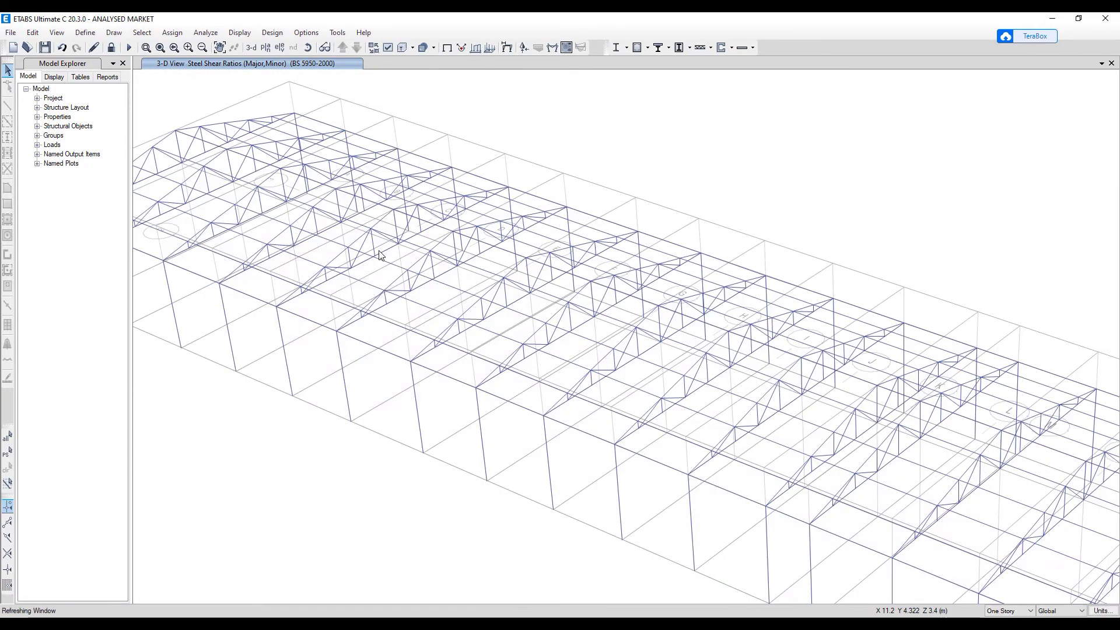
scroll(462, 373, "down", 5)
scroll(640, 315, "up", 2)
scroll(798, 414, "up", 5)
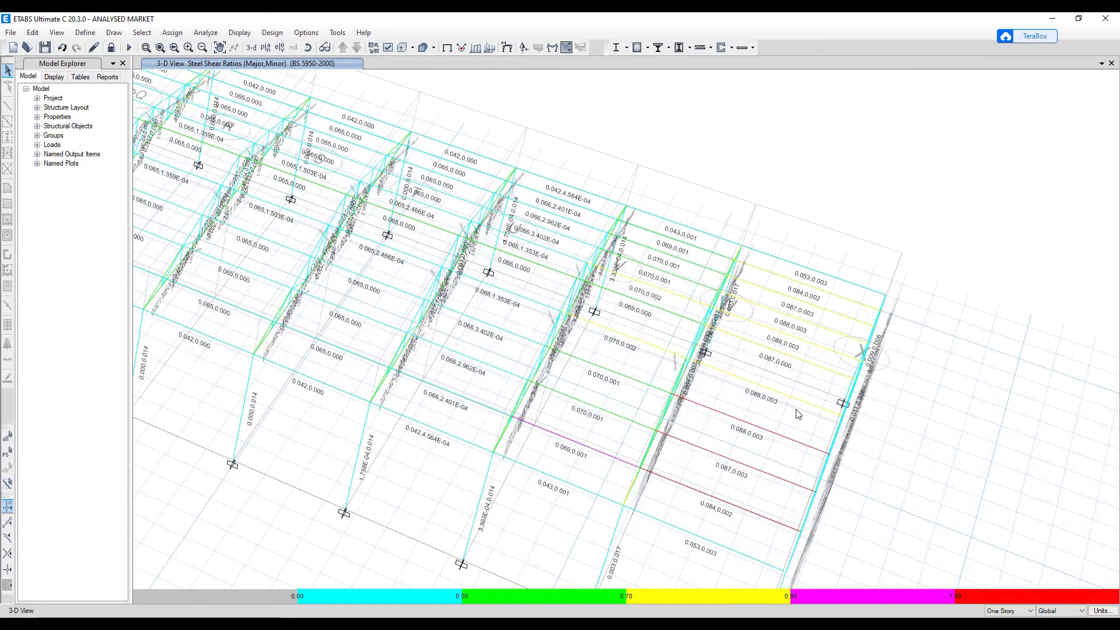
scroll(484, 548, "down", 3)
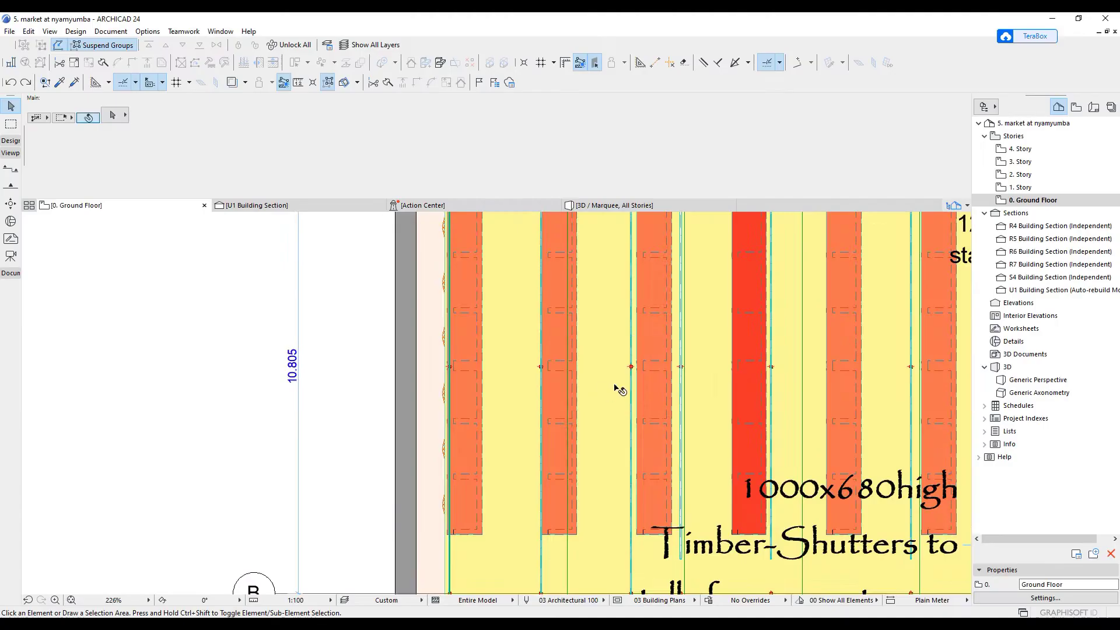
- Switch to ARCHICAD and examine the market building's roof, columns and water tanks in the 3D perspective
scroll(620, 390, "down", 5)
left_click(632, 207)
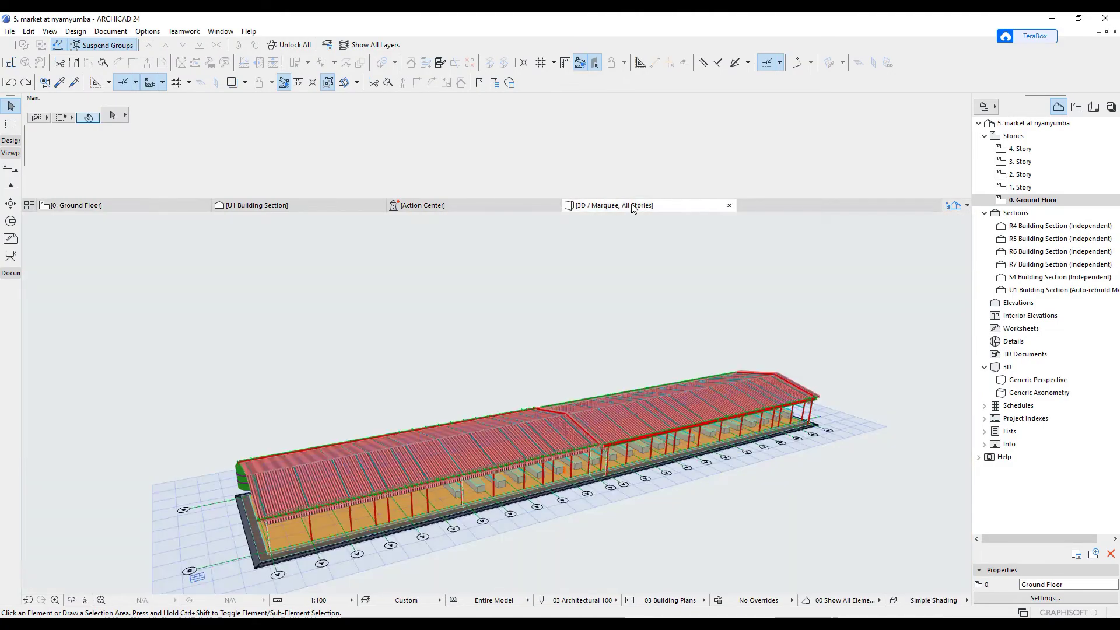
middle_click_drag(548, 456, 481, 413, "shift")
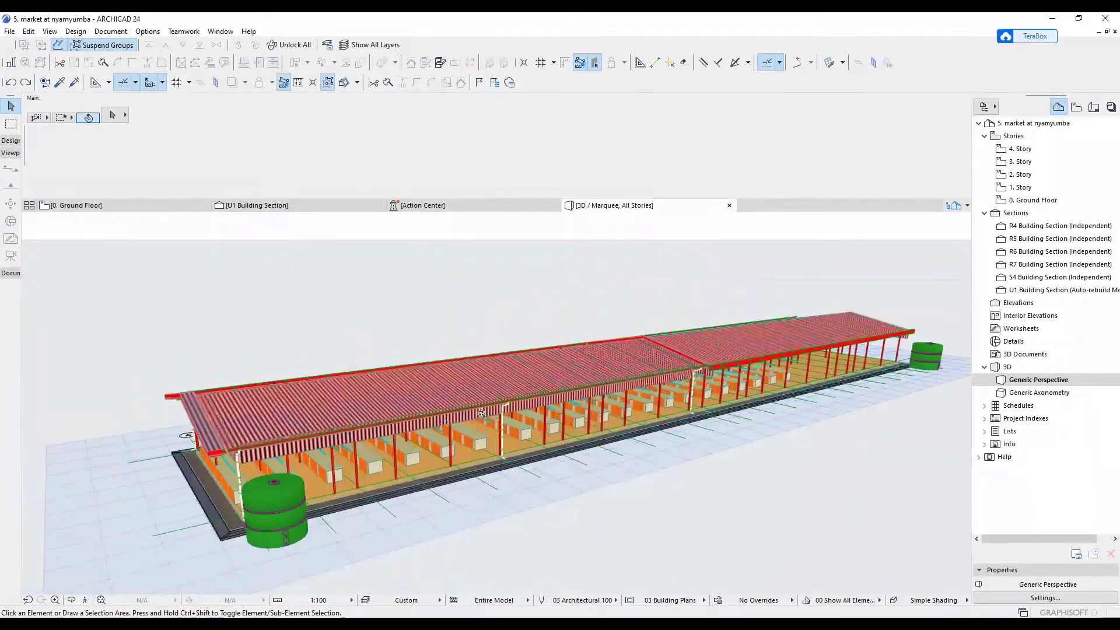
- Review the whole ground floor plan and the roof truss layout in the U1 building section
left_click(155, 205)
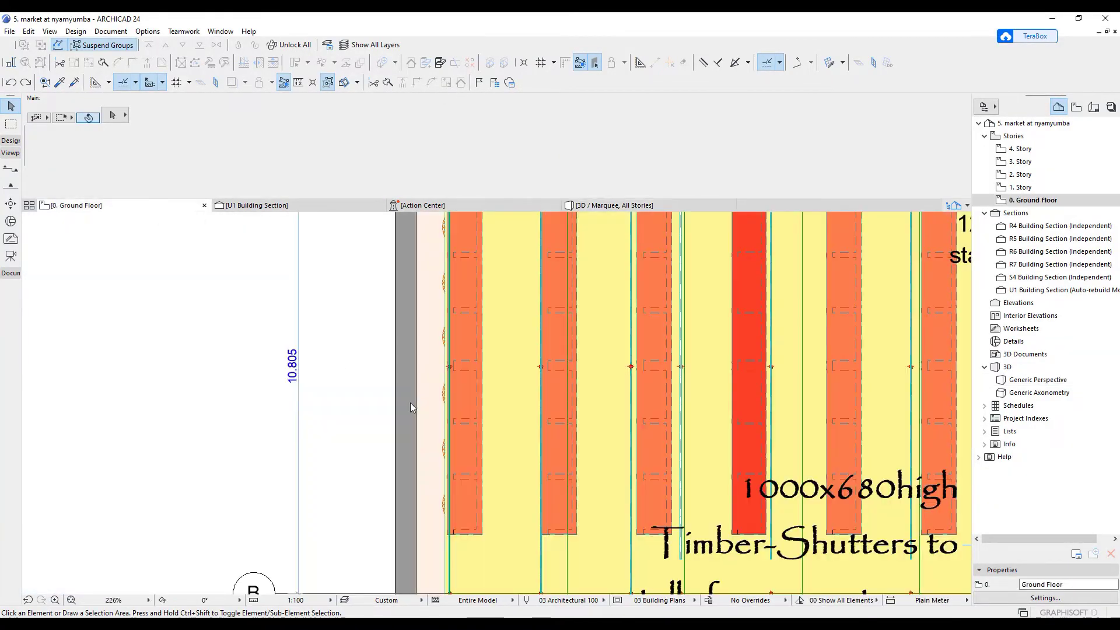
key("ctrl+apostrophe")
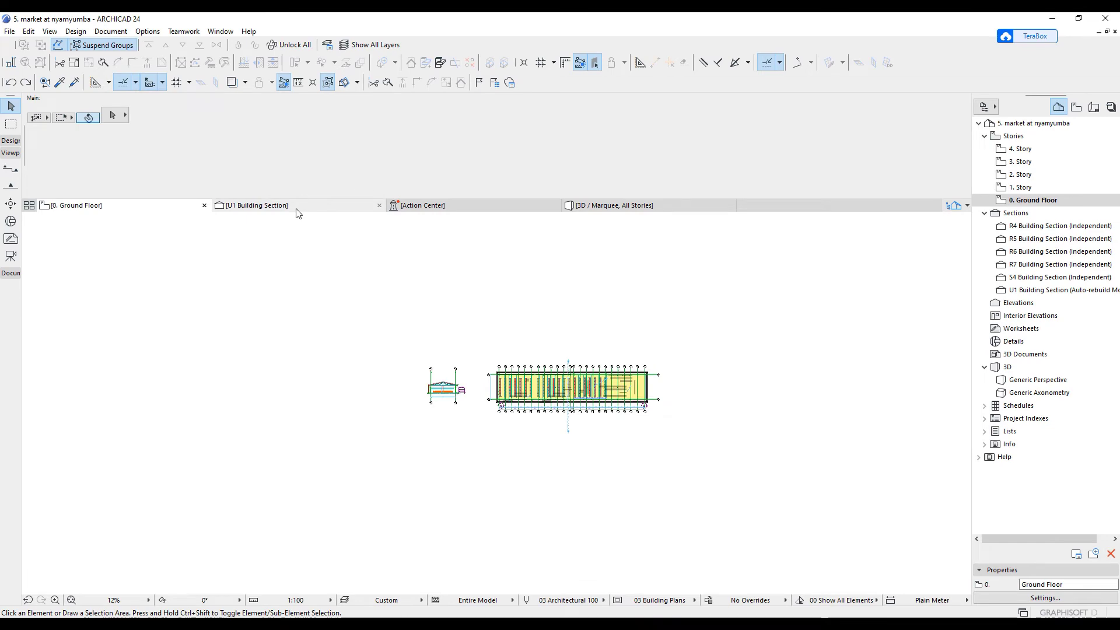
left_click(298, 208)
scroll(471, 420, "up", 4)
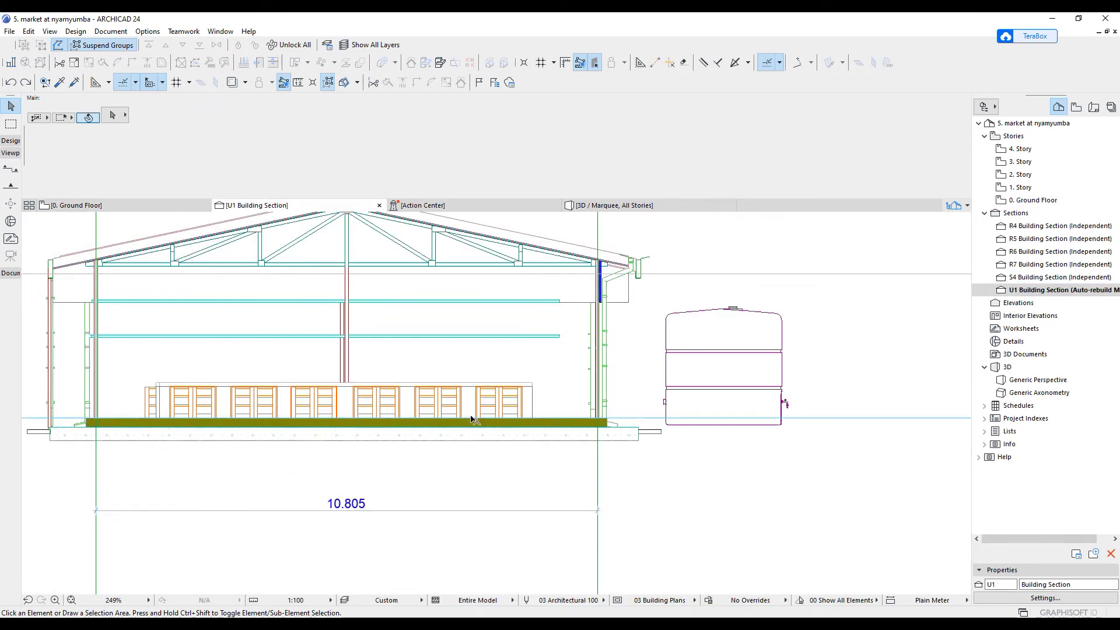
scroll(475, 414, "down", 3)
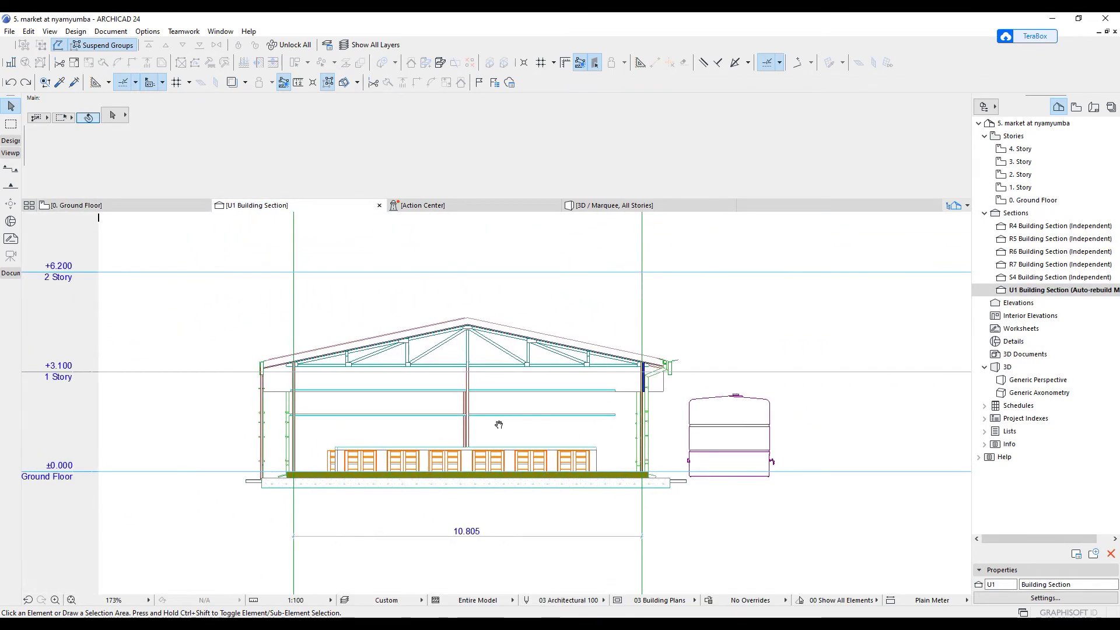
scroll(507, 411, "down", 3)
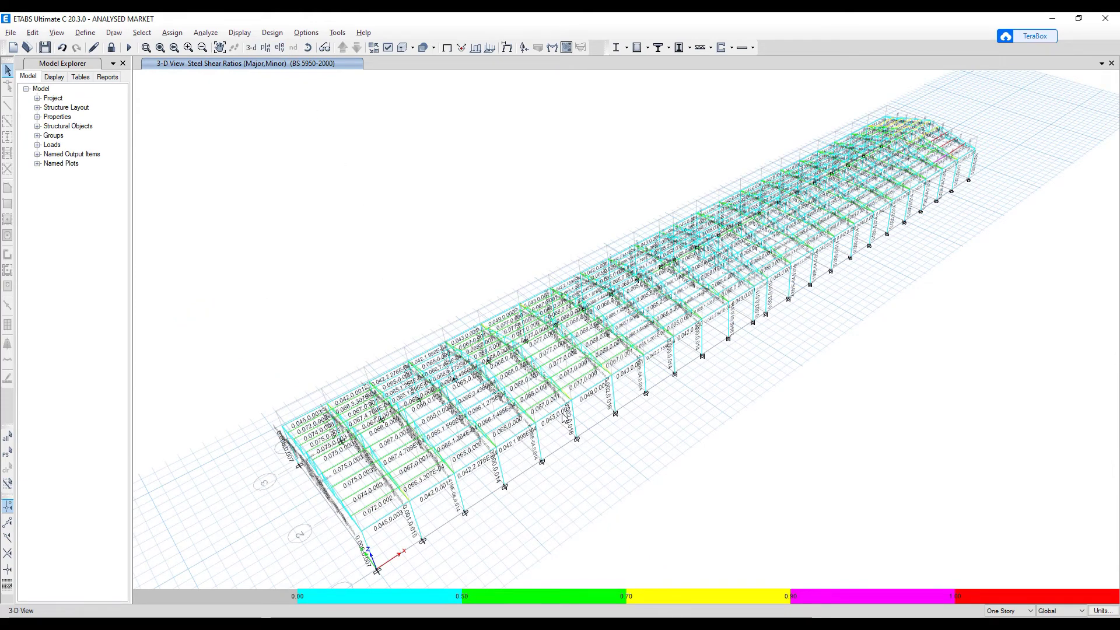
- Switch back to ETABS and examine the steel frame in the rendered view and the shear ratio view along the building
scroll(463, 397, "up", 5)
scroll(525, 349, "down", 5)
scroll(593, 296, "up", 5)
scroll(593, 296, "down", 5)
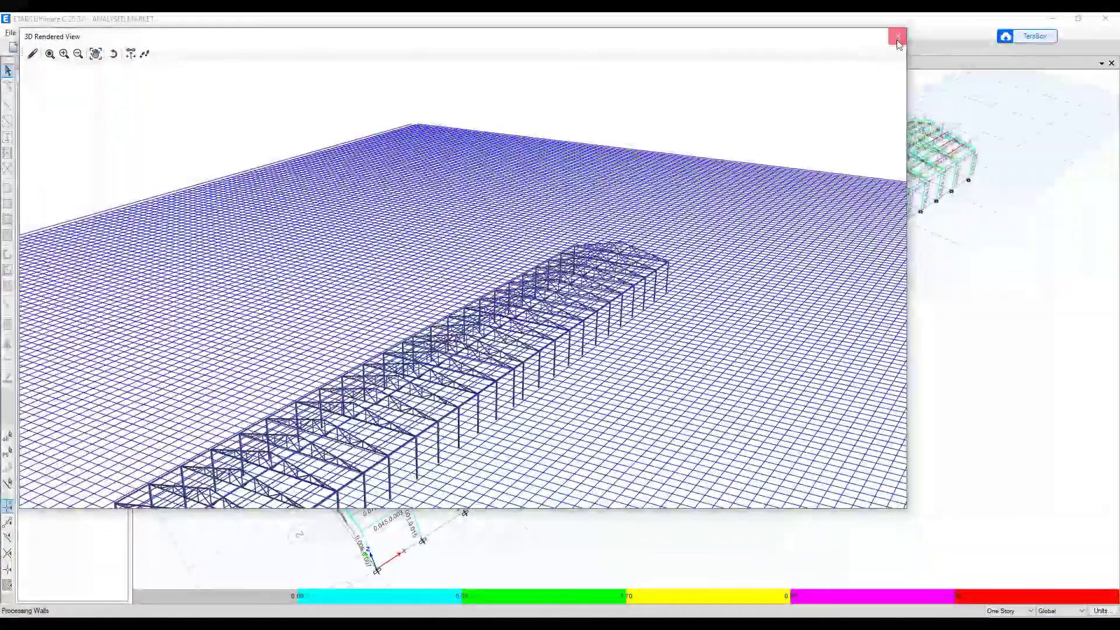
scroll(910, 251, "up", 5)
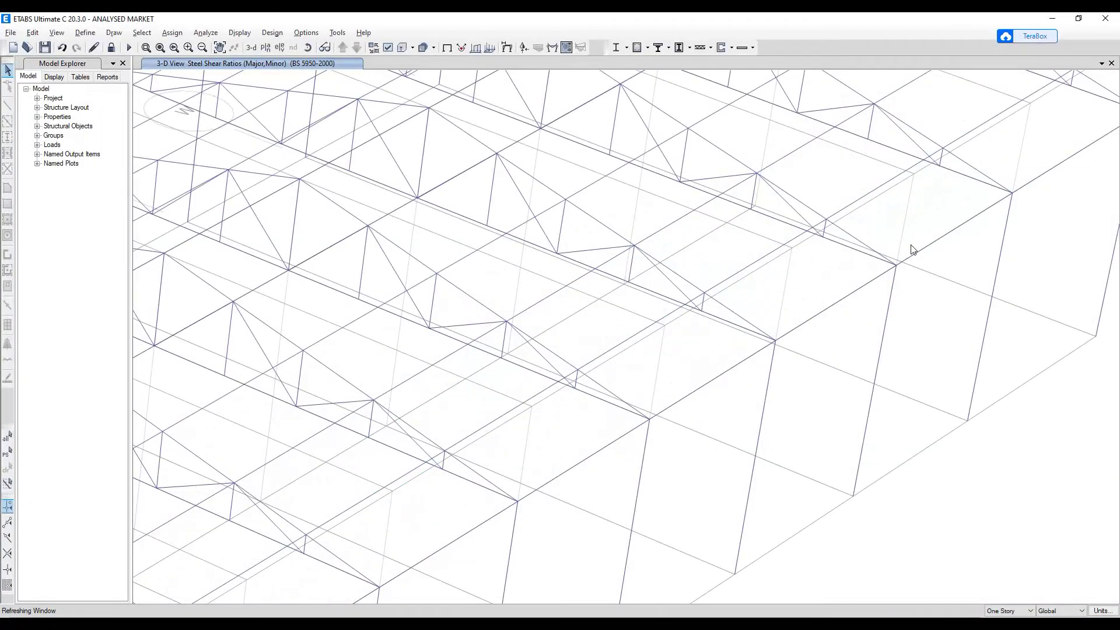
scroll(880, 328, "down", 5)
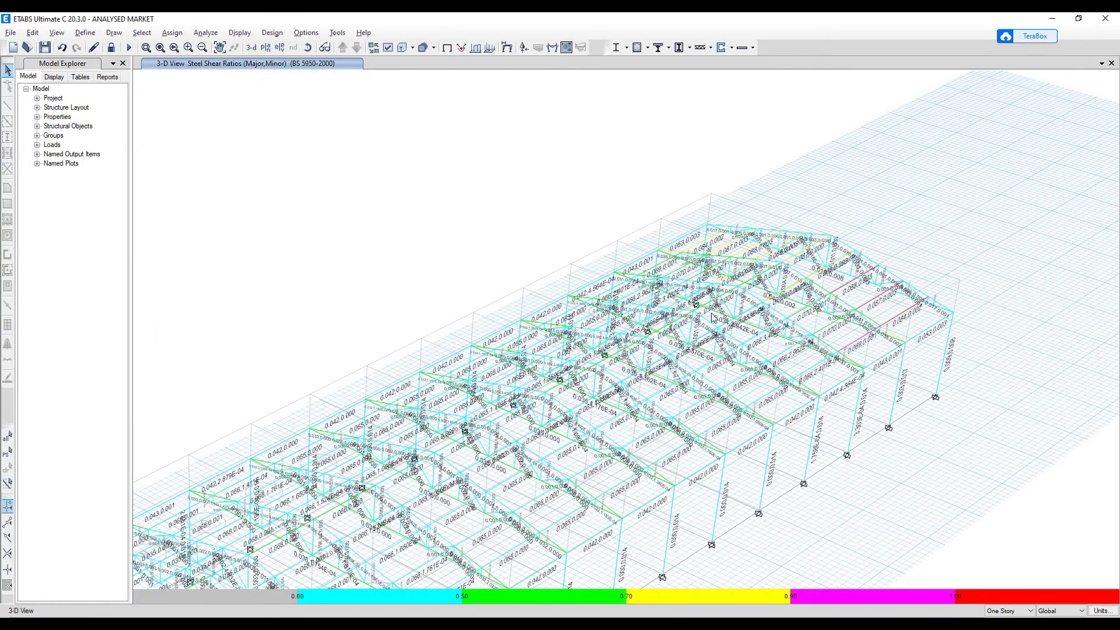
scroll(727, 297, "down", 2)
scroll(726, 298, "down", 2)
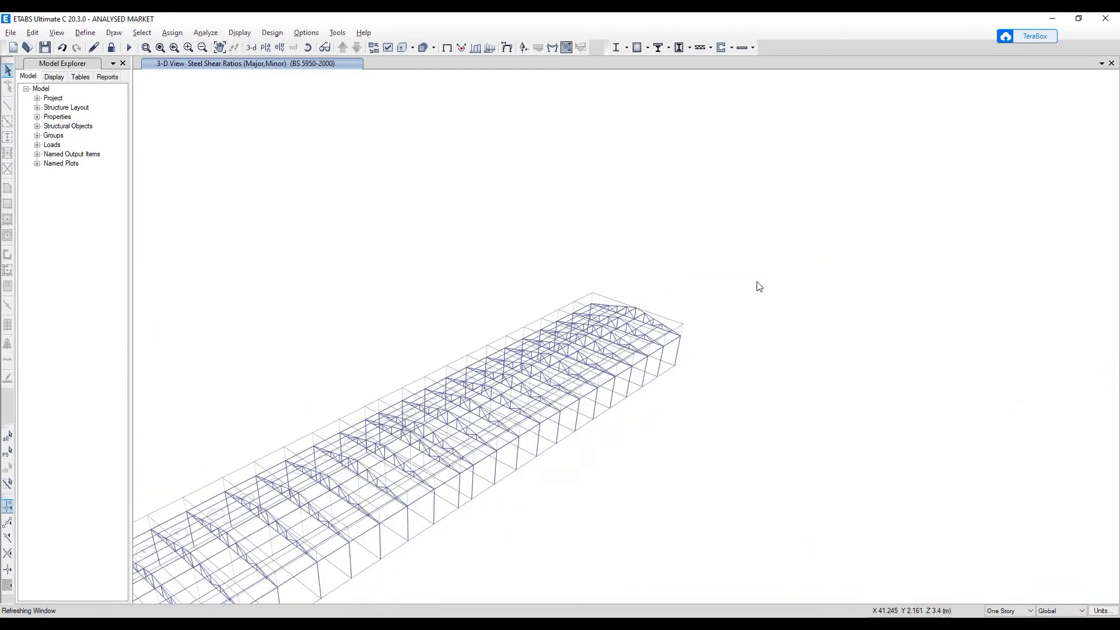
- Inspect the steel stress check information of two adjacent 50X50X3MM purlins in the end bay
scroll(680, 324, "up", 5)
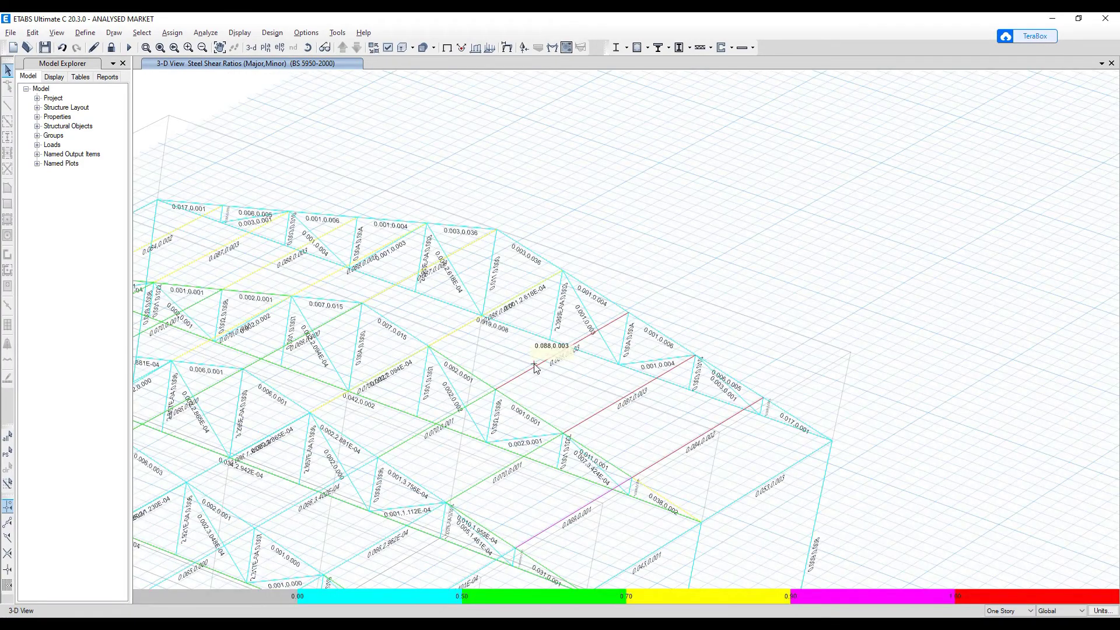
right_click(537, 368)
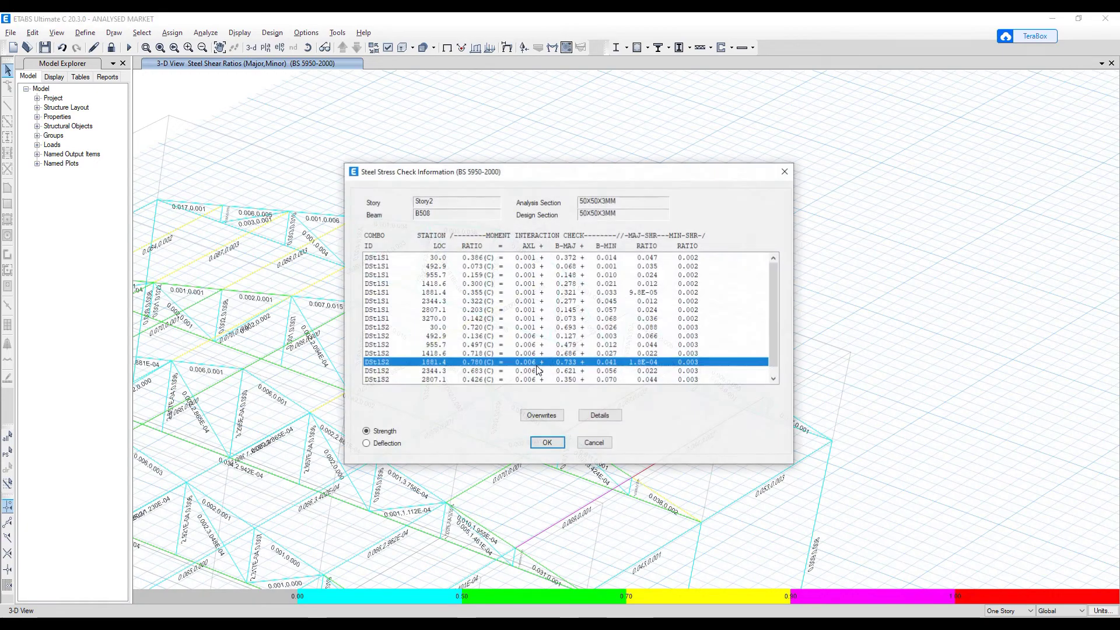
left_click(547, 443)
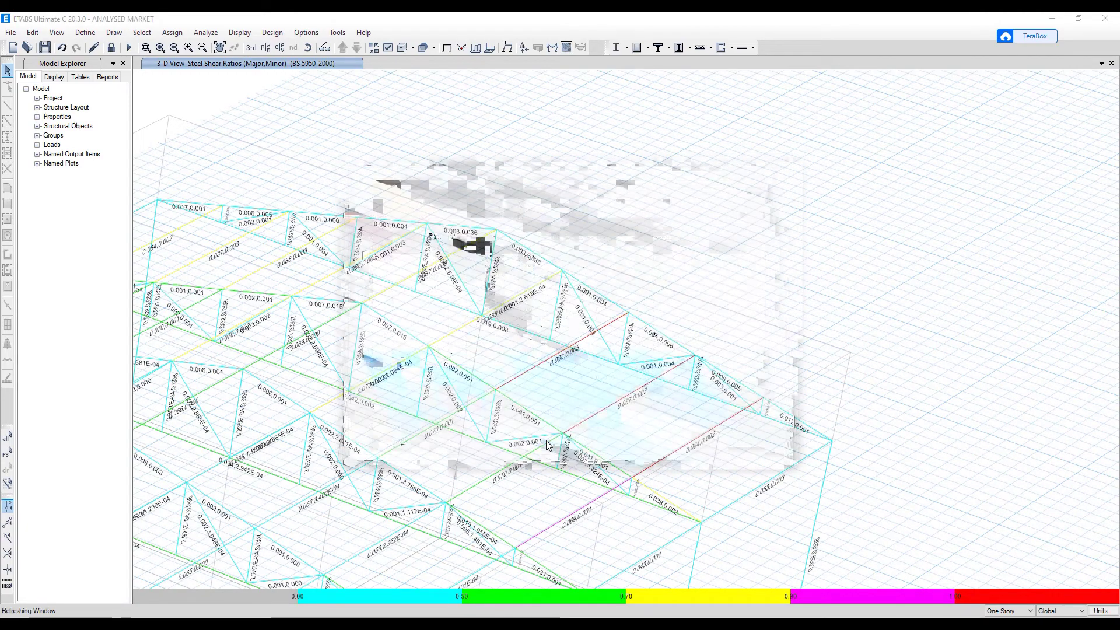
right_click(587, 420)
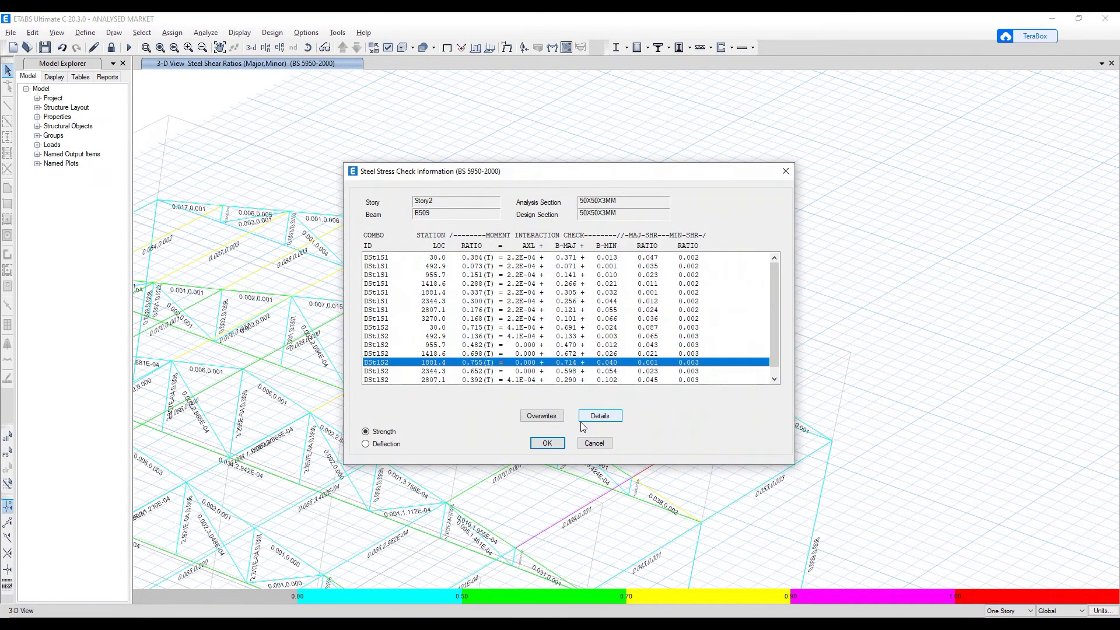
left_click(547, 443)
scroll(605, 429, "down", 3)
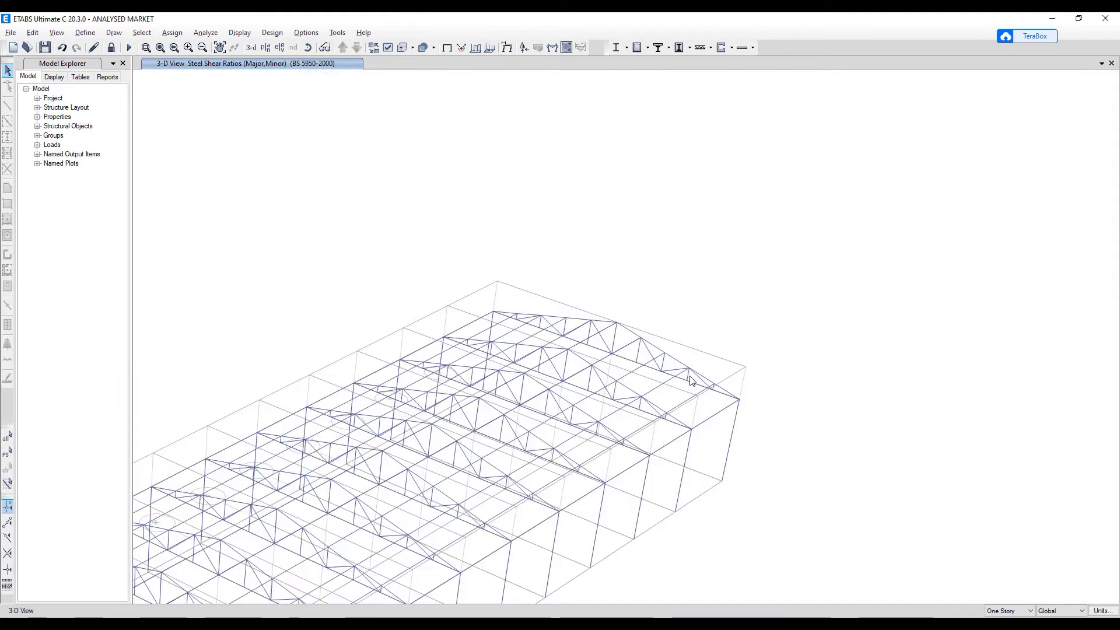
- Unlock the model, deleting the analysis results, and set the steel frame design code to Eurocode 3-2005
left_click(112, 47)
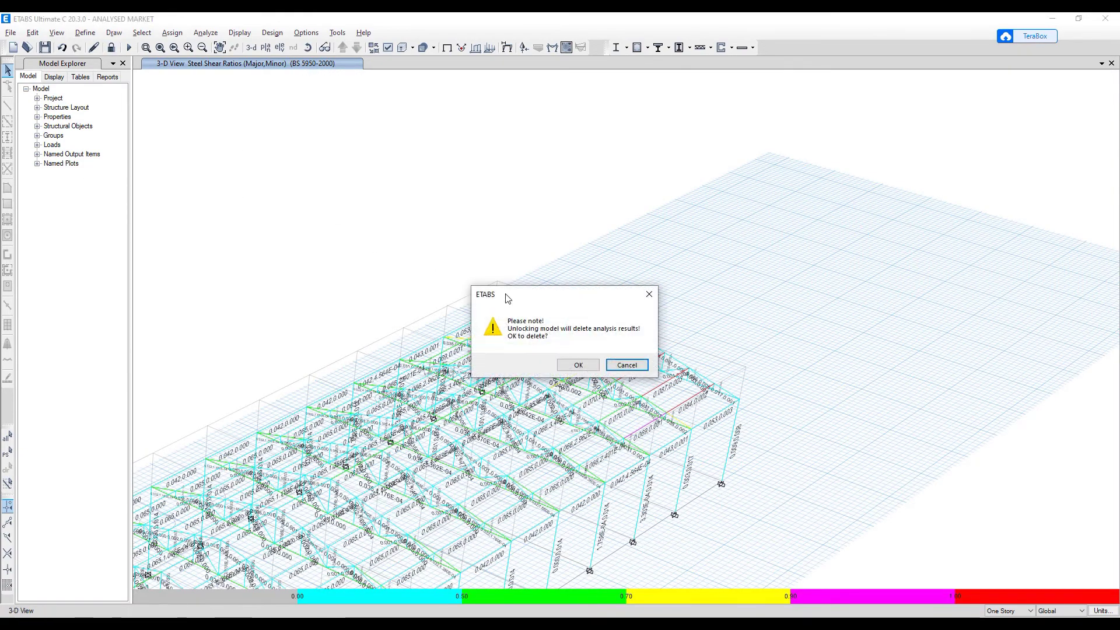
left_click(578, 365)
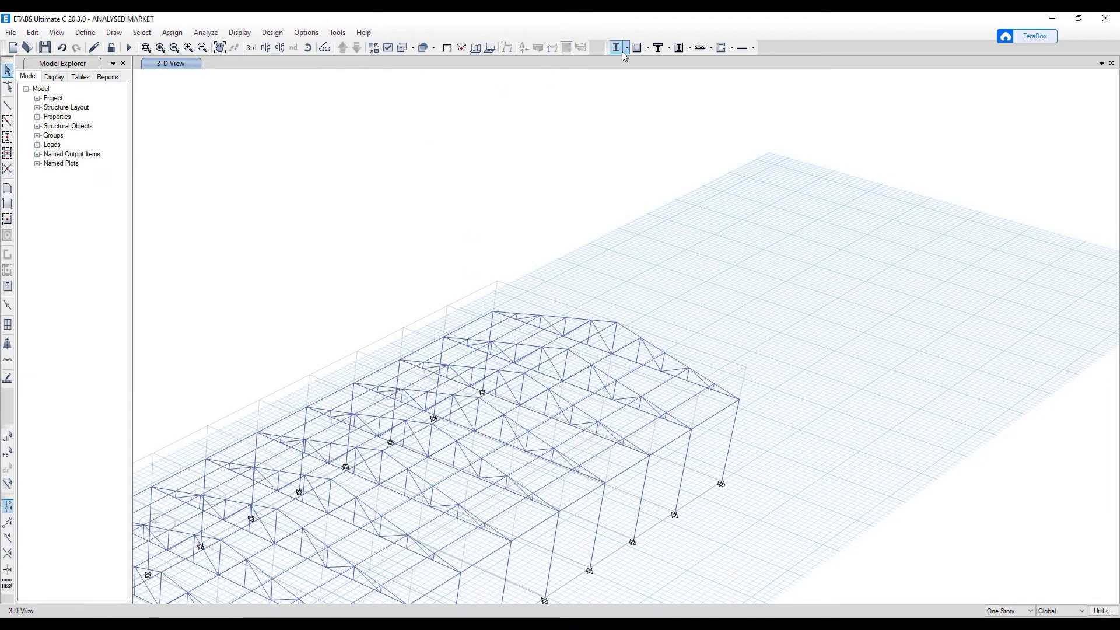
left_click(623, 51)
left_click(624, 51)
left_click(625, 51)
left_click(665, 57)
left_click(606, 190)
left_click(615, 190)
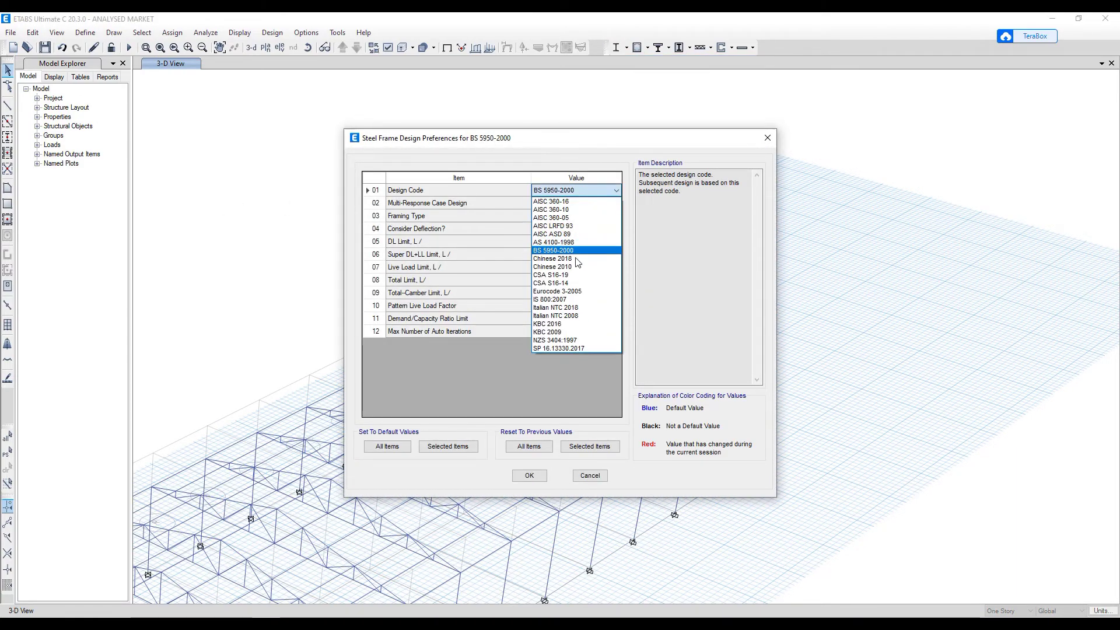
left_click(566, 293)
left_click(529, 473)
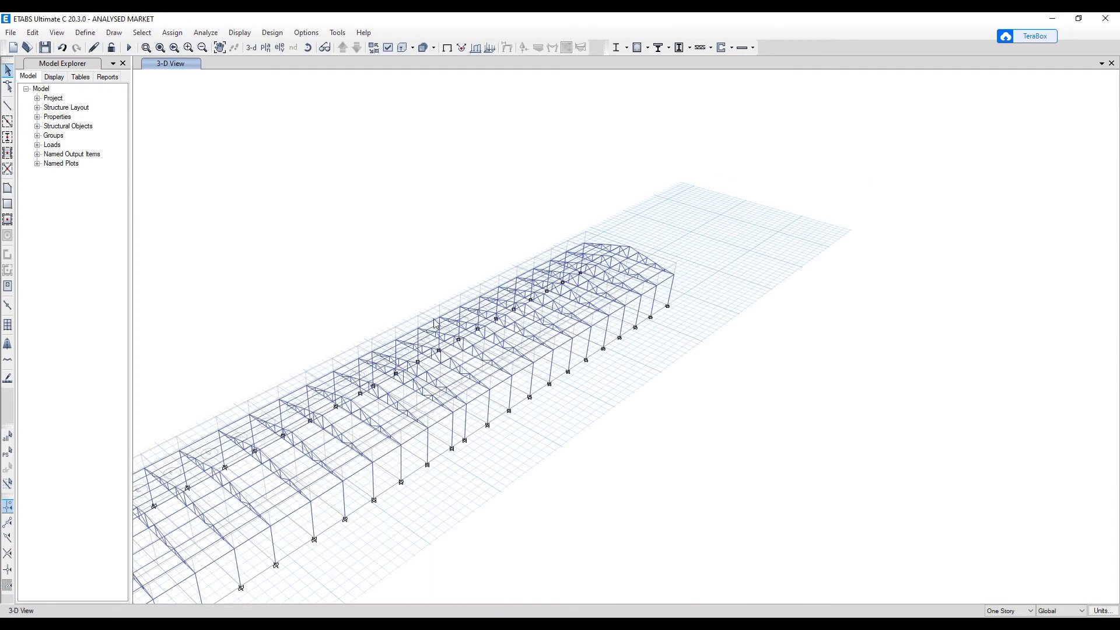
- Run the analysis and the steel design check, and inspect the stress check information of a 60X40X2MM truss web member
left_click(128, 49)
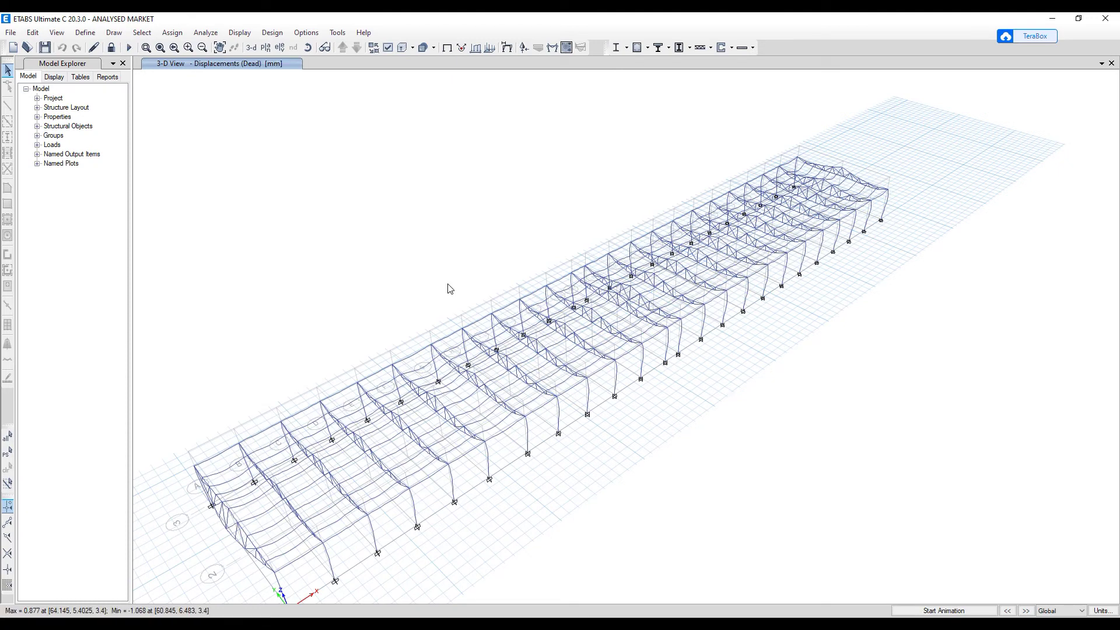
left_click(616, 48)
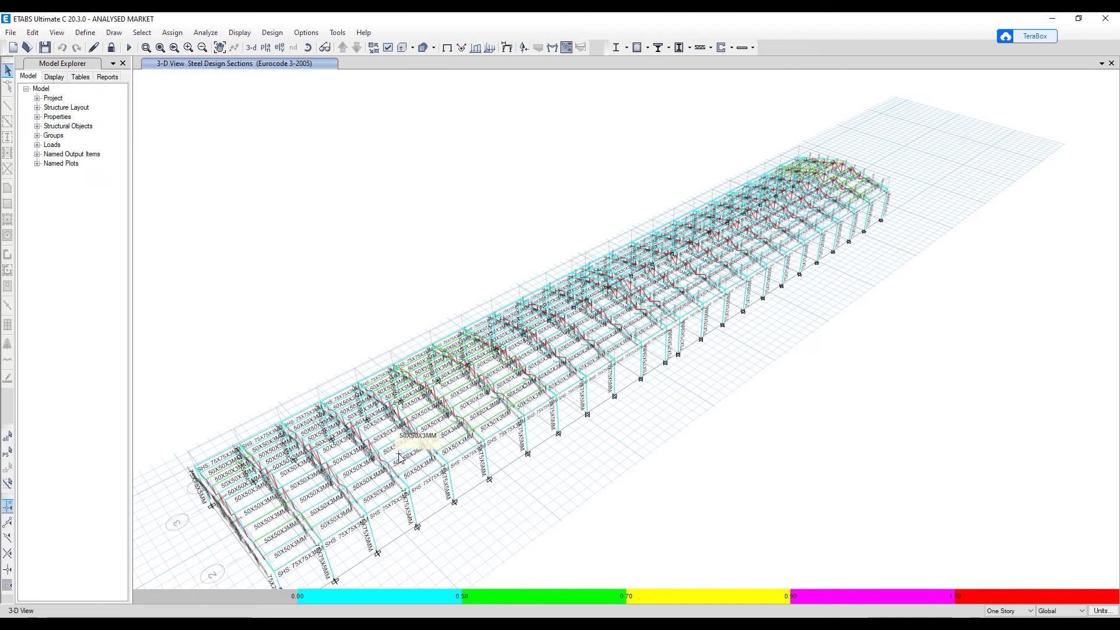
middle_click_drag(420, 441, 467, 403)
middle_click_drag(644, 437, 506, 430, "shift")
scroll(506, 431, "up", 4)
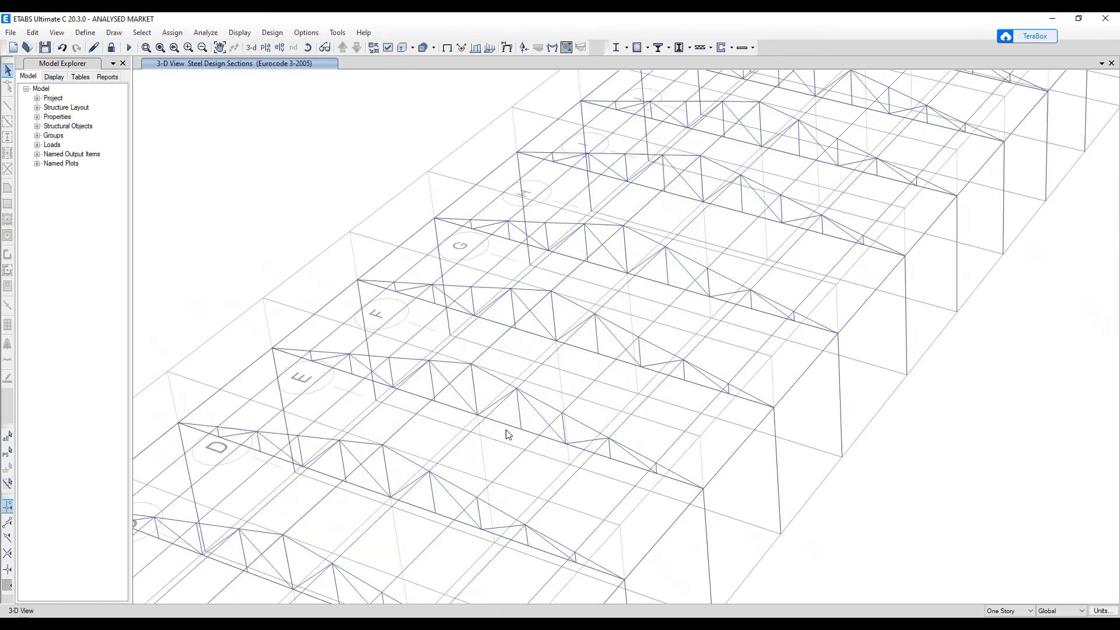
right_click(521, 425)
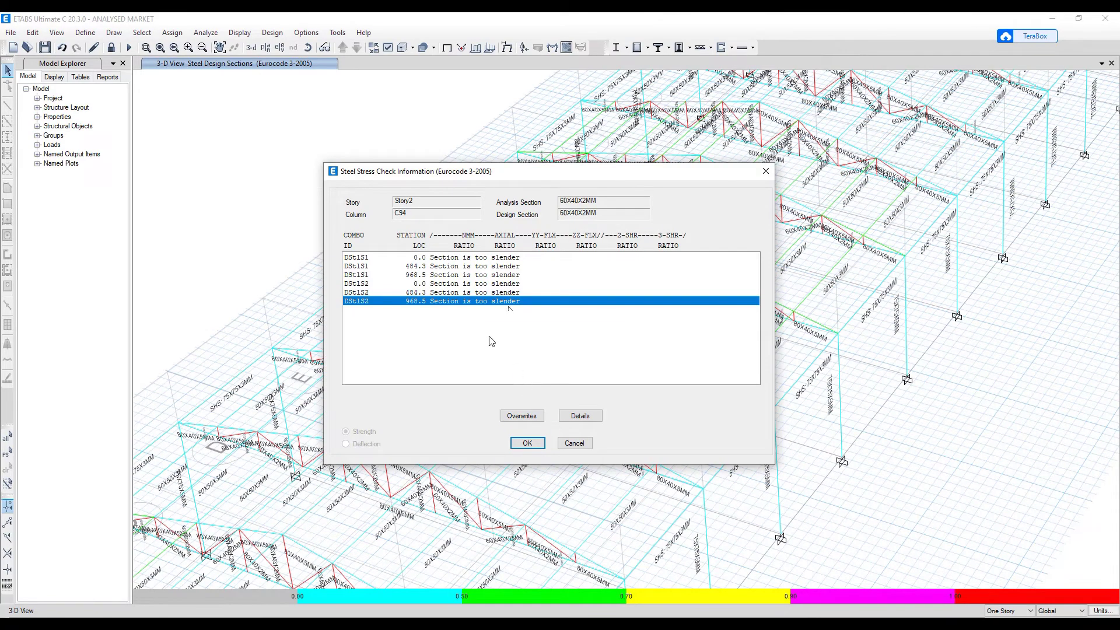
left_click(574, 443)
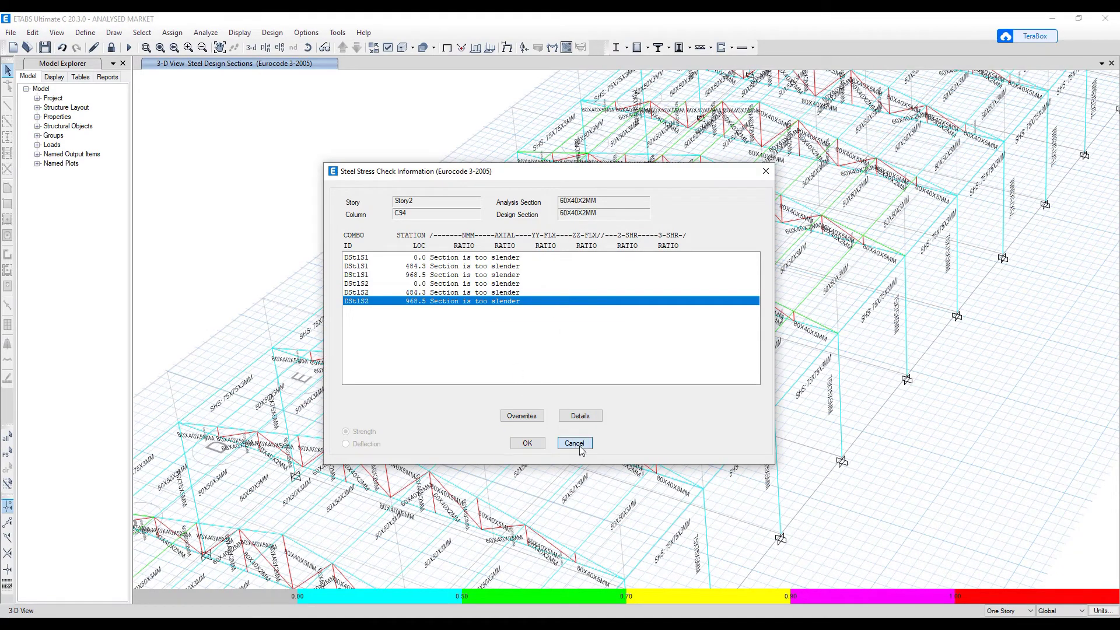
- Examine the design sections and utilisation colours of the trusses, purlins and columns along the building under Eurocode 3-2005
middle_click_drag(572, 390, 603, 315)
scroll(632, 289, "up", 3)
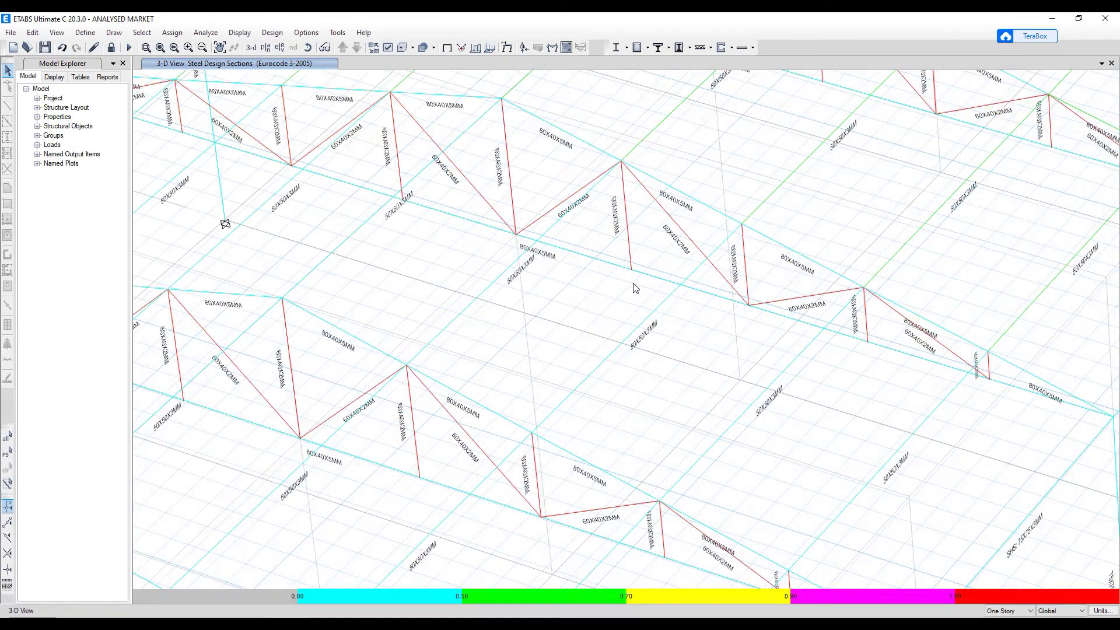
scroll(607, 294, "down", 3)
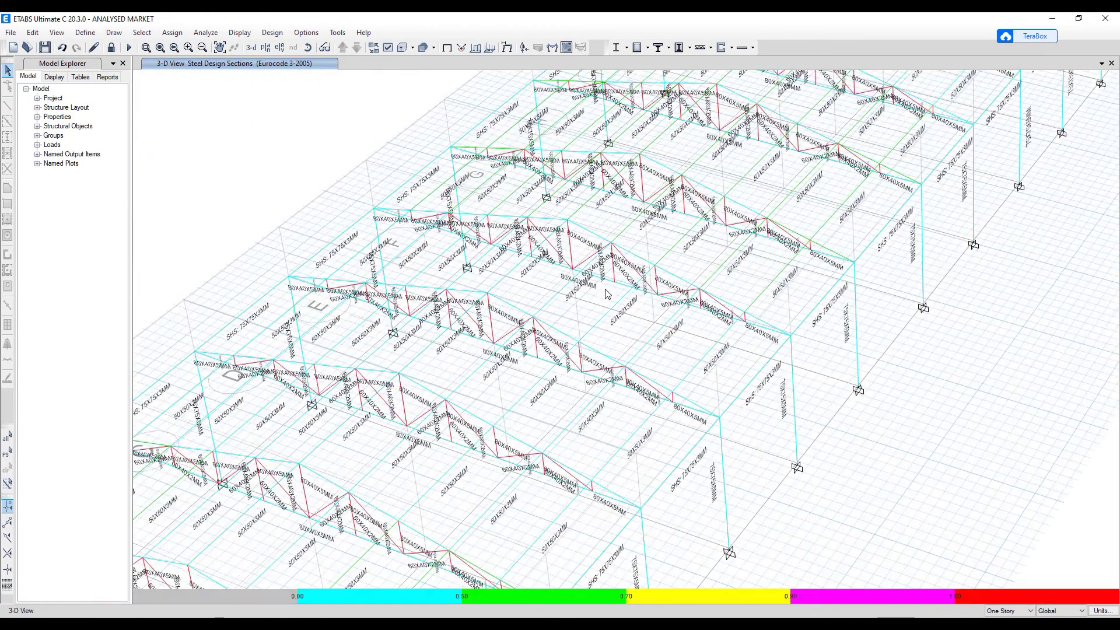
scroll(606, 293, "down", 5)
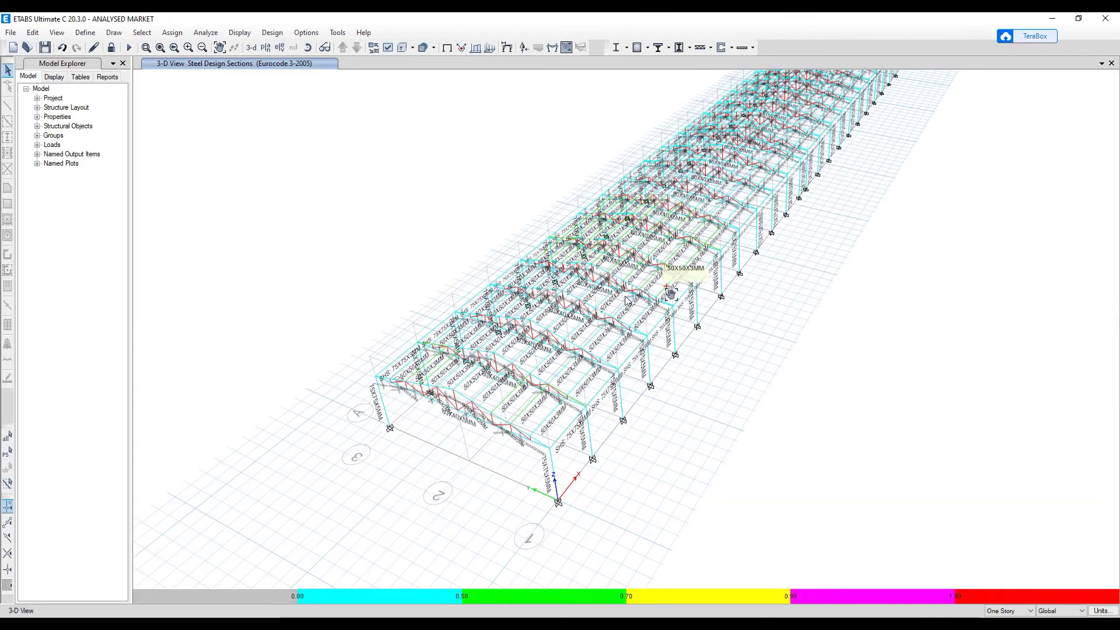
scroll(649, 359, "down", 1)
middle_click_drag(748, 314, 725, 295, "shift")
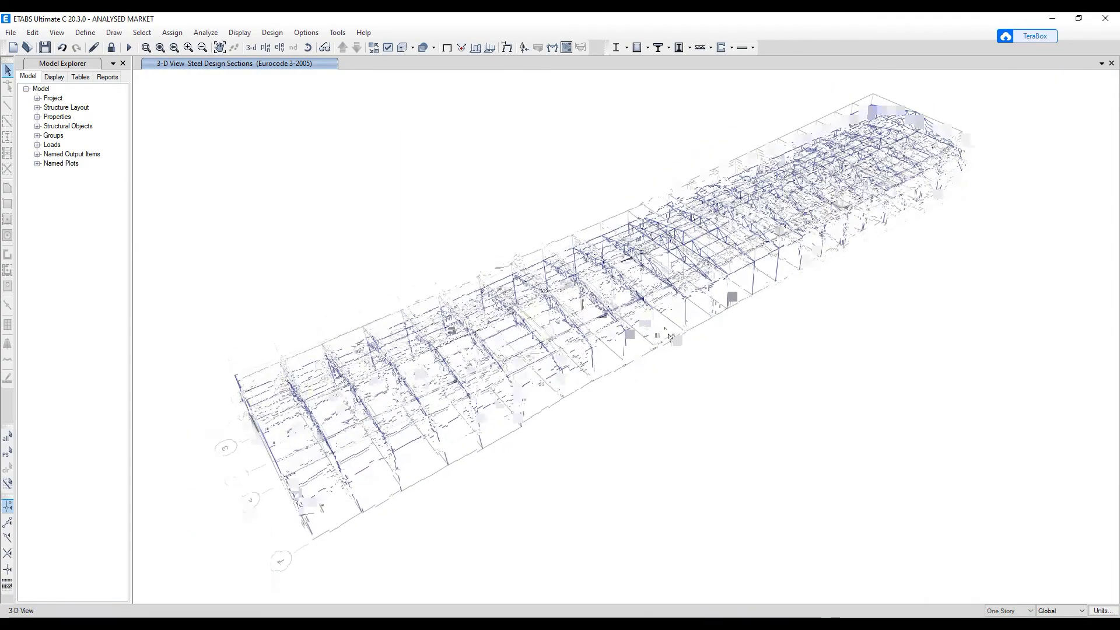
scroll(286, 424, "up", 5)
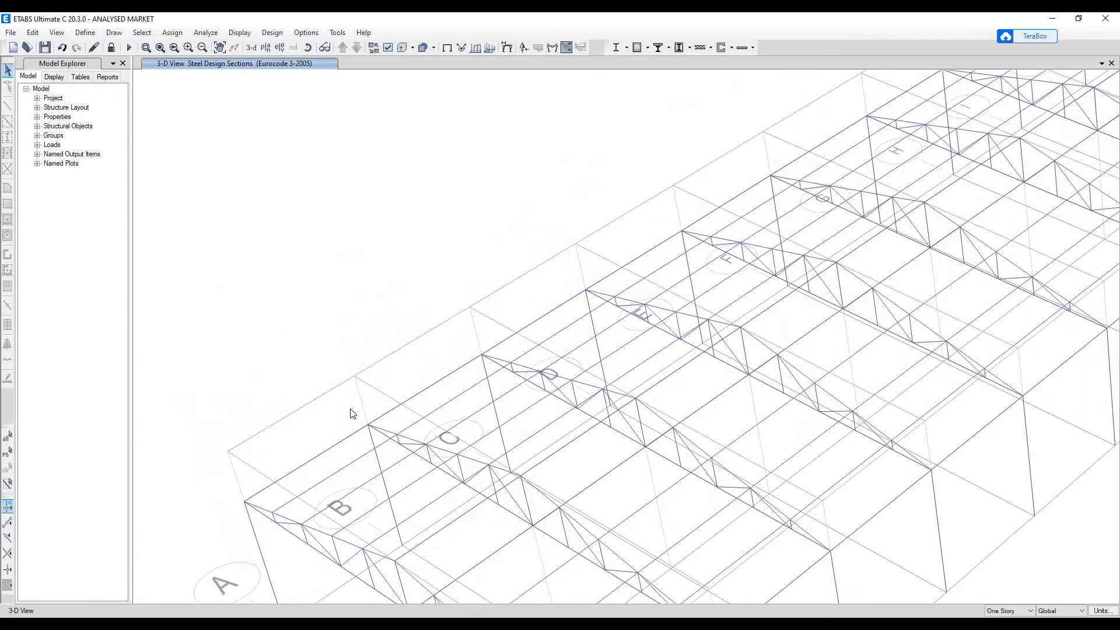
scroll(512, 396, "down", 5)
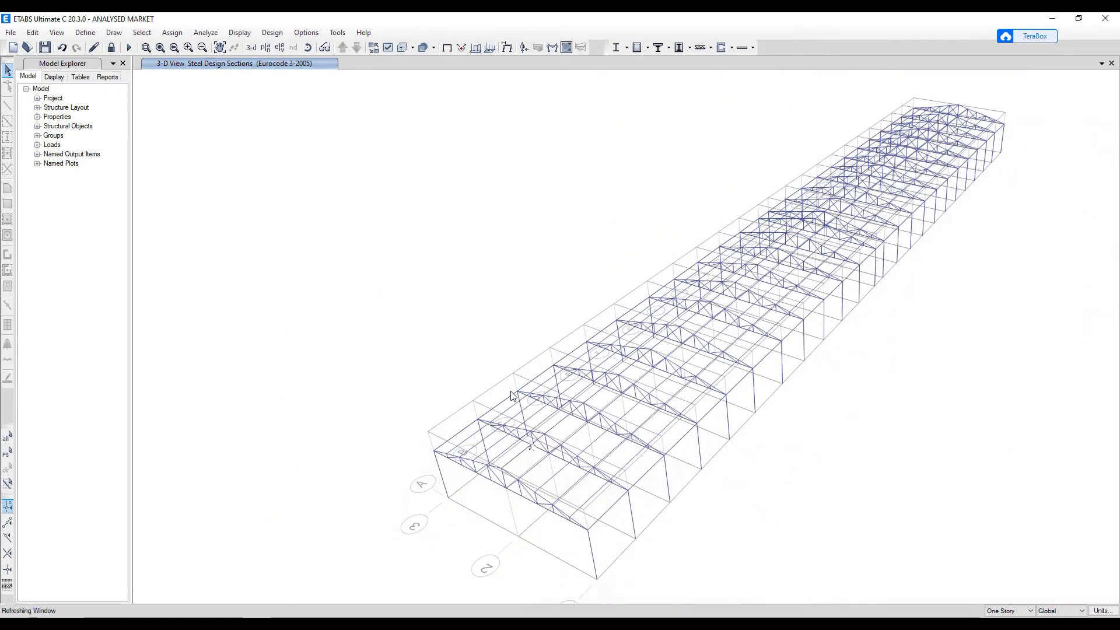
- Unlock the model, deleting the analysis results, and modify the section dimensions of the 60X40X2MM steel tube frame property
left_click(111, 47)
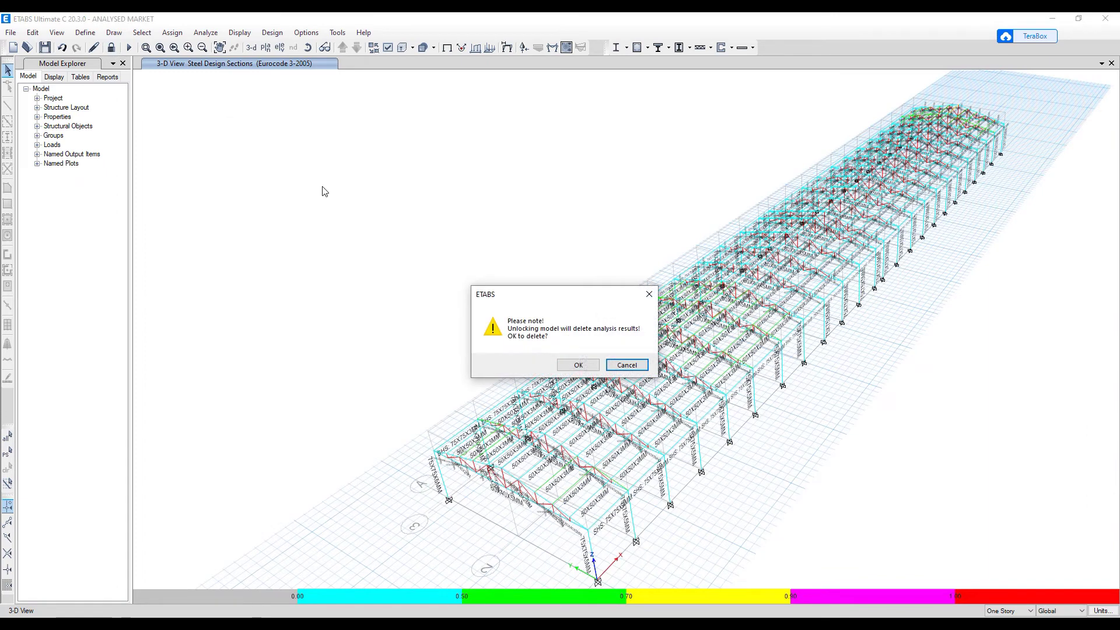
left_click(578, 364)
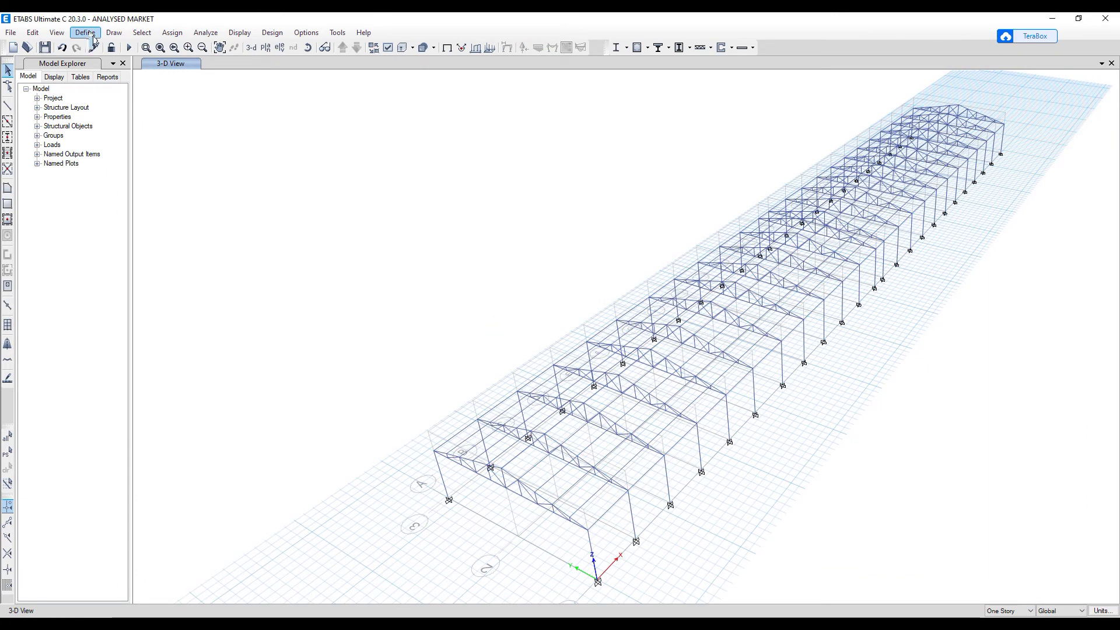
left_click(85, 32)
mouse_move(121, 67)
left_click(276, 67)
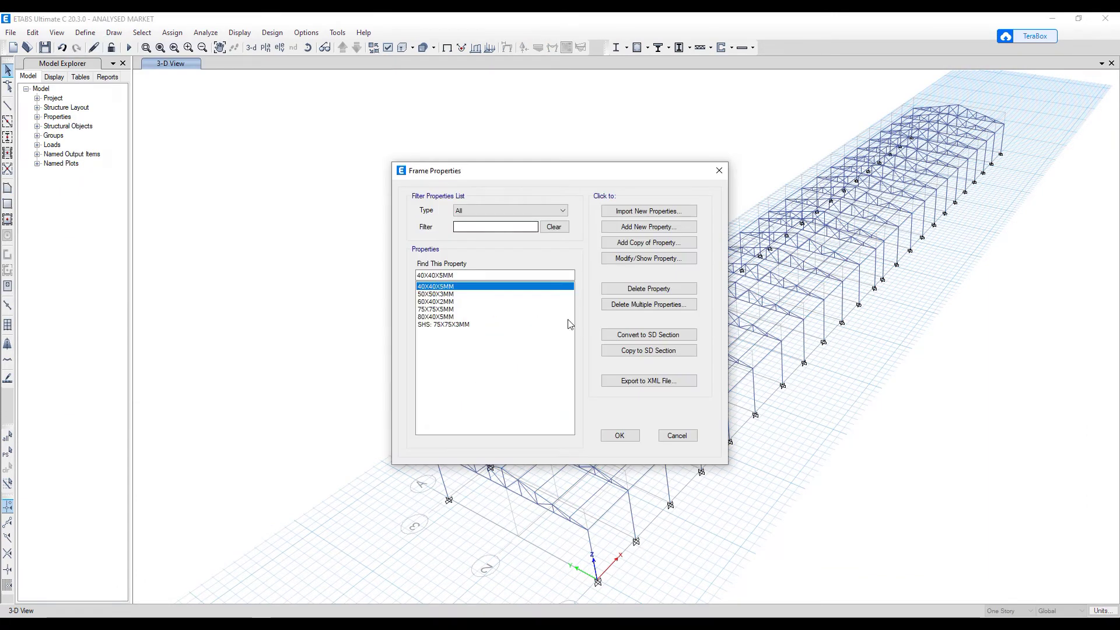
left_click(440, 302)
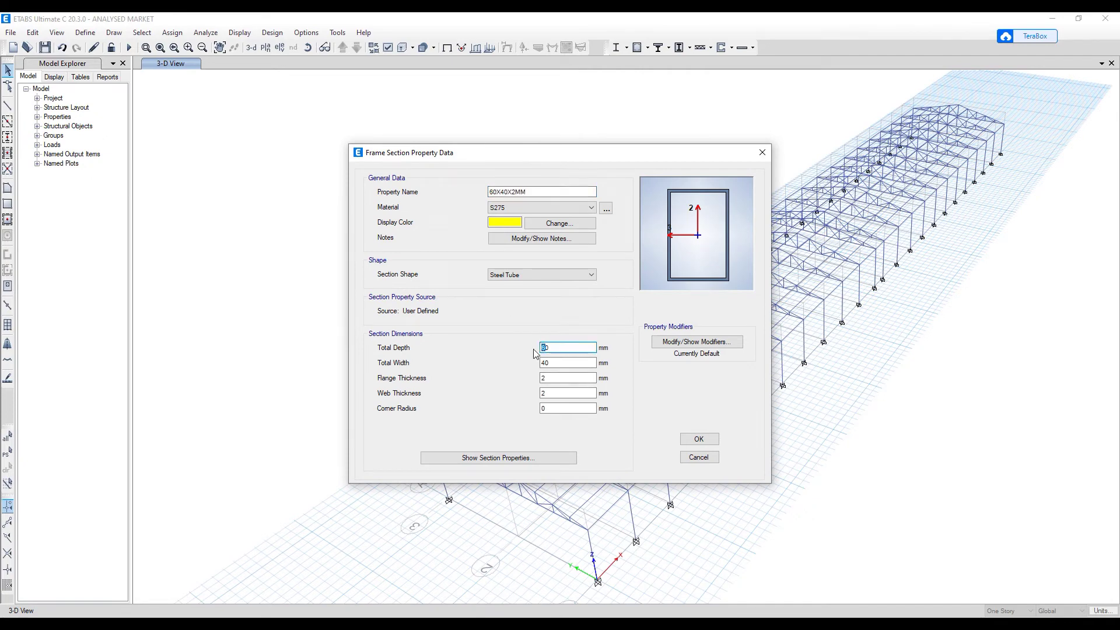
left_click(698, 440)
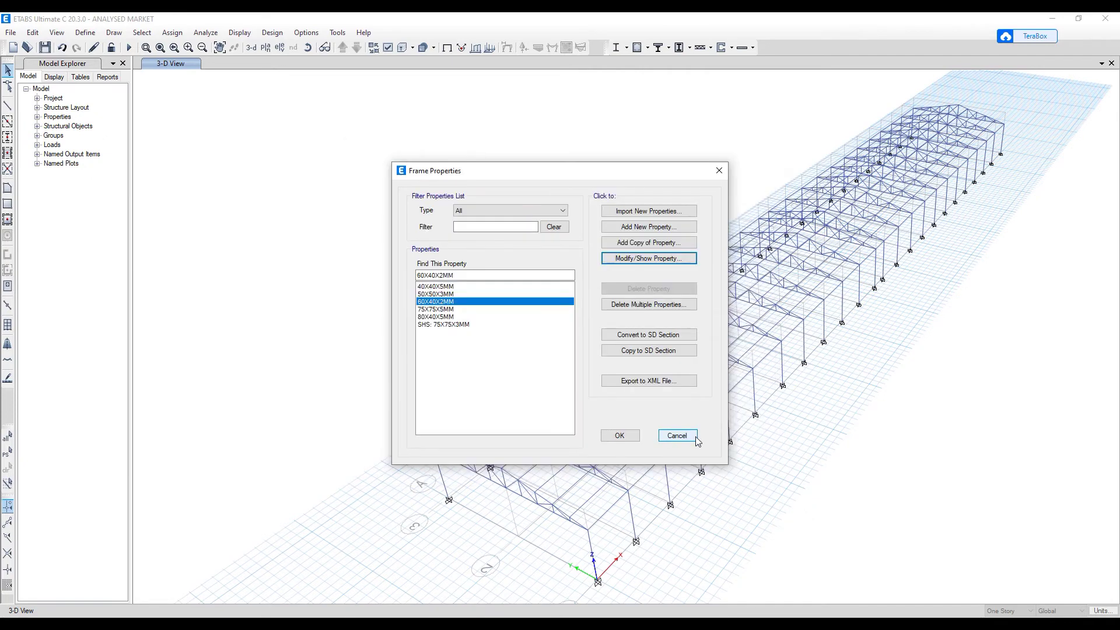
left_click(620, 435)
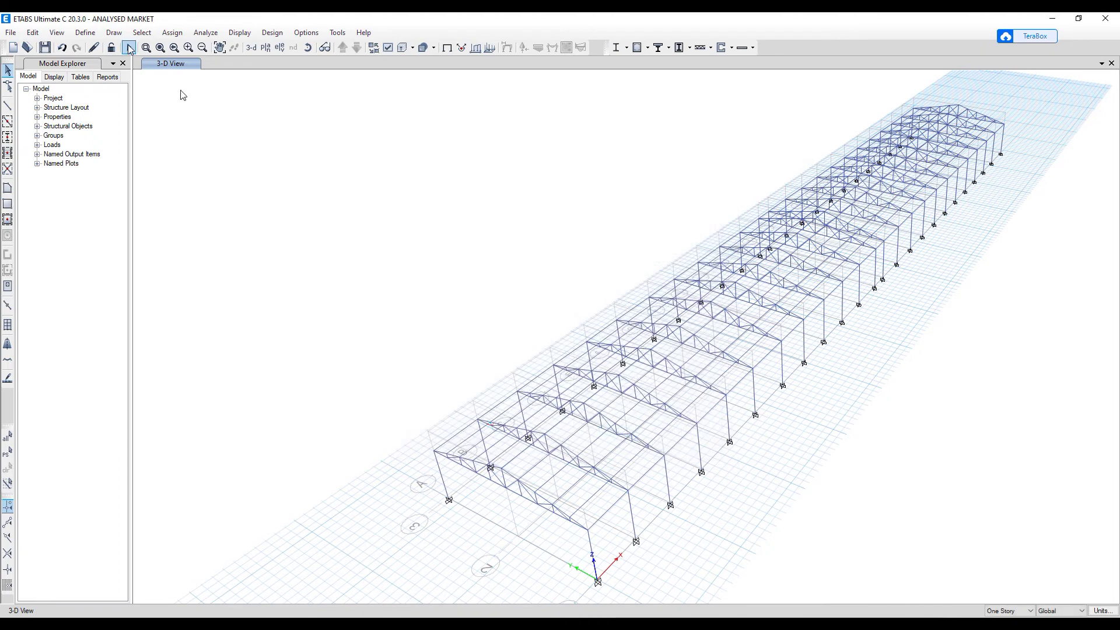
- Rerun the analysis and steel design check with the modified tube section, and recheck the stress information of a 60X40X2MM truss web member
left_click(129, 48)
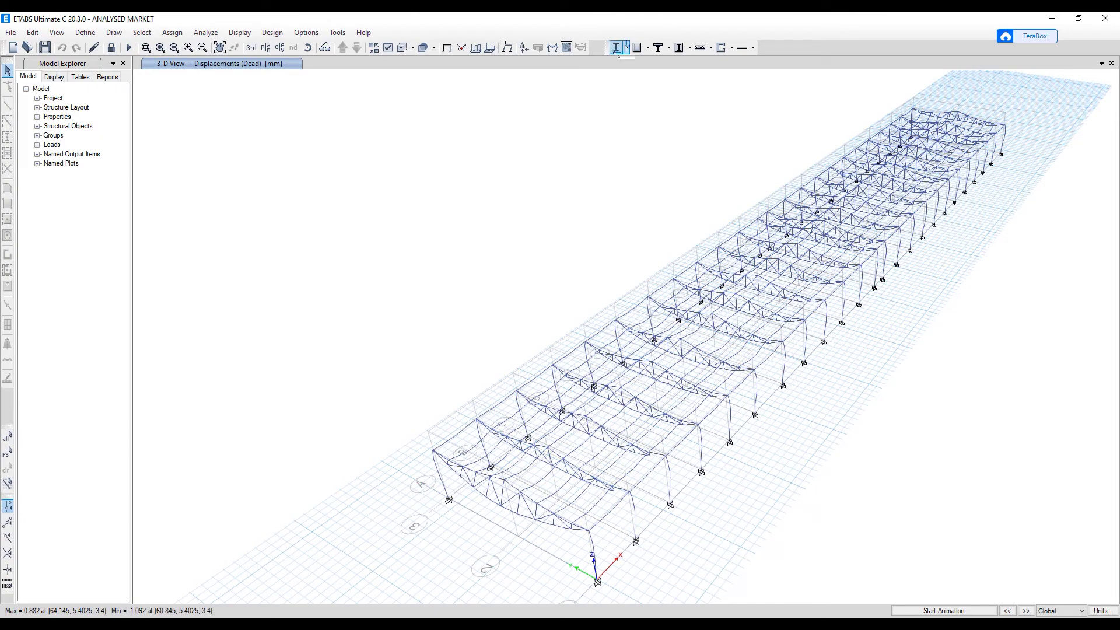
left_click(617, 49)
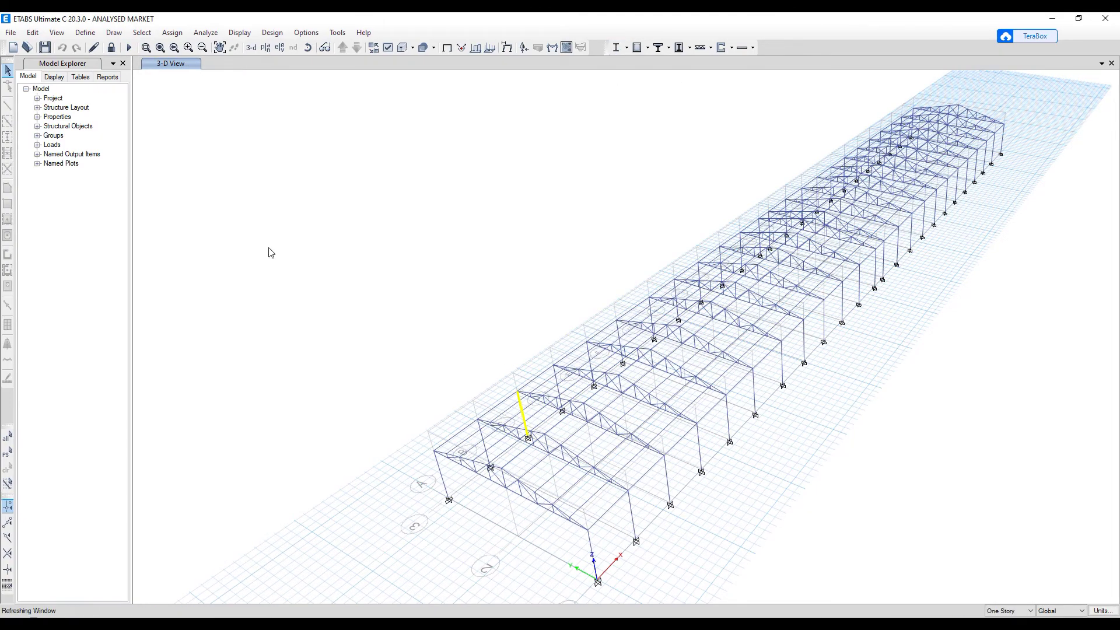
scroll(589, 452, "up", 5)
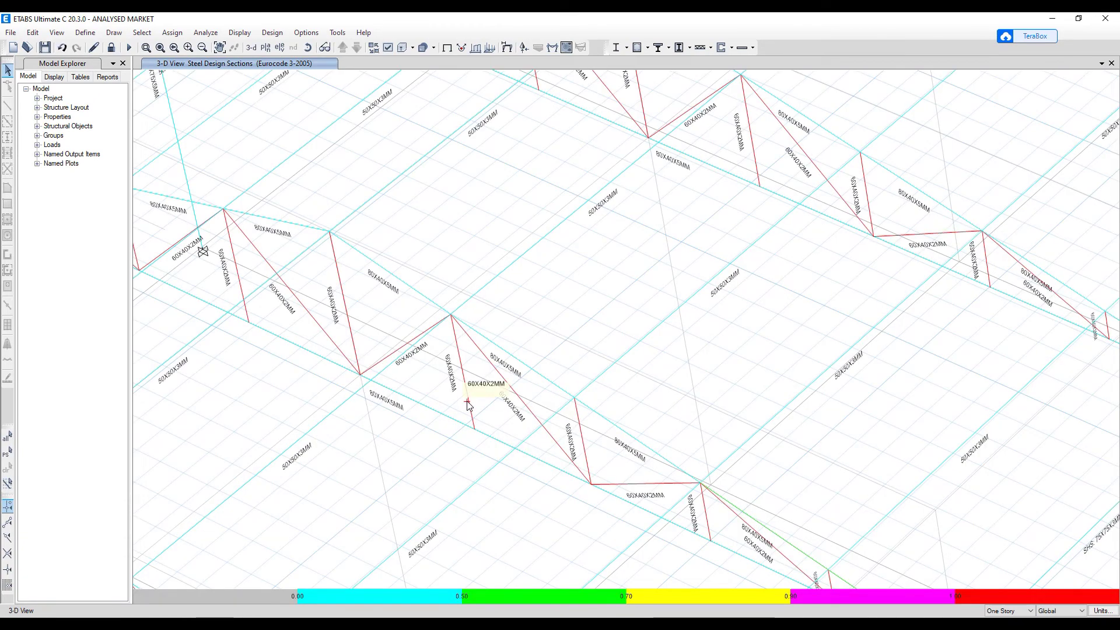
right_click(472, 403)
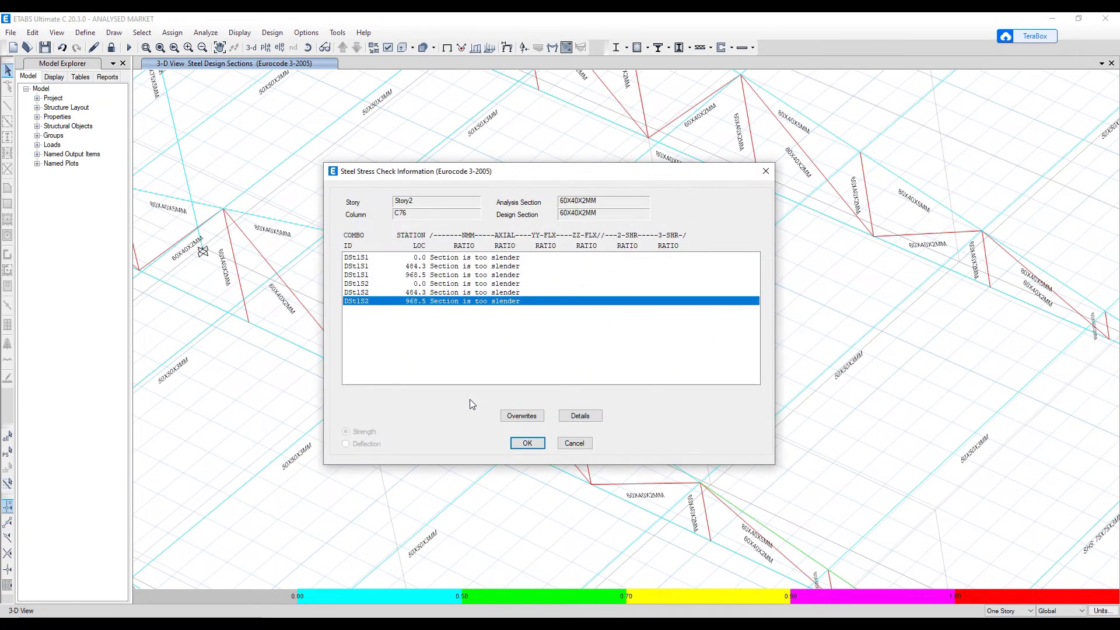
left_click(583, 445)
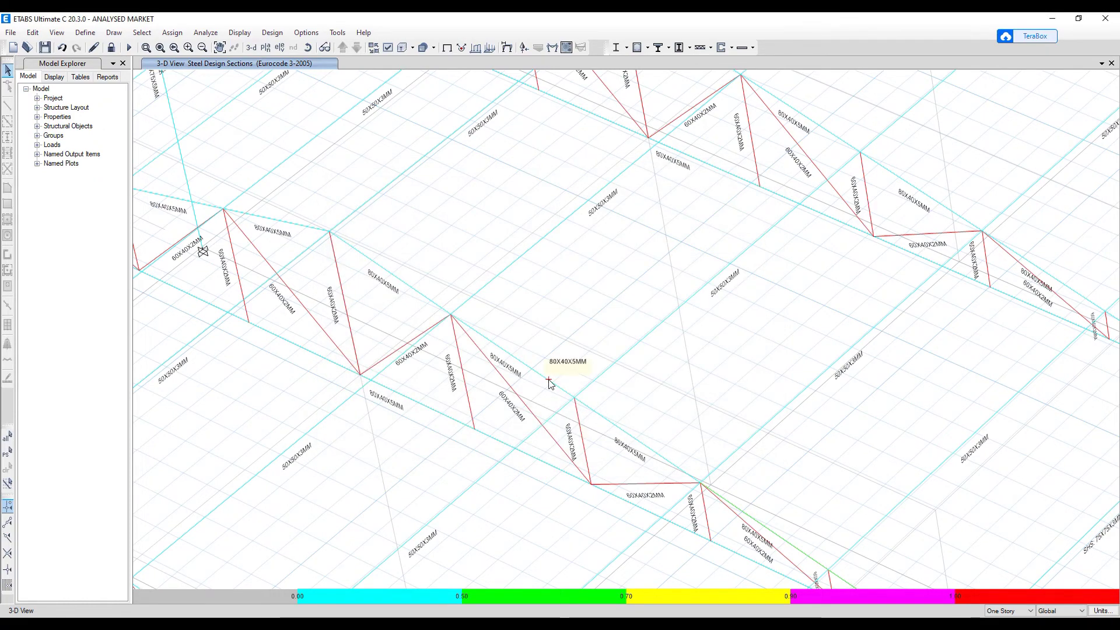
- Change the steel frame design code to BS 5950-2000, deleting the existing design results, and run the steel design check again
scroll(548, 385, "down", 5)
scroll(548, 385, "down", 3)
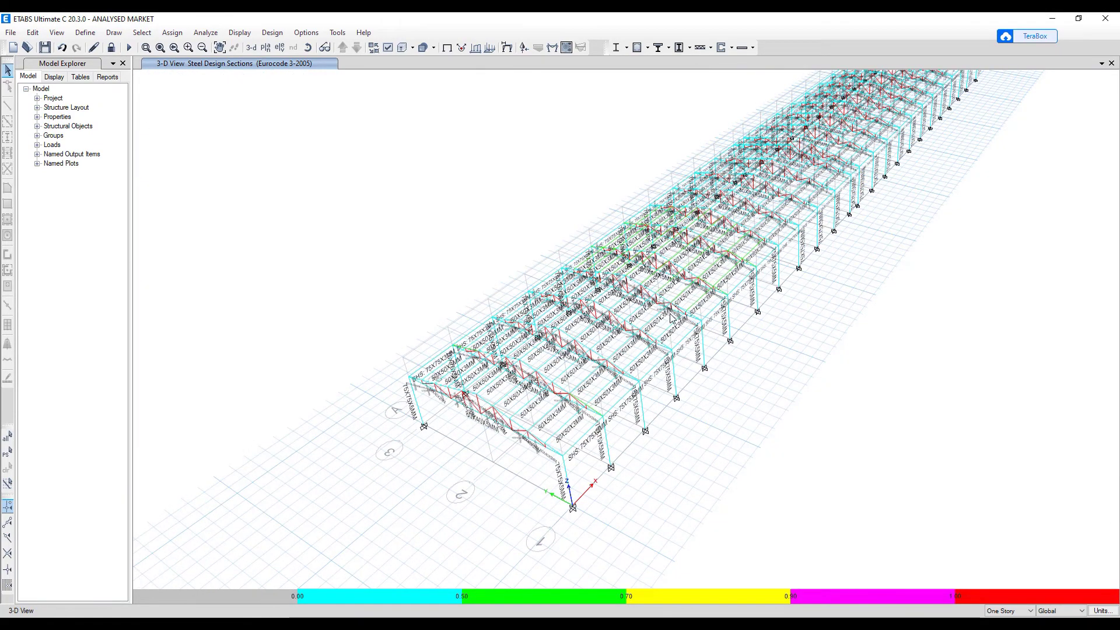
scroll(672, 319, "down", 1)
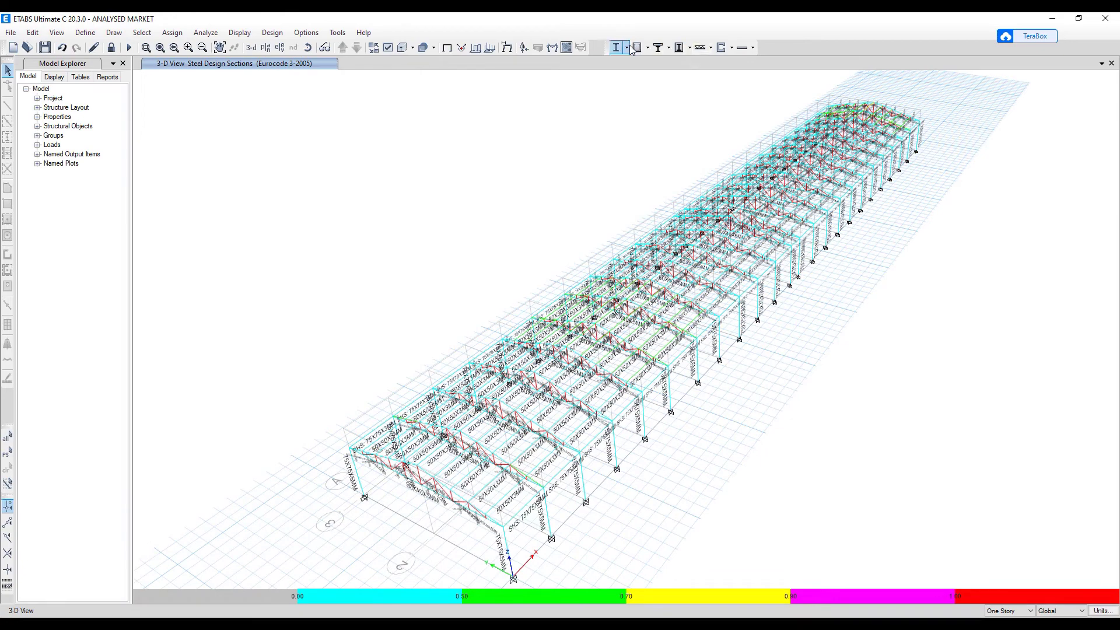
left_click(646, 47)
left_click(636, 72)
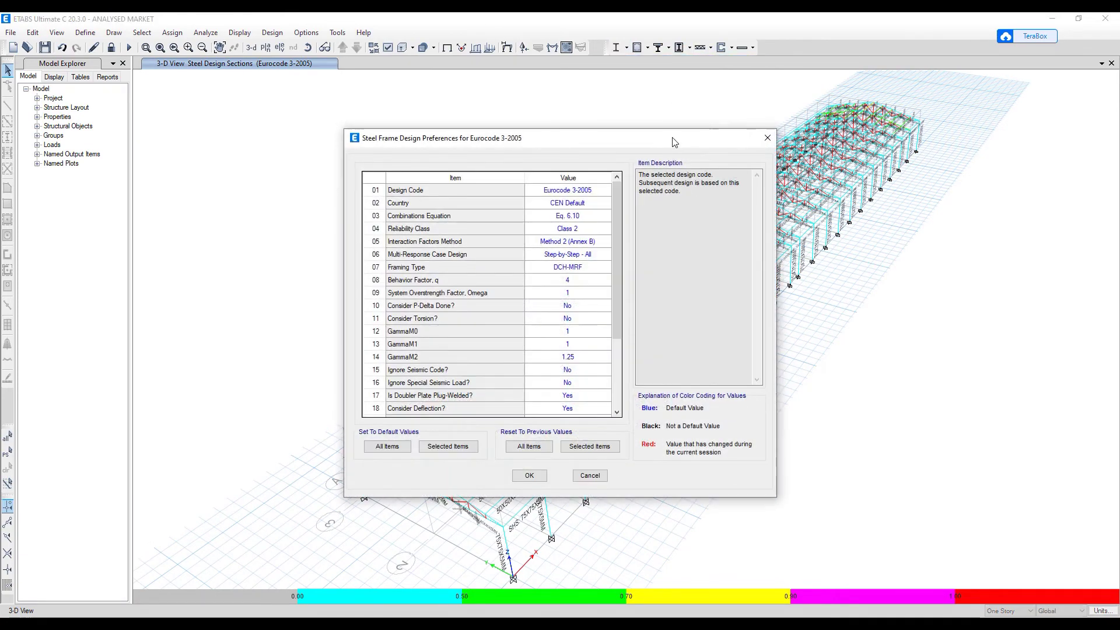
left_click(600, 192)
left_click(607, 190)
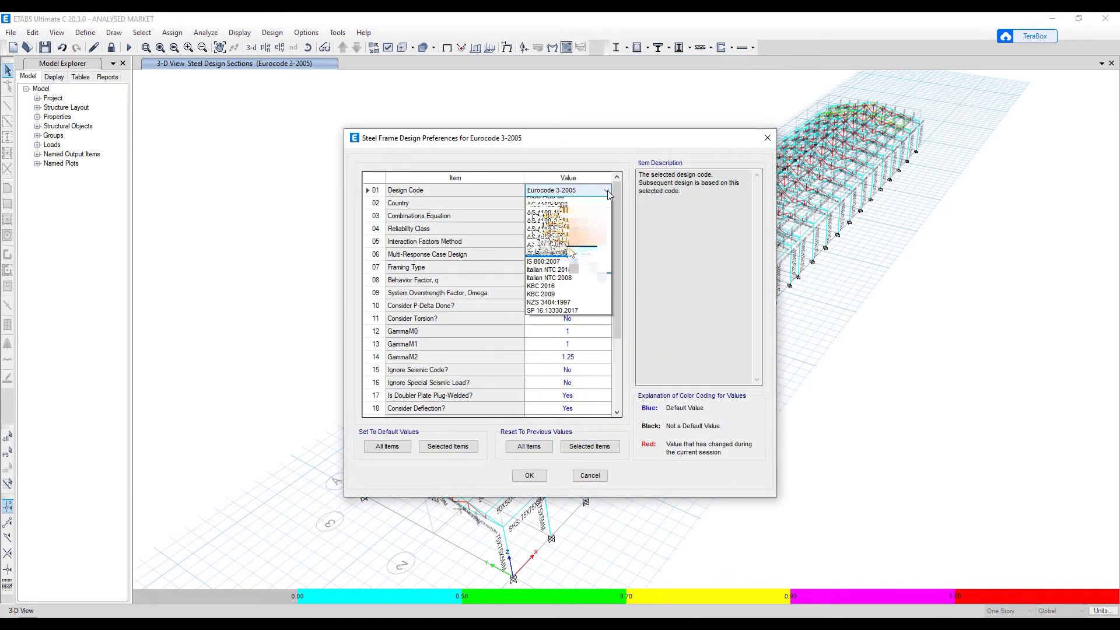
left_click(560, 245)
left_click(538, 477)
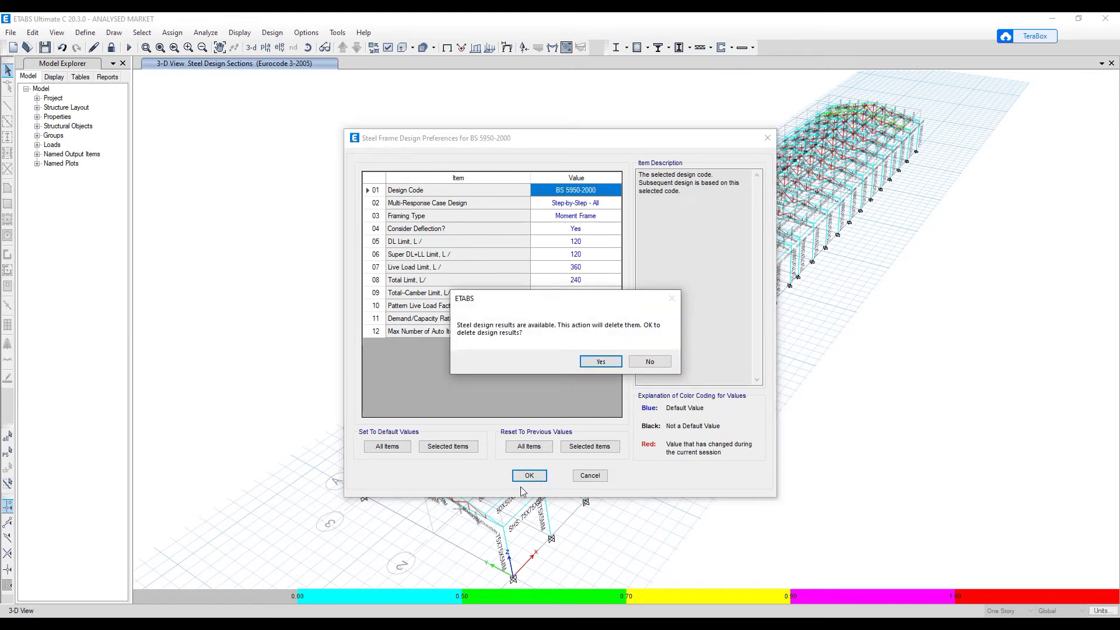
left_click(600, 361)
left_click(529, 475)
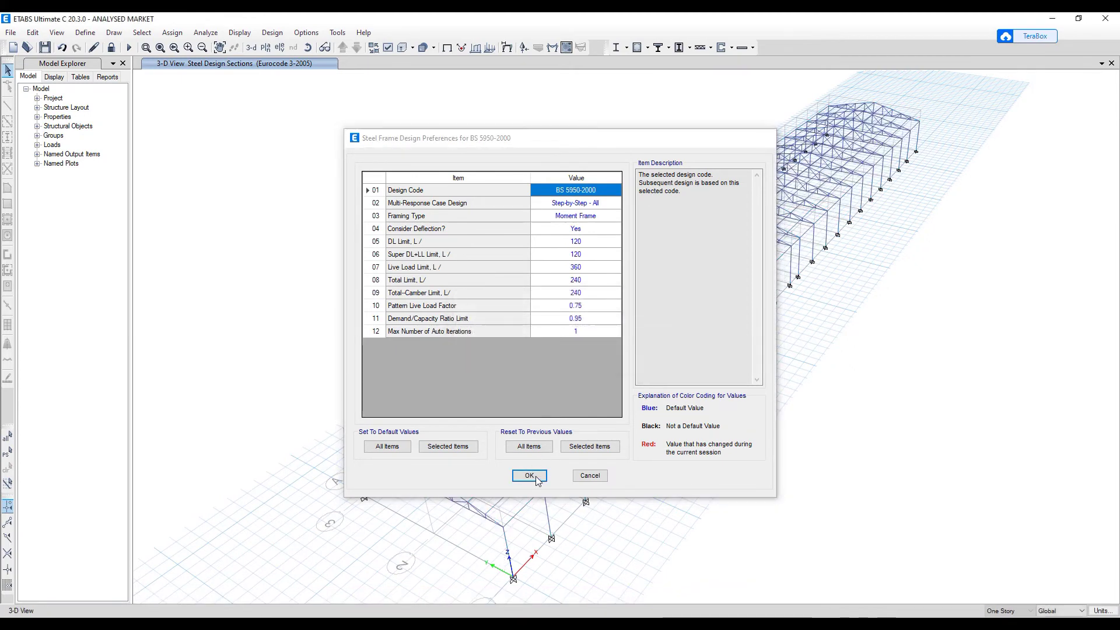
left_click(616, 47)
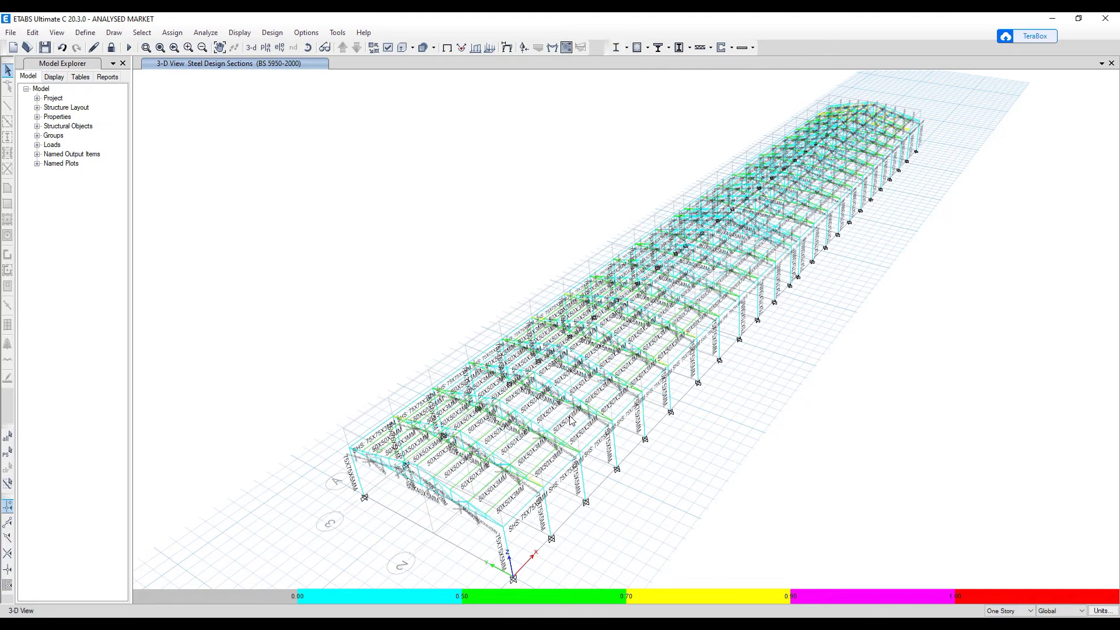
- Examine the design sections and utilisation colours of the trusses, purlins and columns along the building under BS 5950-2000
scroll(573, 408, "up", 2)
scroll(572, 408, "down", 2)
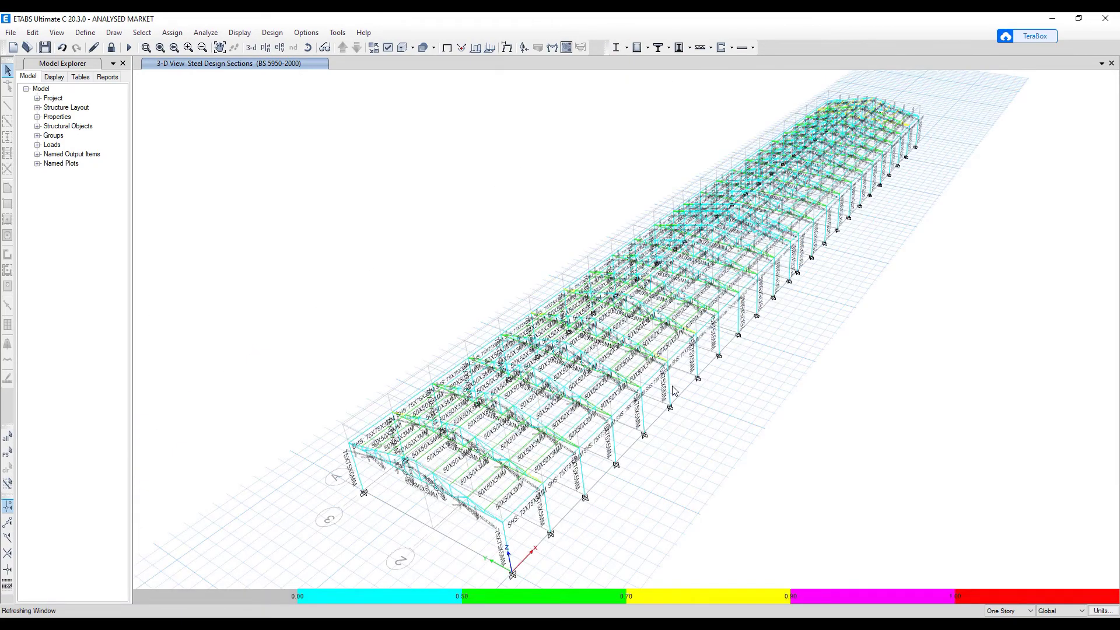
scroll(799, 208, "up", 5)
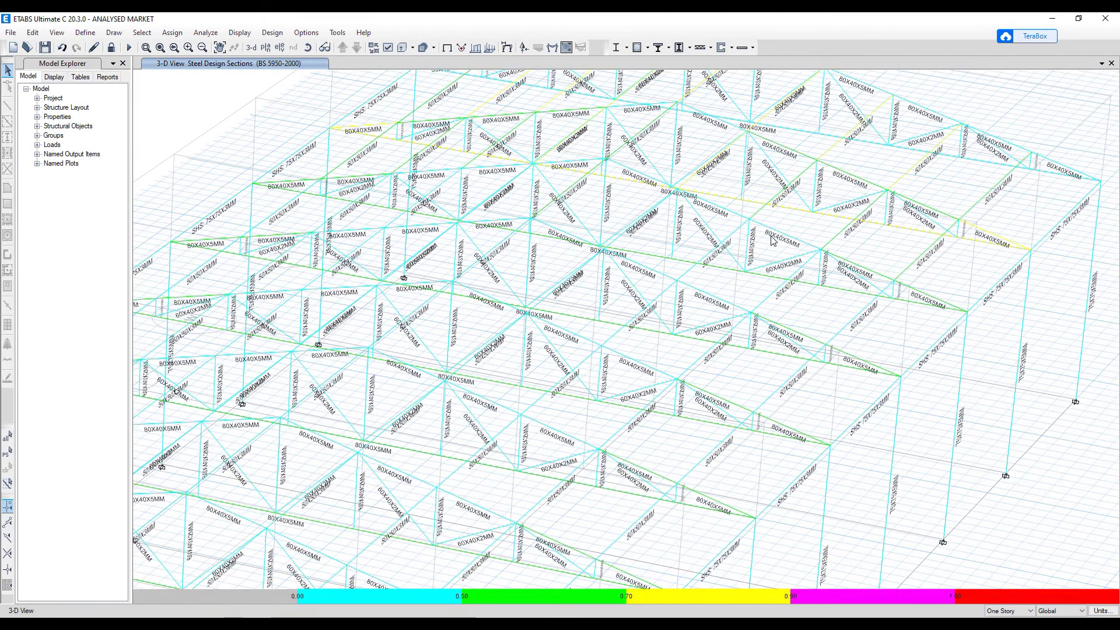
scroll(771, 240, "down", 5)
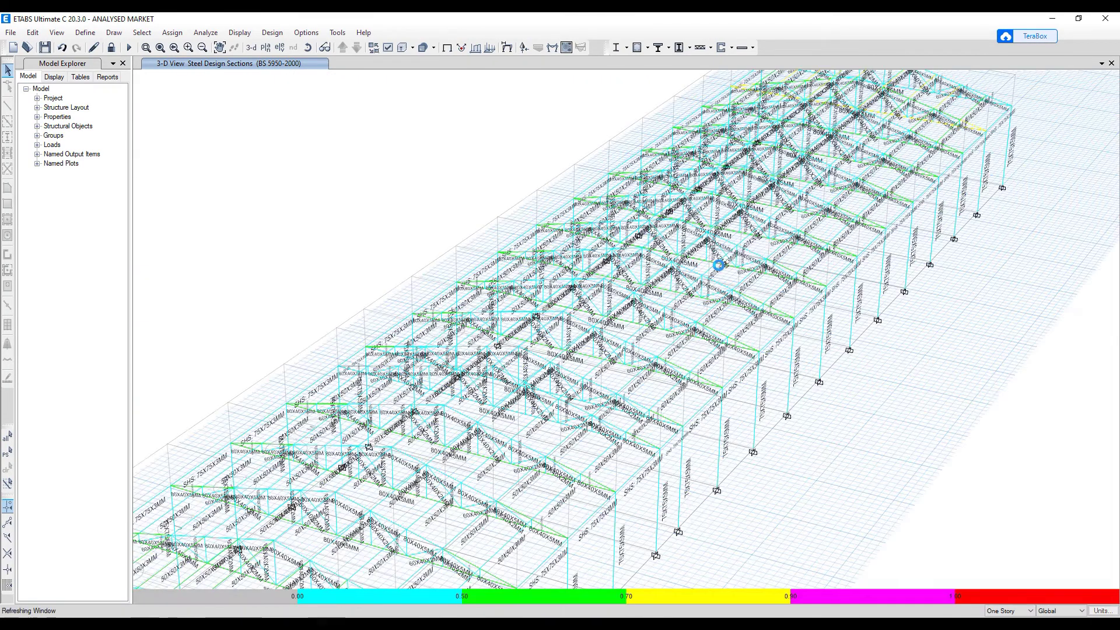
scroll(723, 257, "down", 5)
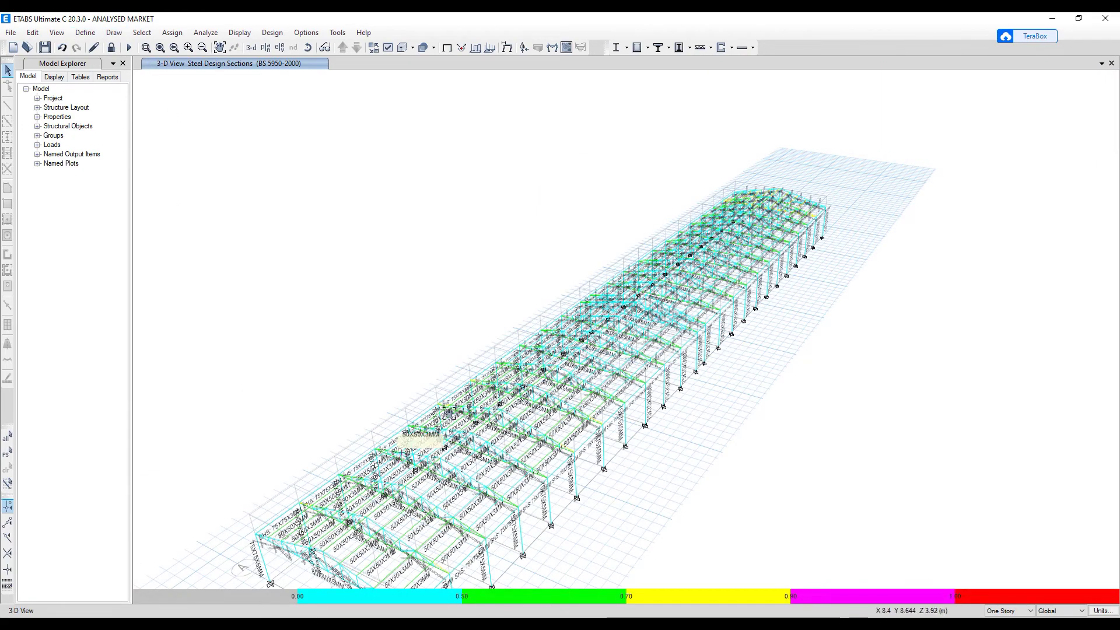
scroll(493, 364, "up", 2)
scroll(493, 364, "up", 2)
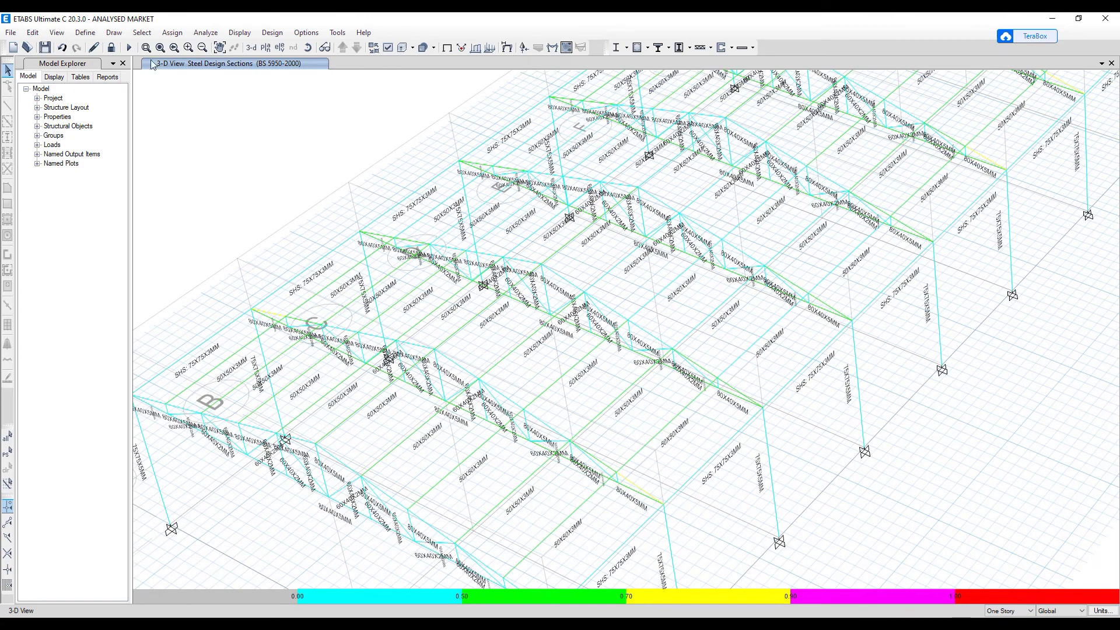
- Unlock the model and accept deleting the analysis results
left_click(113, 48)
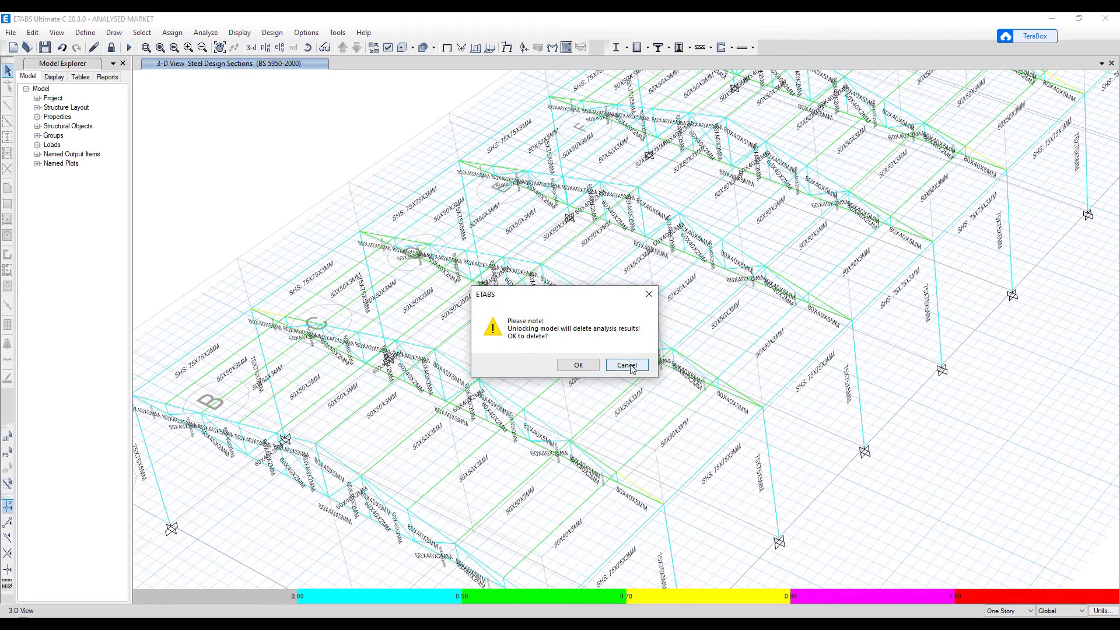
left_click(625, 364)
left_click(113, 47)
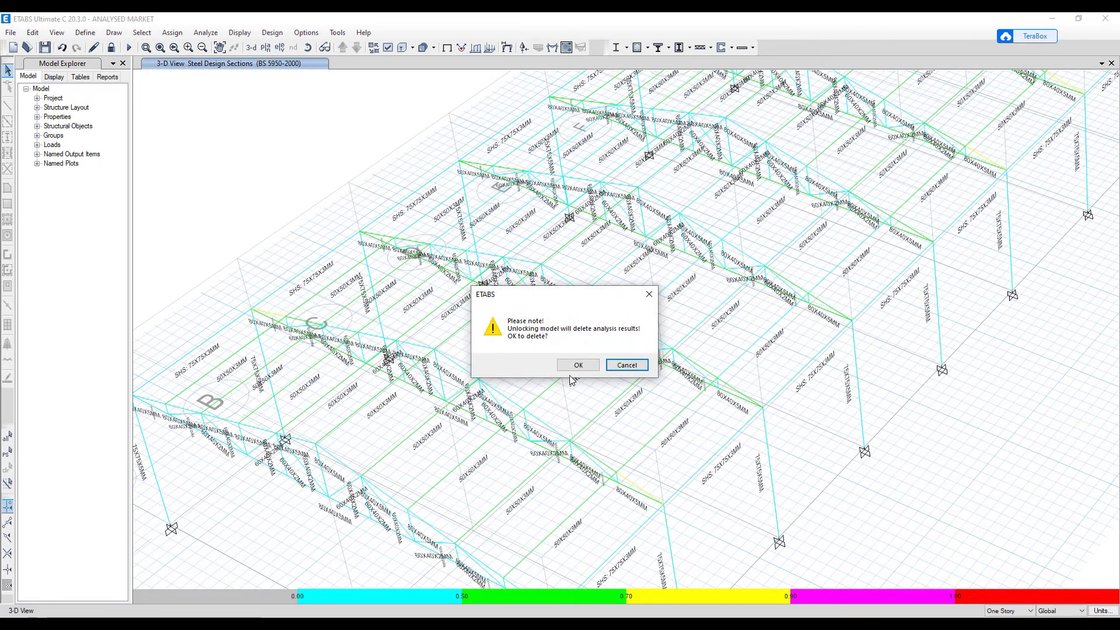
left_click(578, 366)
- Rename the 60X40X2MM frame section property as 80X40X2MM
left_click(84, 33)
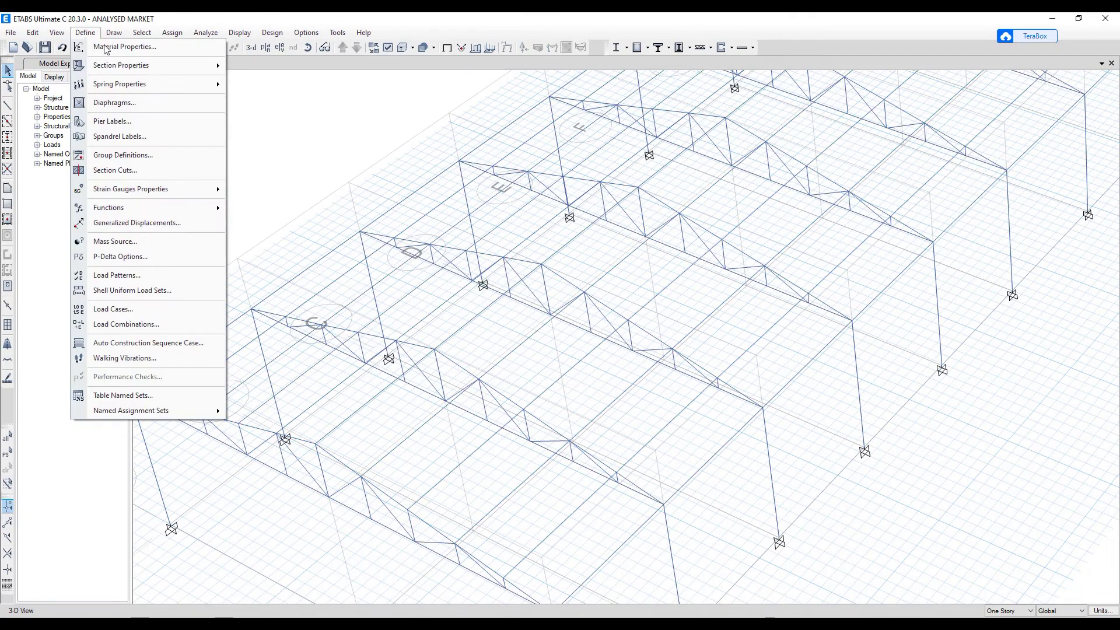
mouse_move(116, 65)
left_click(297, 69)
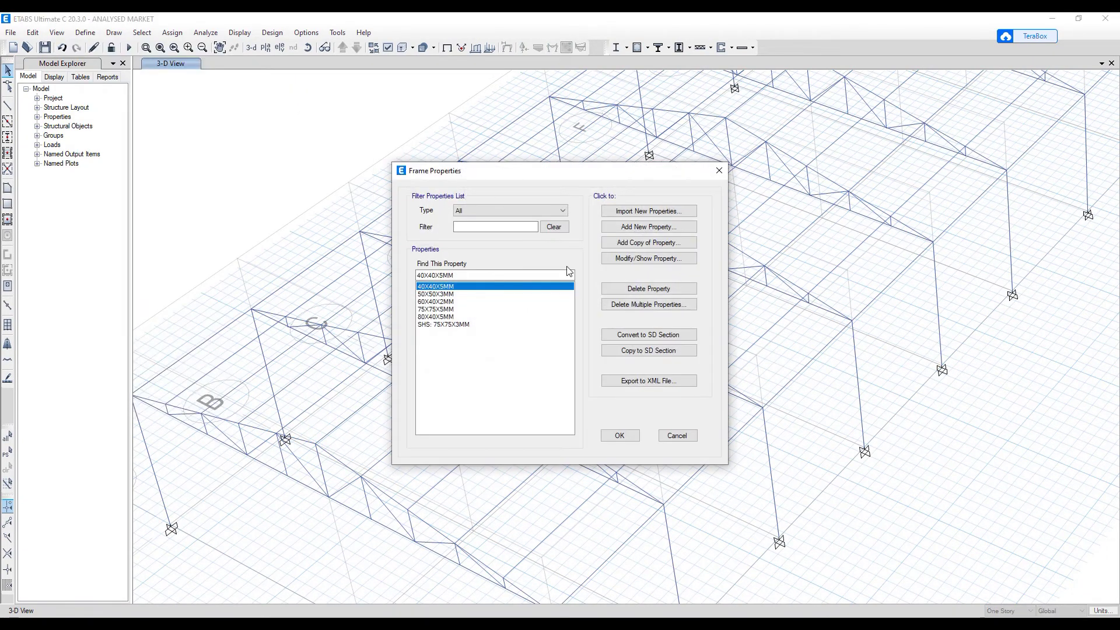
left_click(438, 301)
left_click(628, 260)
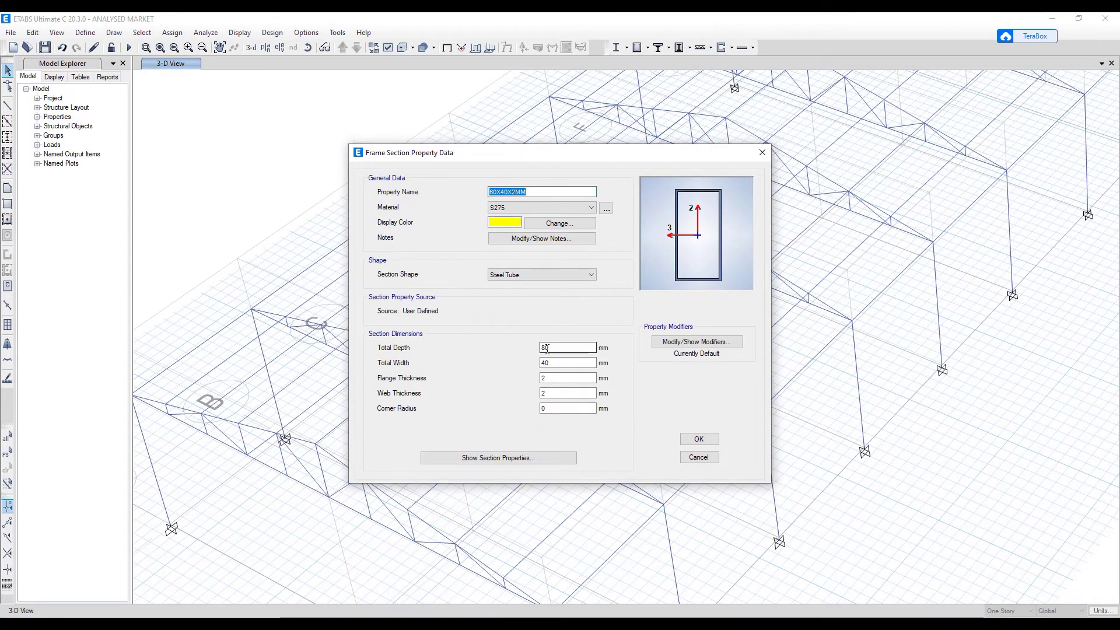
left_click_drag(547, 348, 535, 347)
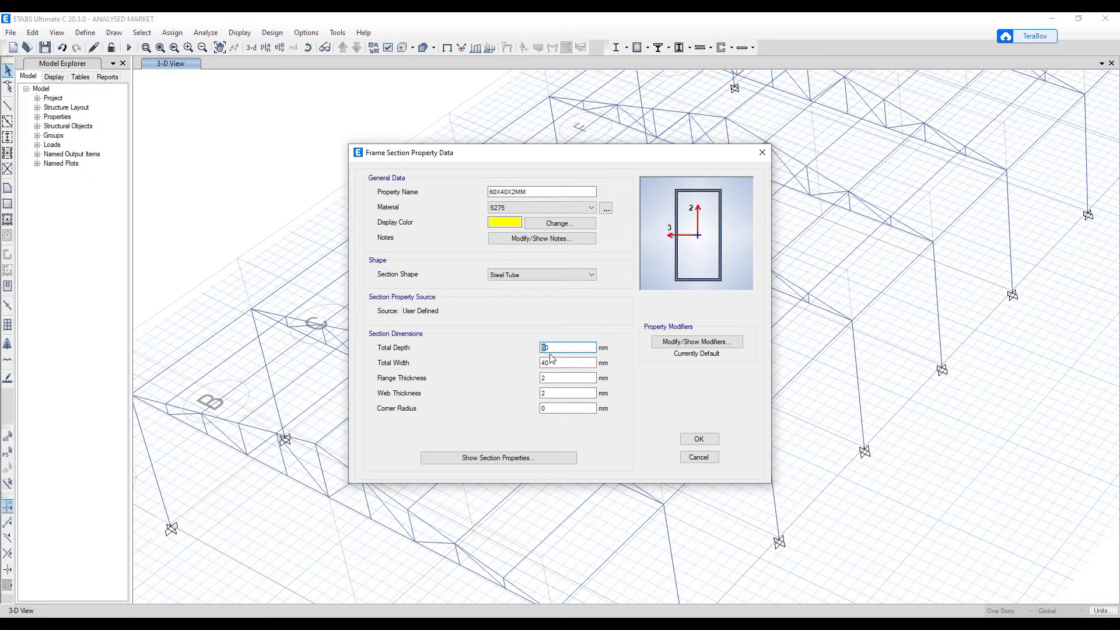
type("8")
left_click_drag(493, 192, 488, 192)
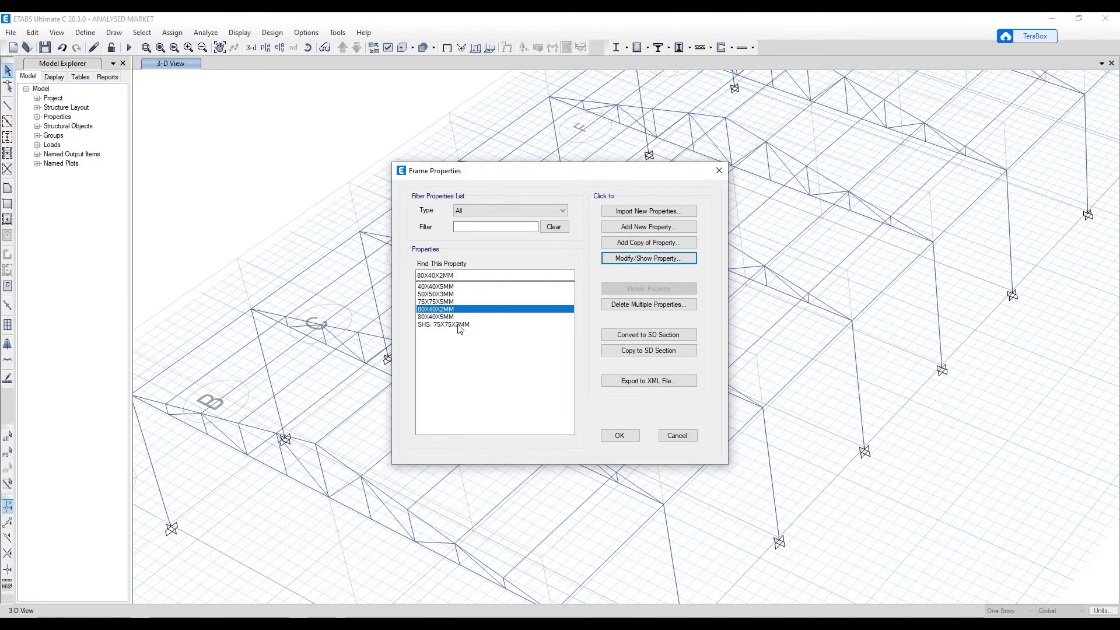
- Rename the 75X75X5MM frame section as 100X100X3MM and set its flange and web thicknesses to 3 mm
left_click(446, 304)
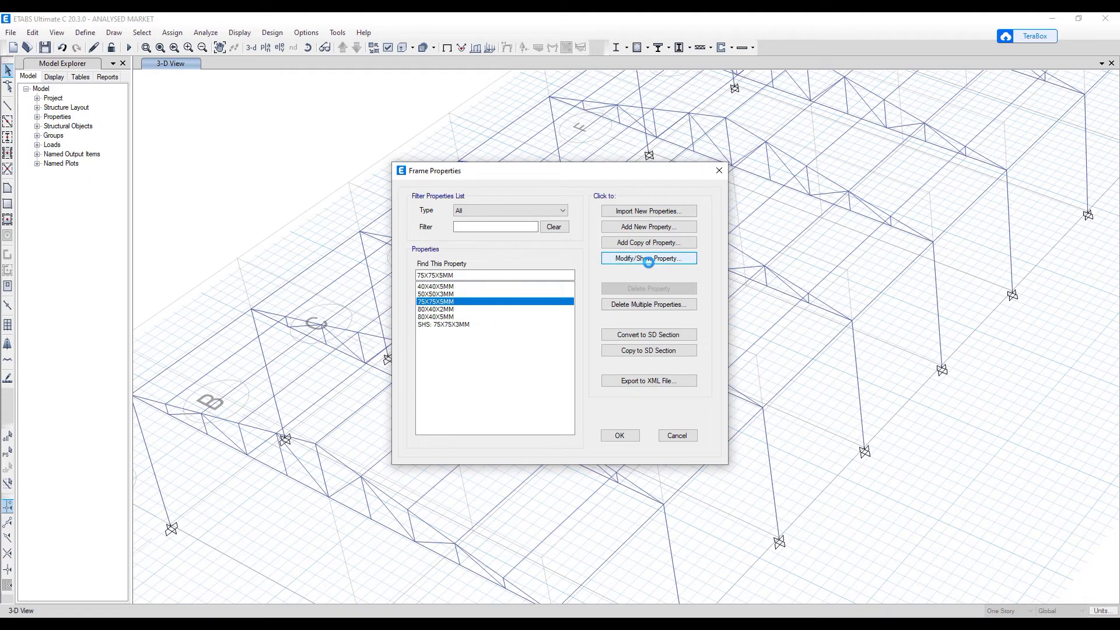
left_click(649, 258)
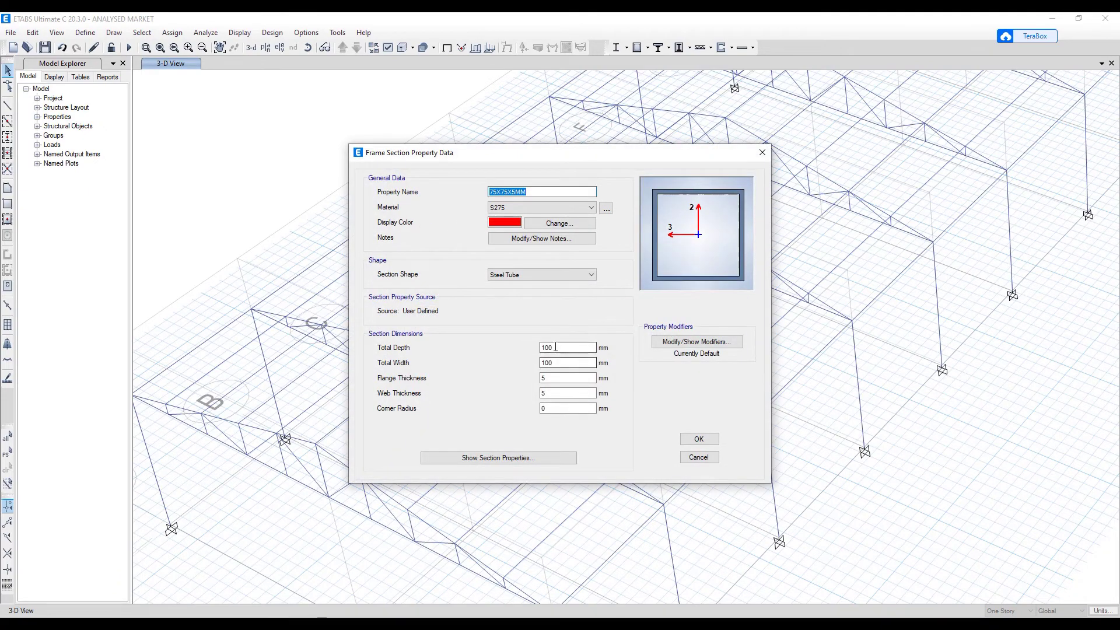
left_click_drag(554, 349, 540, 352)
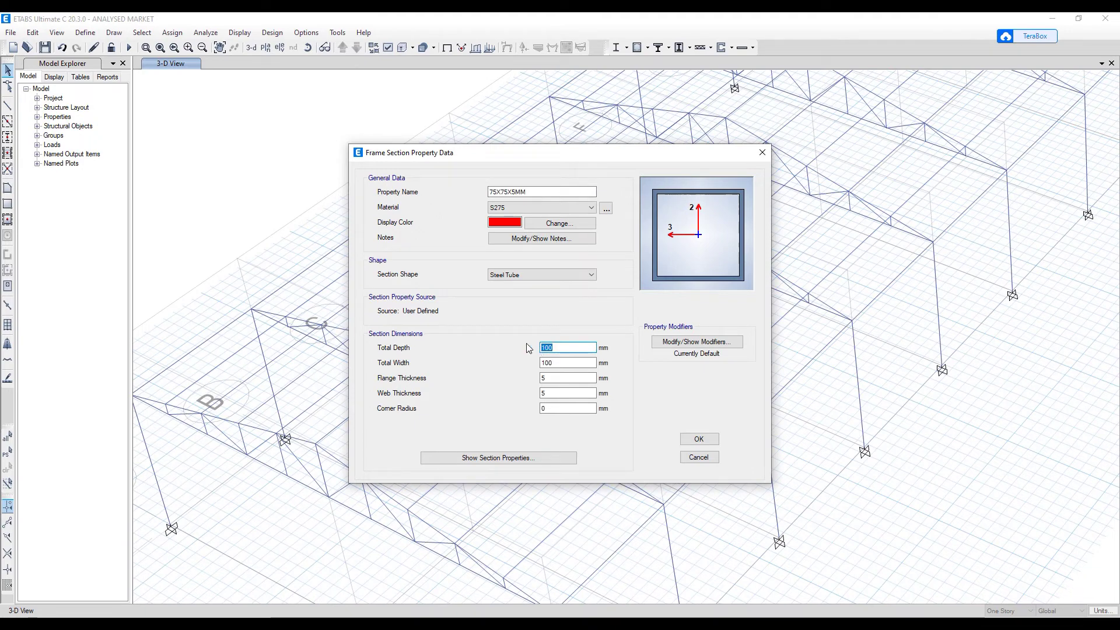
left_click_drag(496, 193, 472, 196)
type("100X100XMM")
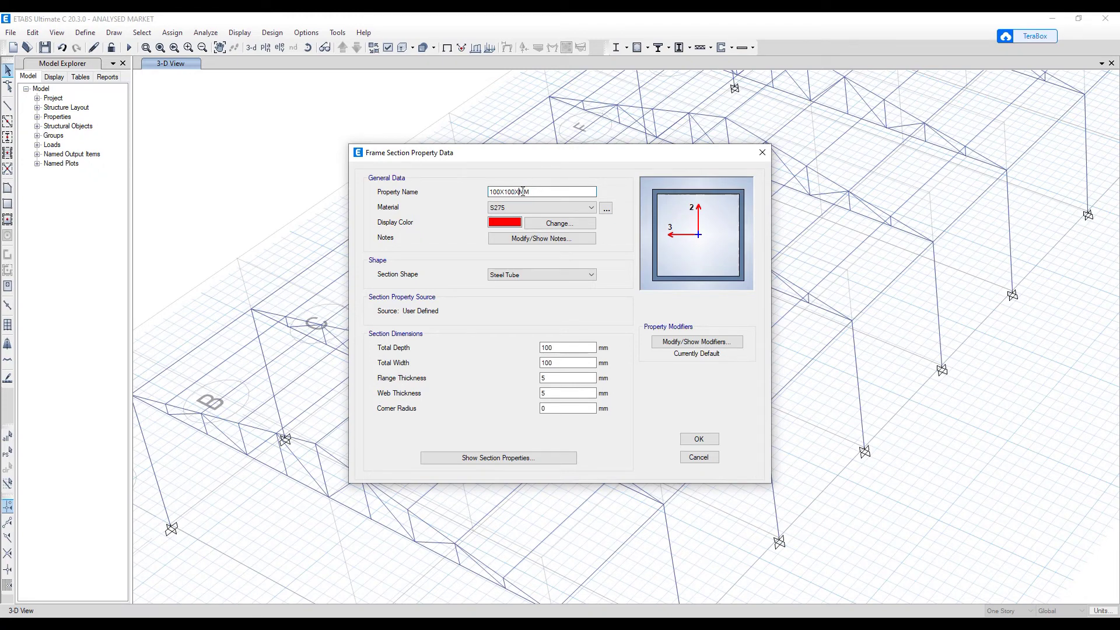
type("3")
double_click(544, 378)
double_click(548, 394)
type("3")
left_click(699, 438)
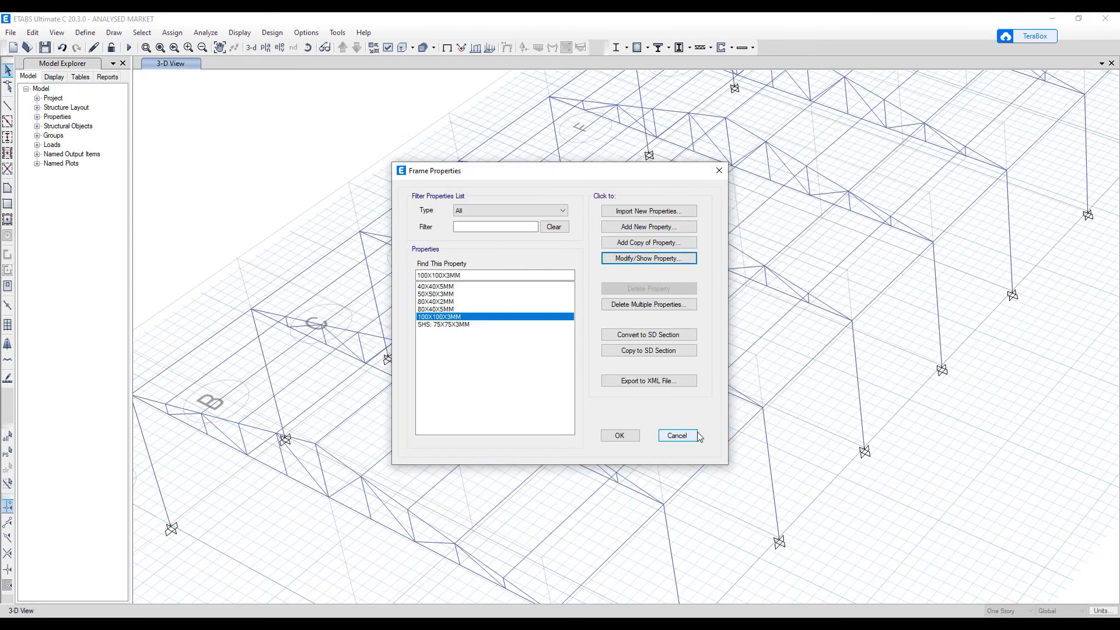
- Try 5 mm flange and web thicknesses on the 100X100X3MM section, and return both to 3 mm
left_click(632, 261)
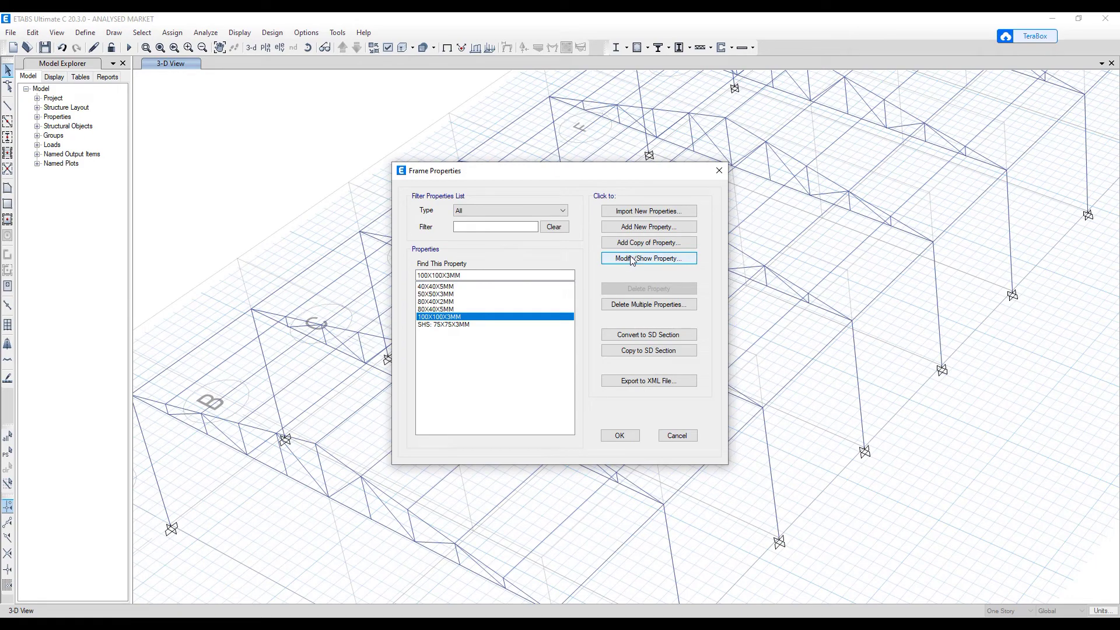
double_click(551, 378)
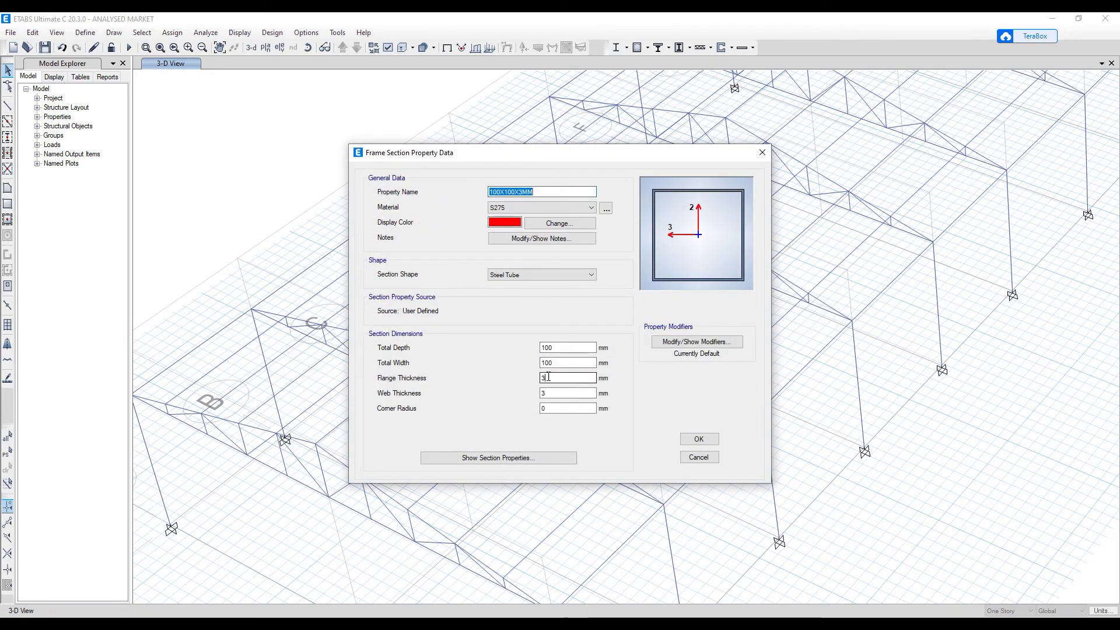
type("5")
double_click(554, 393)
type("5")
left_click(544, 379)
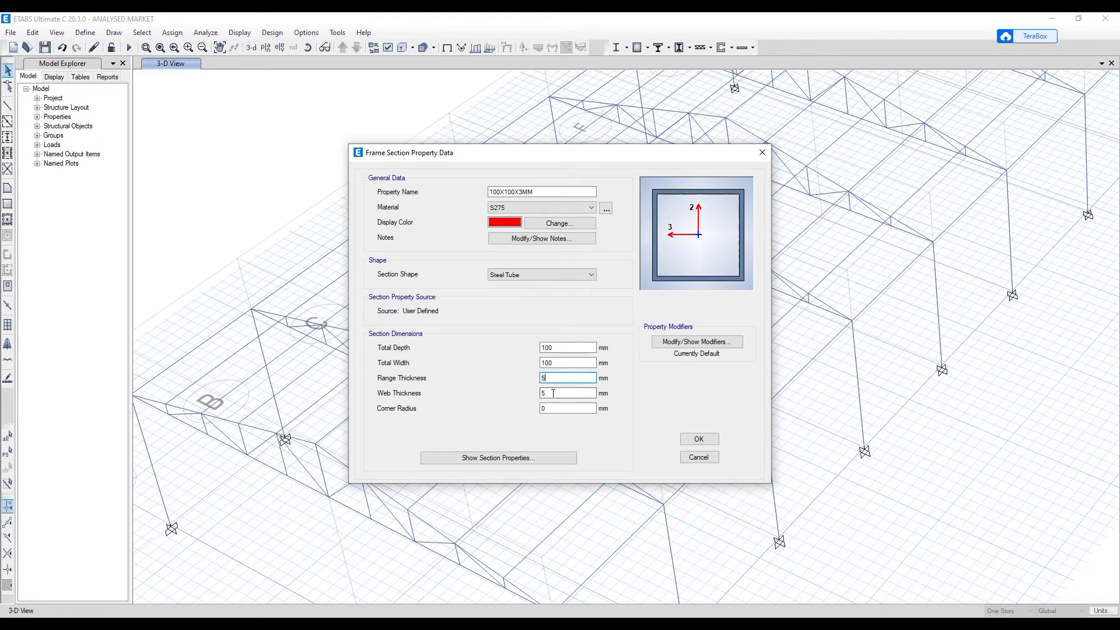
key("Tab")
key("shift+Tab")
type("3")
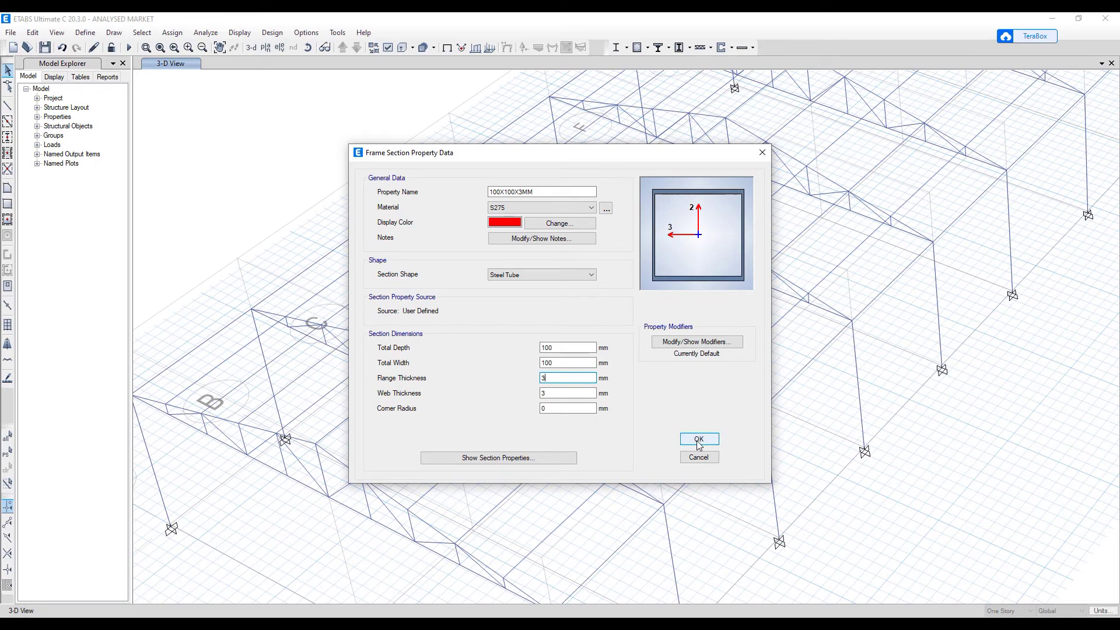
left_click(699, 440)
- Review the section dimensions of the SHS: 75X75X3MM frame property
left_click(453, 325)
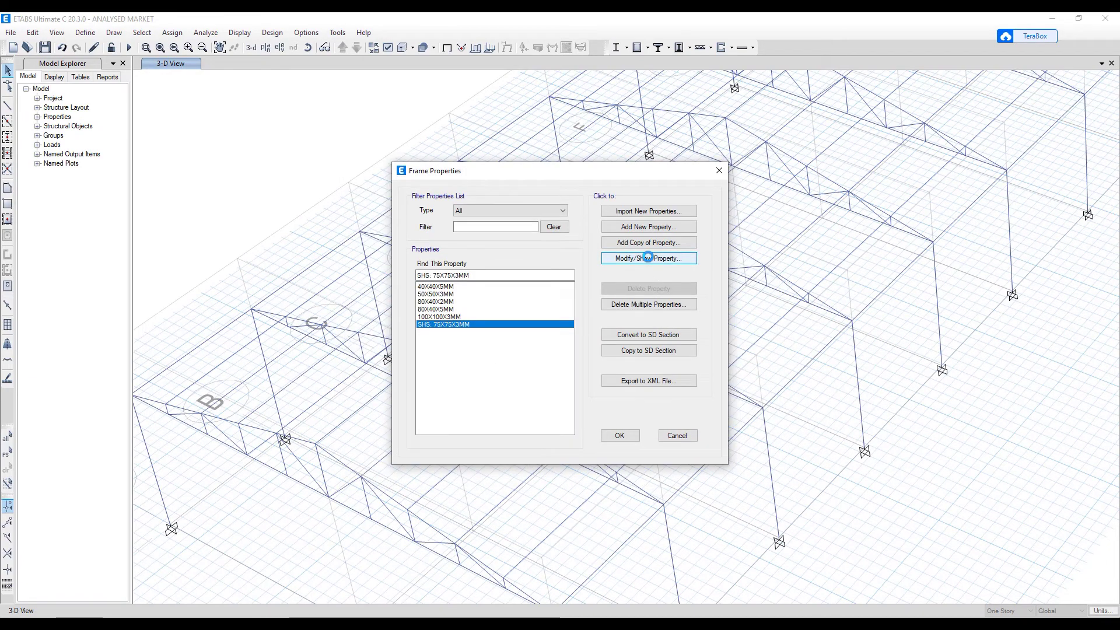
left_click(648, 258)
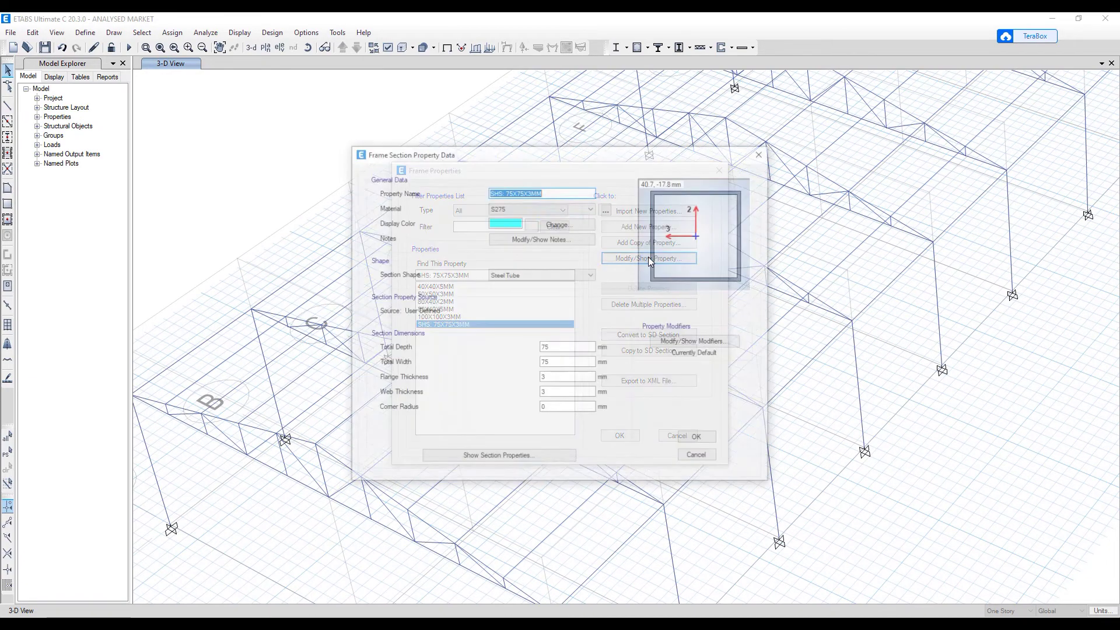
left_click(699, 441)
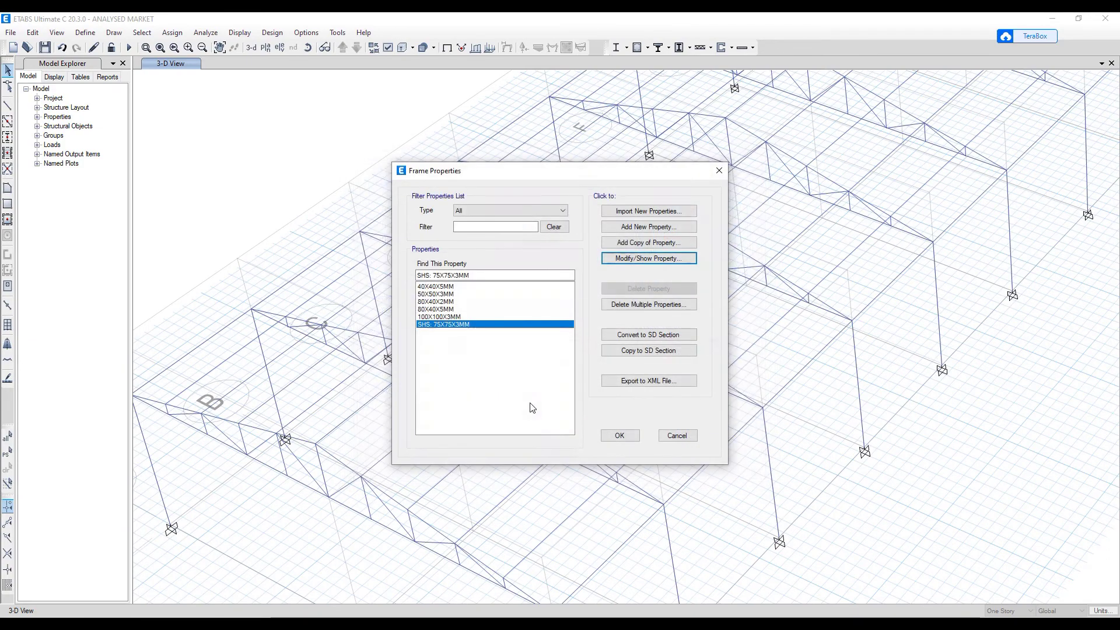
- Rename the 80X40X5MM frame section as 80X40X3MM and set its flange and web thicknesses to 3 mm
left_click(438, 309)
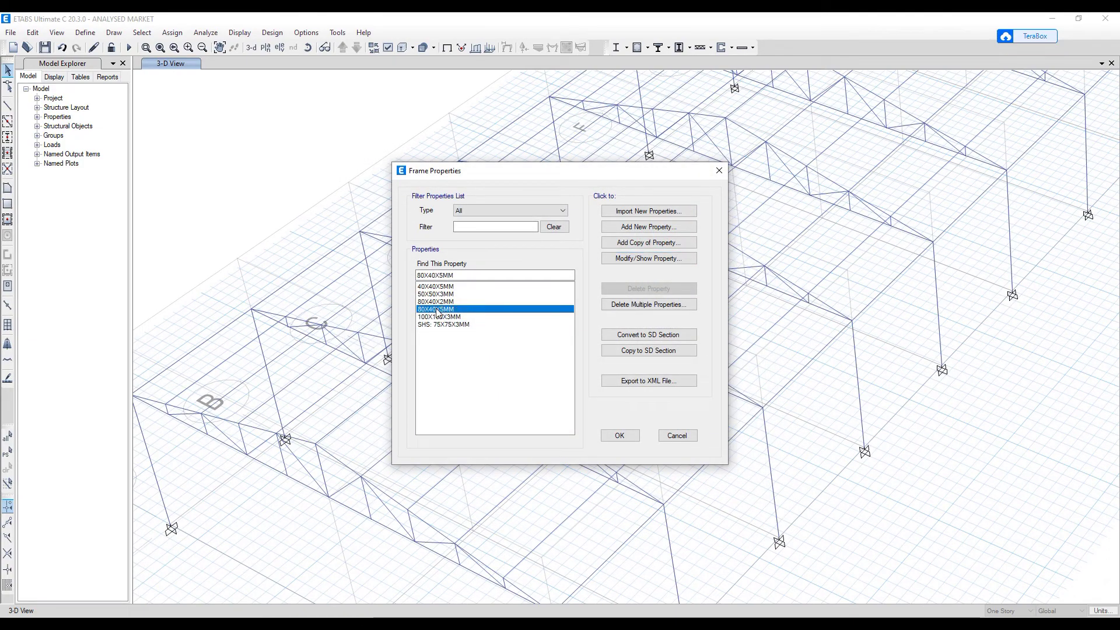
left_click(641, 257)
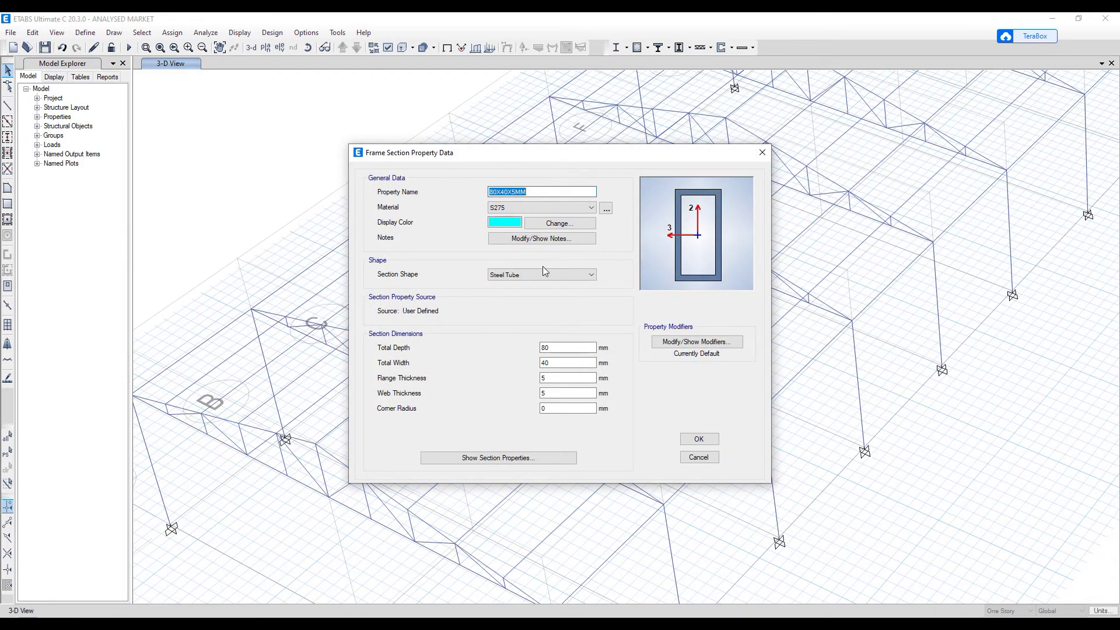
left_click(515, 192)
key("BackSpace")
type("3")
double_click(583, 379)
type("3")
key("Tab")
type("3")
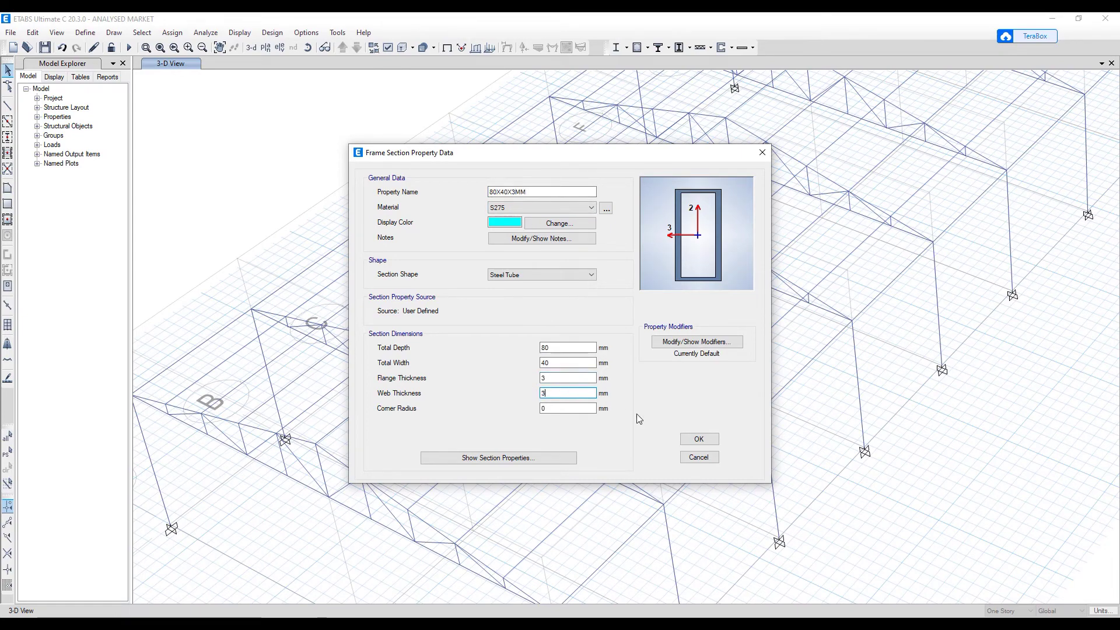
left_click(699, 438)
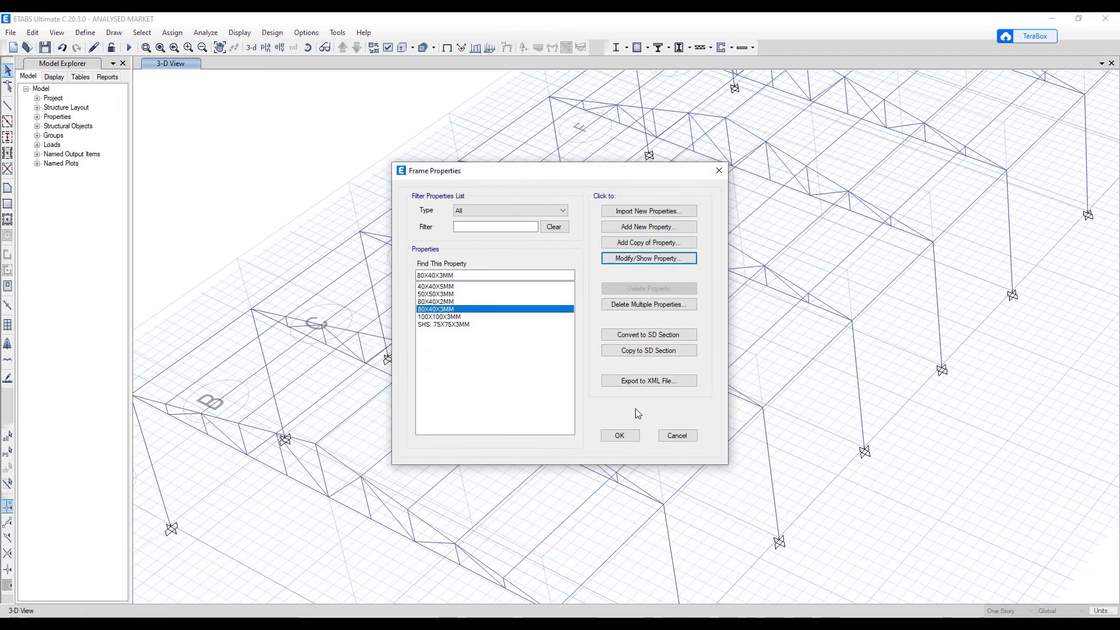
- Review the section dimensions of the 80X40X2MM and 50X50X3MM frame properties
left_click(449, 302)
left_click(629, 259)
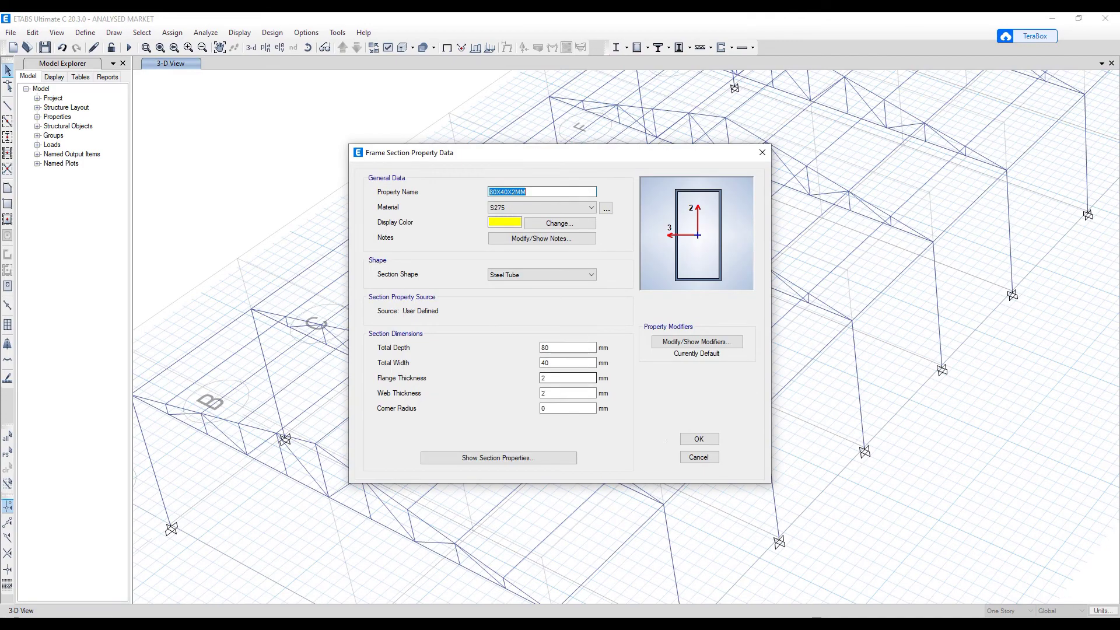
left_click(702, 444)
left_click(454, 294)
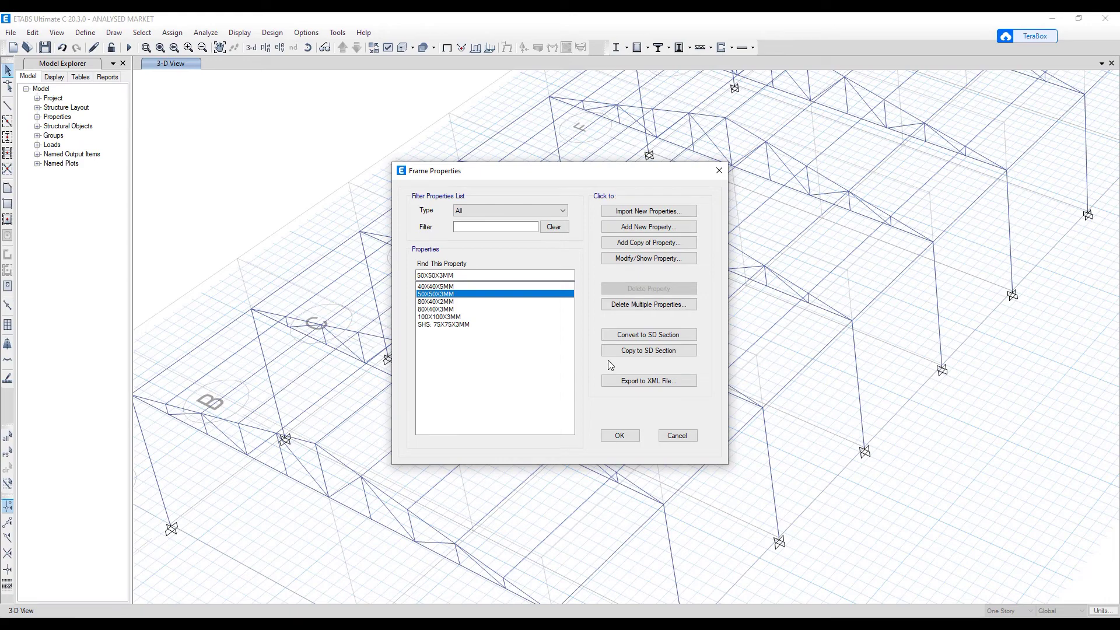
left_click(629, 266)
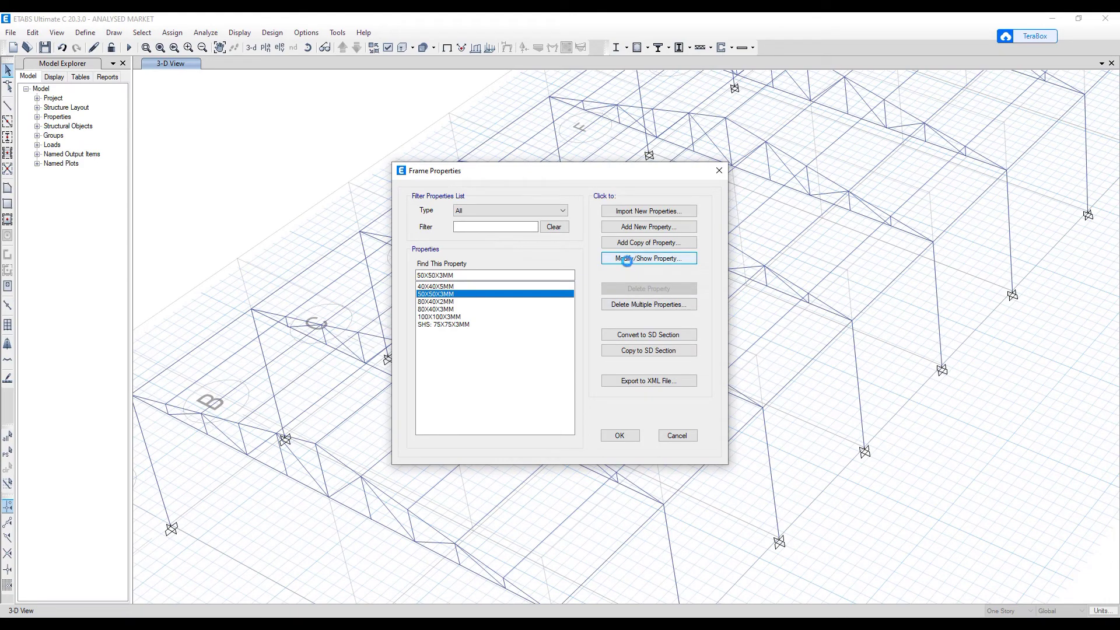
left_click(700, 439)
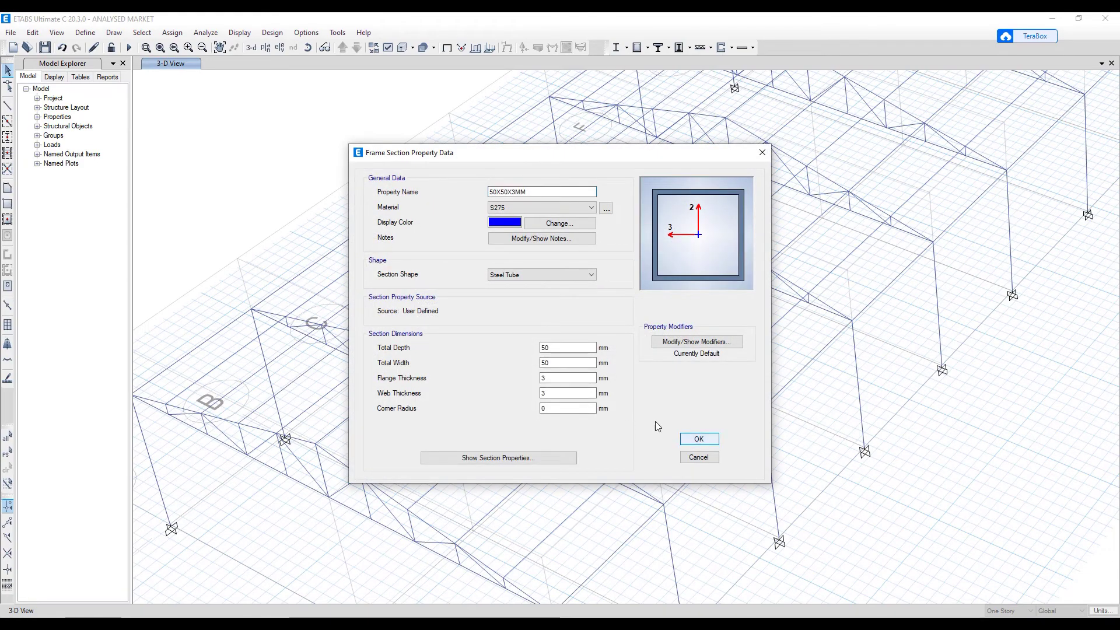
- Rename the 40X40X5MM frame section as 40X40X3MM, set its flange and web thicknesses to 3 mm, and accept the frame properties
left_click(464, 286)
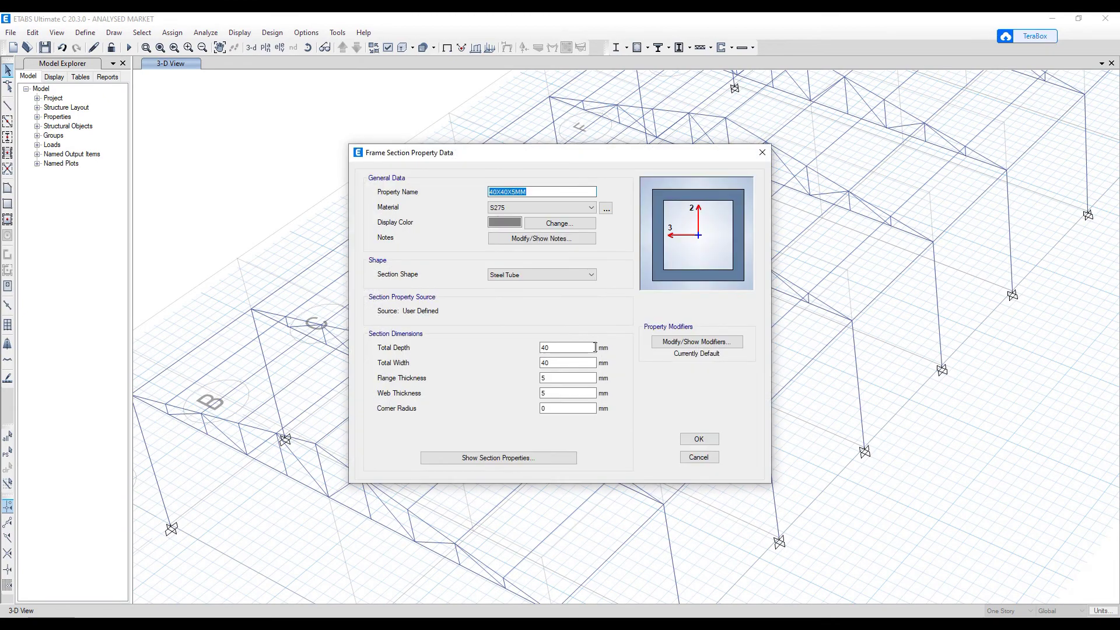
double_click(541, 378)
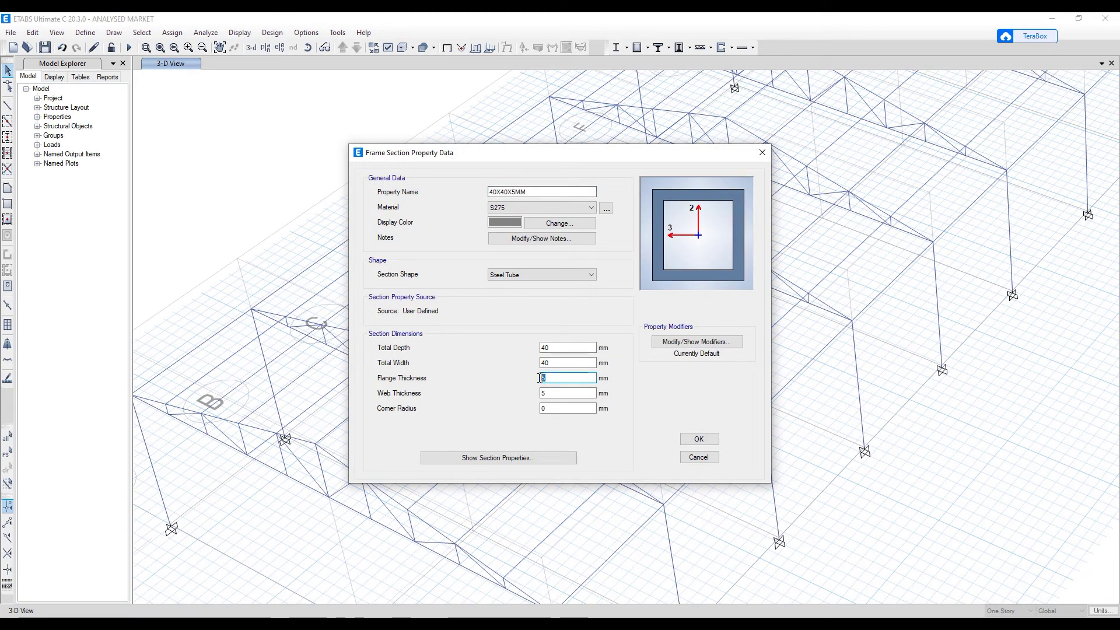
type("3")
double_click(554, 392)
type("3")
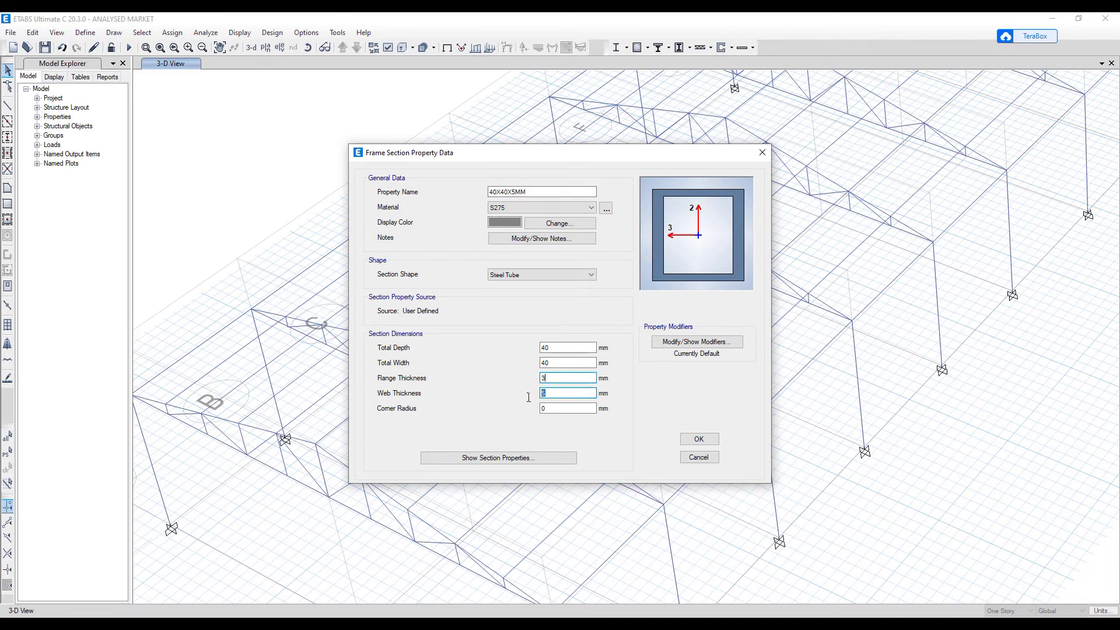
left_click(519, 193)
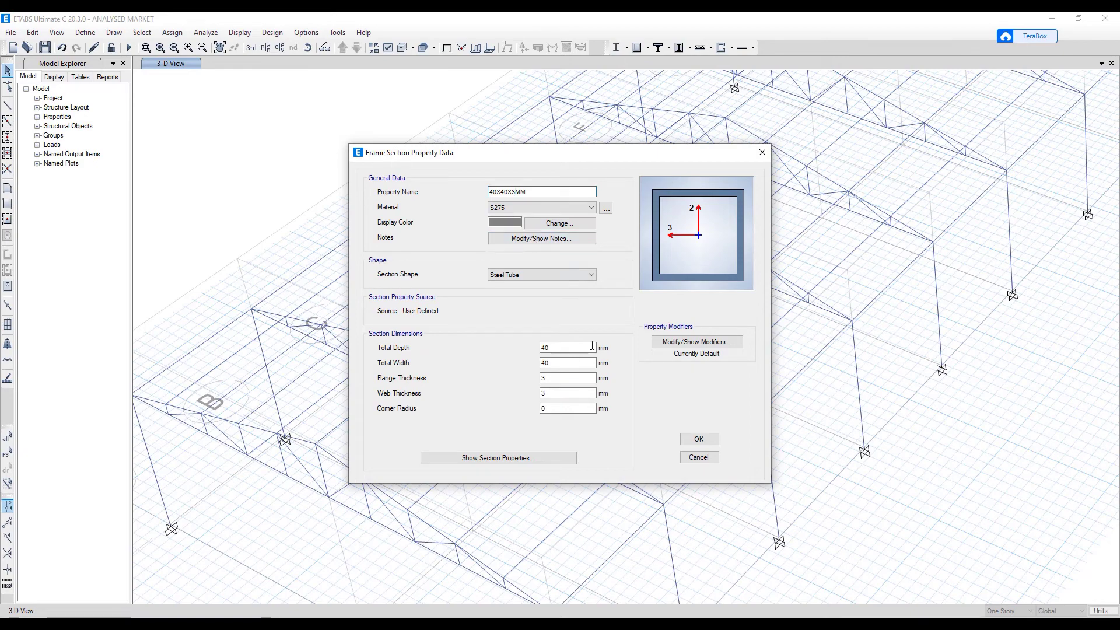
left_click(698, 438)
left_click(619, 436)
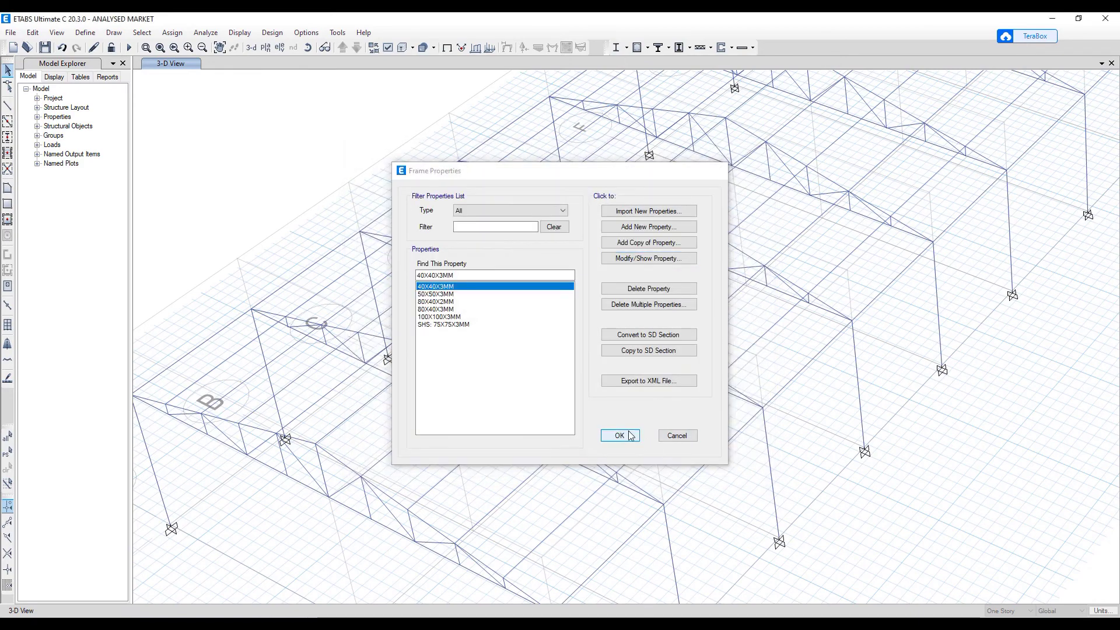
- Run the analysis and the BS 5950-2000 steel design check, and examine the utilisation colours of the trusses and columns
left_click(129, 49)
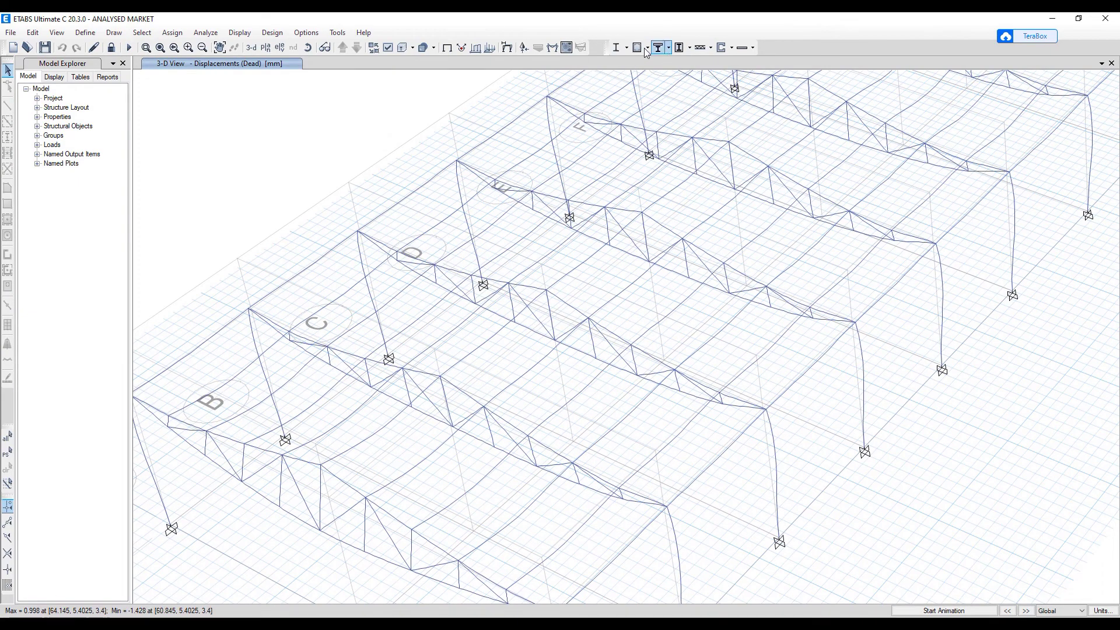
left_click(617, 48)
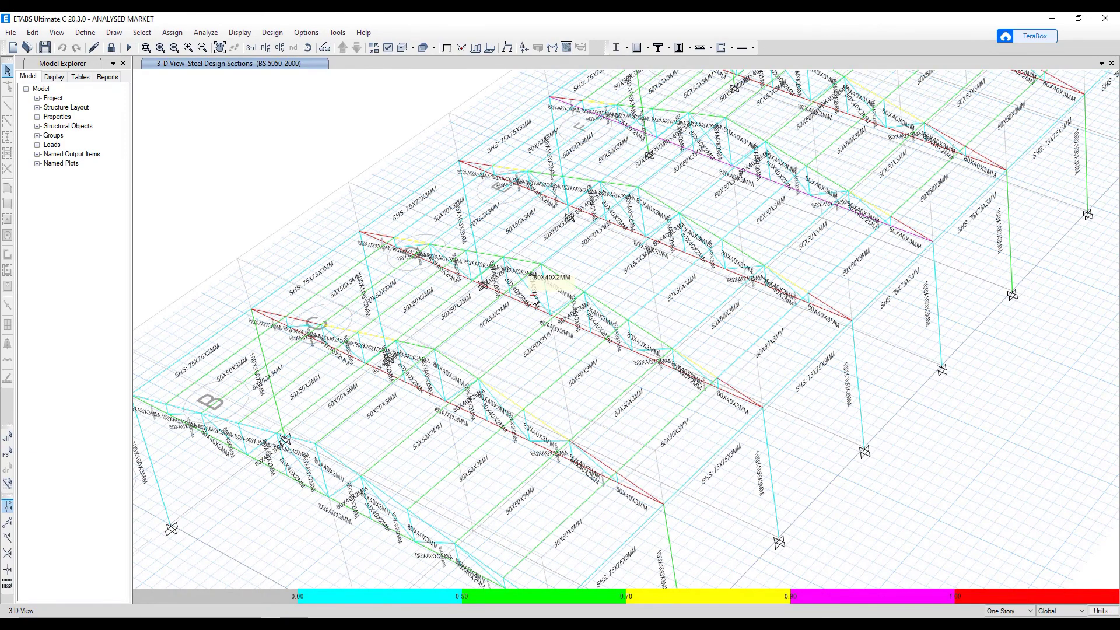
scroll(534, 300, "down", 5)
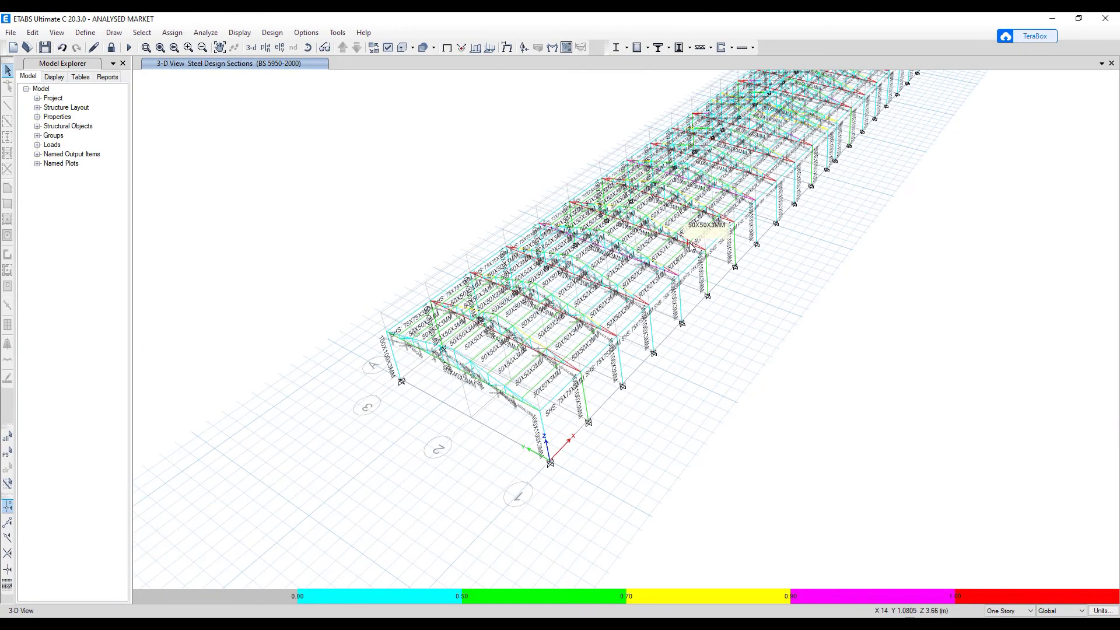
middle_click_drag(689, 246, 505, 352, "shift")
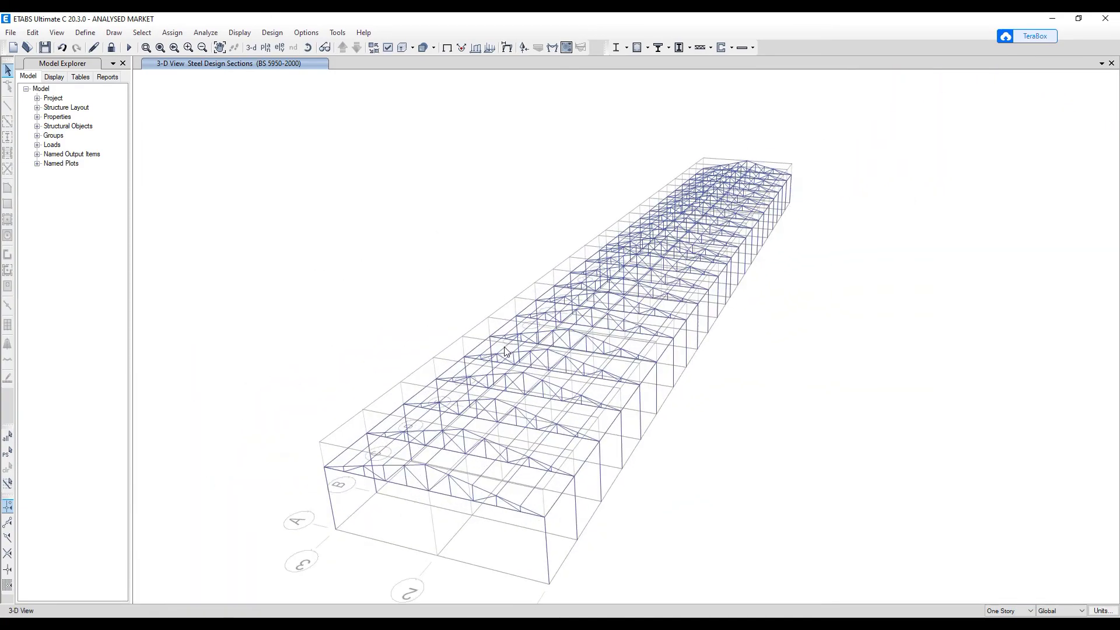
scroll(505, 351, "up", 5)
middle_click_drag(568, 325, 568, 301)
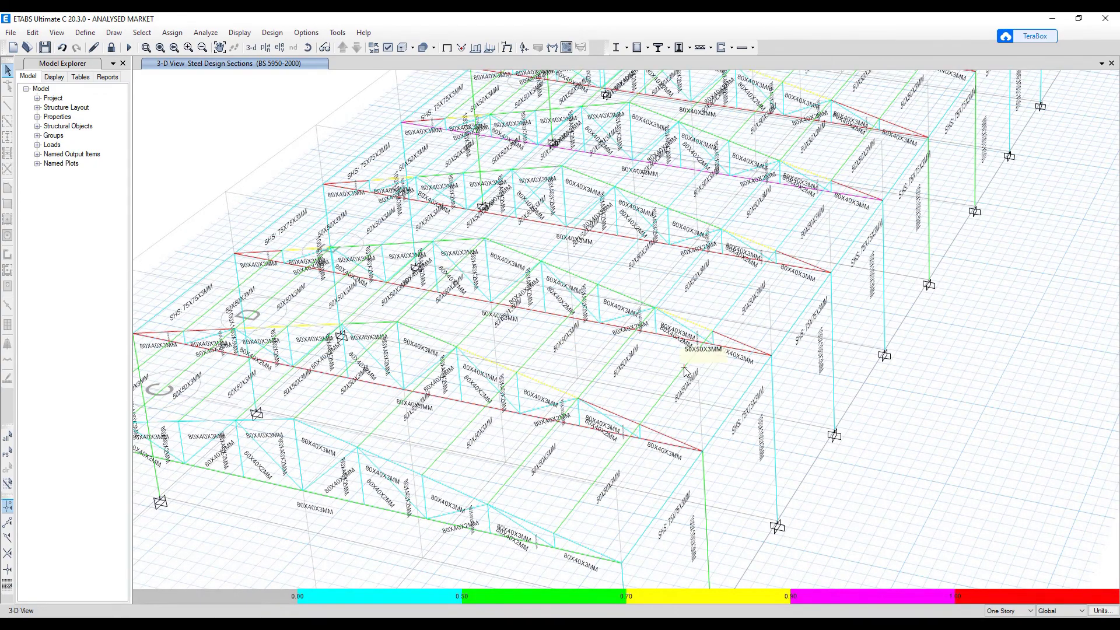
scroll(685, 371, "down", 5)
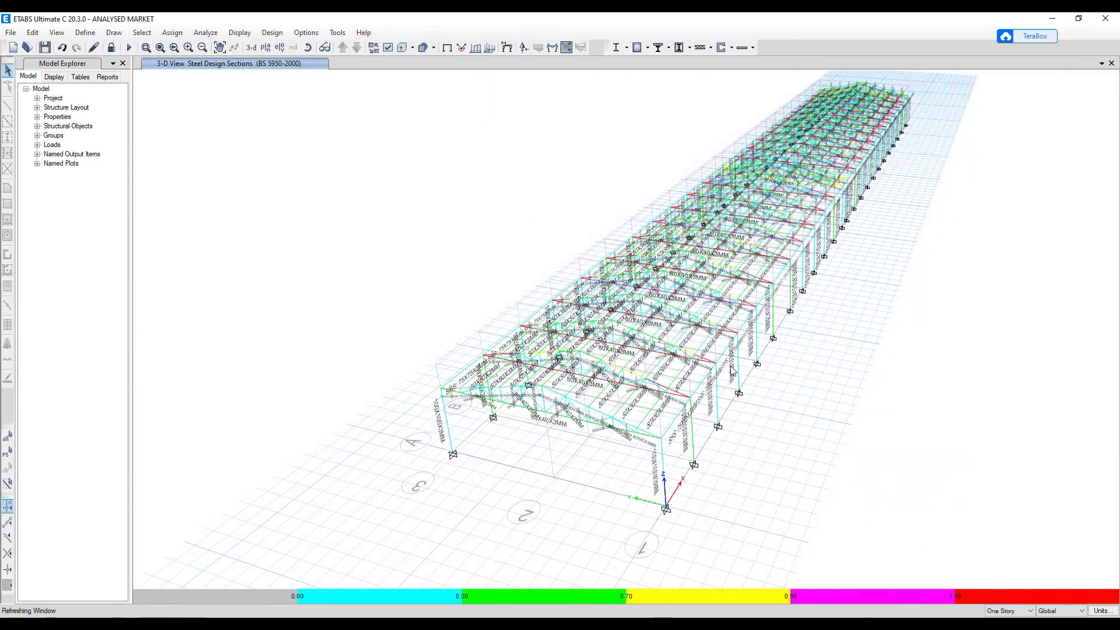
- Unlock the analysed model and open the frame section property definitions
left_click(111, 50)
left_click(575, 365)
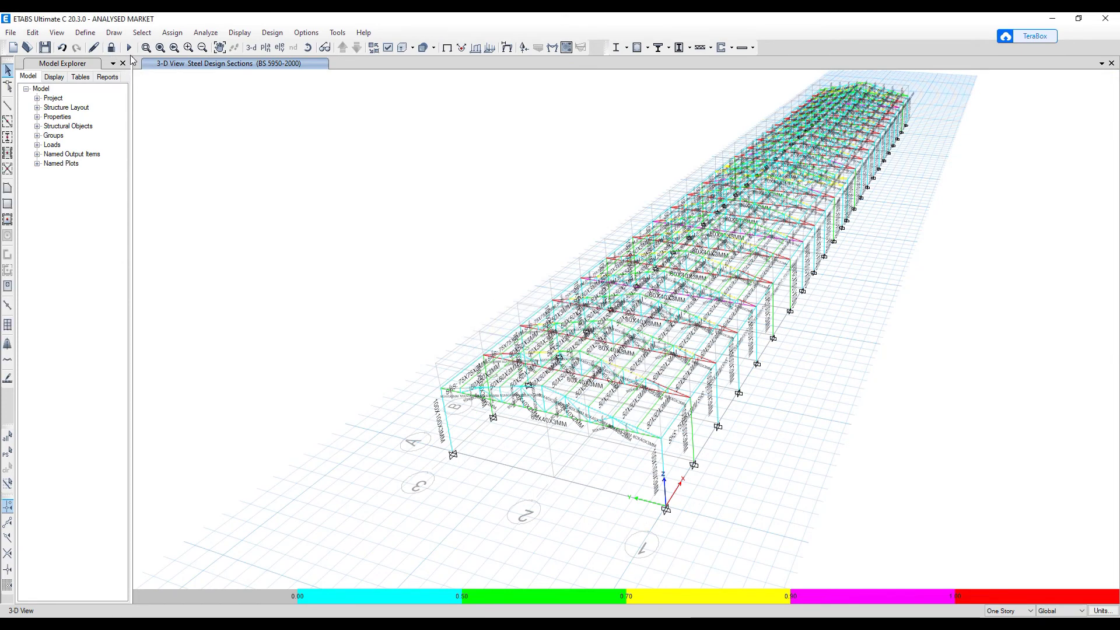
left_click(85, 32)
mouse_move(150, 70)
left_click(252, 66)
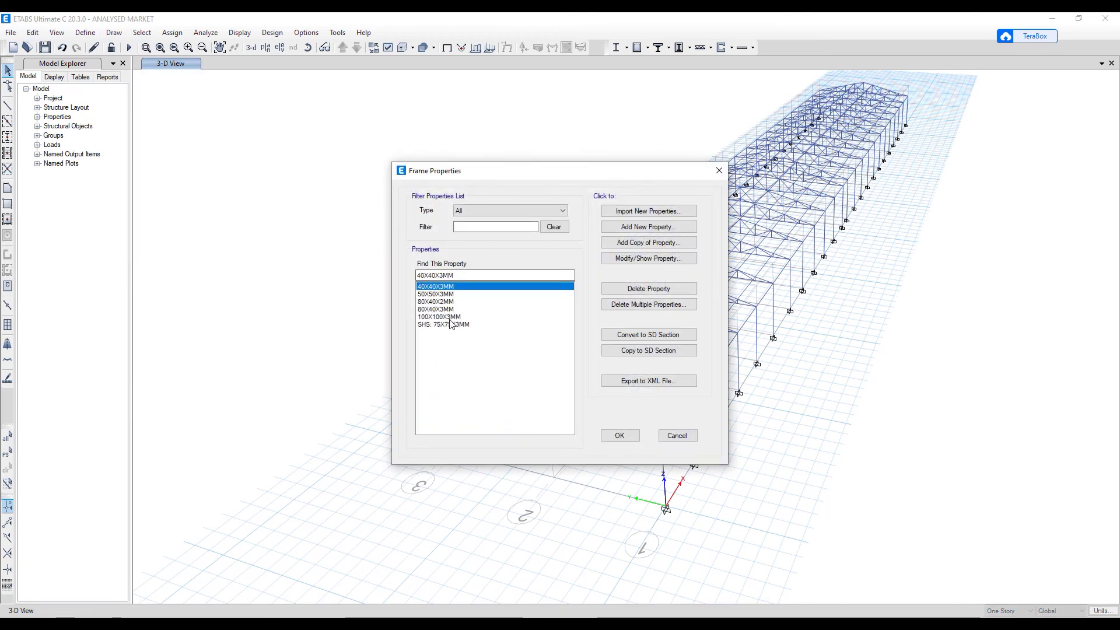
- Review the section dimensions of the SHS: 75X75X3MM and 100X100X3MM frame properties without changing them
left_click(533, 325)
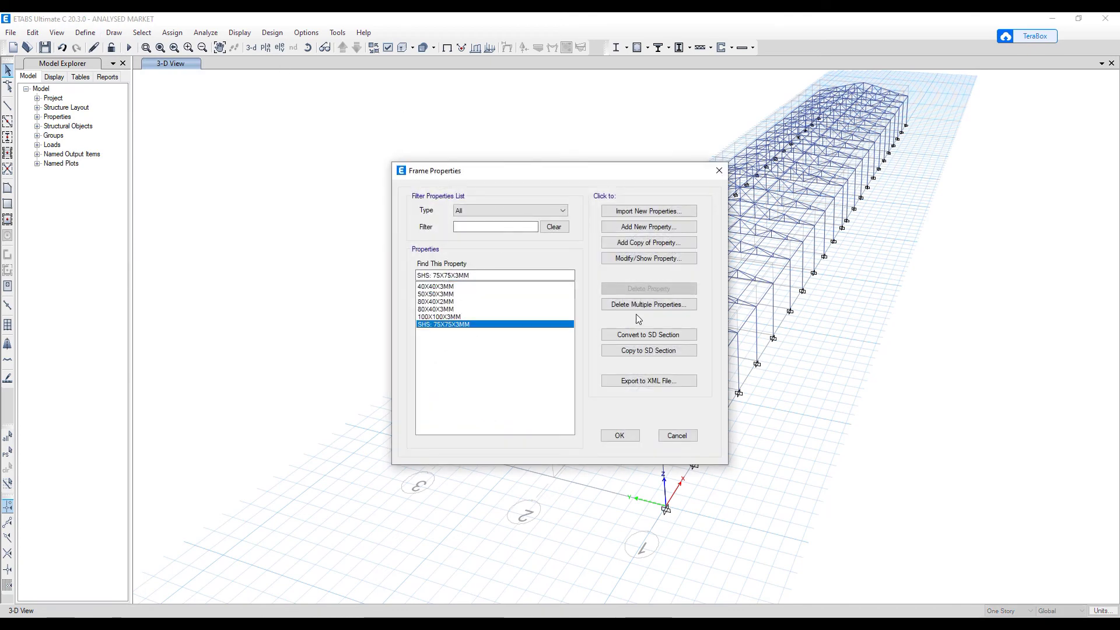
left_click(636, 258)
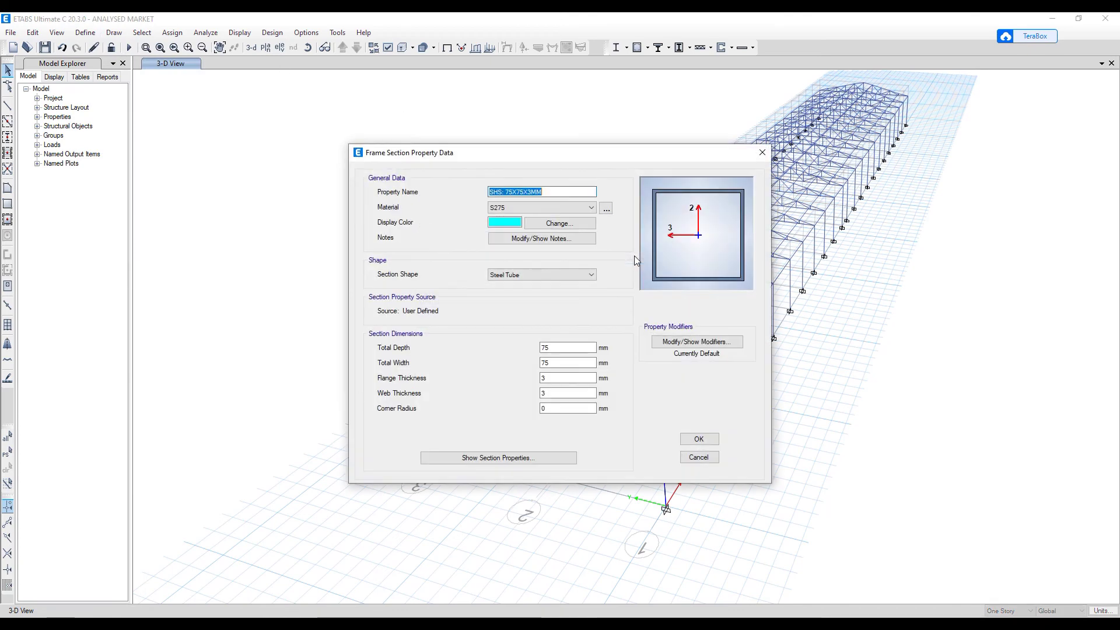
left_click(697, 458)
left_click(446, 318)
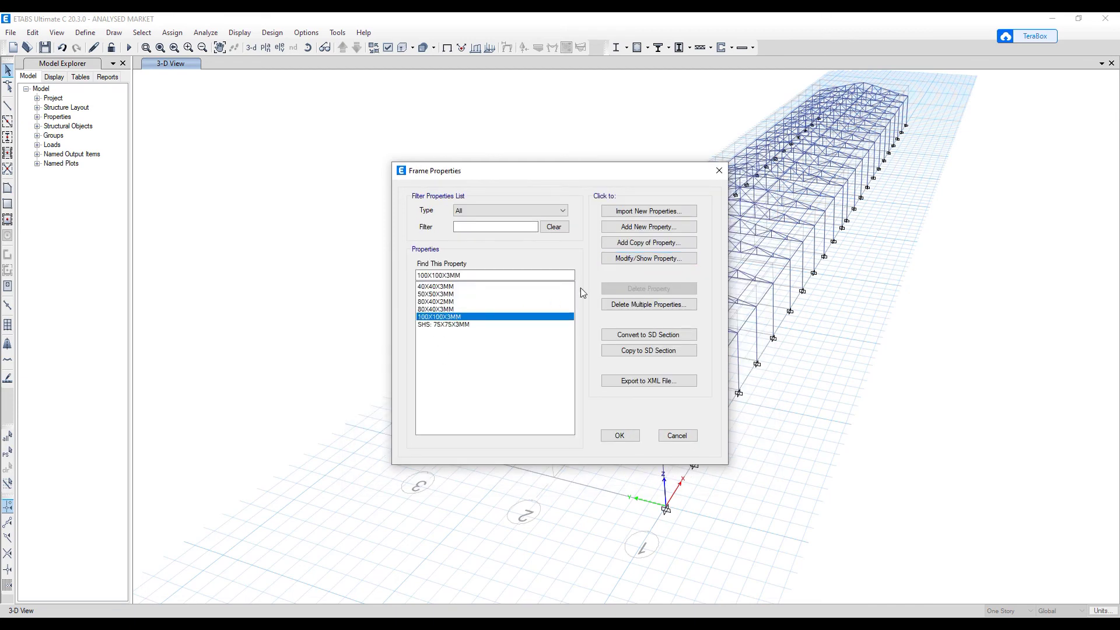
left_click(629, 259)
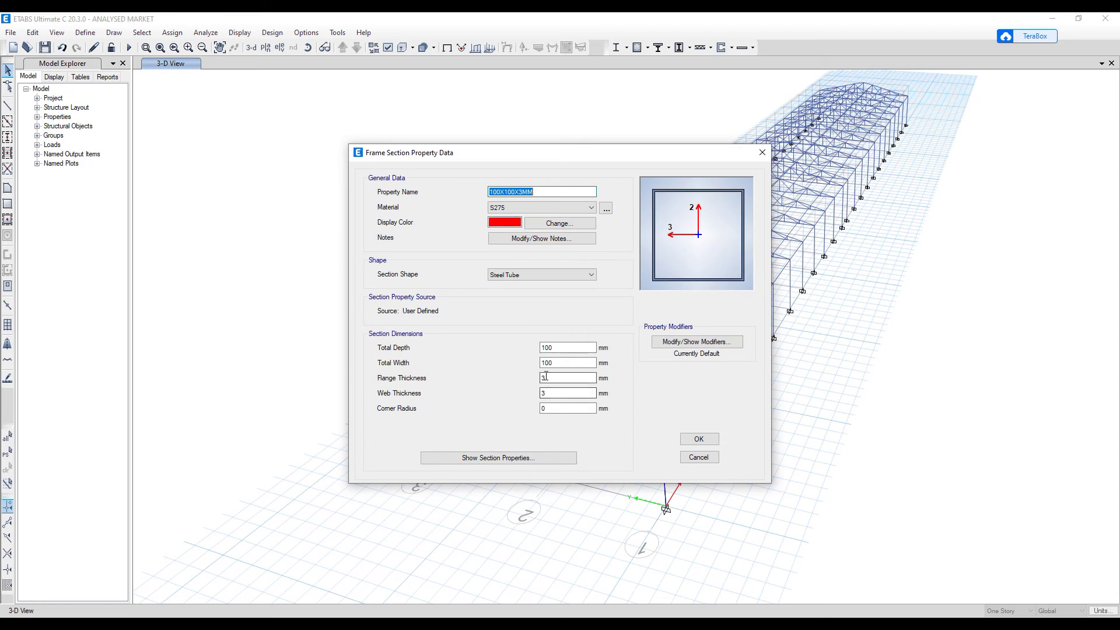
left_click(524, 191)
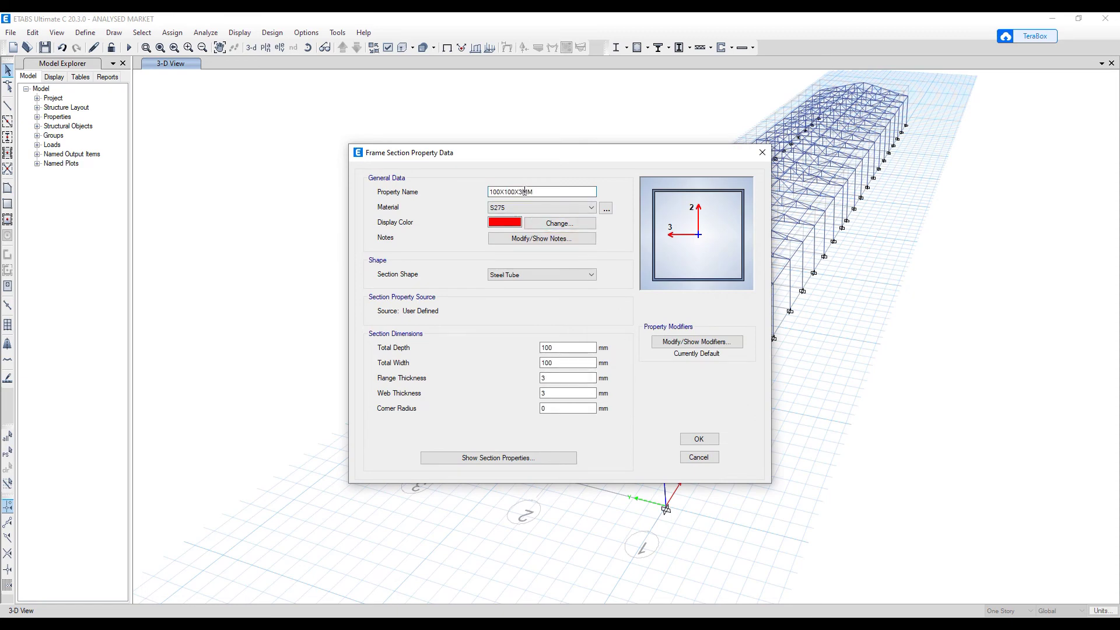
left_click(699, 457)
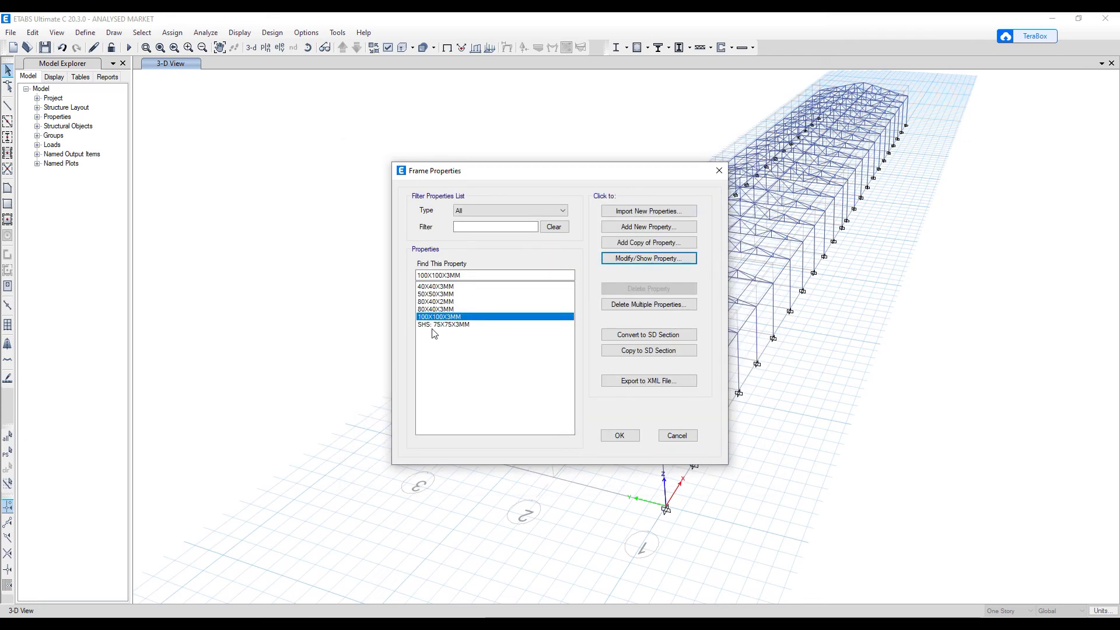
- Set the 80X40X3MM section's flange and web thicknesses to 5 mm and rename it as 80X40X5MM
left_click(442, 309)
left_click(635, 258)
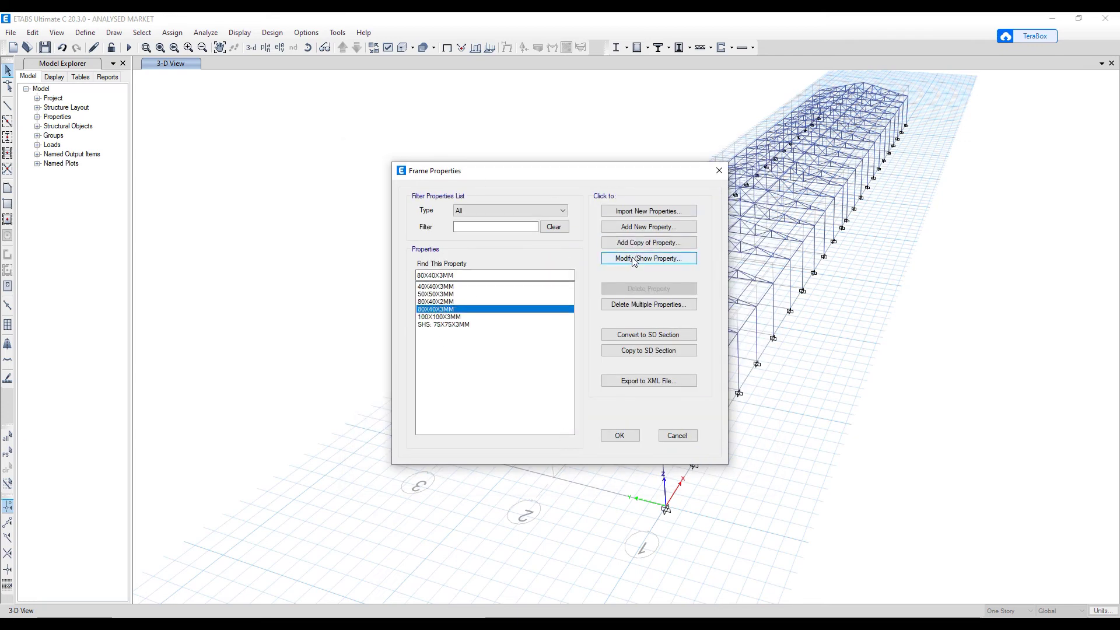
left_click(543, 378)
type("5")
double_click(544, 394)
type("5")
left_click(517, 192)
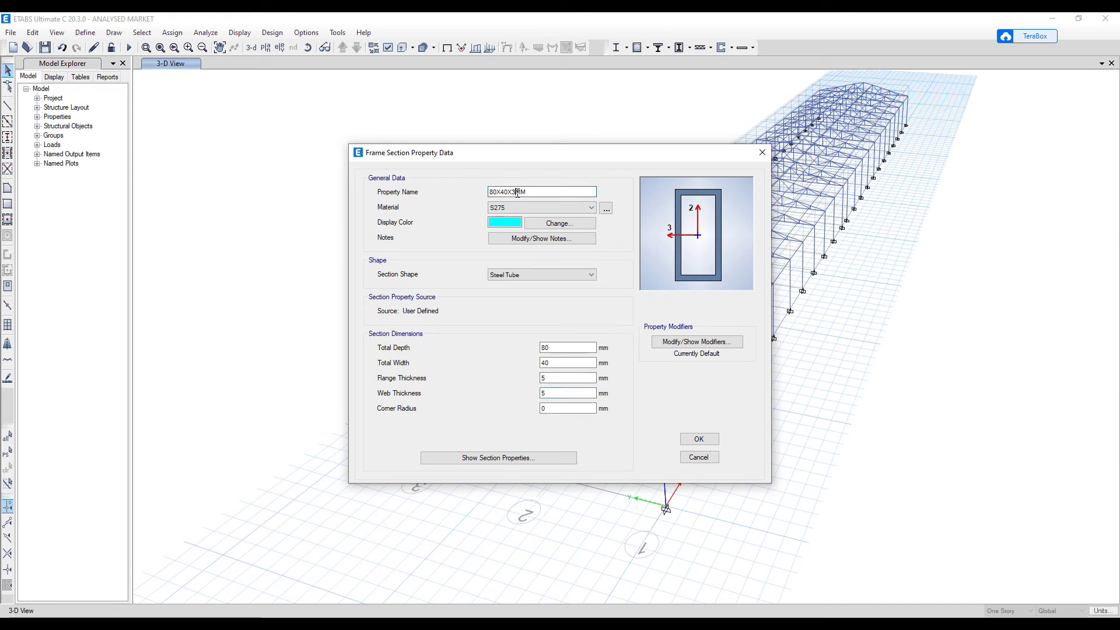
key("BackSpace")
type("5")
left_click(698, 438)
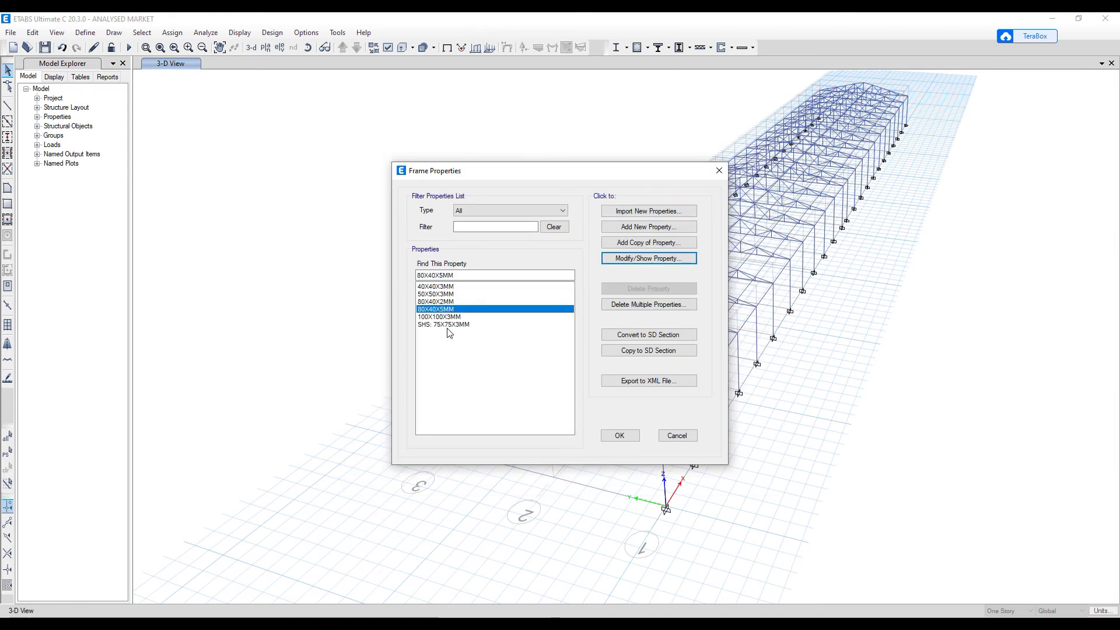
- Rename the 80X40X2MM frame section as 80X40X3MM and set its flange and web thicknesses to 3 mm
left_click(443, 302)
left_click(637, 260)
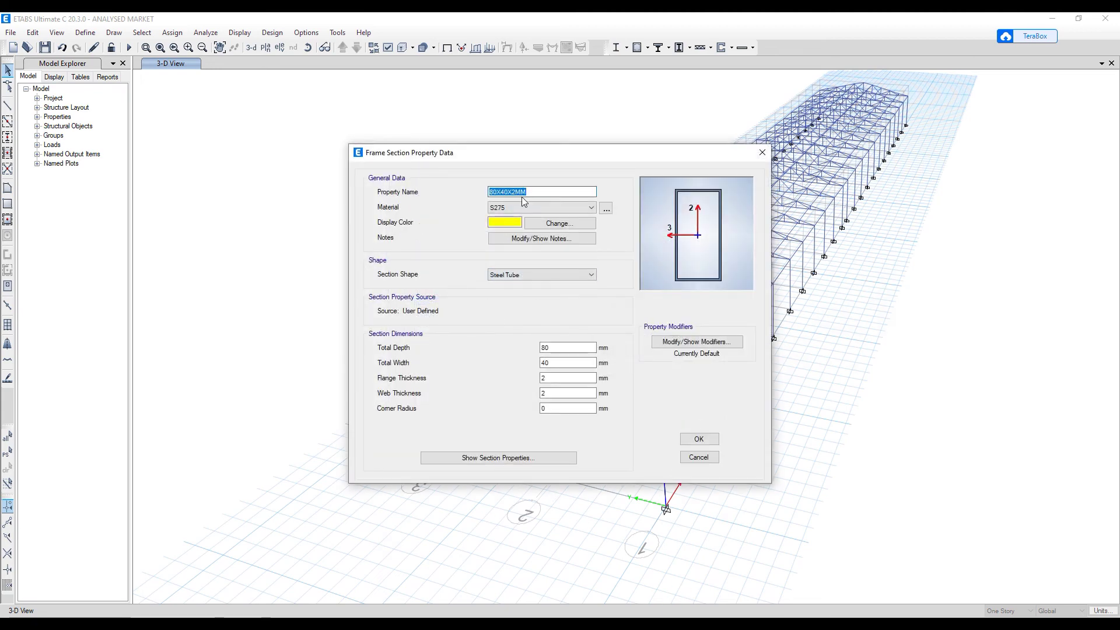
left_click(516, 191)
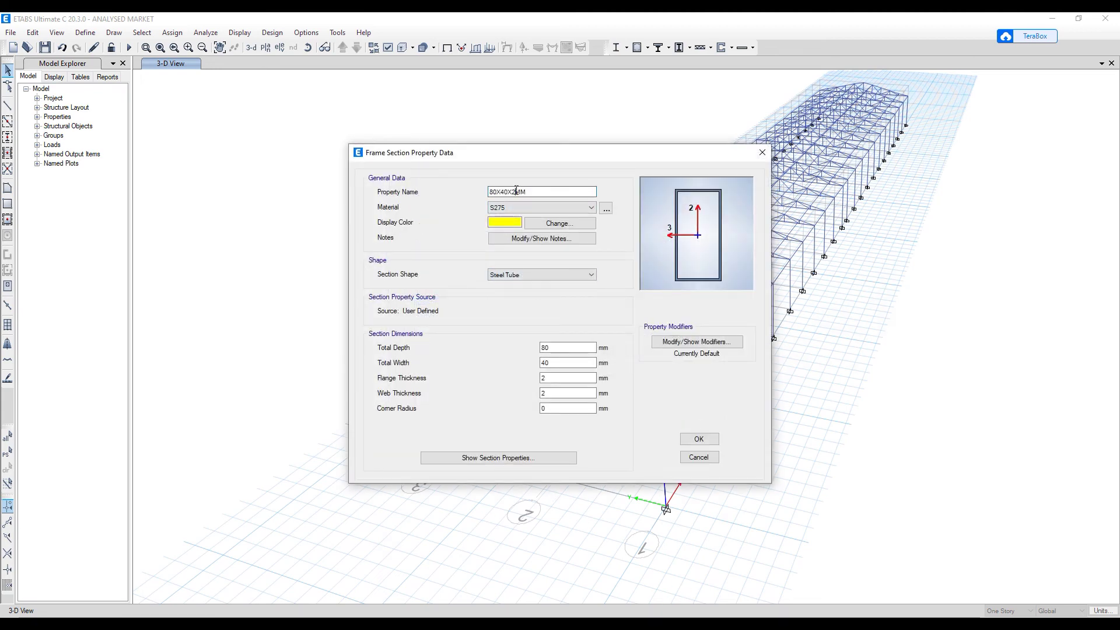
key("BackSpace")
type("3")
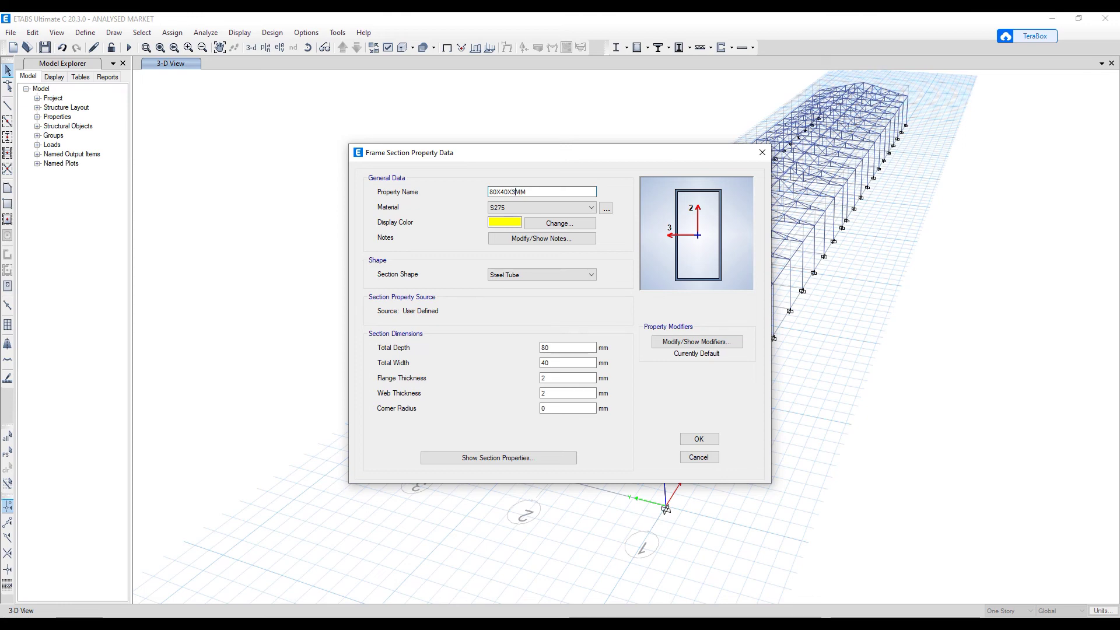
left_click(545, 379)
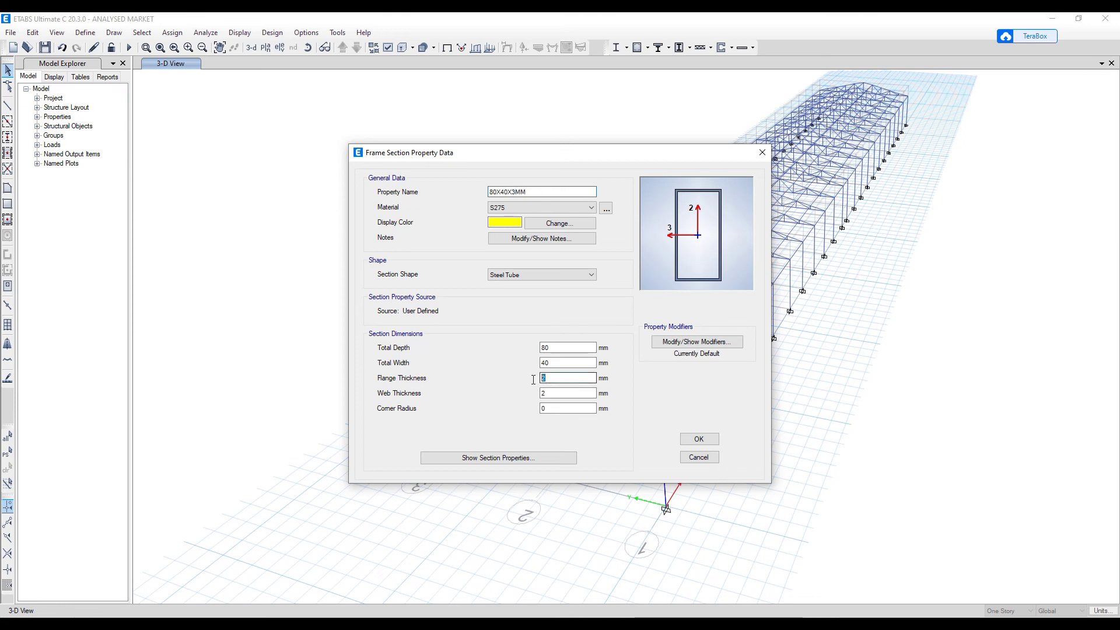
type("3")
key("Tab")
type("3")
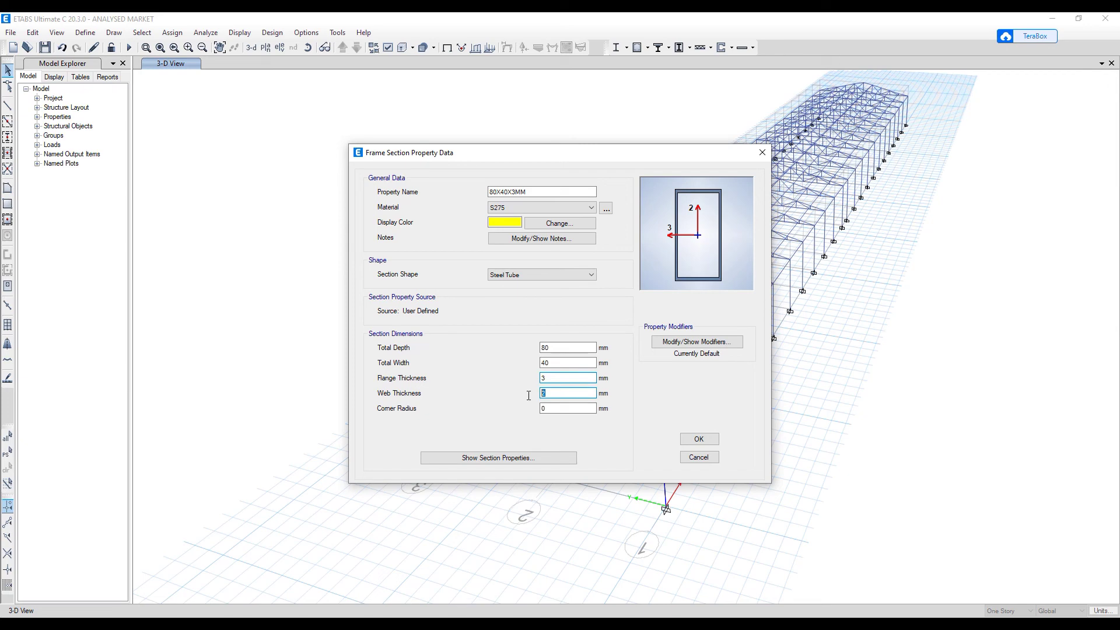
left_click(688, 442)
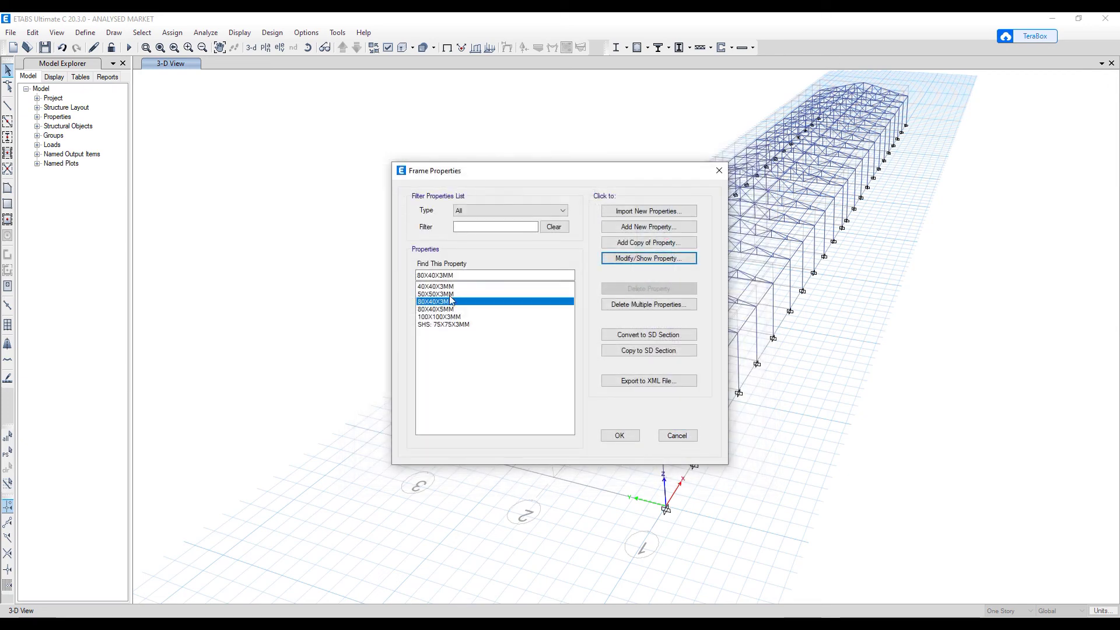
- Check the section dimensions of the 80X40X3MM frame property and accept the frame property definitions
left_click(449, 294)
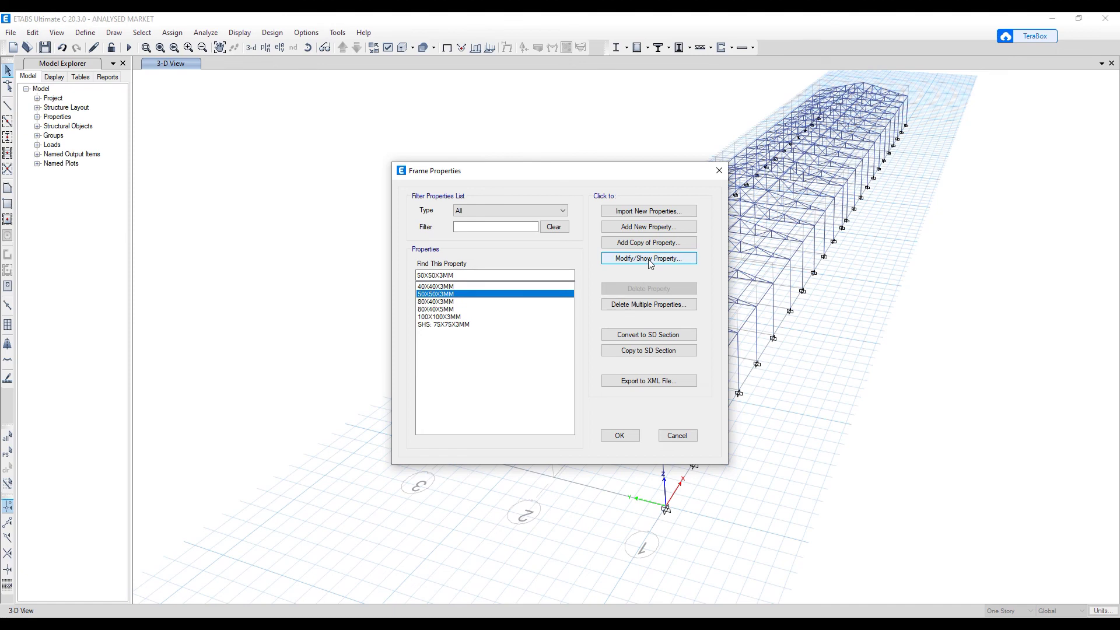
left_click(442, 302)
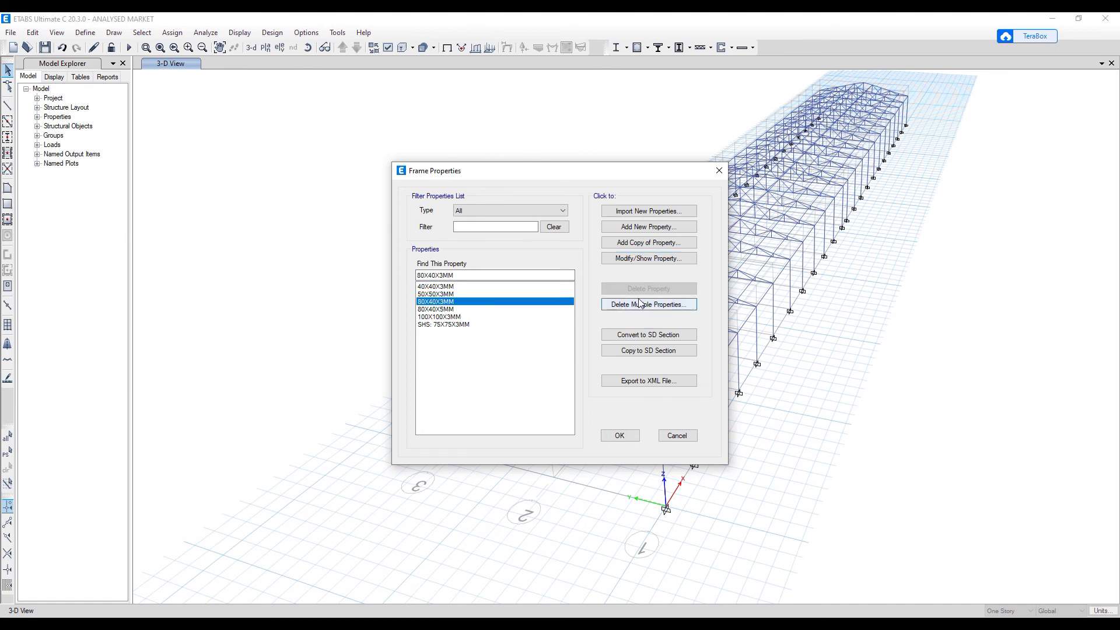
left_click(639, 259)
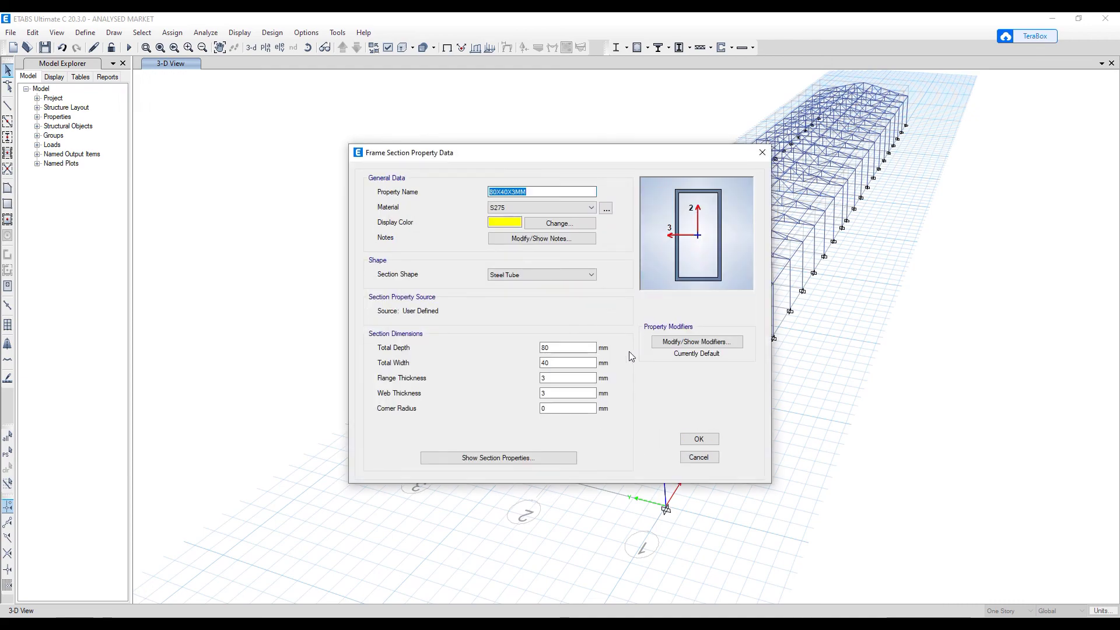
left_click(699, 438)
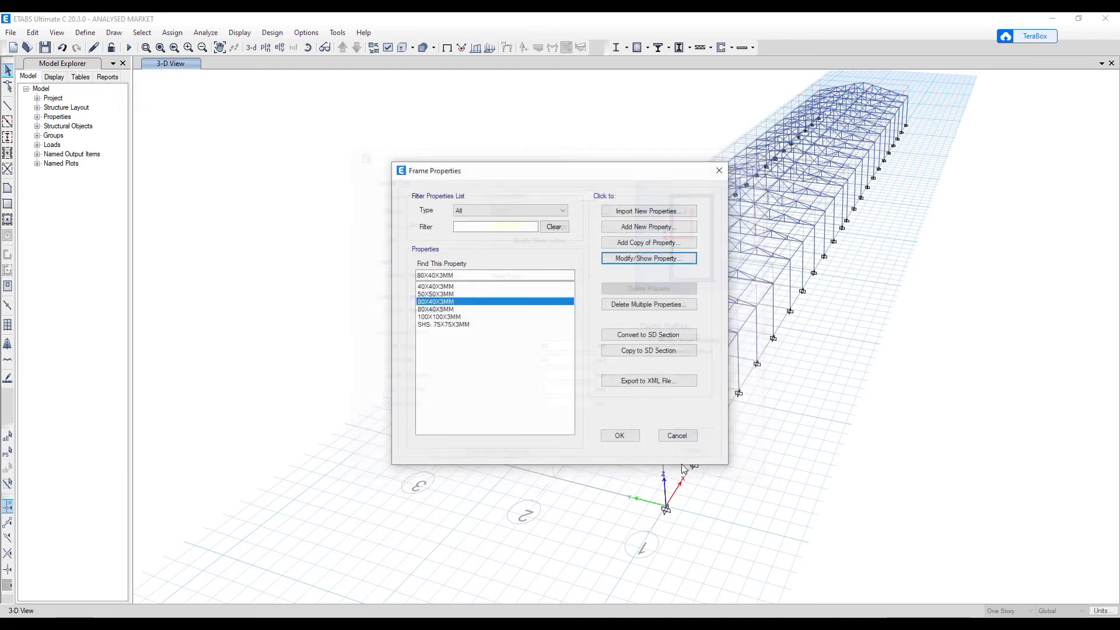
left_click(627, 438)
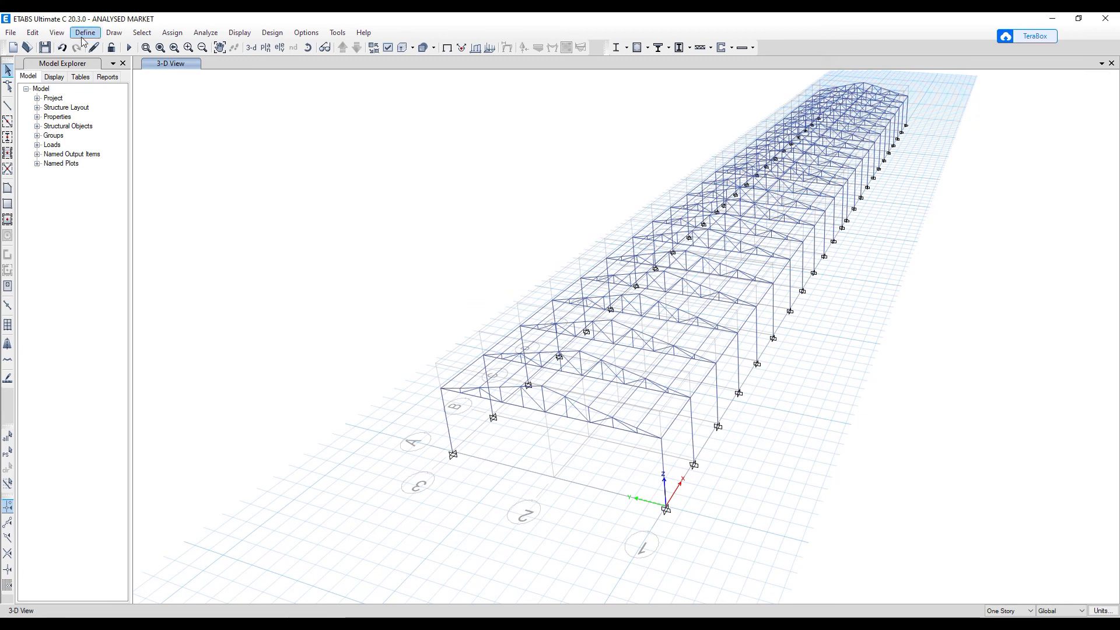
- Run the analysis and the BS 5950-2000 steel design check, and examine the stress-ratio colours along the whole building
left_click(129, 48)
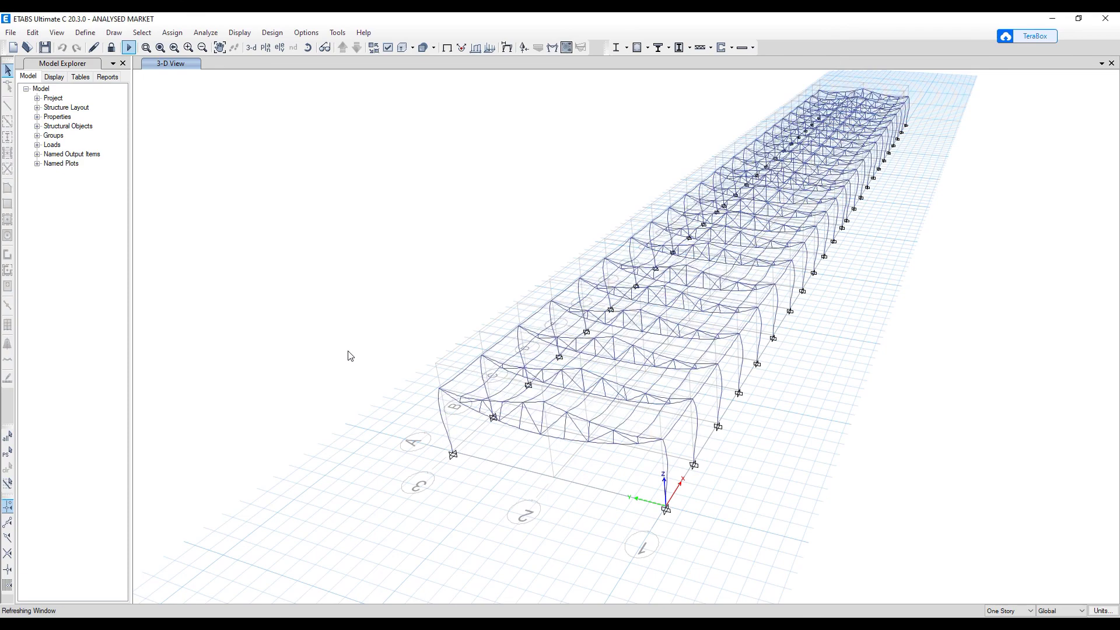
left_click(616, 47)
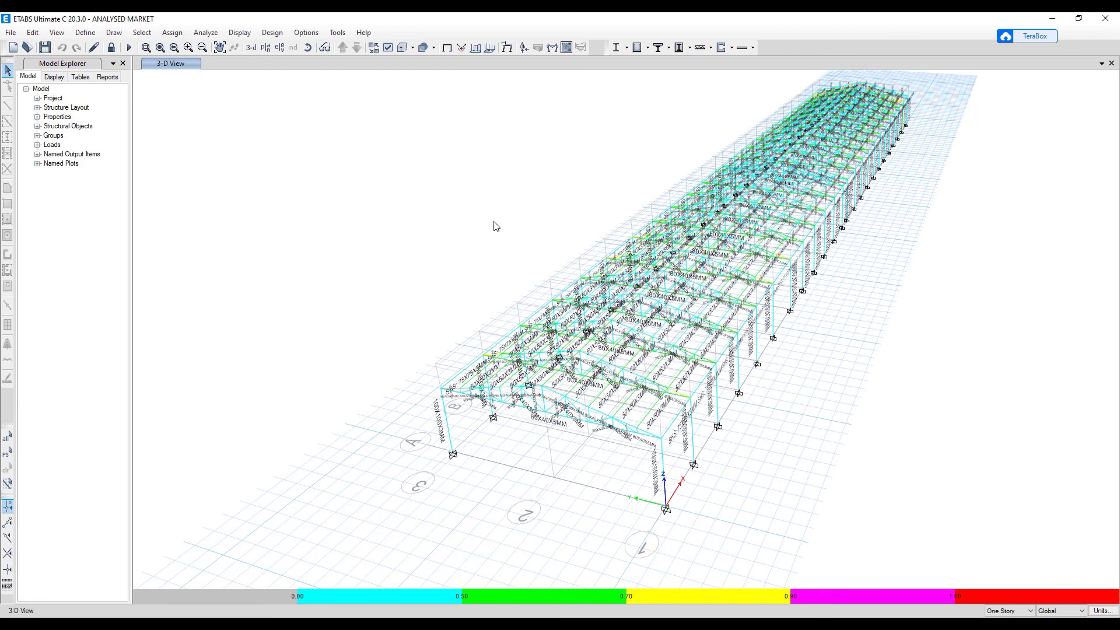
middle_click_drag(769, 304, 710, 330, "shift")
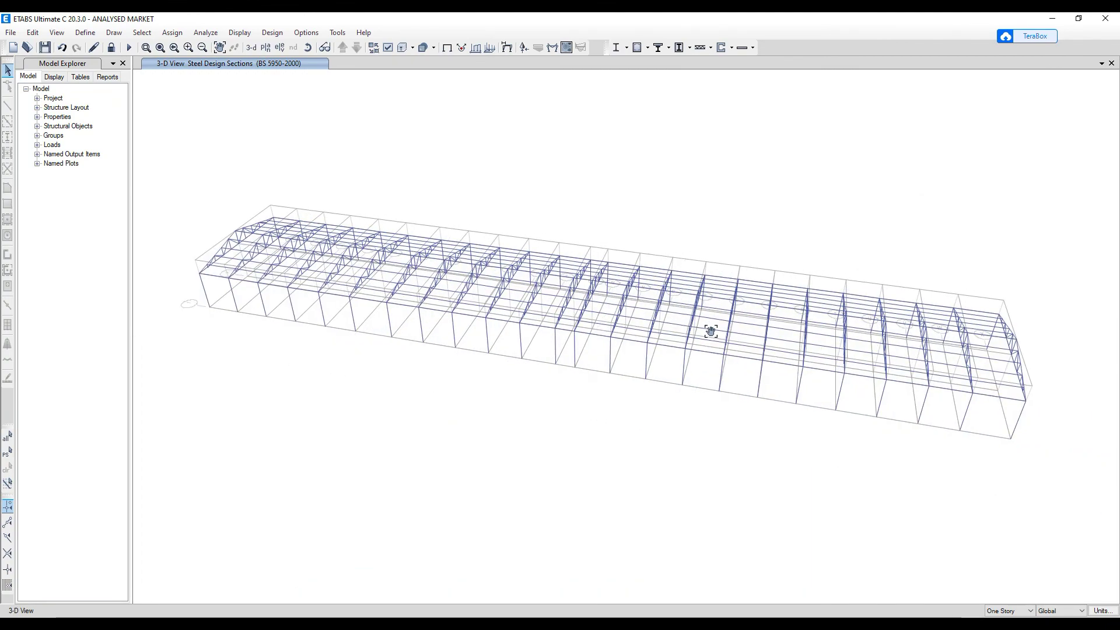
scroll(897, 358, "up", 3)
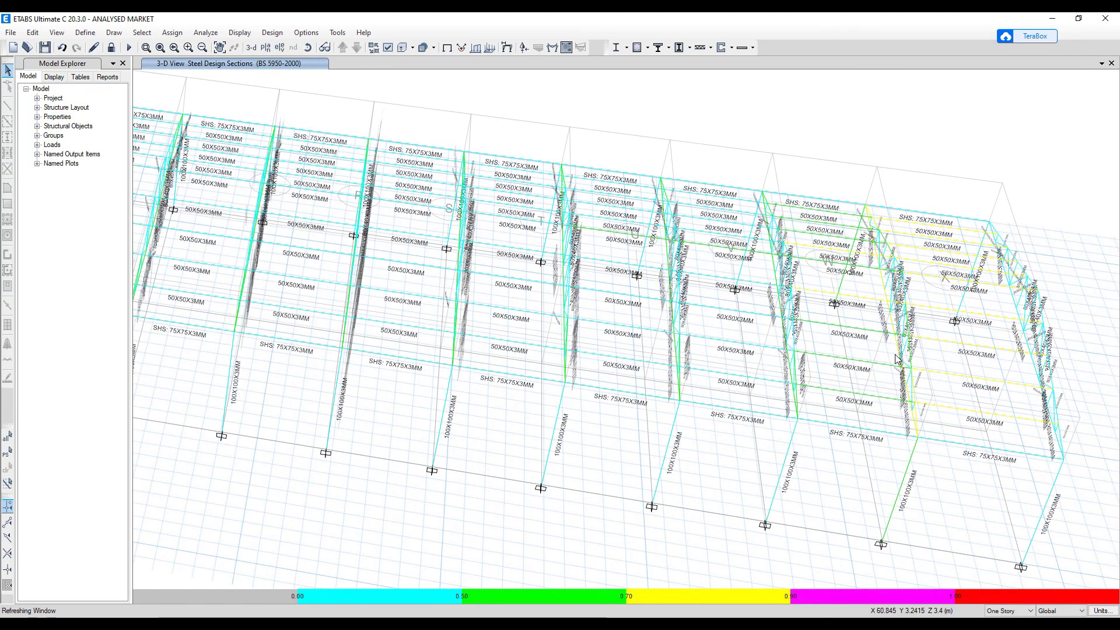
scroll(897, 359, "down", 10)
middle_click_drag(525, 356, 623, 370, "shift")
middle_click_drag(537, 370, 702, 355, "shift")
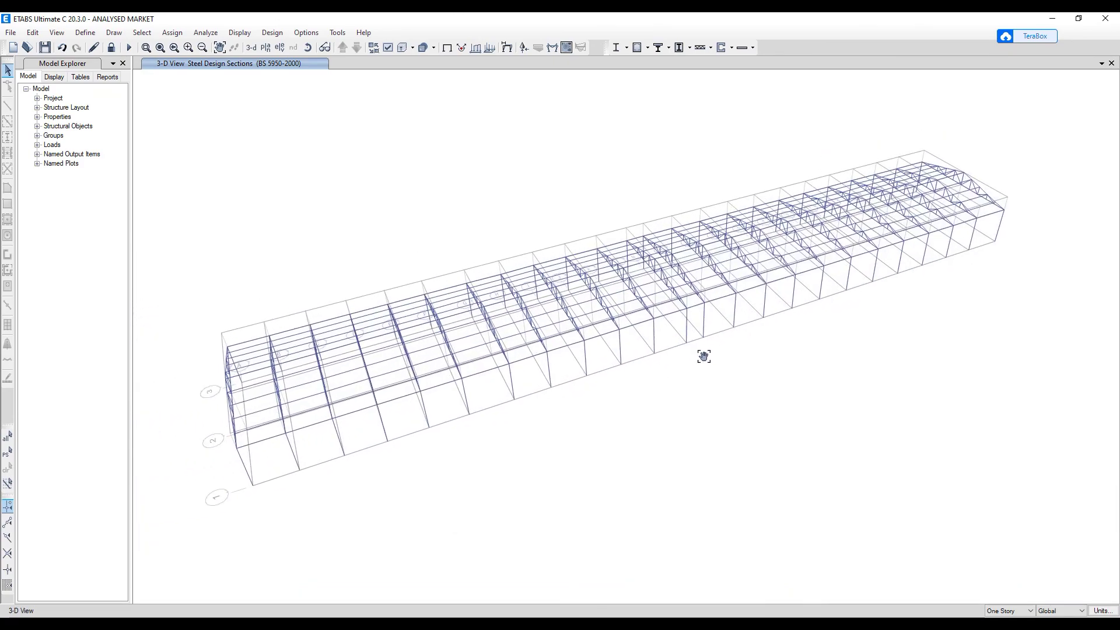
middle_click_drag(533, 397, 572, 379, "shift")
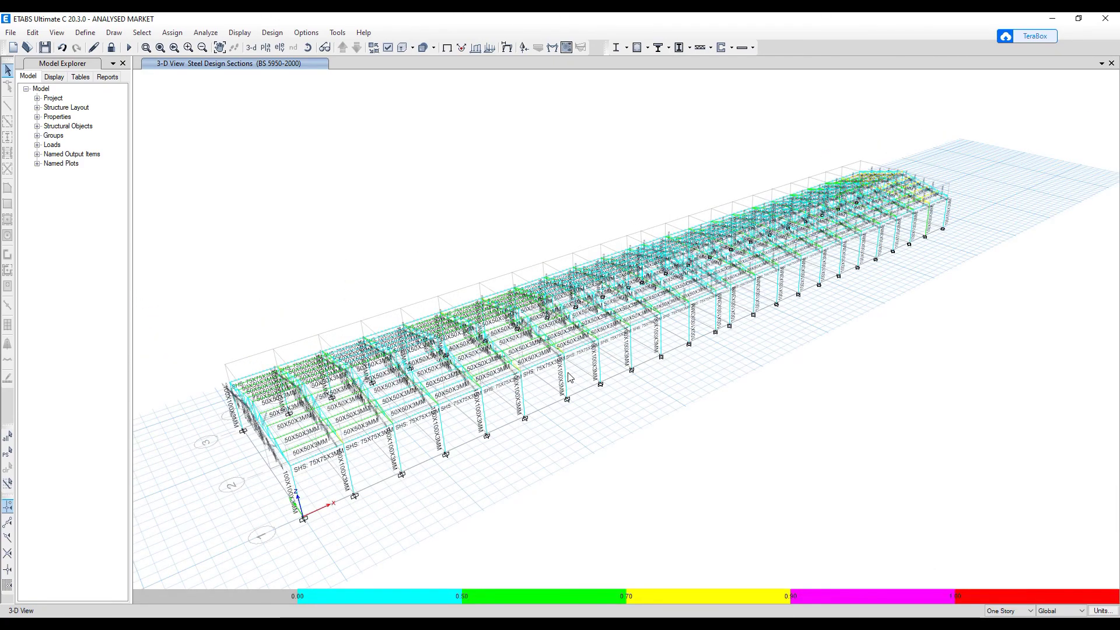
- Review the steel stress check and design details of the 100X100X3MM column C32 without changing its design settings
right_click(567, 376)
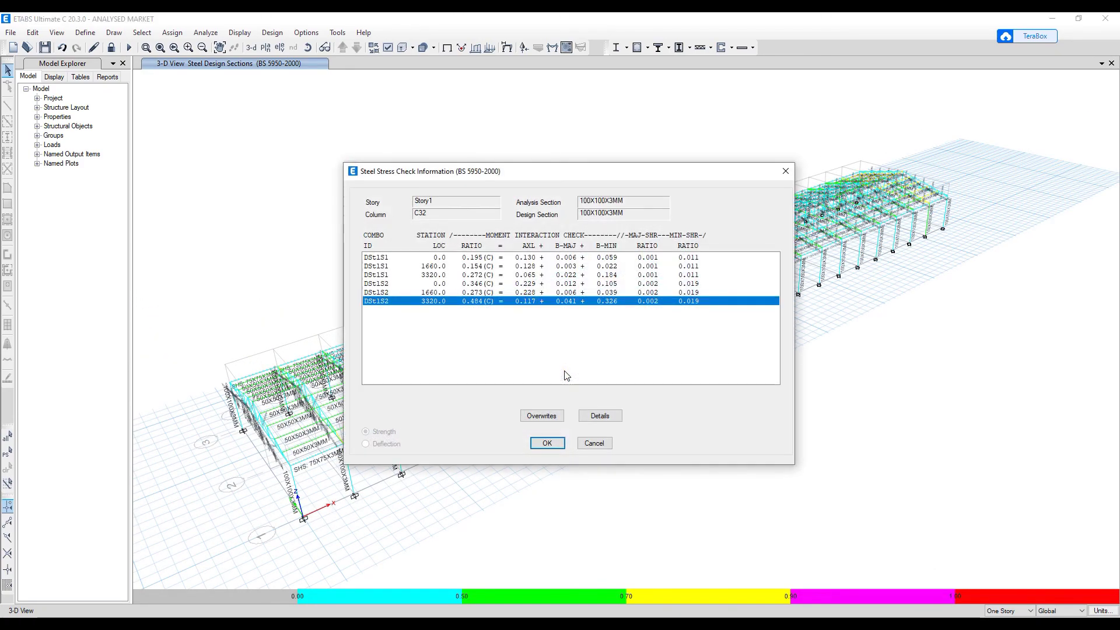
left_click(602, 417)
scroll(611, 368, "down", 3)
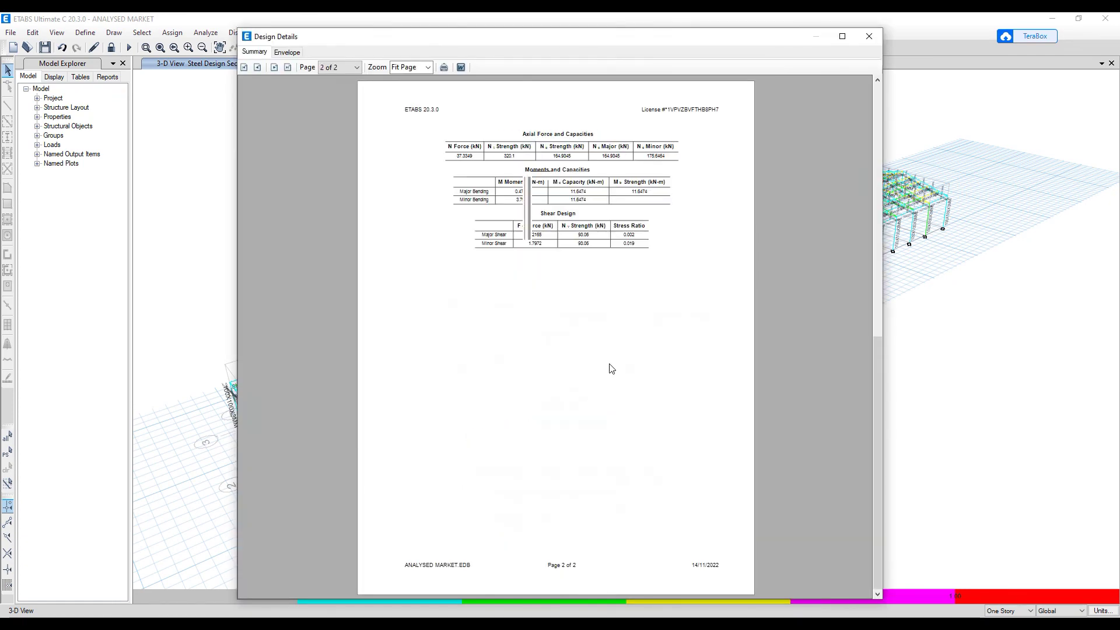
scroll(610, 369, "up", 3)
left_click(868, 37)
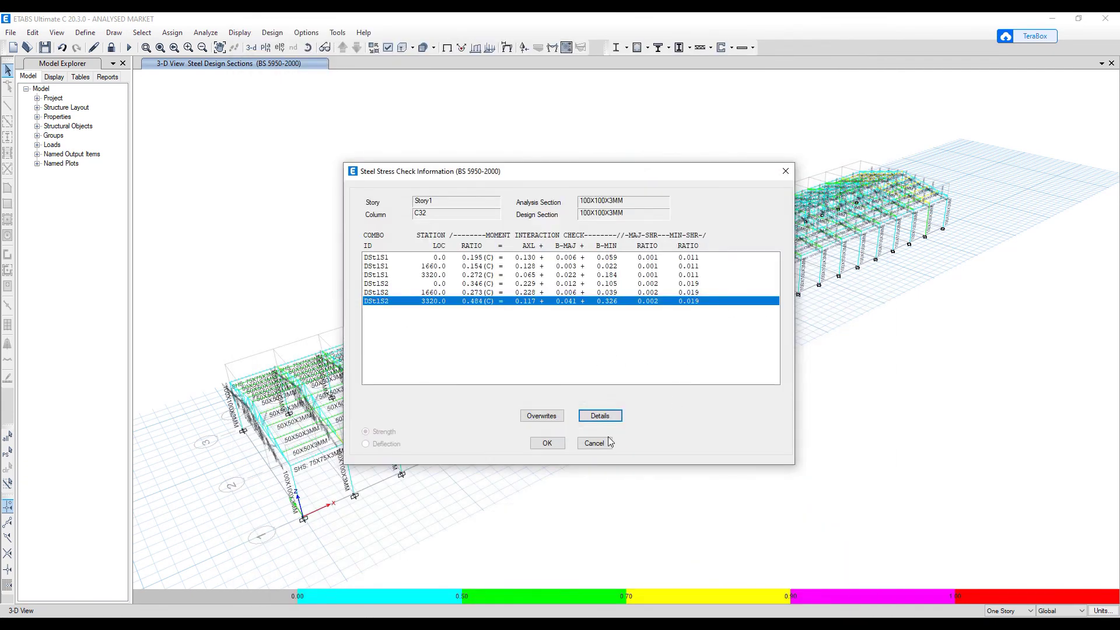
left_click(594, 444)
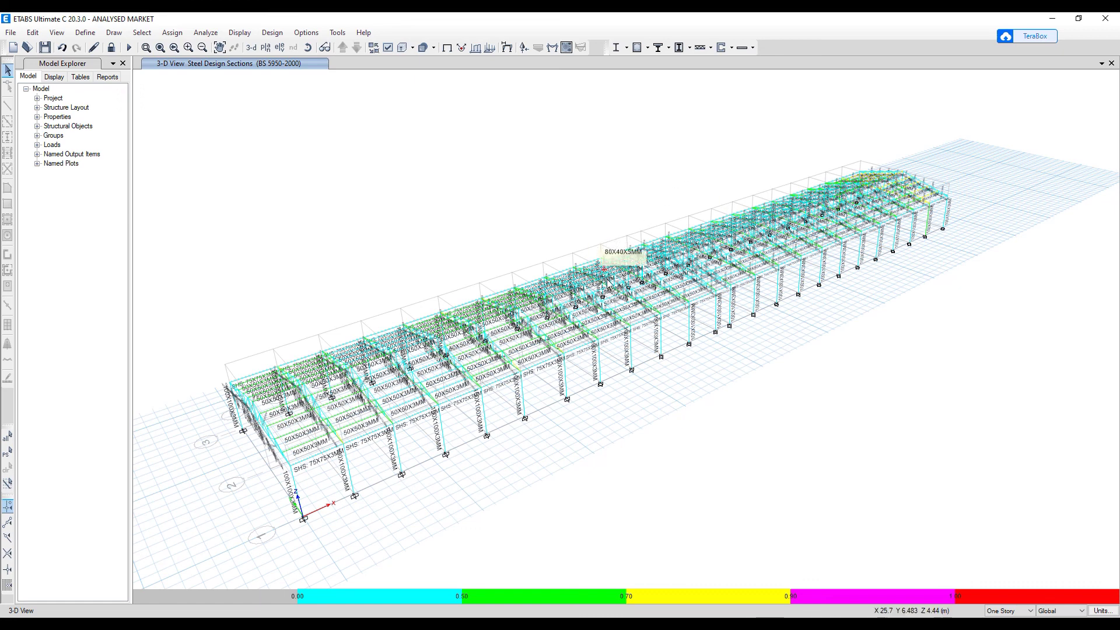
middle_click_drag(682, 280, 689, 286)
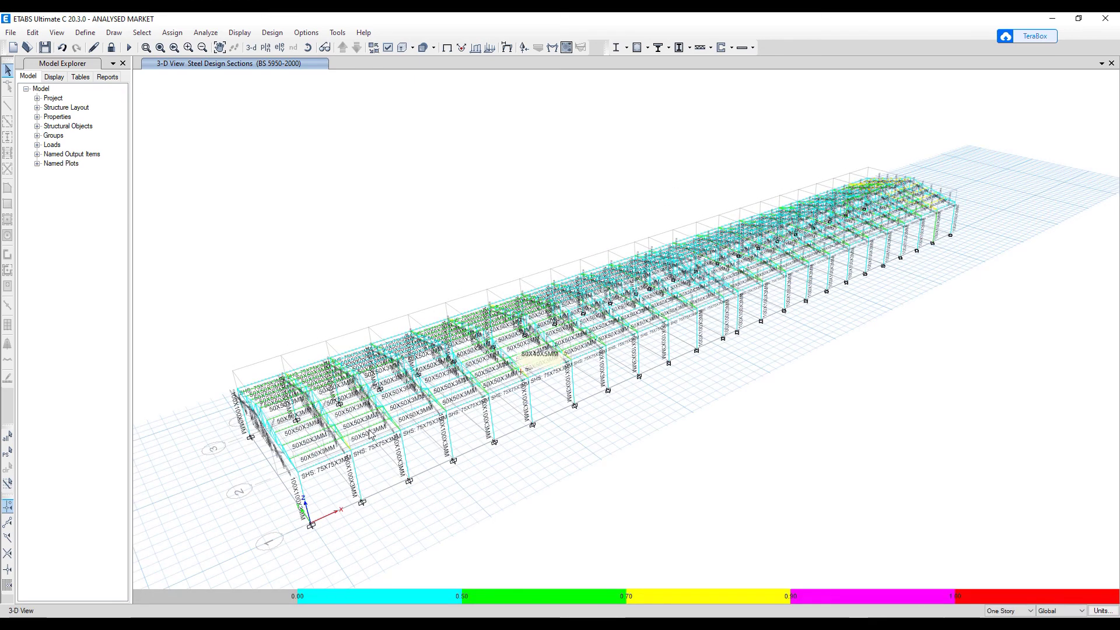